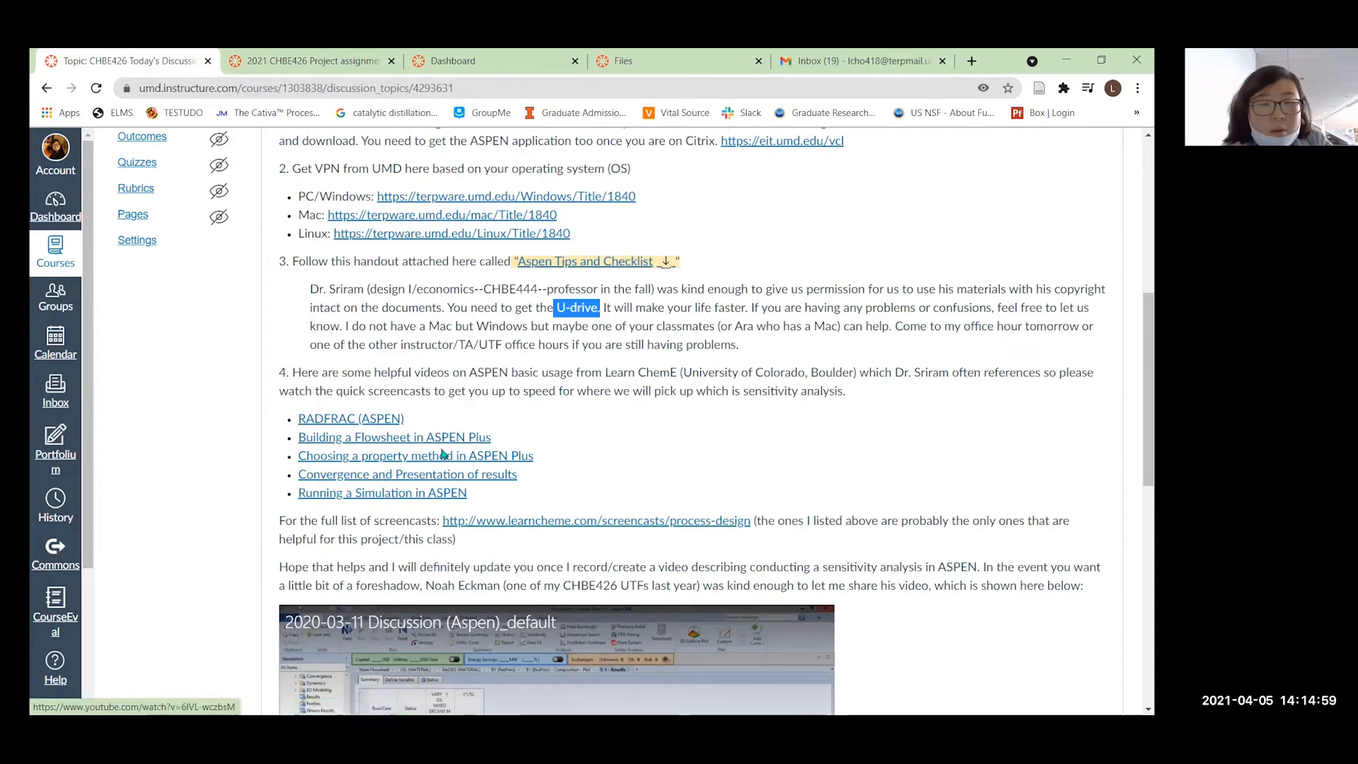
Scroll the CHBE426 discussion post down to the ASPEN video, closing notes and checklist attachment
scroll(354, 488, down, 3)
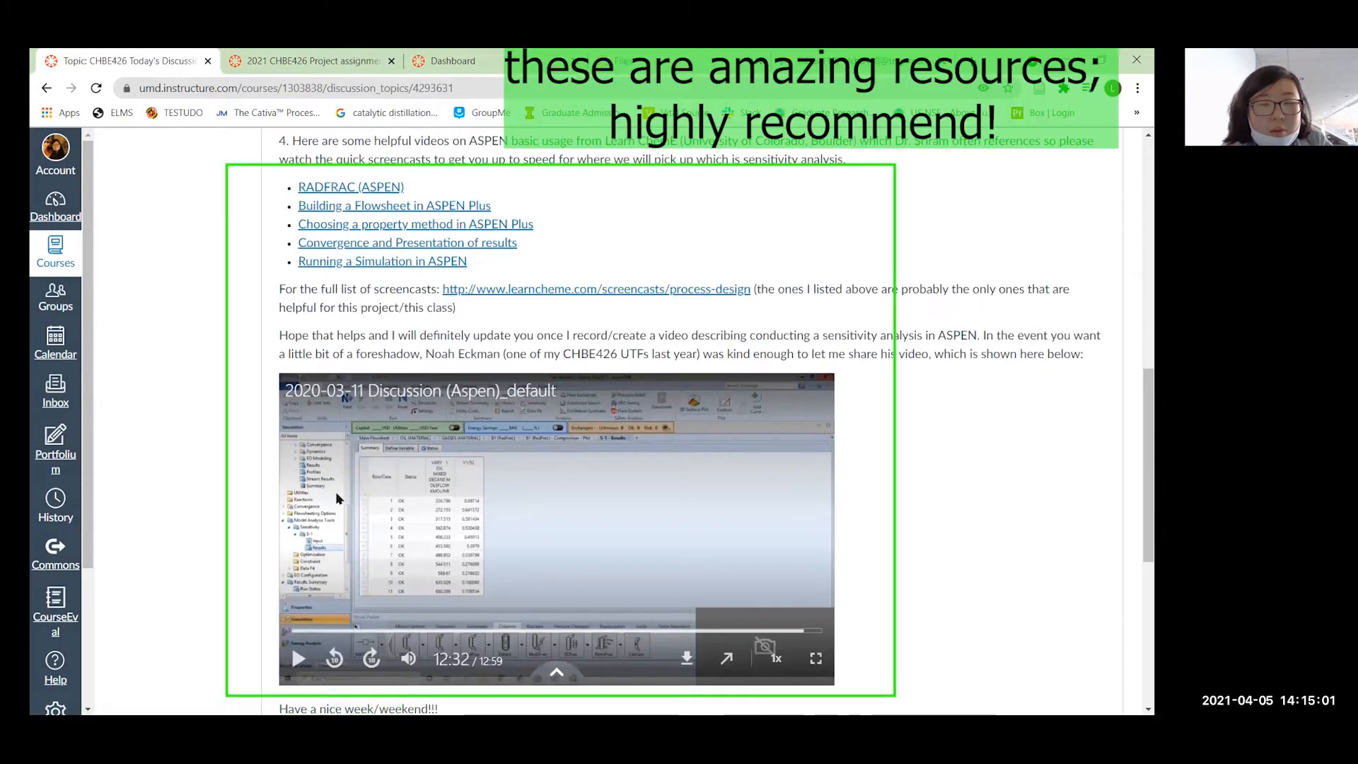
scroll(520, 542, down, 2)
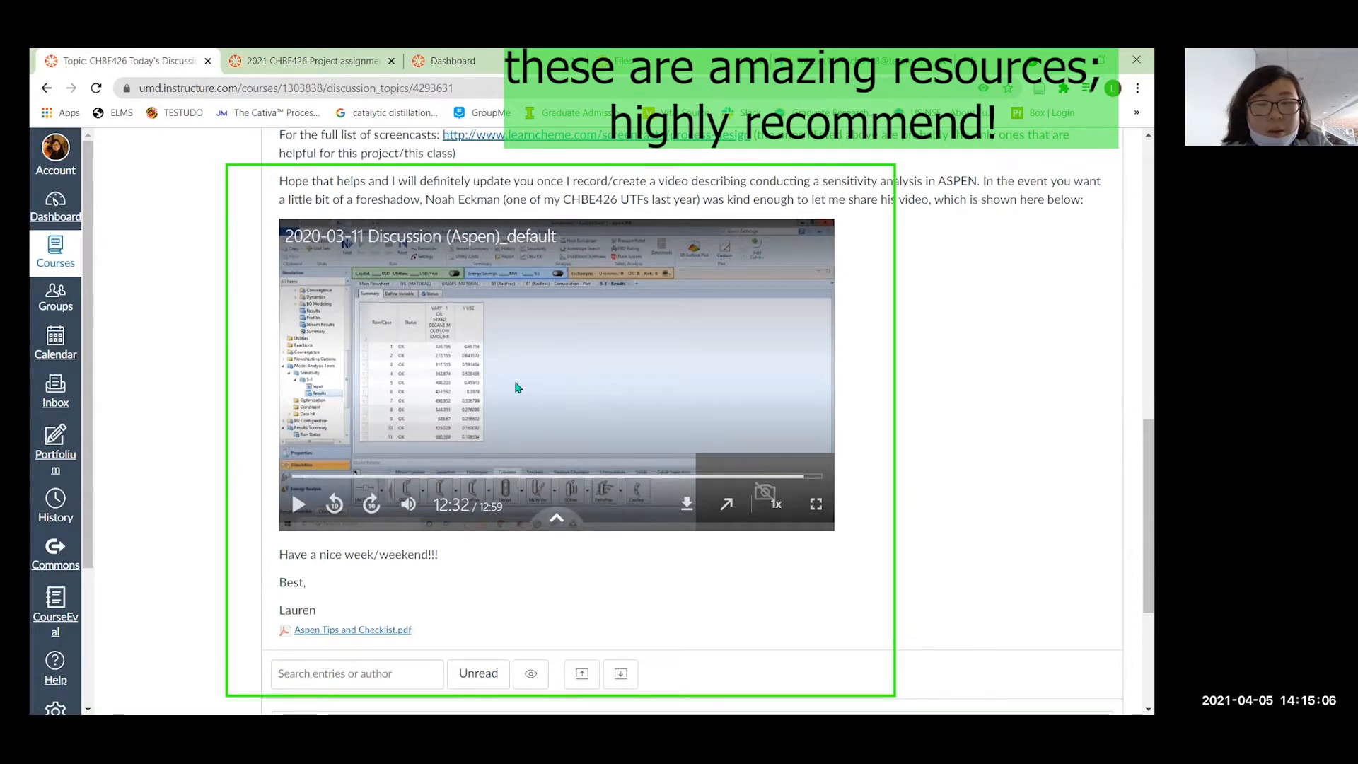
scroll(496, 523, down, 1)
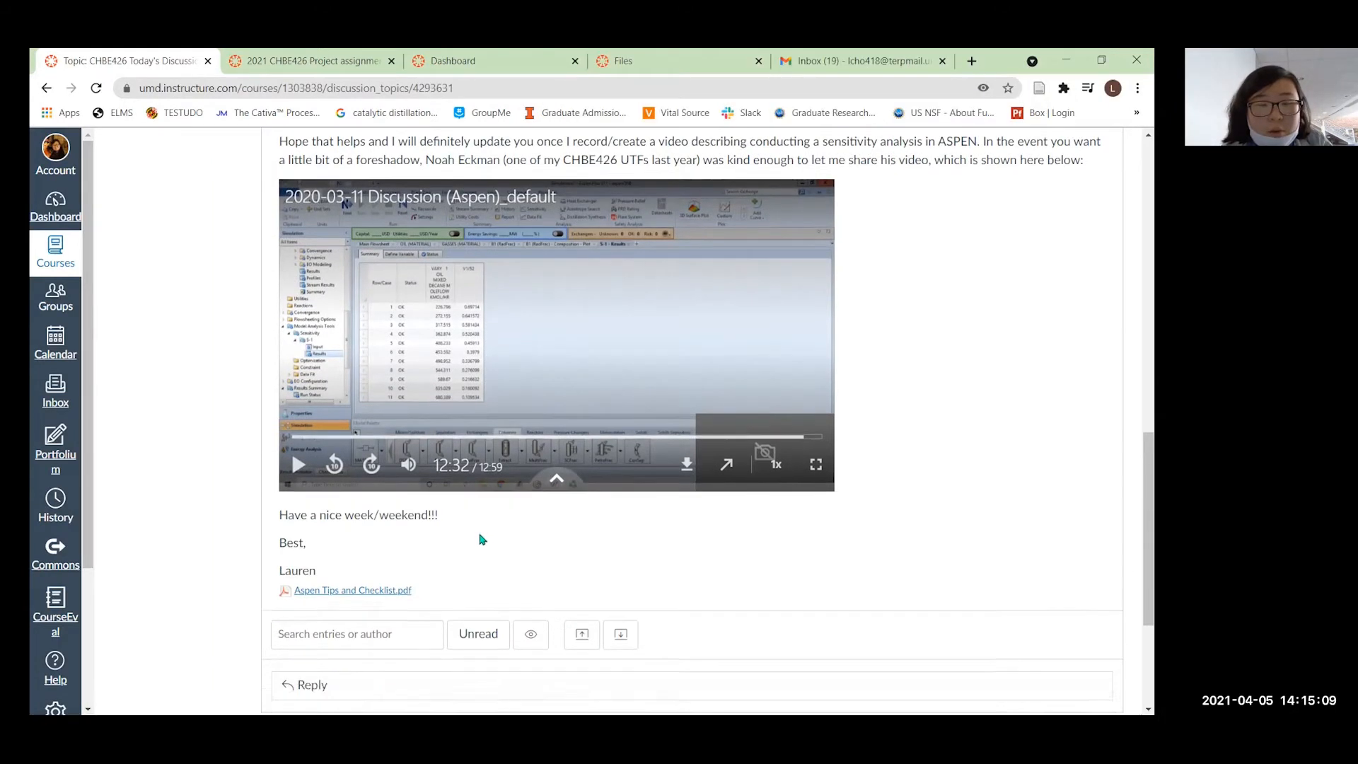
scroll(566, 325, up, 5)
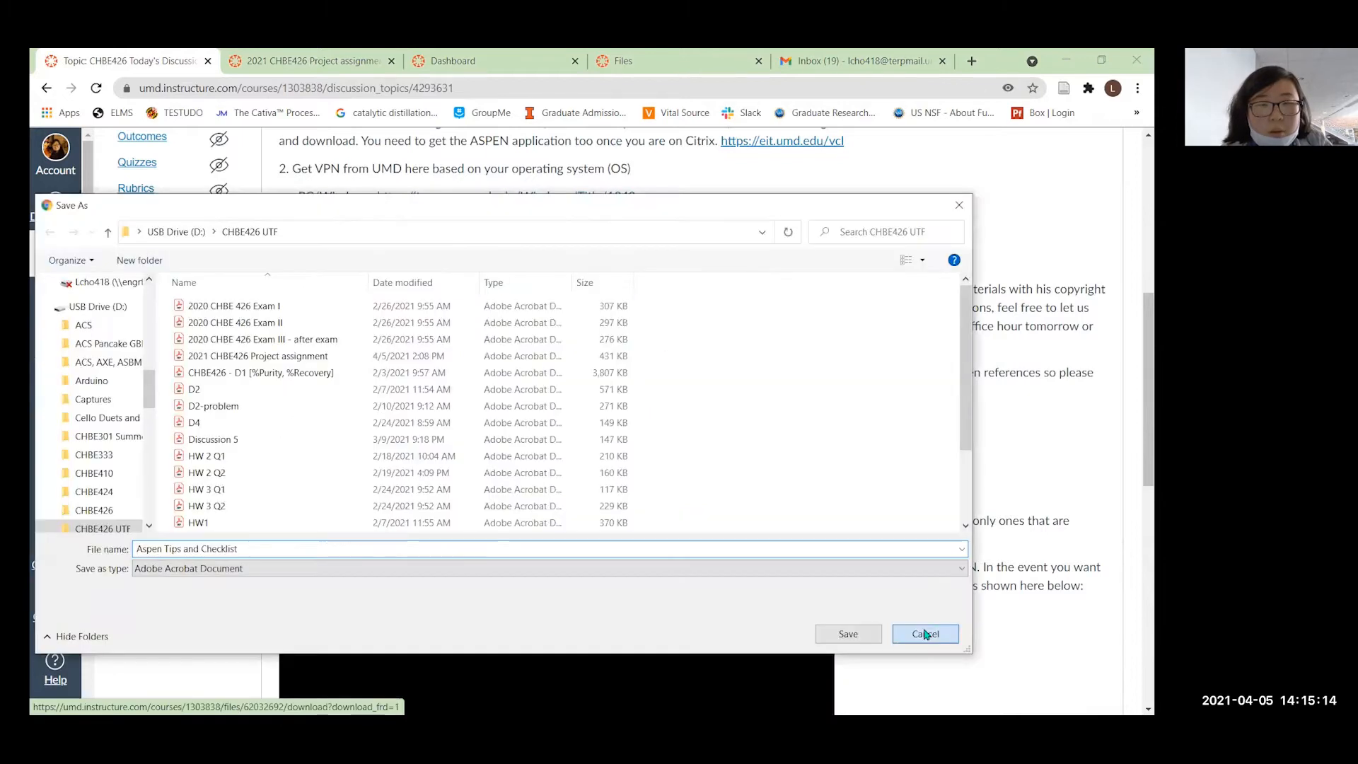
Cancel the download and preview the Aspen Tips and Checklist down to its page-2 U-drive directions
click(927, 633)
click(592, 263)
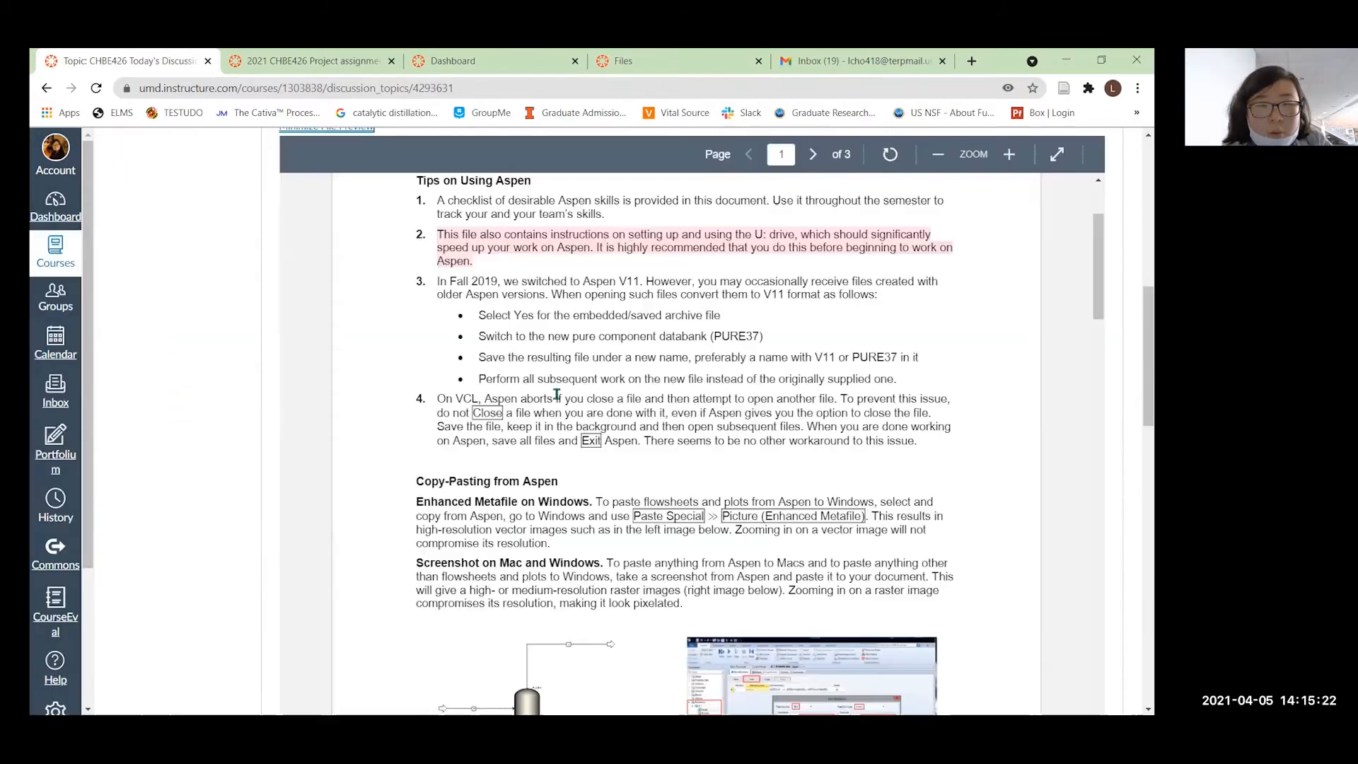
scroll(576, 273, down, 4)
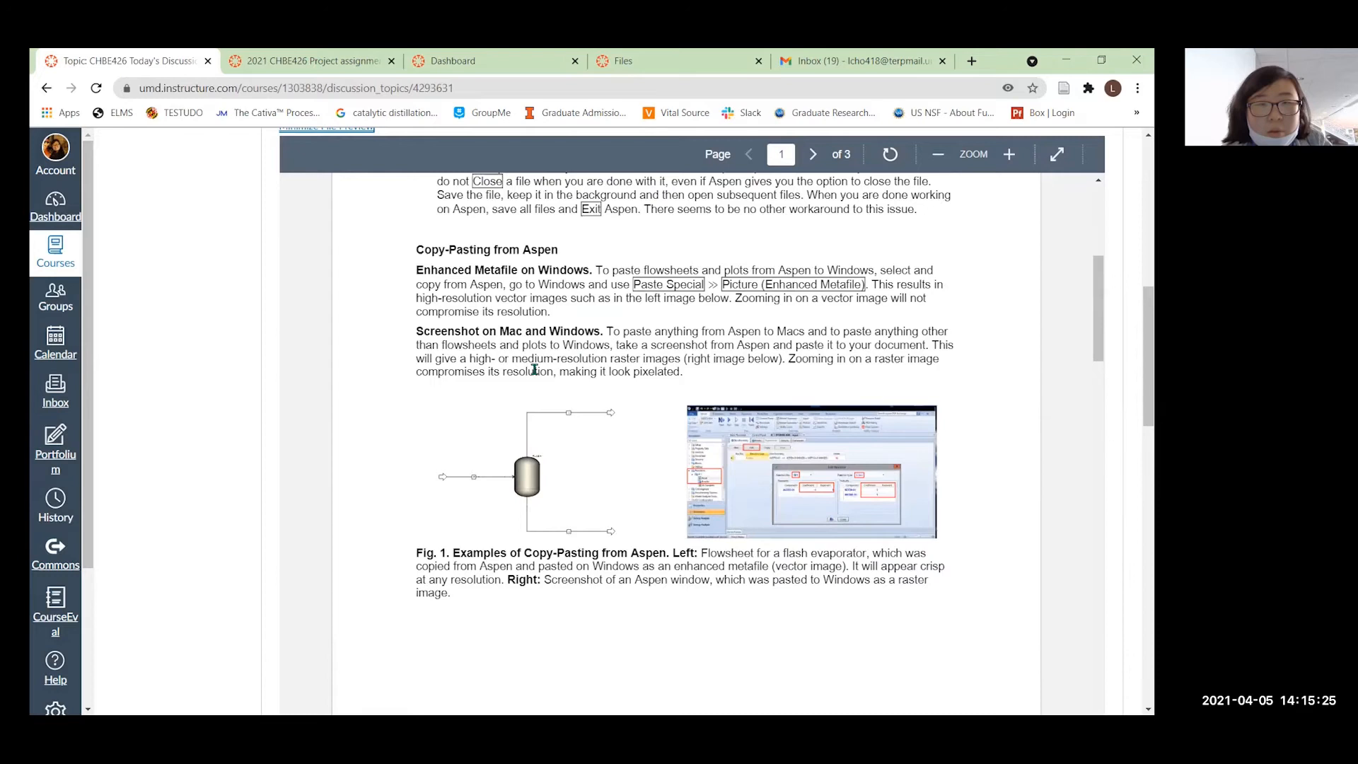
scroll(534, 369, down, 6)
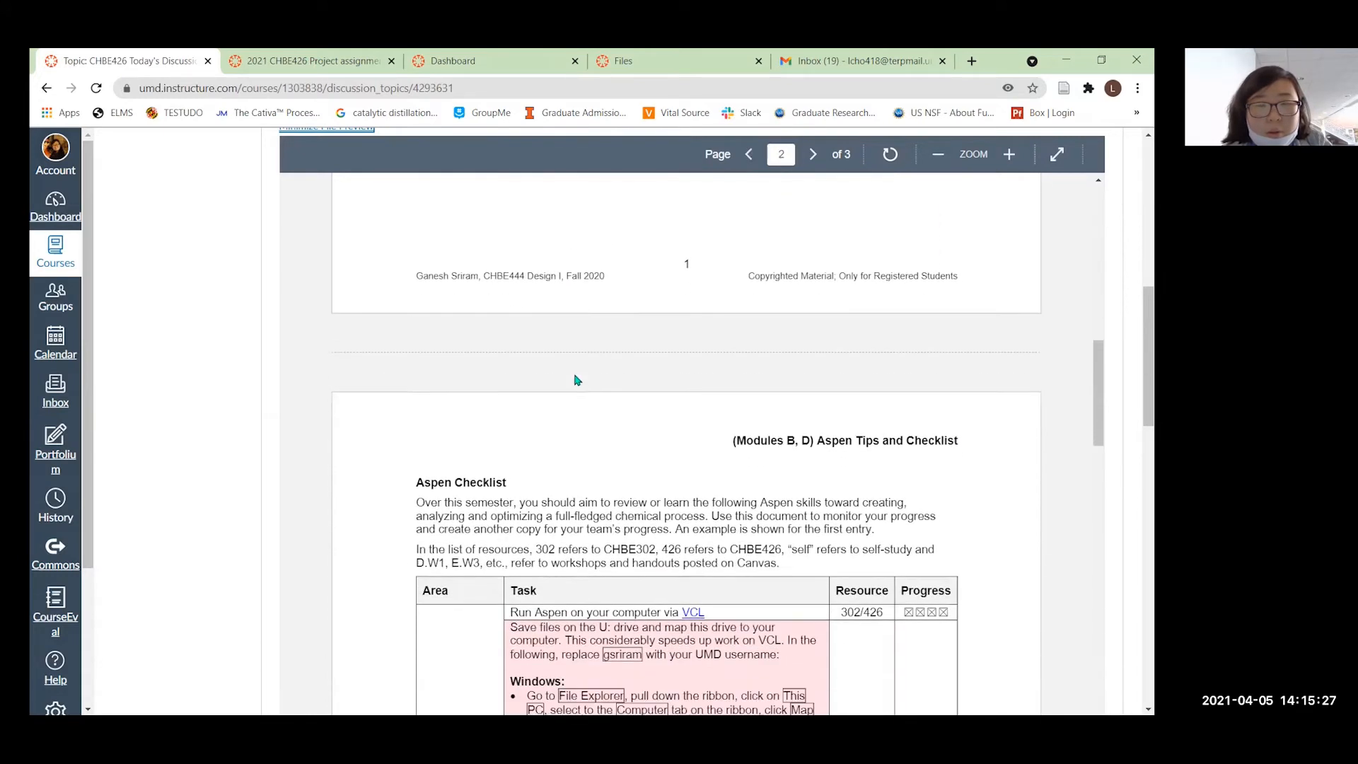
scroll(576, 380, down, 5)
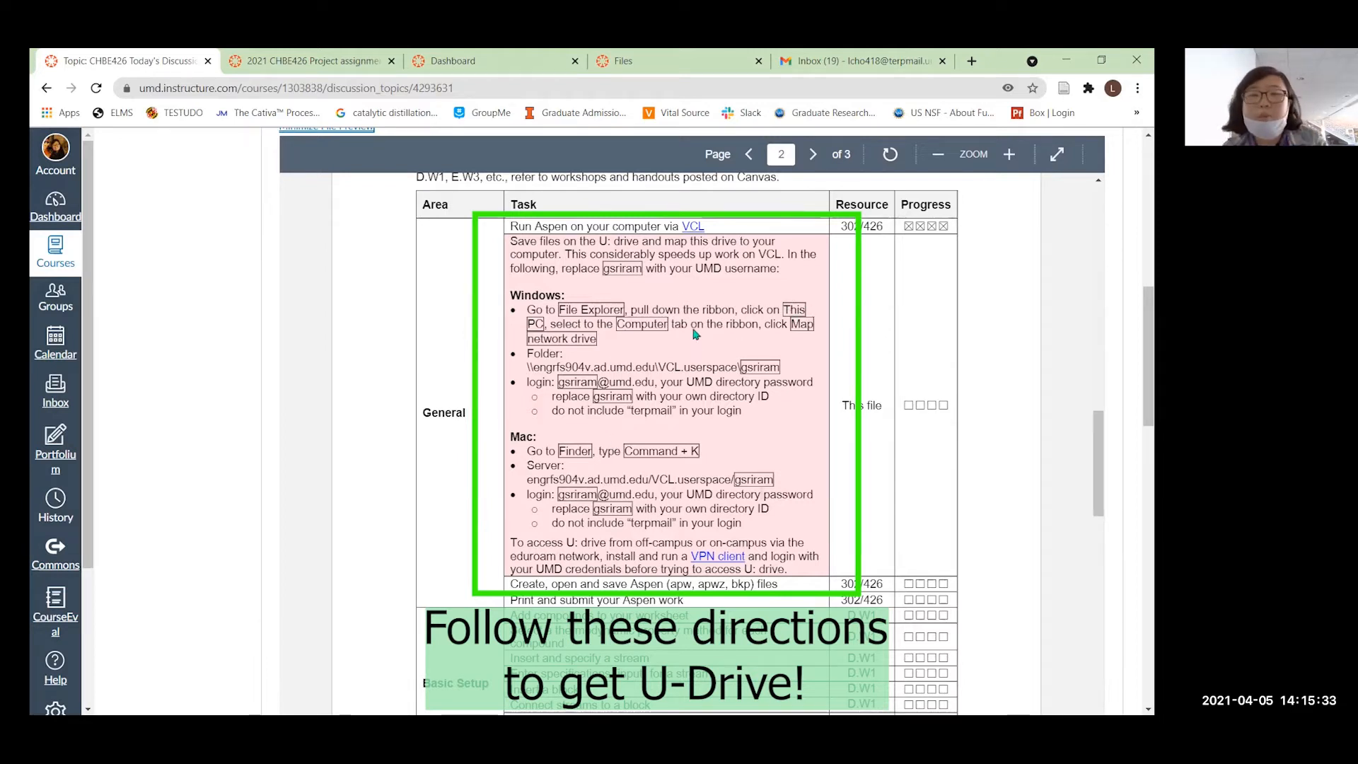
drag(605, 269, 630, 271)
click(639, 269)
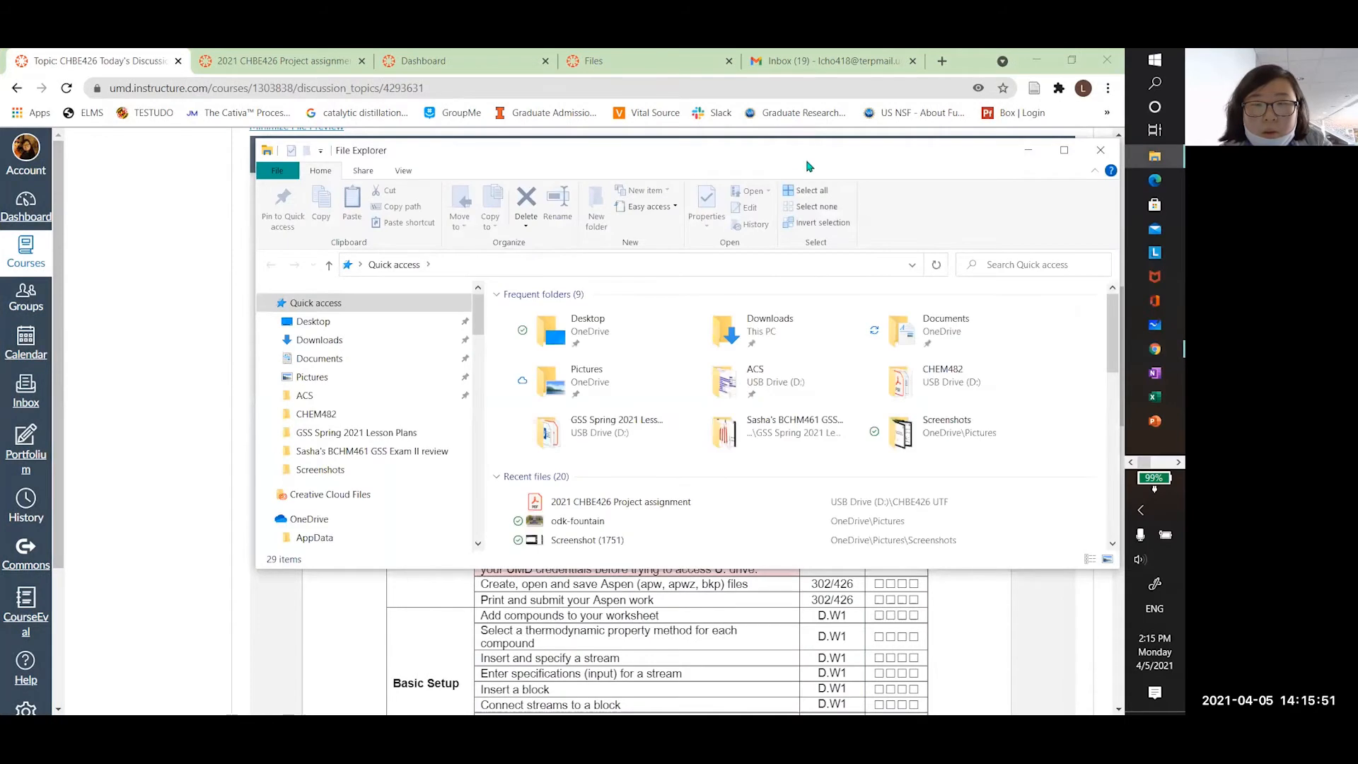
Reposition and resize the File Explorer window over the handout and widen its navigation pane
drag(810, 166, 511, 282)
drag(822, 364, 482, 363)
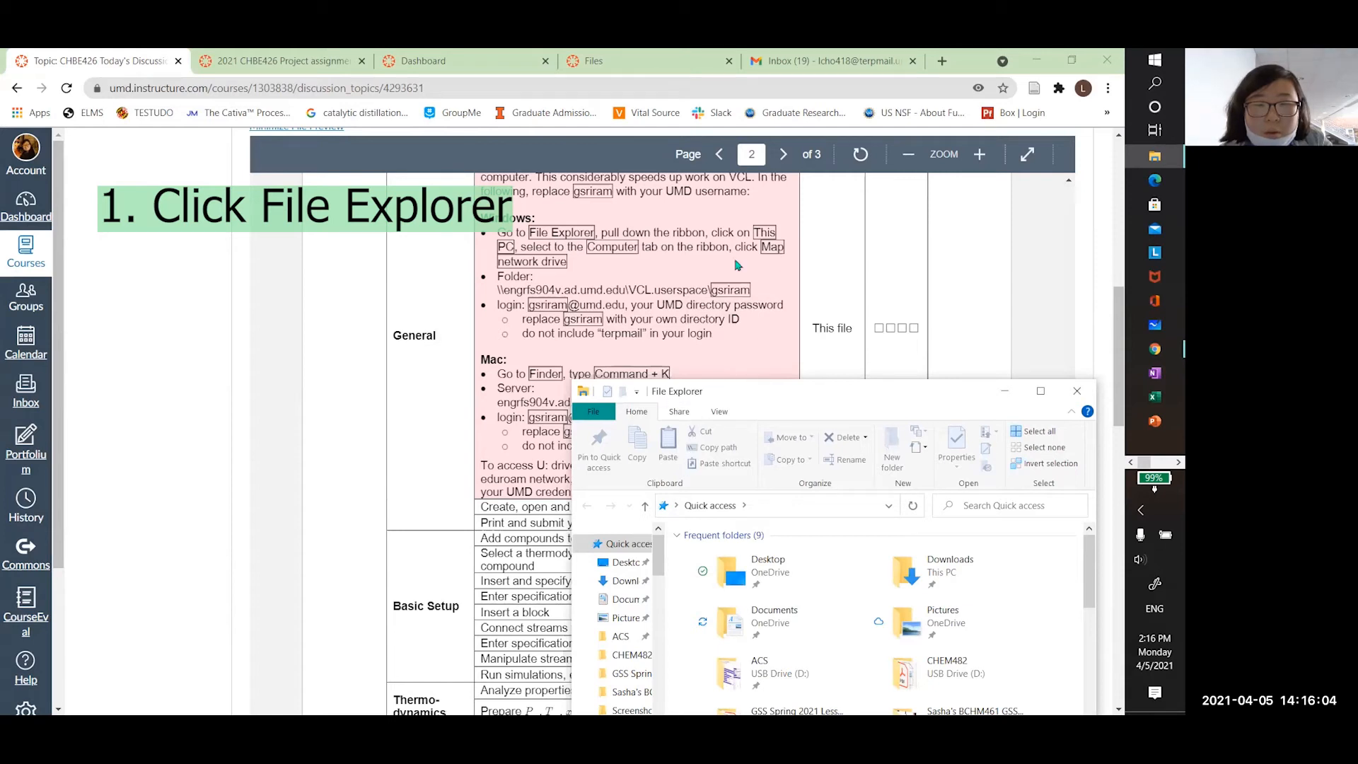
drag(758, 393, 737, 266)
drag(550, 441, 460, 432)
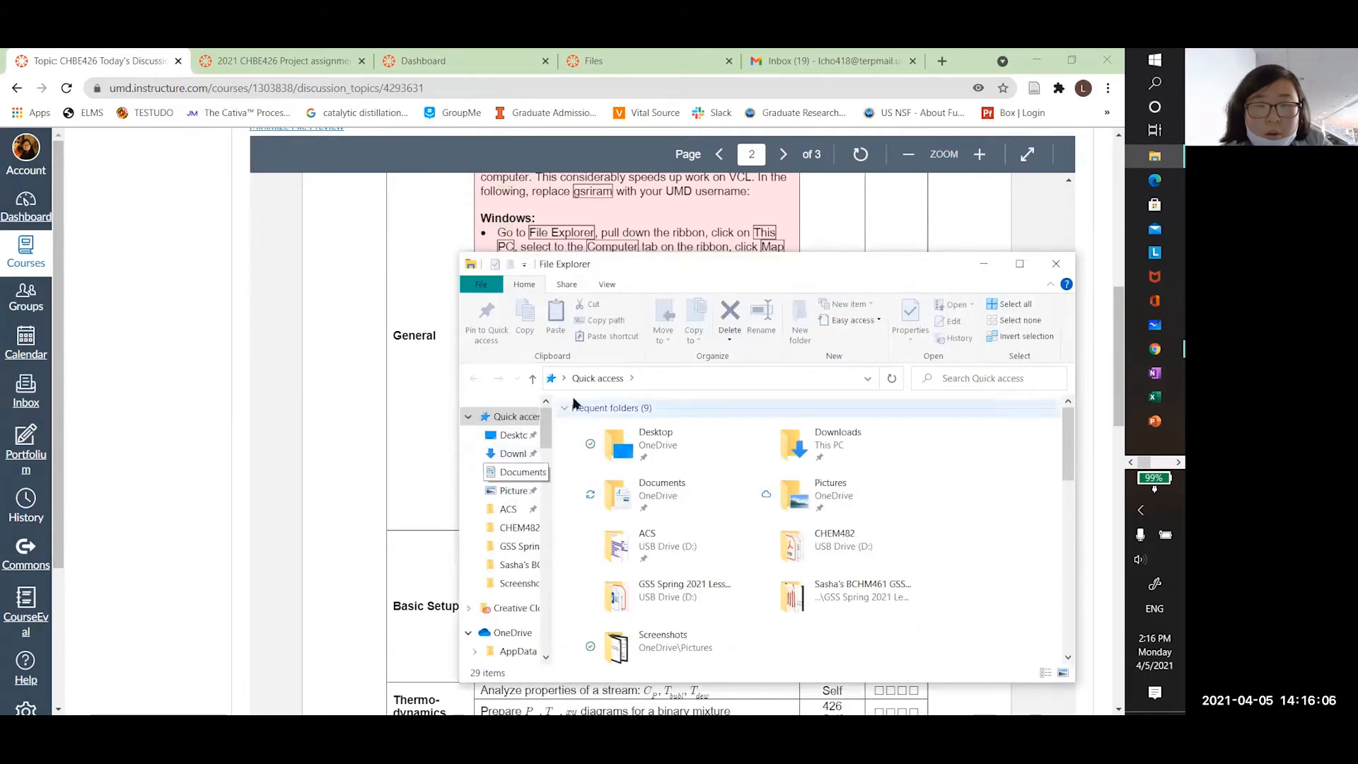
drag(556, 421, 612, 426)
Show This PC's folders and drives and bring up the Map network drive choices
scroll(551, 510, down, 4)
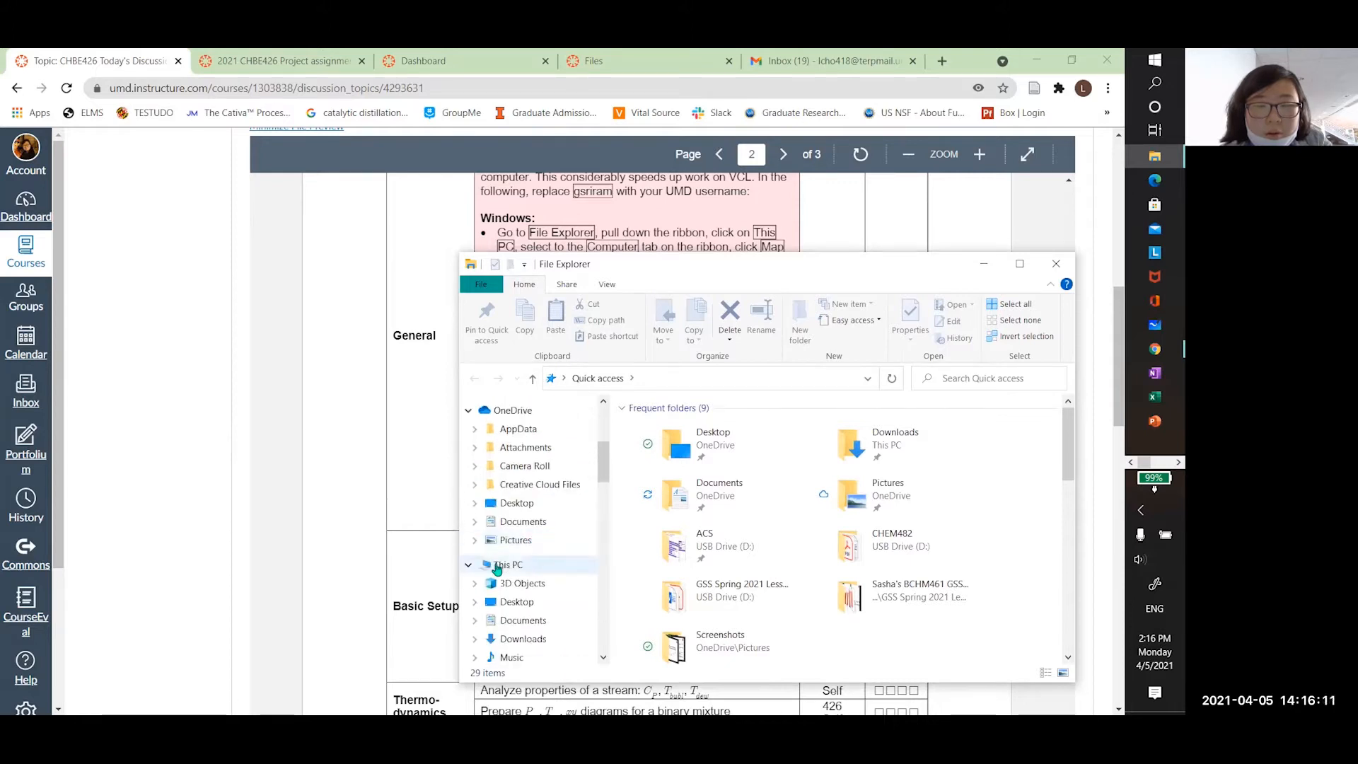
click(503, 565)
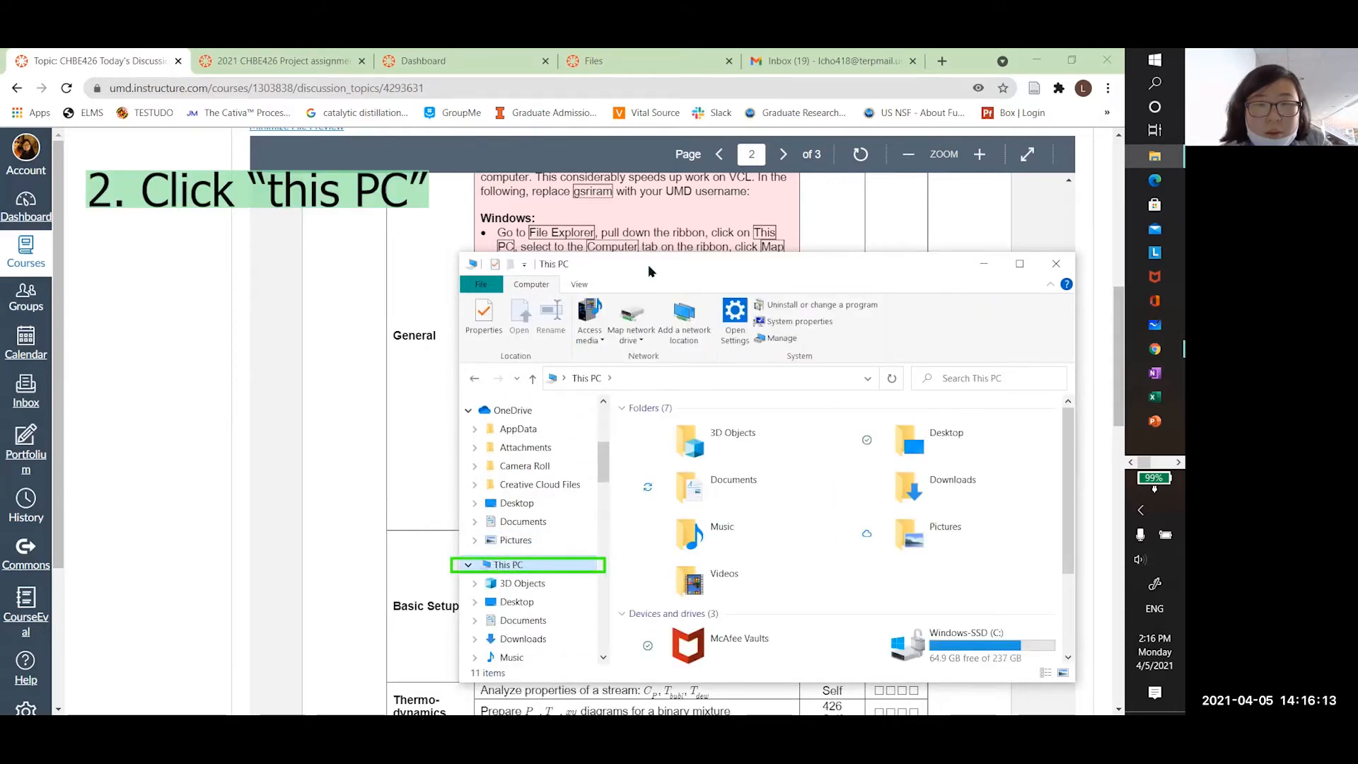
drag(649, 268, 558, 304)
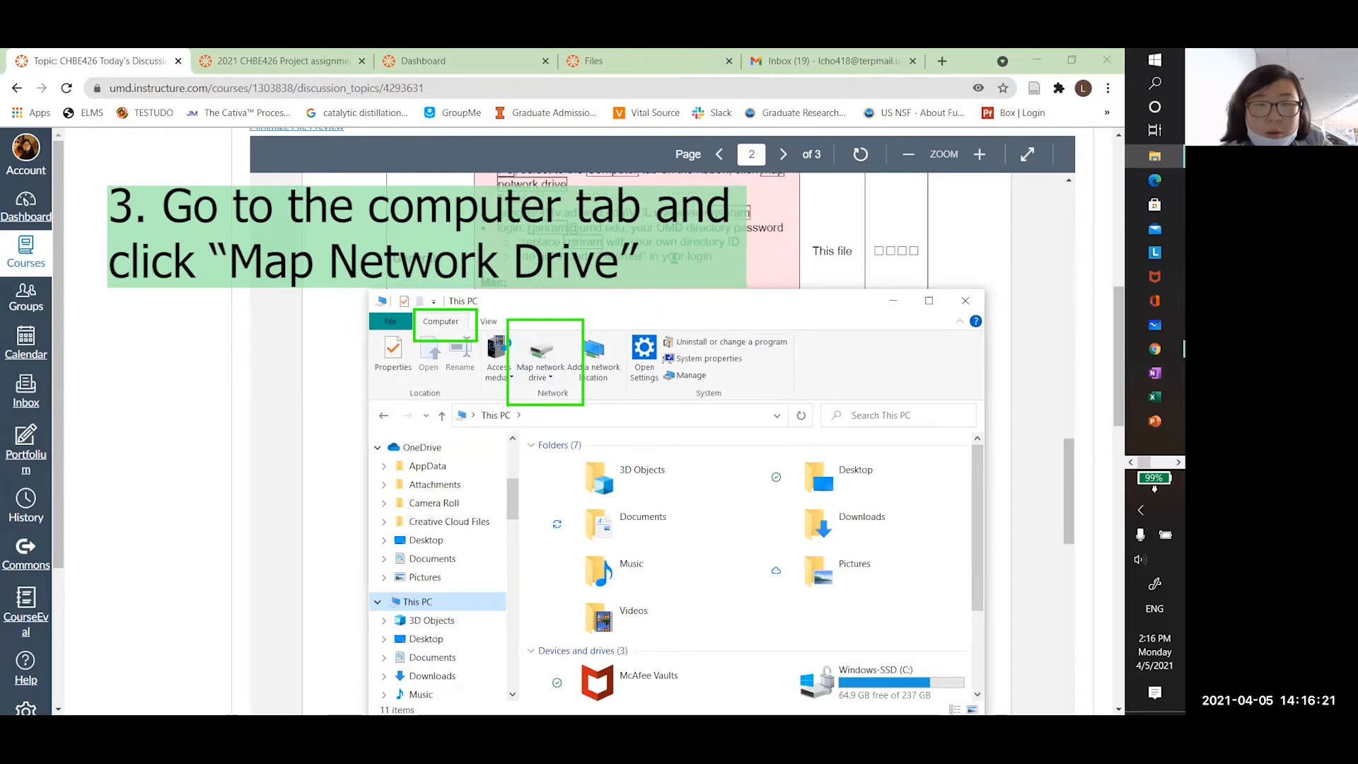
click(541, 375)
Start a new network drive mapping with U: as the drive letter
click(490, 393)
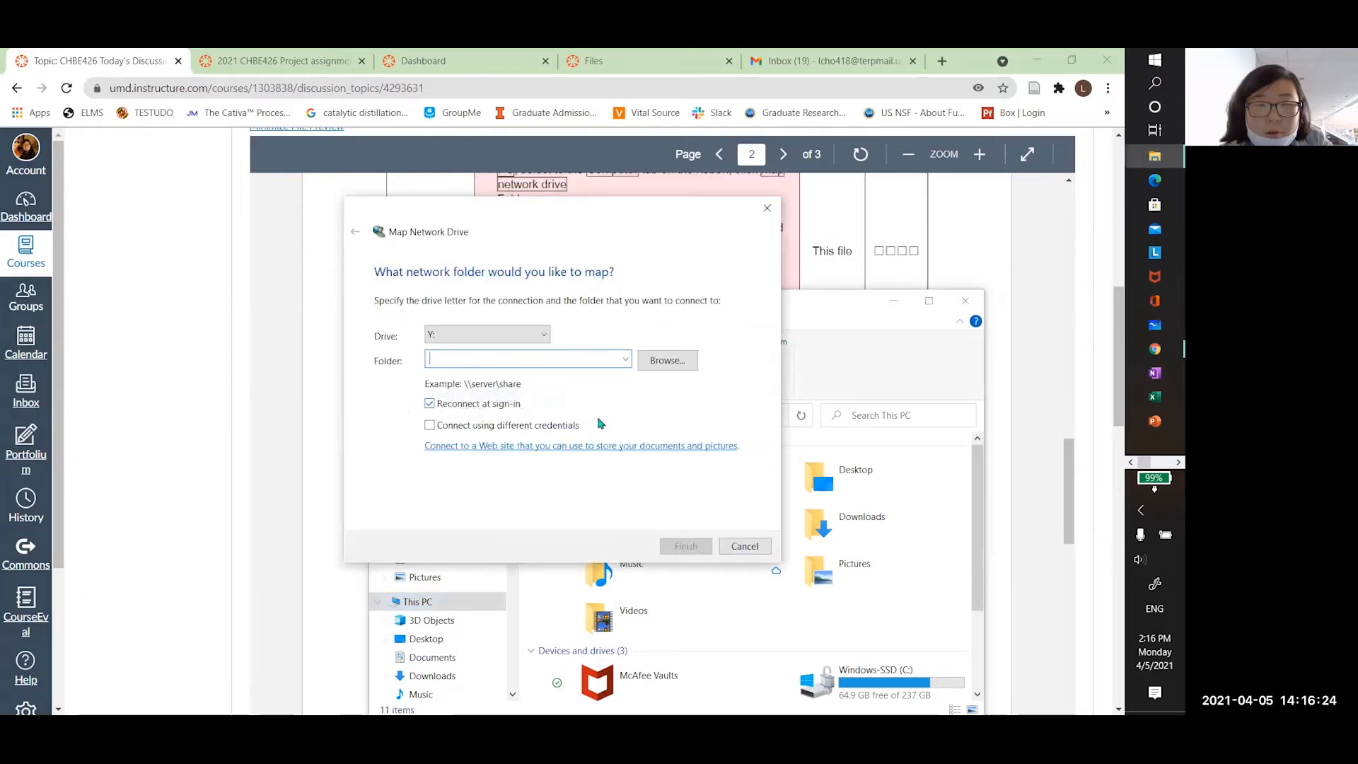
drag(621, 213, 848, 338)
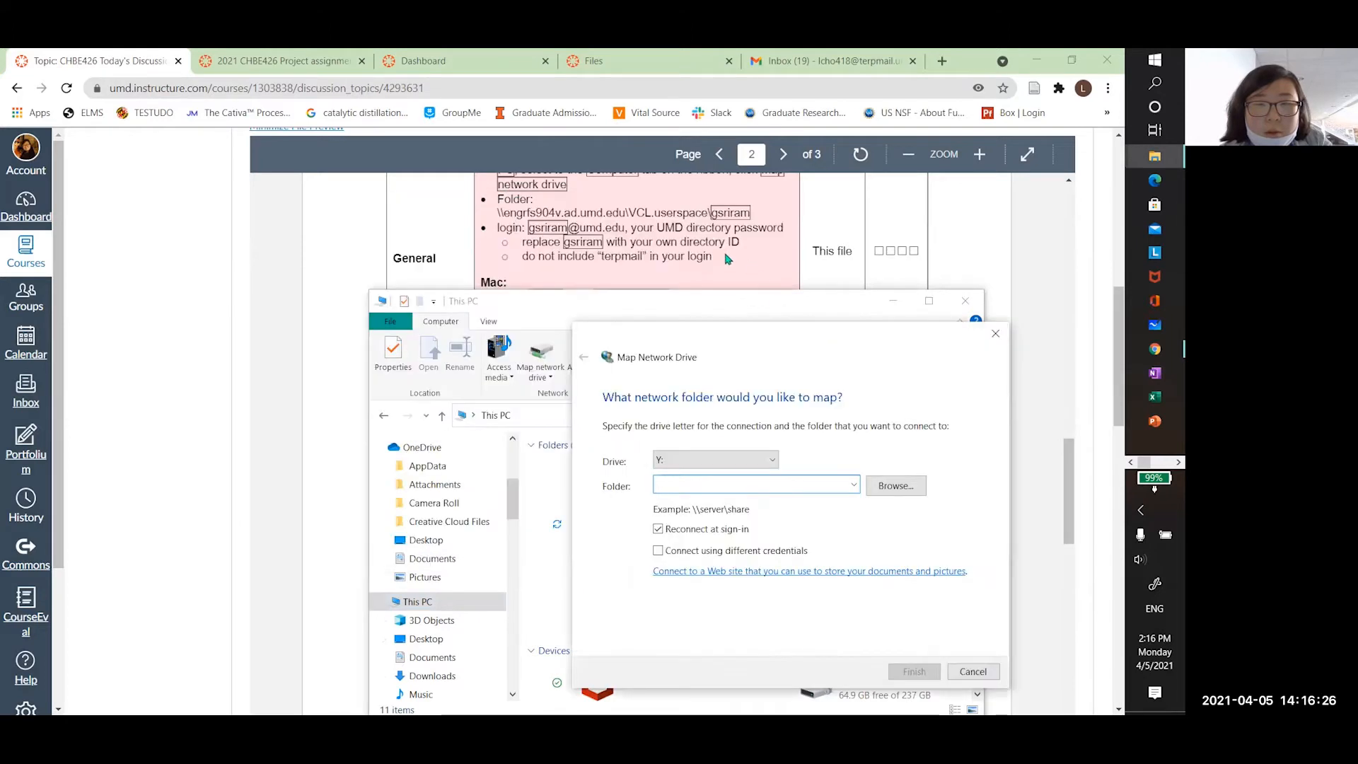
scroll(722, 259, down, 1)
scroll(723, 259, up, 2)
click(677, 461)
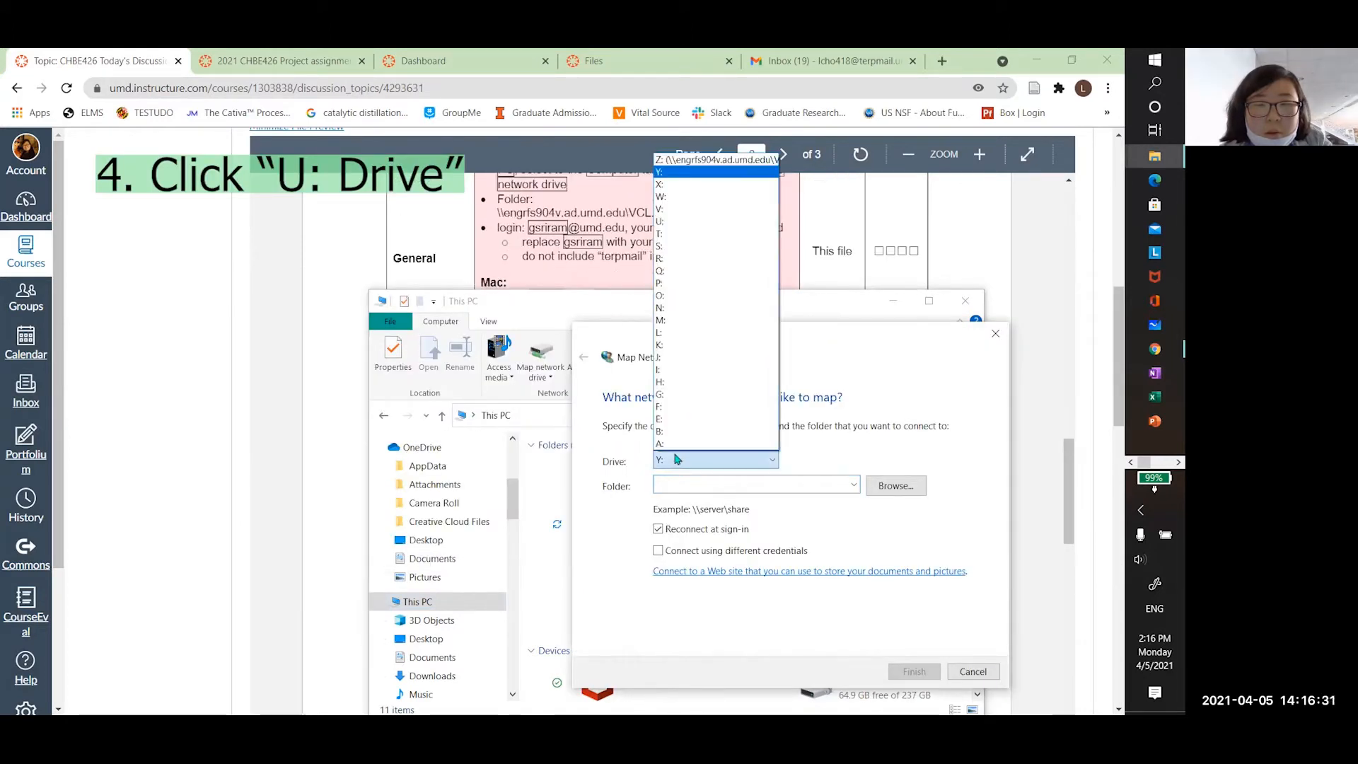
click(677, 222)
click(708, 486)
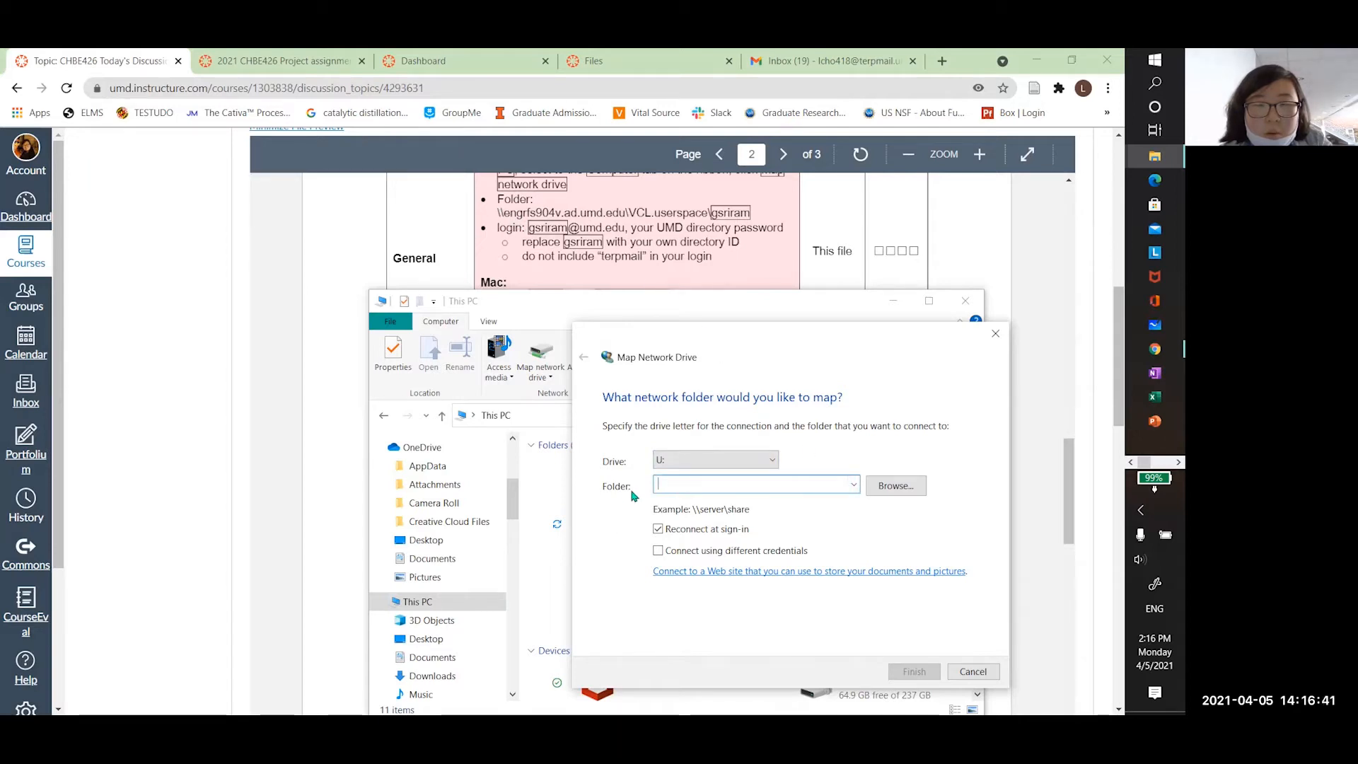
Paste the \\engrfs904v.ad.umd.edu\VCL.userspace\ path from the handout, swap in the user's directory ID, and finish
drag(499, 214, 754, 215)
key(ctrl+c)
key(alt+Tab)
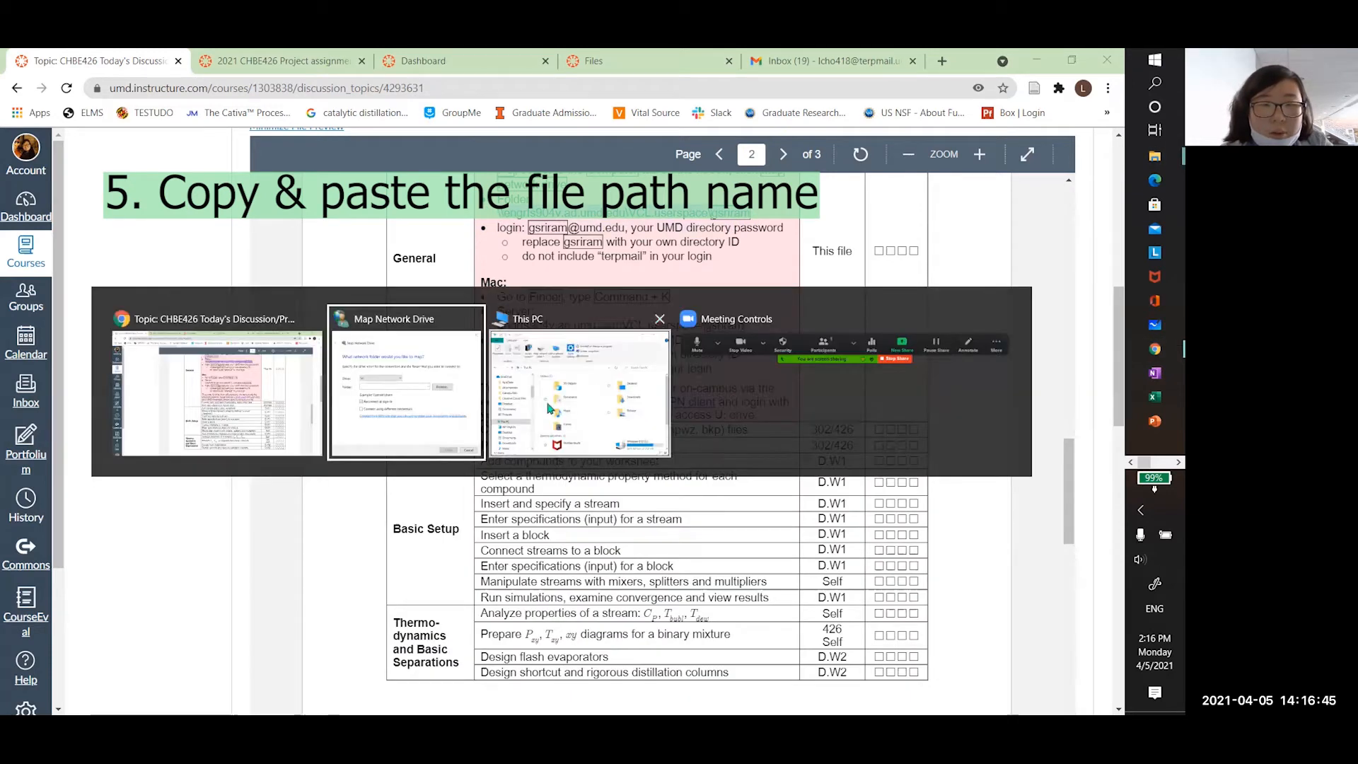
key(ctrl+v)
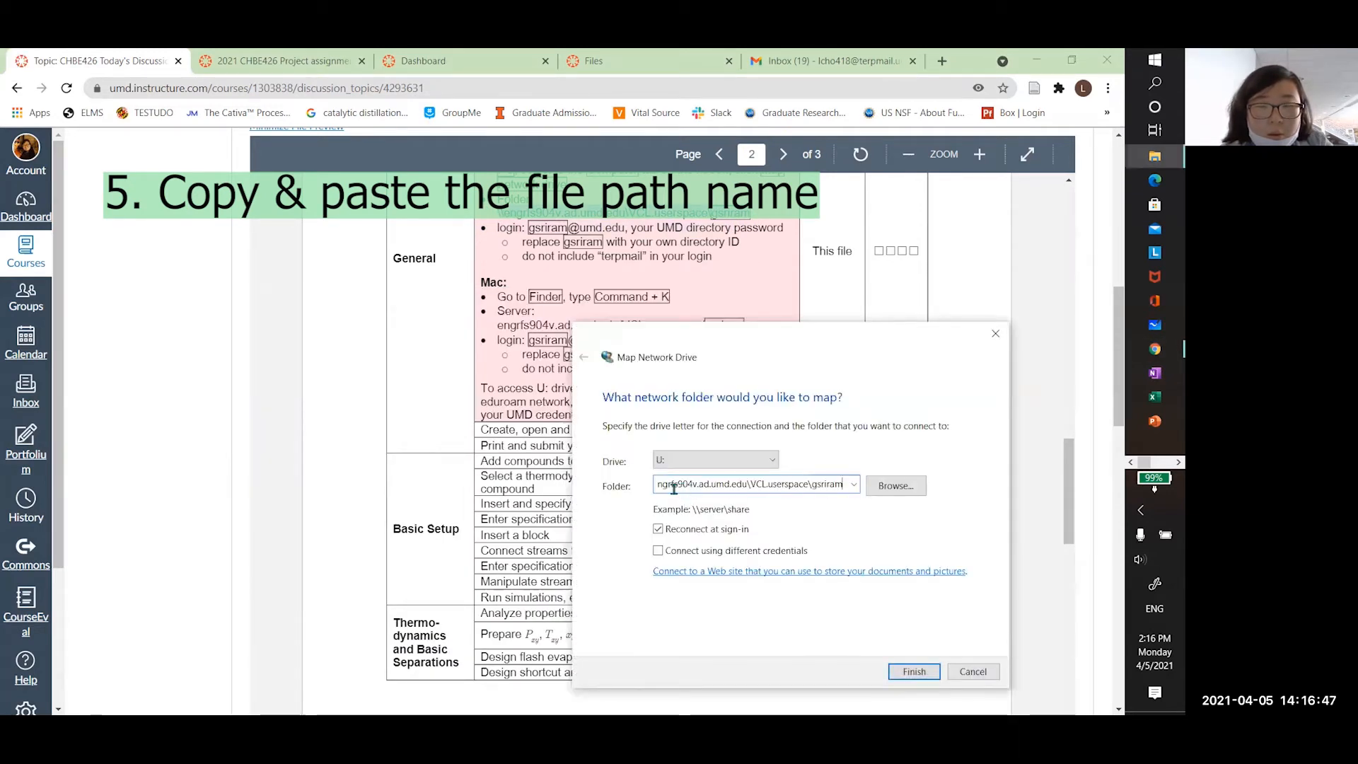
key(ctrl+shift+Left)
key(BackSpace)
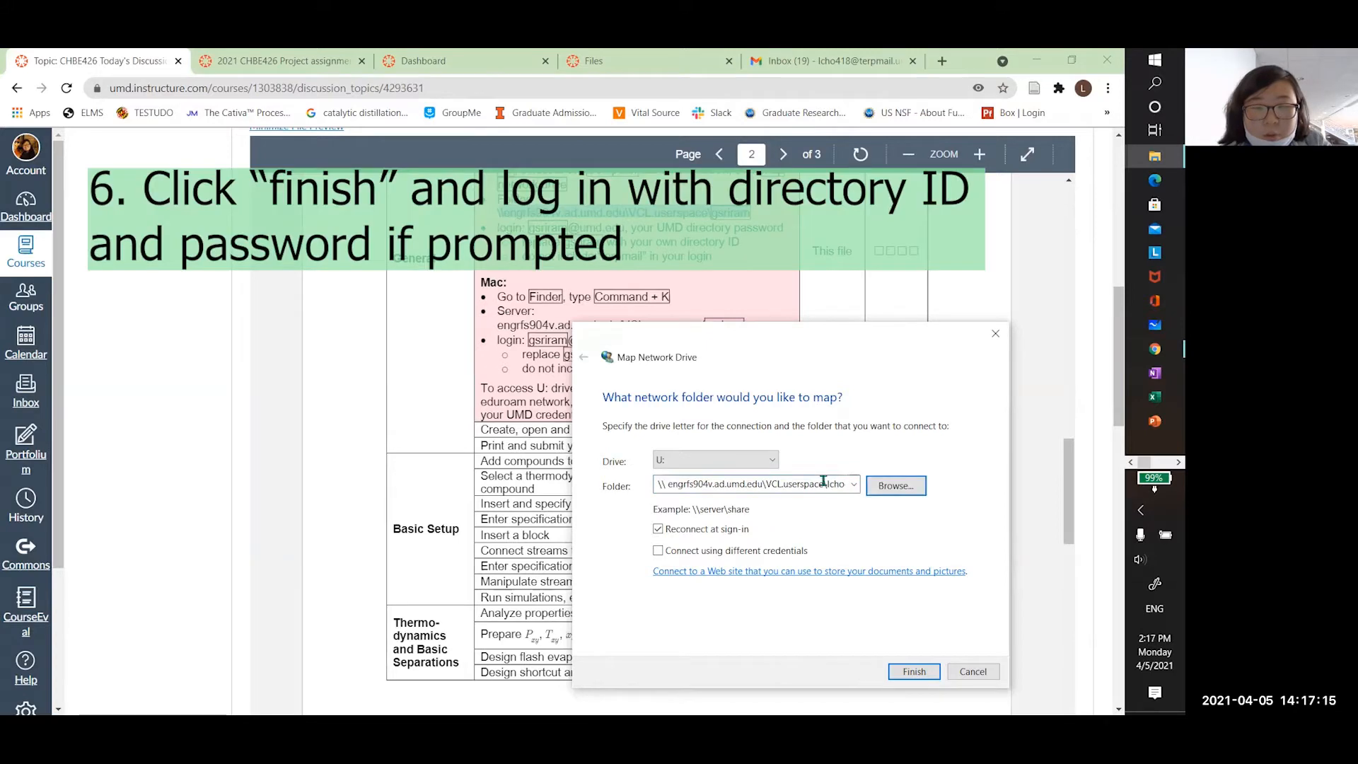
click(914, 673)
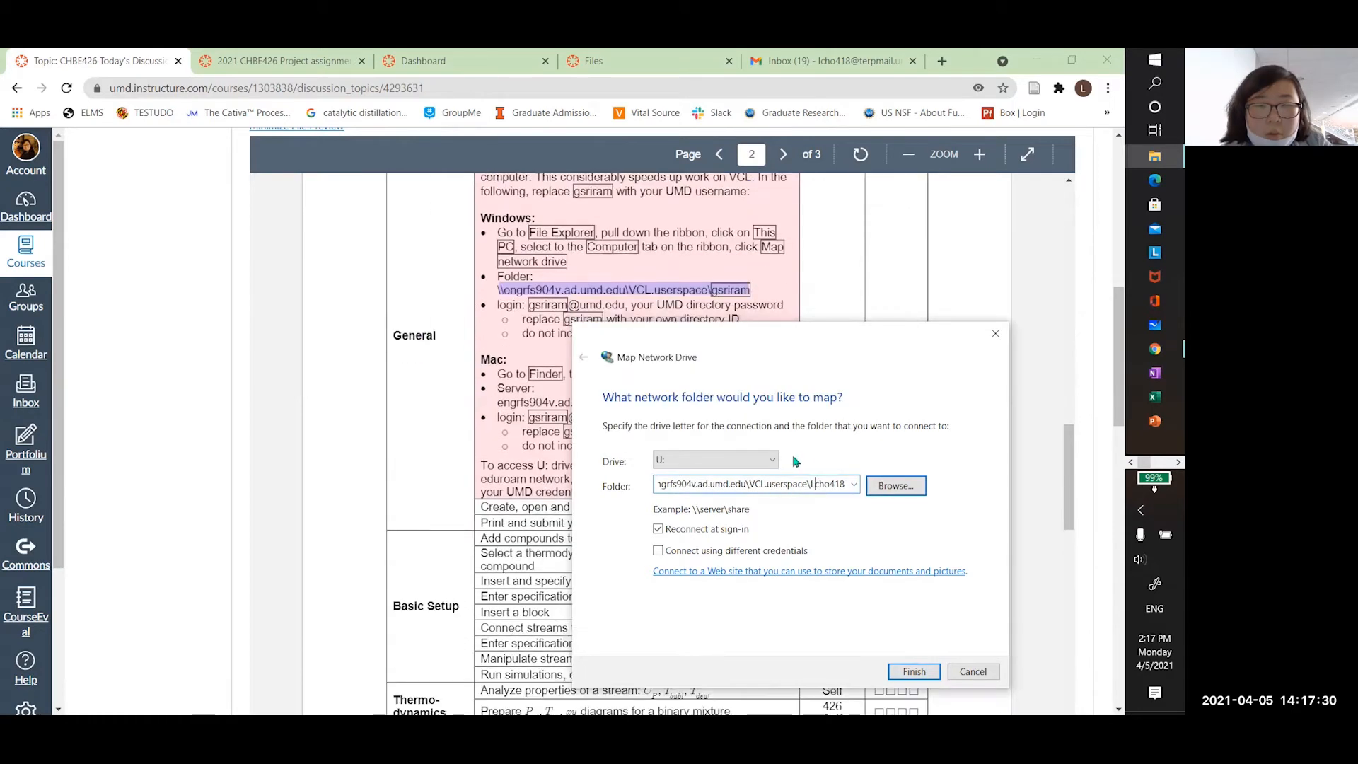
drag(798, 486, 695, 488)
click(695, 487)
scroll(518, 457, down, 1)
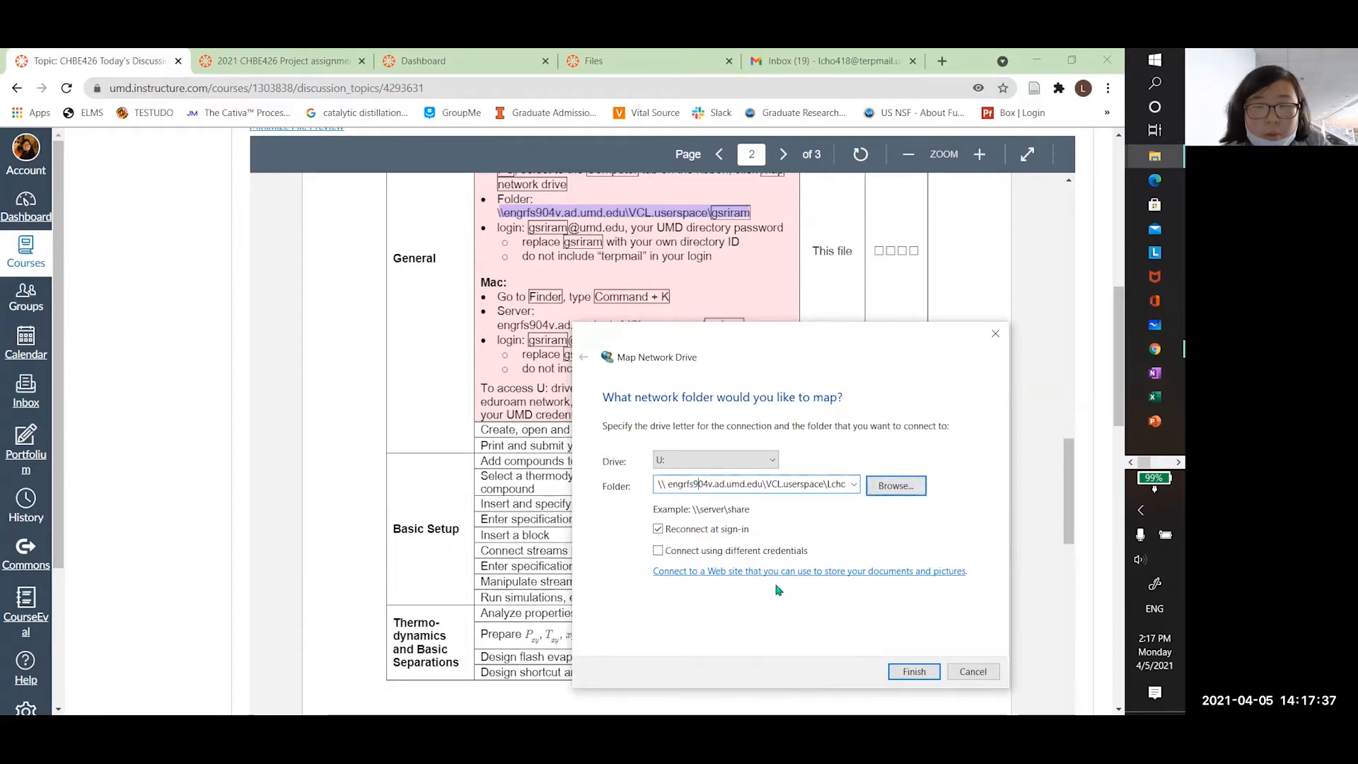
Dismiss the network error, check the Terpware VPN client page in a new tab, then close it
click(928, 673)
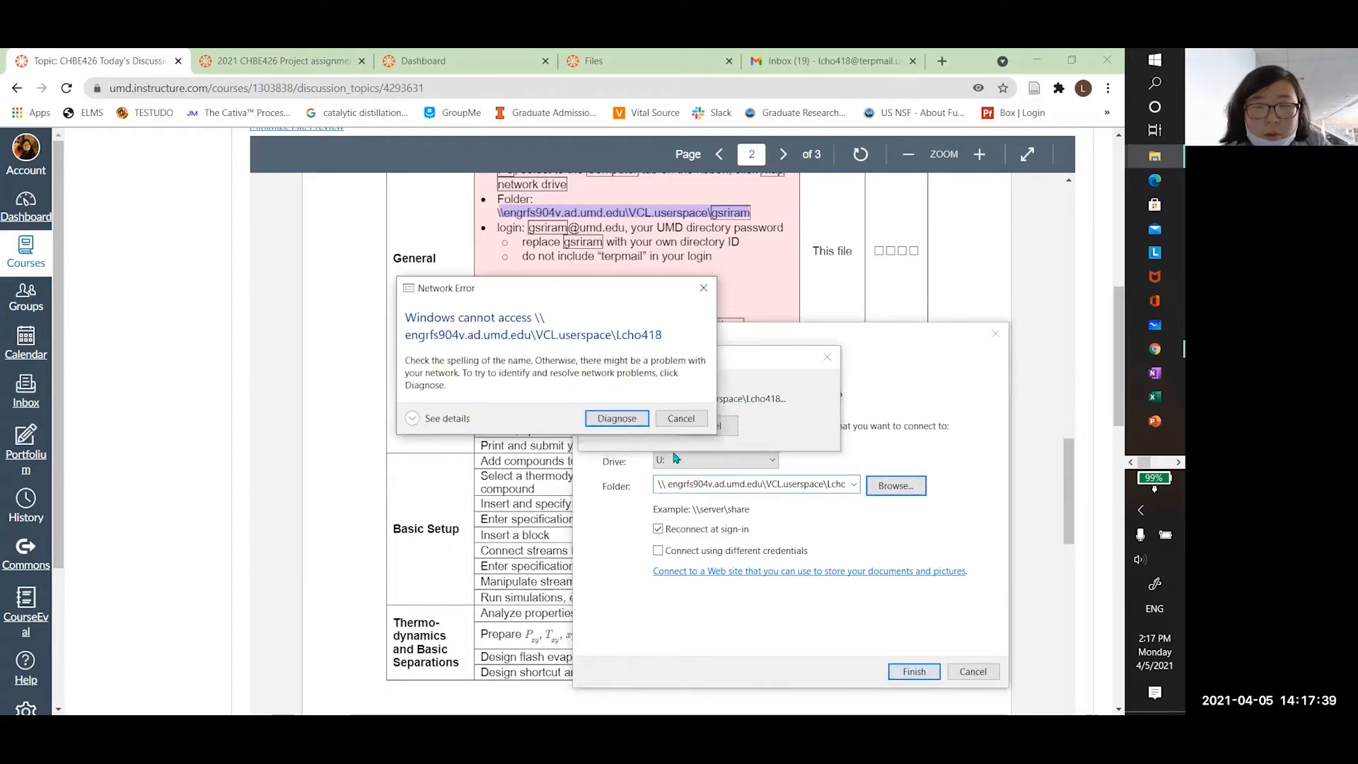
click(660, 423)
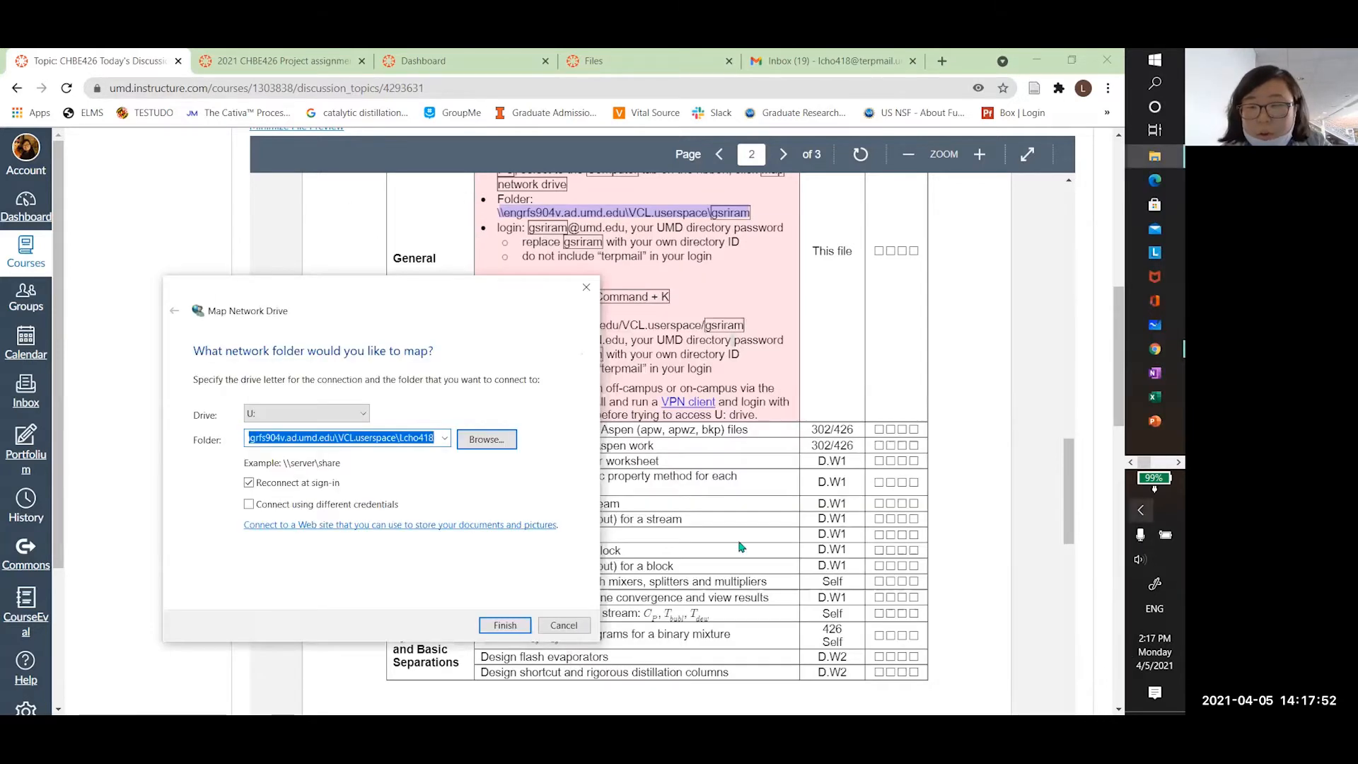
right_click(677, 404)
click(729, 416)
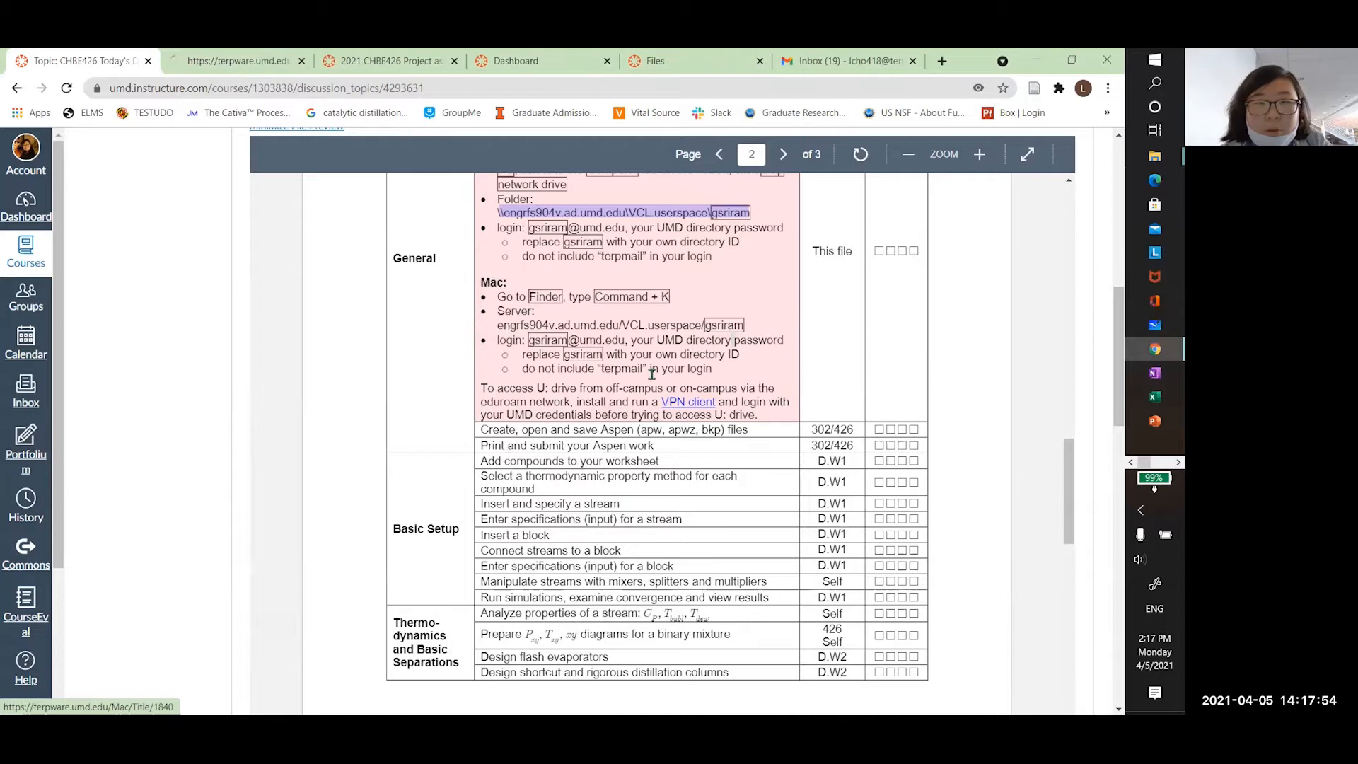
click(216, 58)
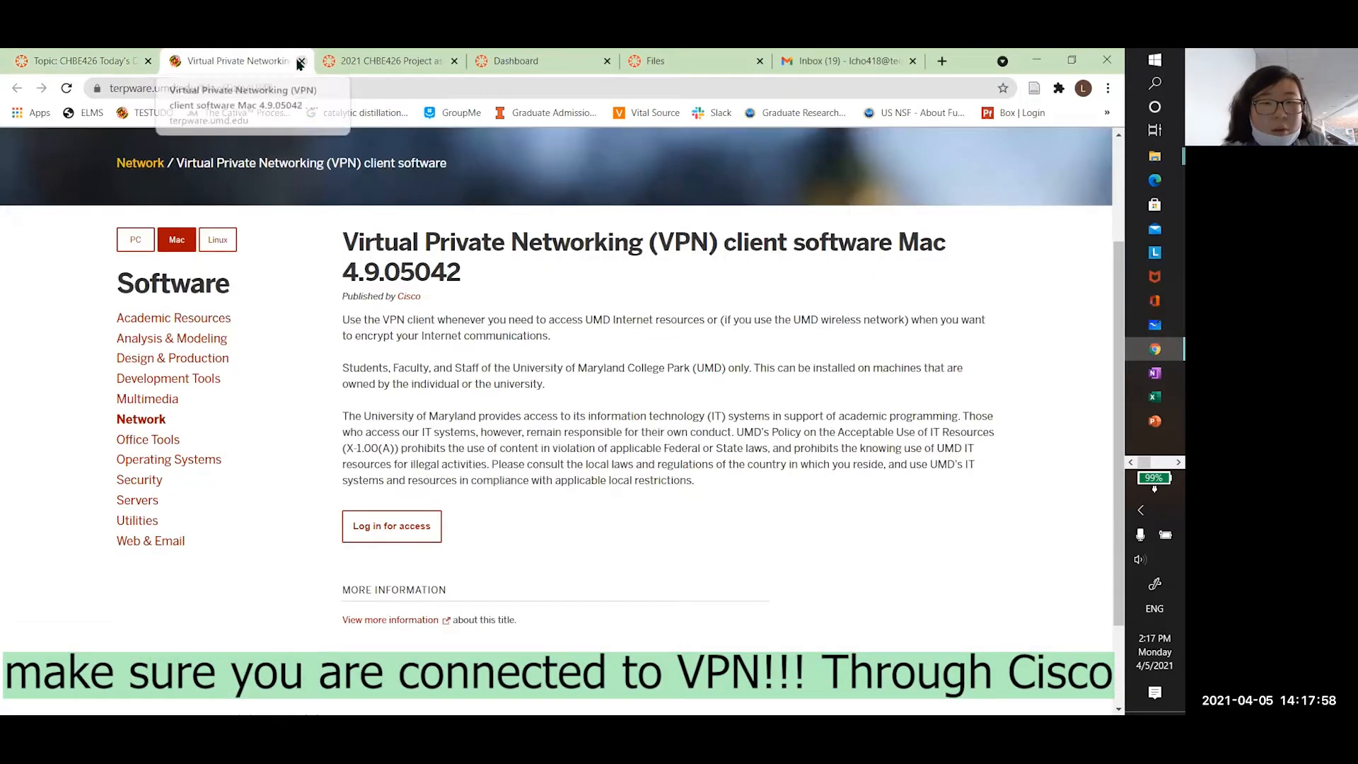
click(301, 61)
click(1141, 511)
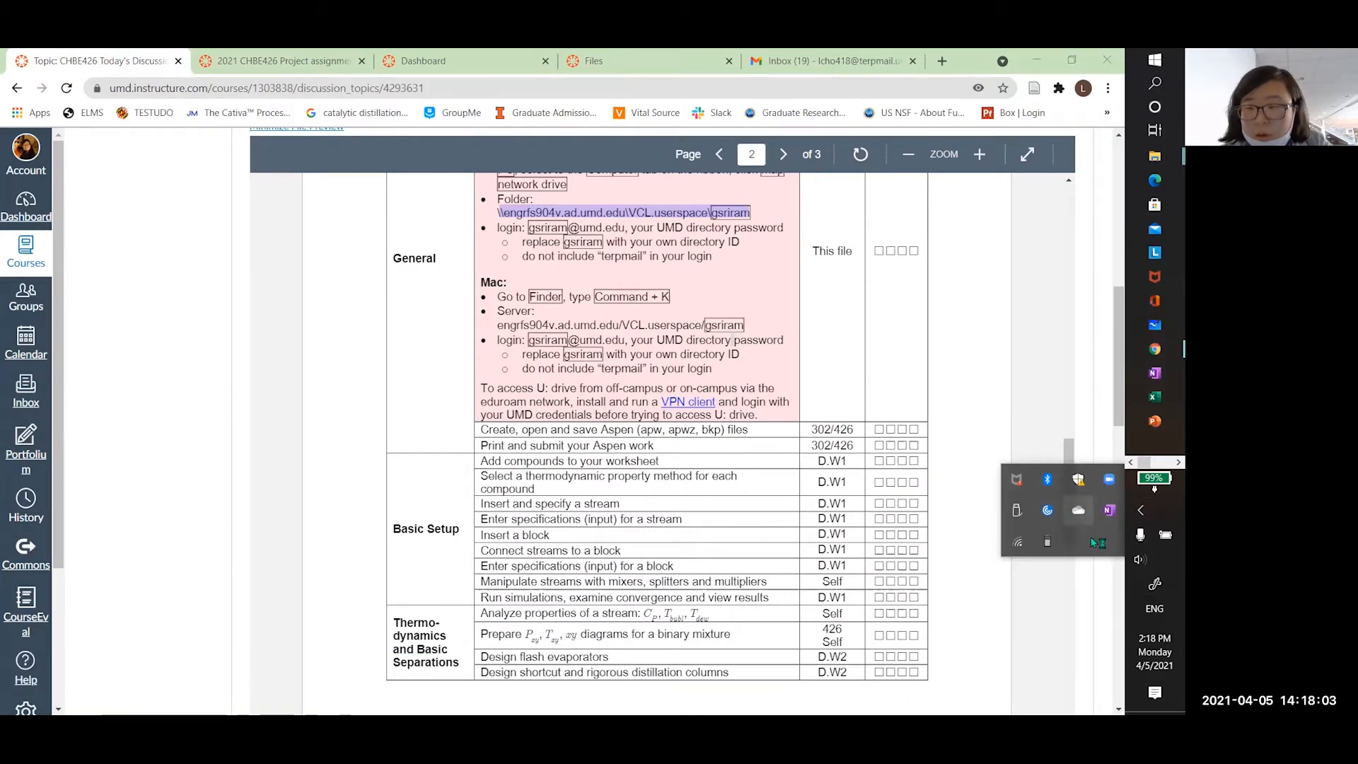
Launch Cisco AnyConnect and sign in to vpn.umd.edu with the UMD username and password
click(1141, 511)
click(1149, 57)
text(cisco)
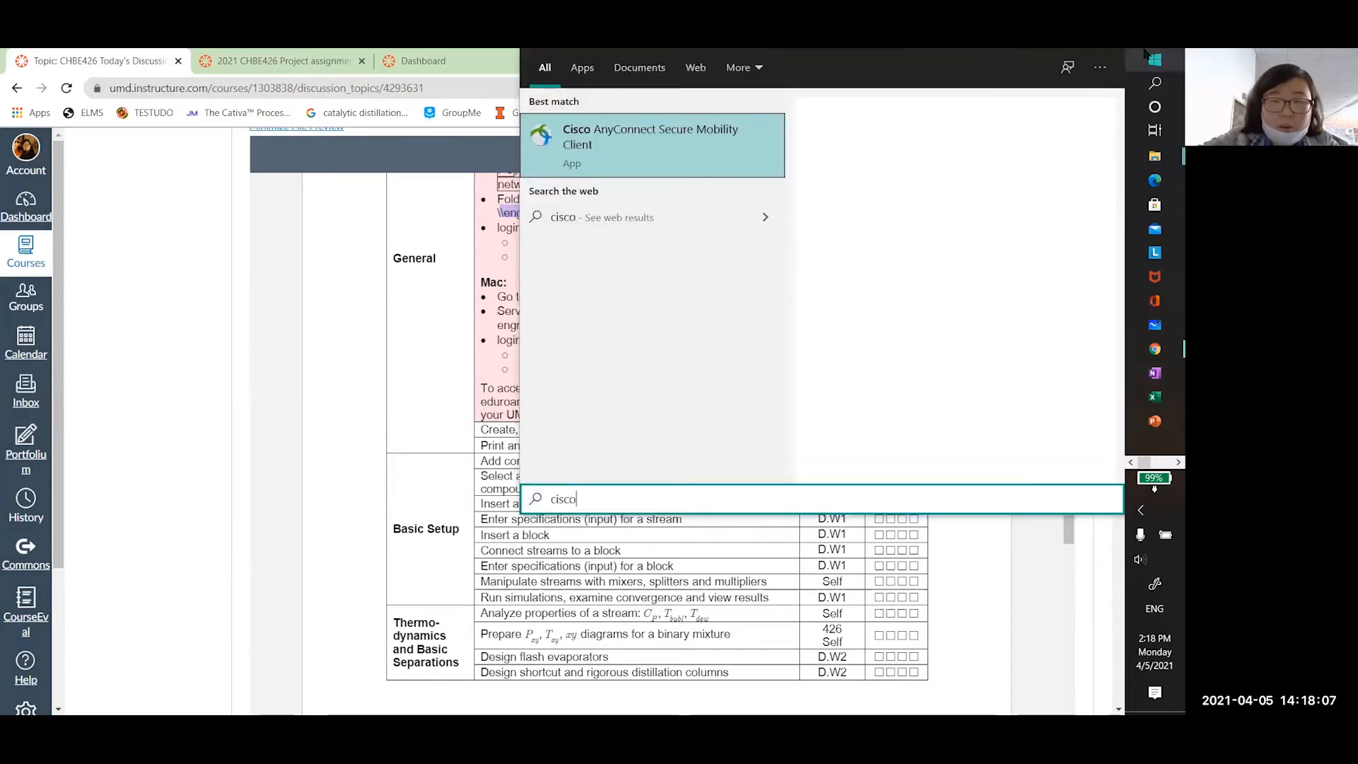
click(764, 154)
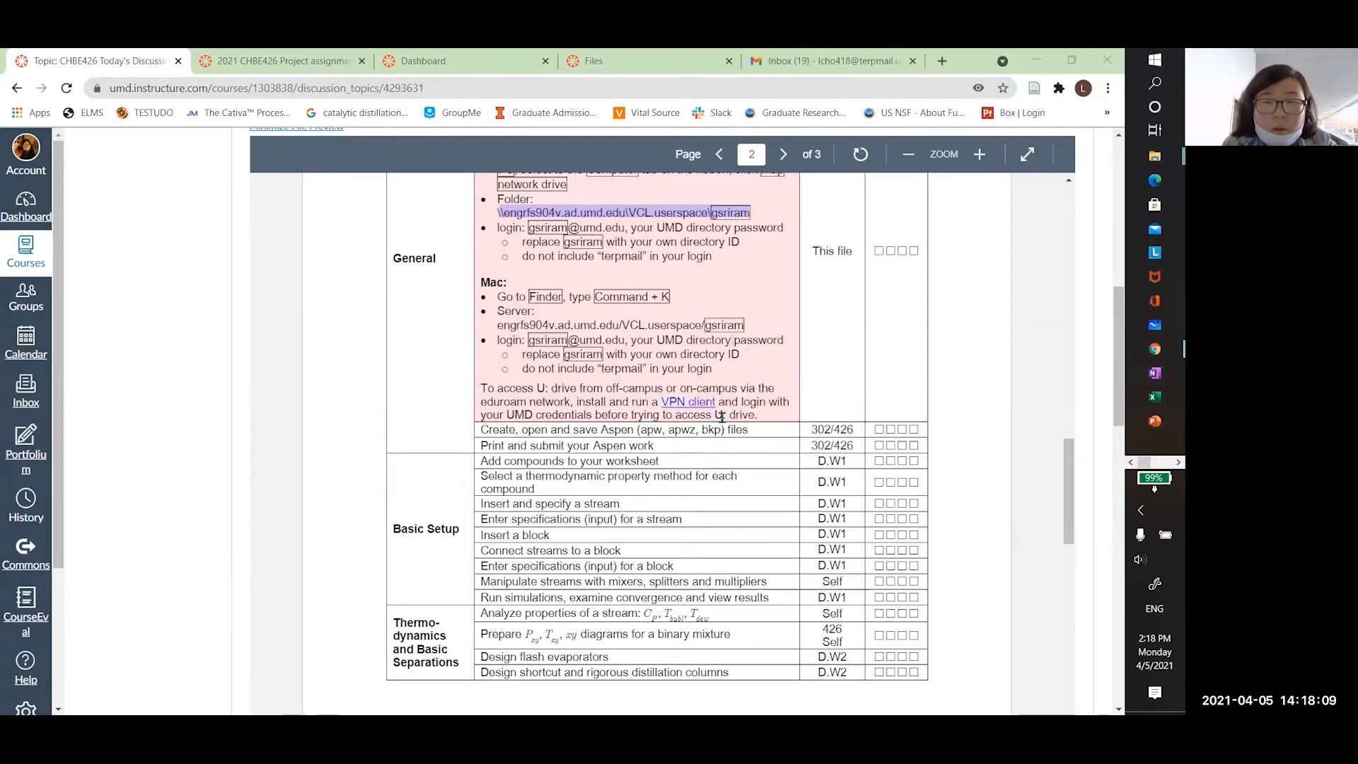
click(690, 394)
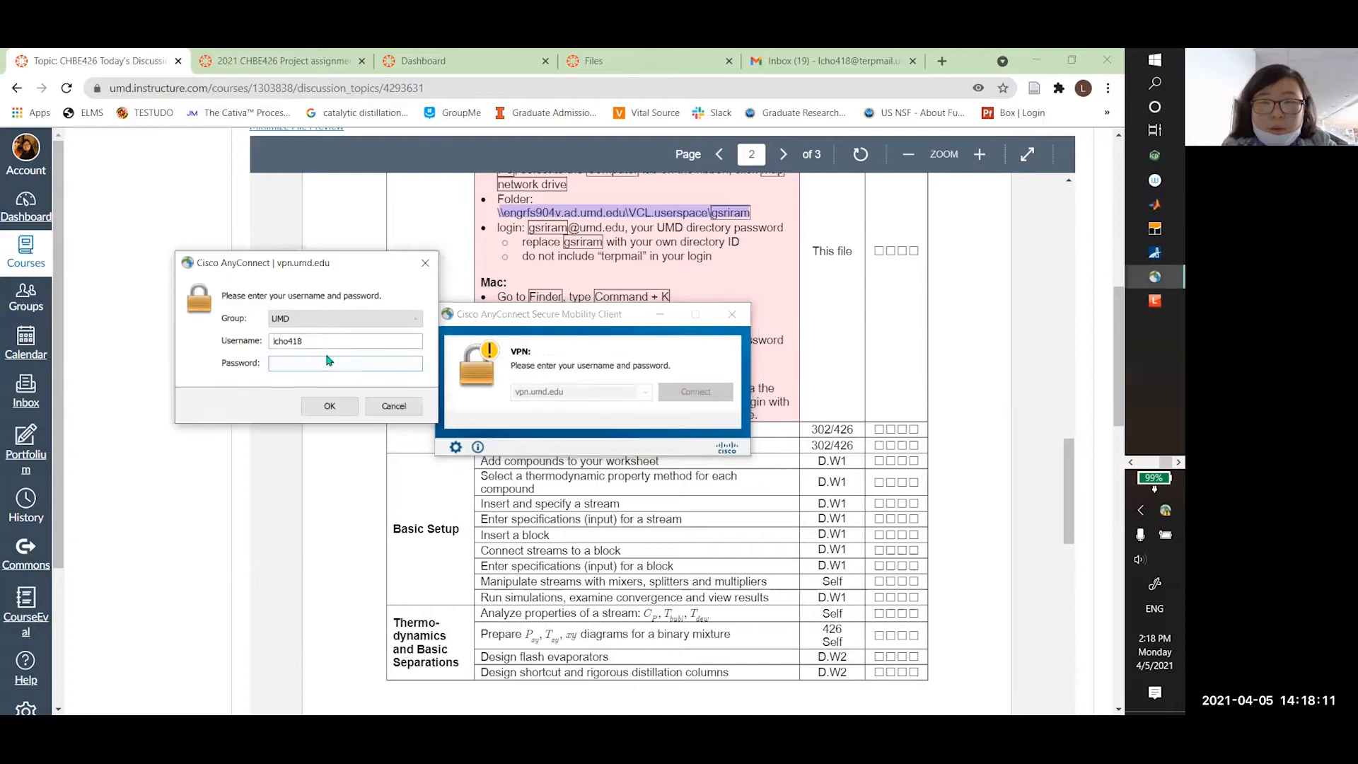
text(*)
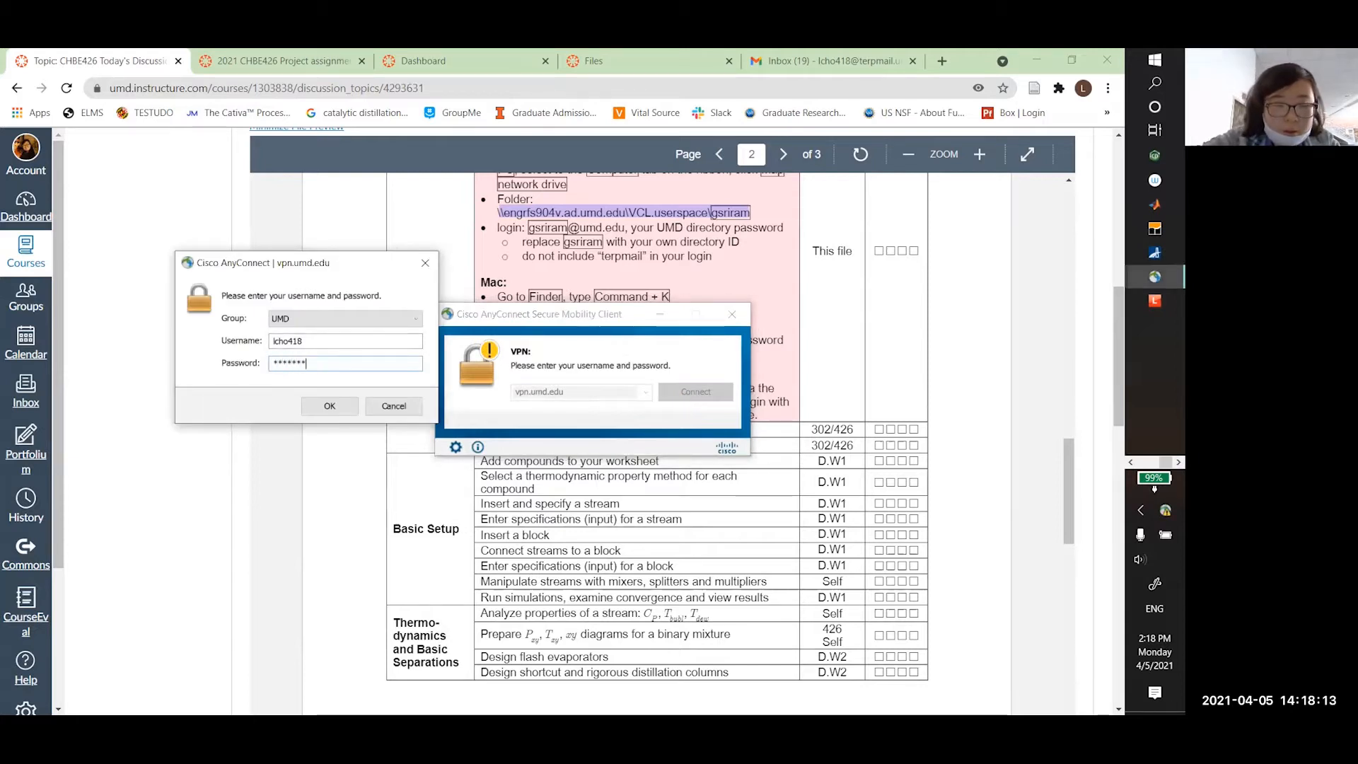
click(333, 406)
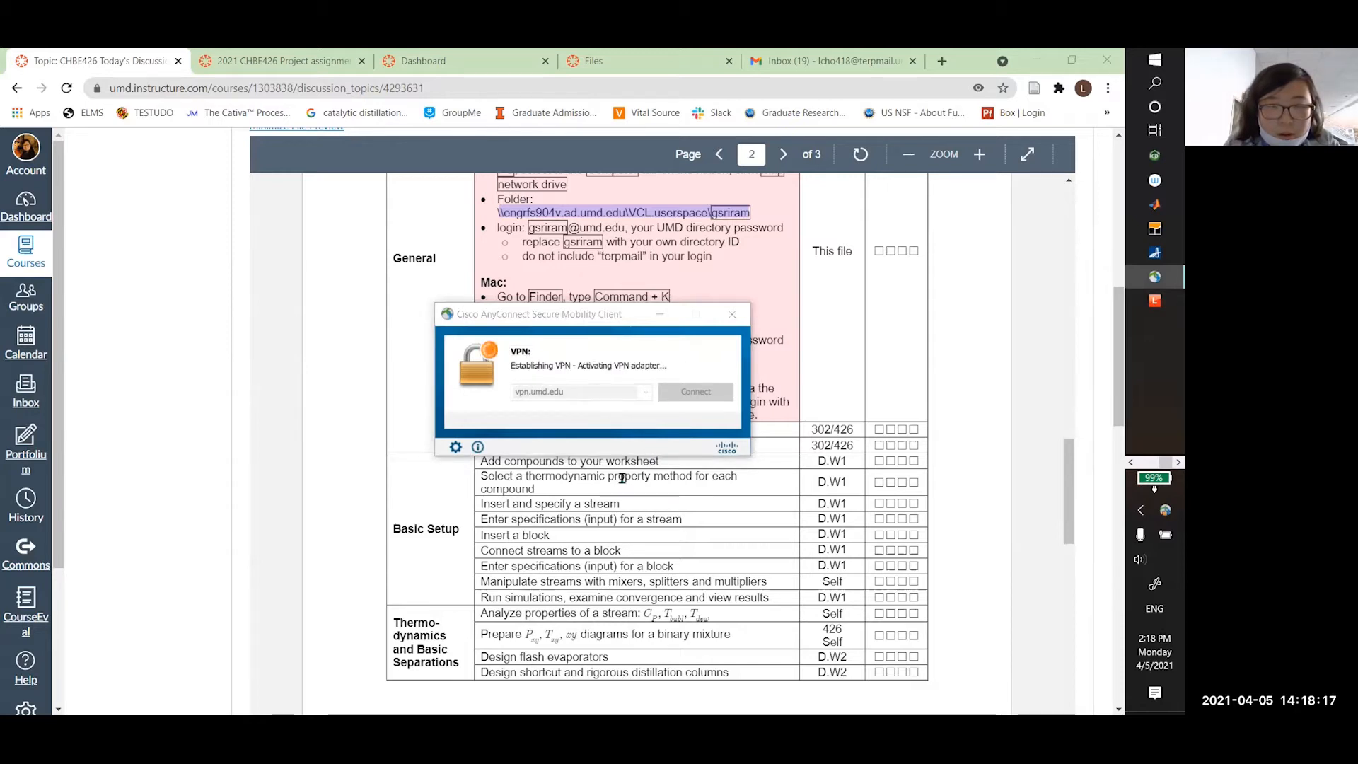
Retry the U: mapping, diagnose the possible DNS server failure, abandon the wizard, and reopen This PC
key(alt+Tab)
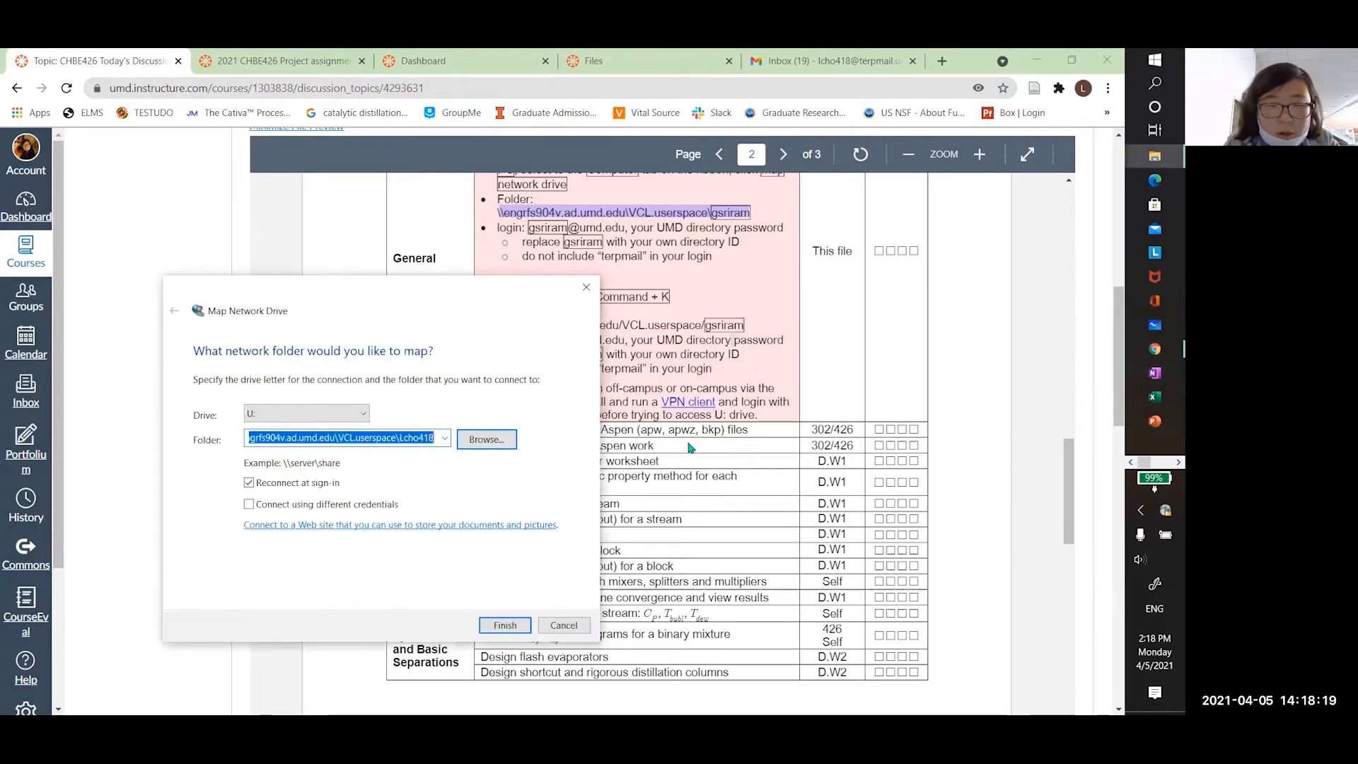
drag(418, 302, 755, 236)
click(842, 558)
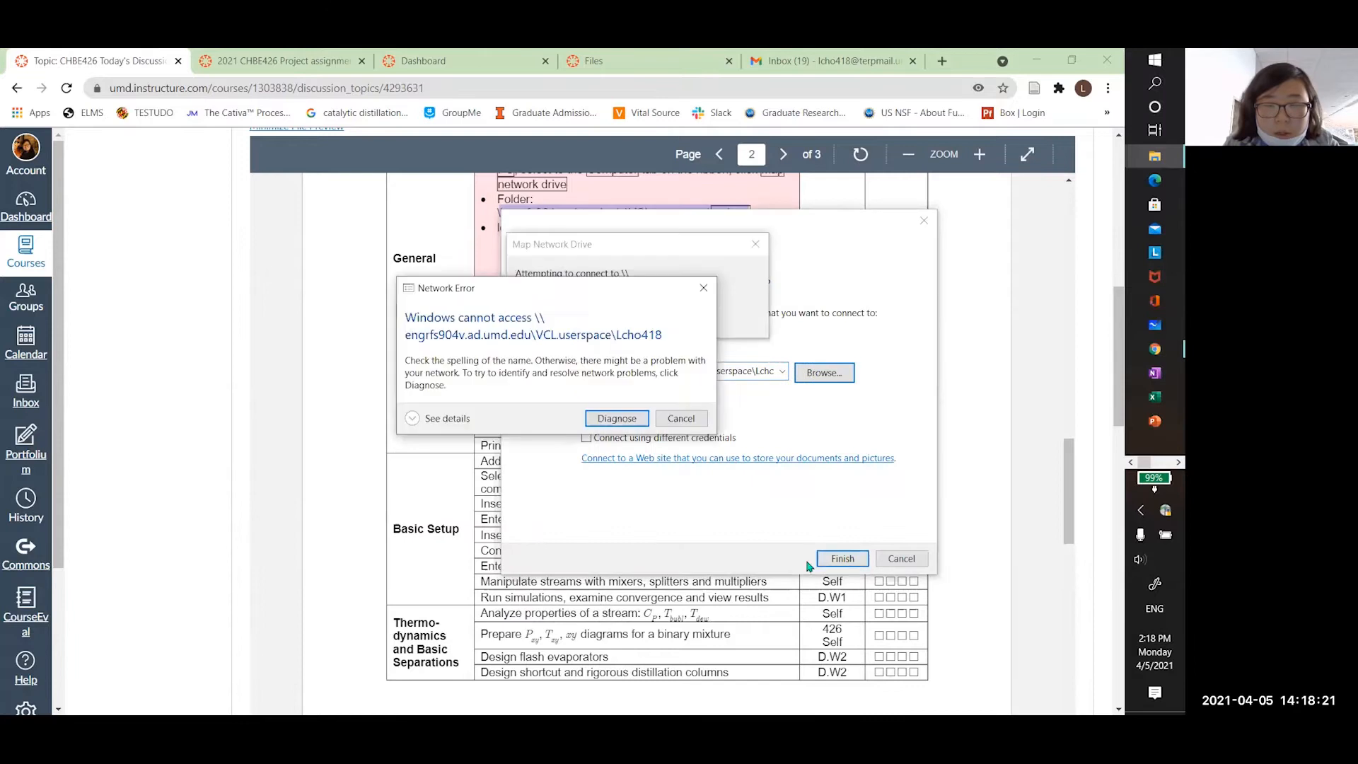
click(615, 419)
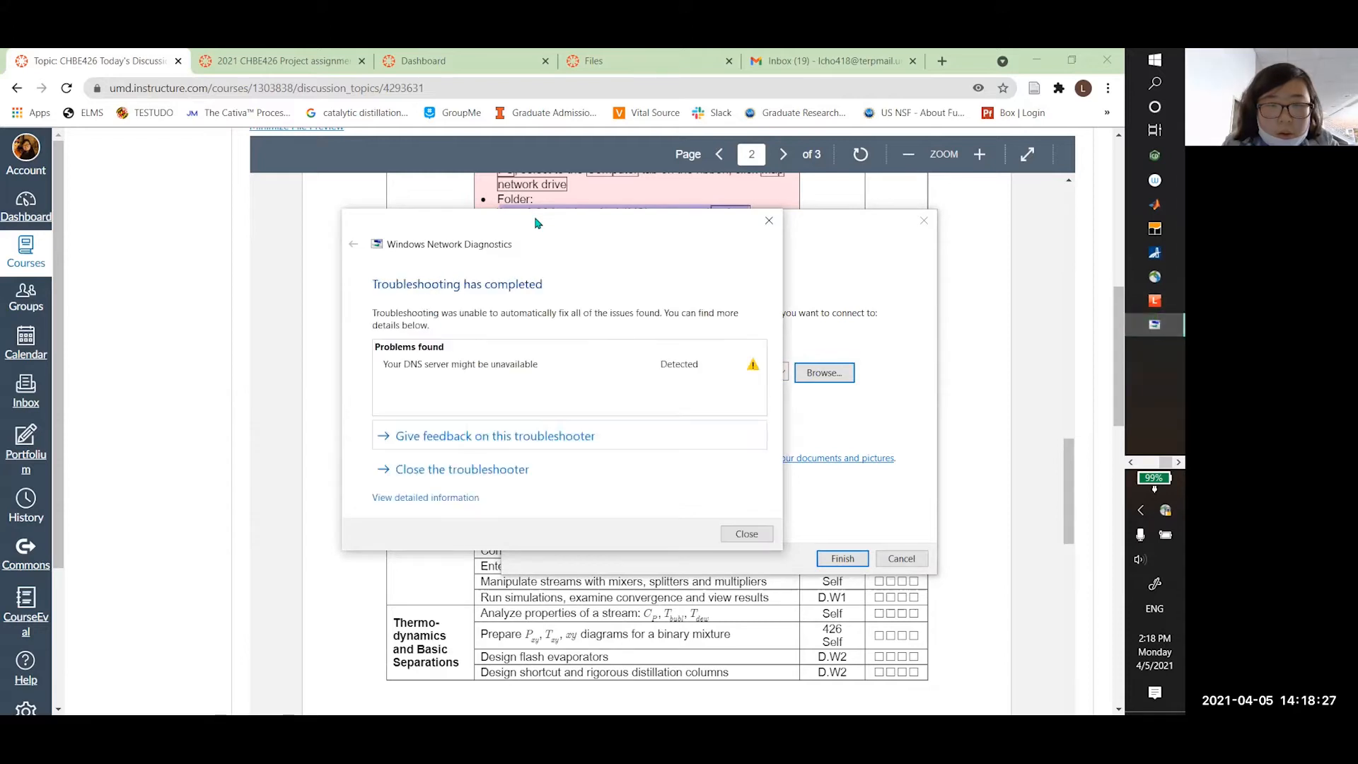
click(756, 536)
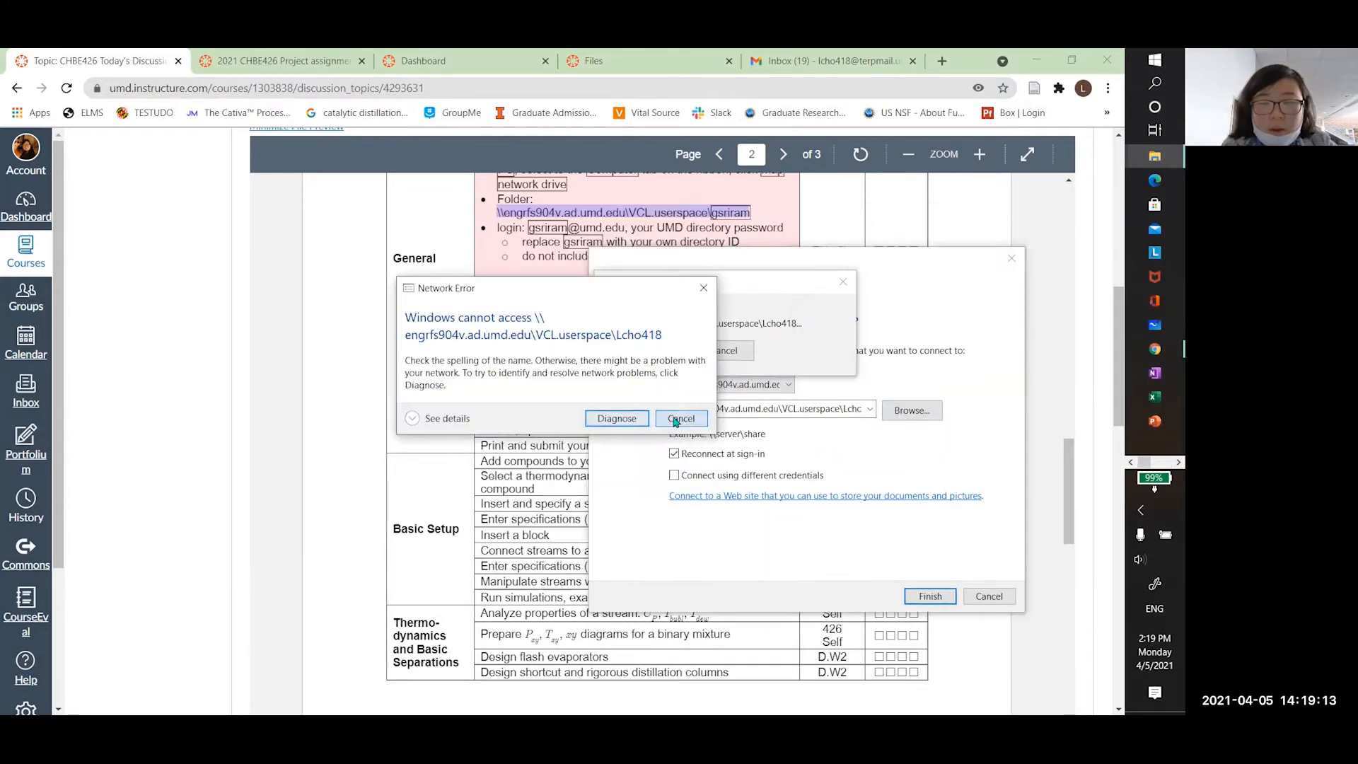
click(679, 418)
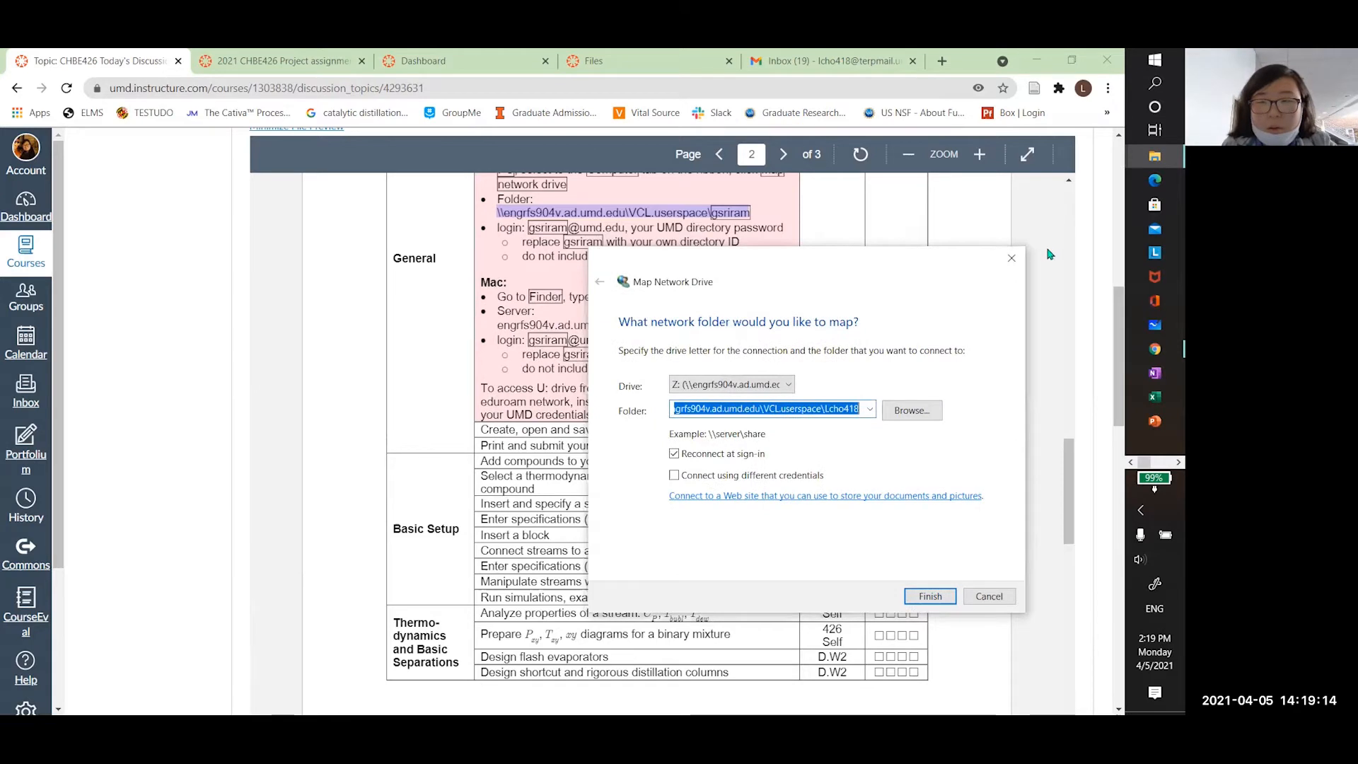
click(1012, 258)
click(1155, 157)
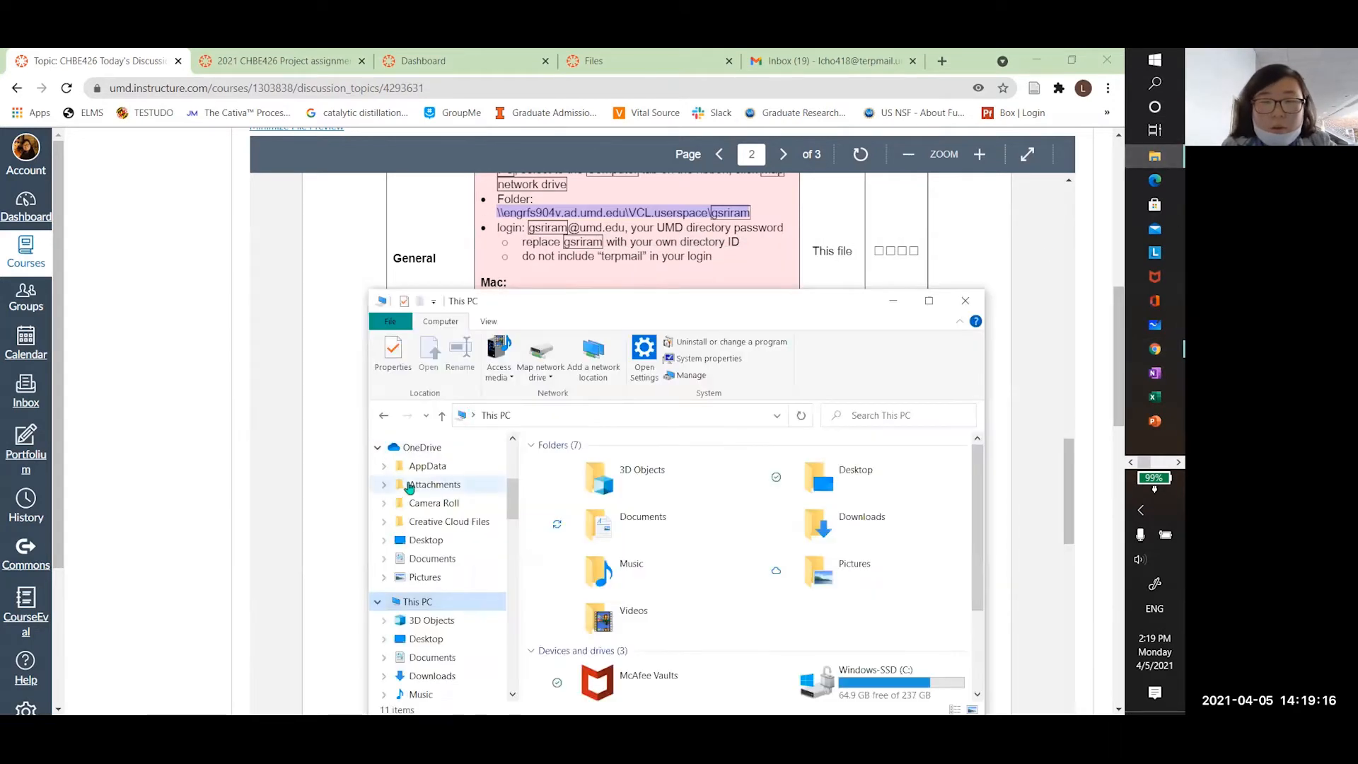
Try opening the mapped Z: network drive twice, dismissing each 'Location is not available' error
scroll(446, 414, down, 5)
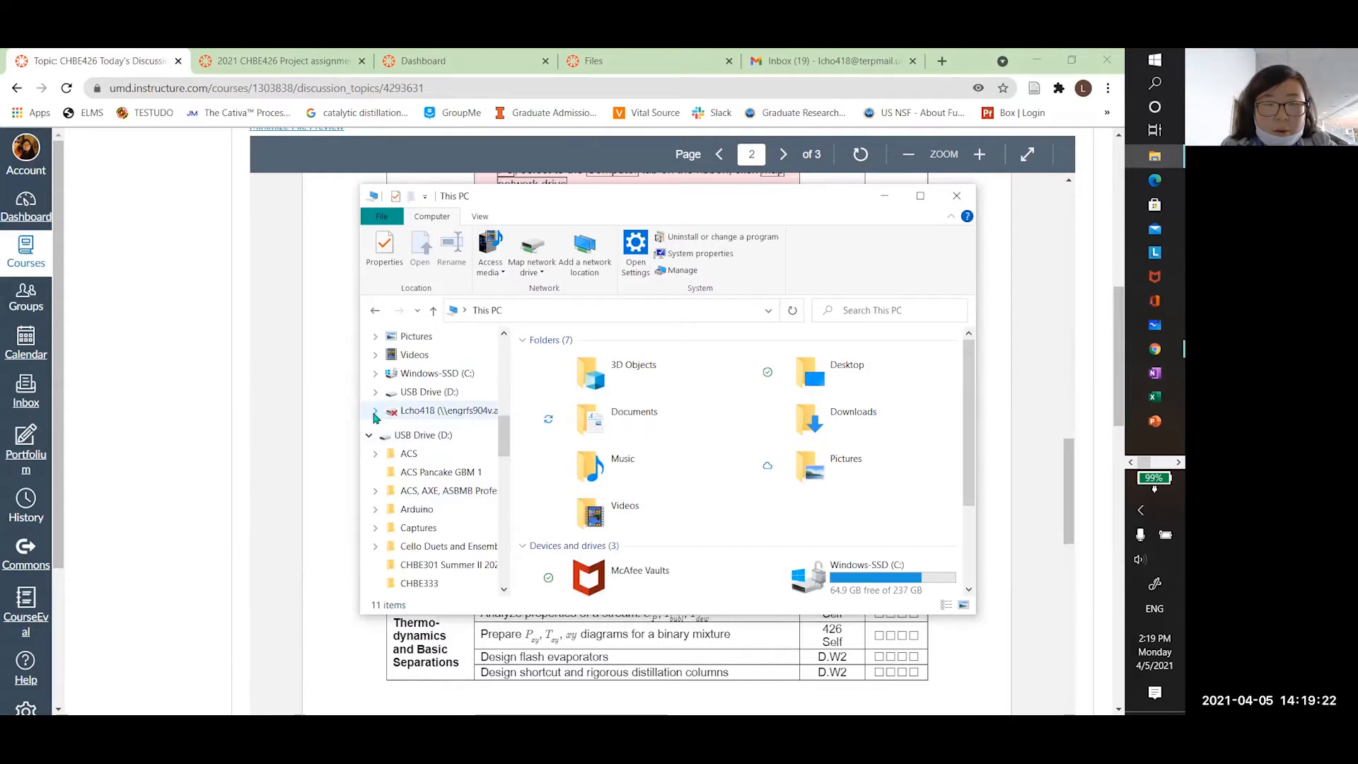
click(375, 412)
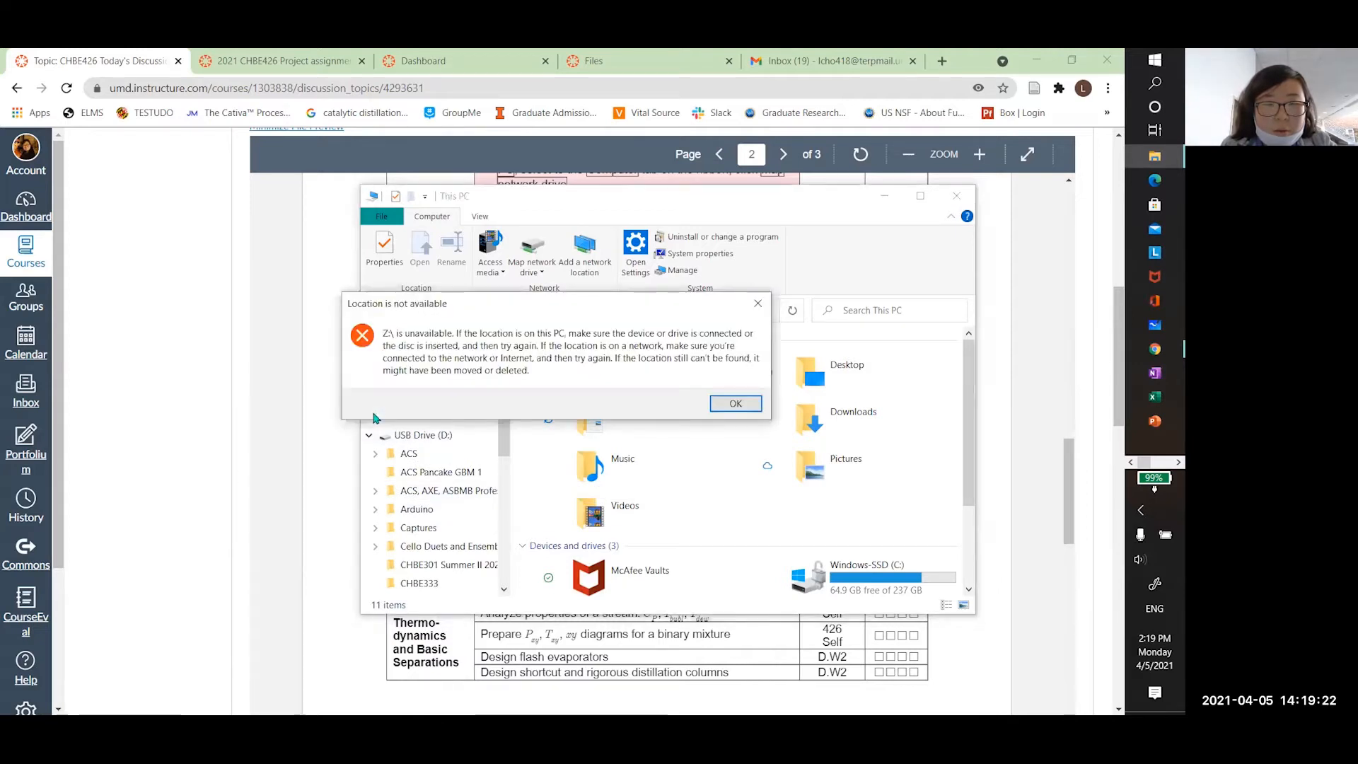
click(733, 405)
click(467, 414)
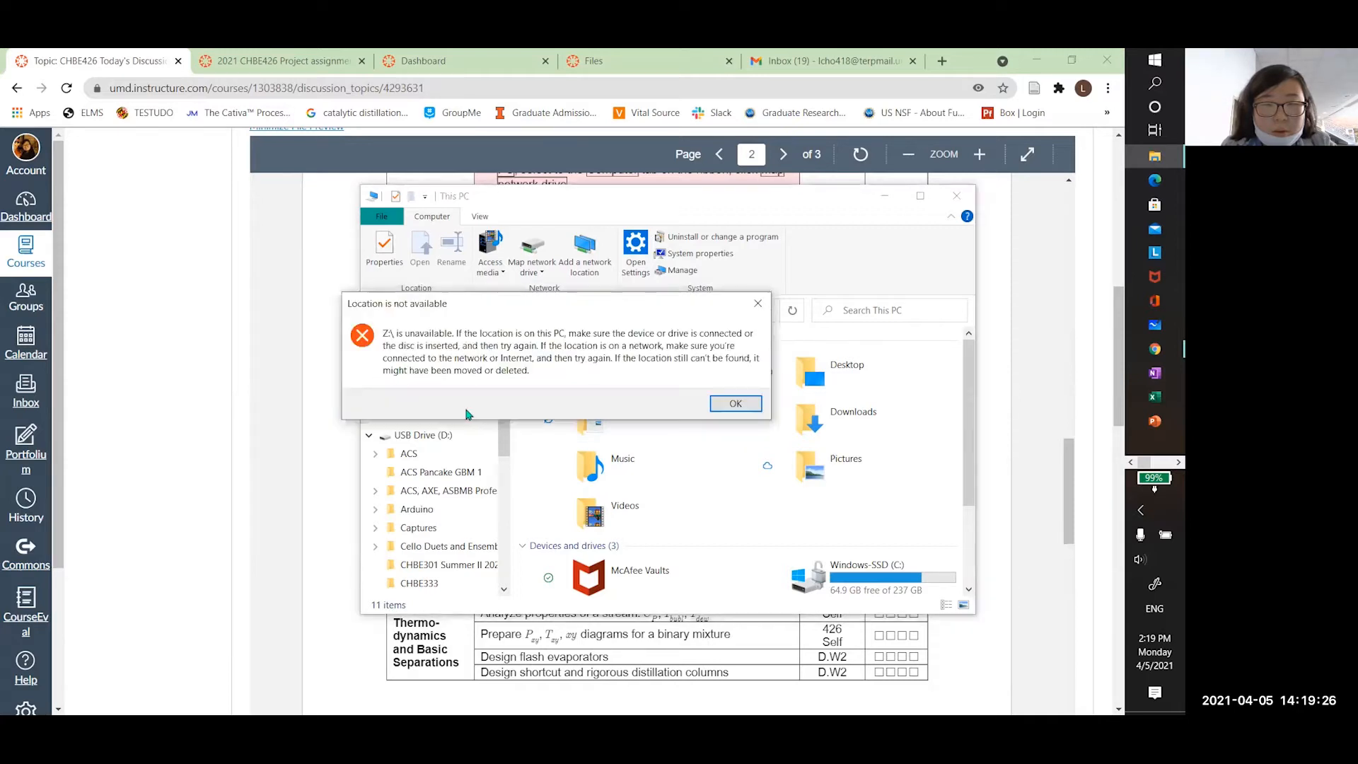
click(752, 404)
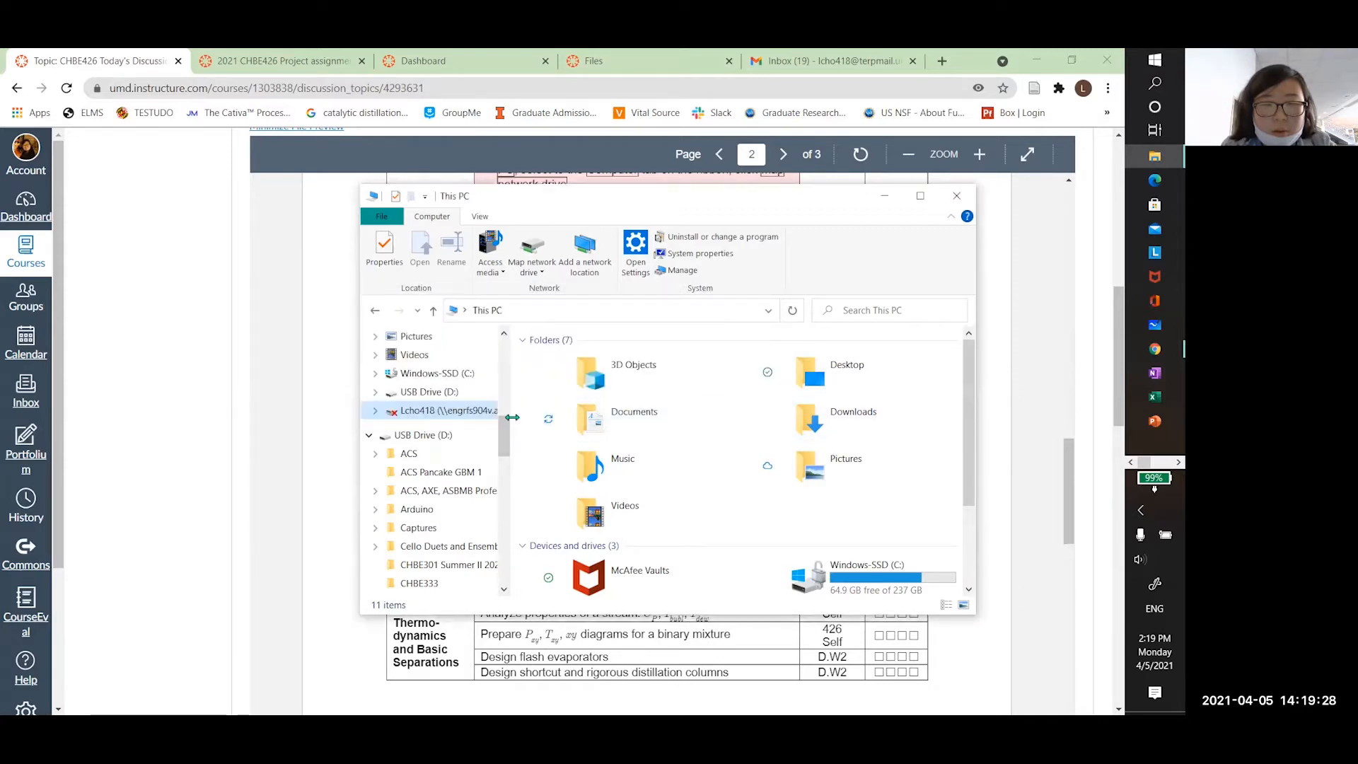
View This PC's contents and select the disconnected user-space network location
drag(512, 417, 569, 418)
scroll(435, 363, up, 3)
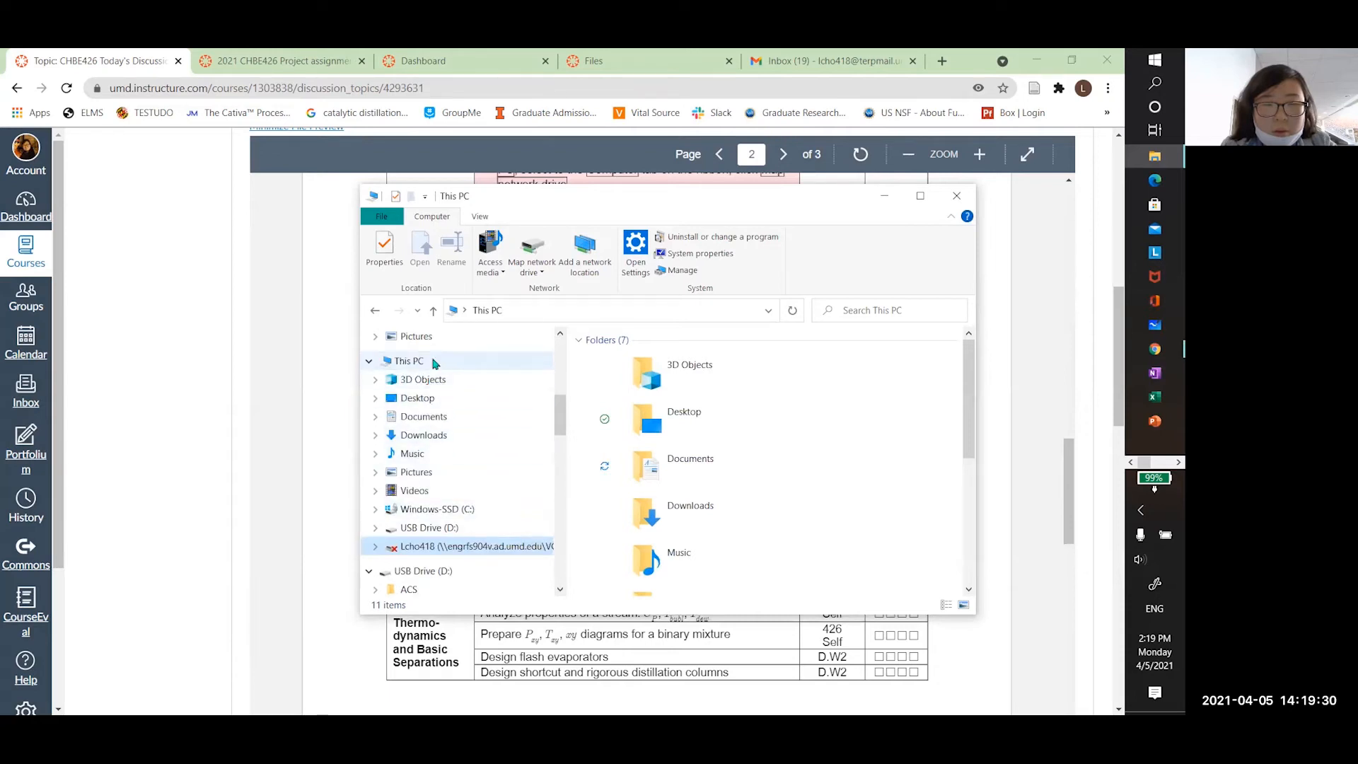
click(435, 362)
scroll(698, 456, down, 5)
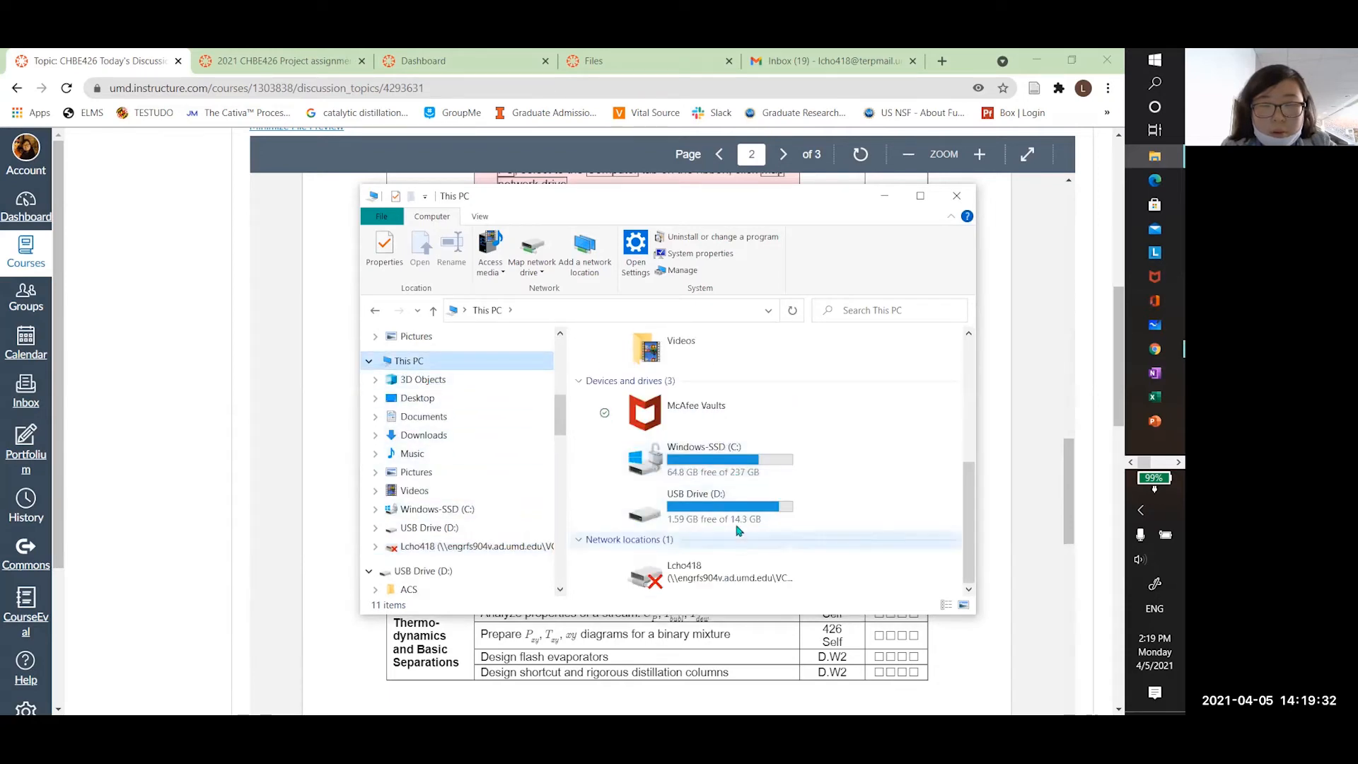
click(730, 573)
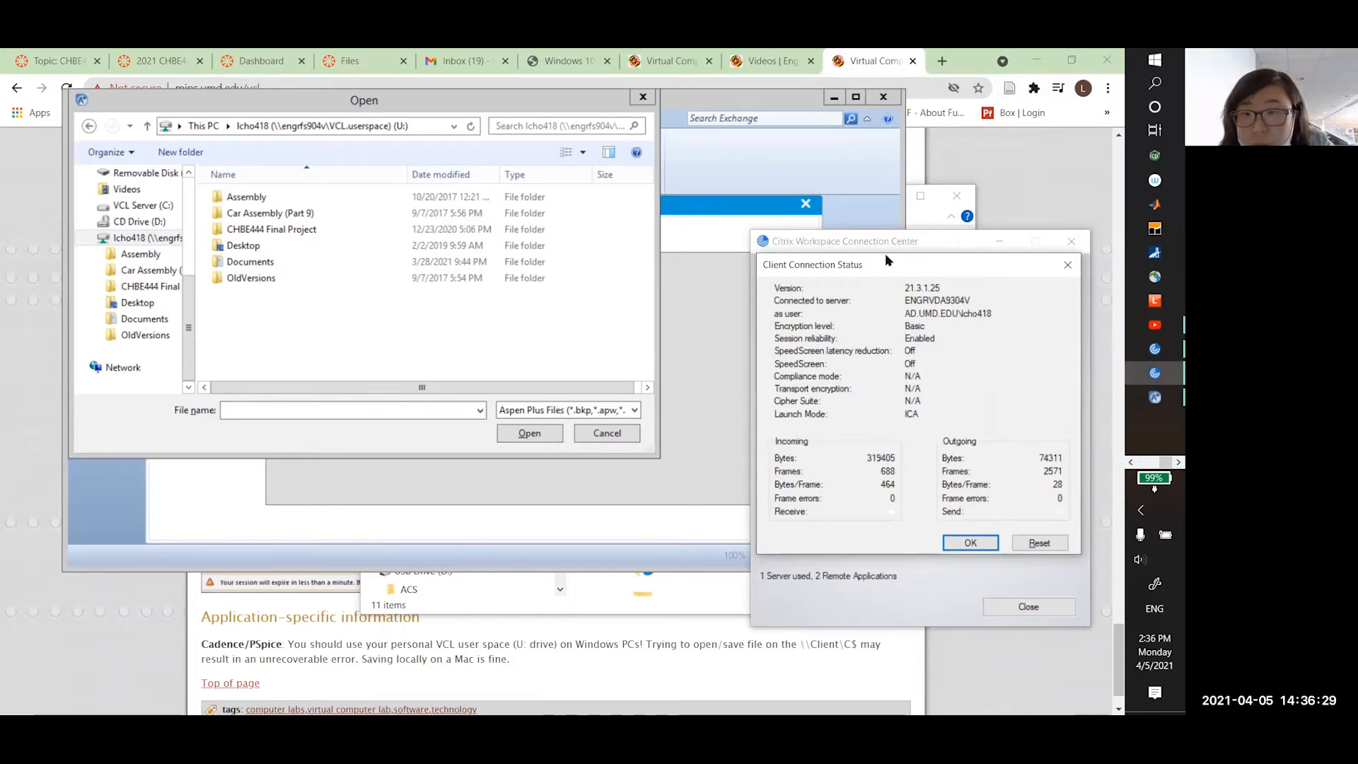
Close the Citrix connection status details and bring the Aspen Plus Open dialog forward
drag(893, 270, 896, 299)
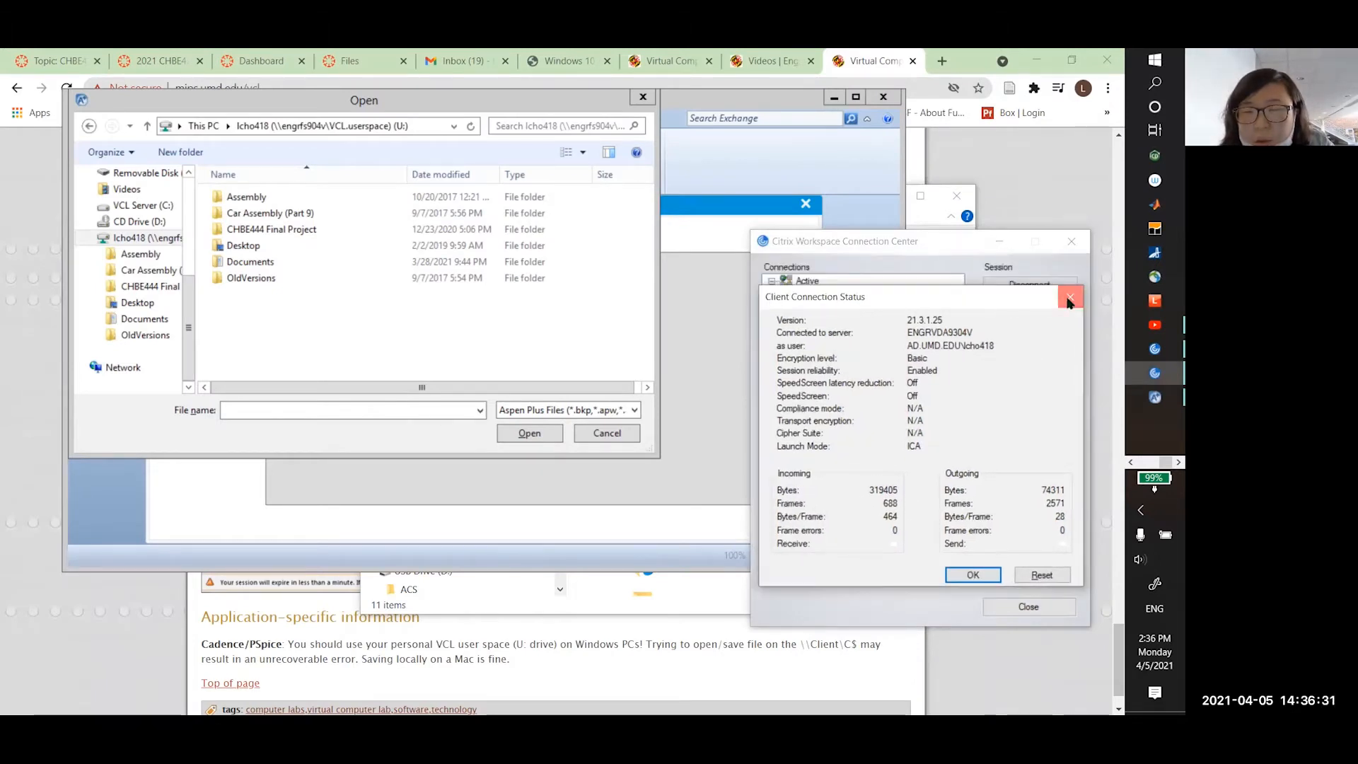
click(1068, 297)
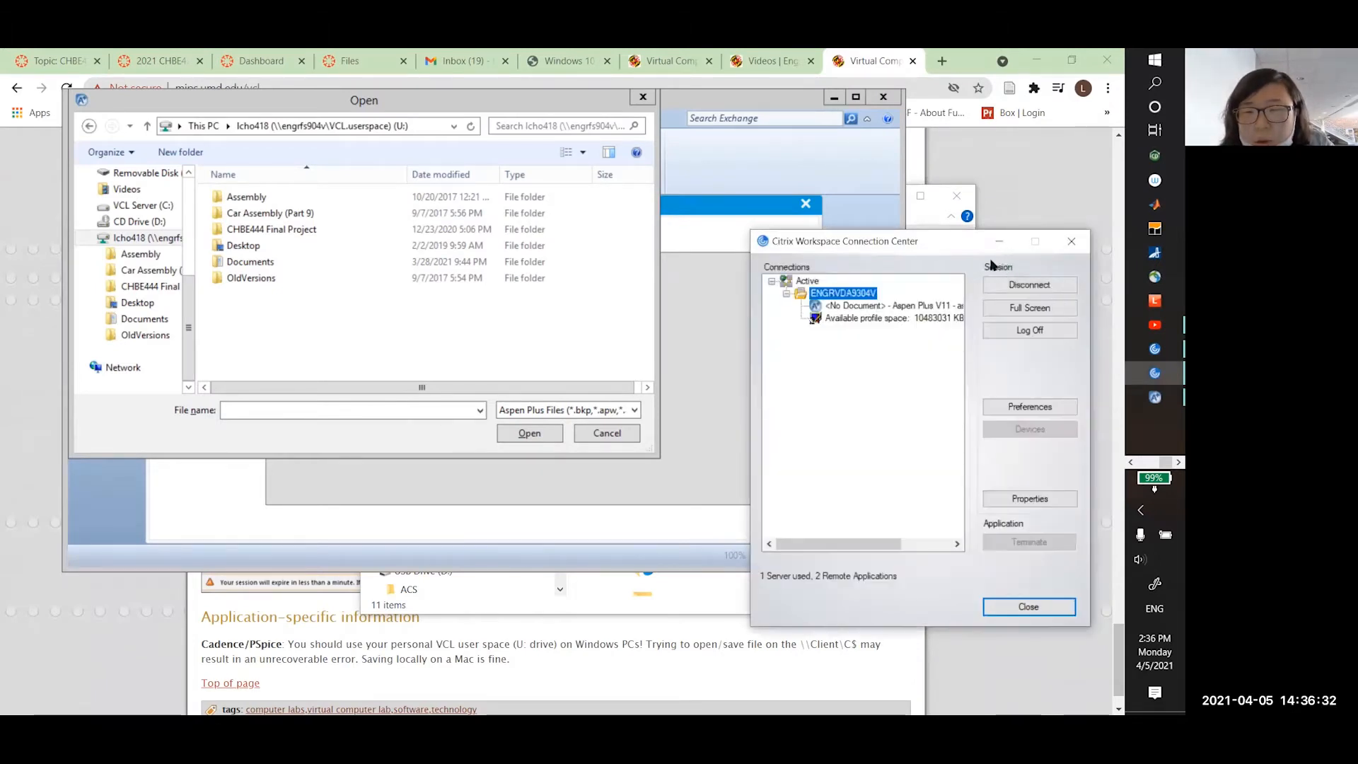
click(433, 314)
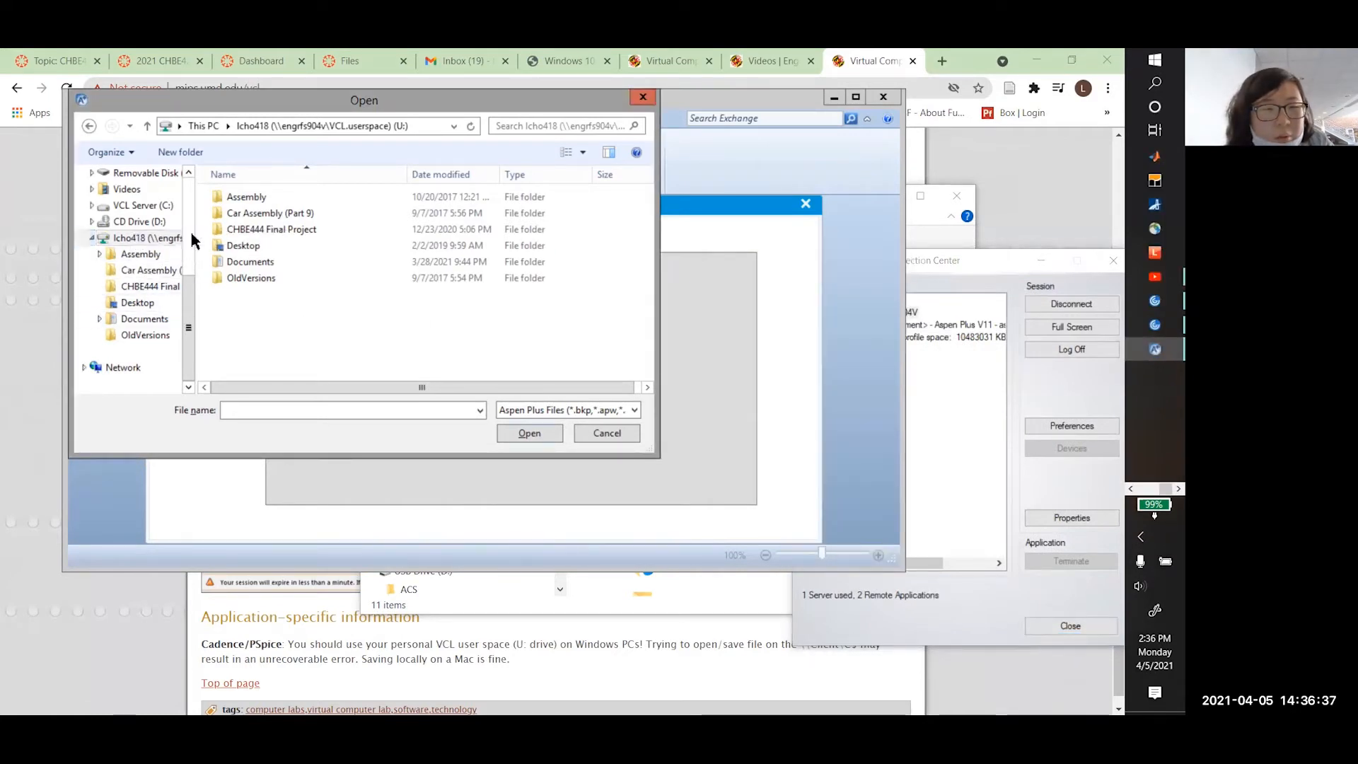
Browse the Open dialog through This PC into the U: user-space drive to list its folders
scroll(161, 283, up, 4)
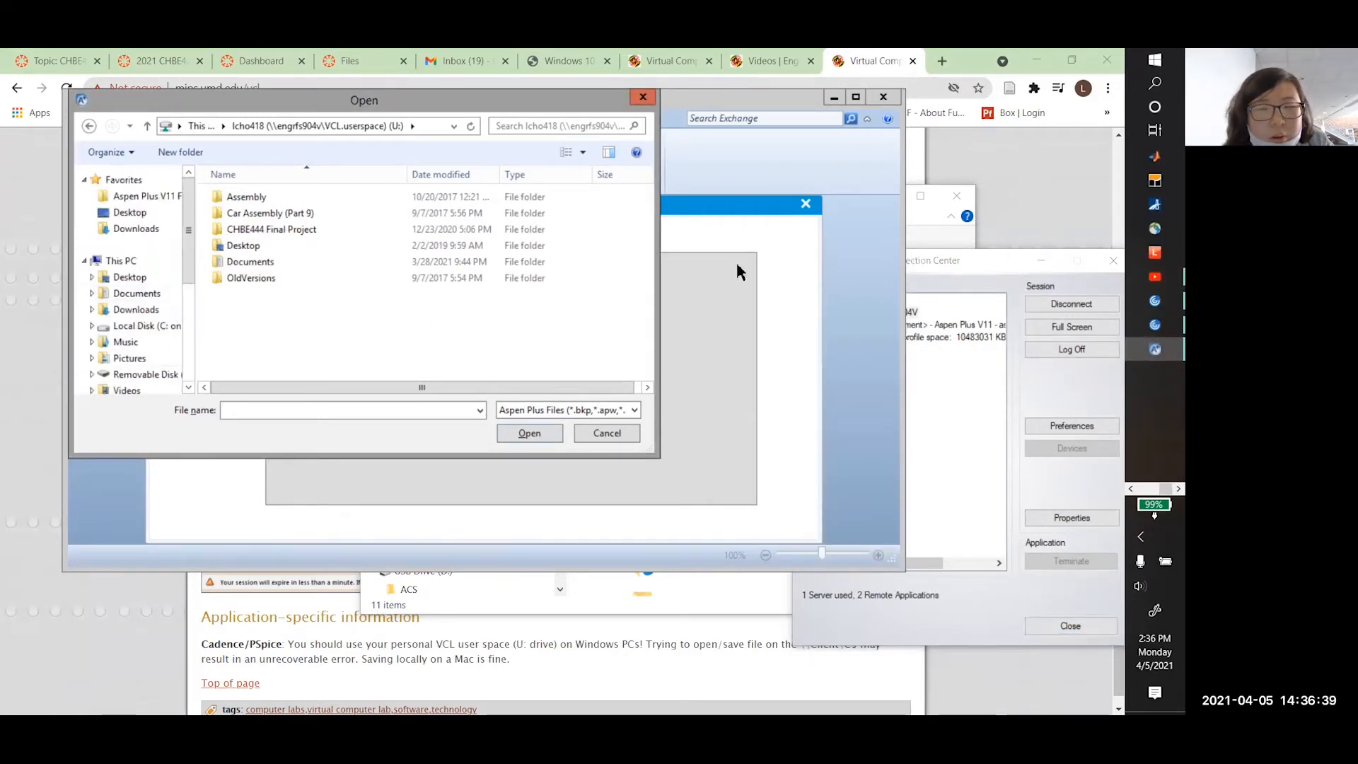
scroll(160, 307, down, 4)
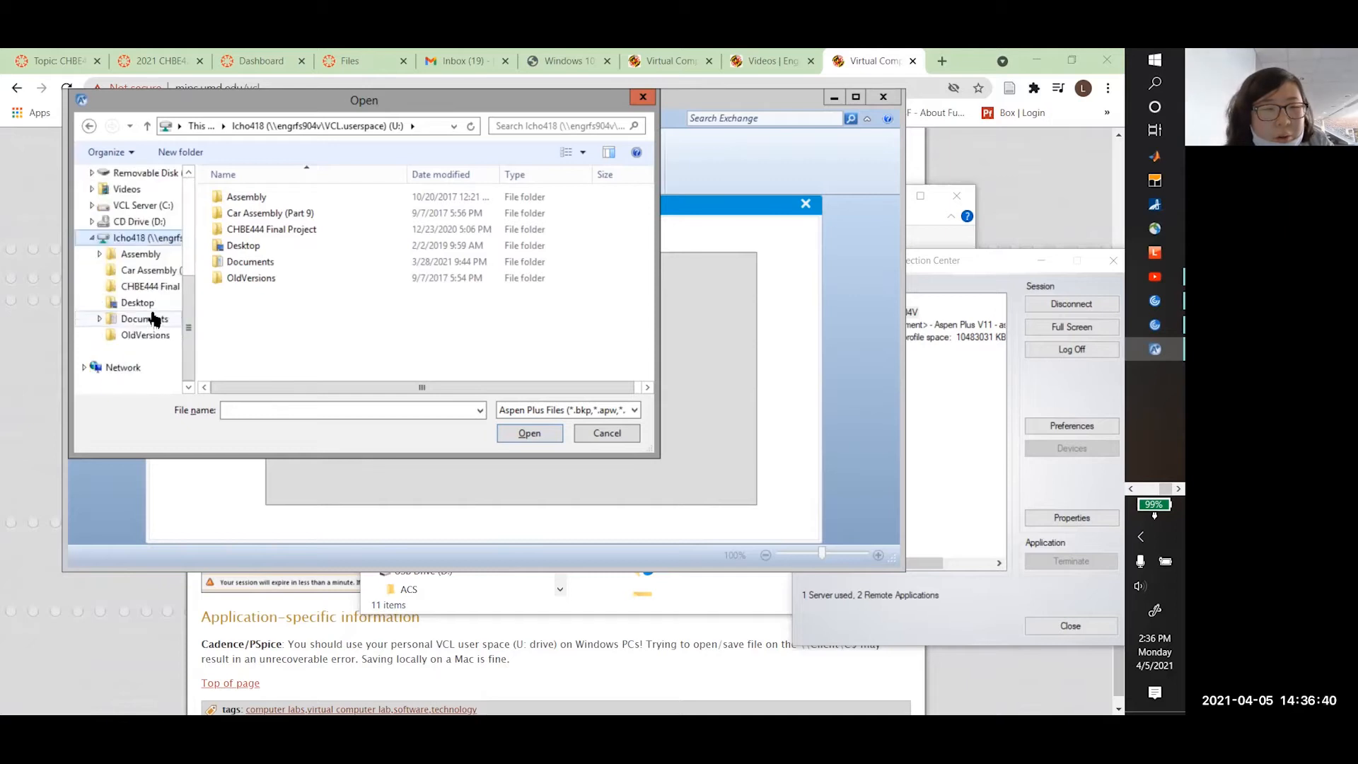
scroll(141, 290, up, 4)
click(115, 259)
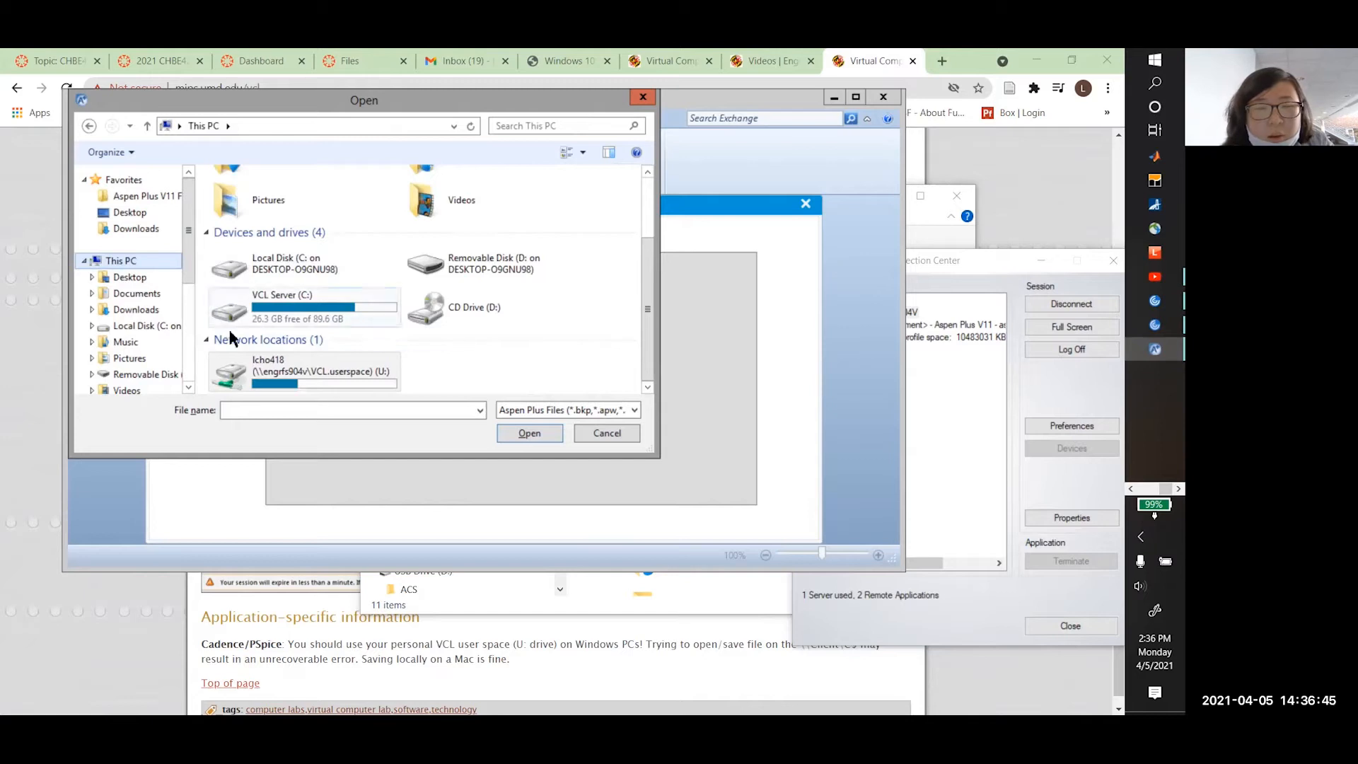
click(260, 363)
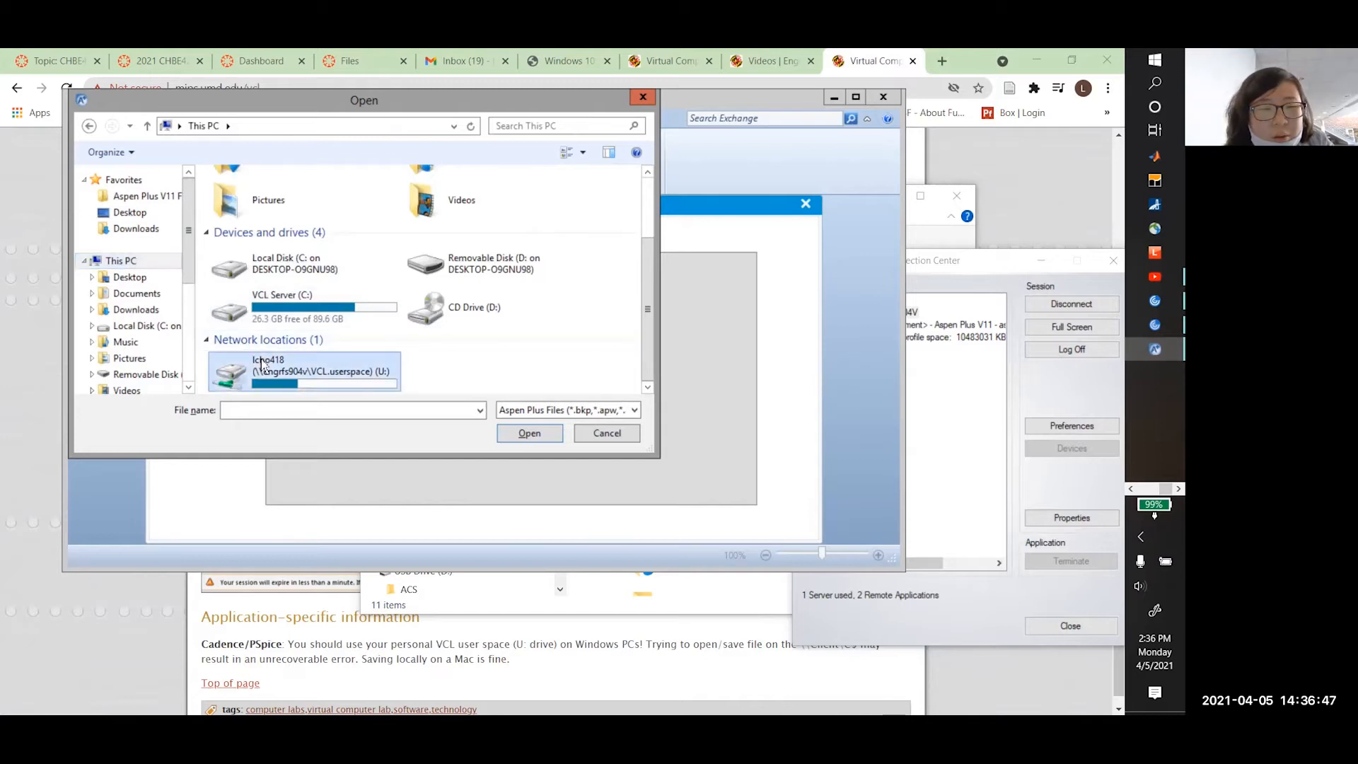
double_click(262, 362)
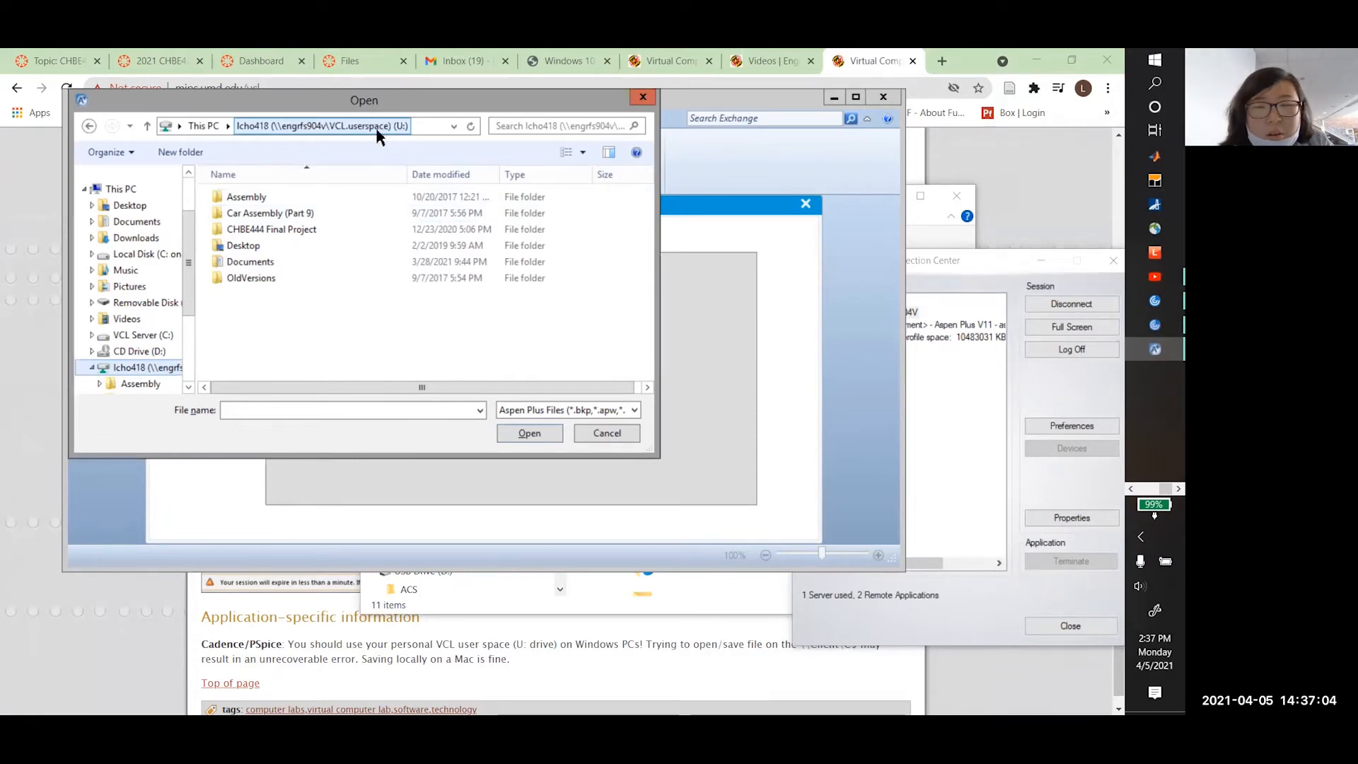
key(alt+Tab)
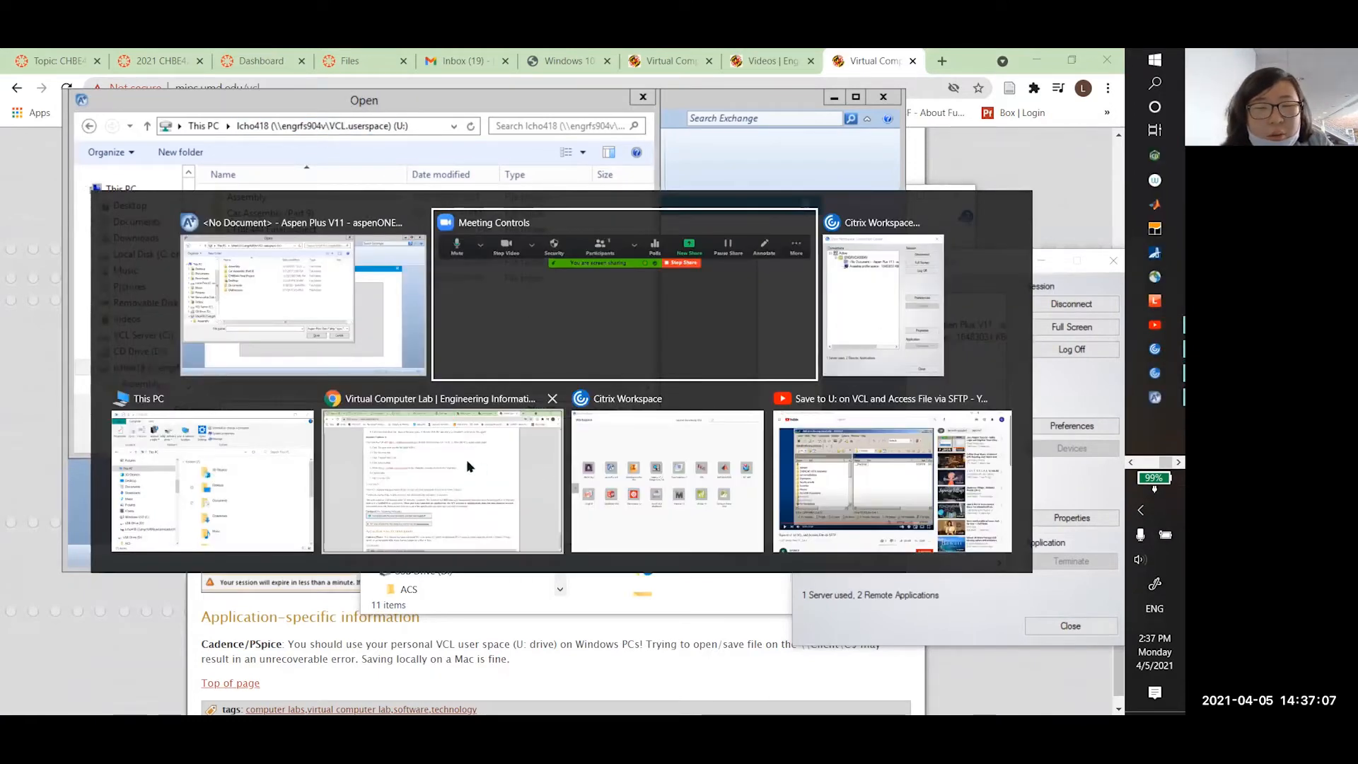
Begin another network drive mapping from This PC, then cancel it
click(235, 505)
click(532, 249)
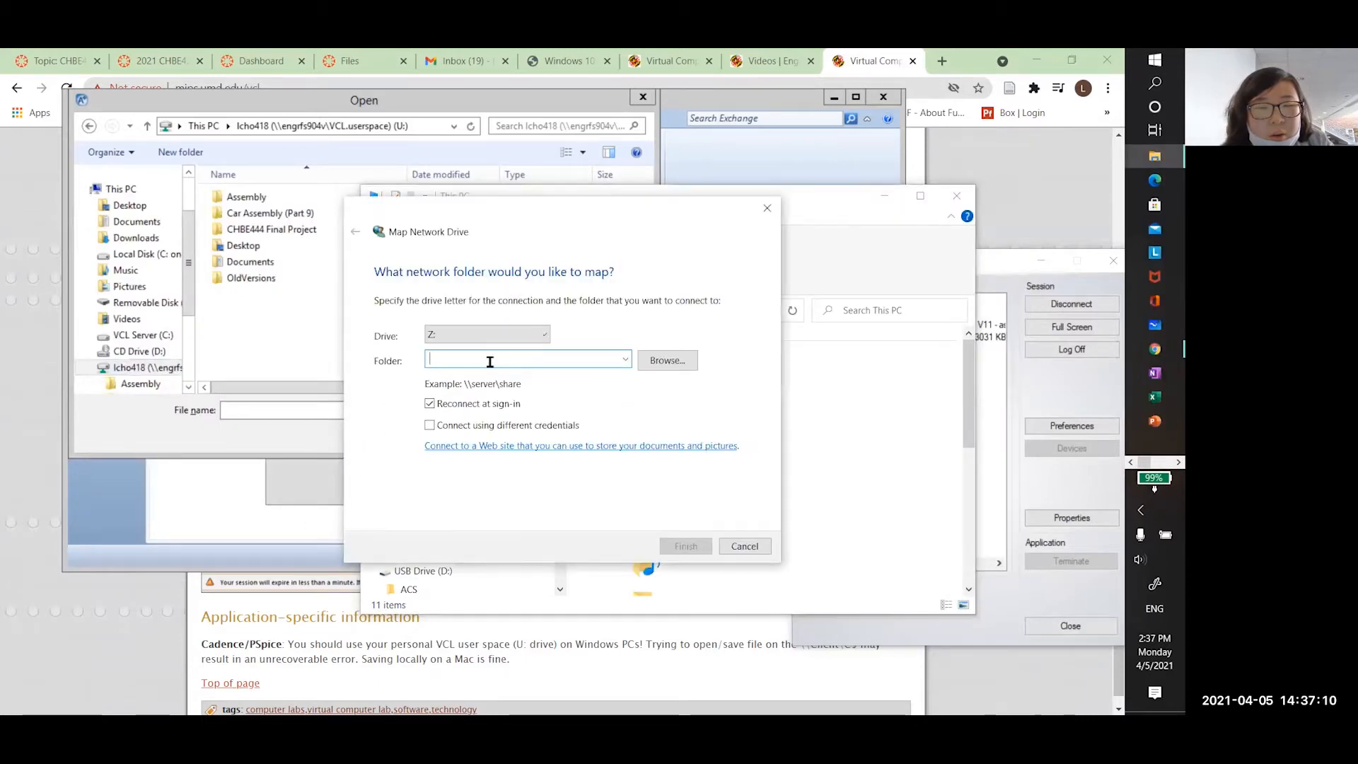
click(483, 328)
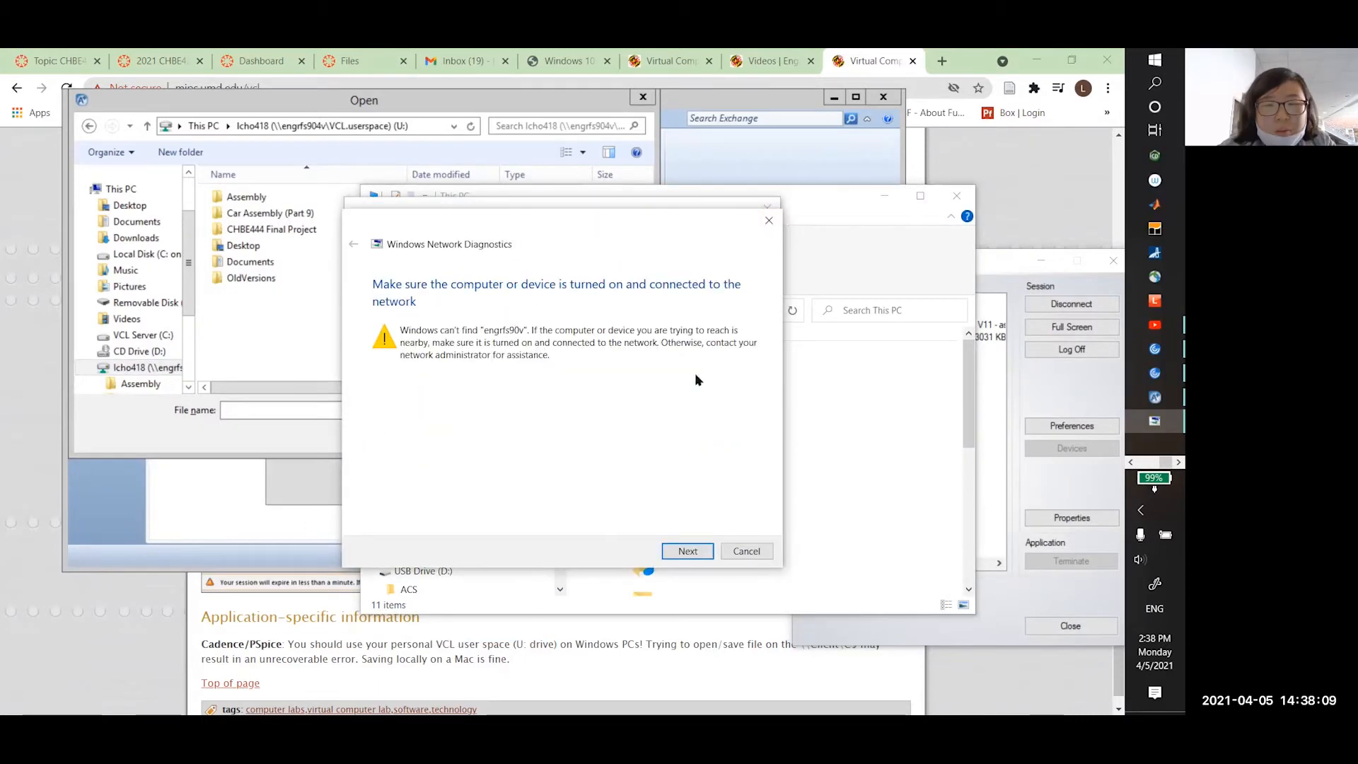
click(770, 220)
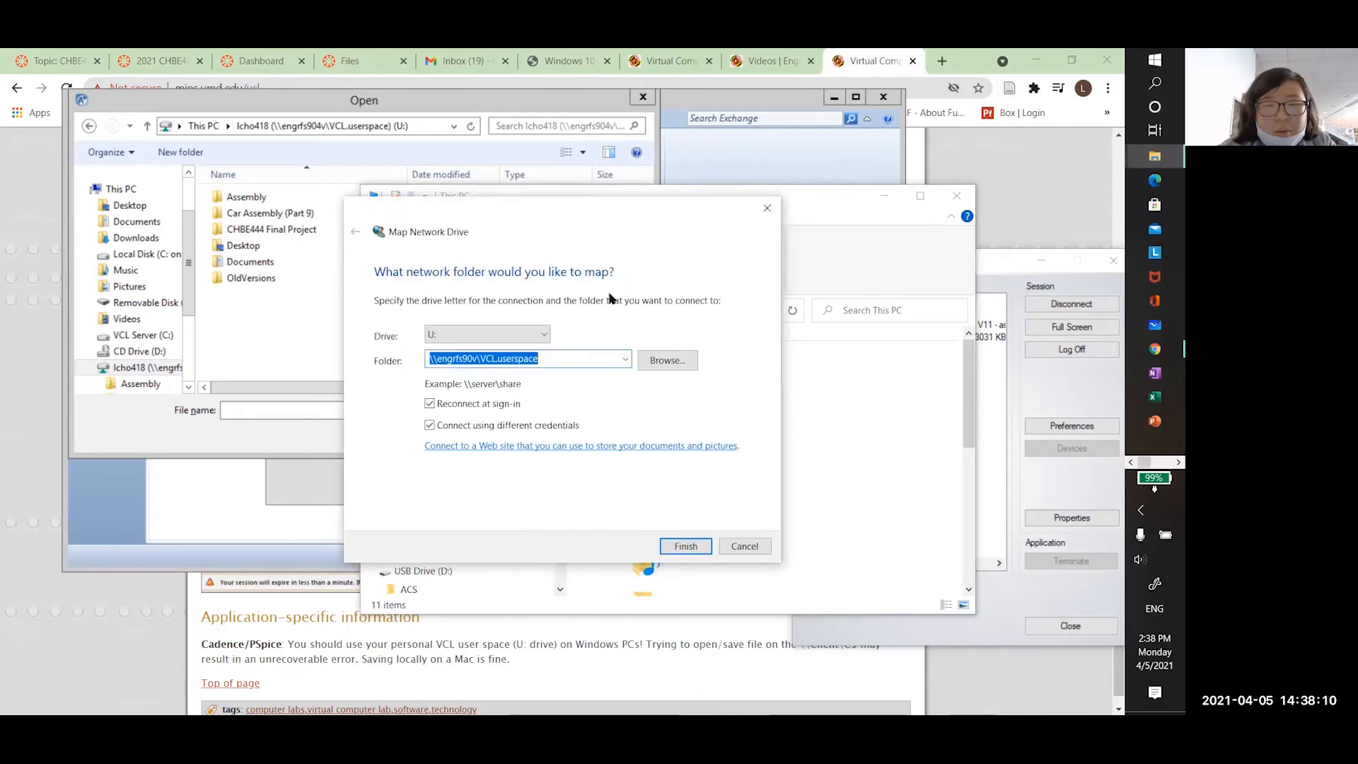
click(586, 358)
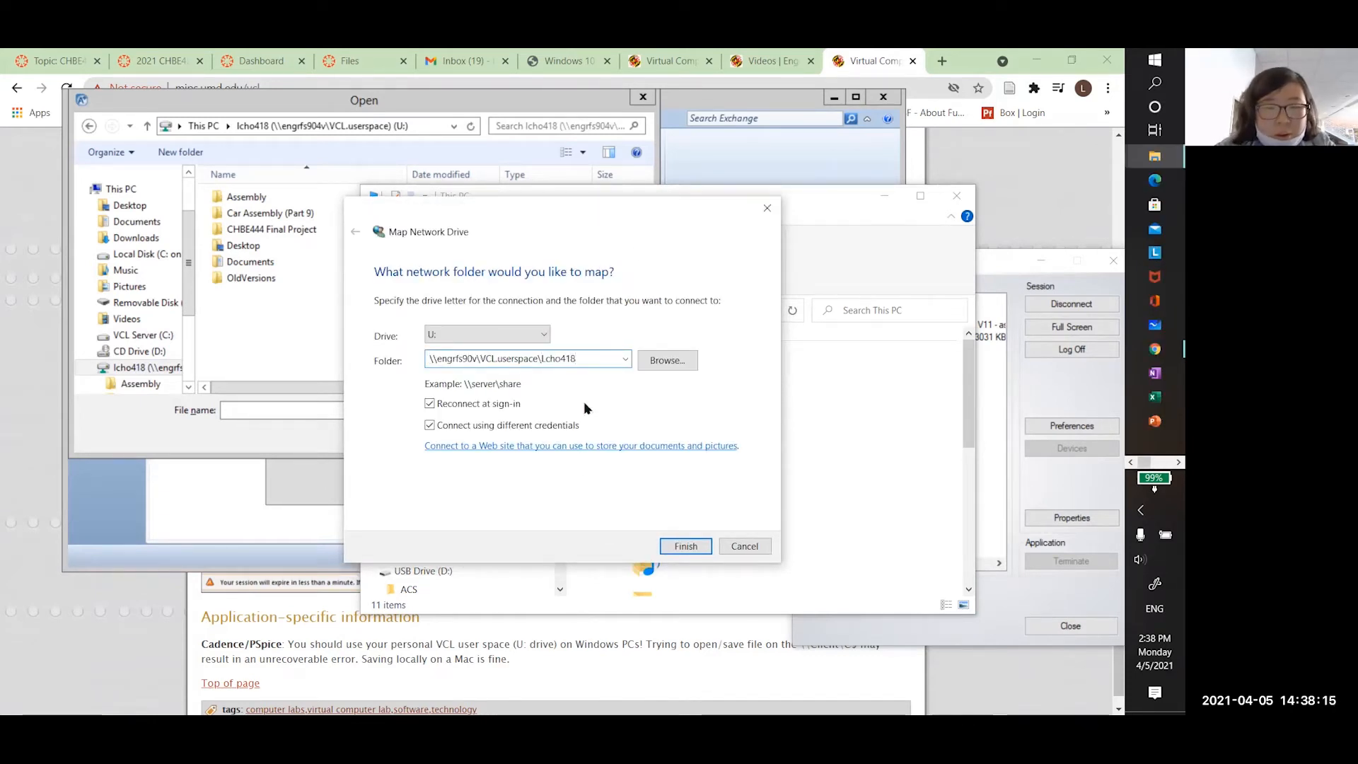
click(744, 546)
scroll(707, 460, down, 5)
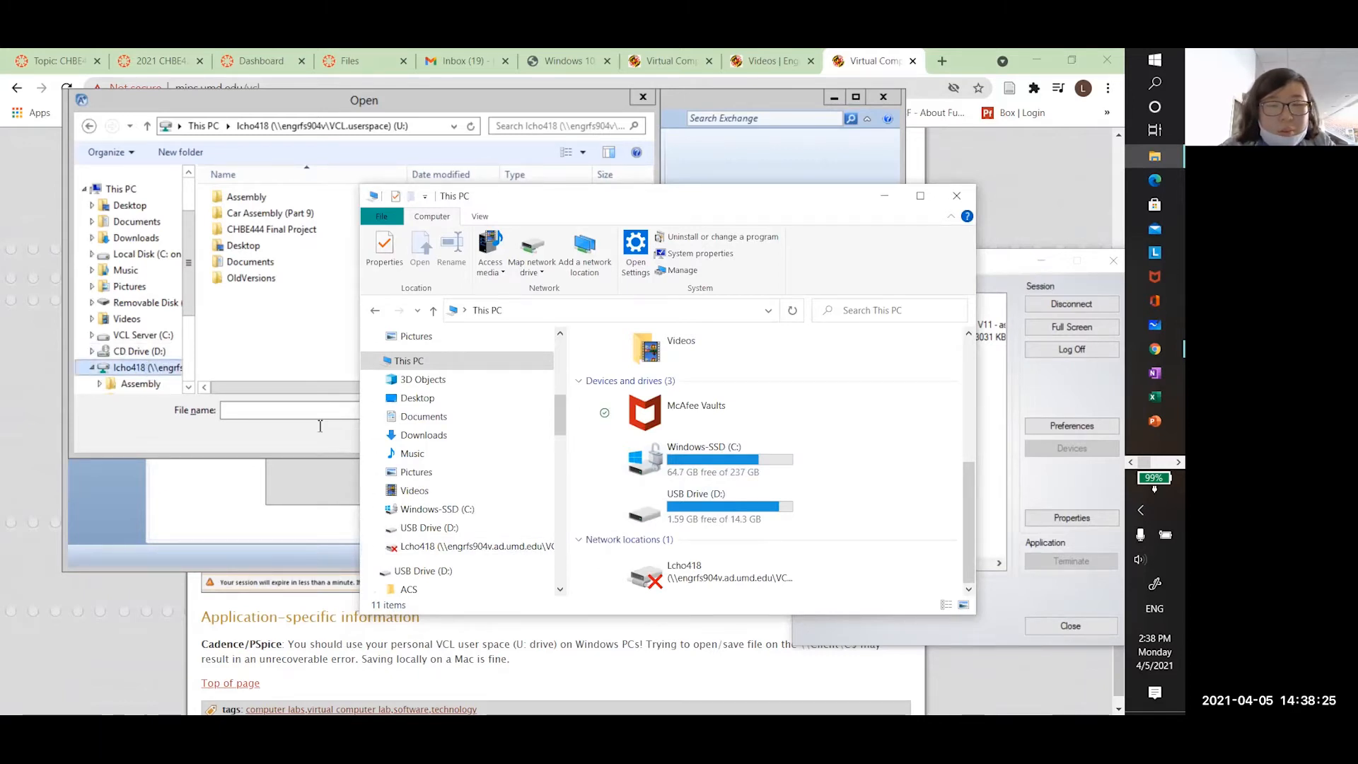
Dismiss the unavailable U: drive error, close the This PC window, and cancel the Open dialog
click(456, 546)
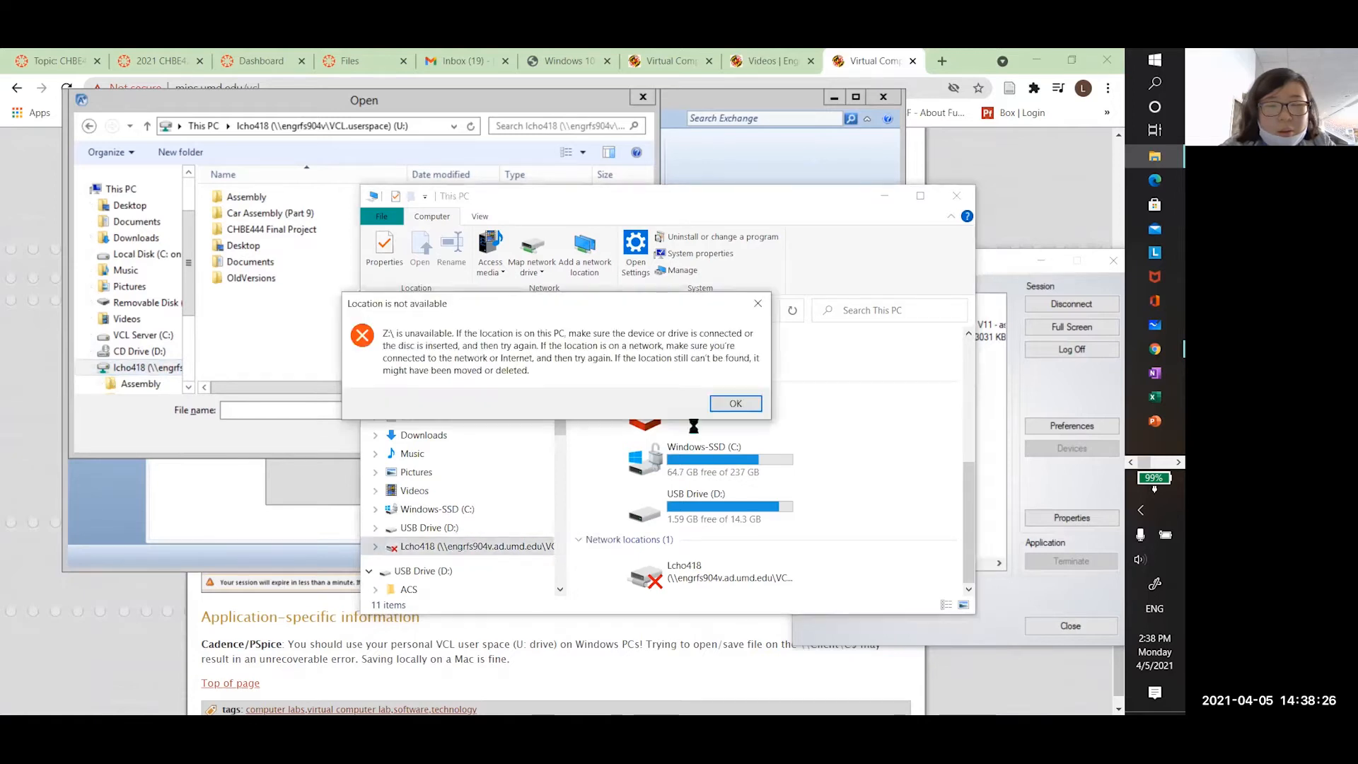
click(735, 404)
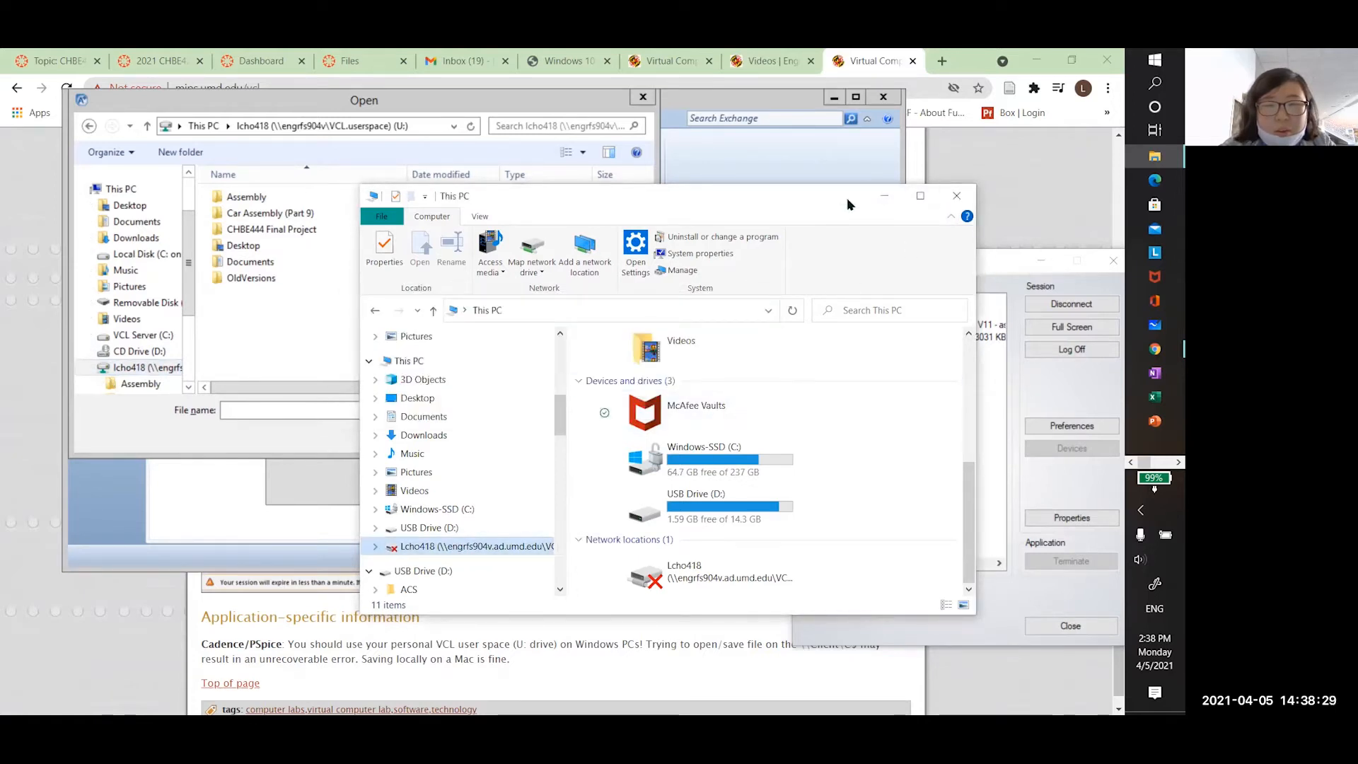
click(956, 195)
click(615, 434)
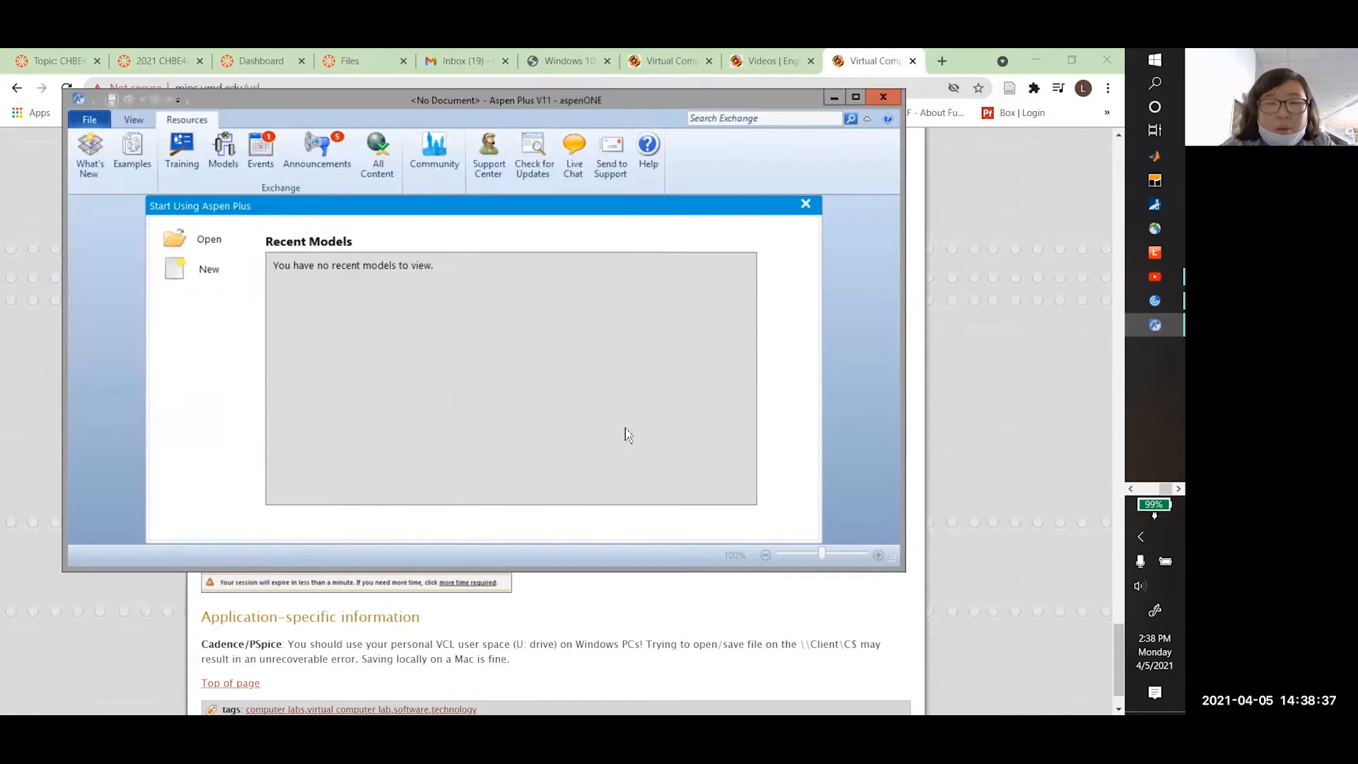
Open the EIT Home link in a new tab and browse its Help & Support page
click(605, 642)
scroll(605, 641, down, 2)
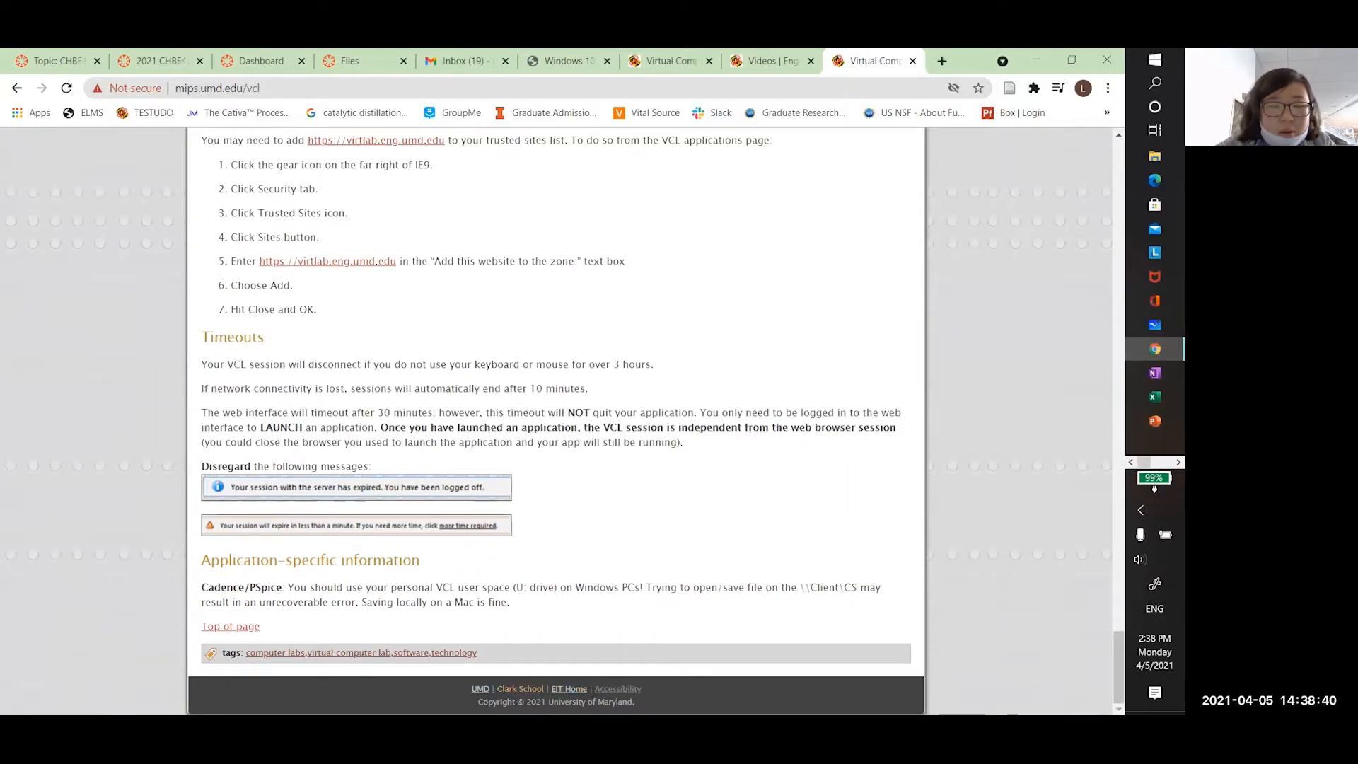
right_click(570, 688)
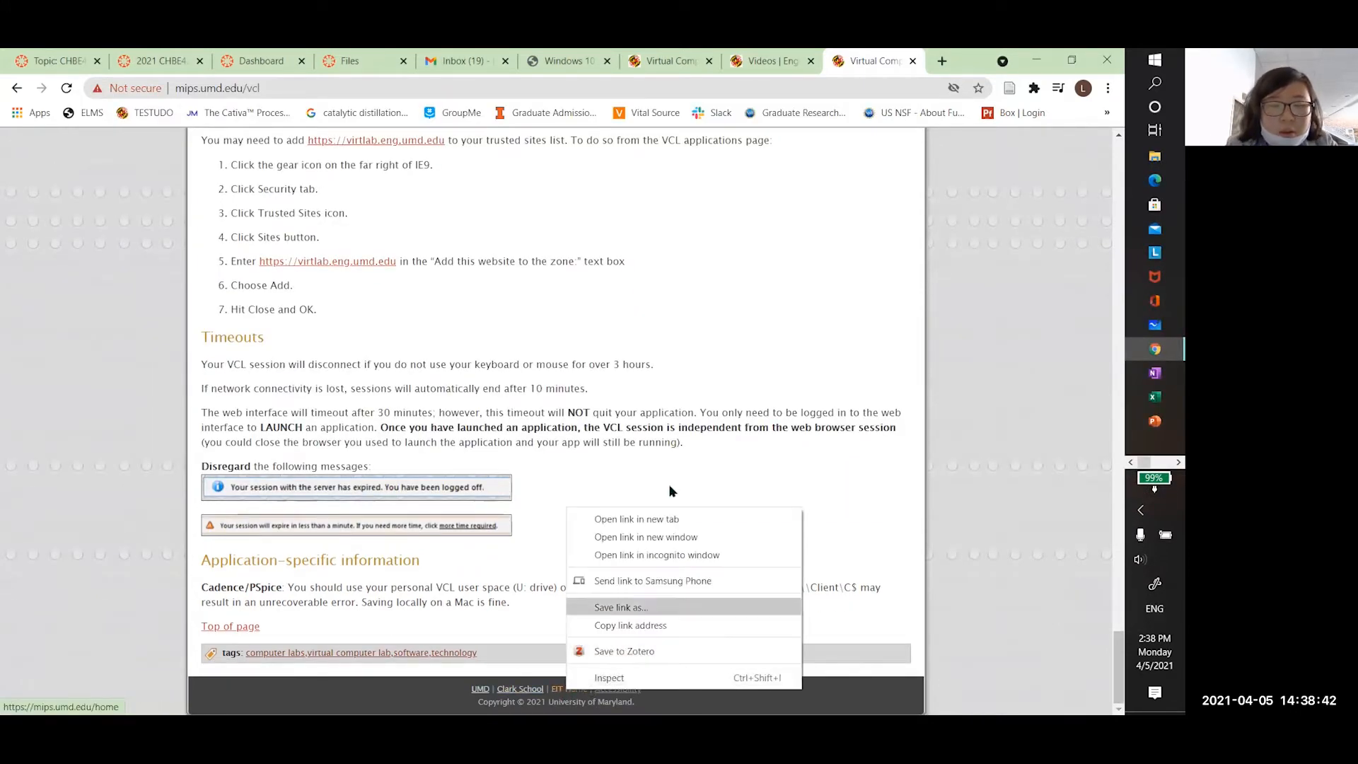
click(636, 520)
click(867, 61)
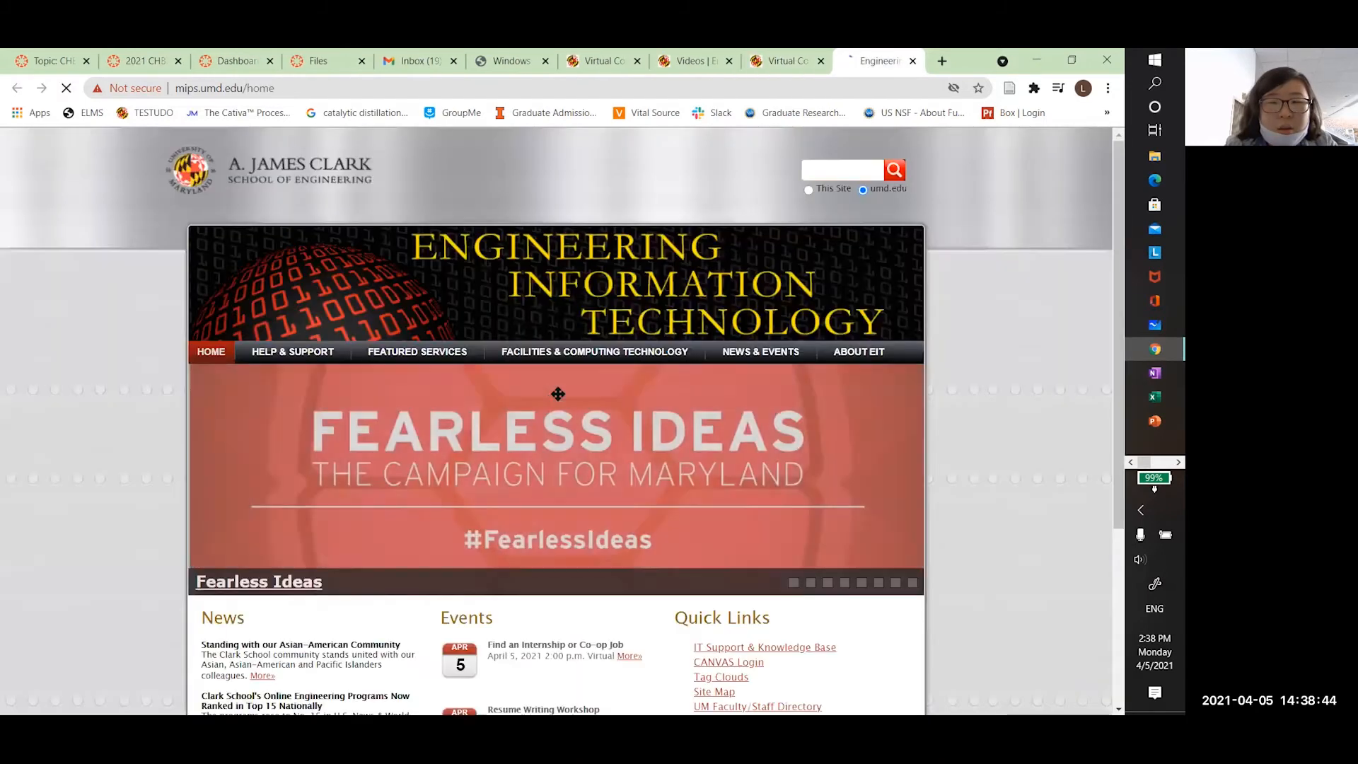
click(290, 354)
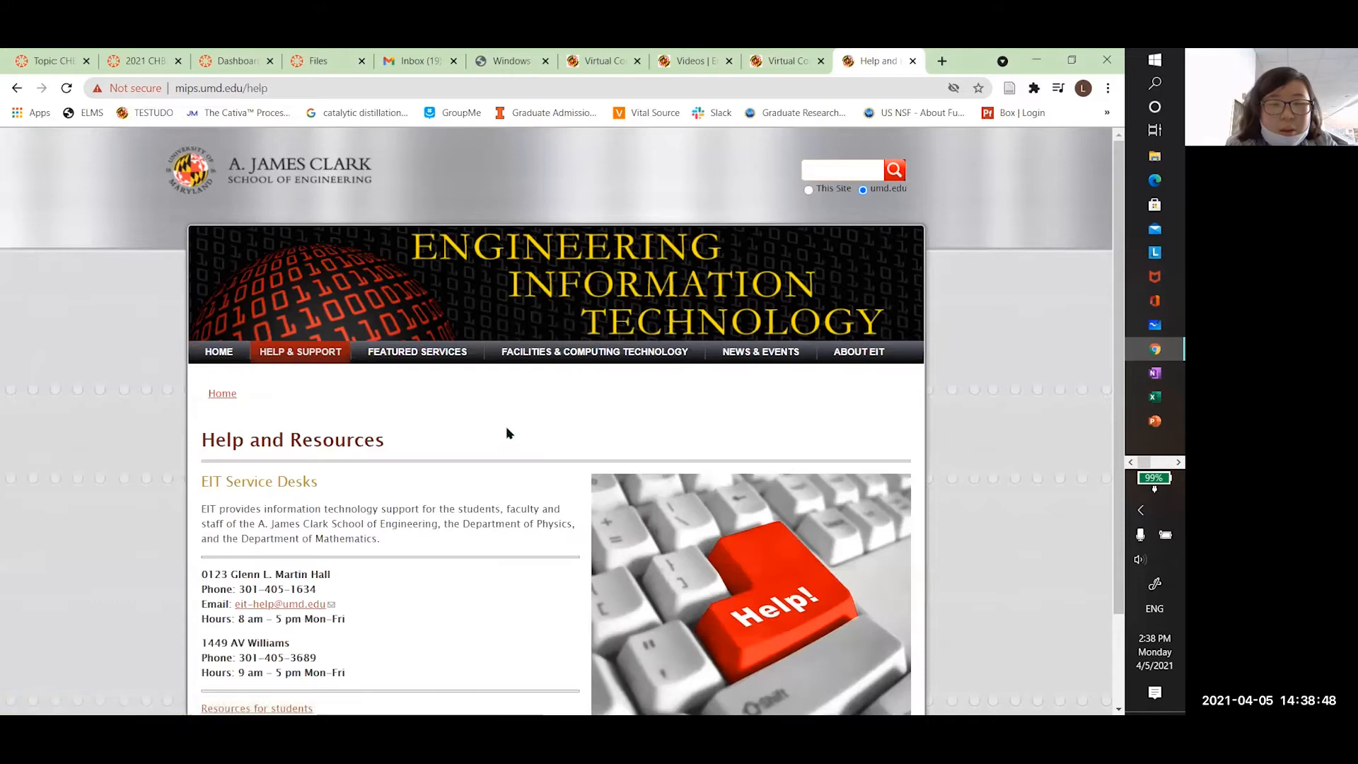
scroll(293, 526, down, 1)
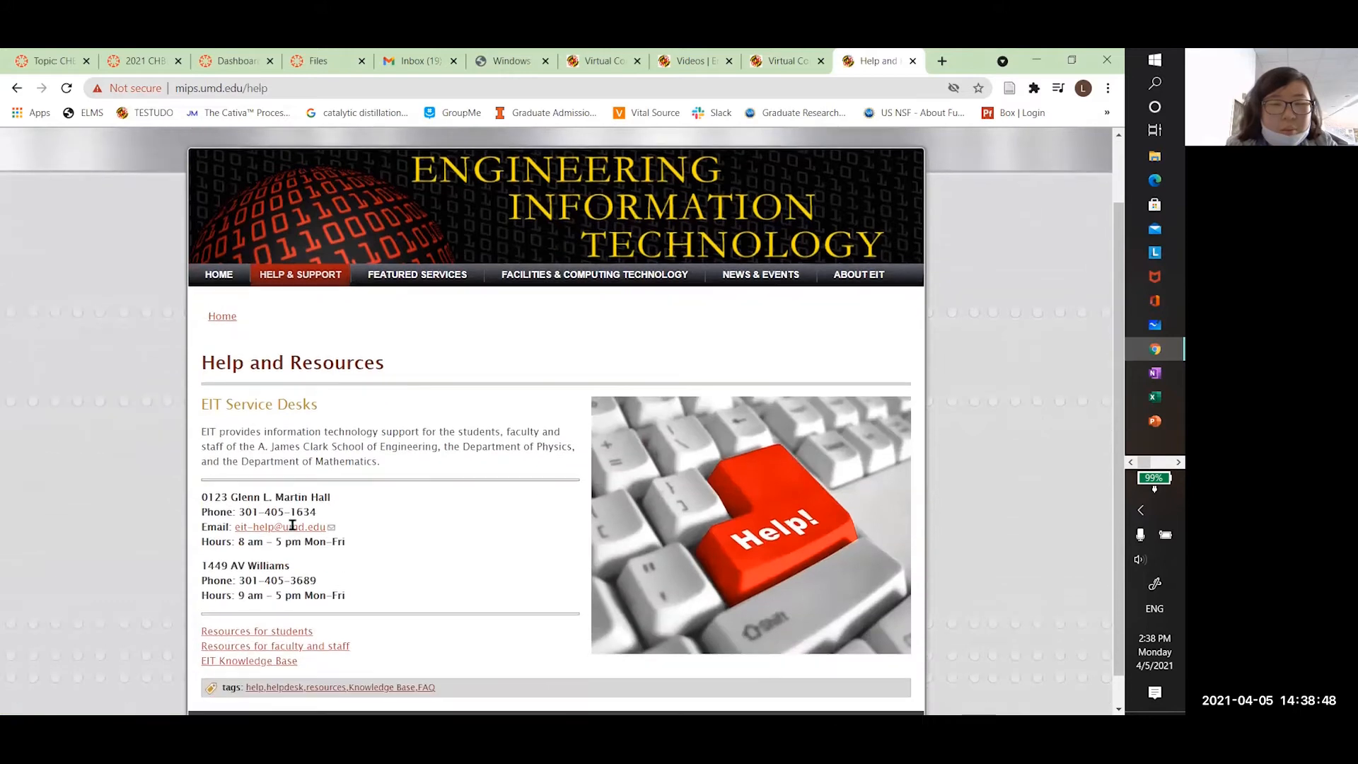
Close the help tab and return to the VCL desktops page's U: drive saving section
click(913, 60)
click(771, 60)
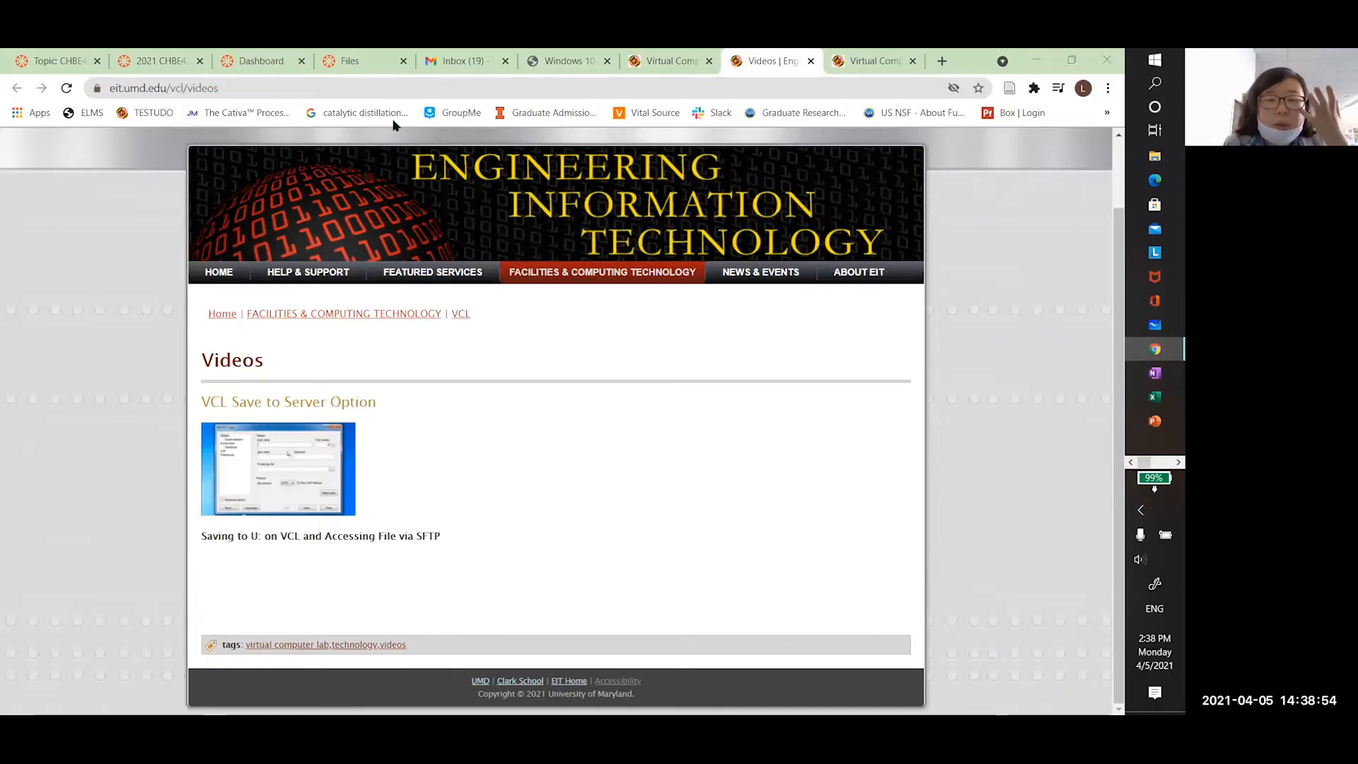
click(683, 66)
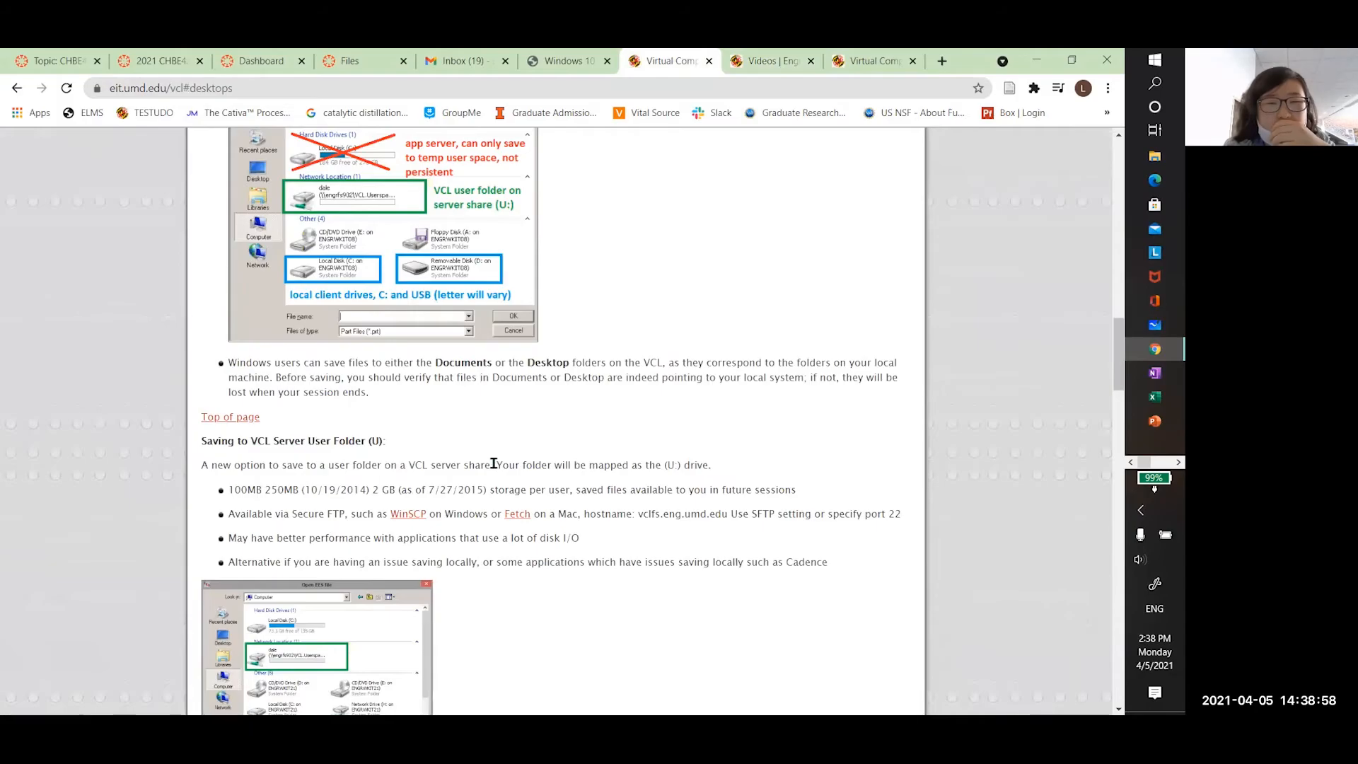
scroll(494, 463, up, 15)
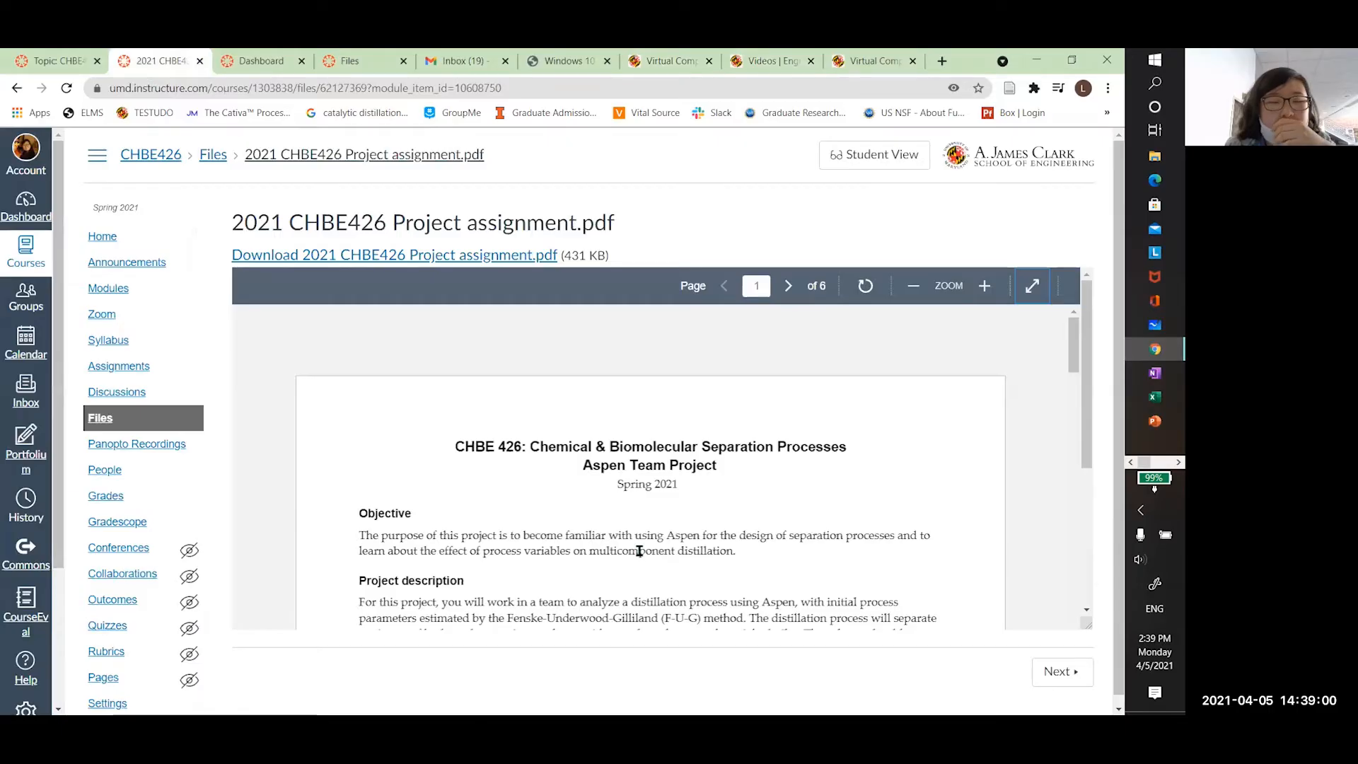
Read through section 2 of the assignment PDF, then minimize Chrome to reveal Aspen Plus
scroll(630, 510, down, 5)
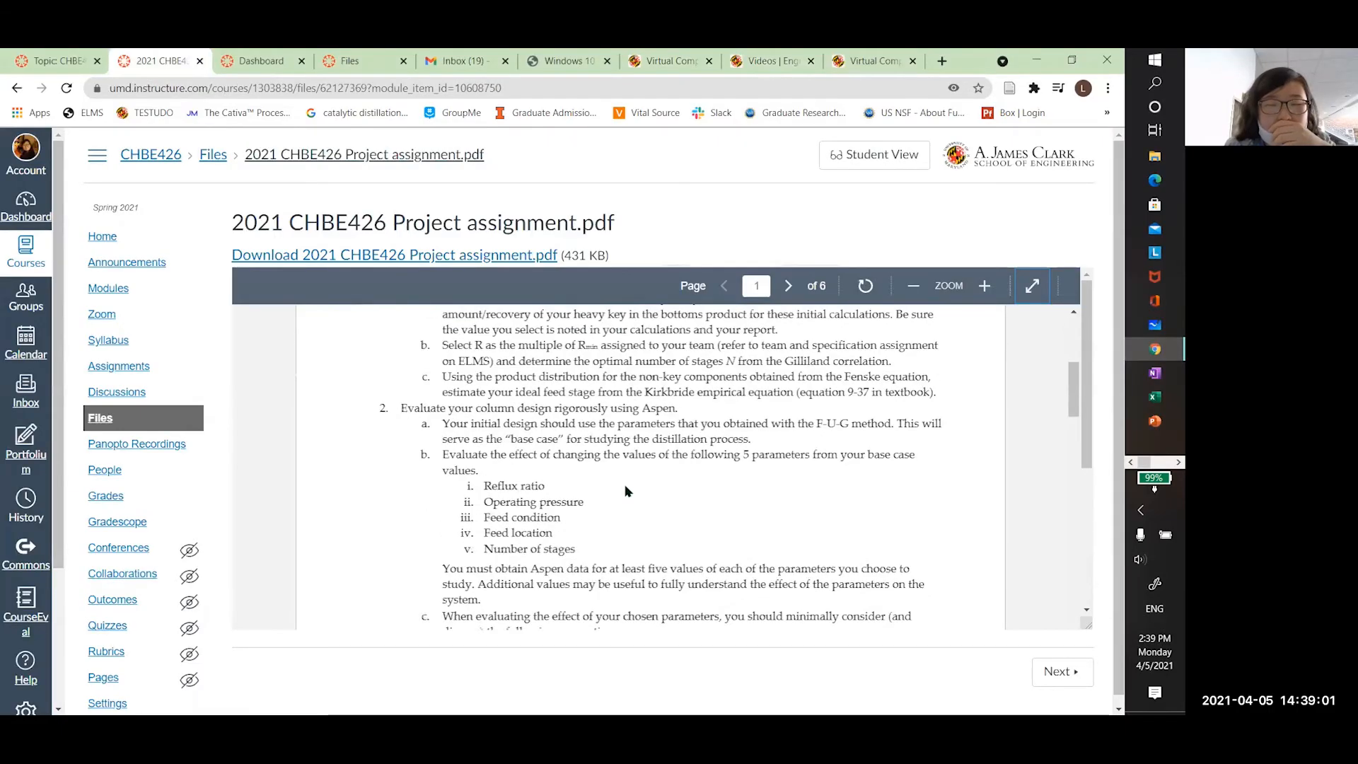
scroll(626, 490, down, 4)
scroll(640, 469, up, 2)
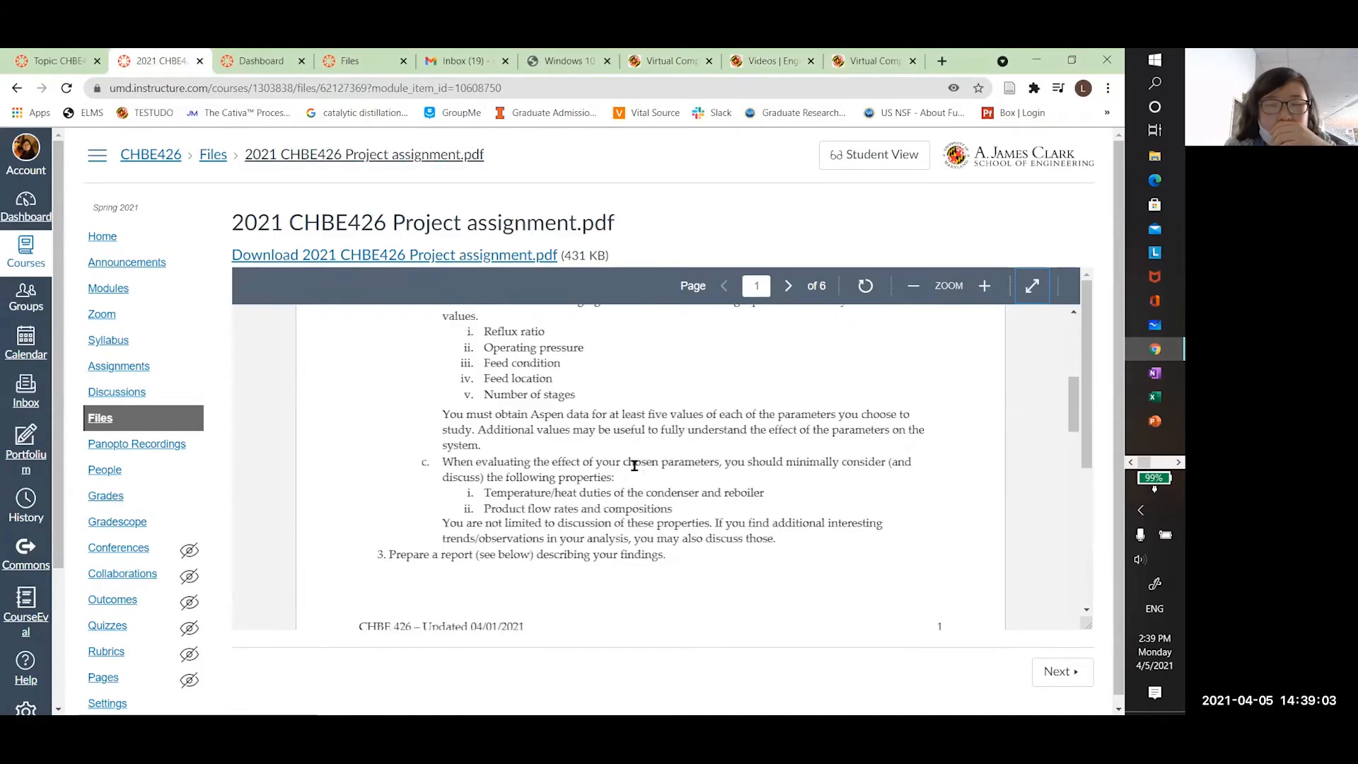
scroll(635, 464, up, 5)
scroll(543, 527, down, 4)
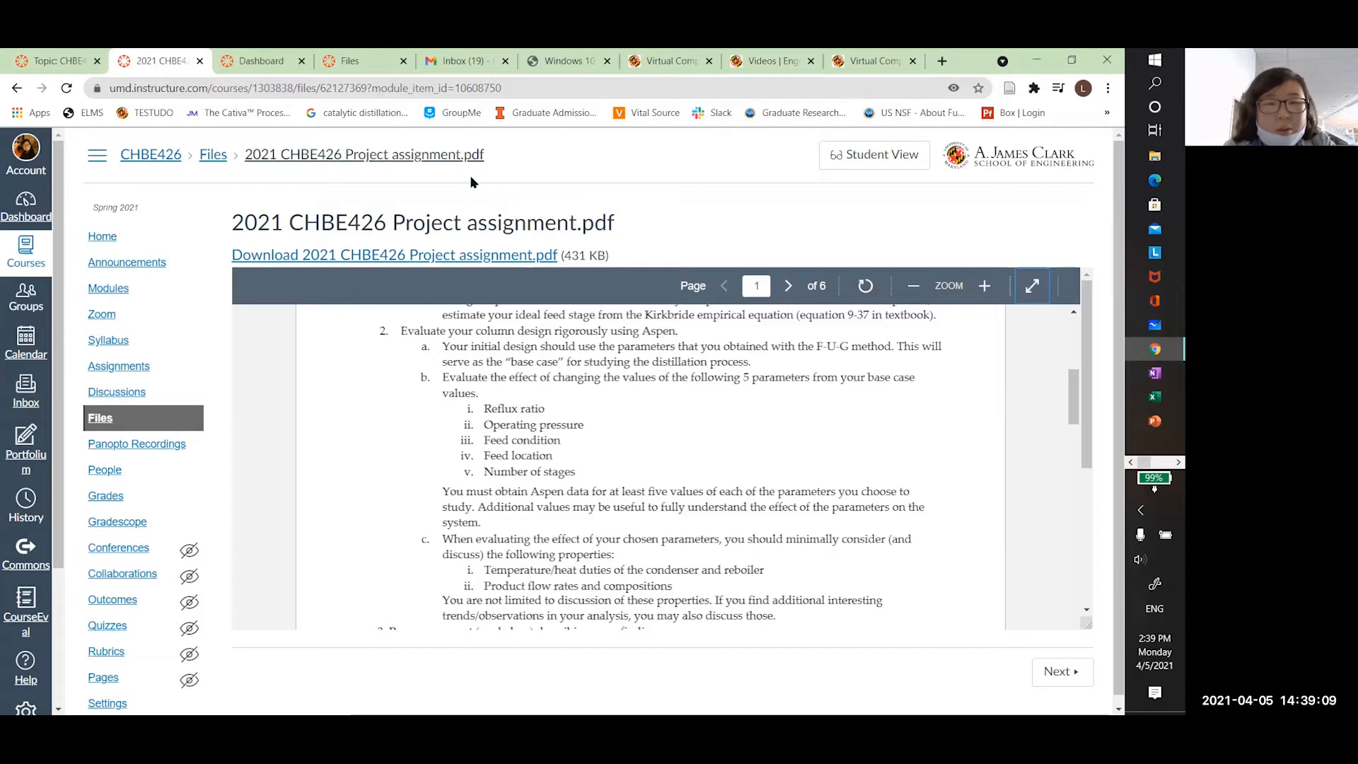
click(1037, 60)
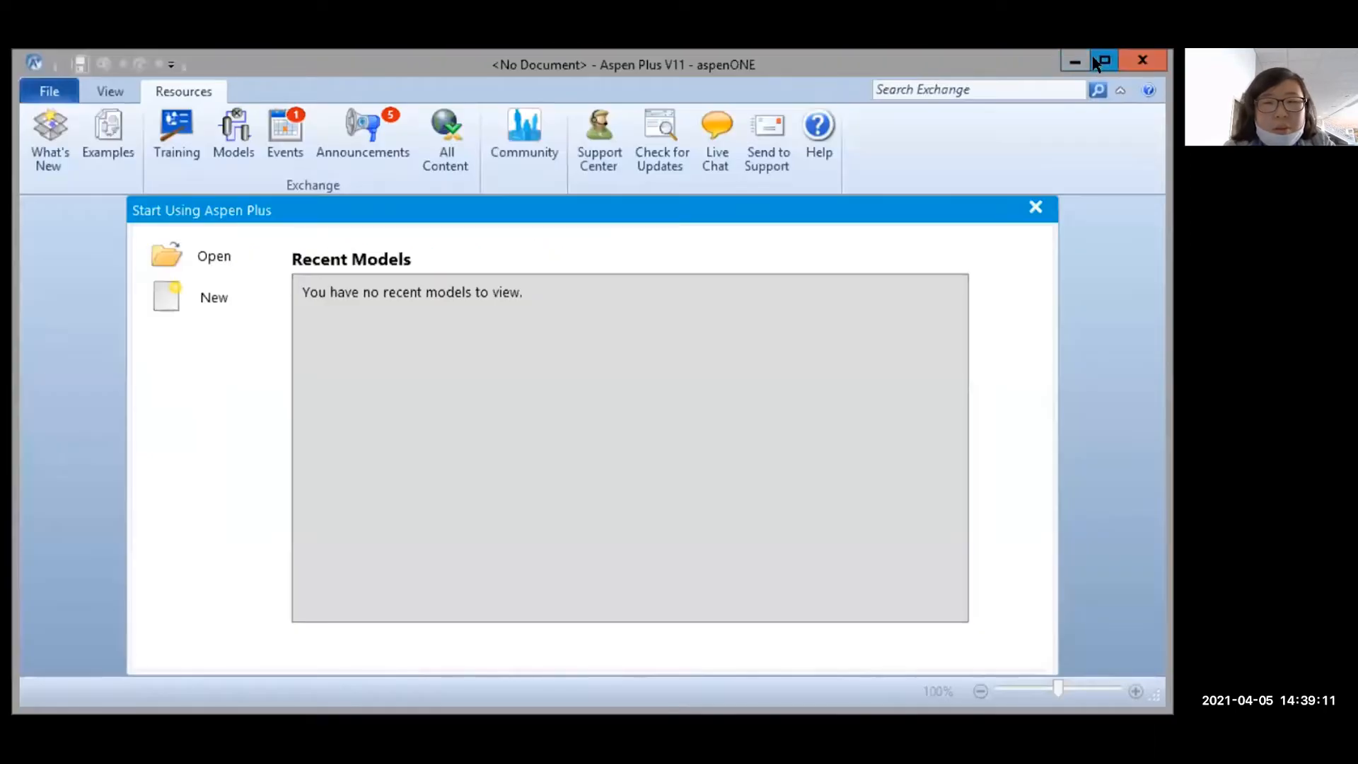
Open Final HEN 12-23-20 (1).apw from Removable Disk > CHBE444 > ASPEN Final Project and view its Main Flowsheet
click(1095, 62)
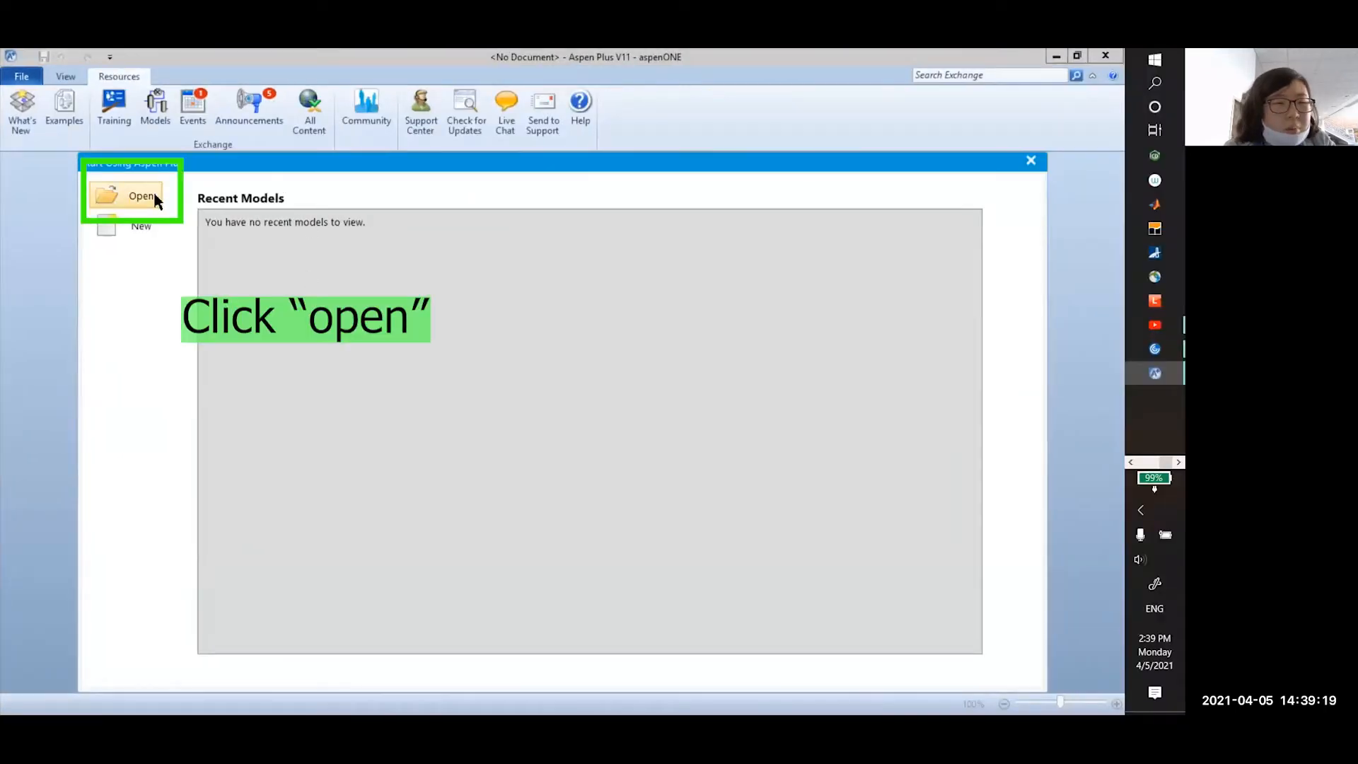
click(154, 192)
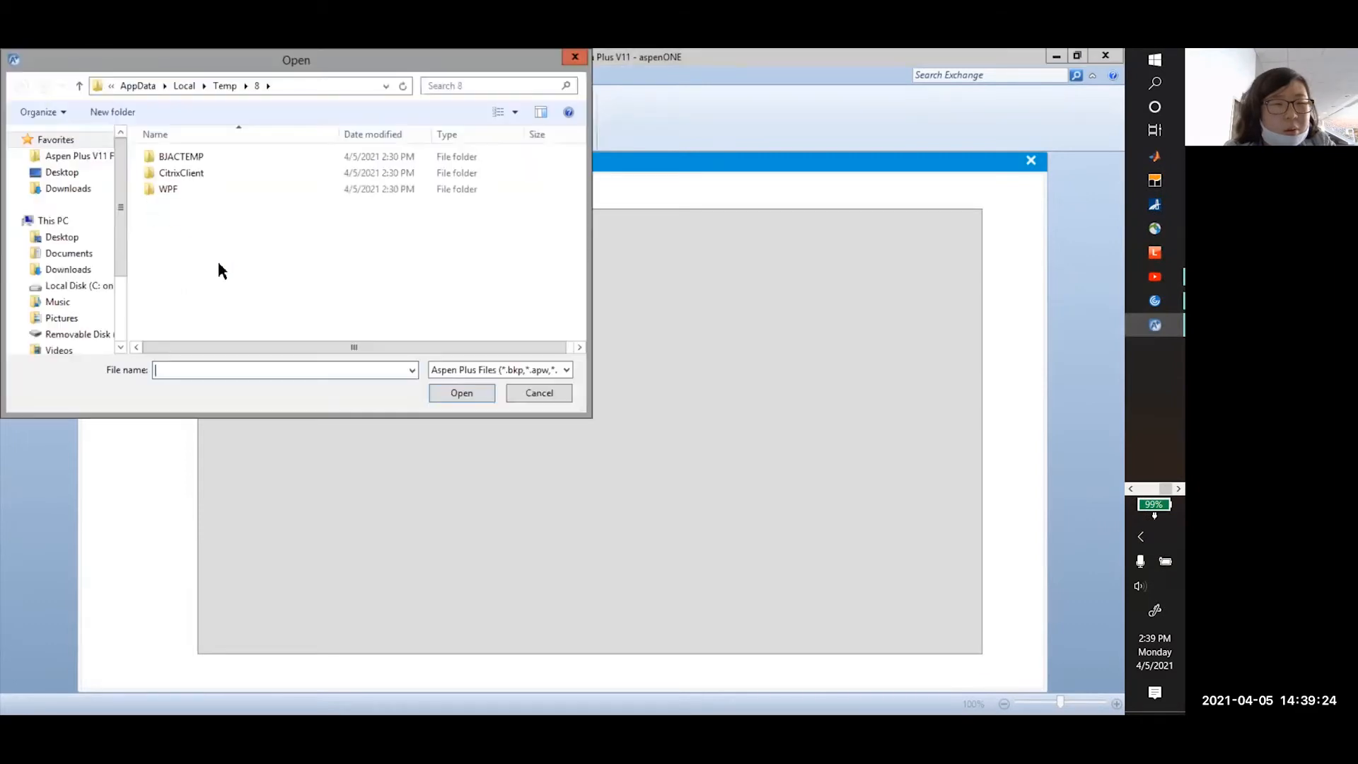
drag(120, 240, 91, 324)
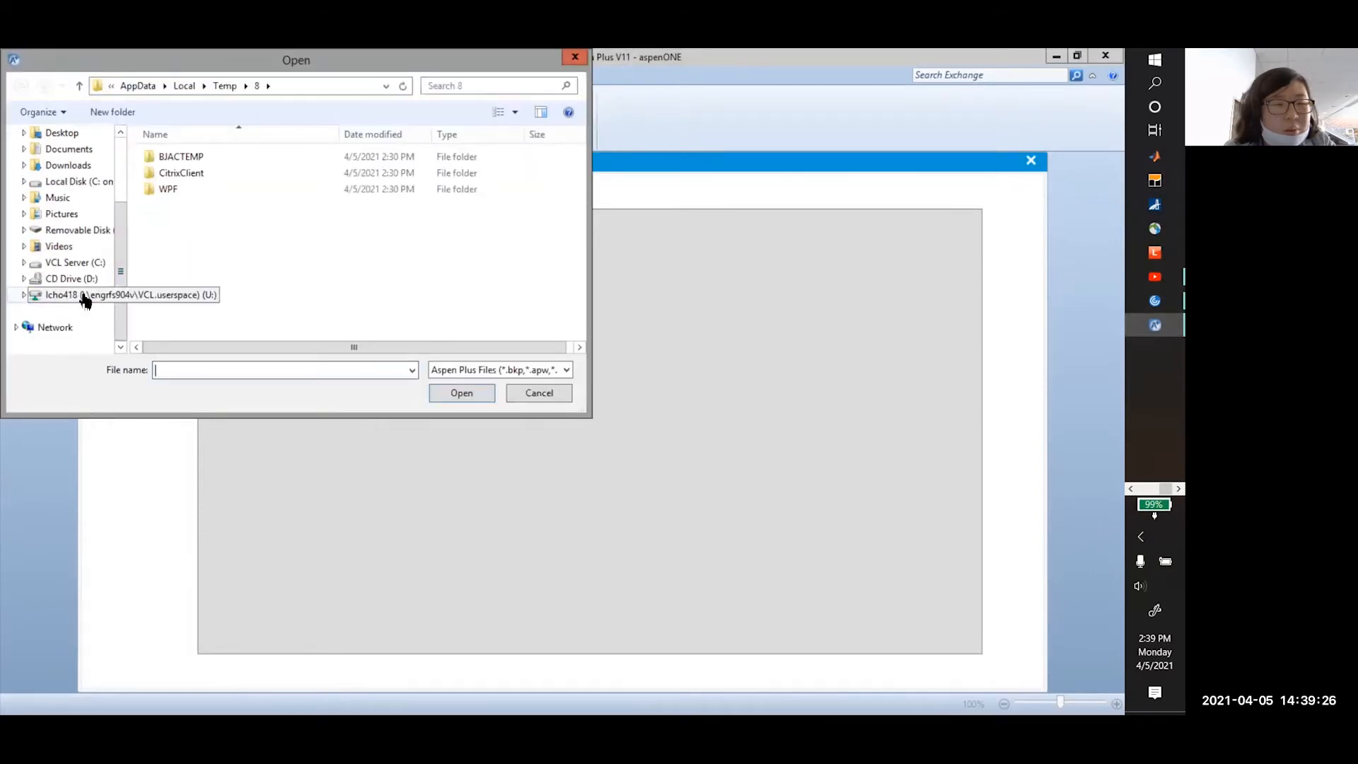
click(71, 230)
click(580, 333)
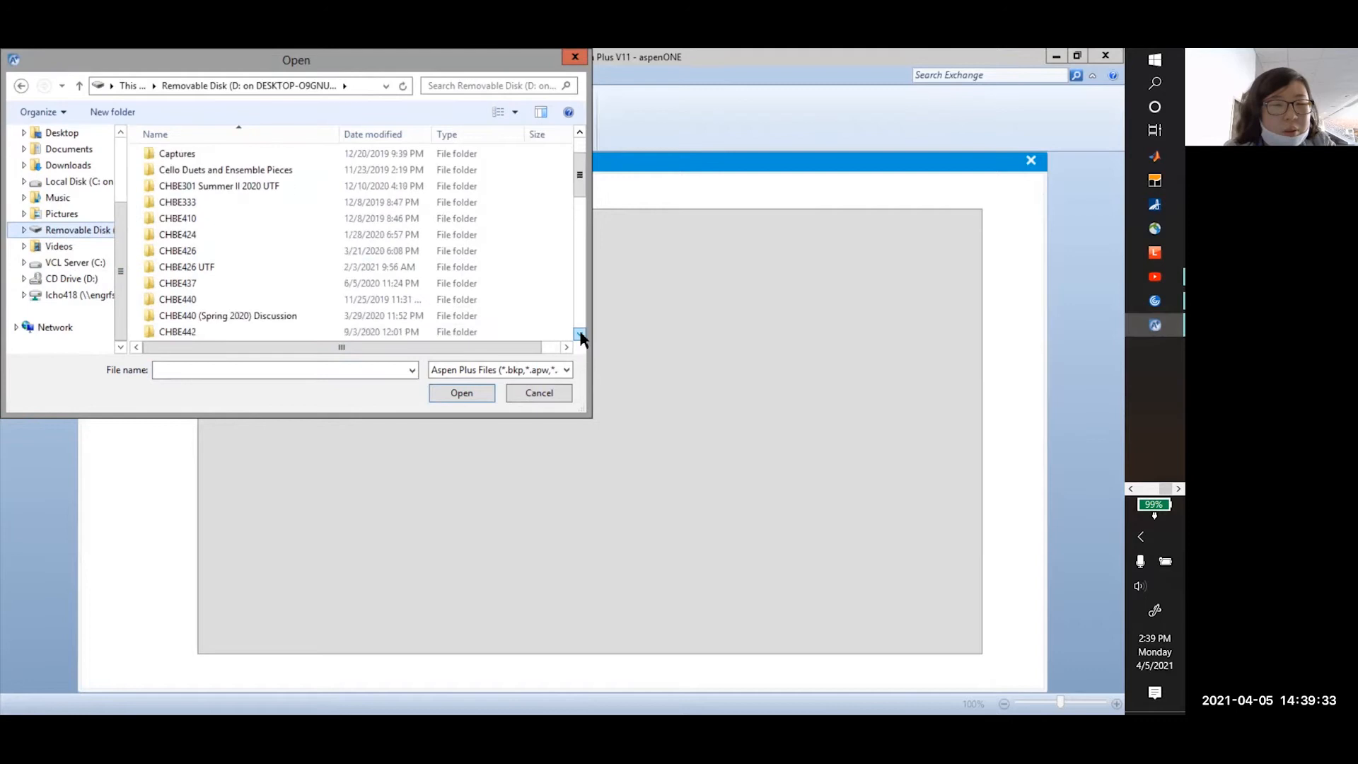
click(219, 286)
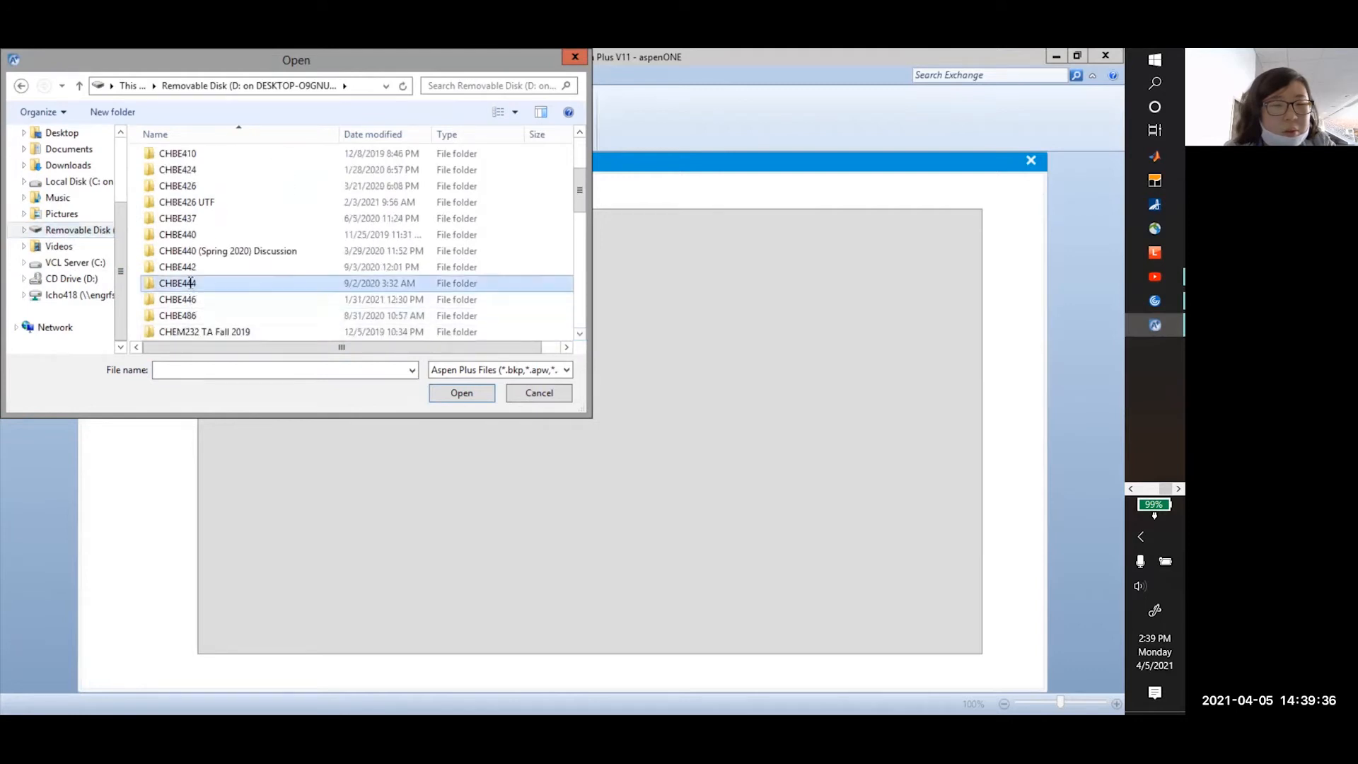
double_click(227, 290)
click(225, 177)
double_click(224, 178)
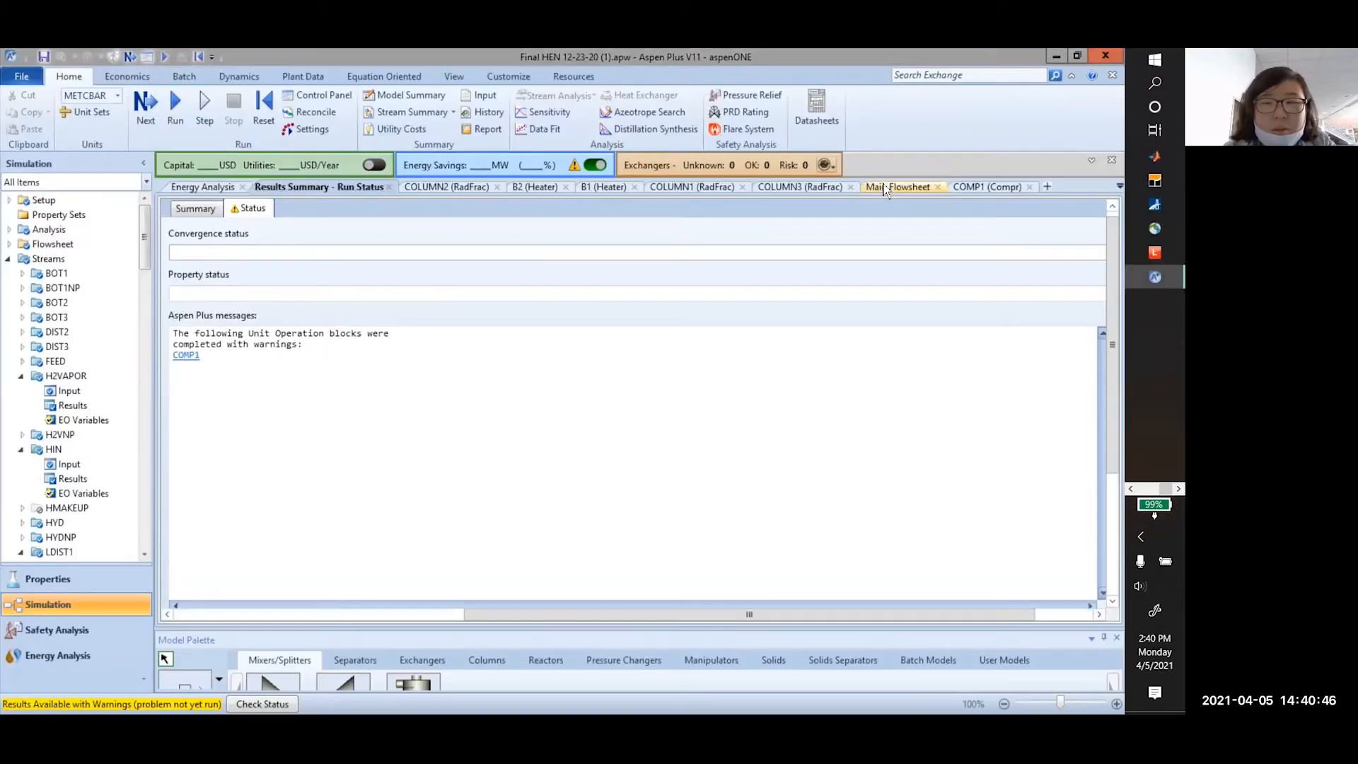
click(897, 186)
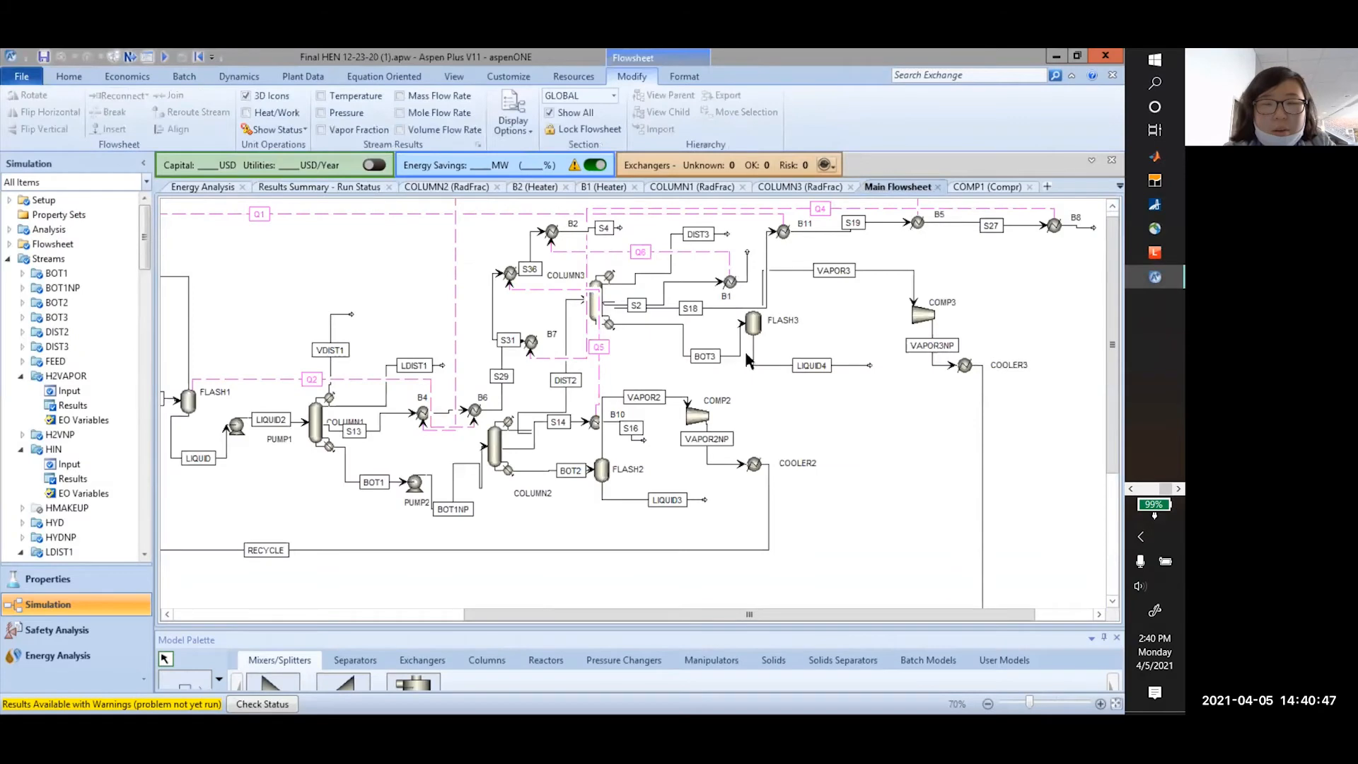
Zoom and pan around the HEN process flowsheet to inspect it
scroll(566, 452, down, 2)
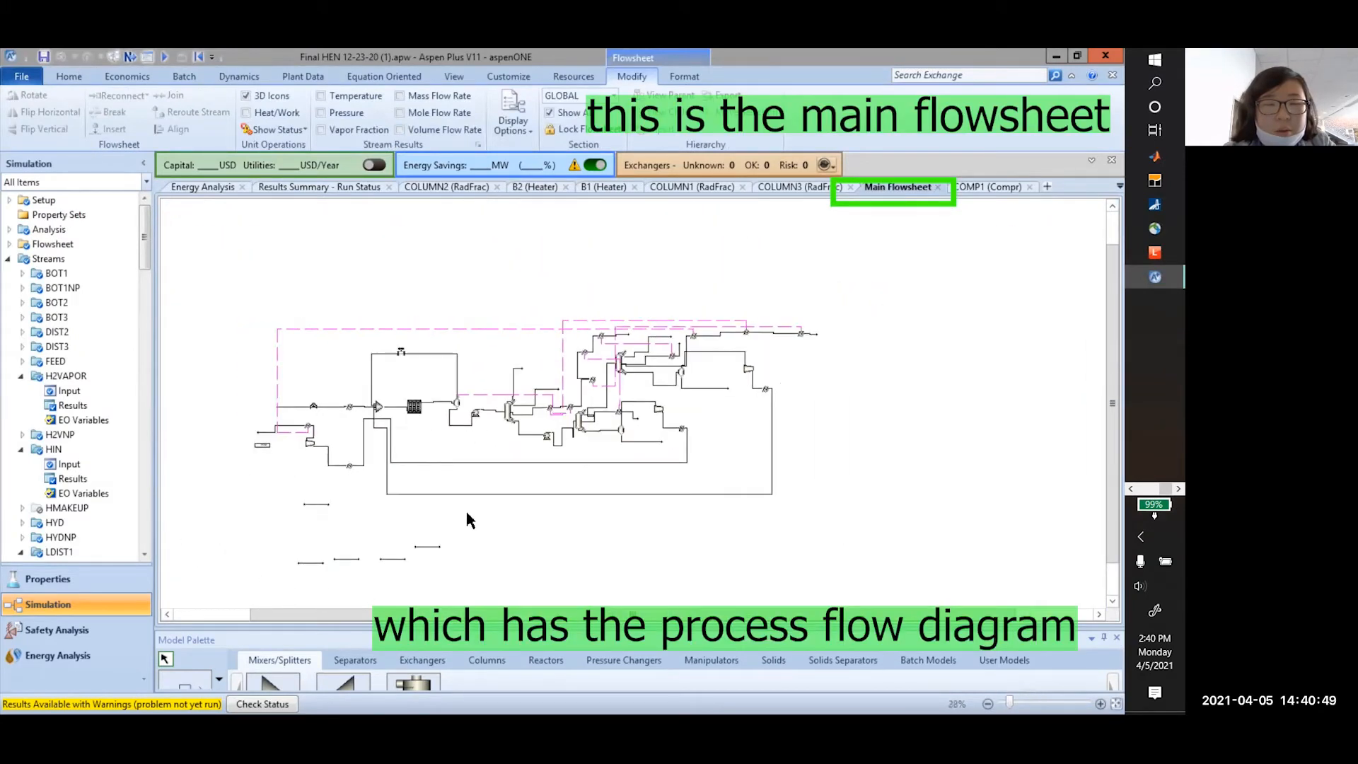
scroll(502, 523, up, 6)
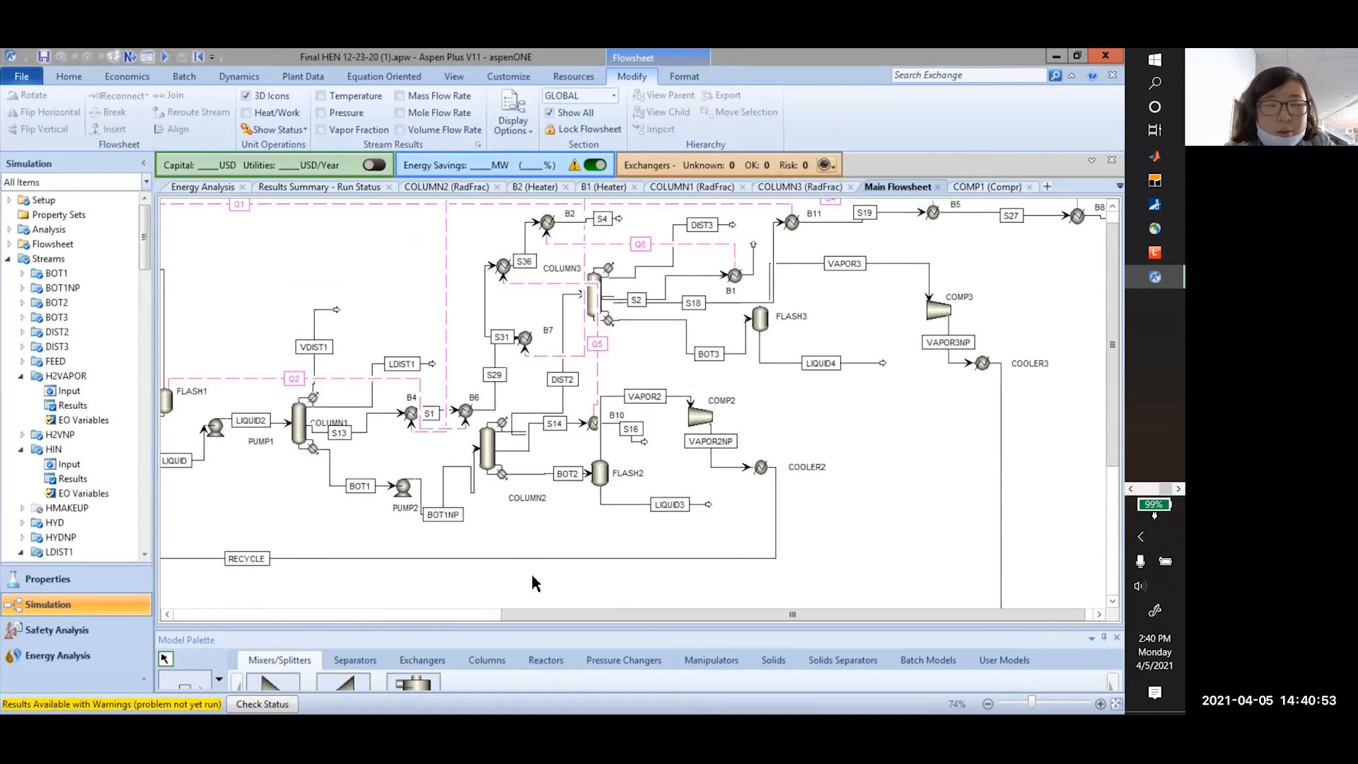
drag(545, 614, 335, 613)
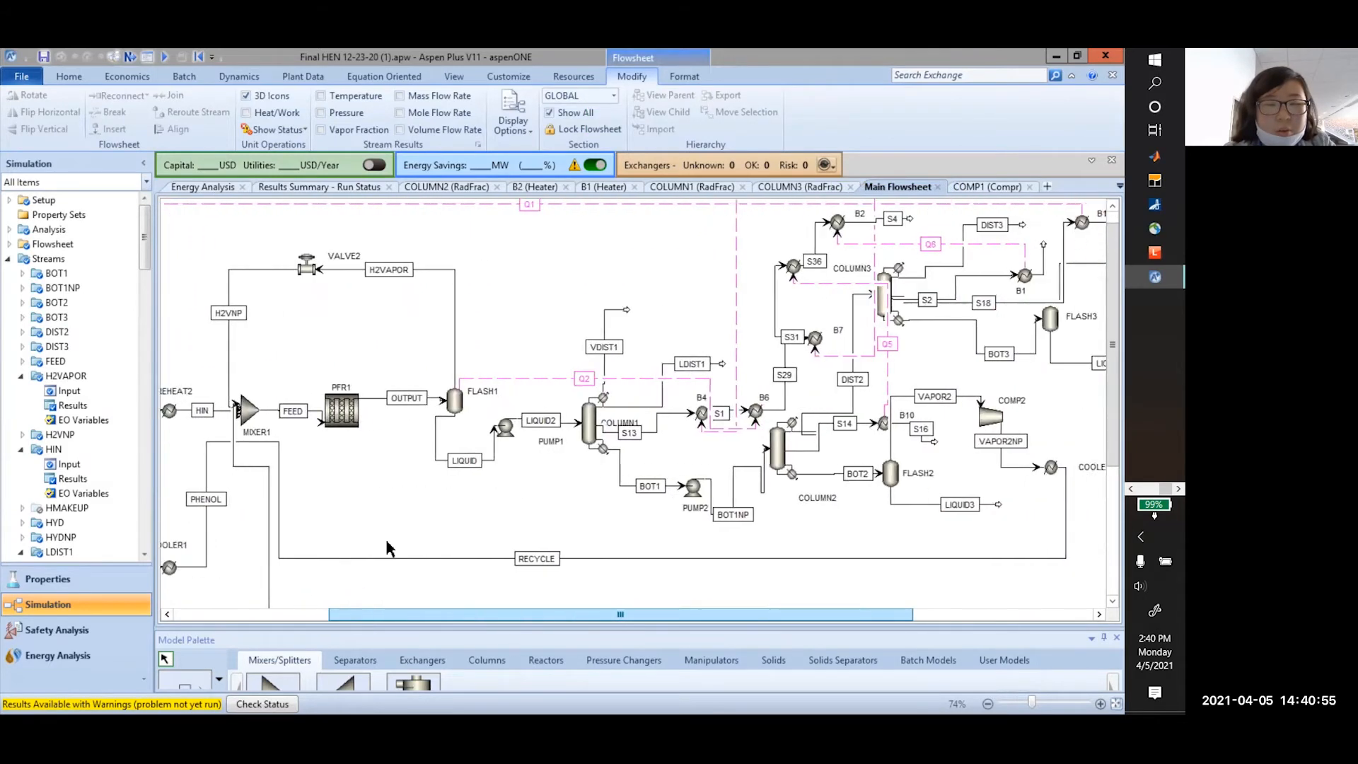
drag(500, 614, 586, 614)
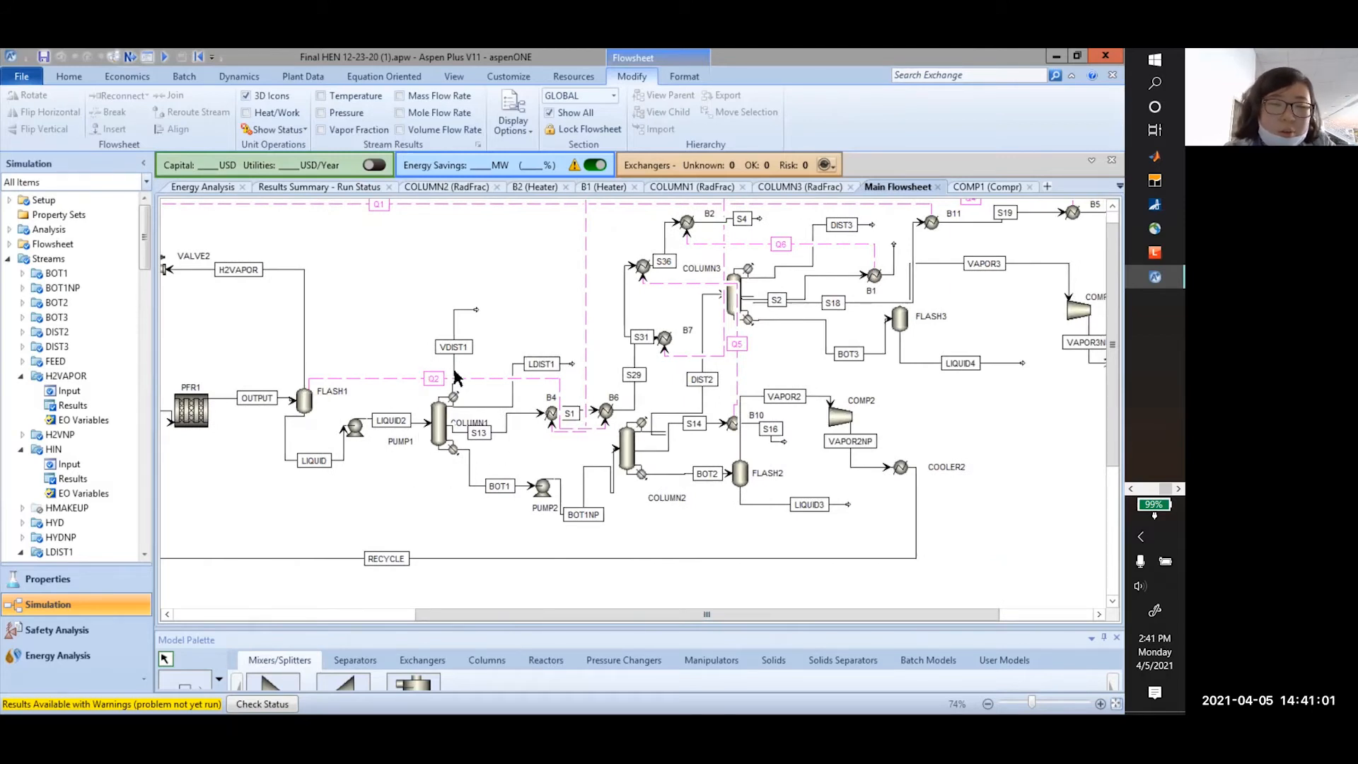
drag(554, 615, 626, 614)
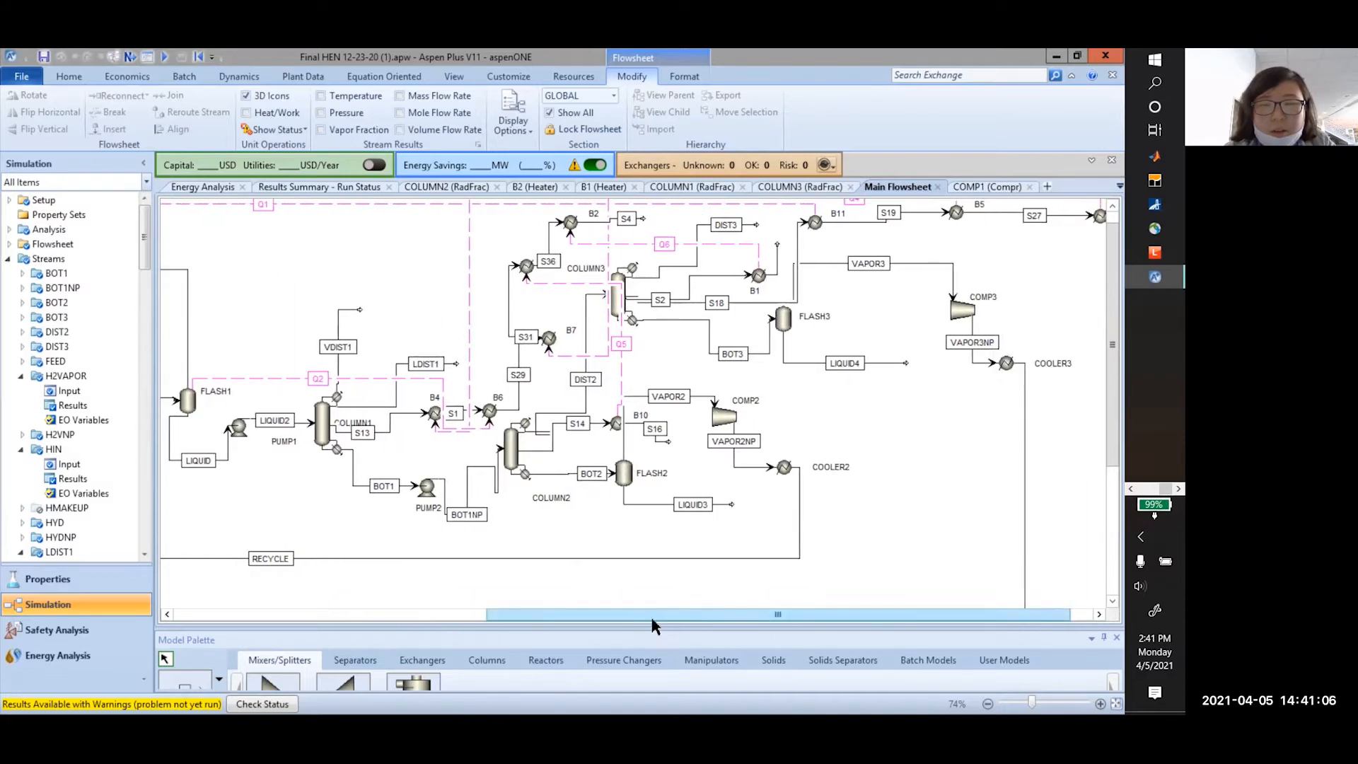
drag(632, 614, 330, 614)
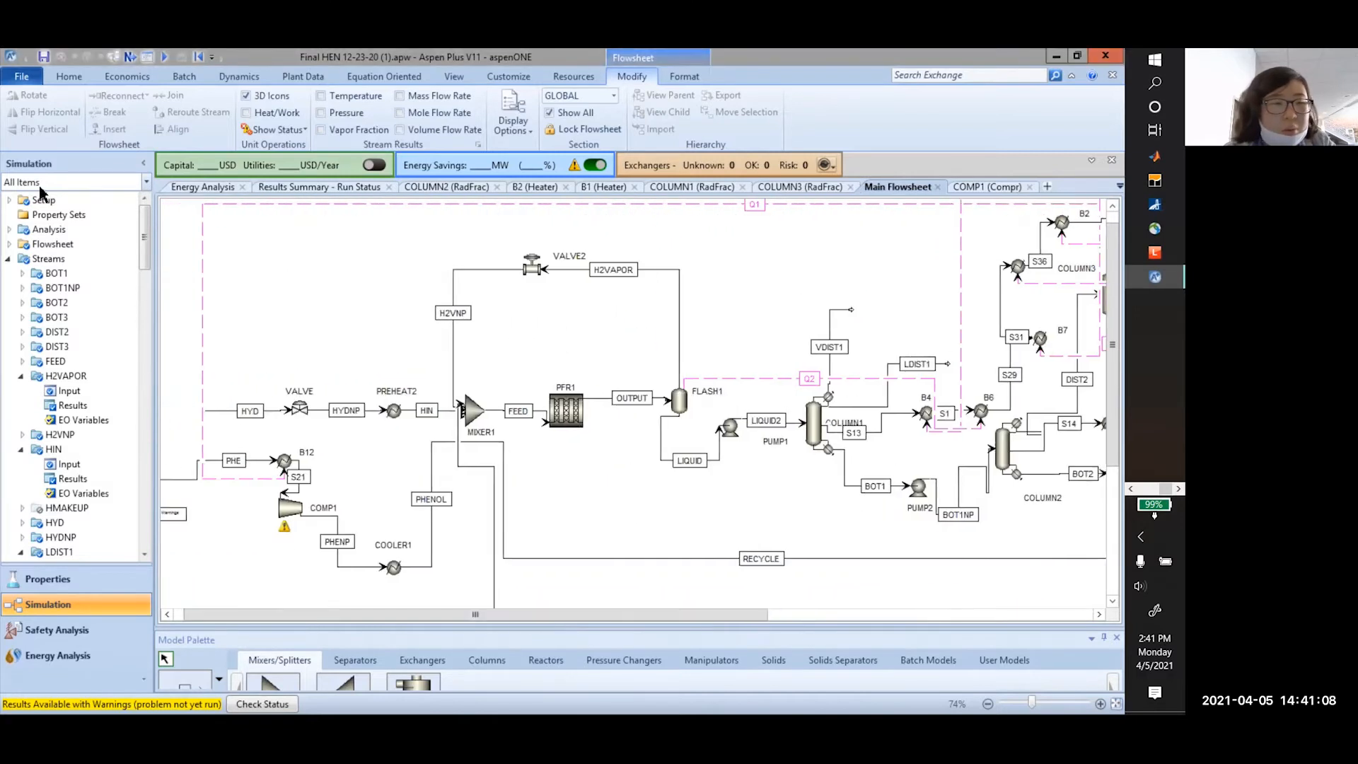
Start a new Blank Simulation and confirm closing the current run
click(19, 84)
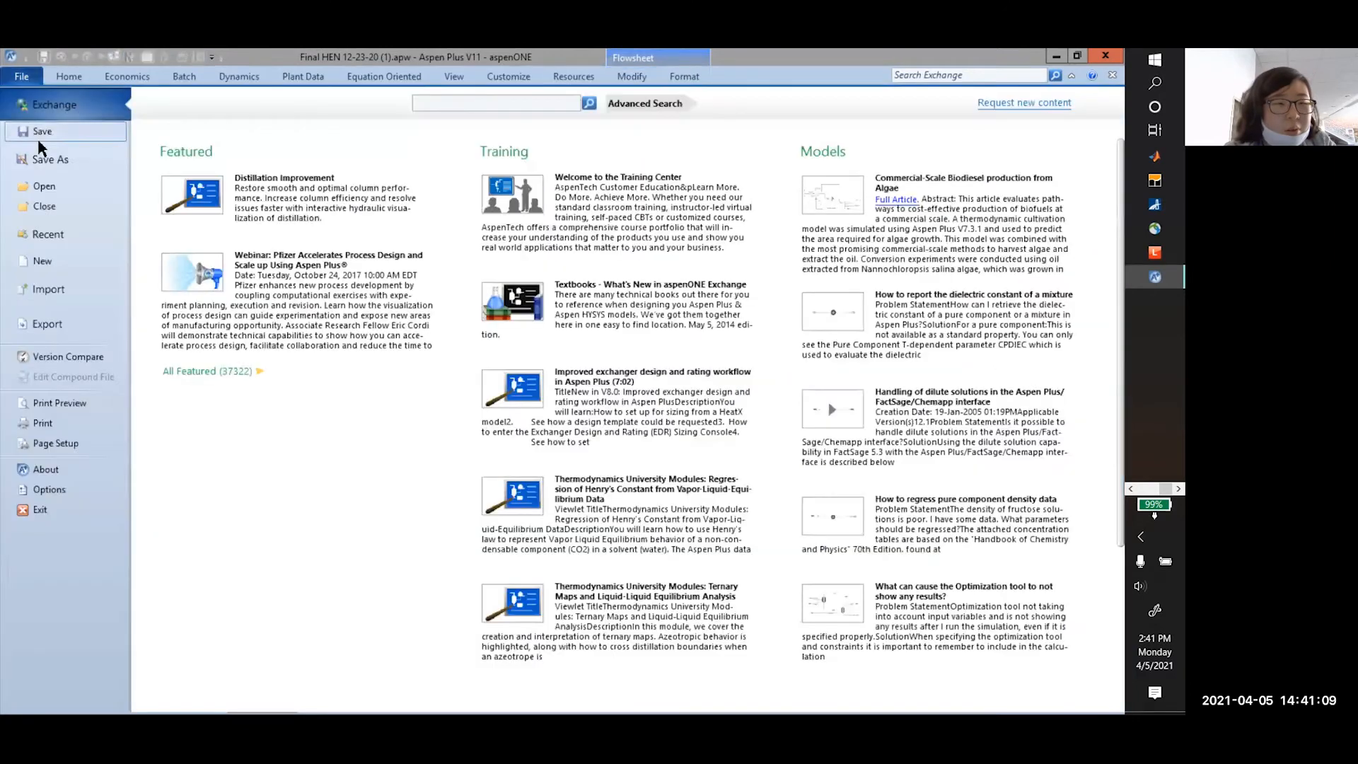
click(57, 260)
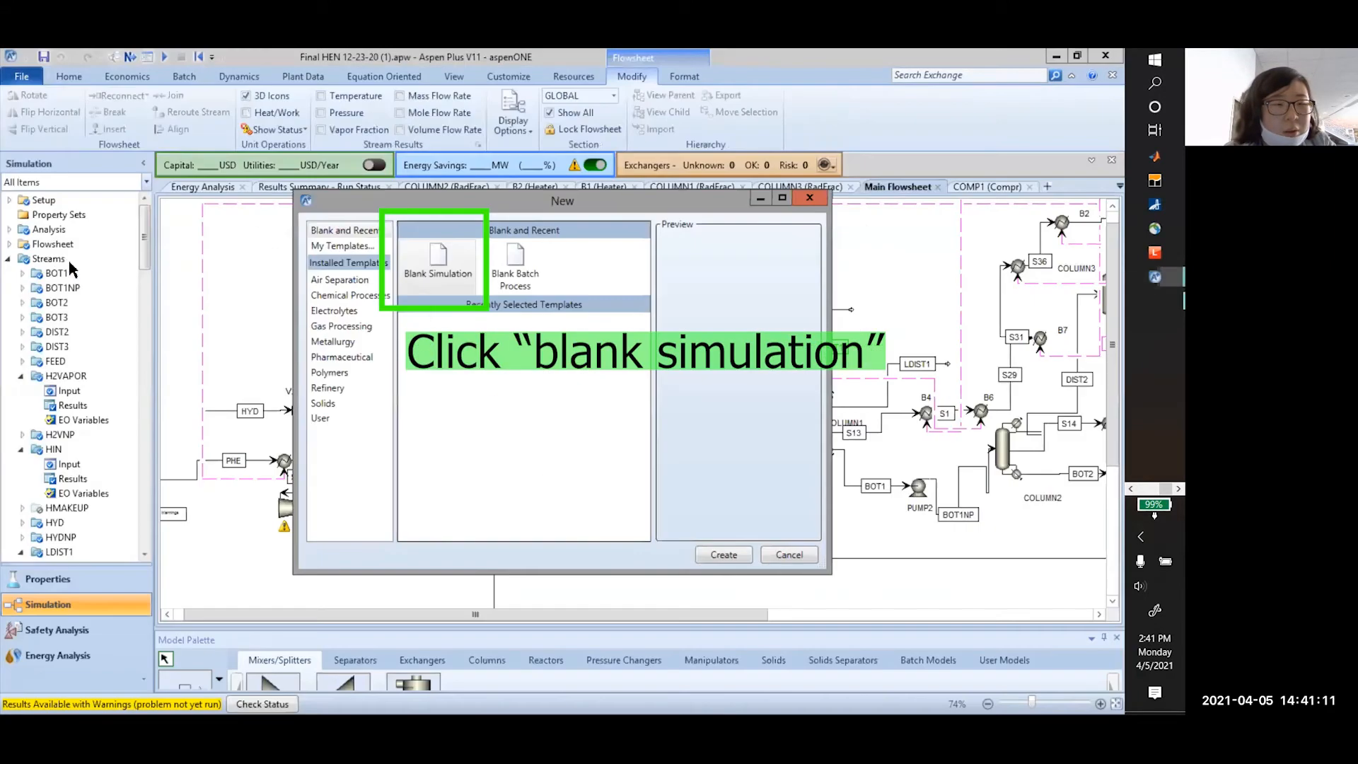
double_click(434, 270)
click(554, 414)
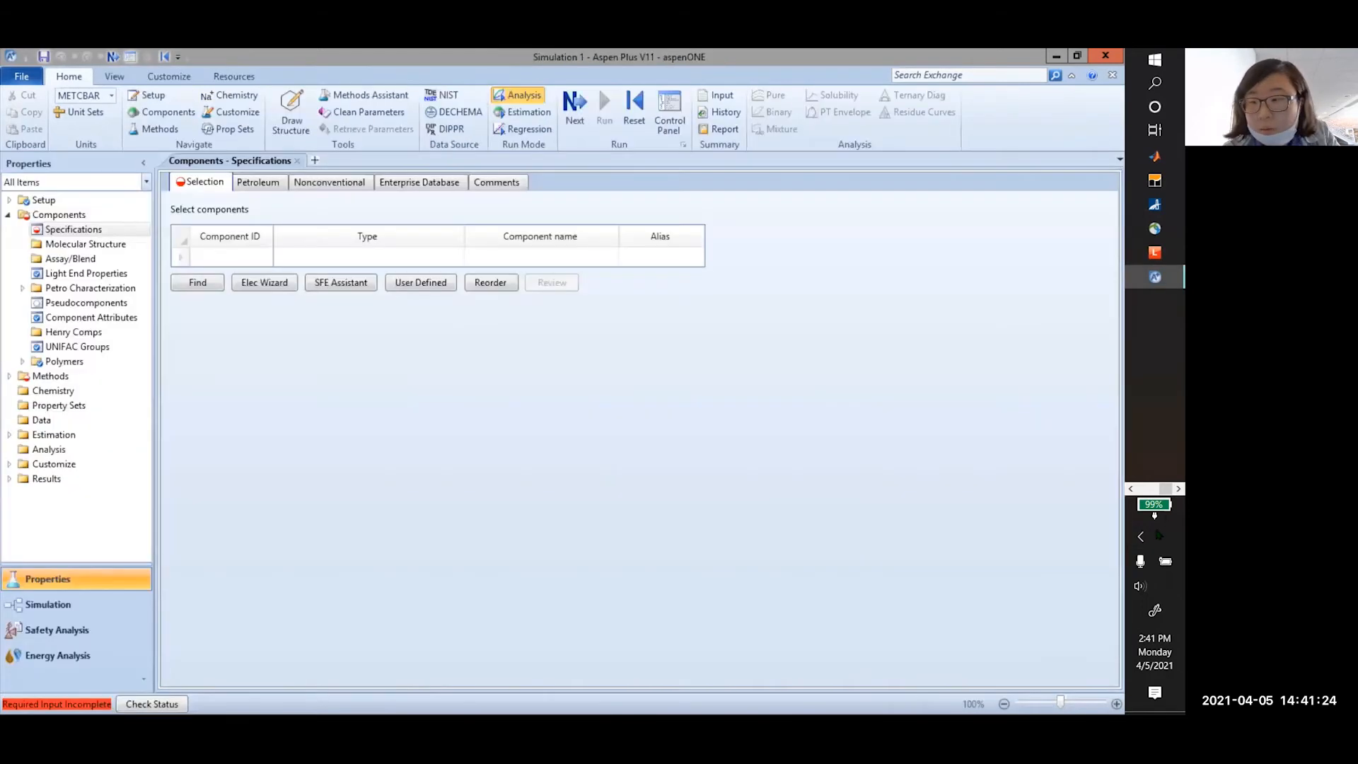
Select the first Component ID cell in the empty component list
click(254, 257)
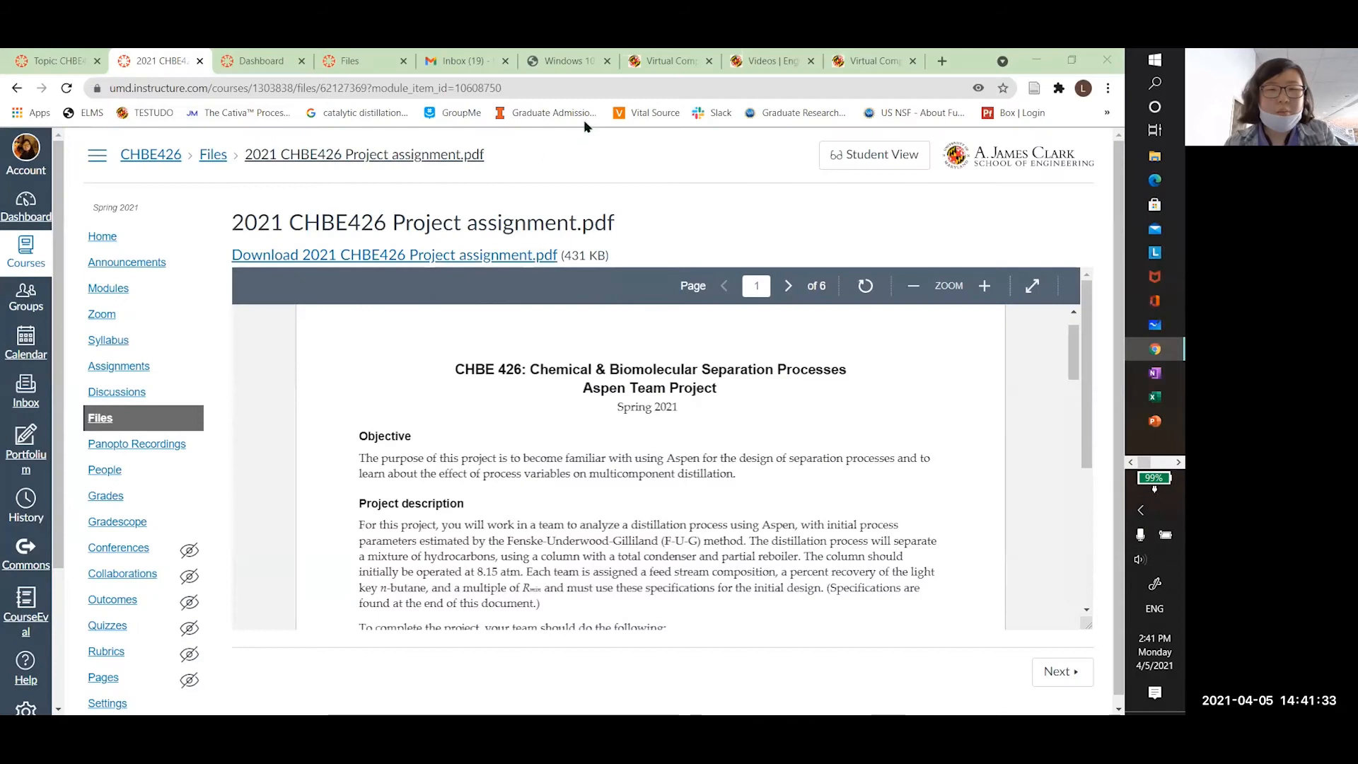
Check the D1.pdf feed table (propane through n-pentane), then return to Aspen Plus
click(361, 62)
scroll(451, 452, down, 4)
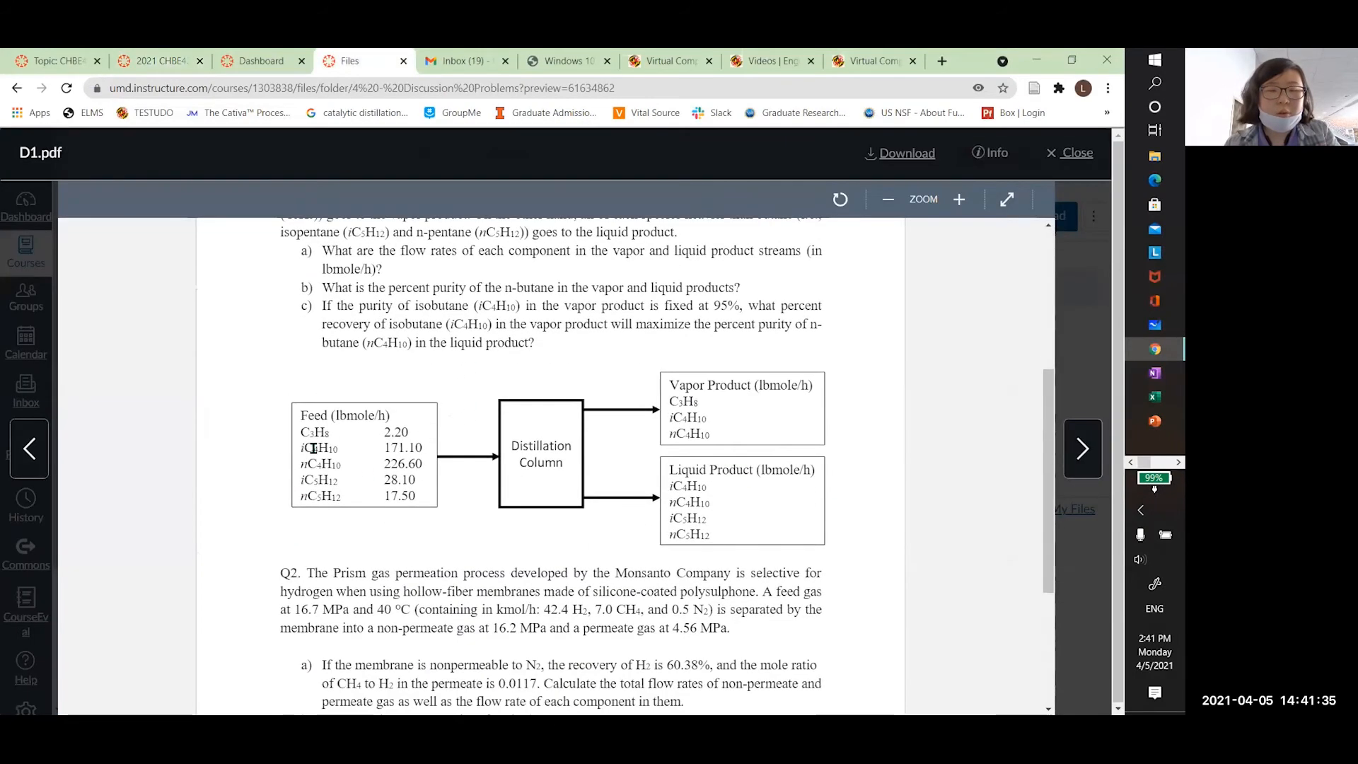
scroll(336, 439, down, 1)
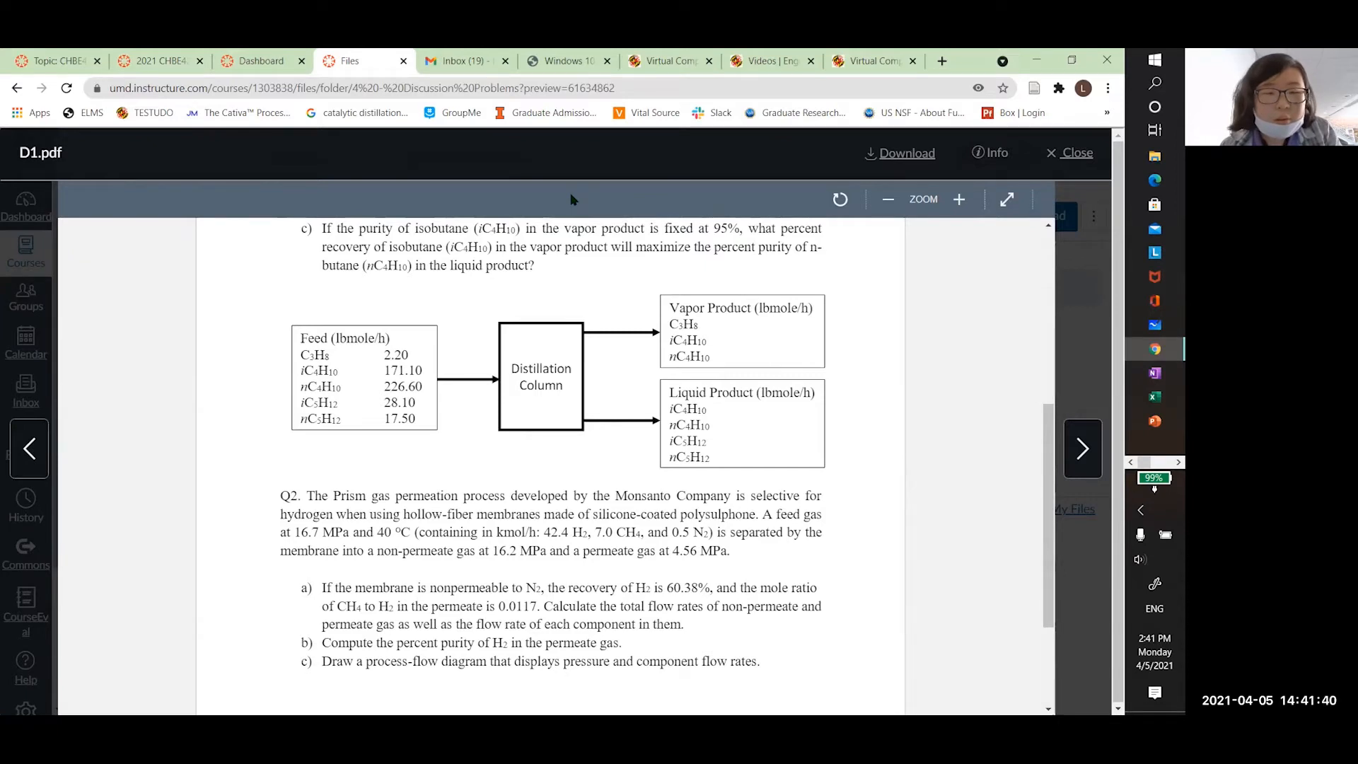
key(alt+Tab)
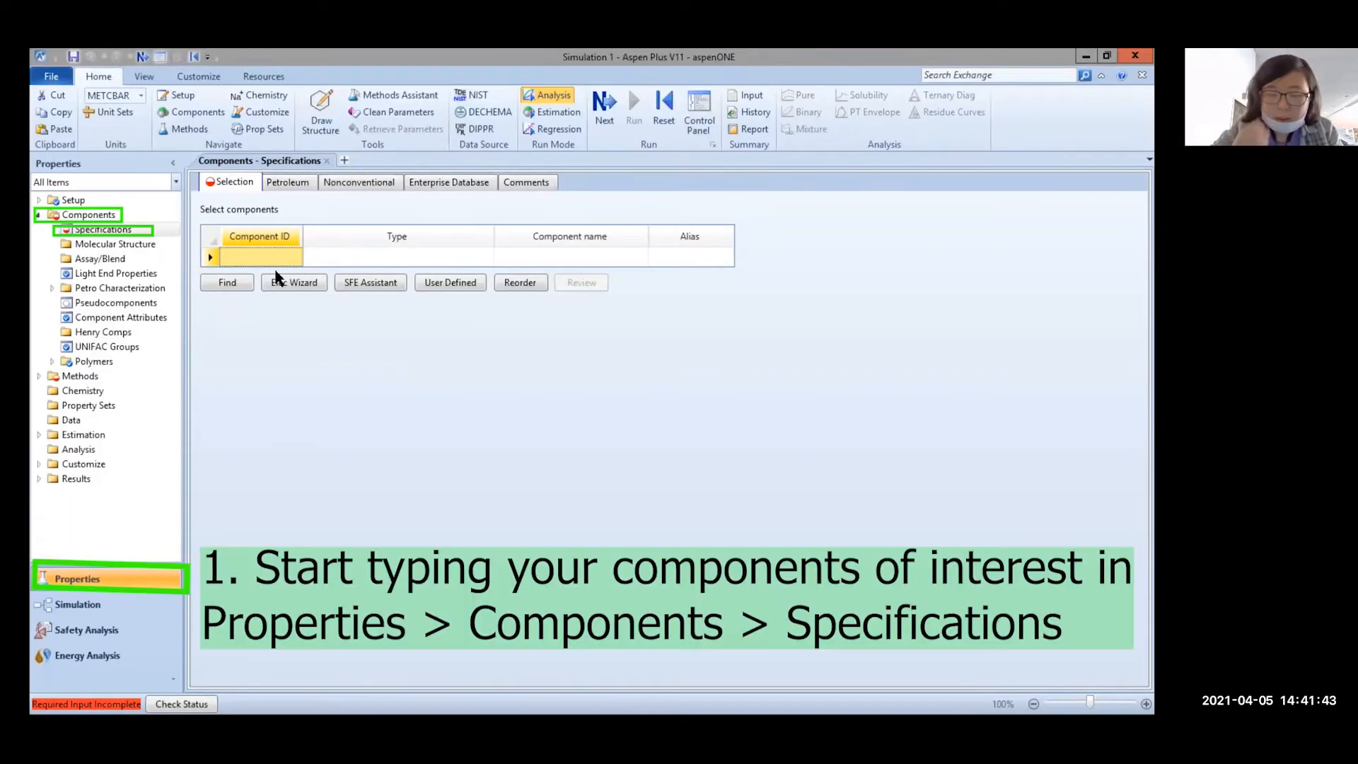
Add PROPANE, then find ISOBUTANE with an Equals search and add it
text(PROPAN)
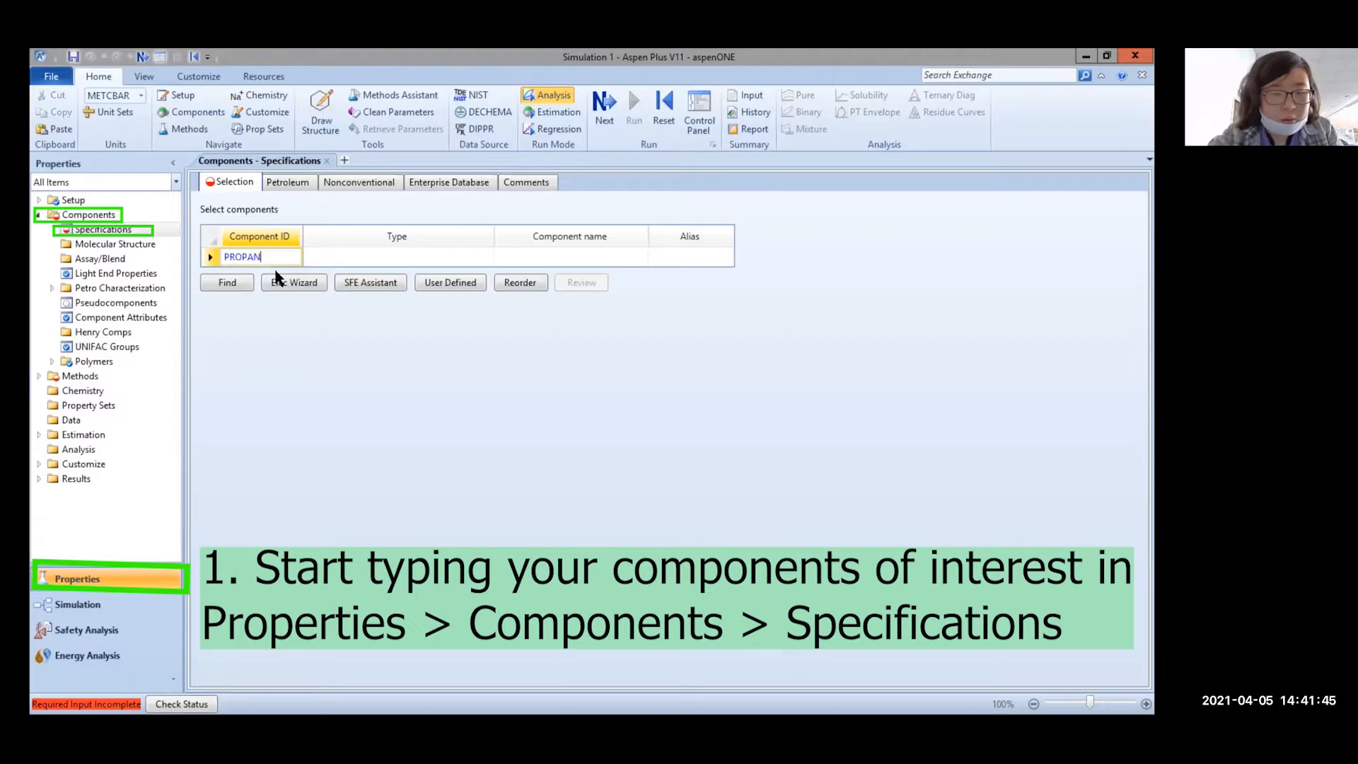
text(E)
key(Return)
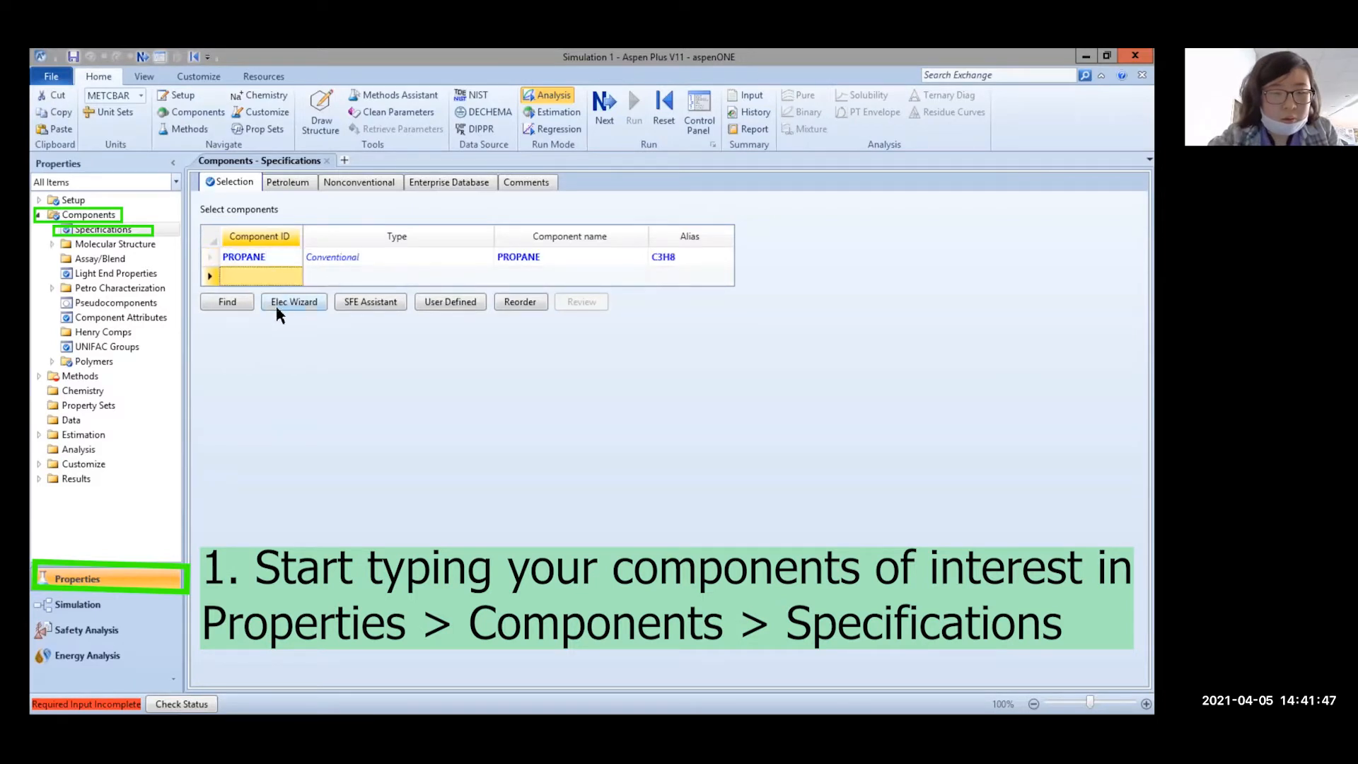
click(228, 302)
click(467, 273)
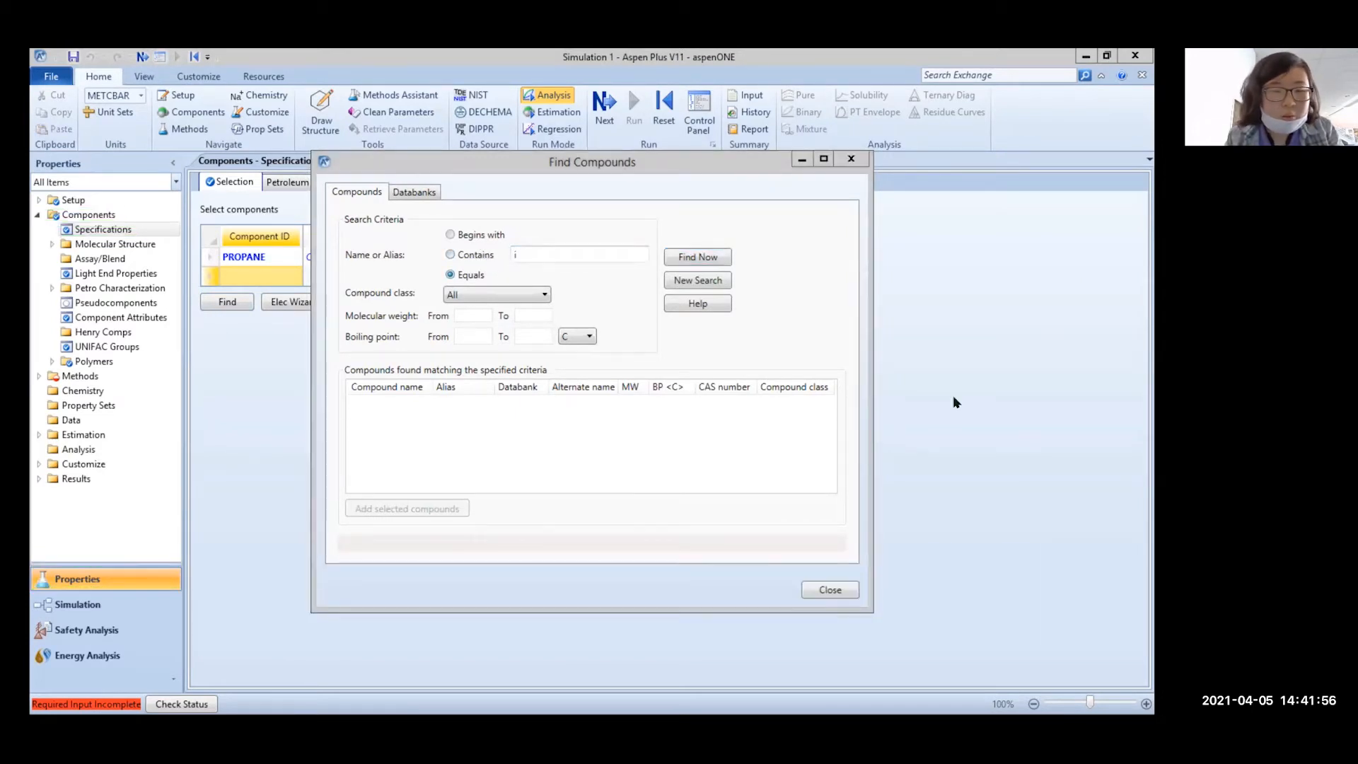
click(556, 258)
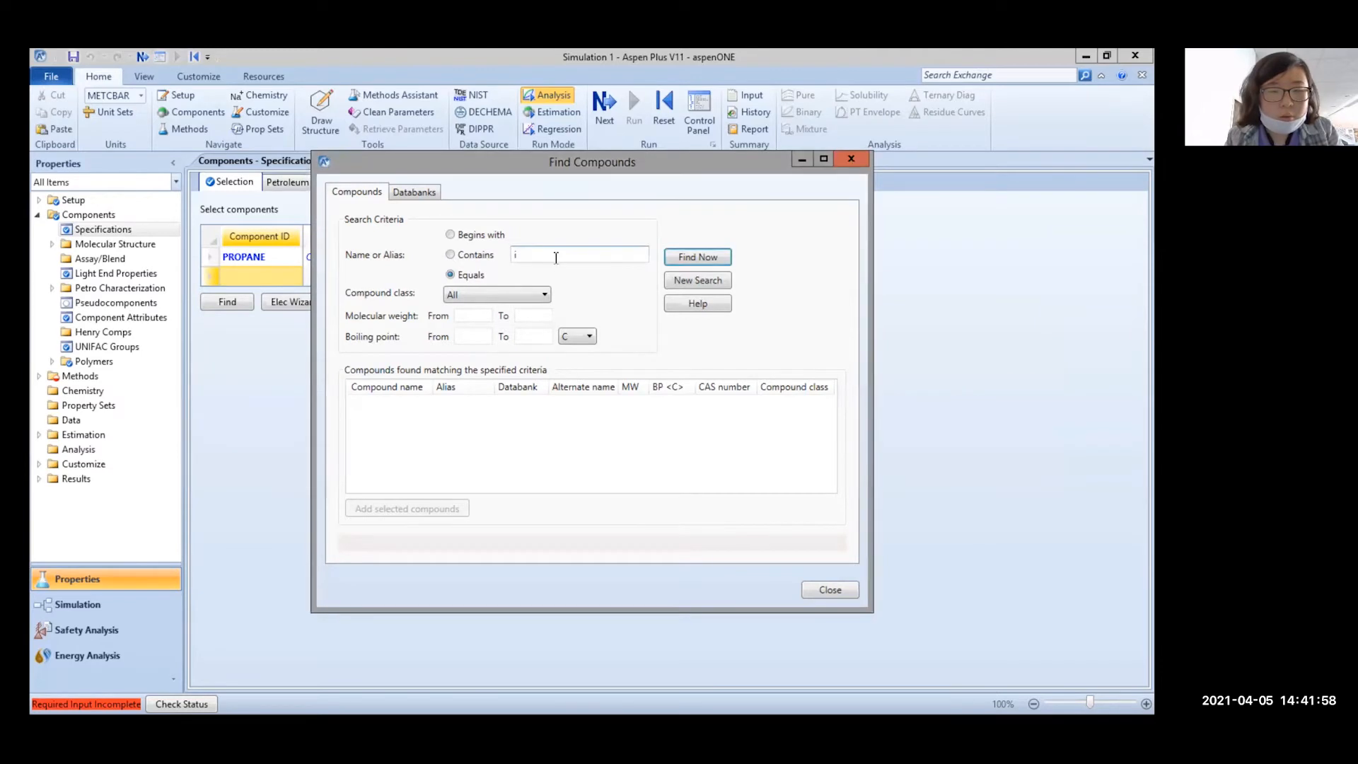
text(tane)
key(Return)
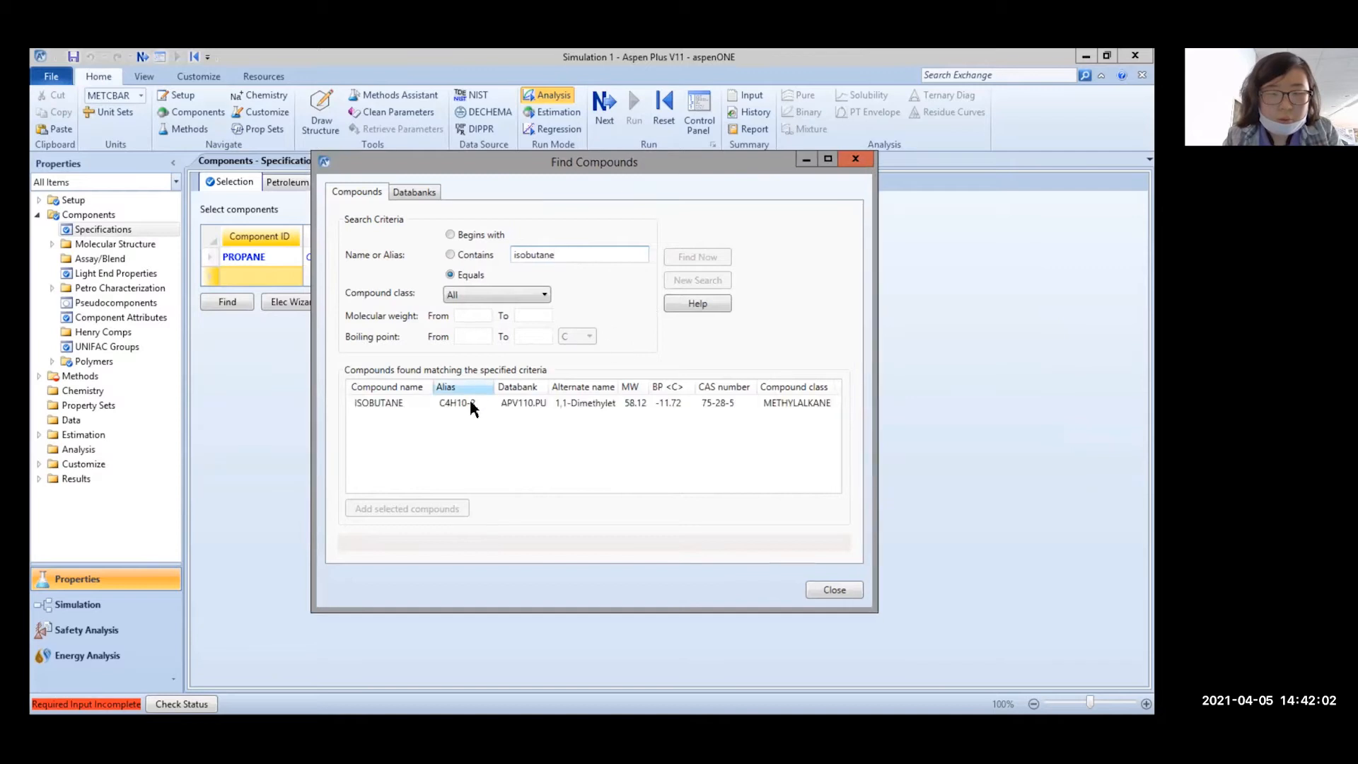
double_click(455, 405)
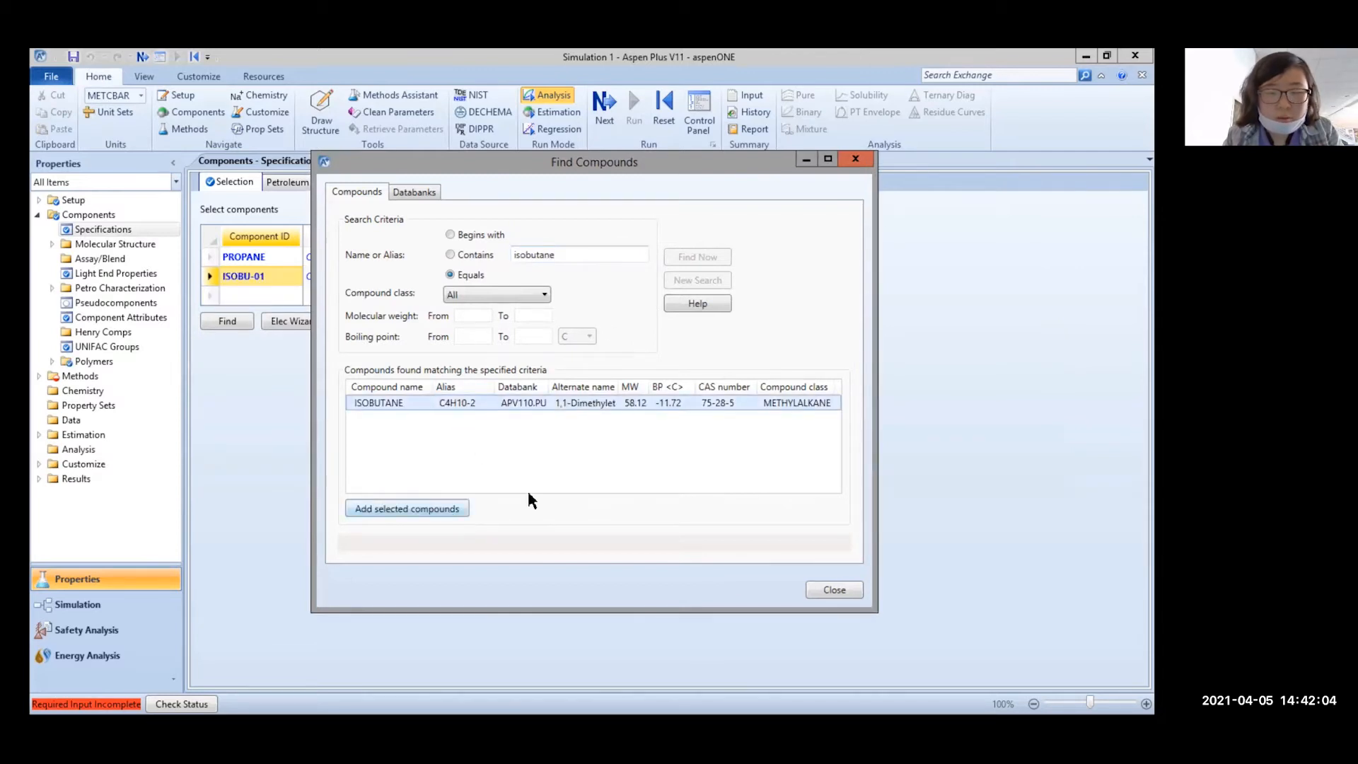
click(855, 159)
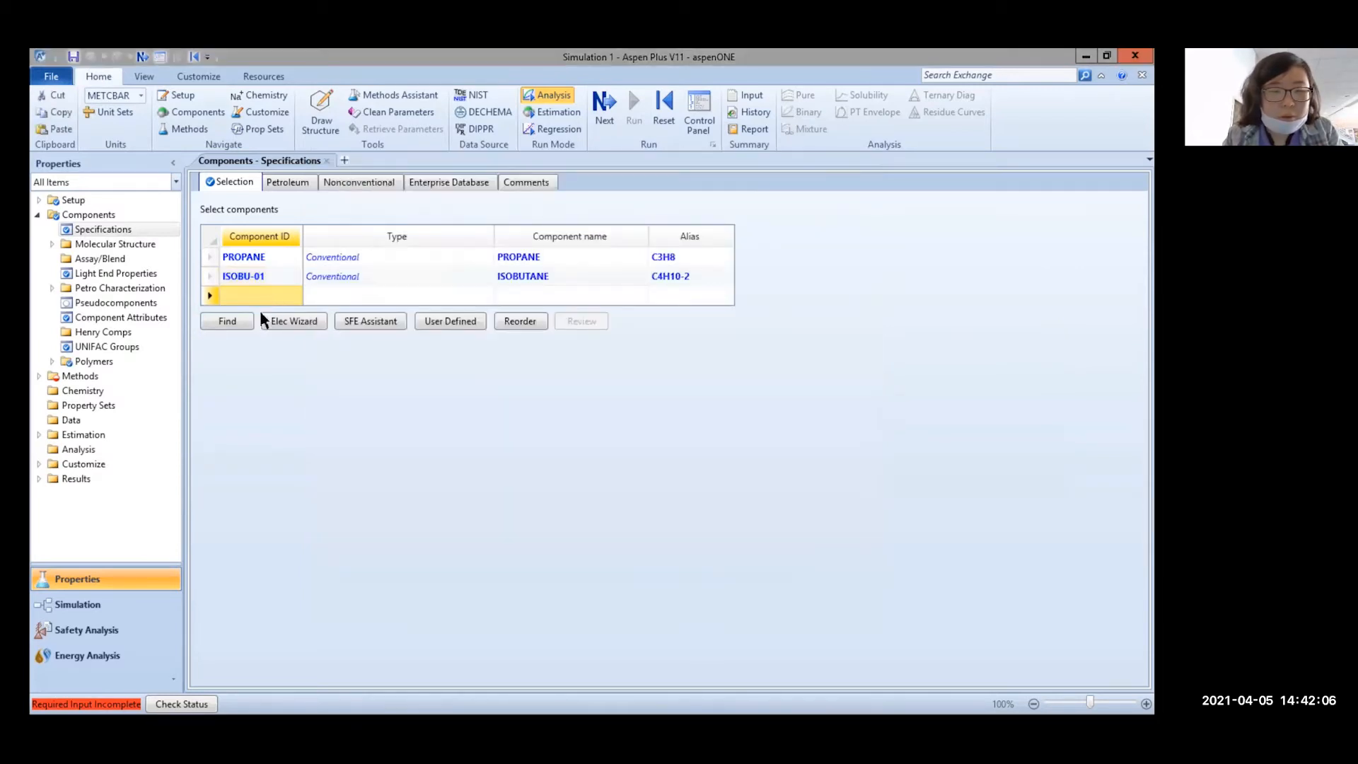
Search for and add N-BUTANE and 2-METHYL-BUTANE (i-pentane) as new components
click(228, 321)
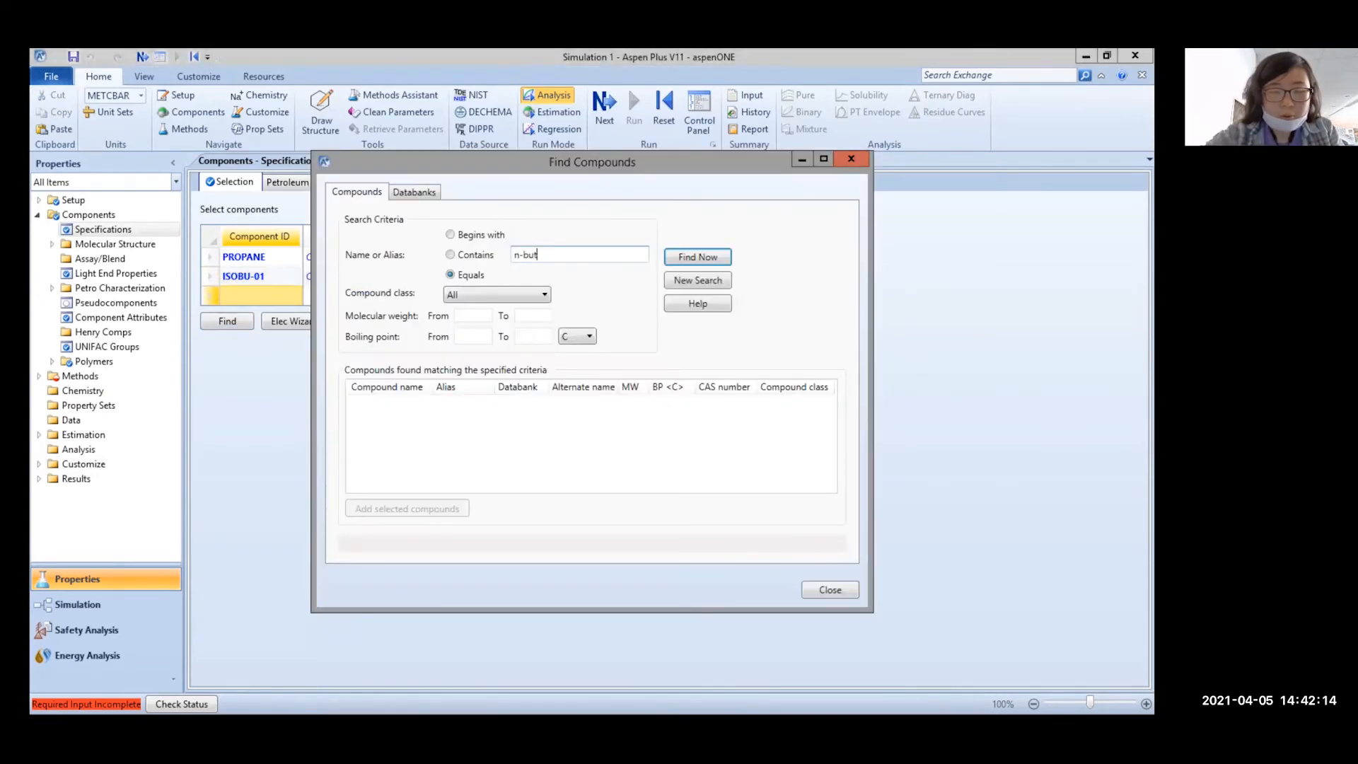
text(tane)
key(Return)
click(442, 403)
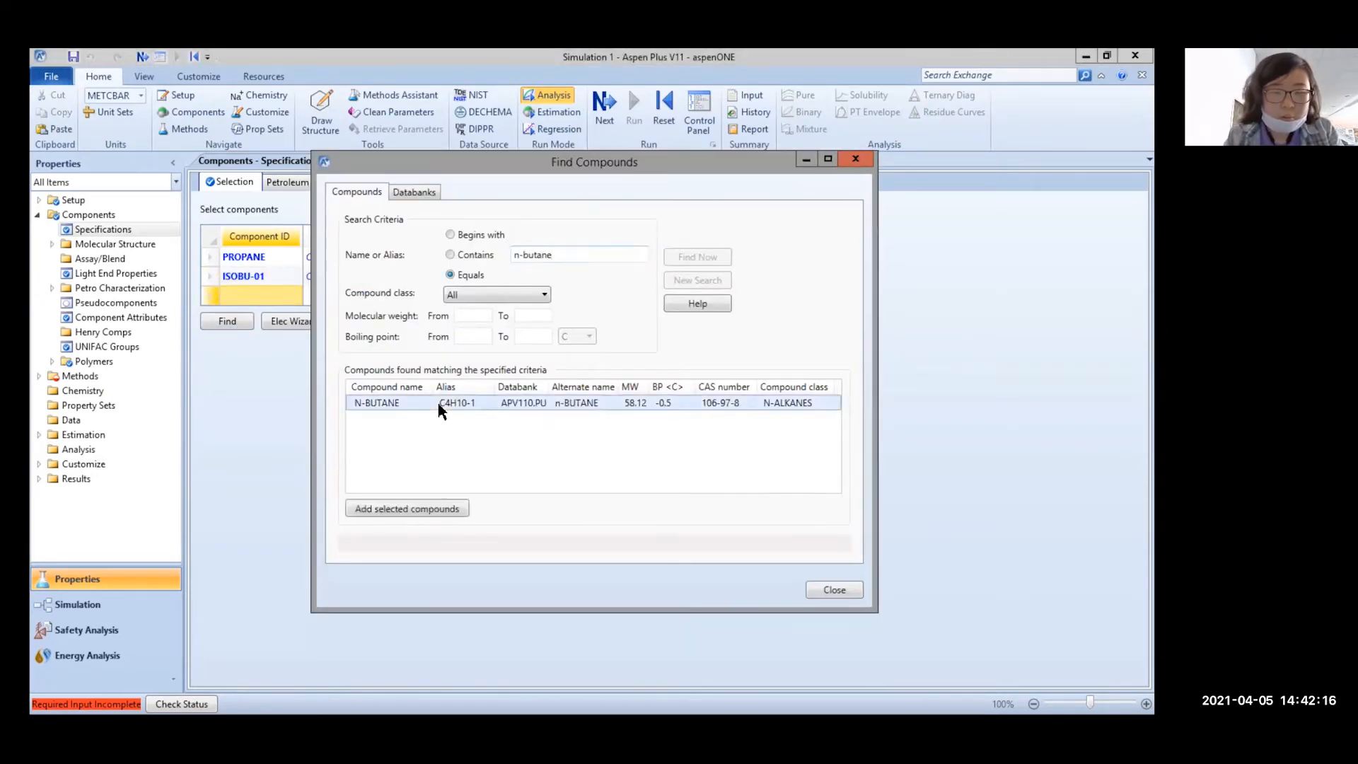
click(433, 509)
key(shift+Home)
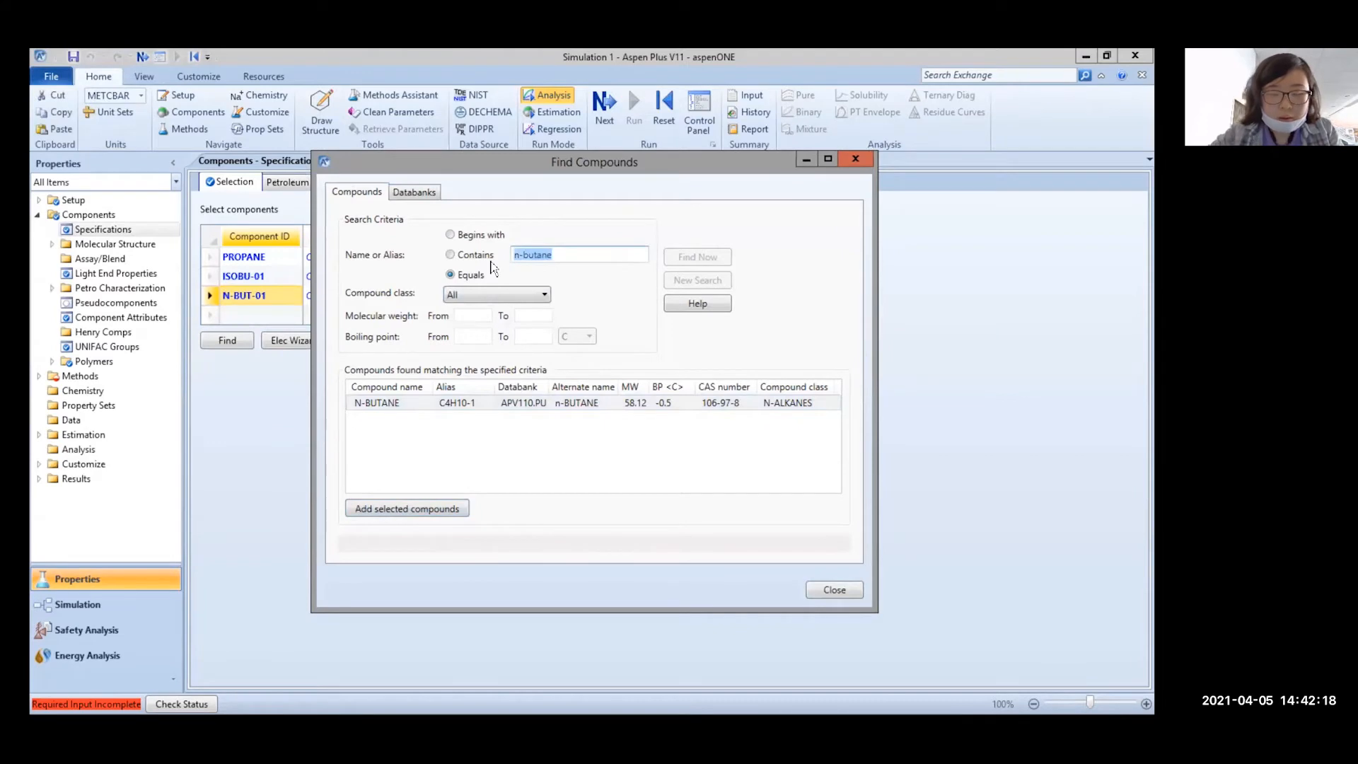
text(i-pentane)
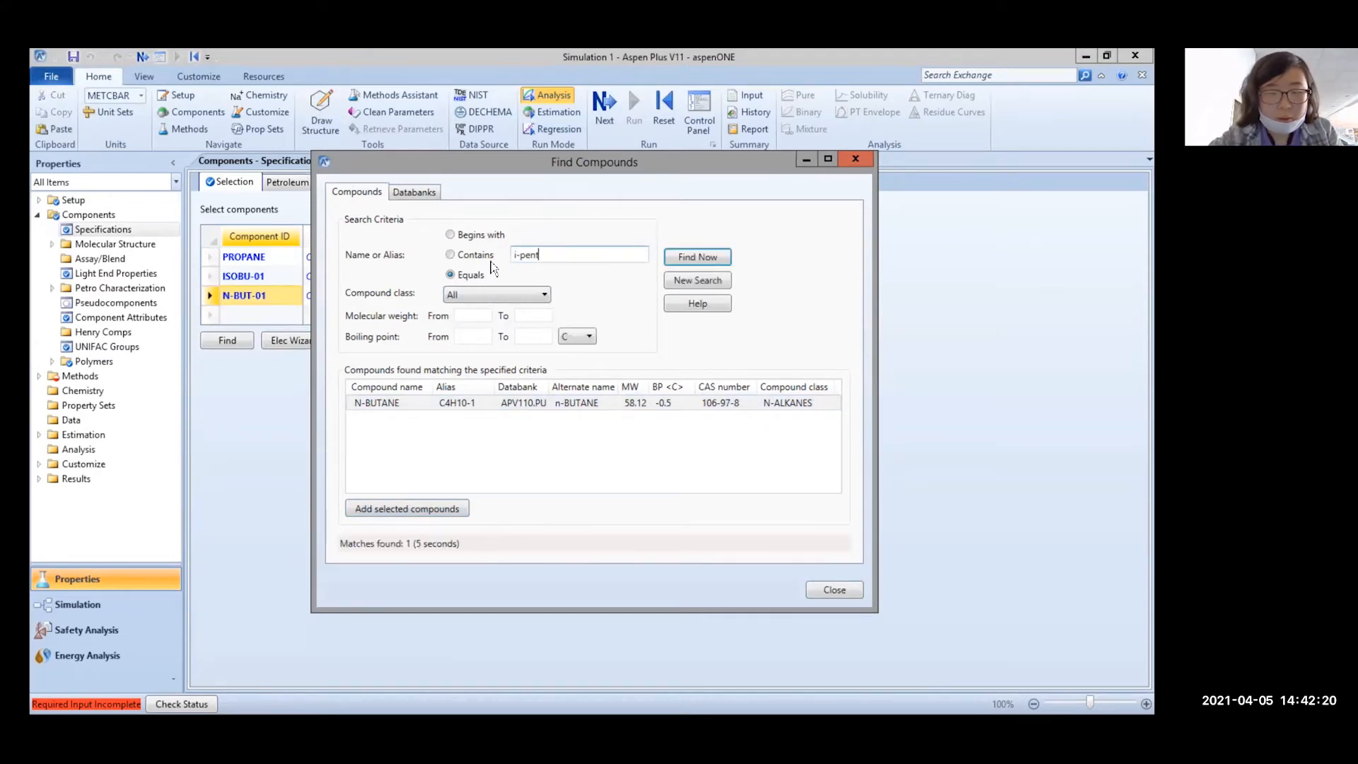
key(Return)
click(407, 509)
click(658, 409)
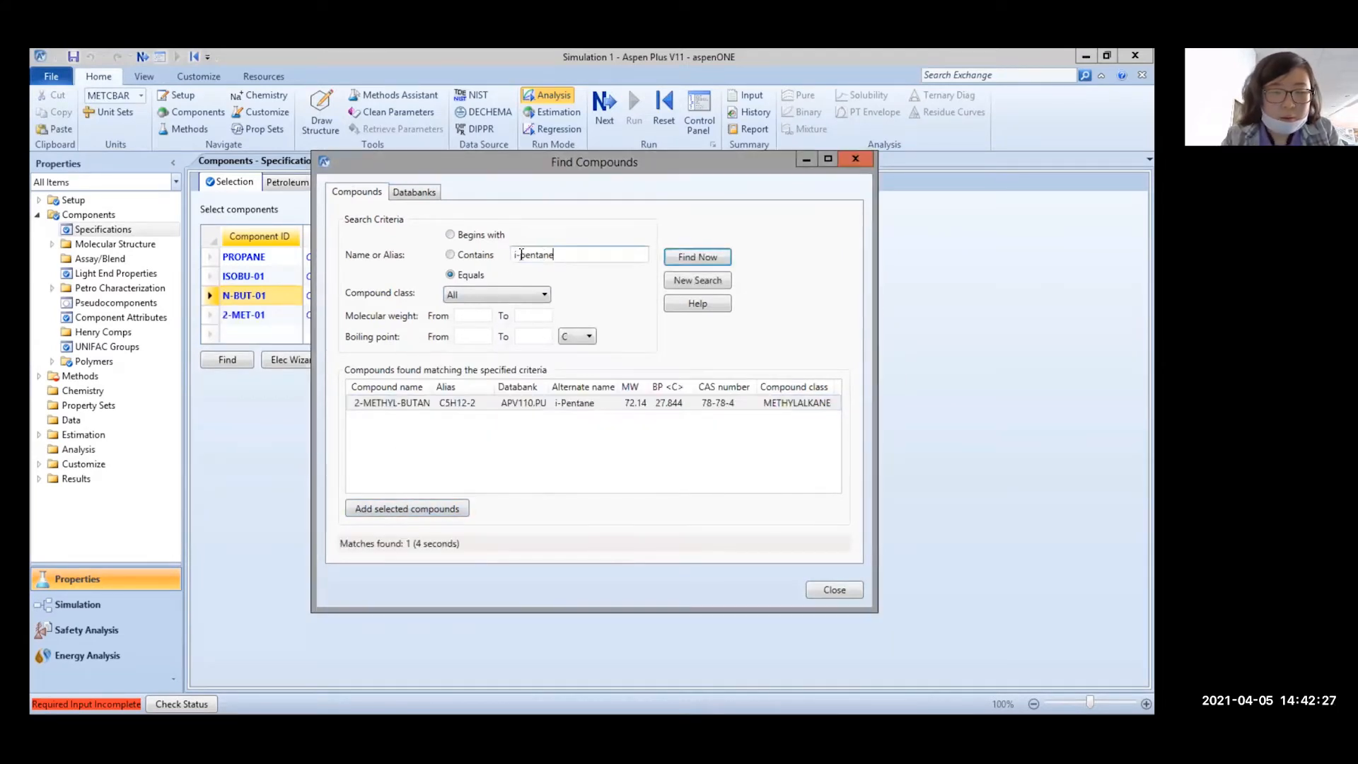
Search for n-pentane, add N-PENTANE as a new component, and close the search
click(526, 259)
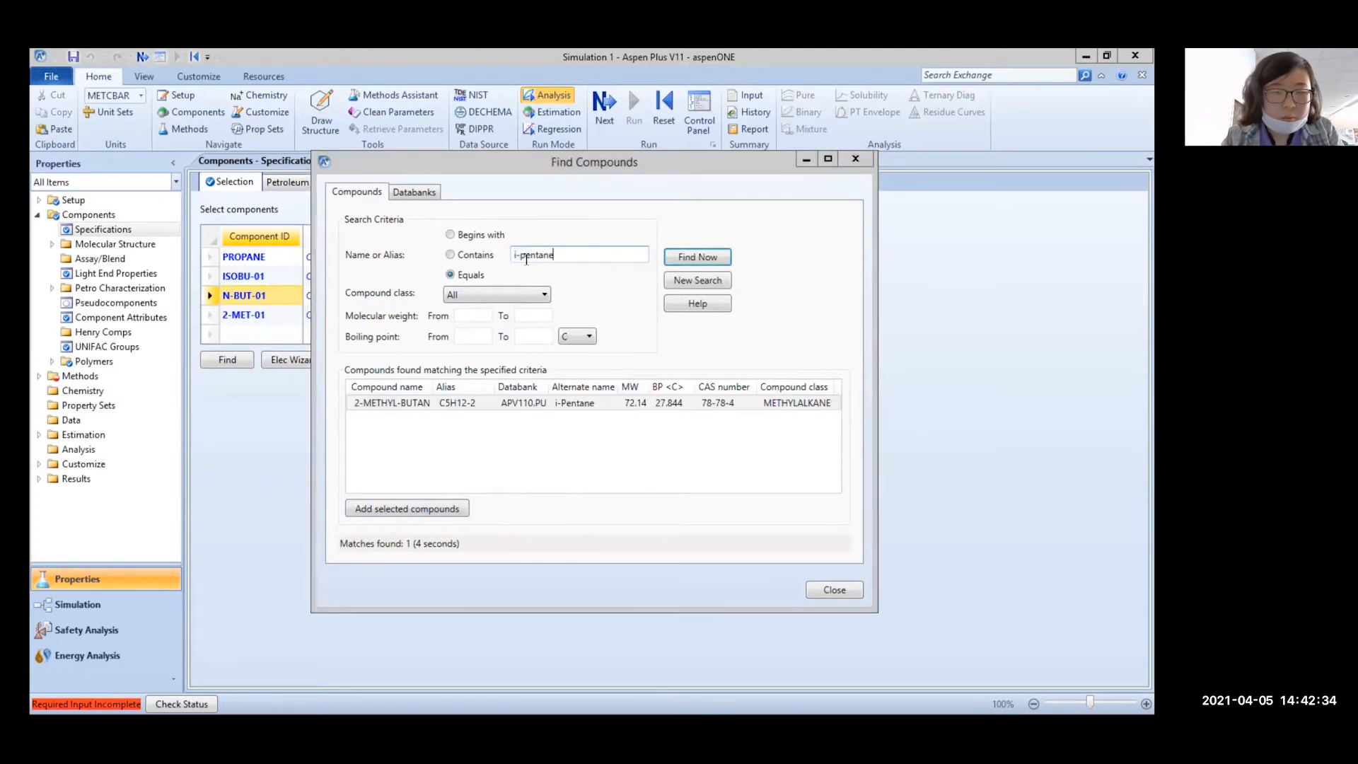
key(BackSpace)
text(n)
key(Return)
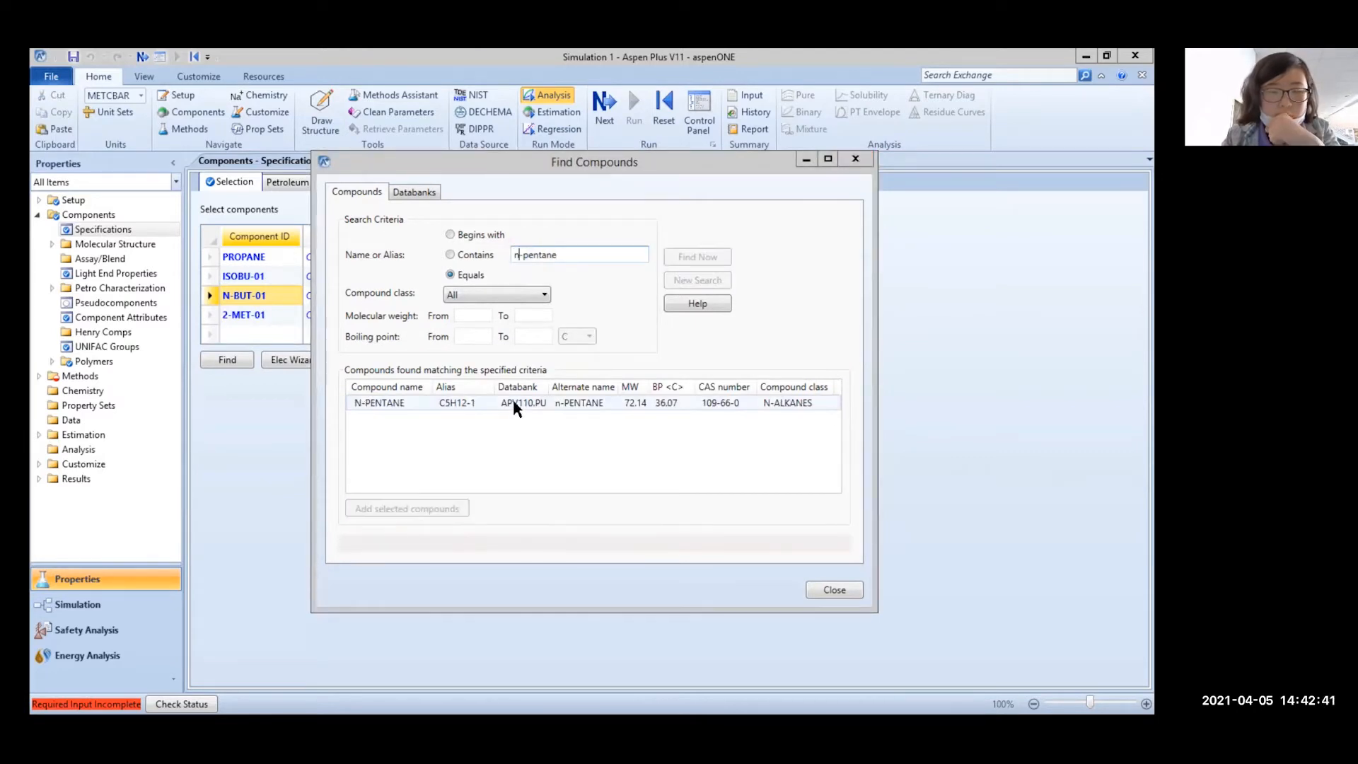
click(513, 403)
click(444, 511)
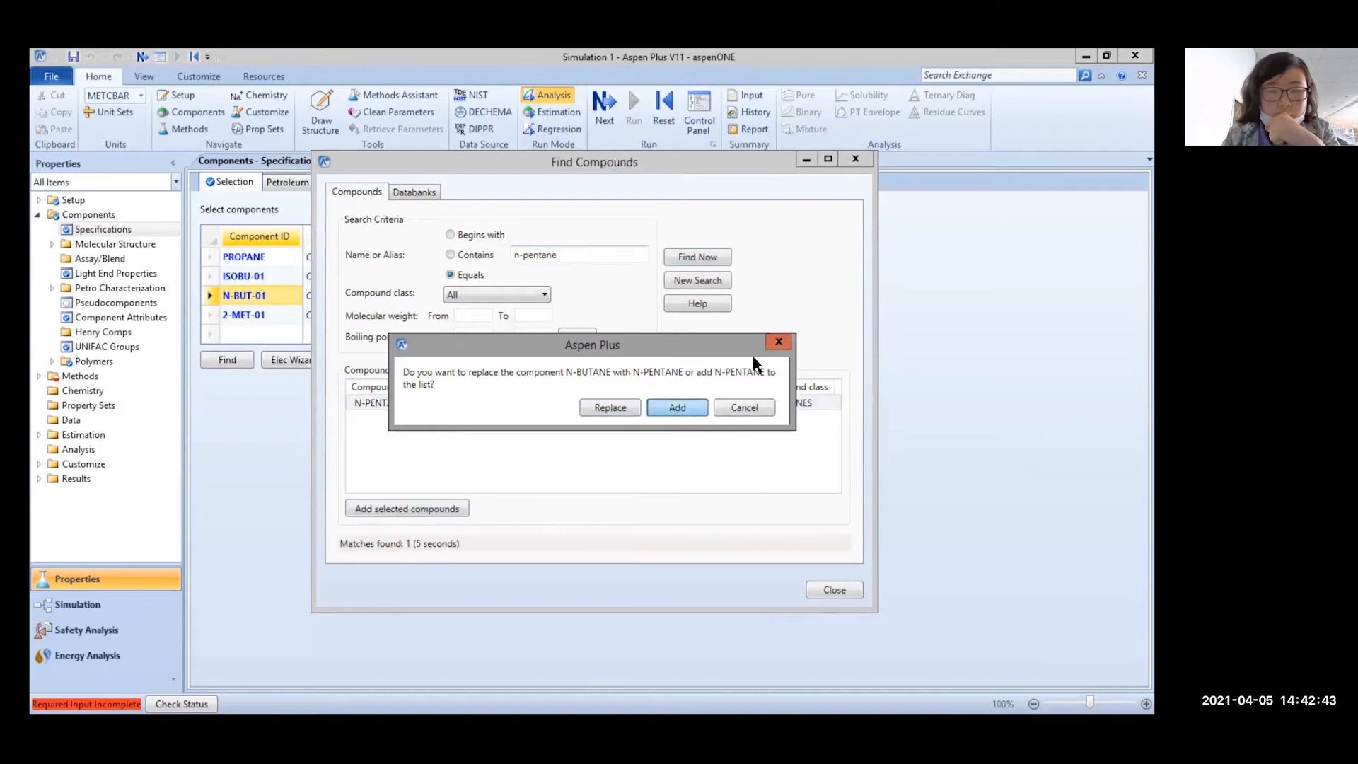
key(Return)
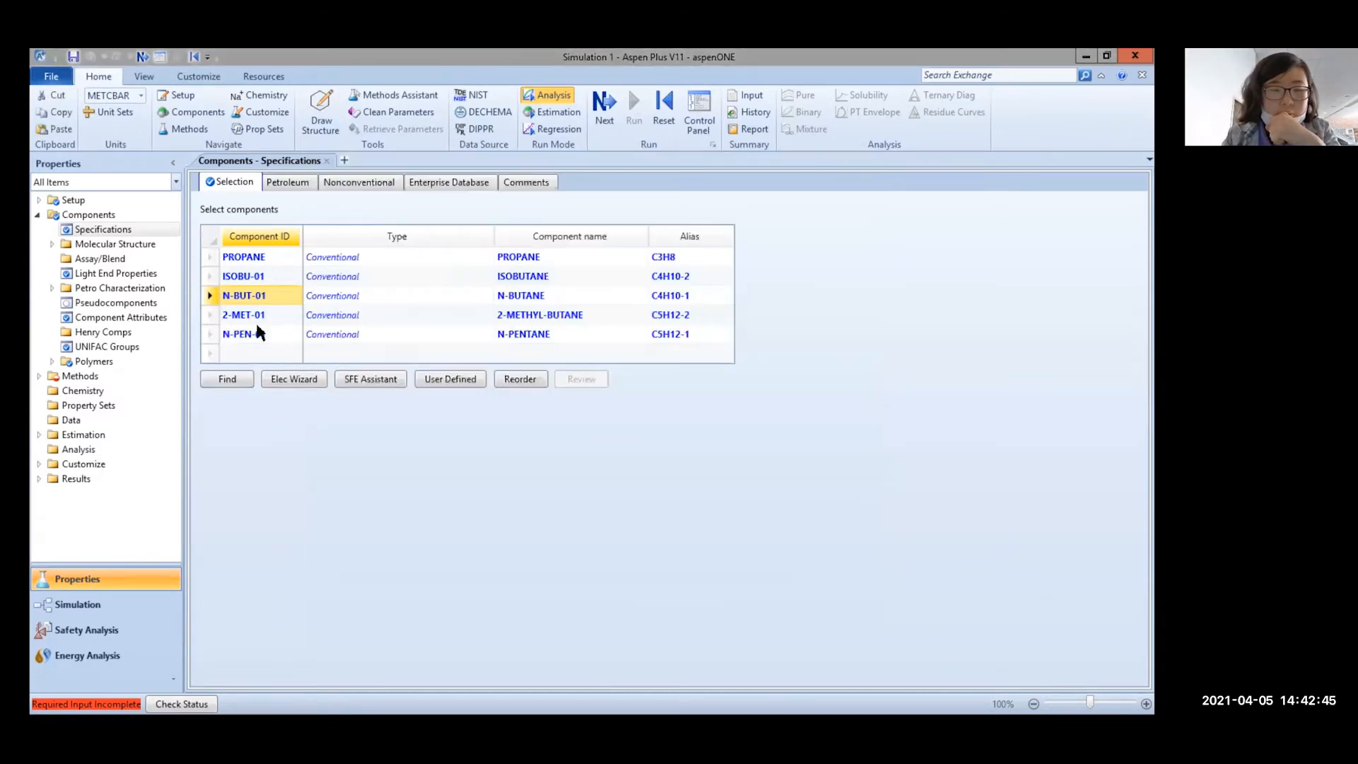
click(262, 333)
On Methods > Specifications, keep the COMMON filter, browse base methods, and open Aspen Plus Help
click(551, 317)
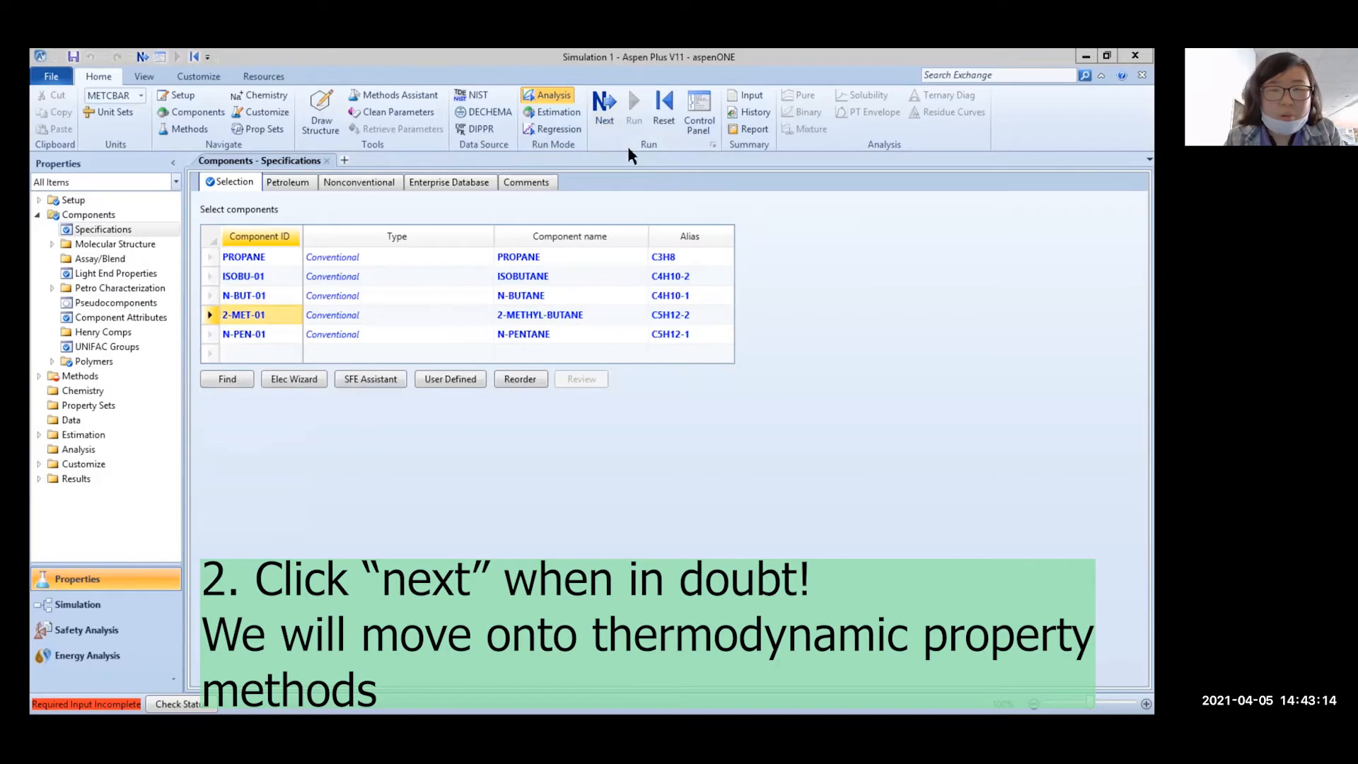
click(612, 120)
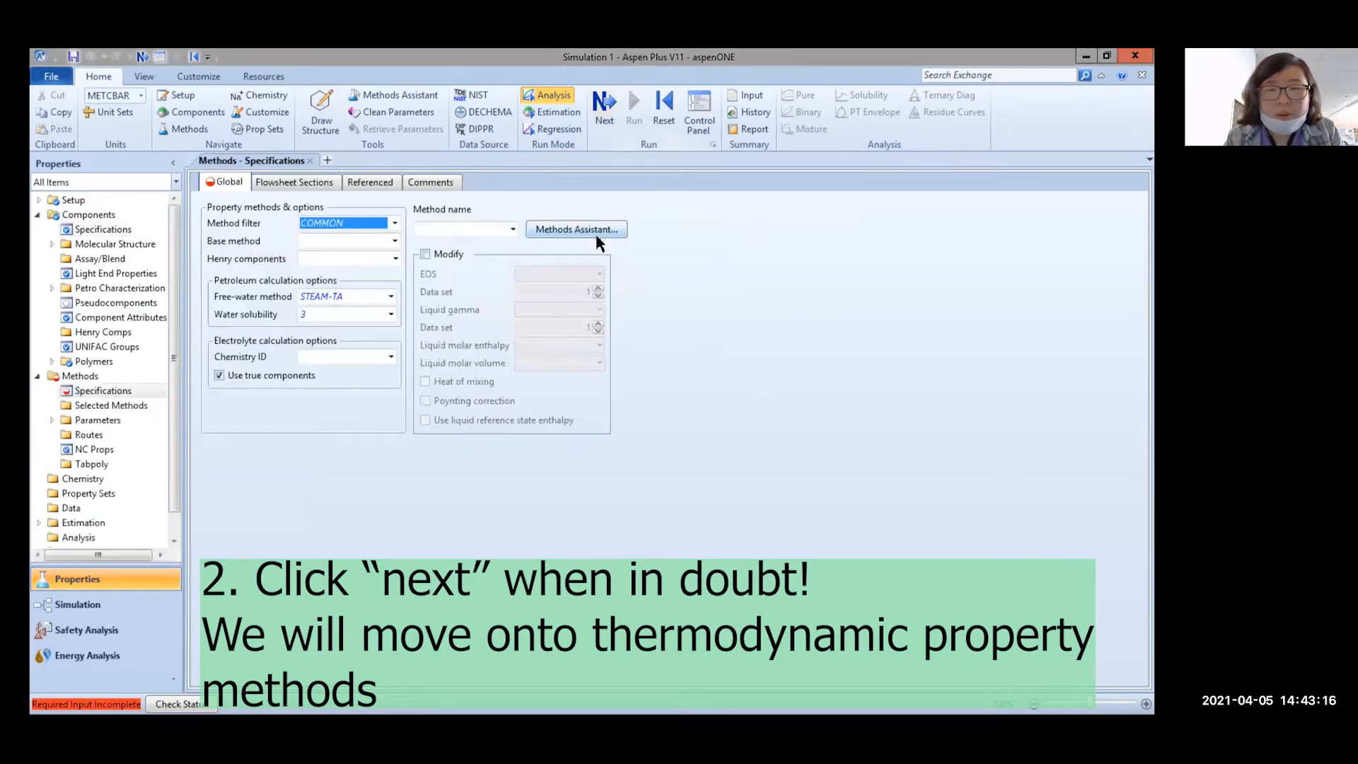
click(390, 224)
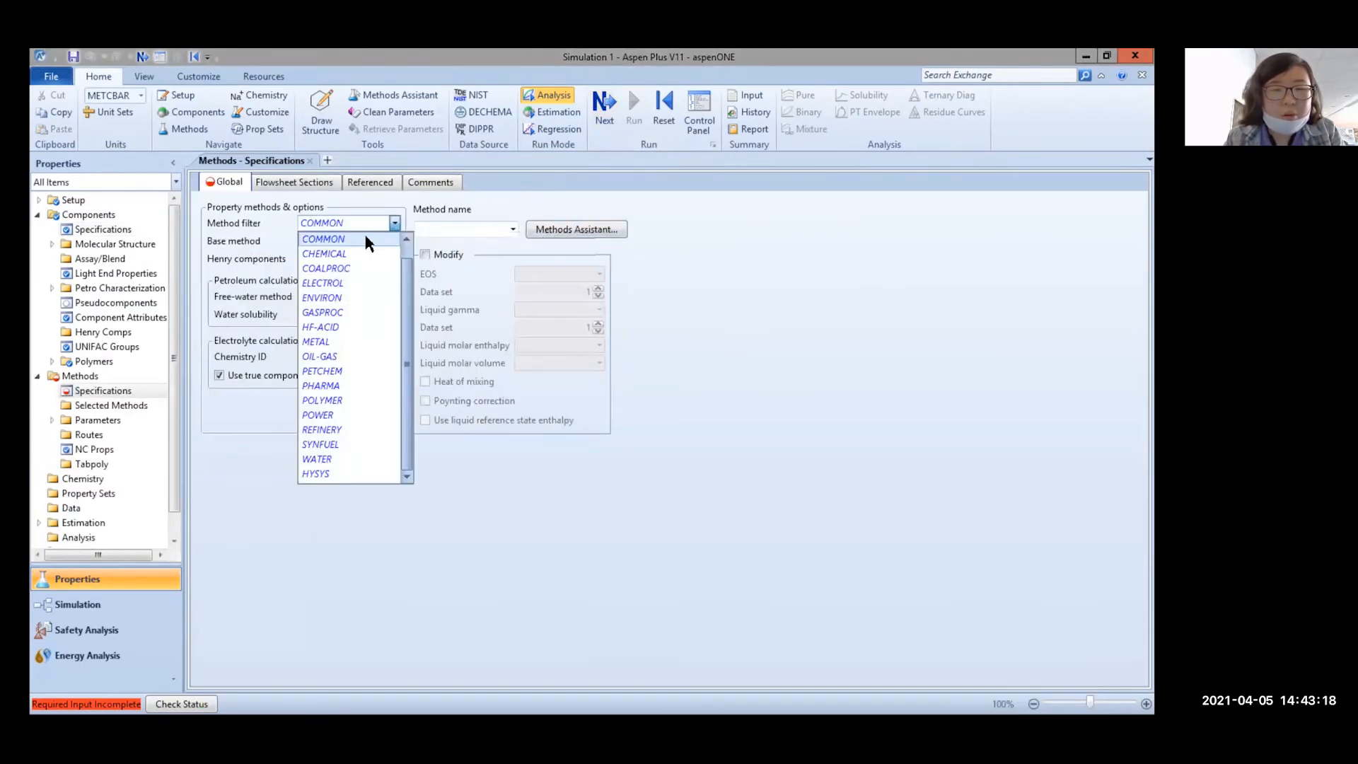
click(376, 235)
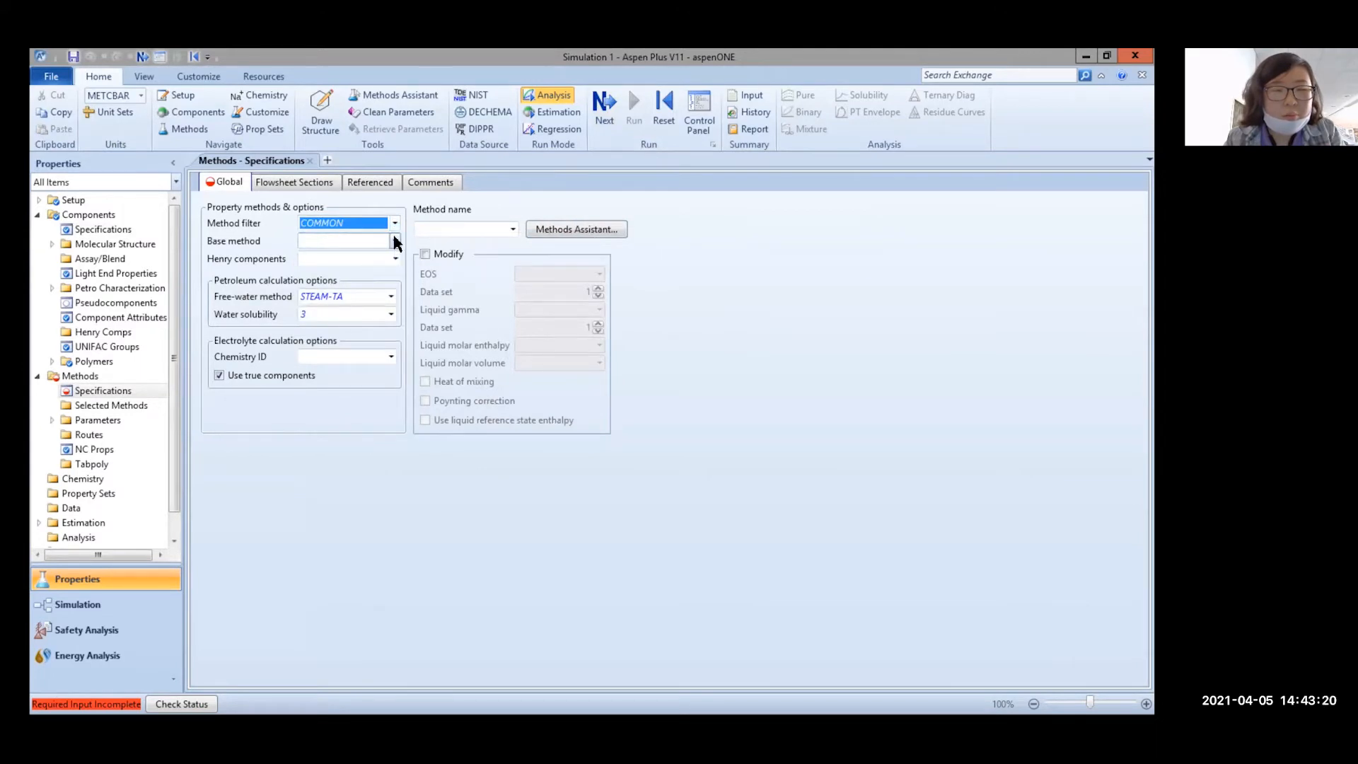
click(395, 242)
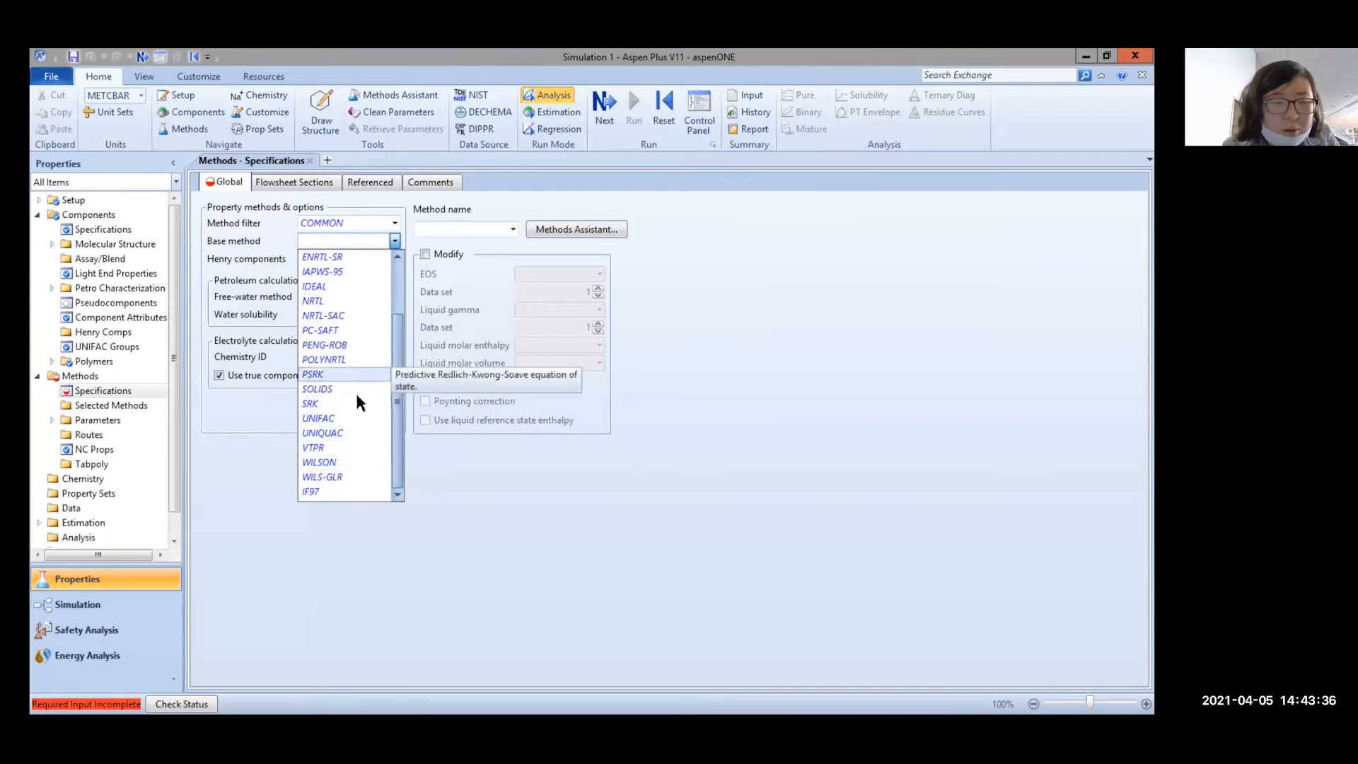
scroll(341, 357, up, 2)
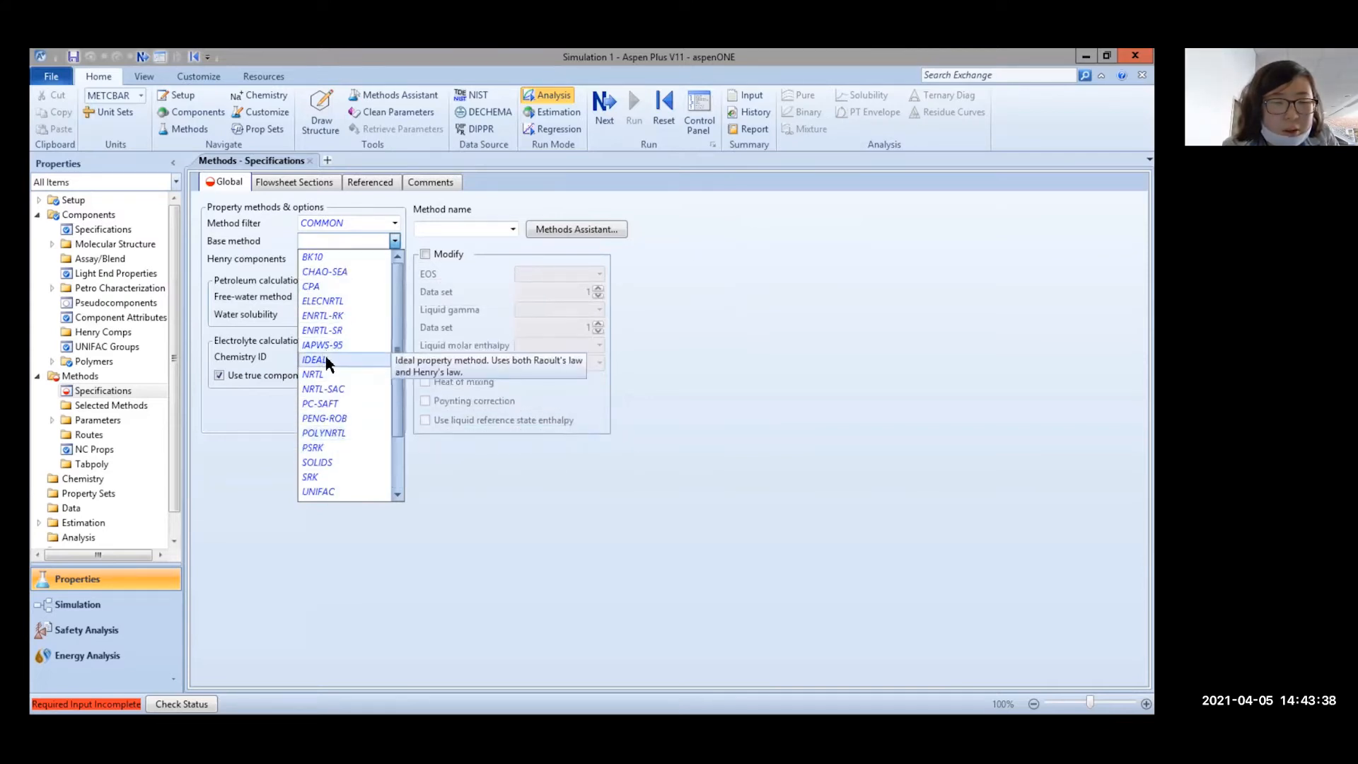
click(1122, 75)
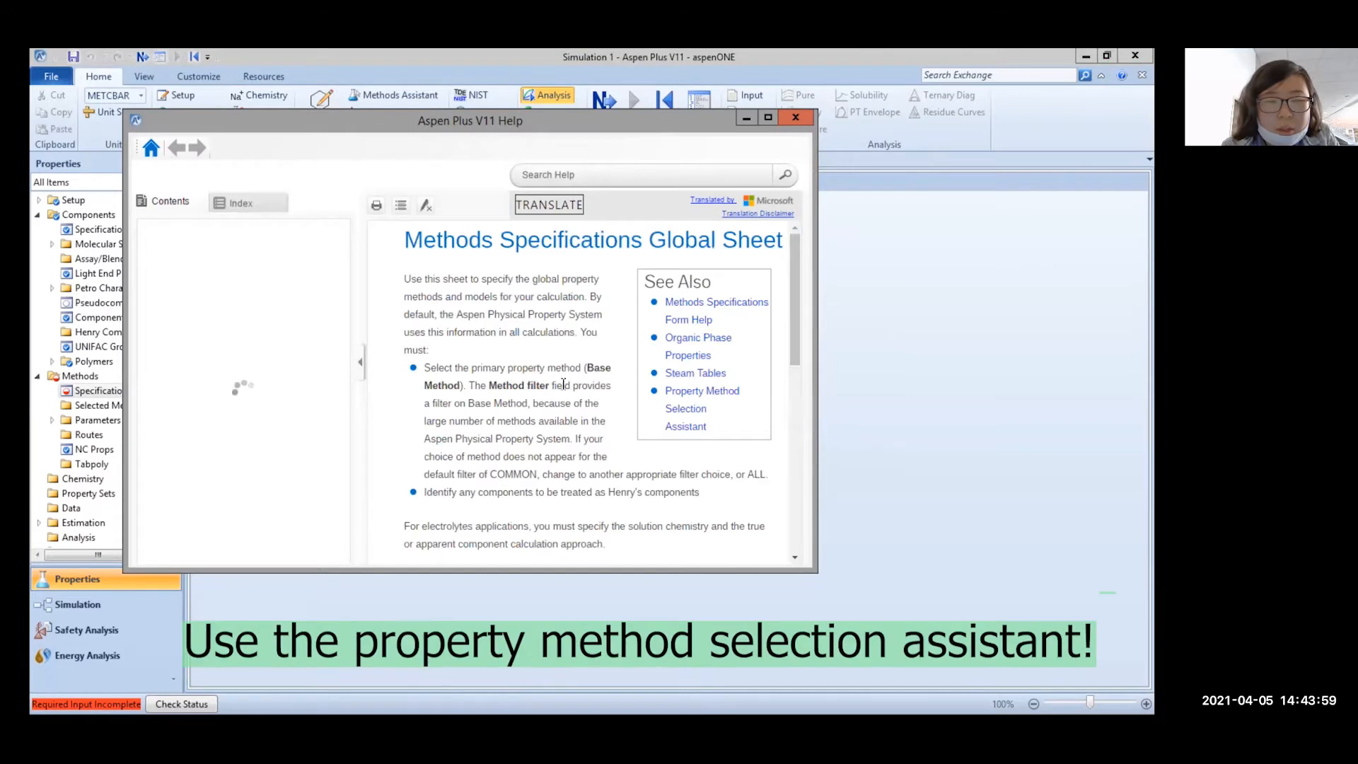
Run the Property Method Selection Assistant for hydrocarbon systems, noting PENG-ROB, SRK and LK-PLOCK, then close Help
click(701, 397)
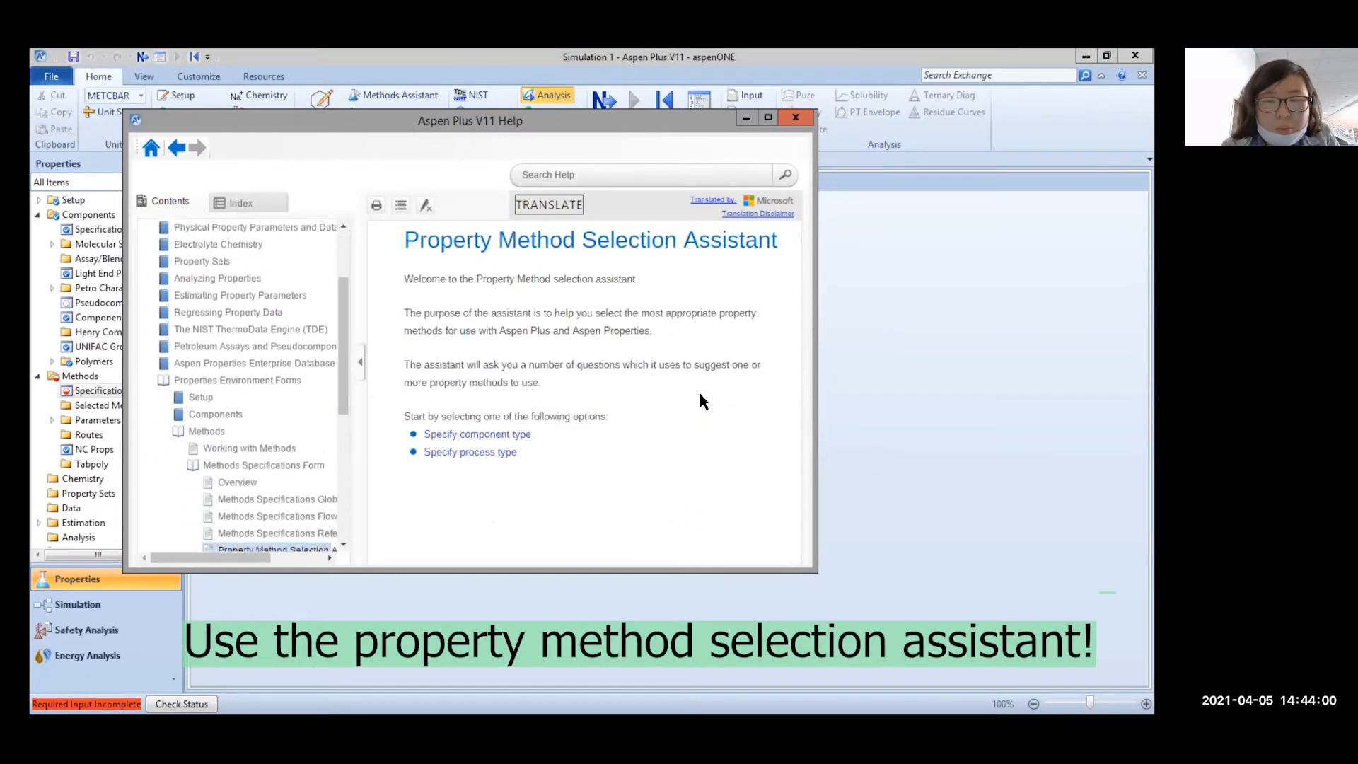
click(500, 435)
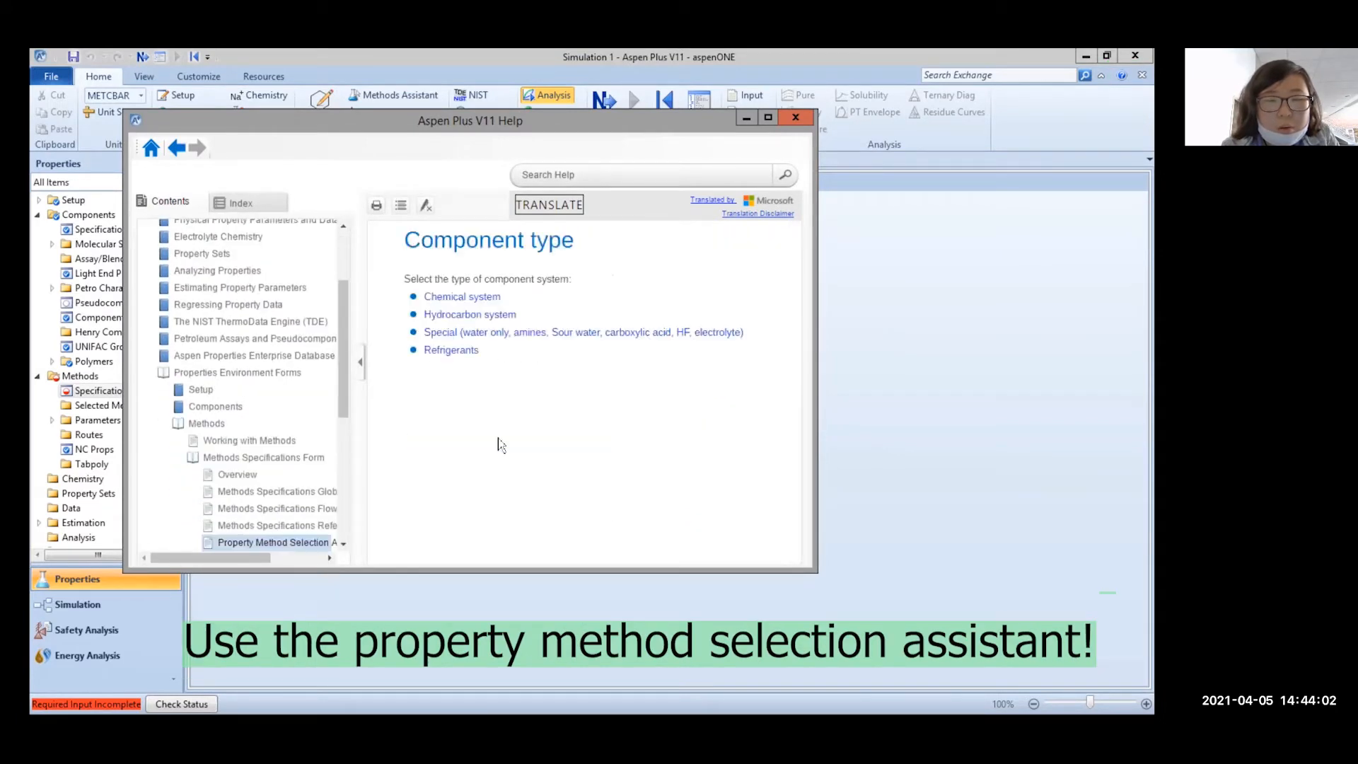
click(470, 314)
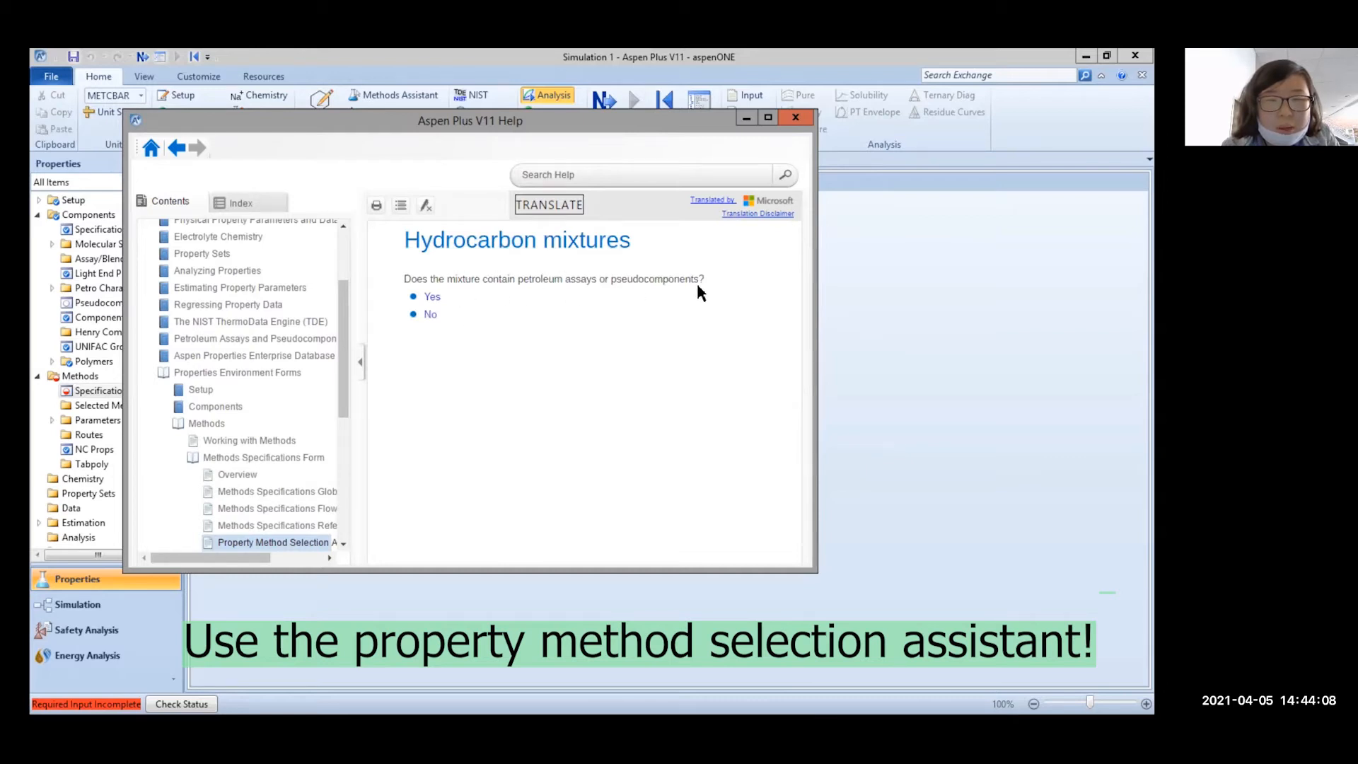
click(431, 315)
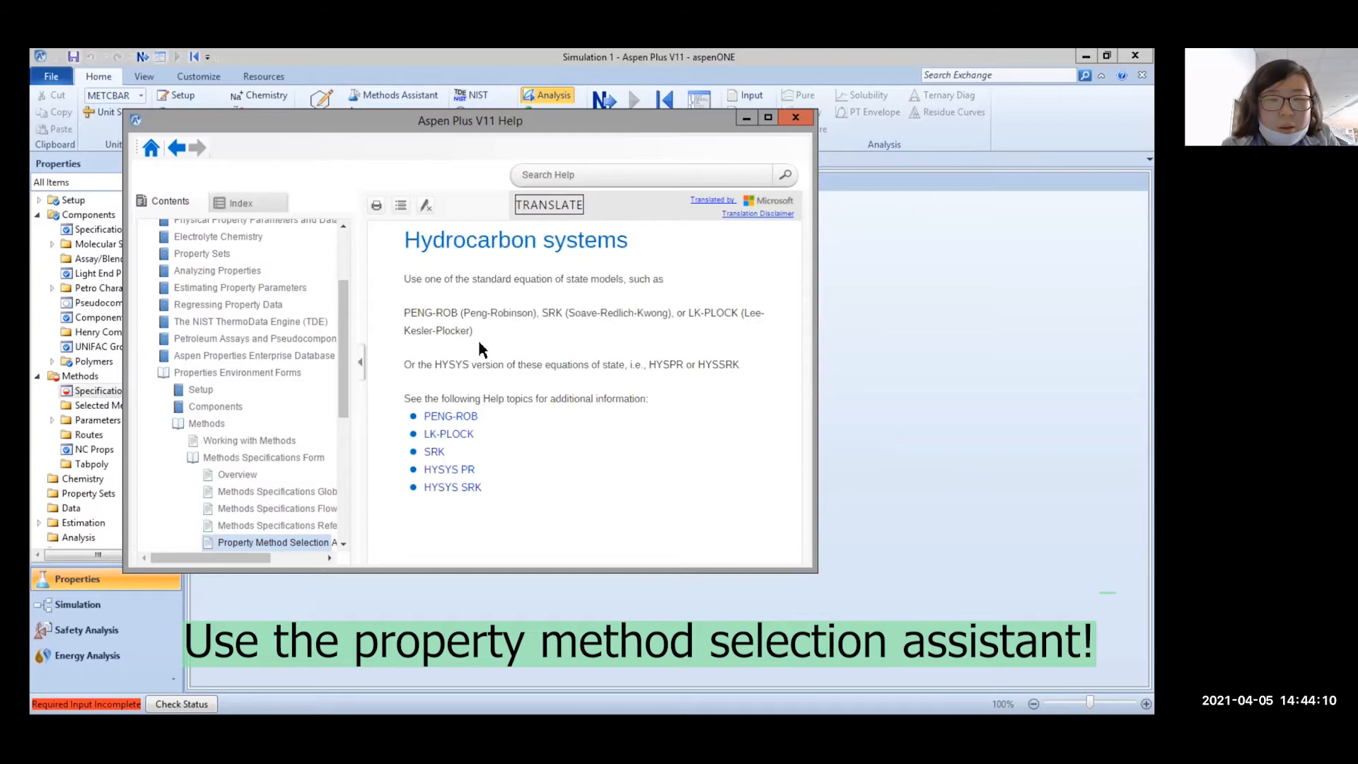
drag(403, 312, 509, 323)
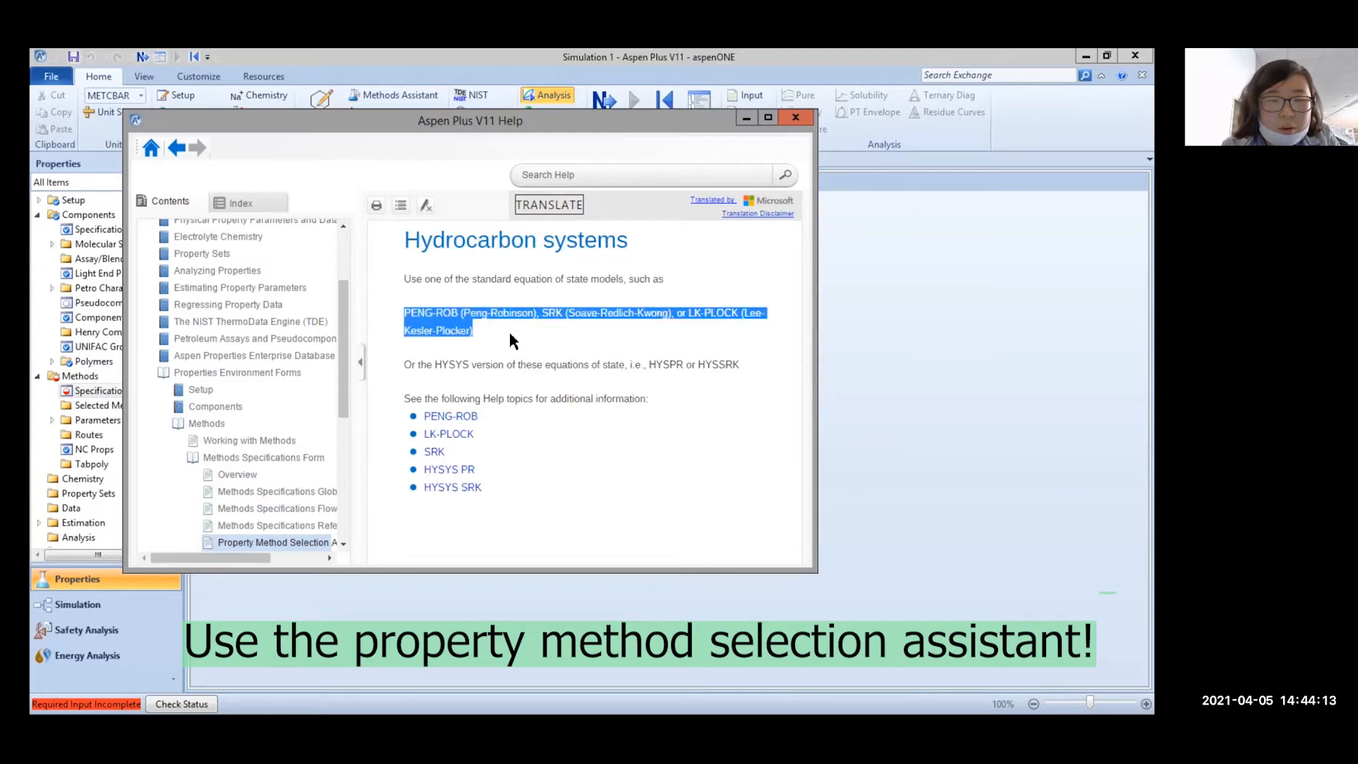
click(510, 332)
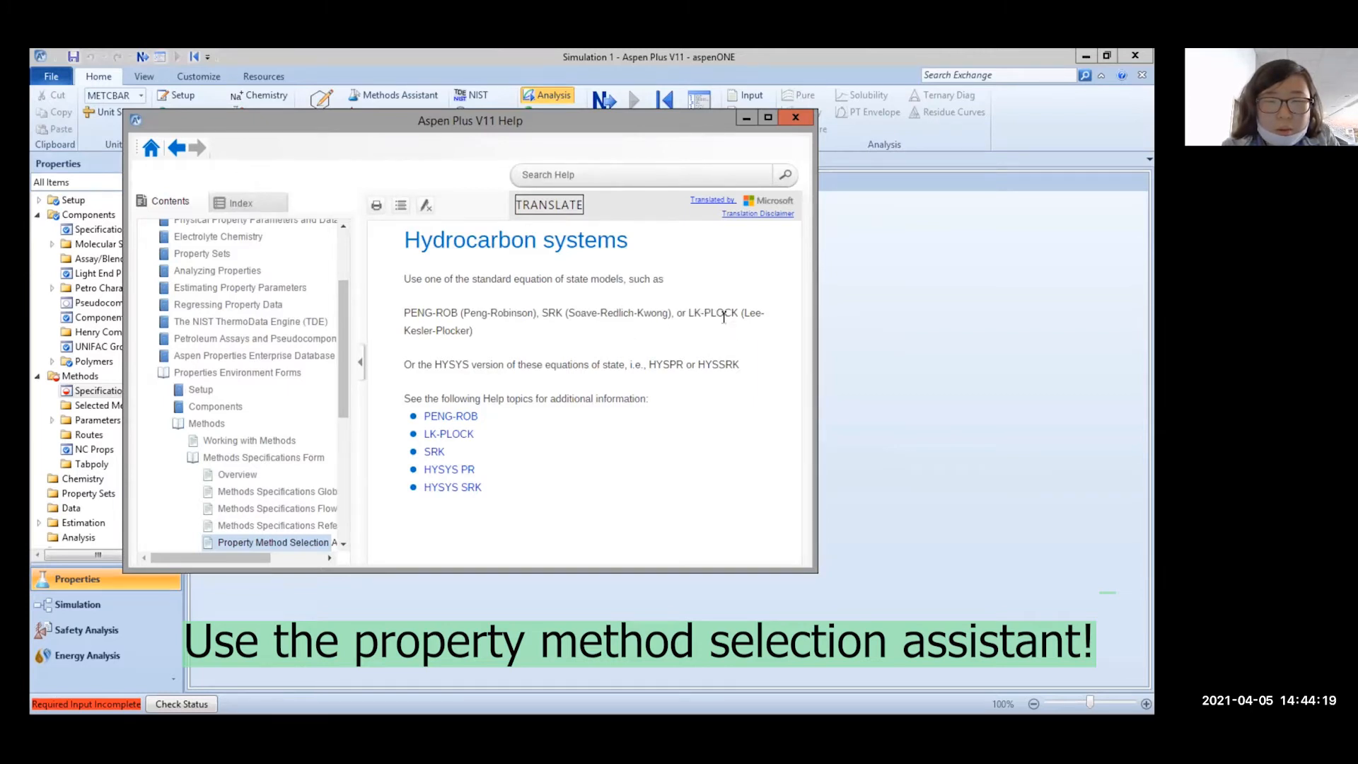
mouse_move(691, 313)
mouse_down()
mouse_move(701, 364)
mouse_move(700, 336)
mouse_up()
click(699, 352)
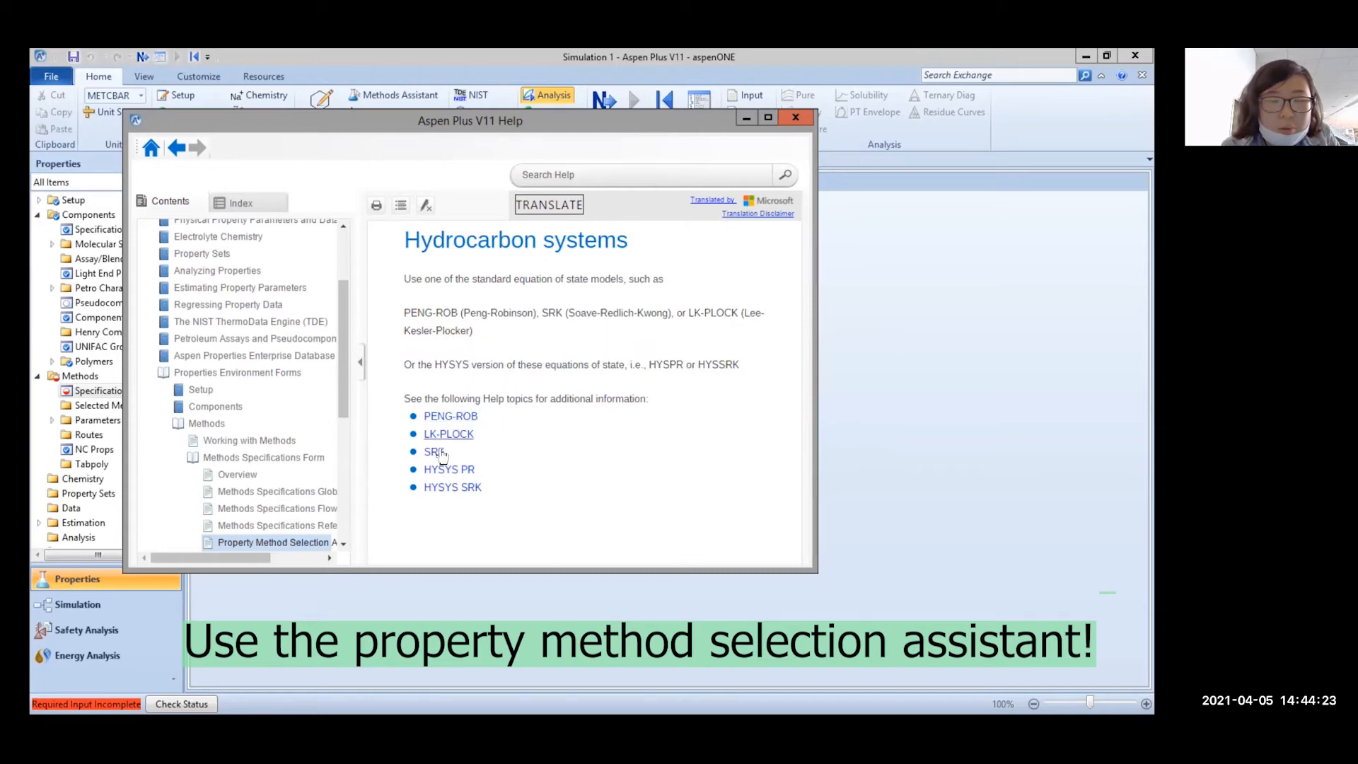
click(795, 118)
Choose SRK as the base method and advance to the SRKKIJ-1 binary interaction parameters
click(394, 241)
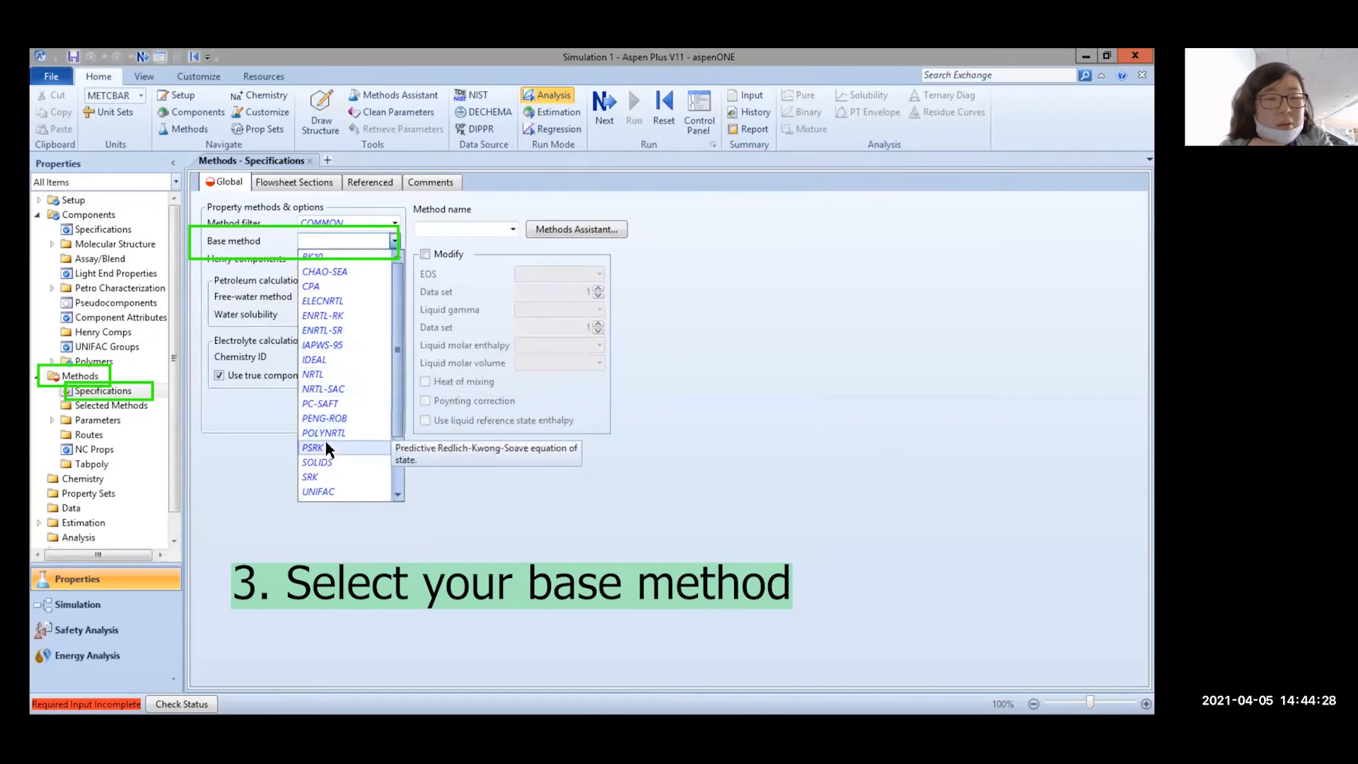
click(318, 477)
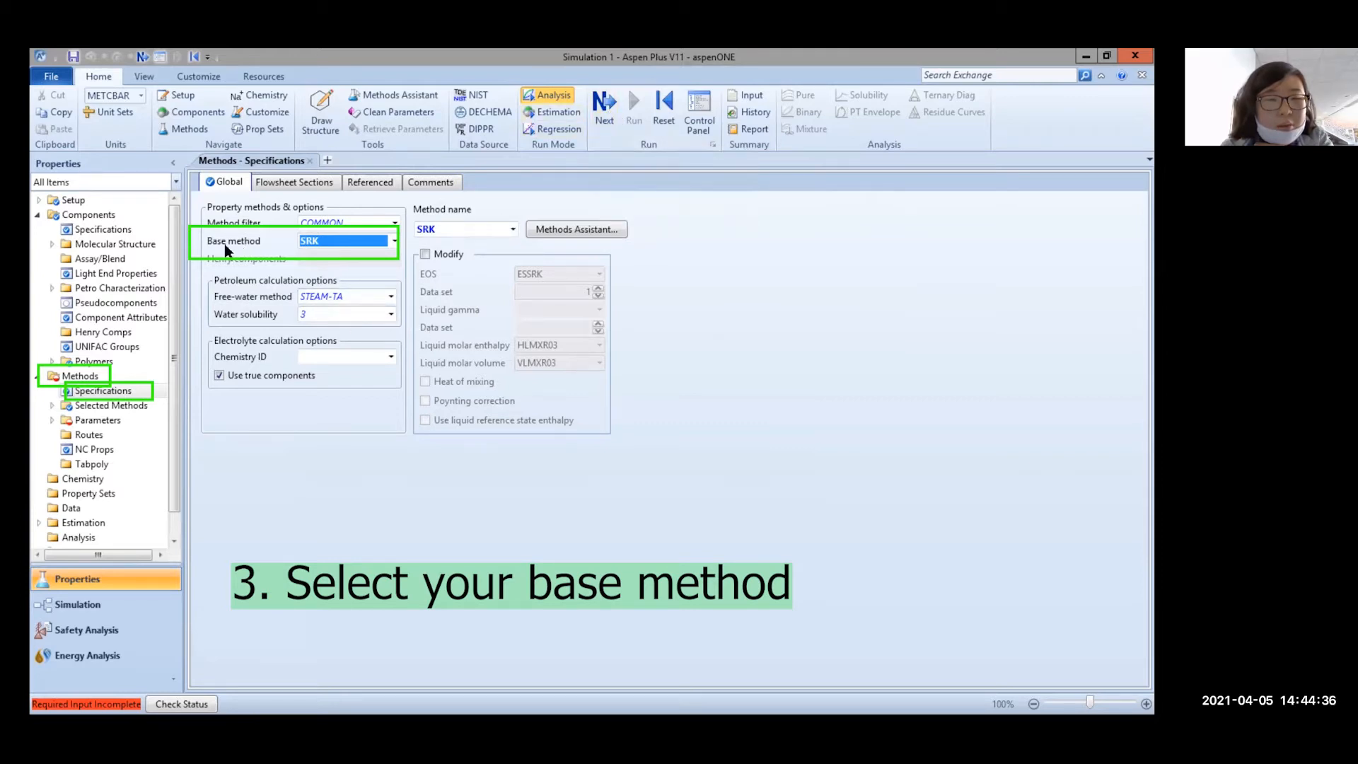
click(600, 117)
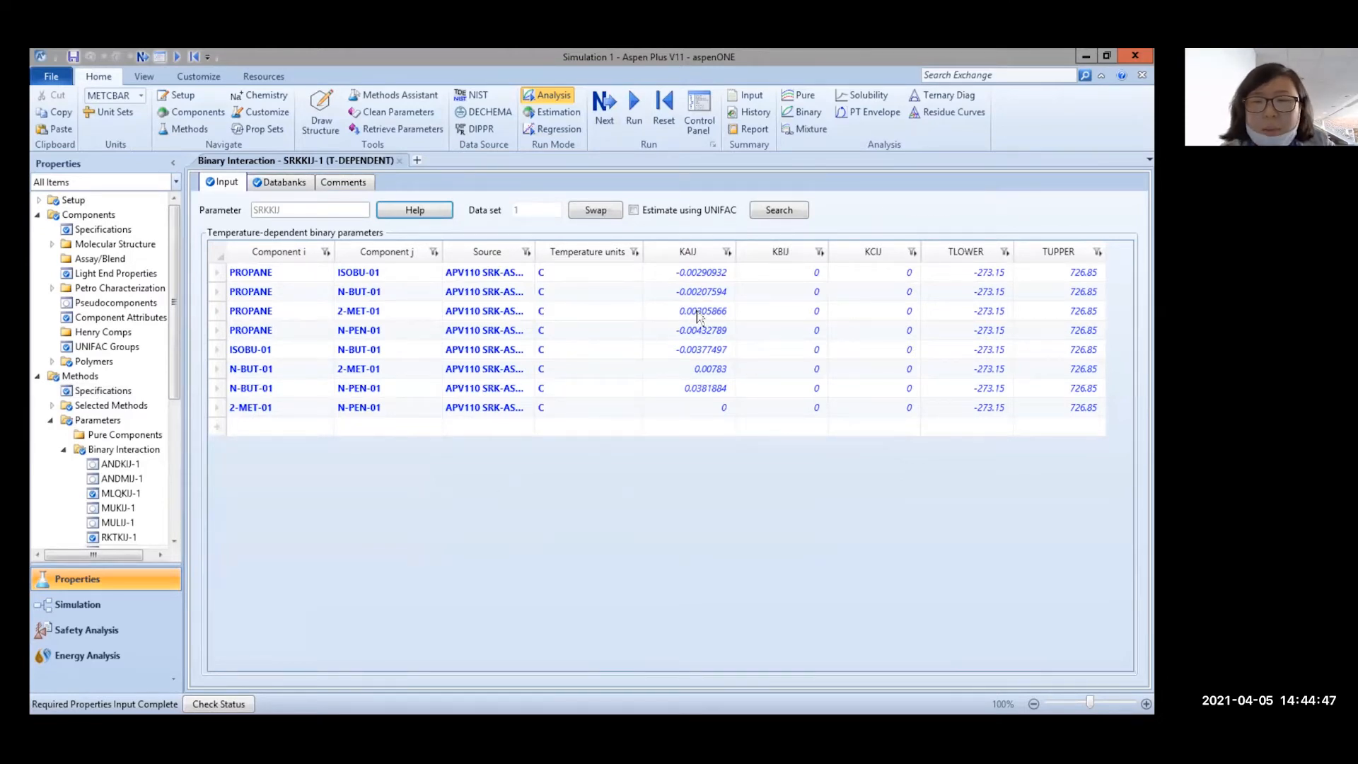
Inspect the PROPANE/ISOBU-01 and PROPANE/N-BUT-01 KAIJ values in the SRKKIJ-1 table
click(716, 273)
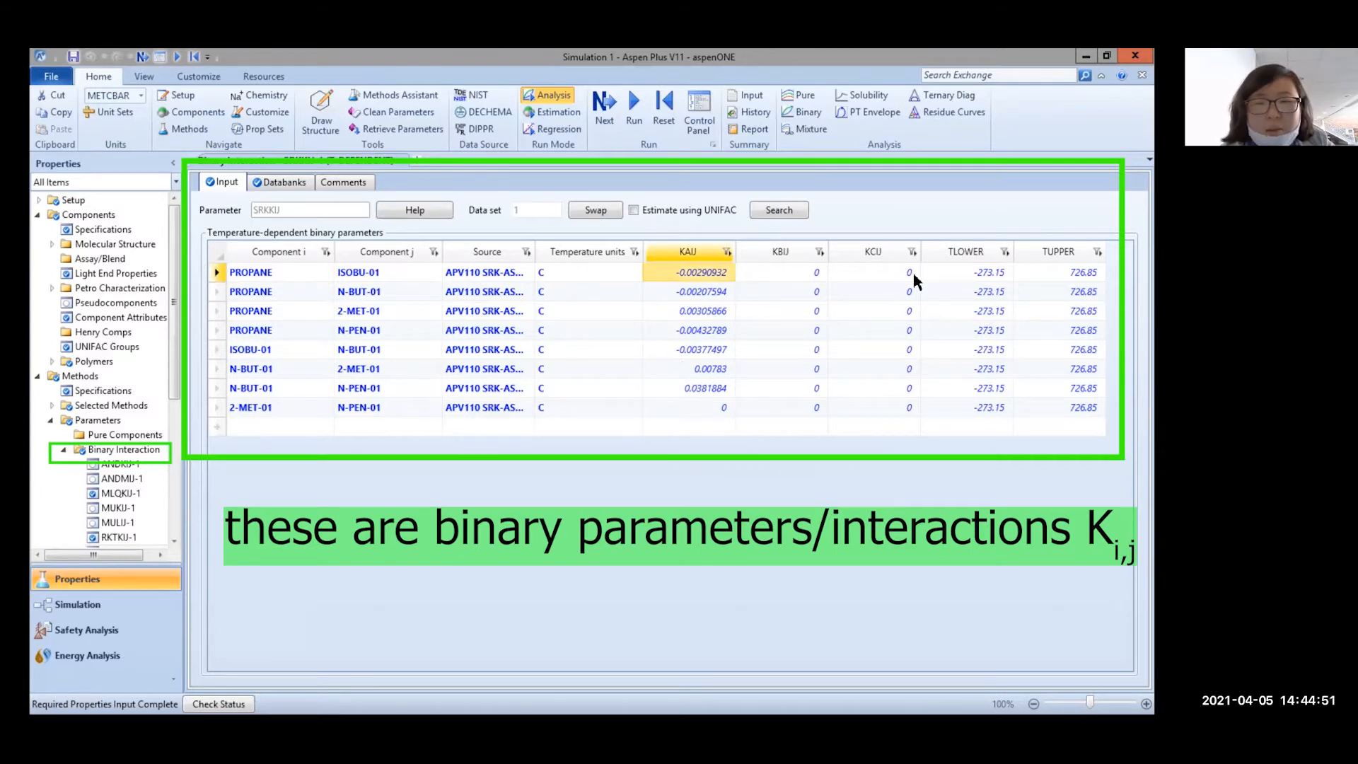
click(702, 292)
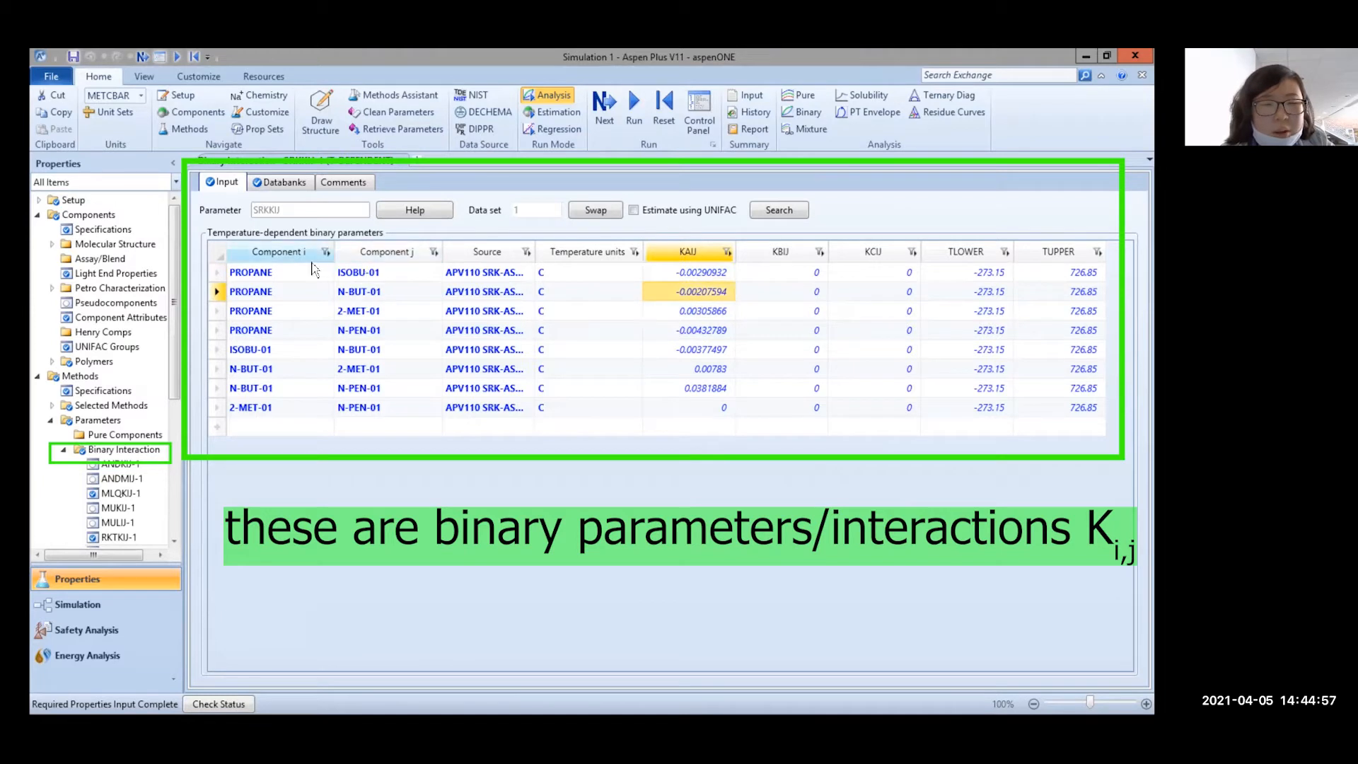
click(699, 273)
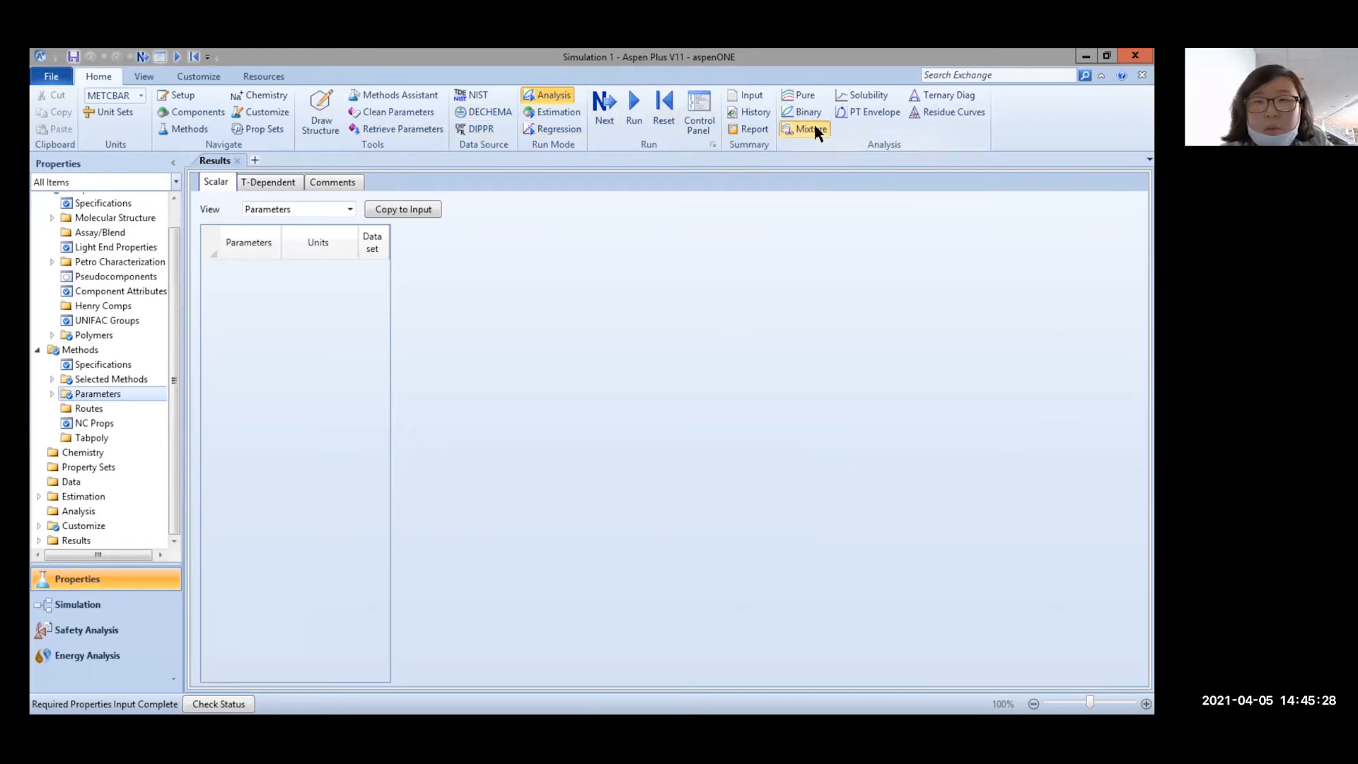
Create mixture analysis MIX-1 with PROPANE as its first component
click(815, 128)
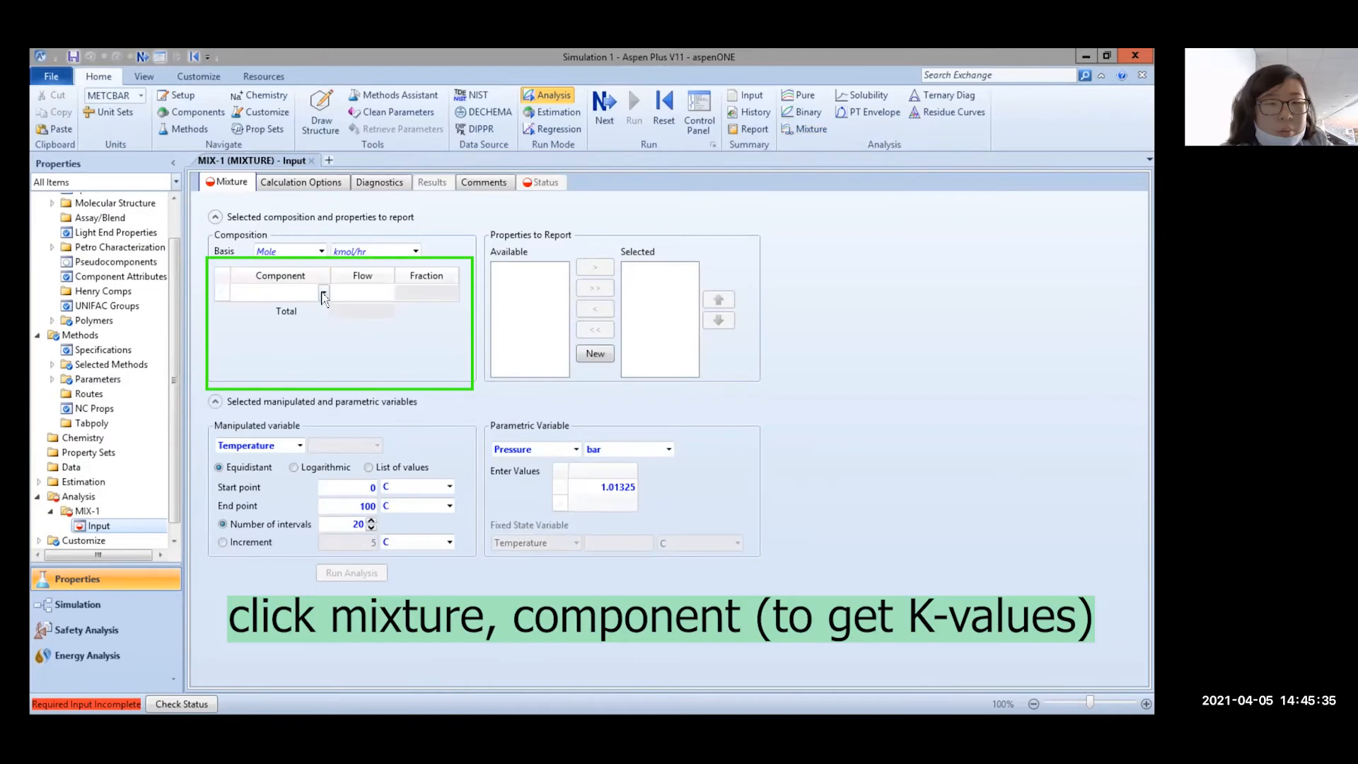
click(324, 292)
click(302, 309)
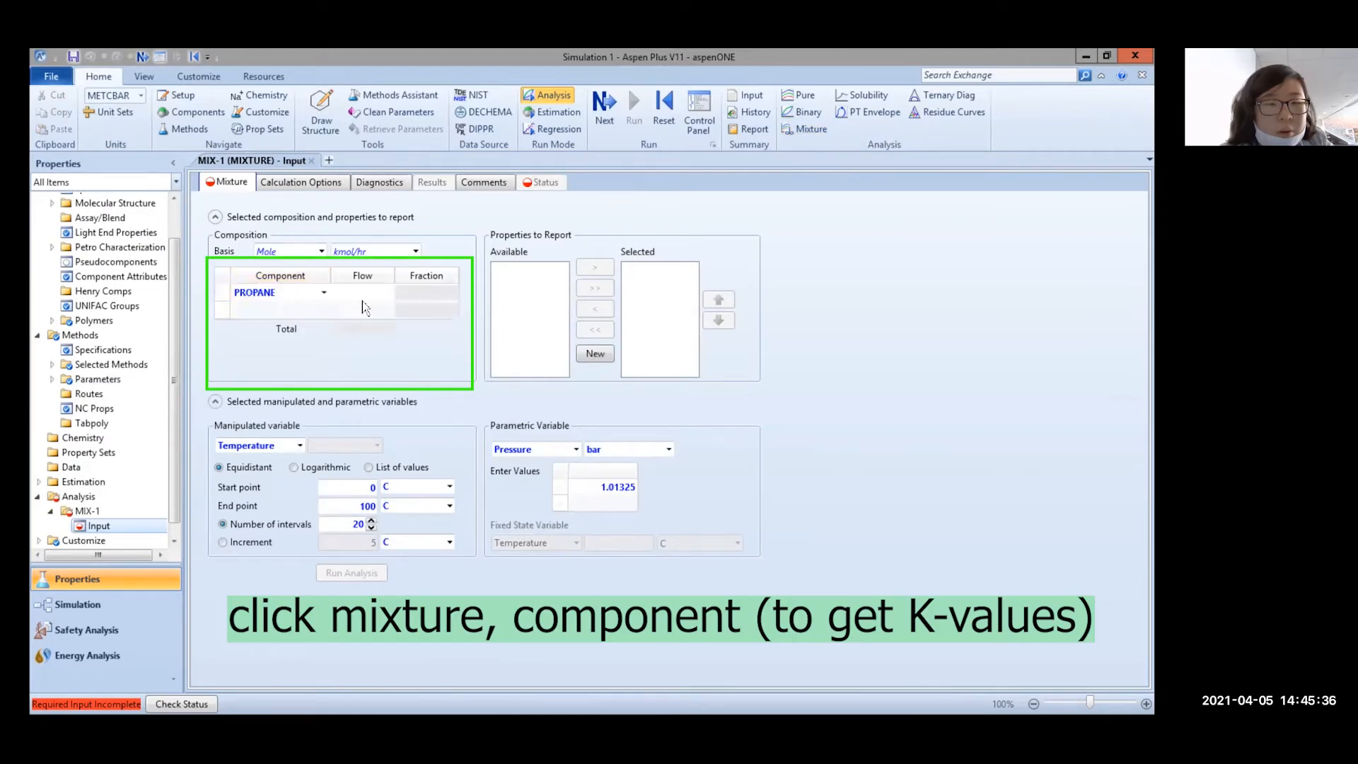
click(384, 292)
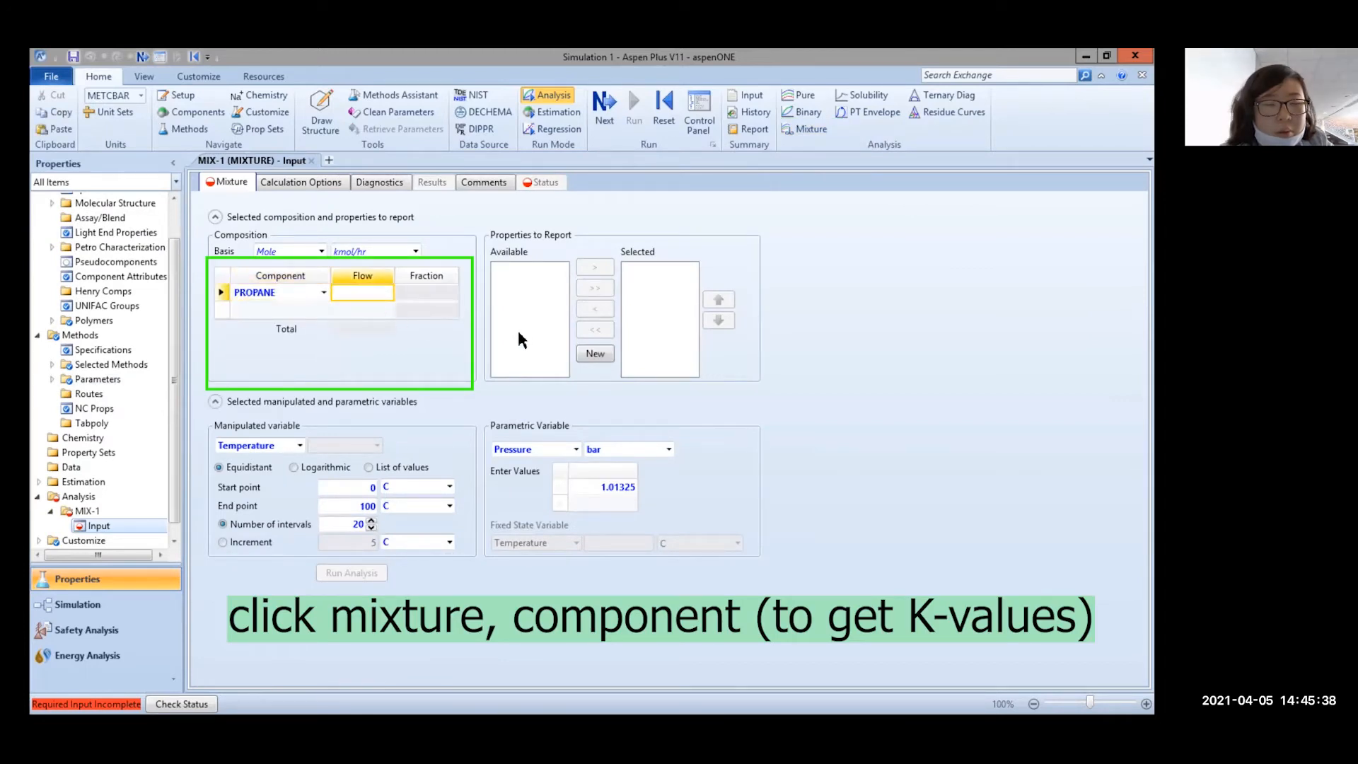
click(547, 298)
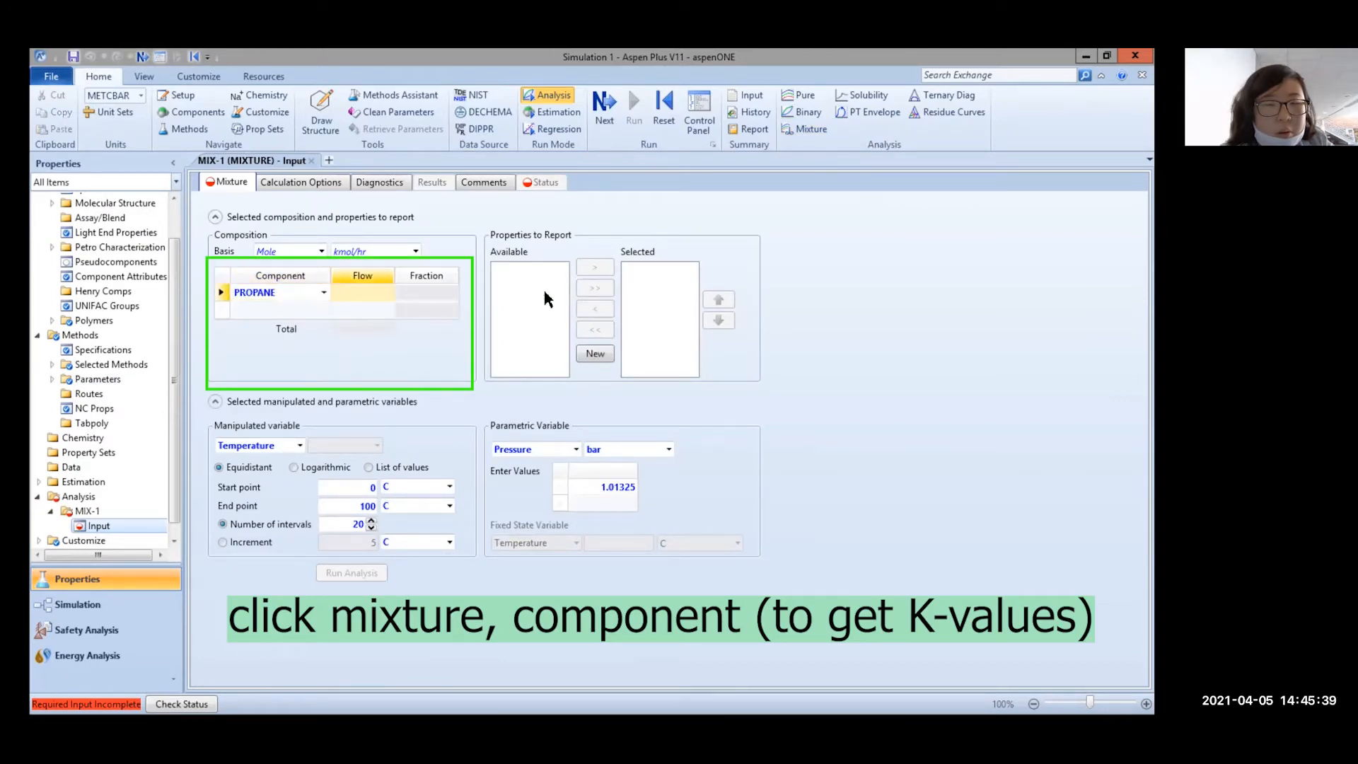
Add a new property set PS-1 to report, keeping the default name
click(597, 353)
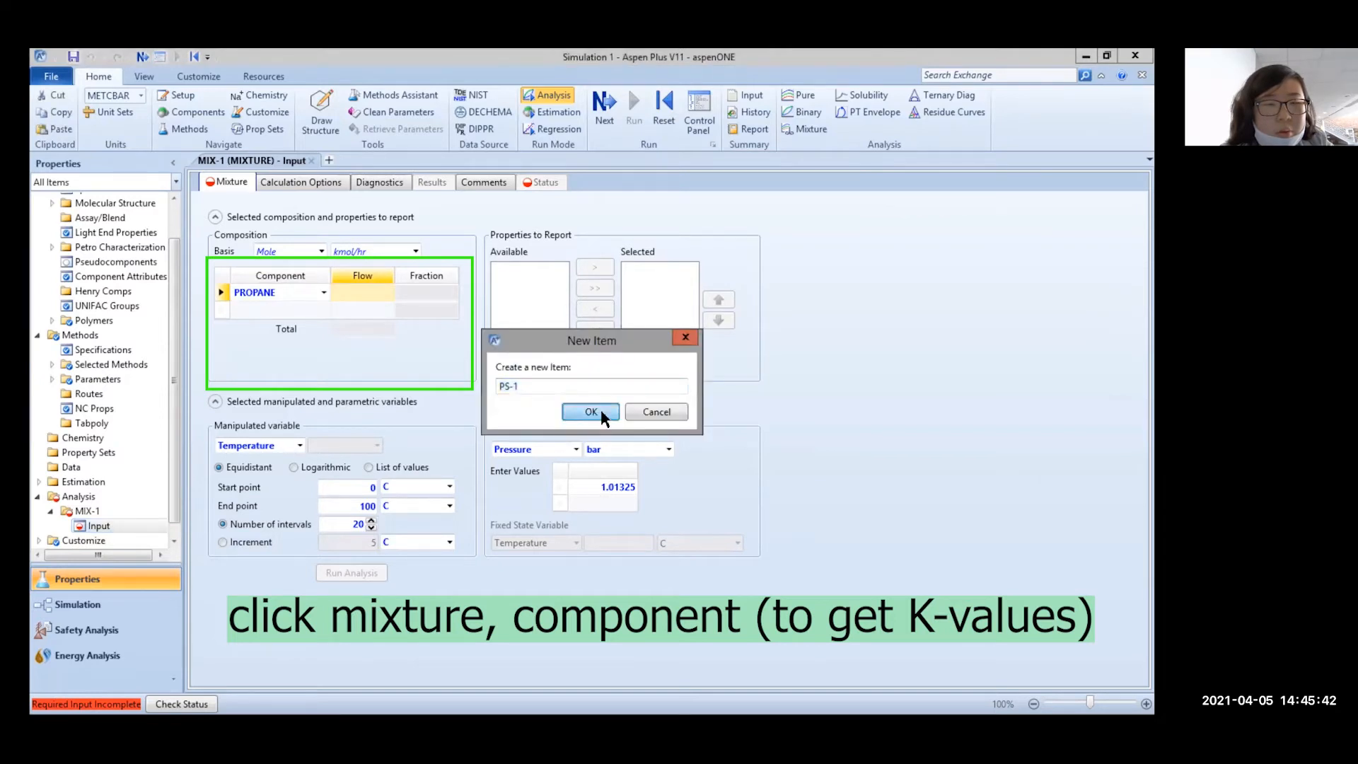
click(600, 409)
click(920, 155)
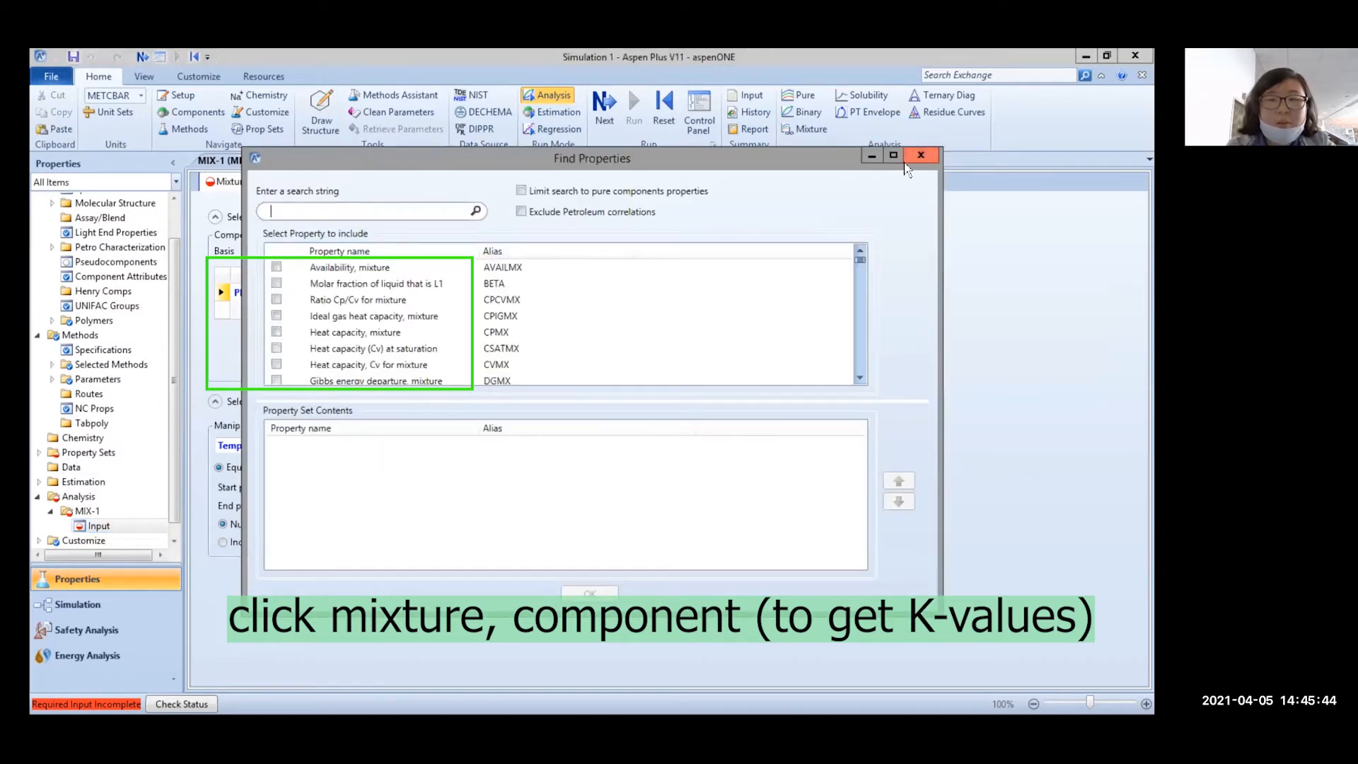
Add ISOBU-01, N-BUT-01, 2-MET-01 and N-PEN-01 as components and set flow units to lbmol/hr
click(323, 311)
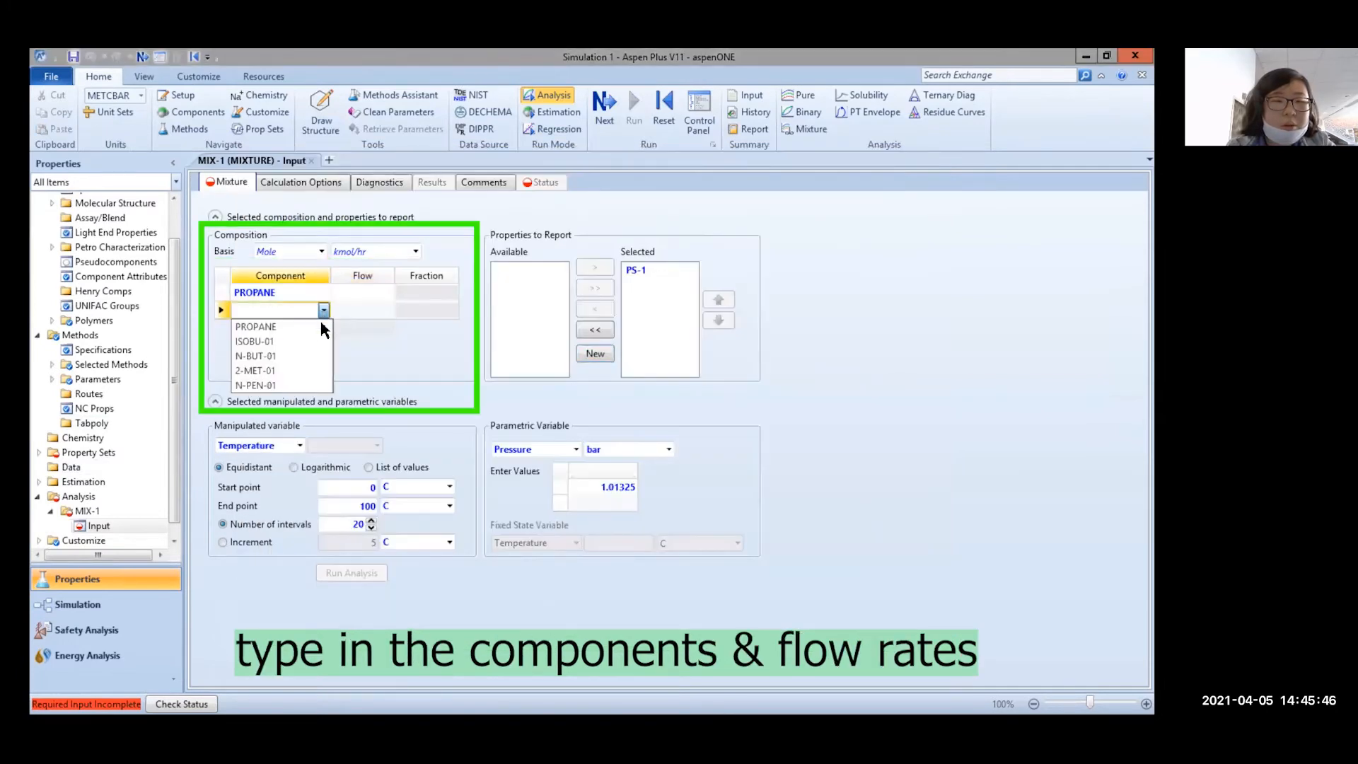
click(308, 340)
click(324, 328)
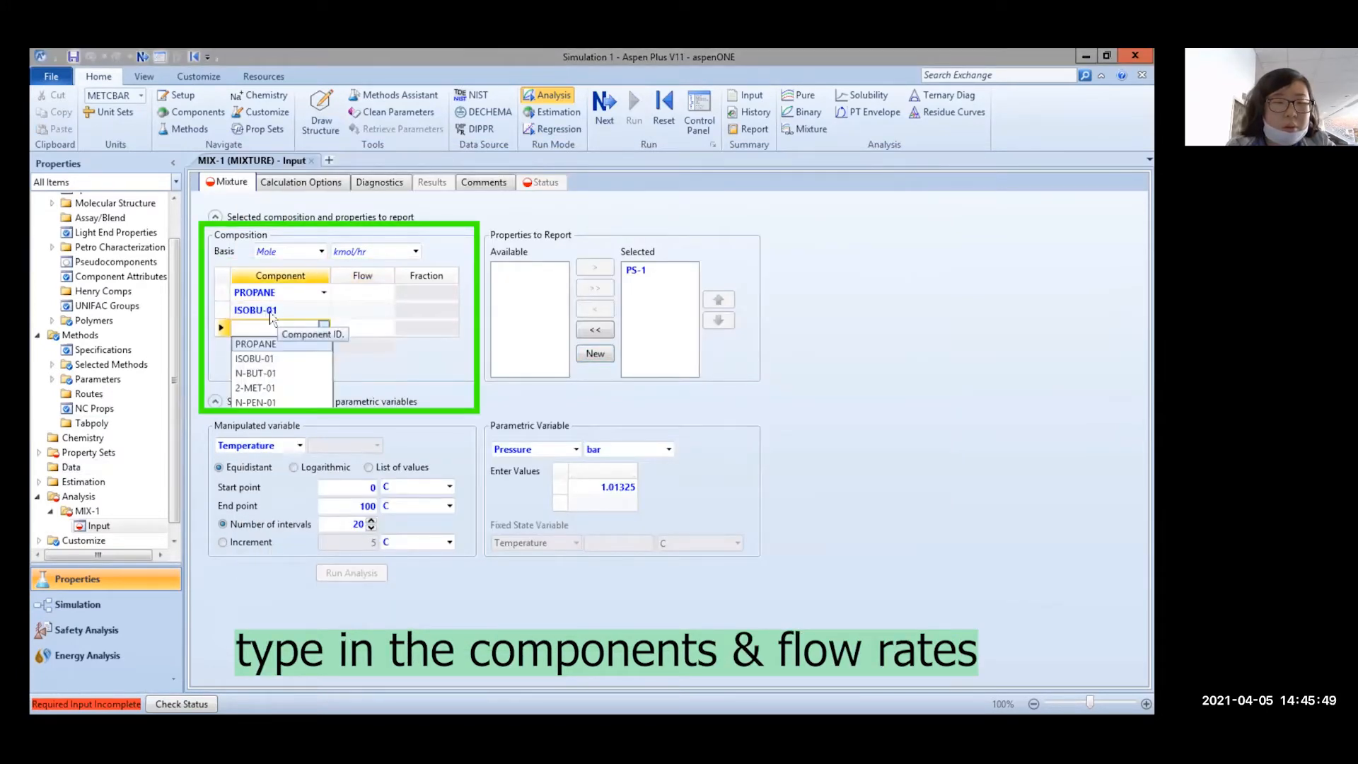
click(257, 373)
click(323, 346)
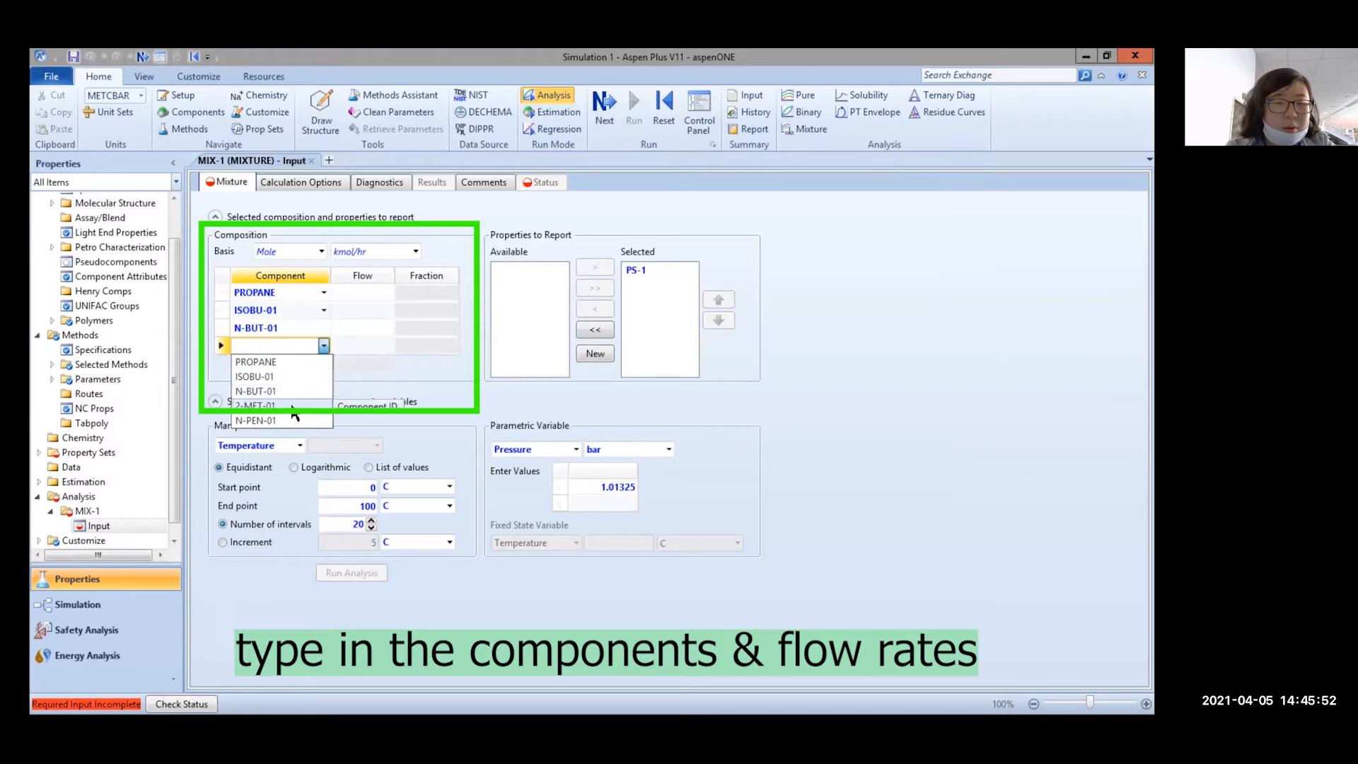
click(291, 406)
click(323, 364)
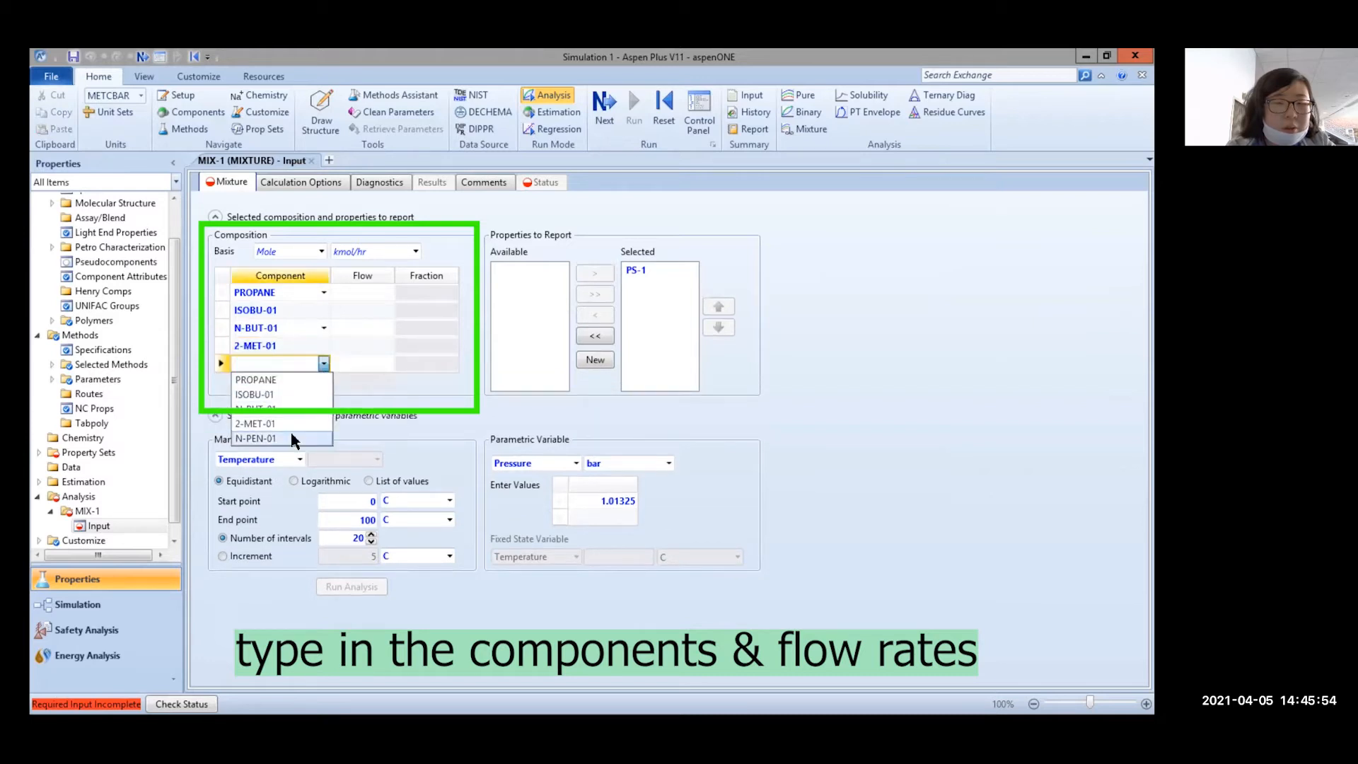
click(292, 440)
click(416, 251)
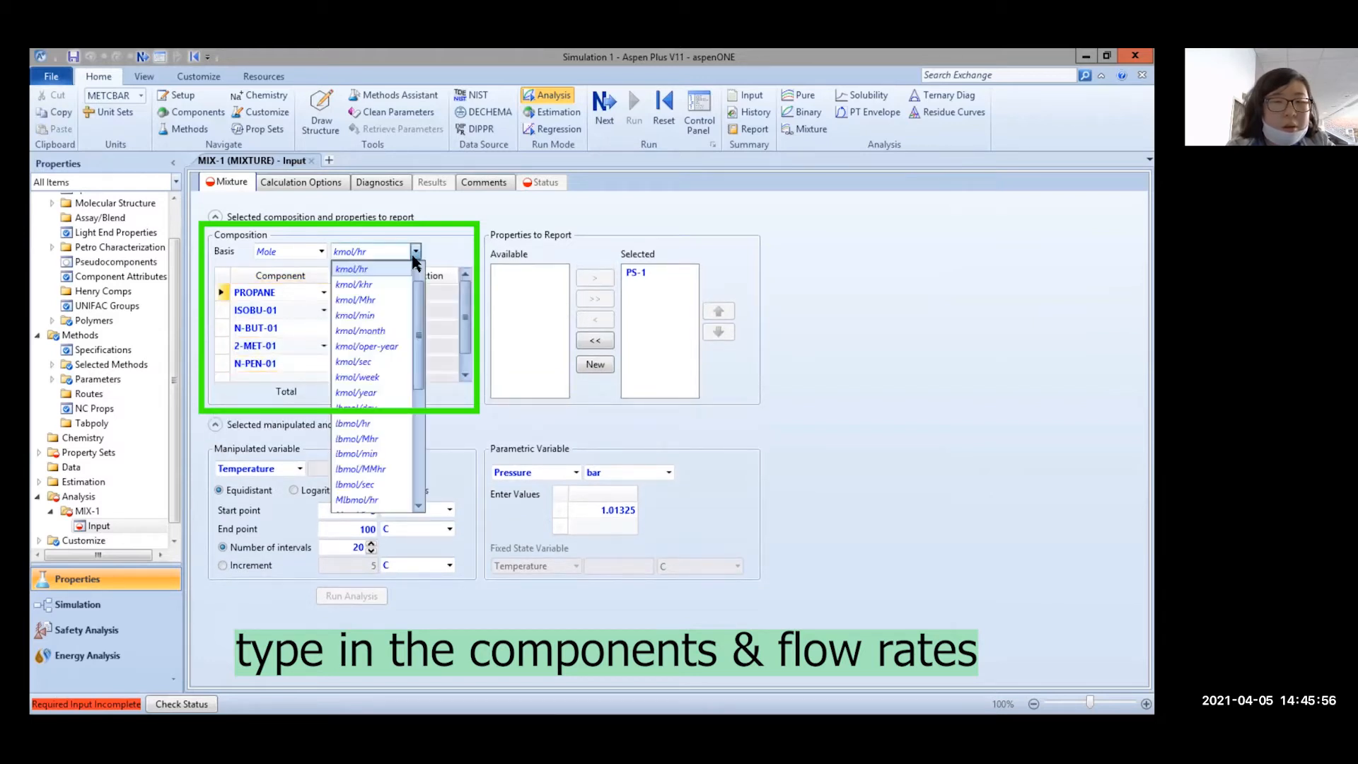
click(353, 423)
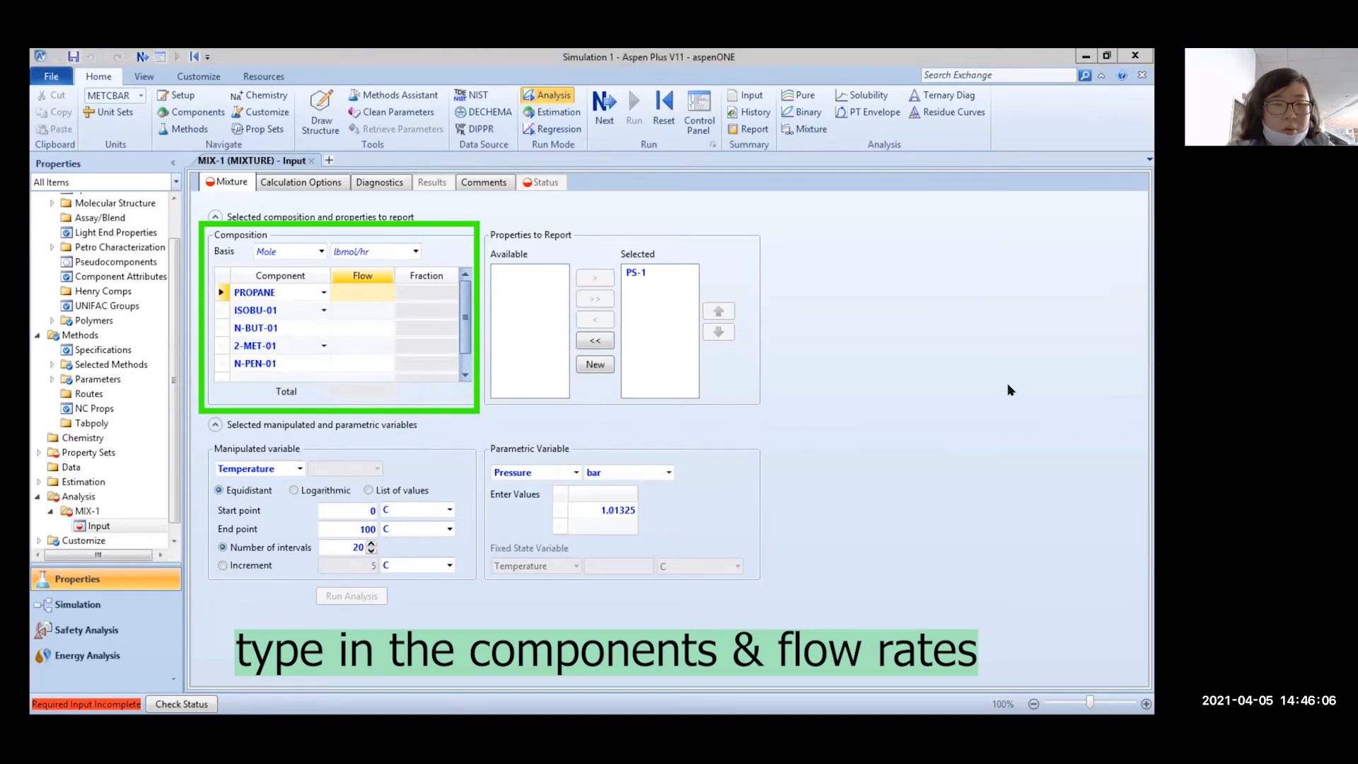
Enter a PROPANE flow of 2.2 lbmol/hr
click(354, 291)
text(2.2)
click(366, 313)
click(386, 252)
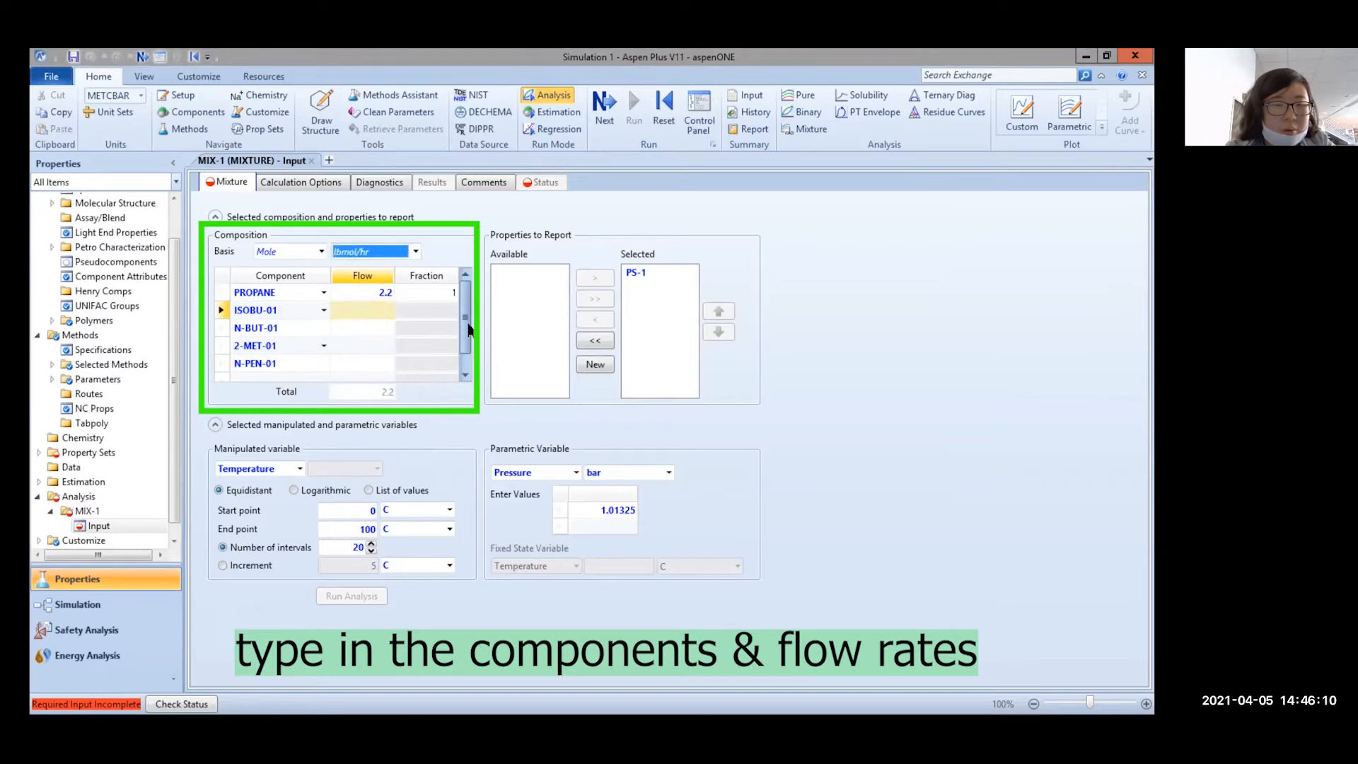
key(alt+Tab)
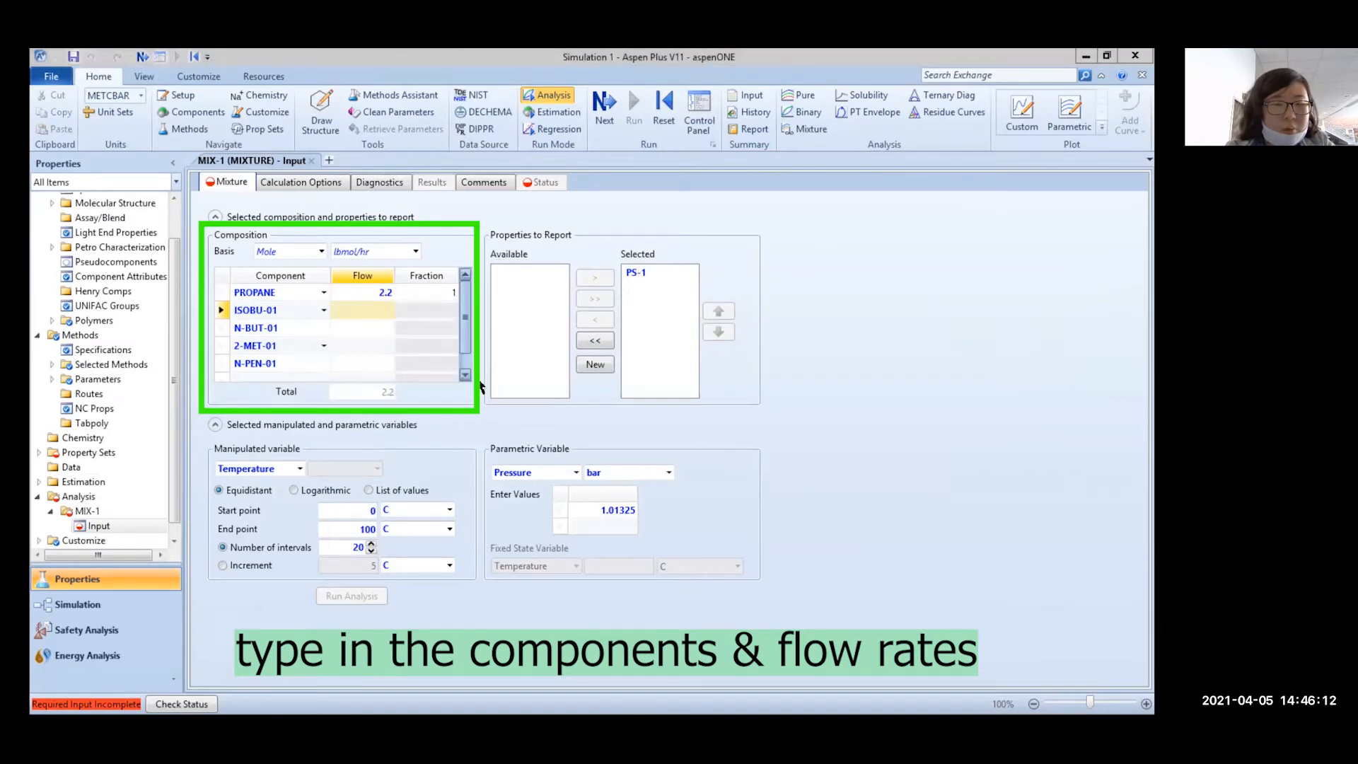
key(alt+Tab)
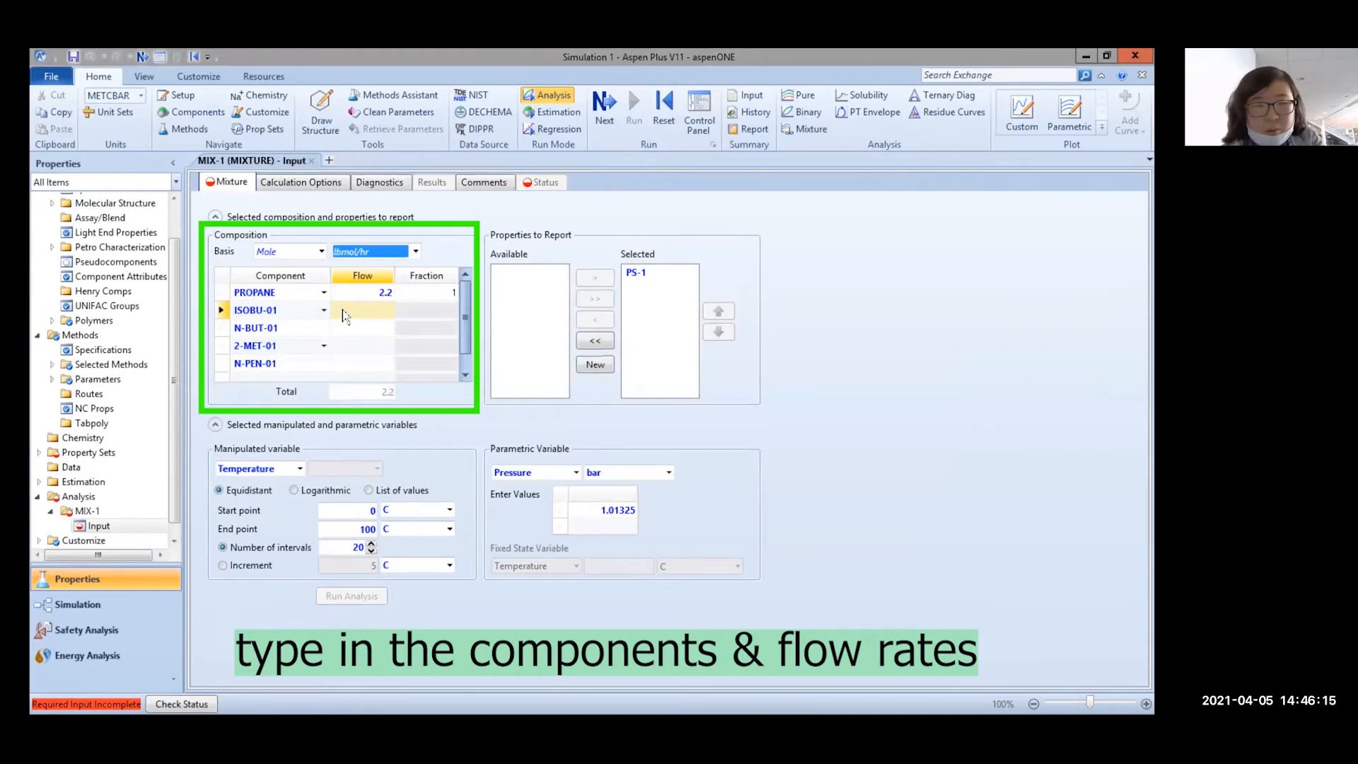
Enter flows of 171.1, 226.6, 28.1 and 17.5 lbmol/hr for the remaining four components
click(359, 310)
text(171.1)
key(Return)
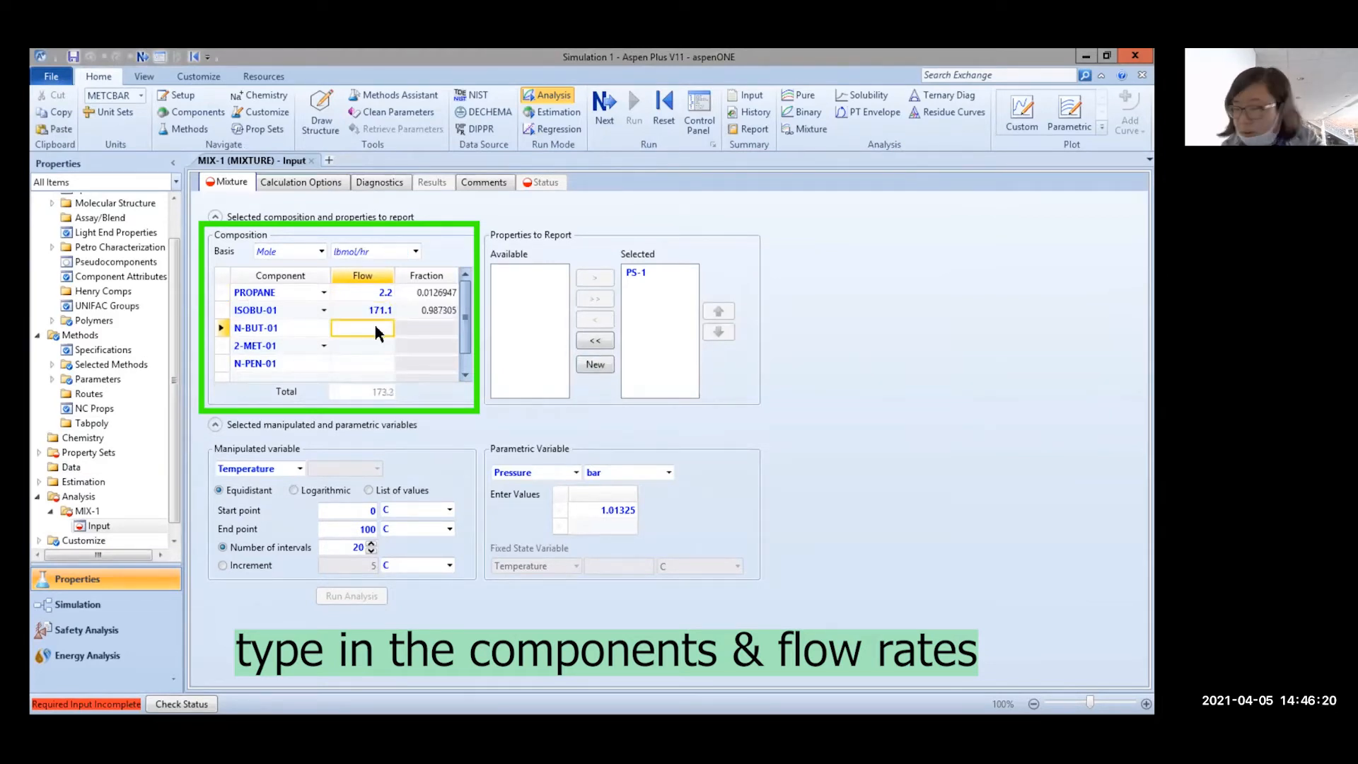
text(226.6)
key(Return)
text(28.1)
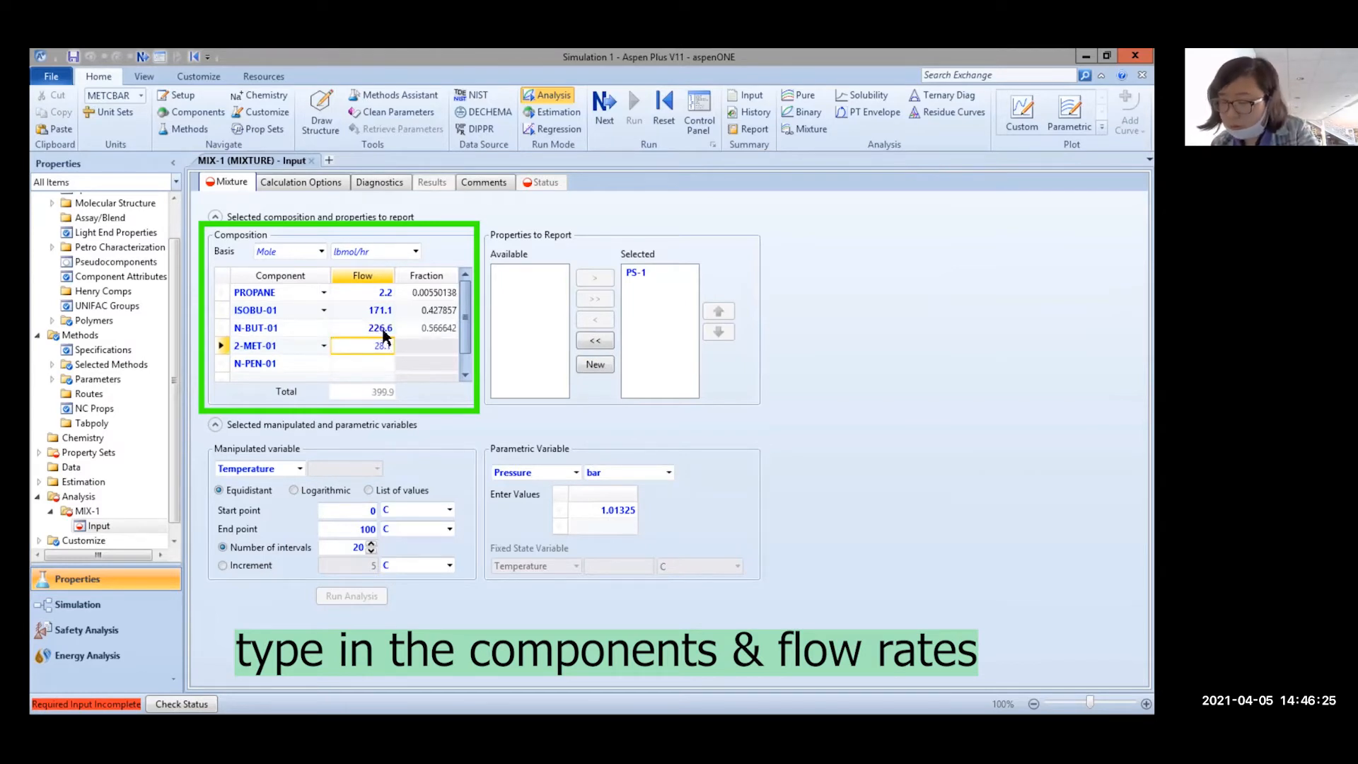
key(Return)
text(17.5)
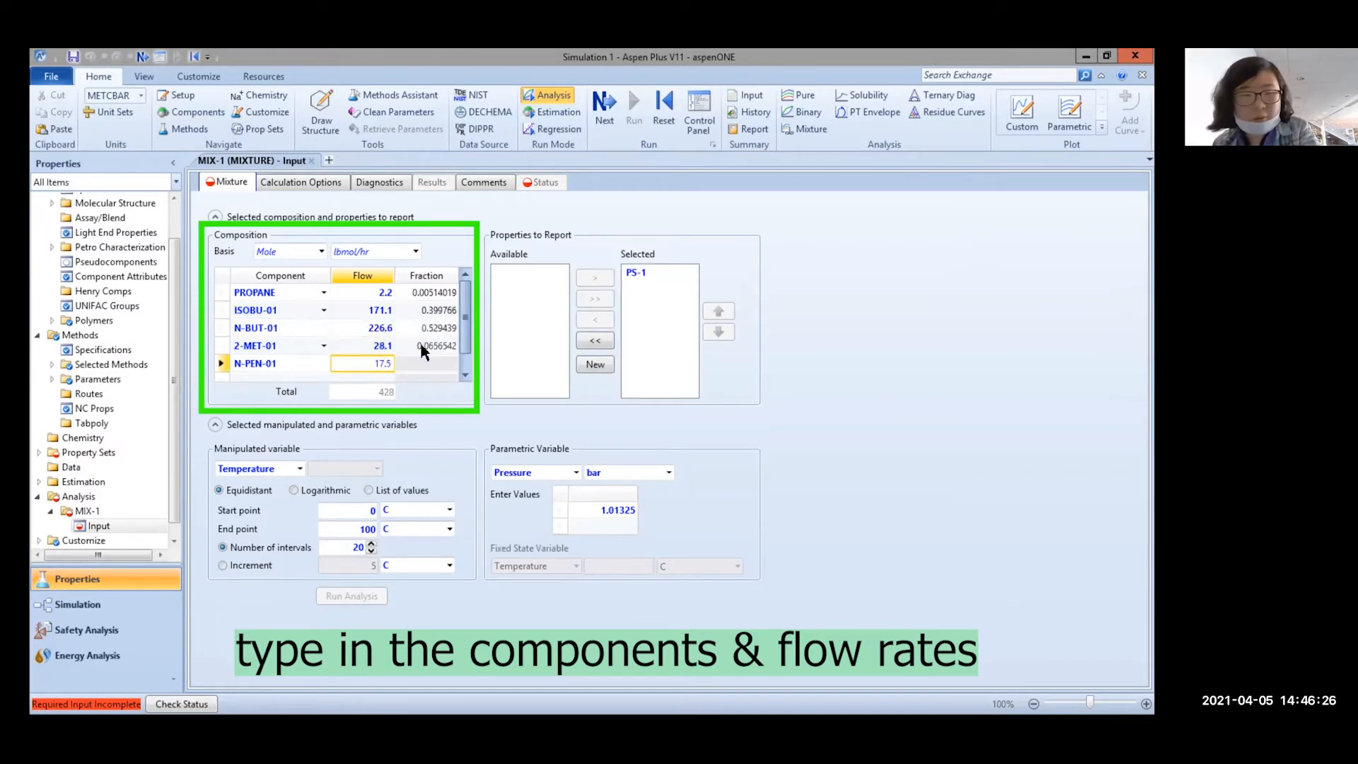
click(454, 329)
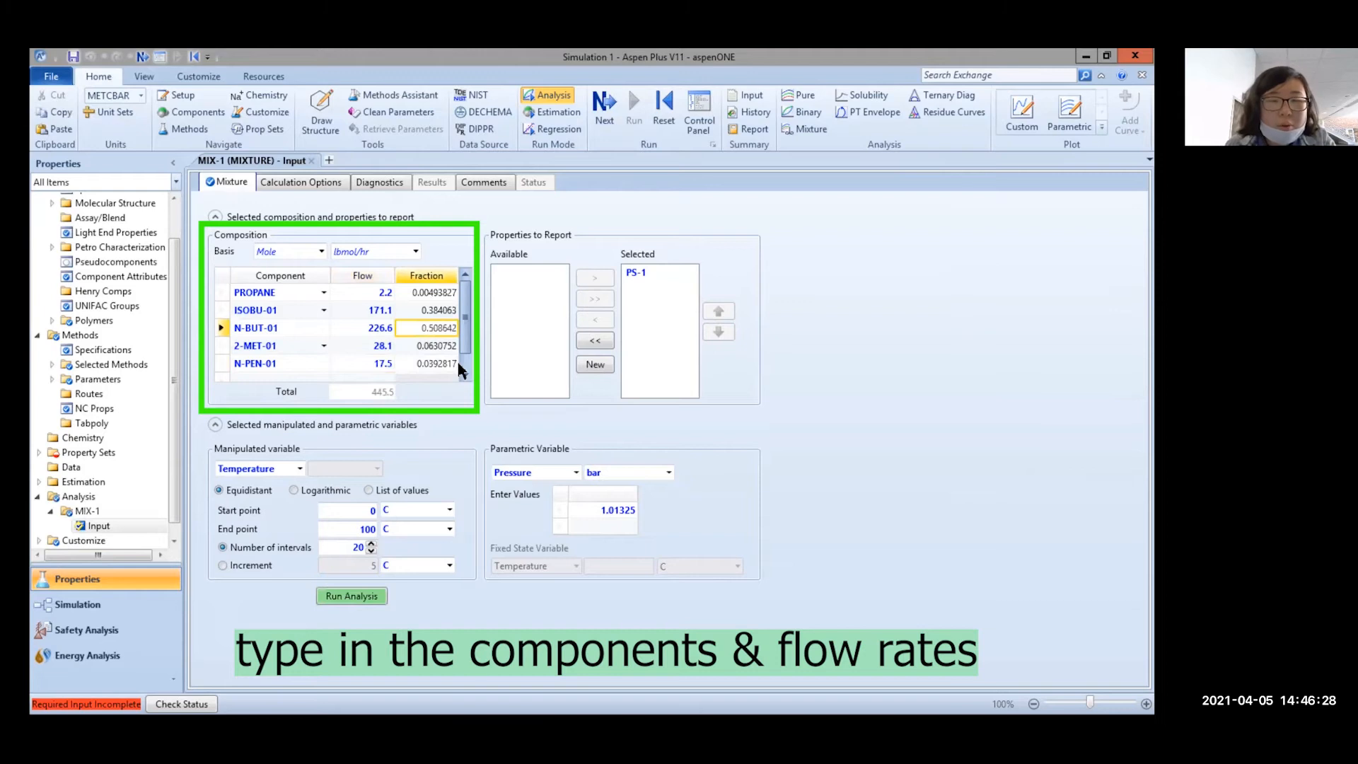
click(593, 366)
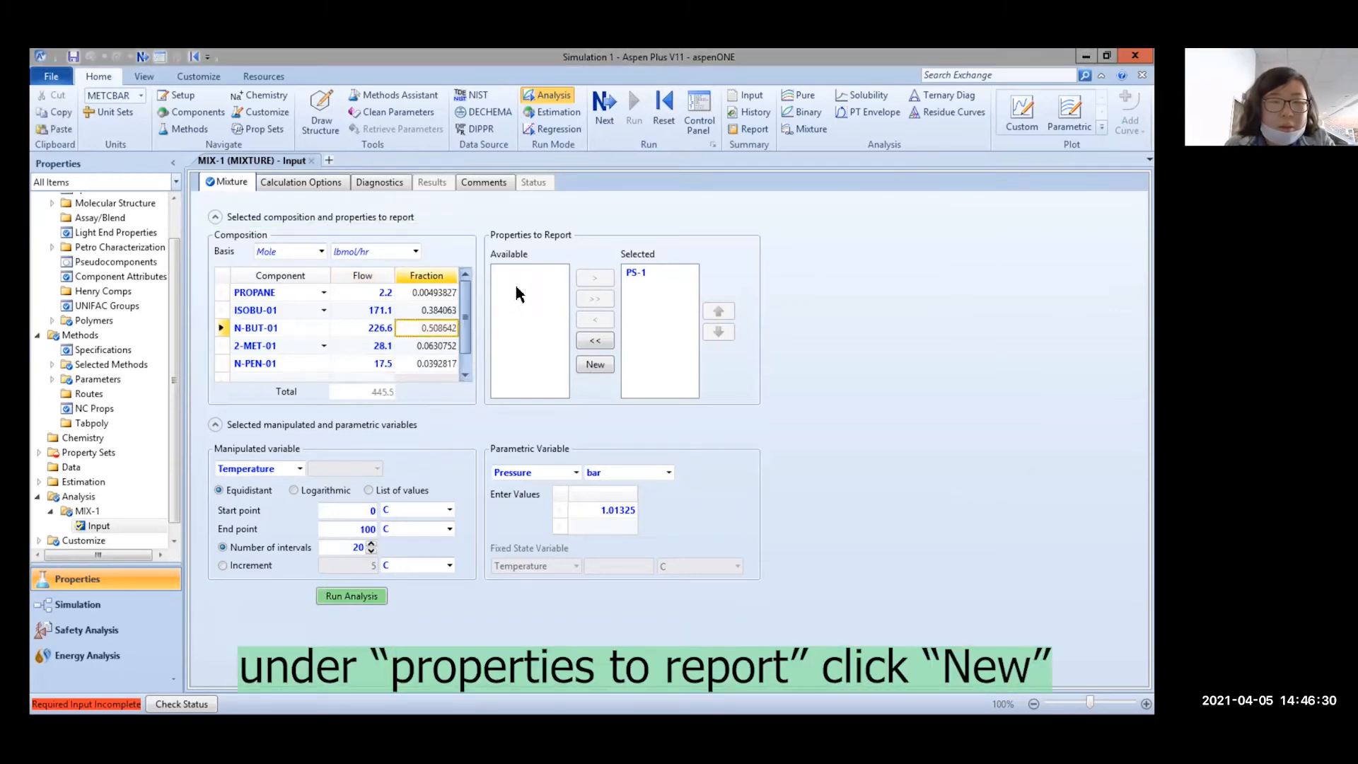
Create property set PS-2 containing vapor/liquid K-values (KVL)
click(596, 412)
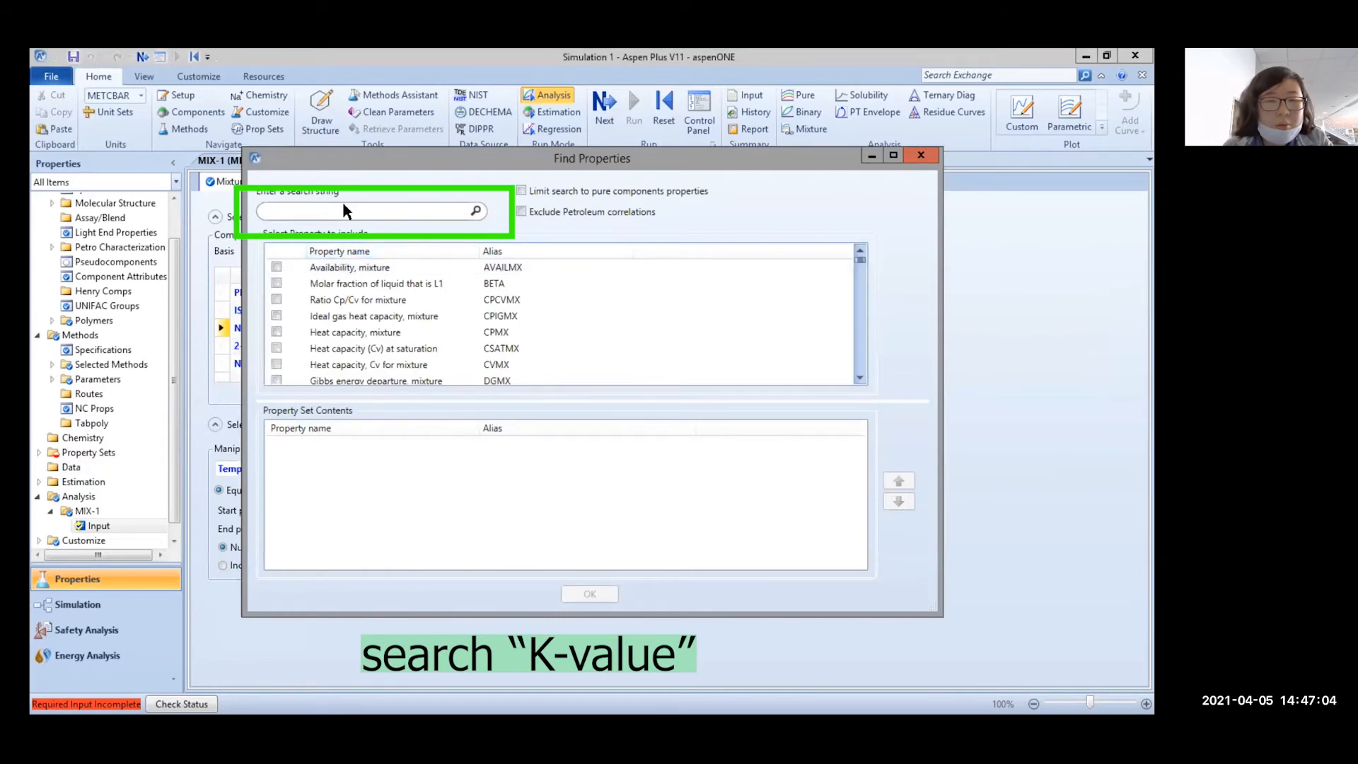
scroll(325, 339, down, 2)
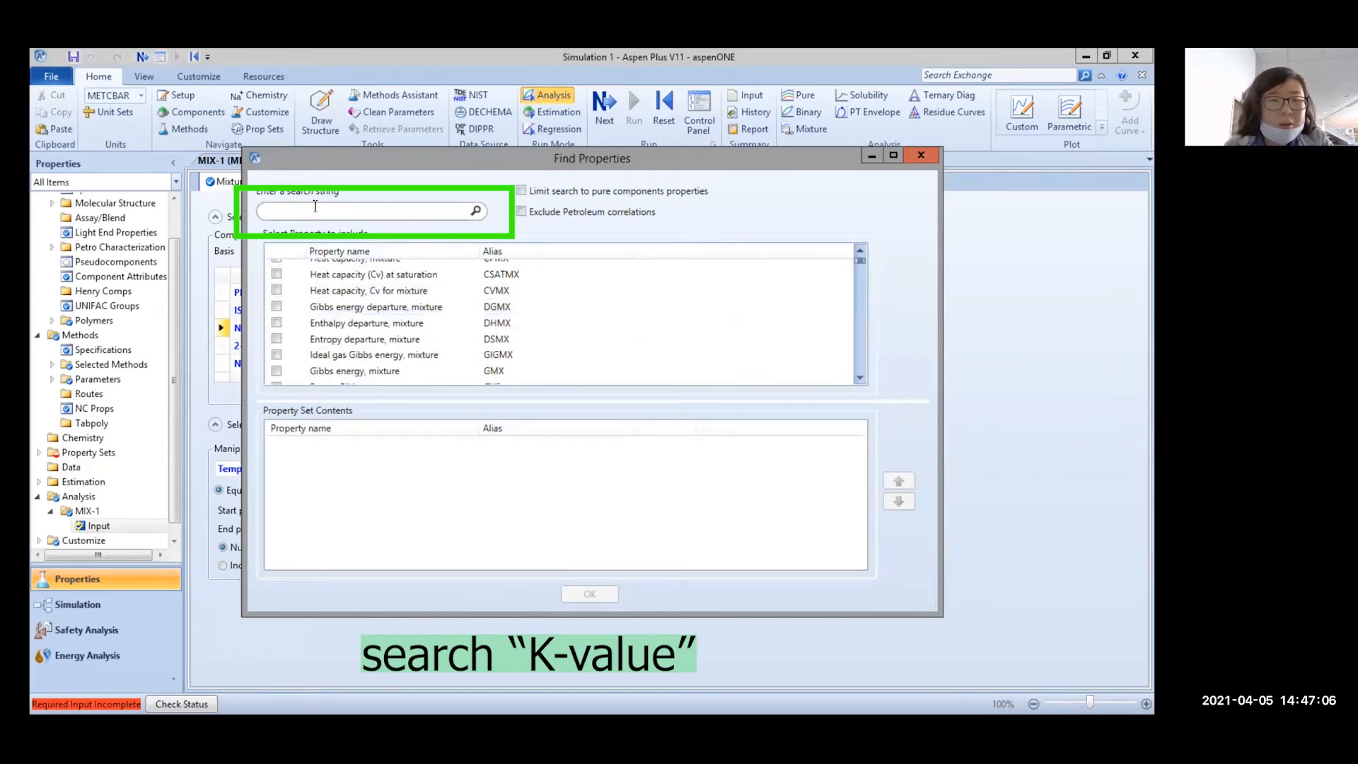
text(k value)
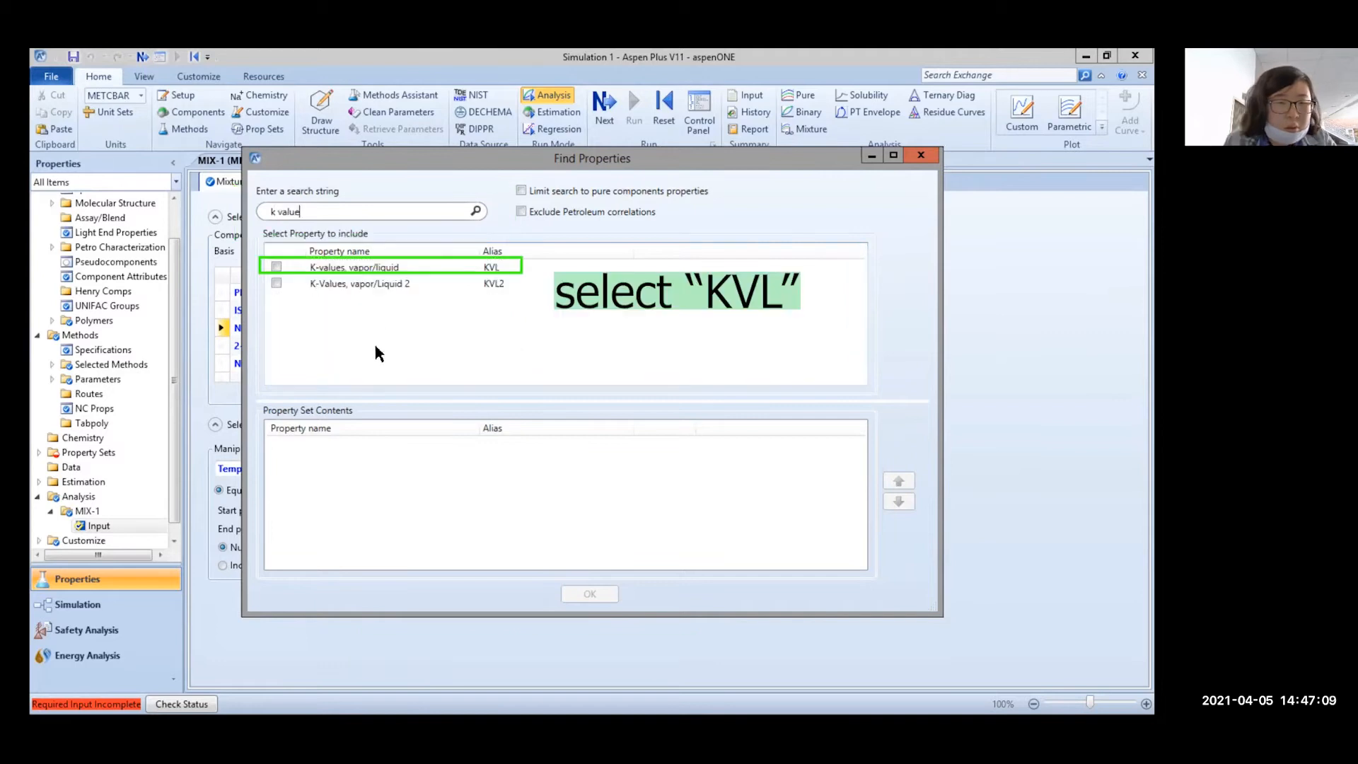
click(276, 266)
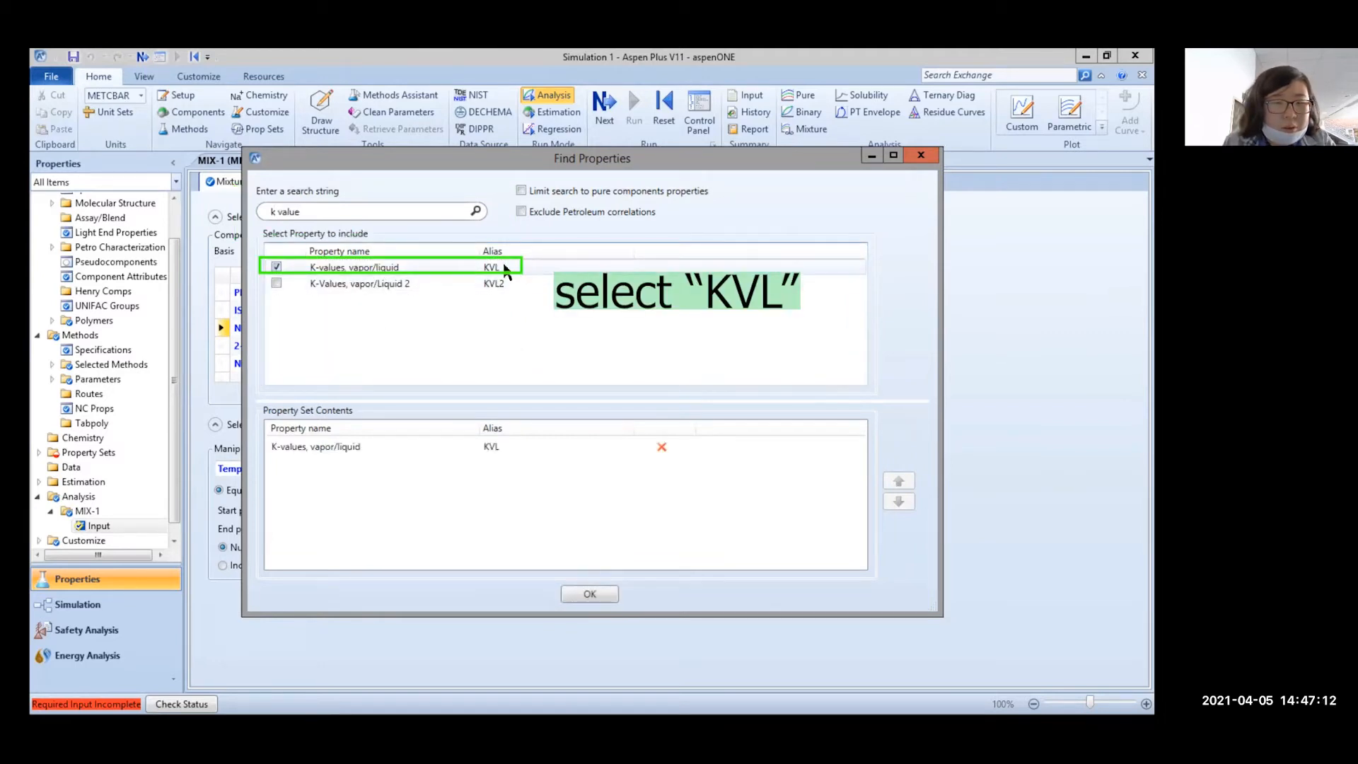
click(606, 596)
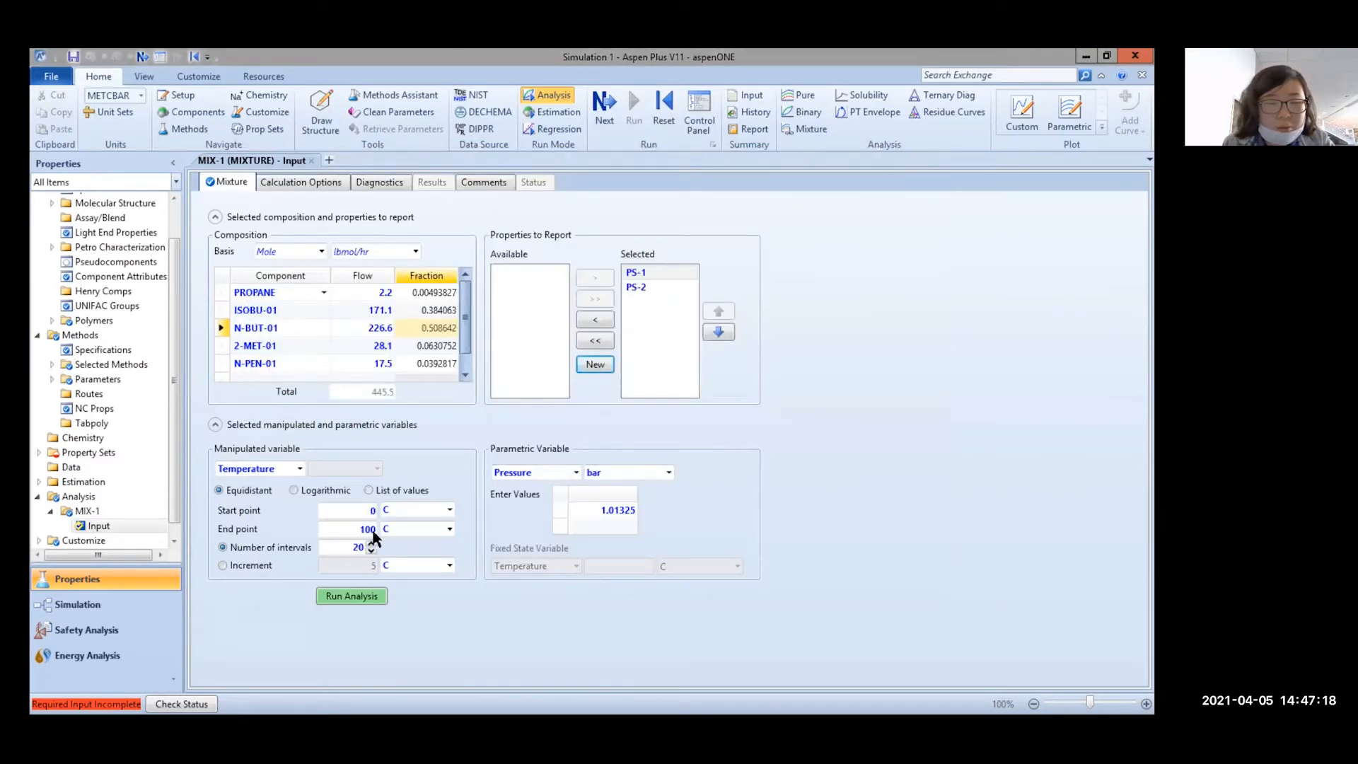
Remove PS-1 from the reported sets and check the 0–100 C temperature range
click(605, 324)
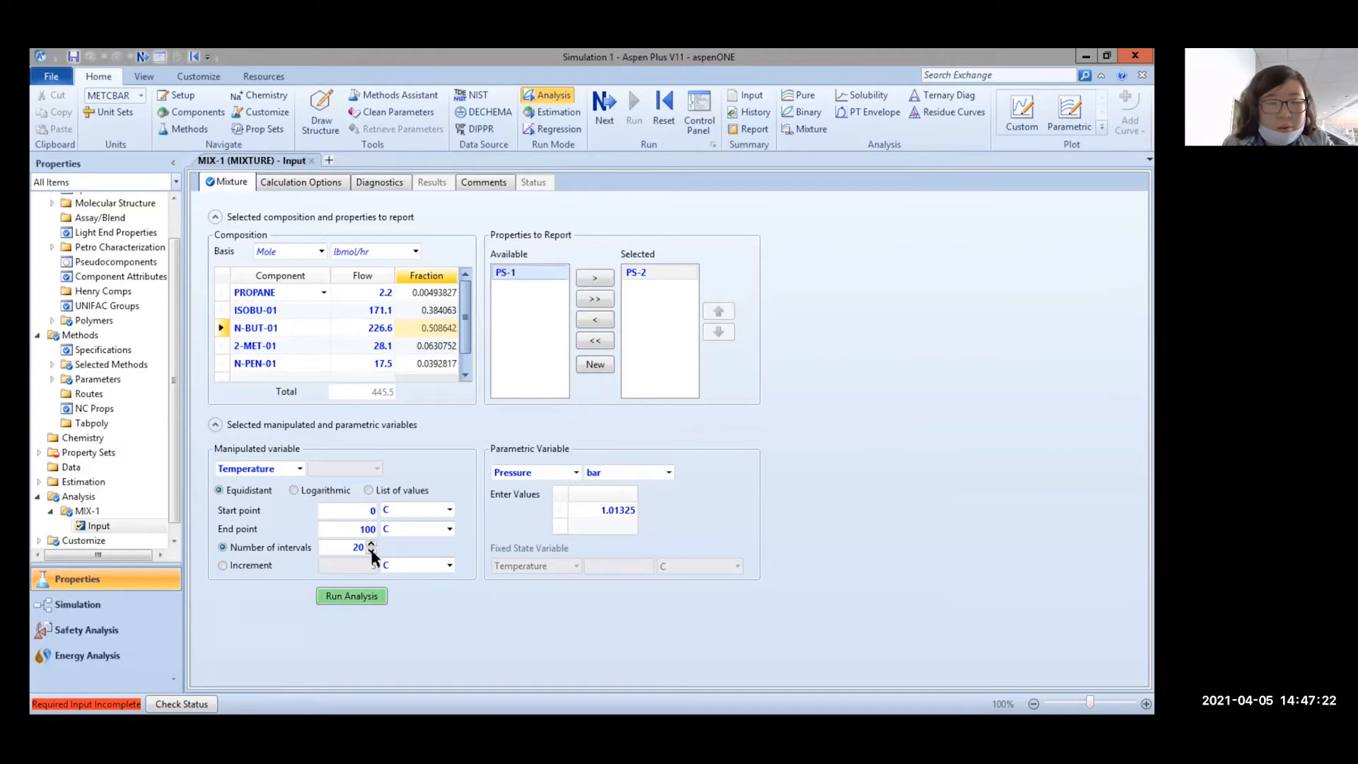
click(366, 512)
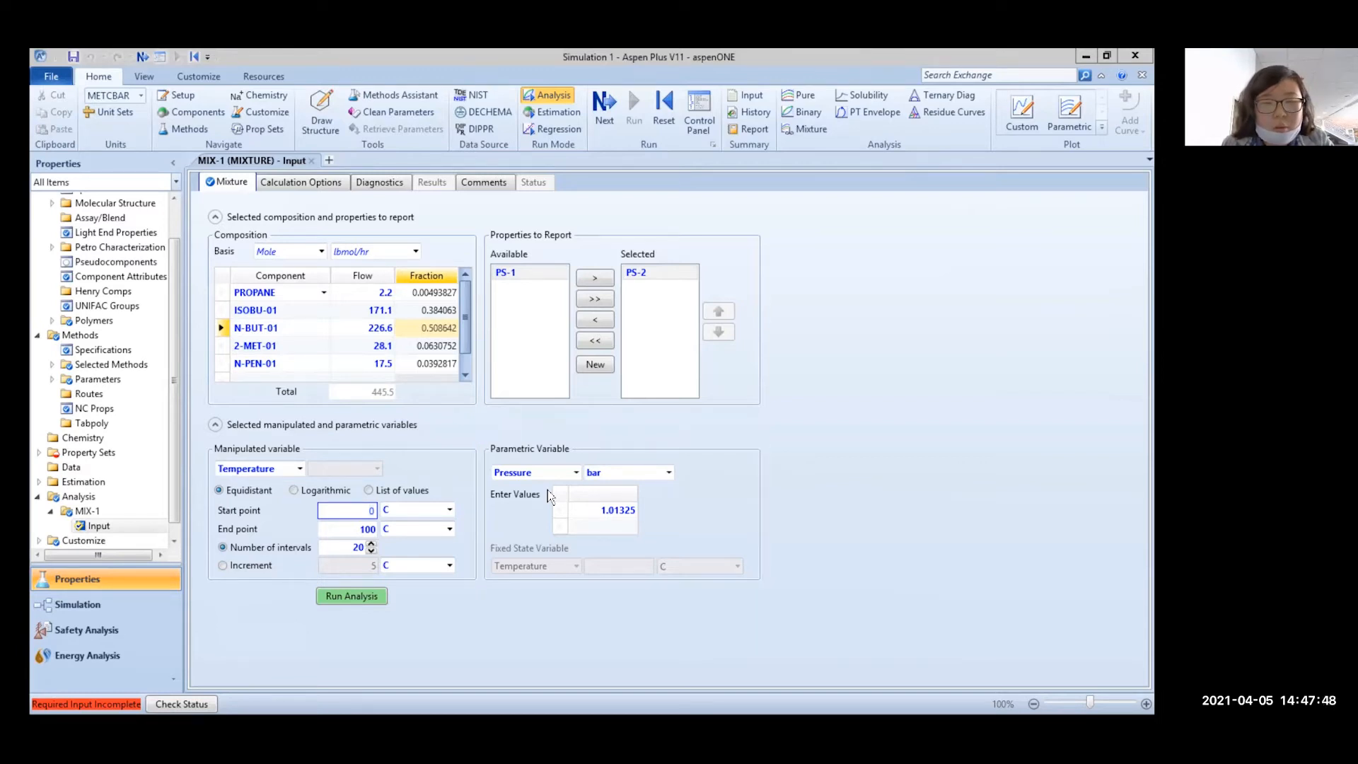
click(356, 529)
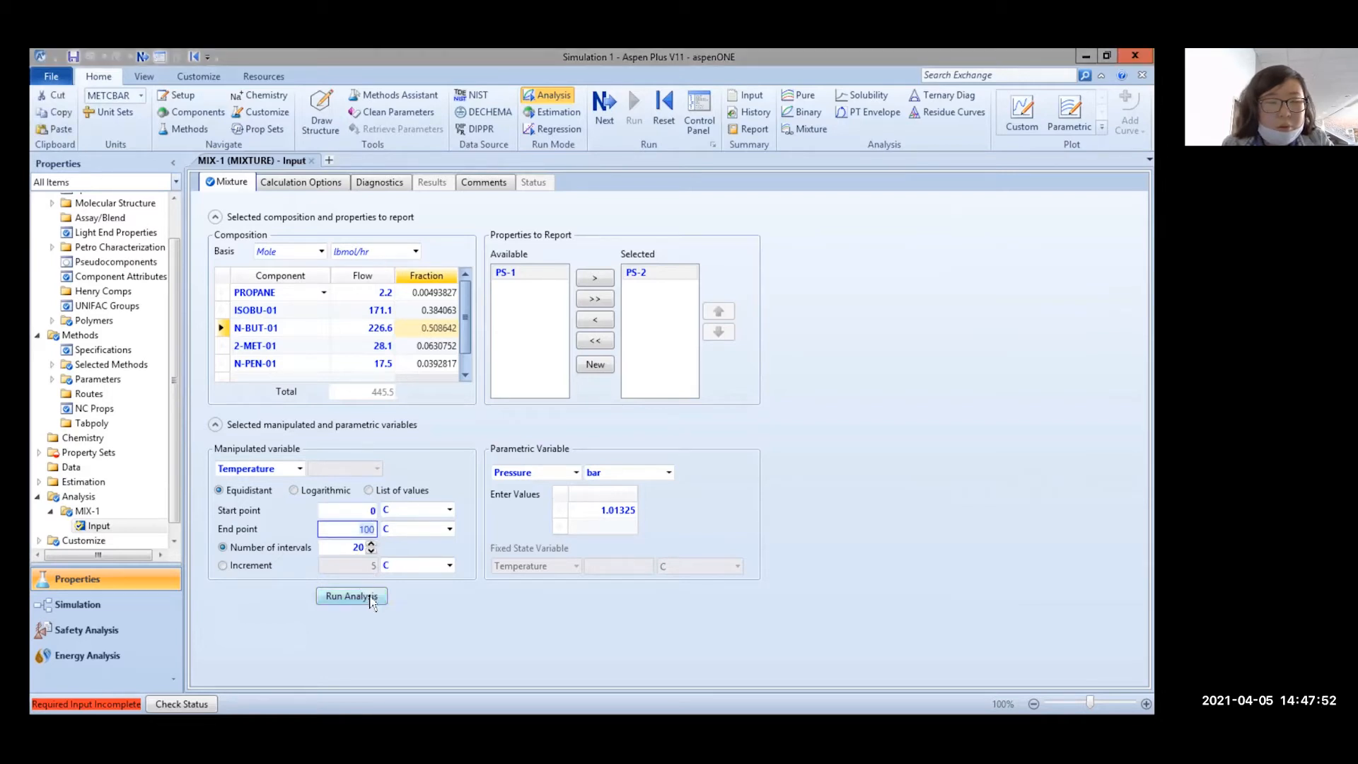
Run MIX-1 to plot KVL from 0 to 100 C, shift the legend, and show the results table
click(362, 600)
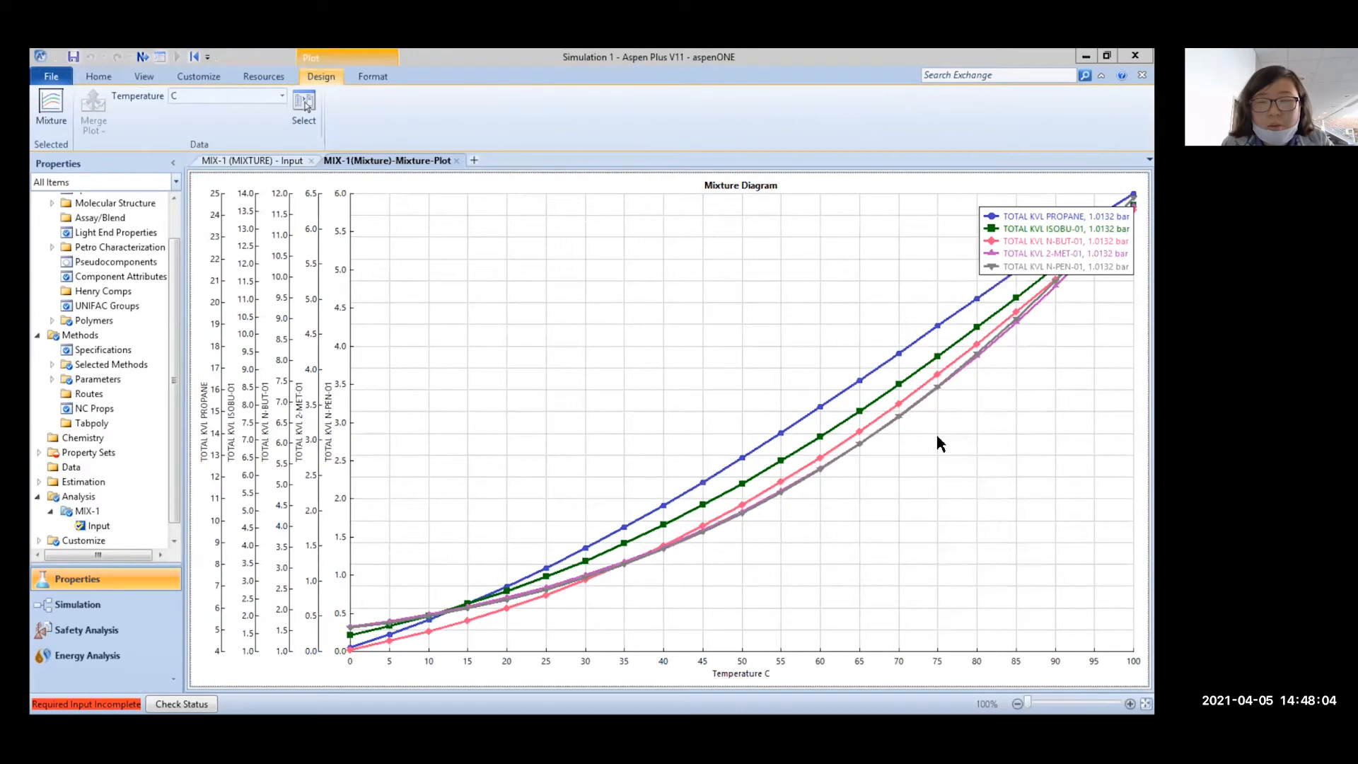
drag(1029, 214, 862, 212)
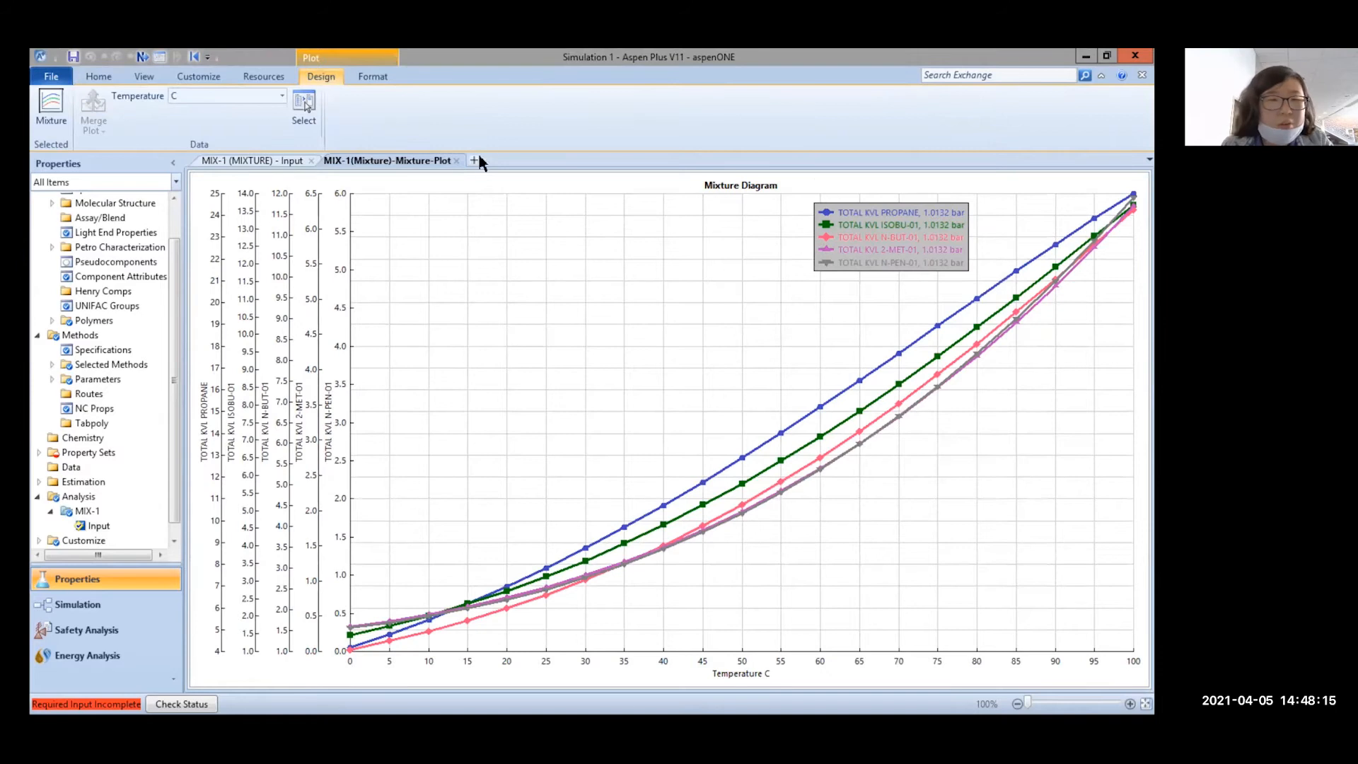
scroll(83, 536, down, 1)
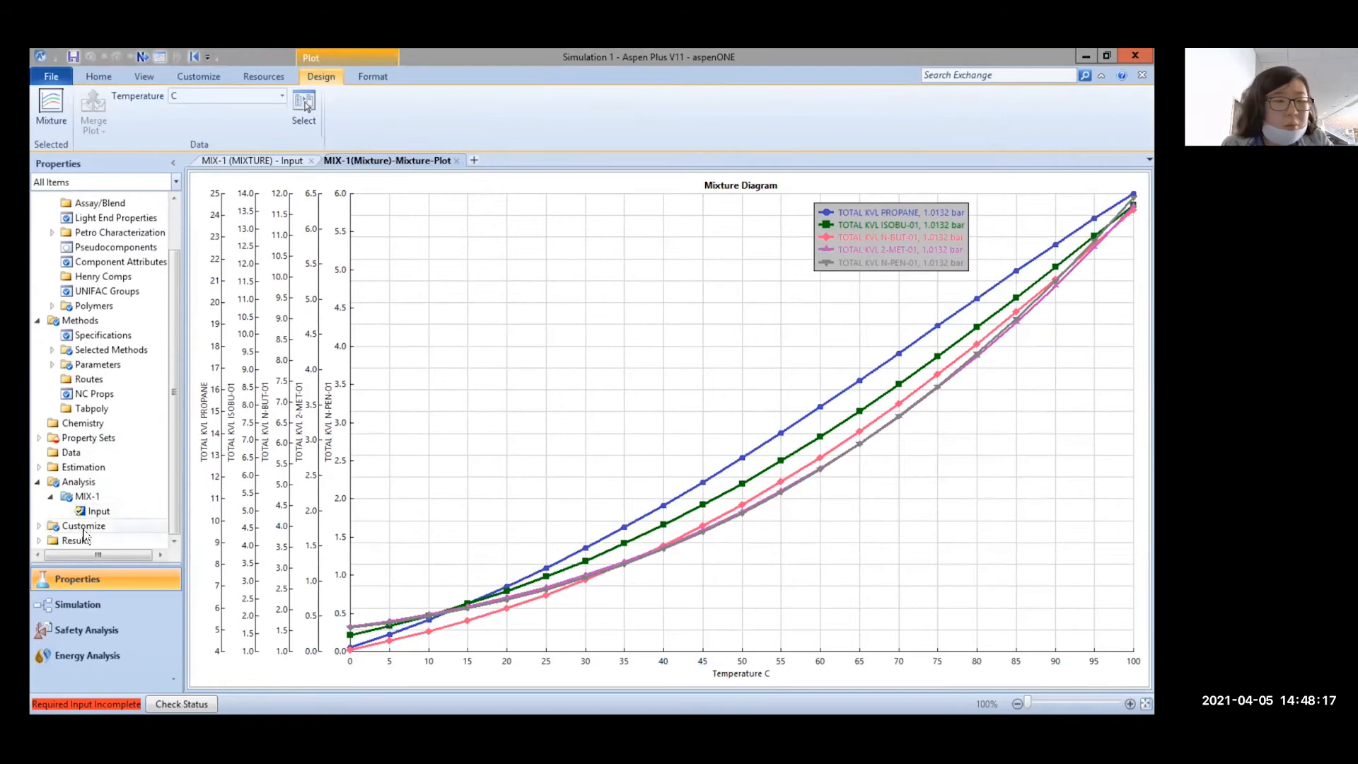
click(39, 540)
click(272, 161)
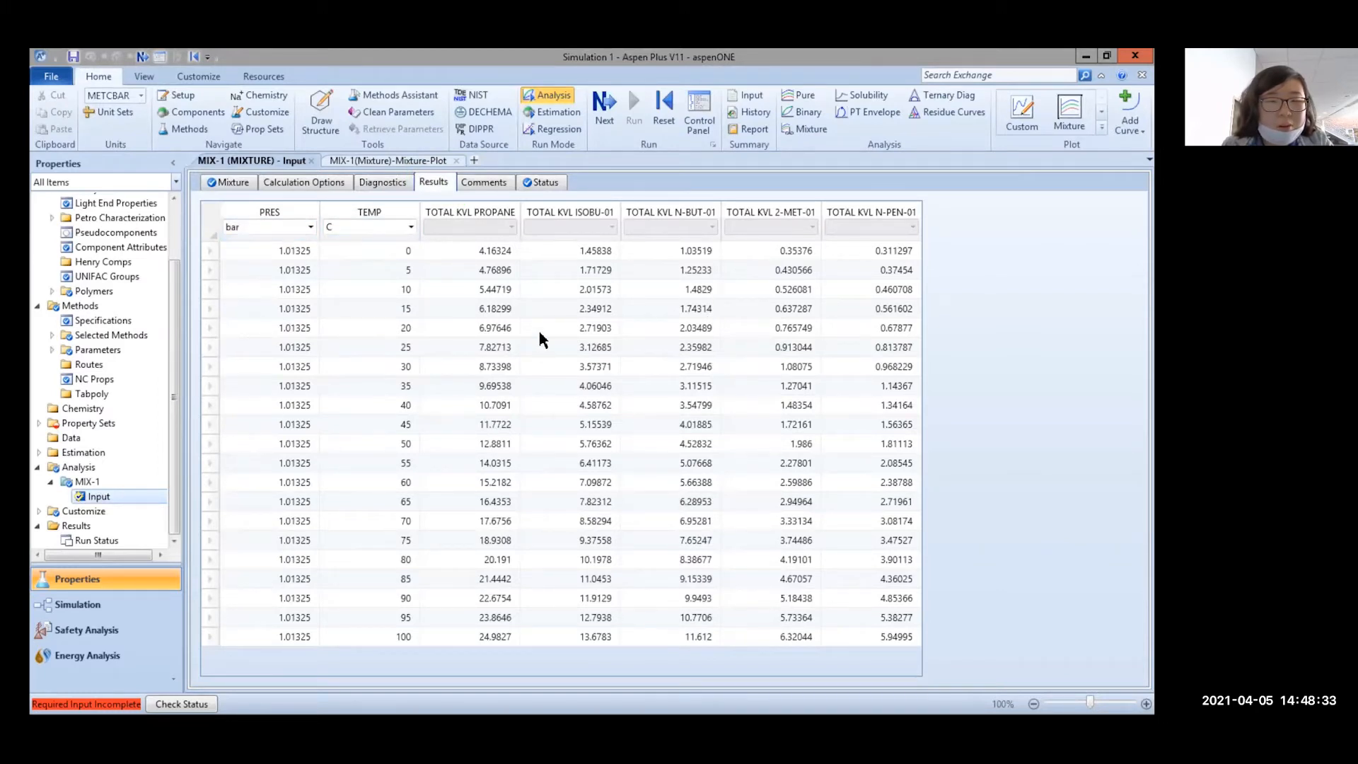
click(512, 286)
drag(327, 290, 897, 297)
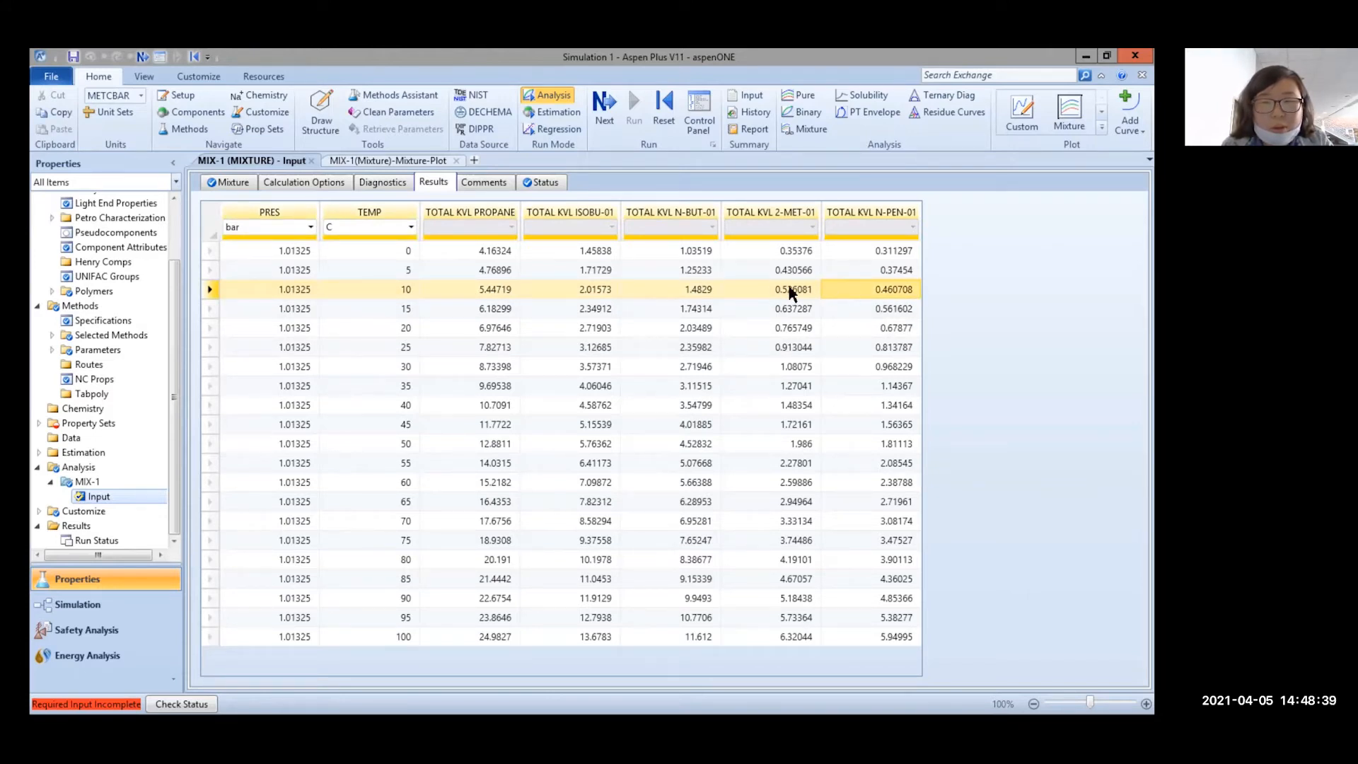
key(alt+Tab)
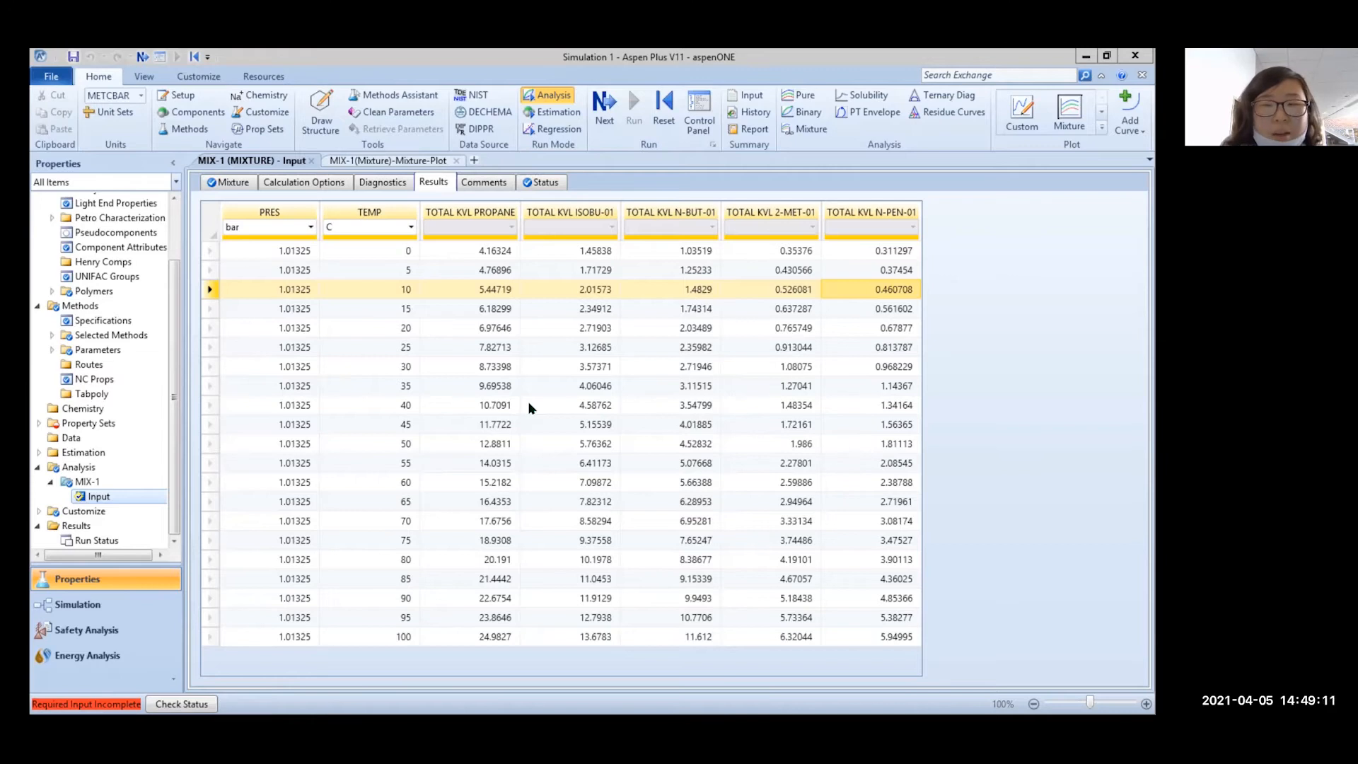
click(899, 347)
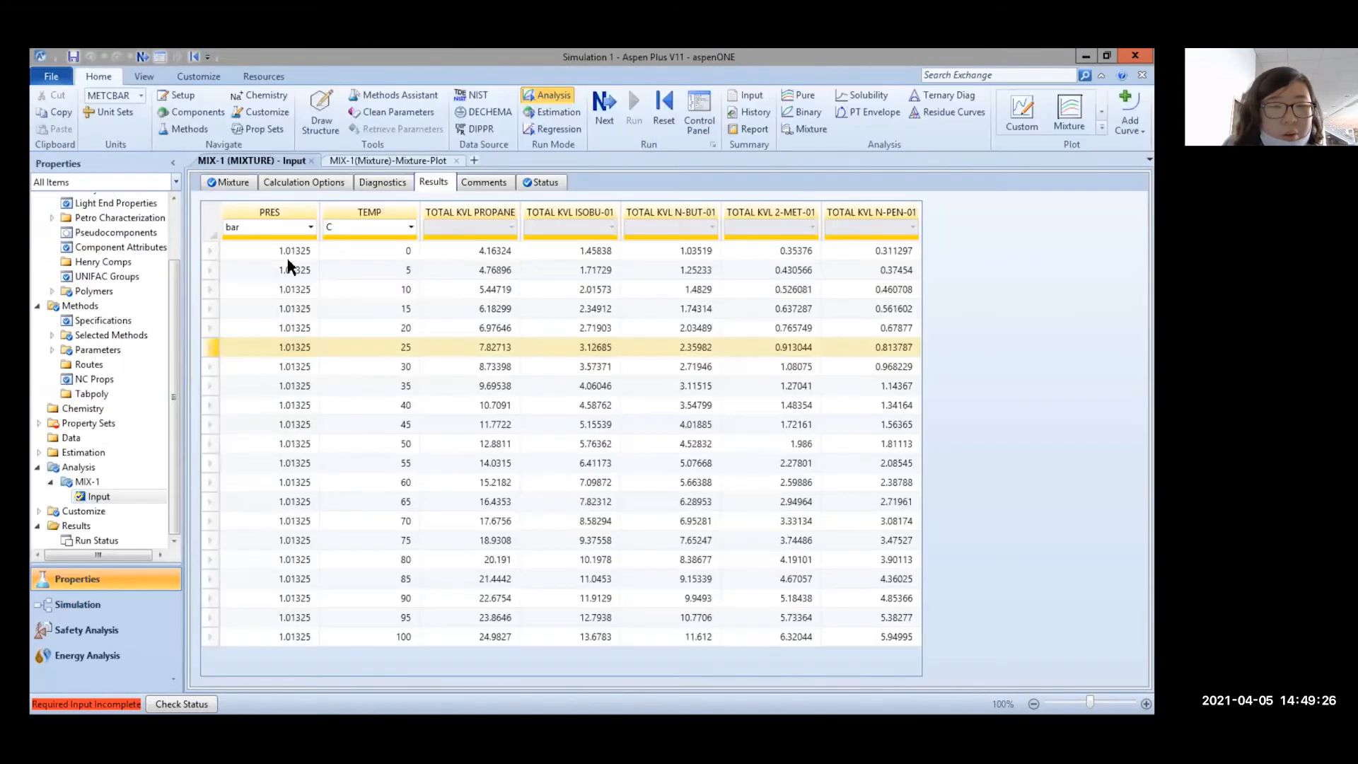
click(242, 251)
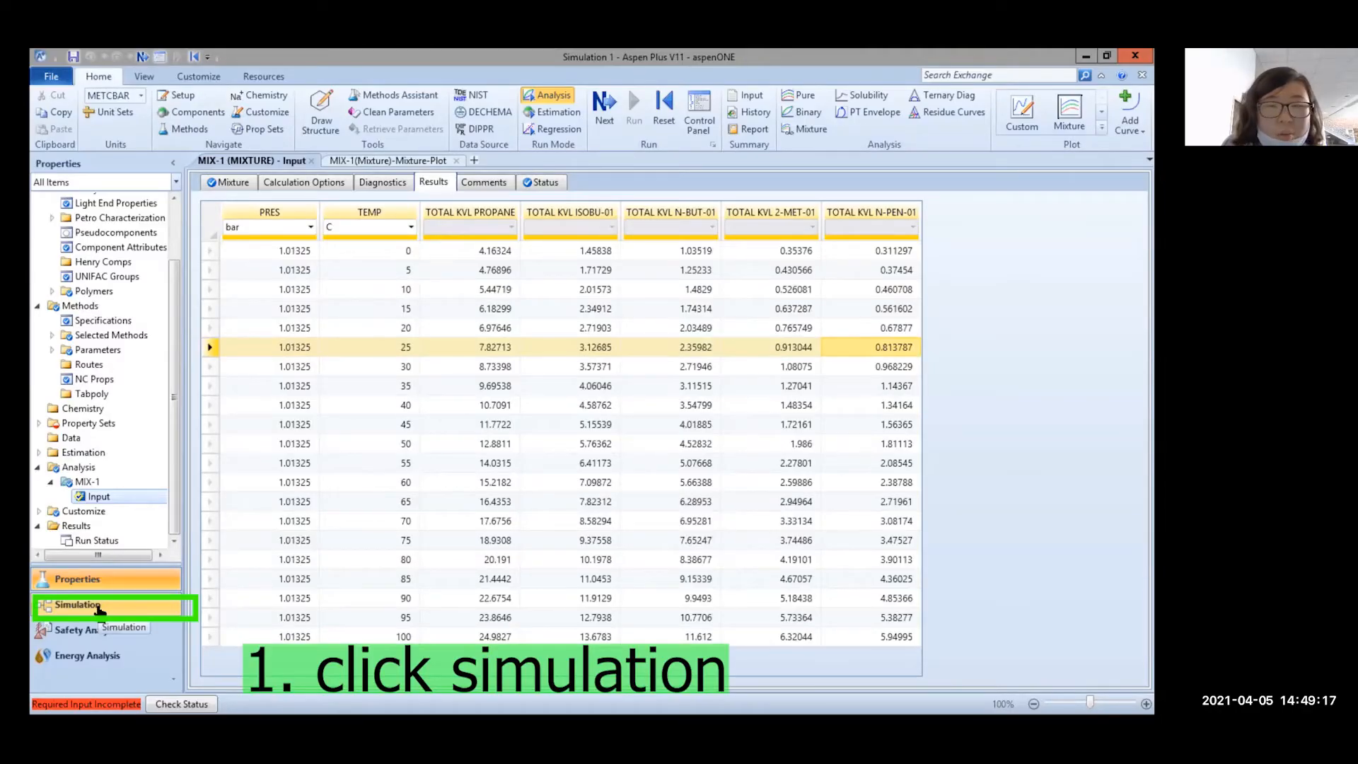
Switch to the Simulation environment and show the Columns models in an enlarged Model Palette
click(99, 610)
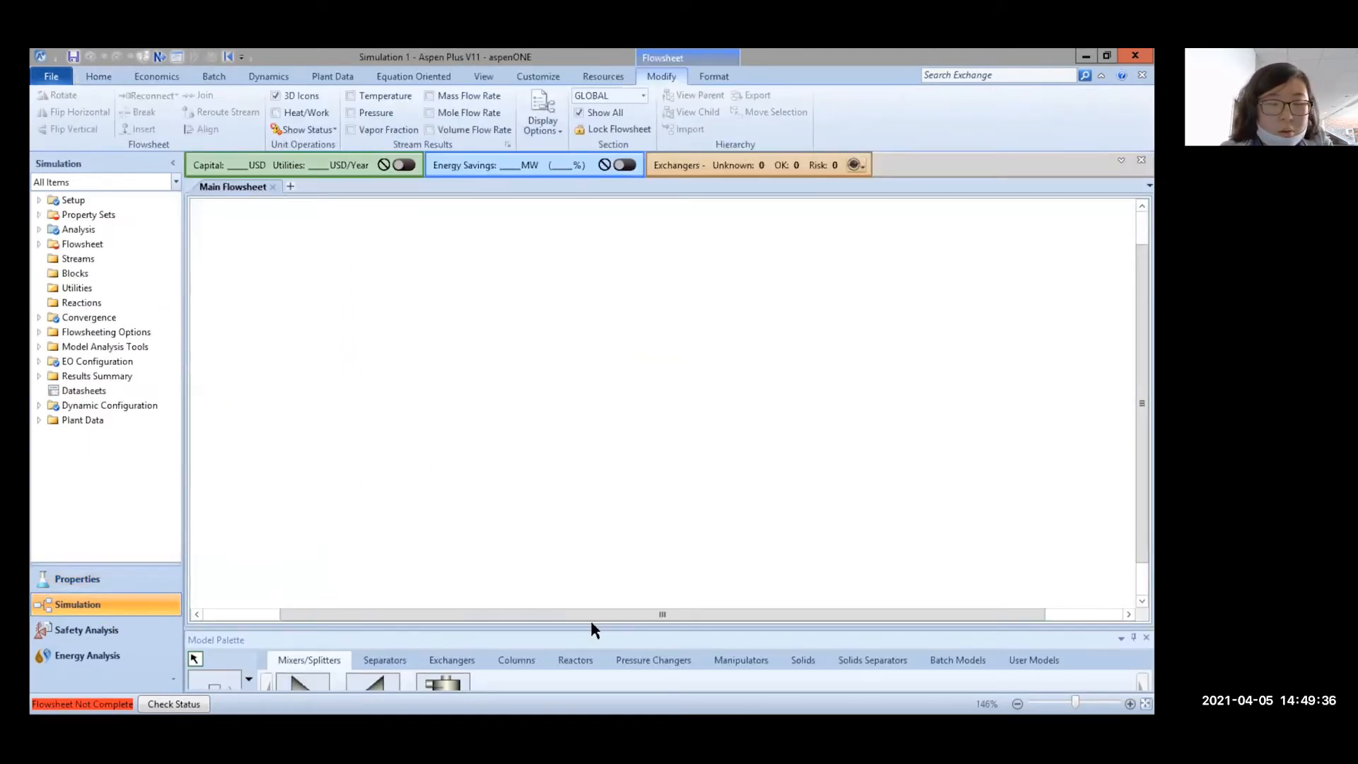
drag(592, 627, 594, 552)
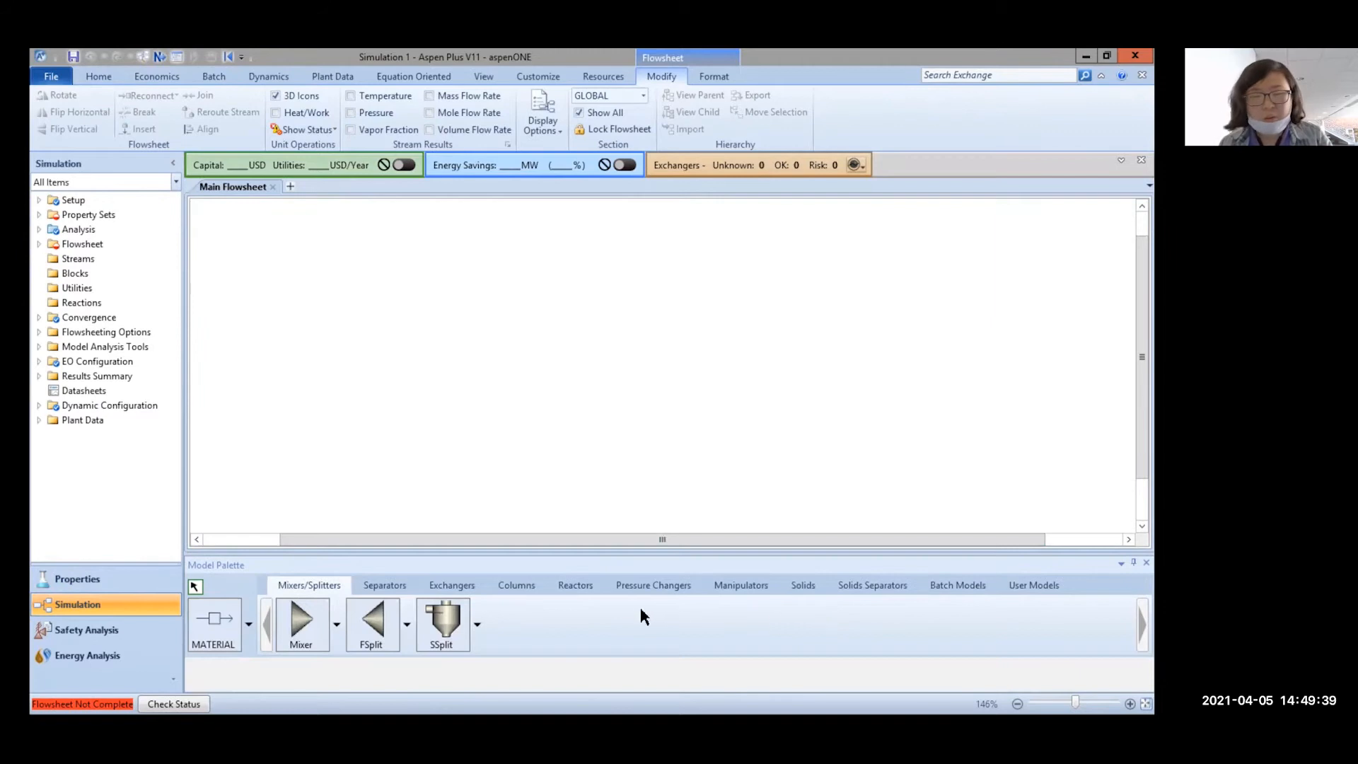
click(385, 586)
click(504, 584)
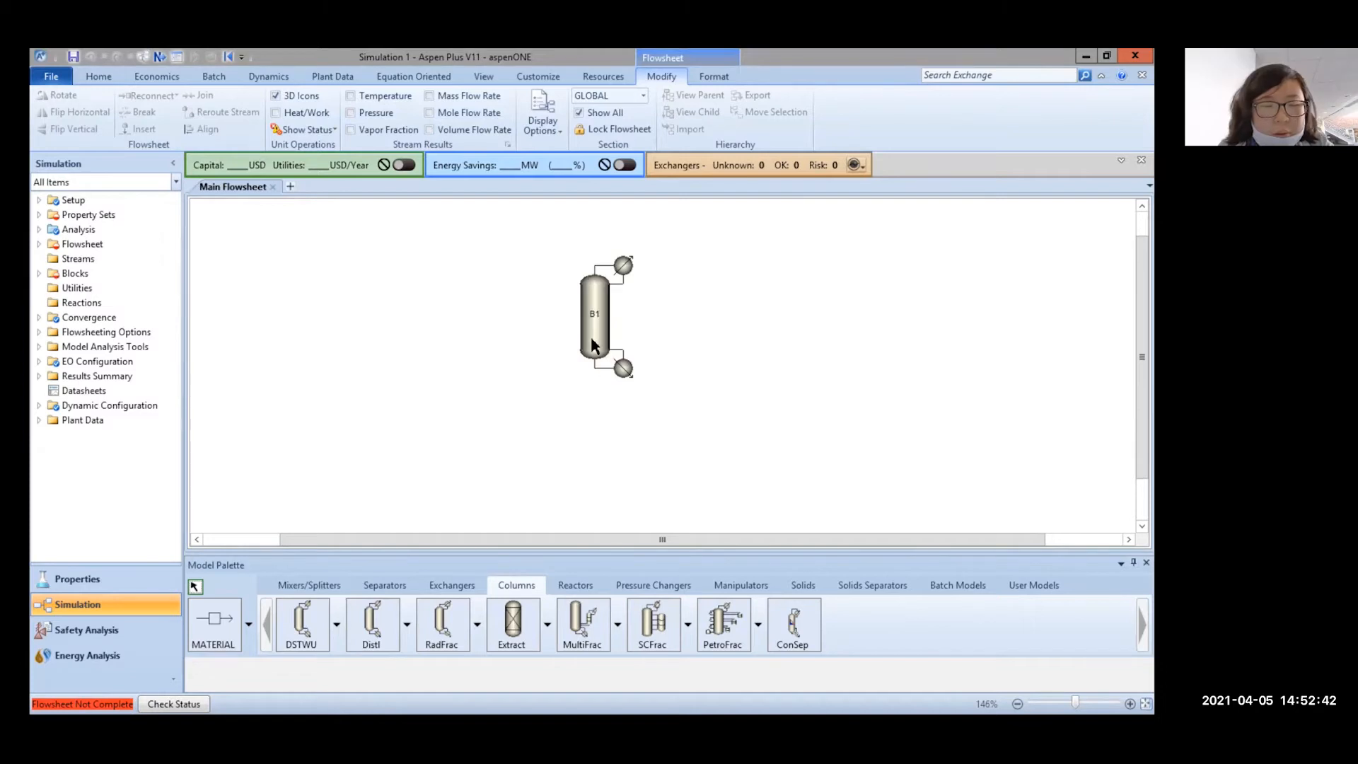
Delete the stray column block B1 from the flowsheet
click(585, 346)
key(Delete)
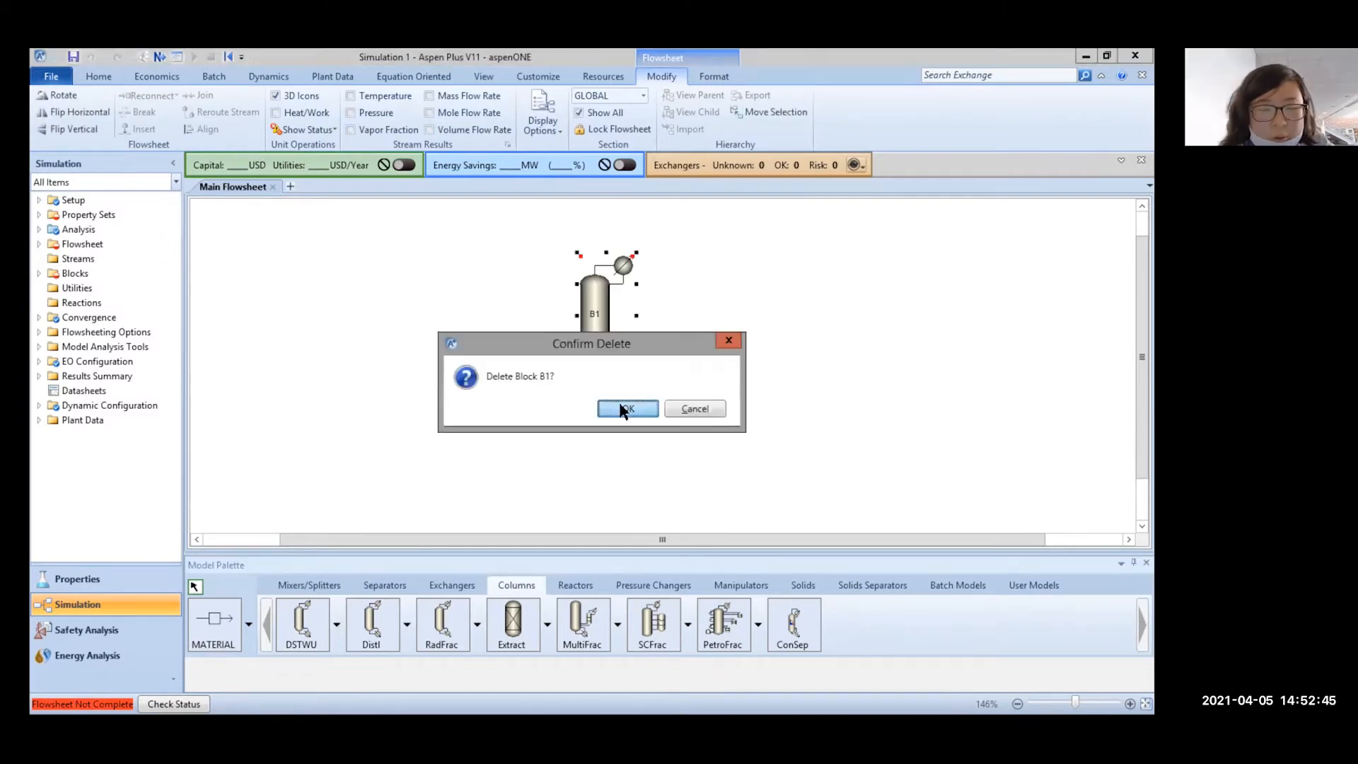
click(619, 402)
click(442, 623)
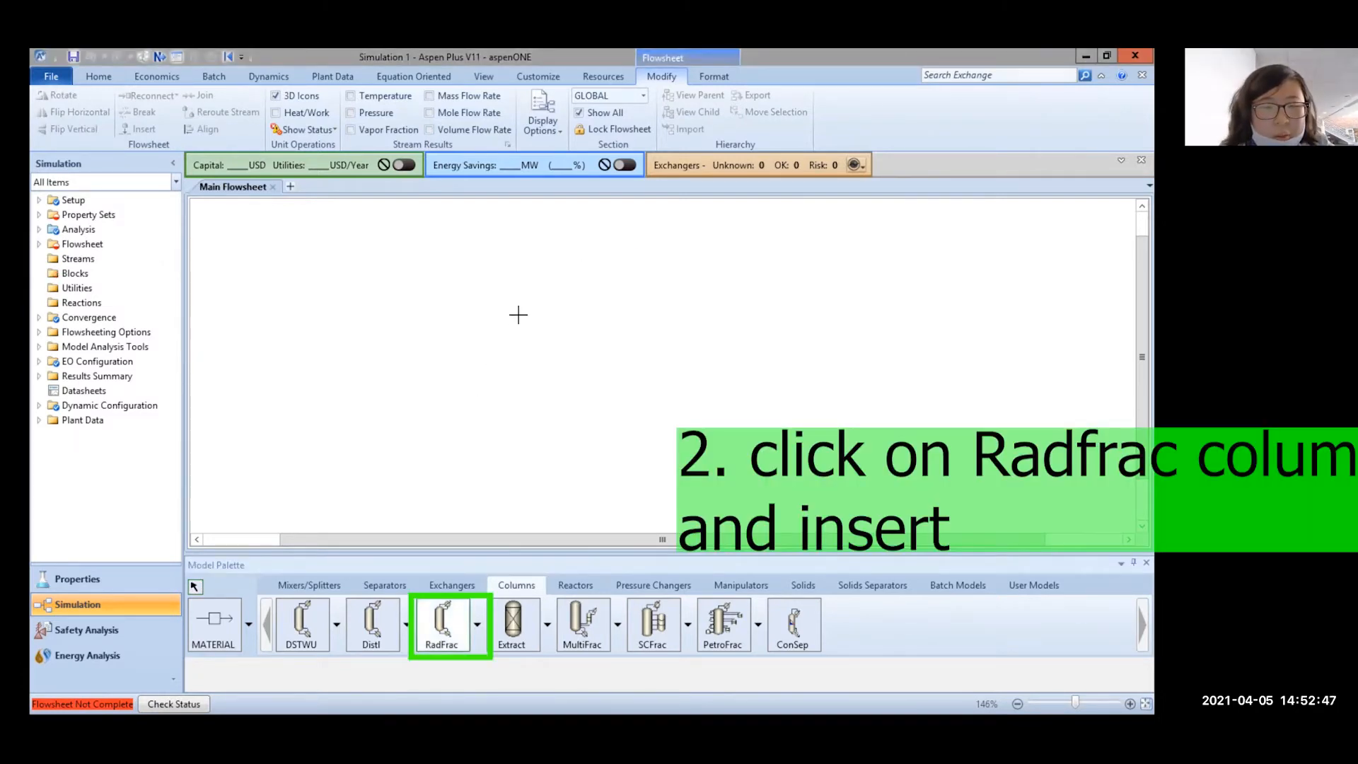
Place RadFrac column B2 on the Main Flowsheet and move it down and right
click(521, 309)
click(196, 587)
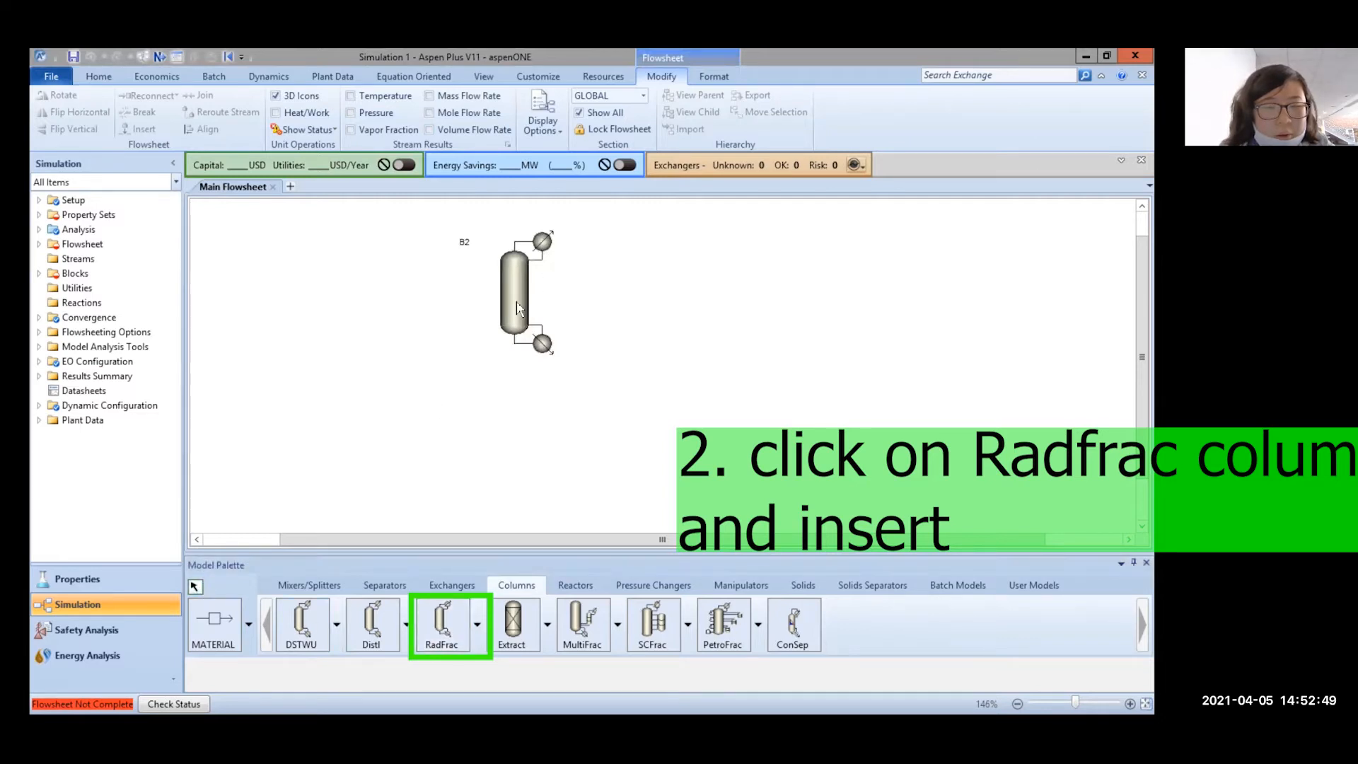
drag(550, 315, 562, 371)
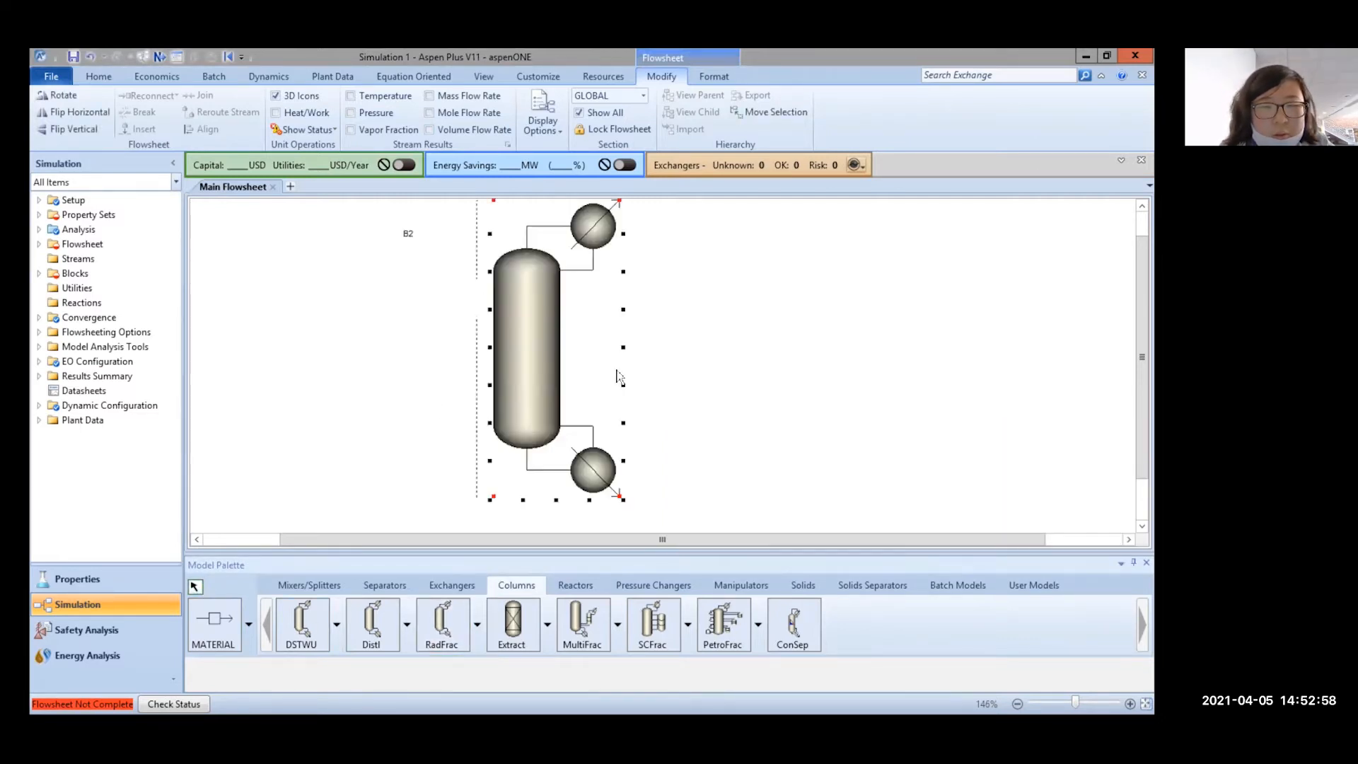
scroll(640, 389, up, 2)
scroll(641, 390, down, 5)
click(670, 372)
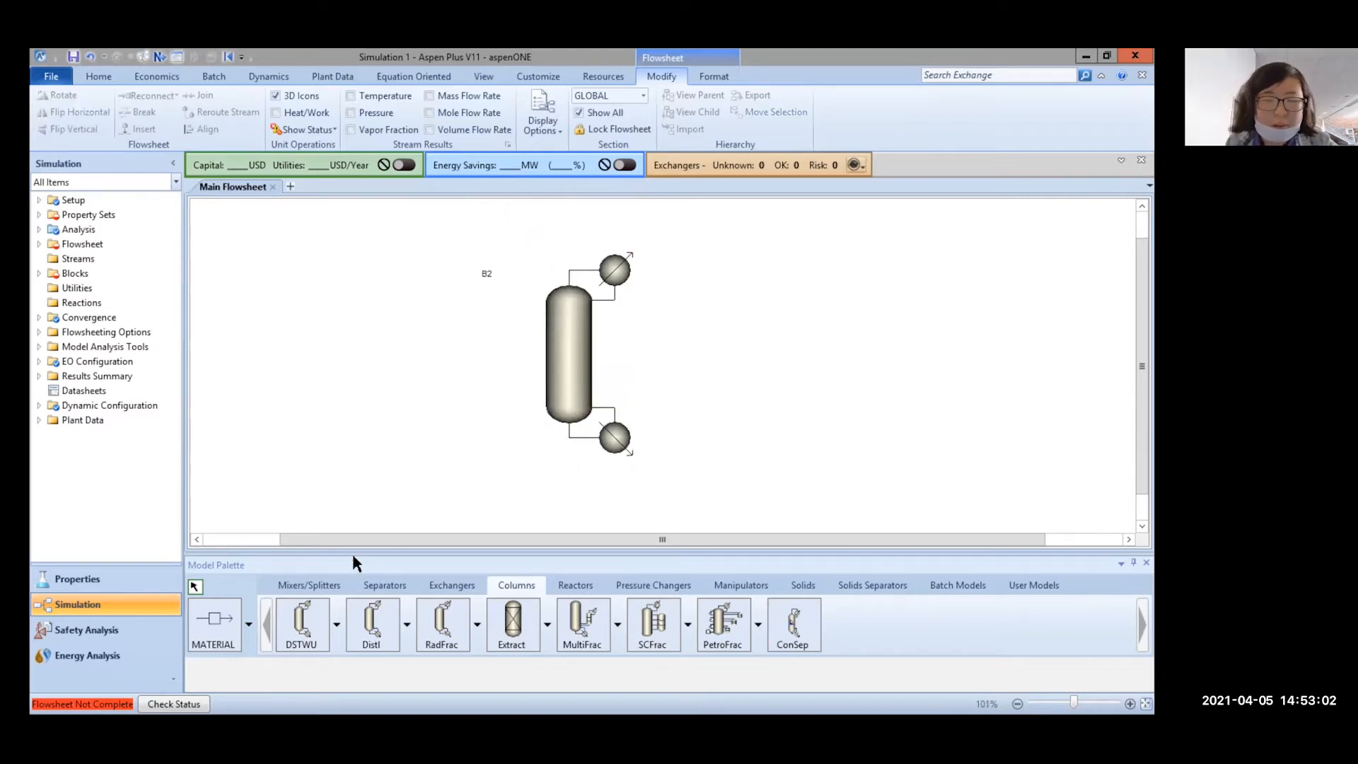
click(214, 622)
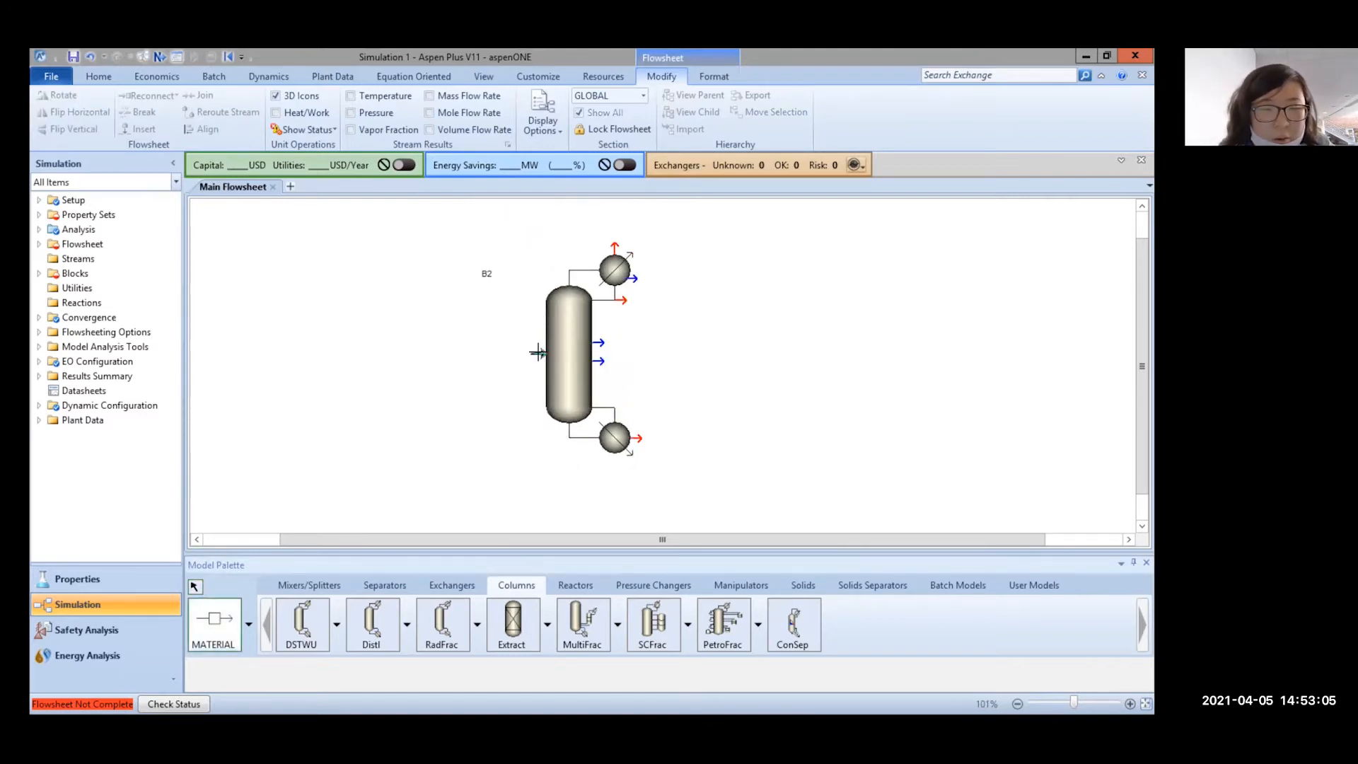
Draw feed stream S1 into B2, distillate S2 from the condenser and bottoms S3 from the reboiler
click(538, 352)
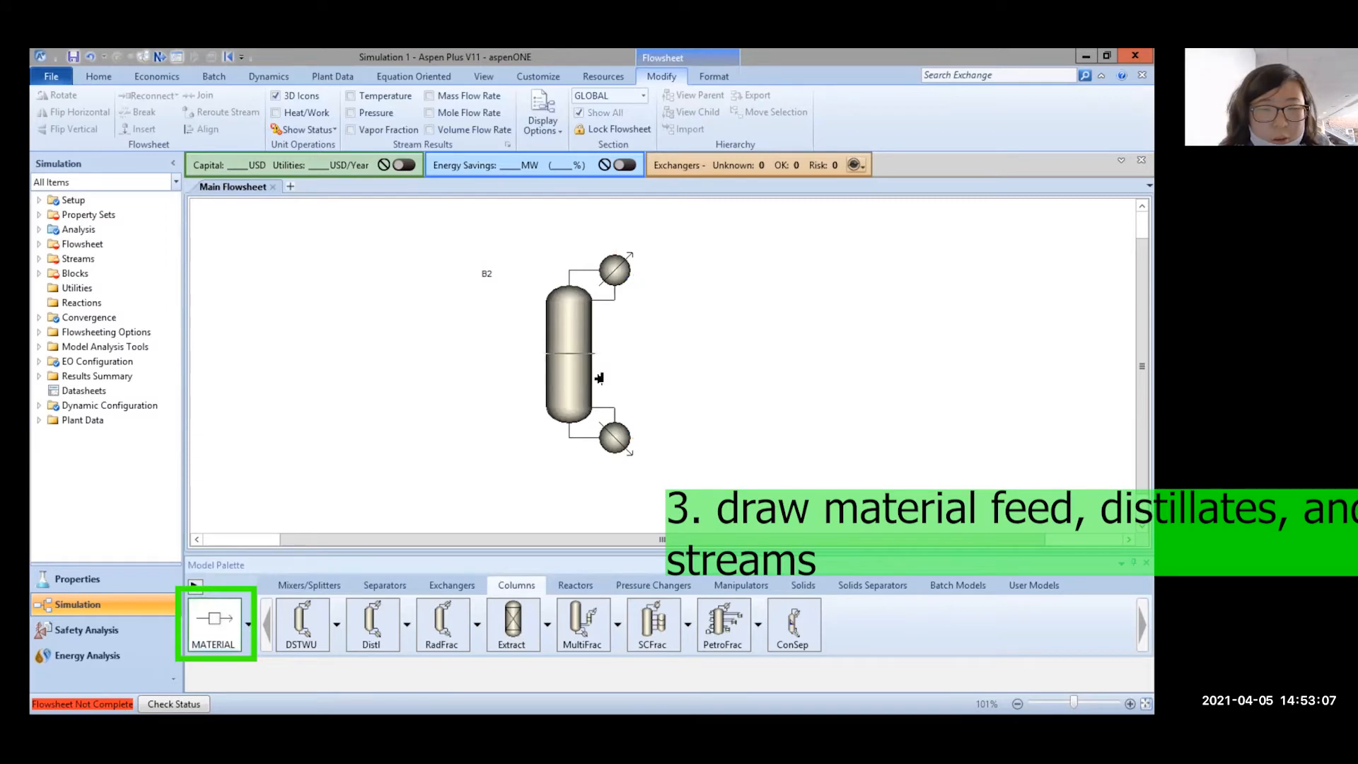
click(349, 354)
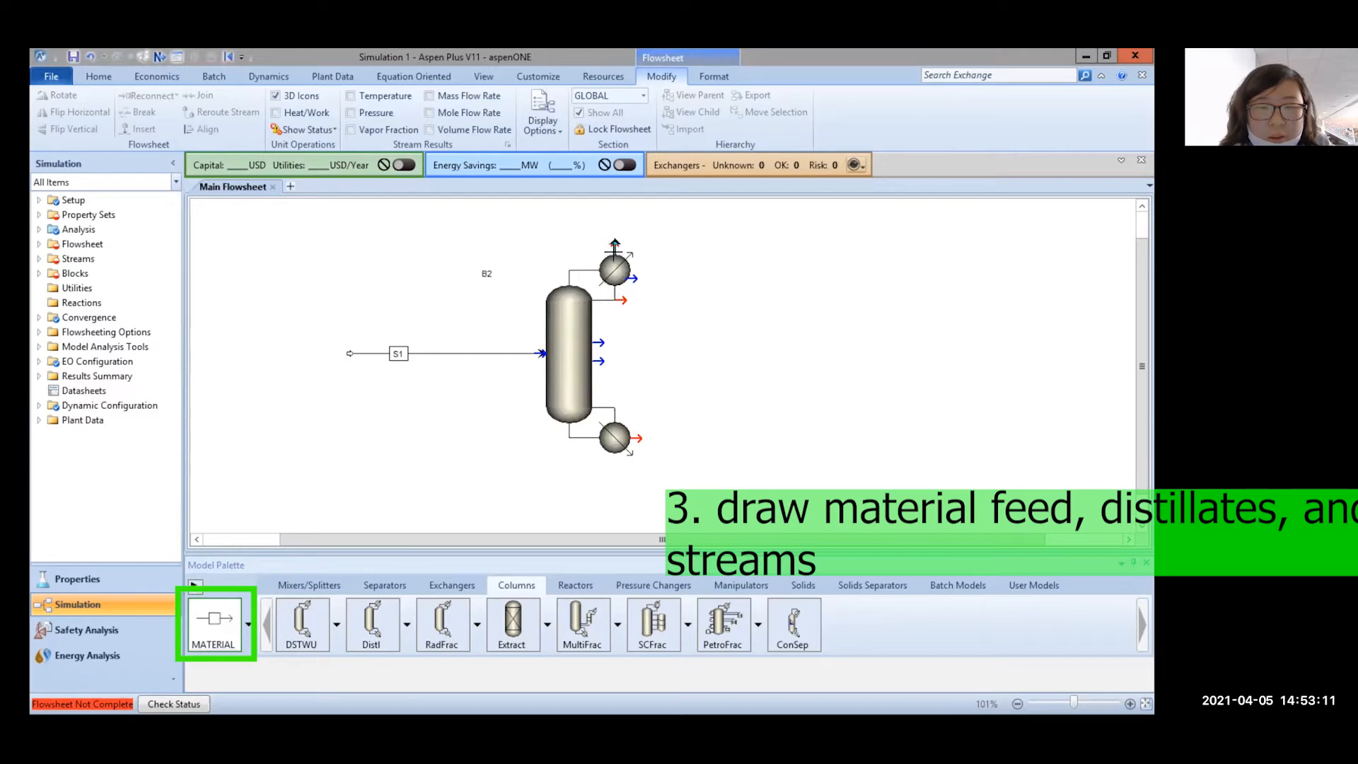
click(622, 300)
click(732, 299)
click(640, 437)
click(732, 435)
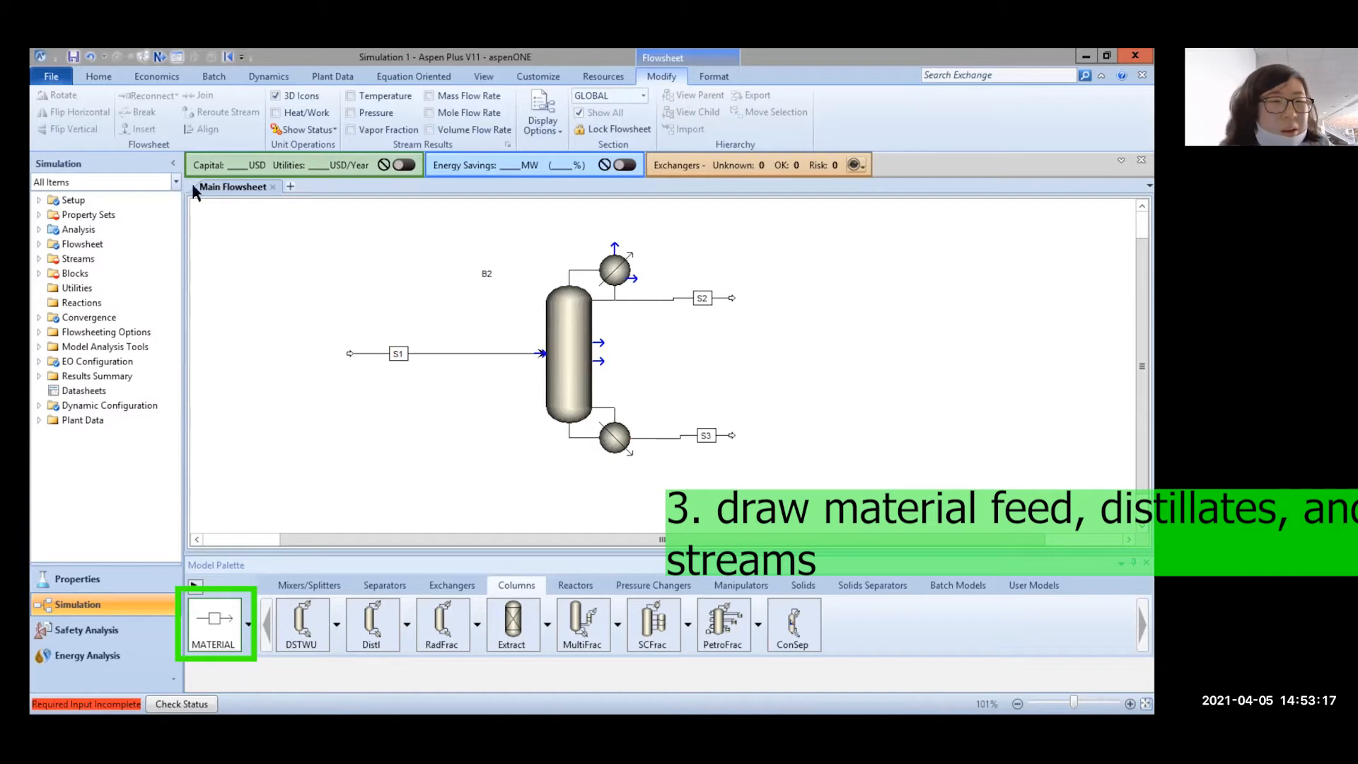
Stop drawing streams and select column B2 with the Modify commands showing
click(106, 75)
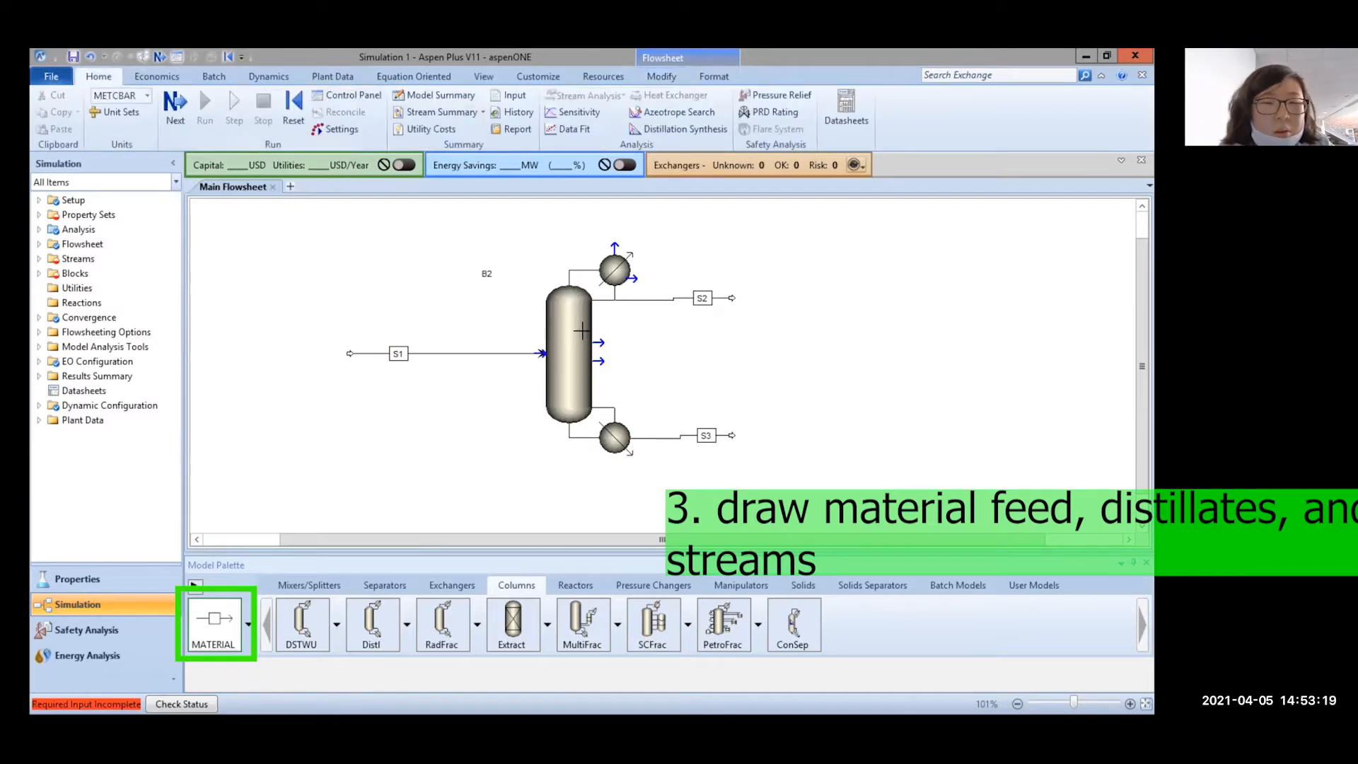
click(192, 598)
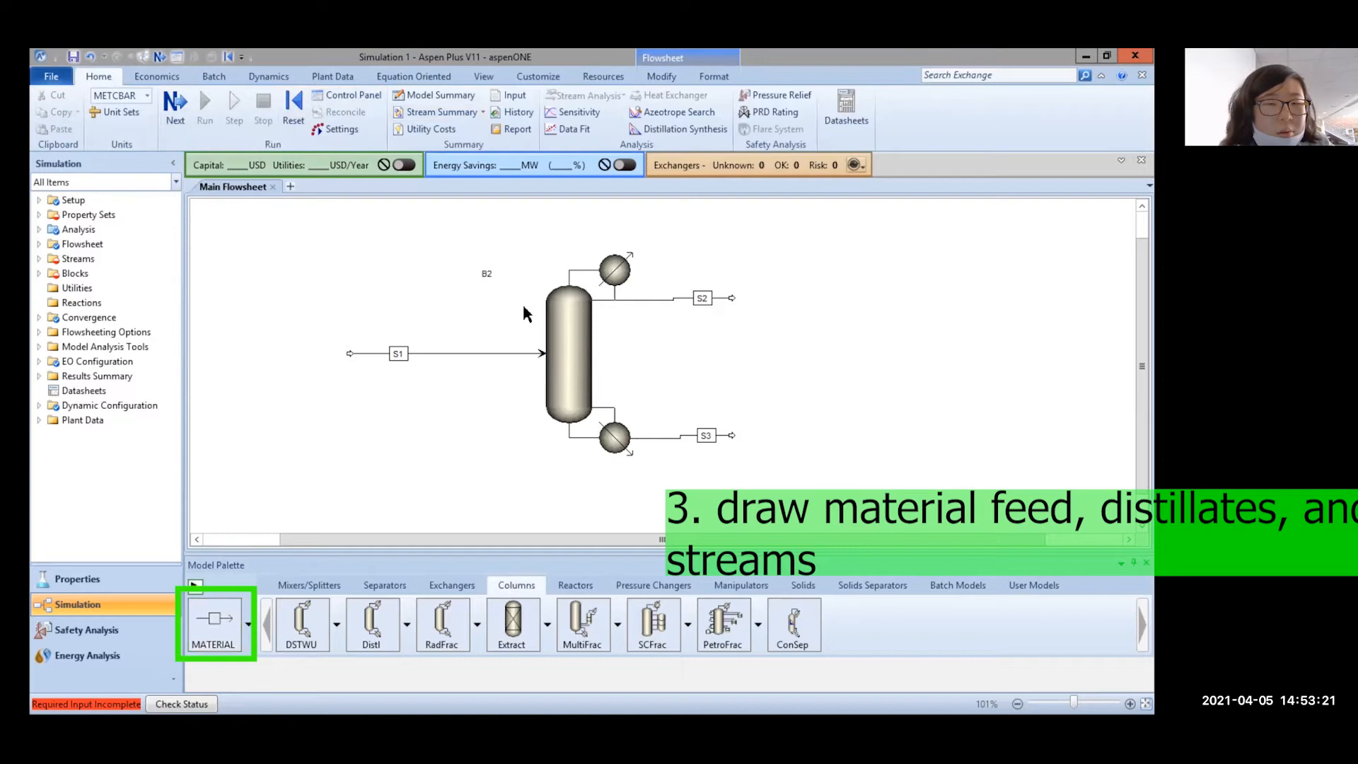
click(559, 311)
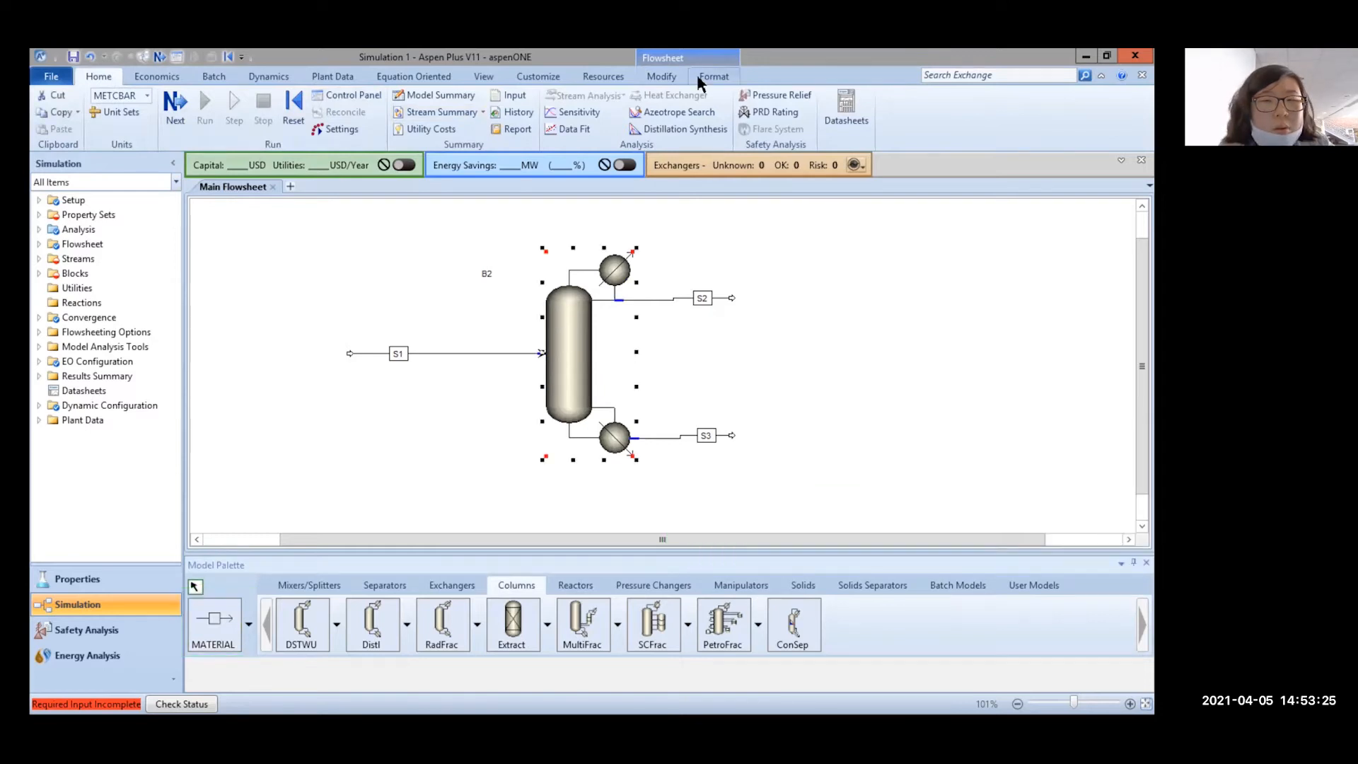
click(699, 78)
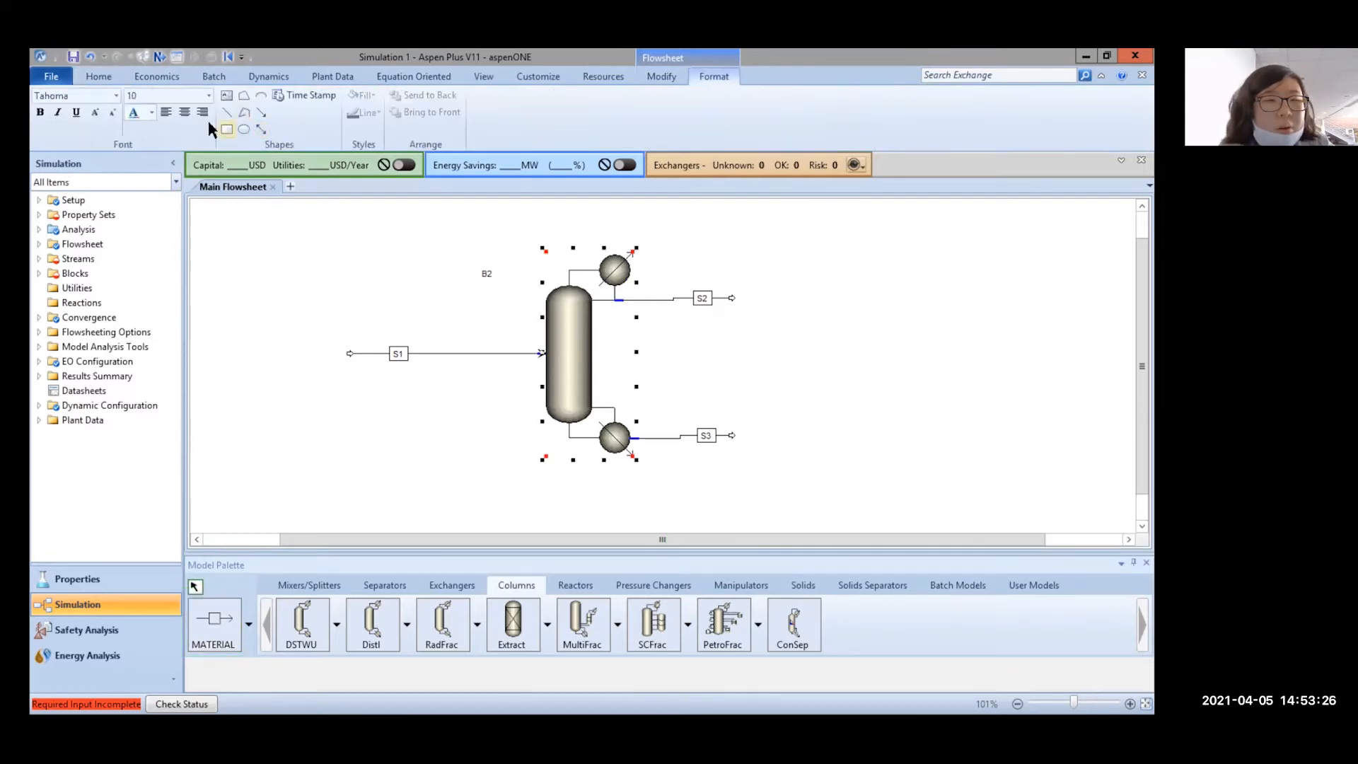
click(661, 78)
Align streams S1, S2 and S3 so they run straight
click(500, 352)
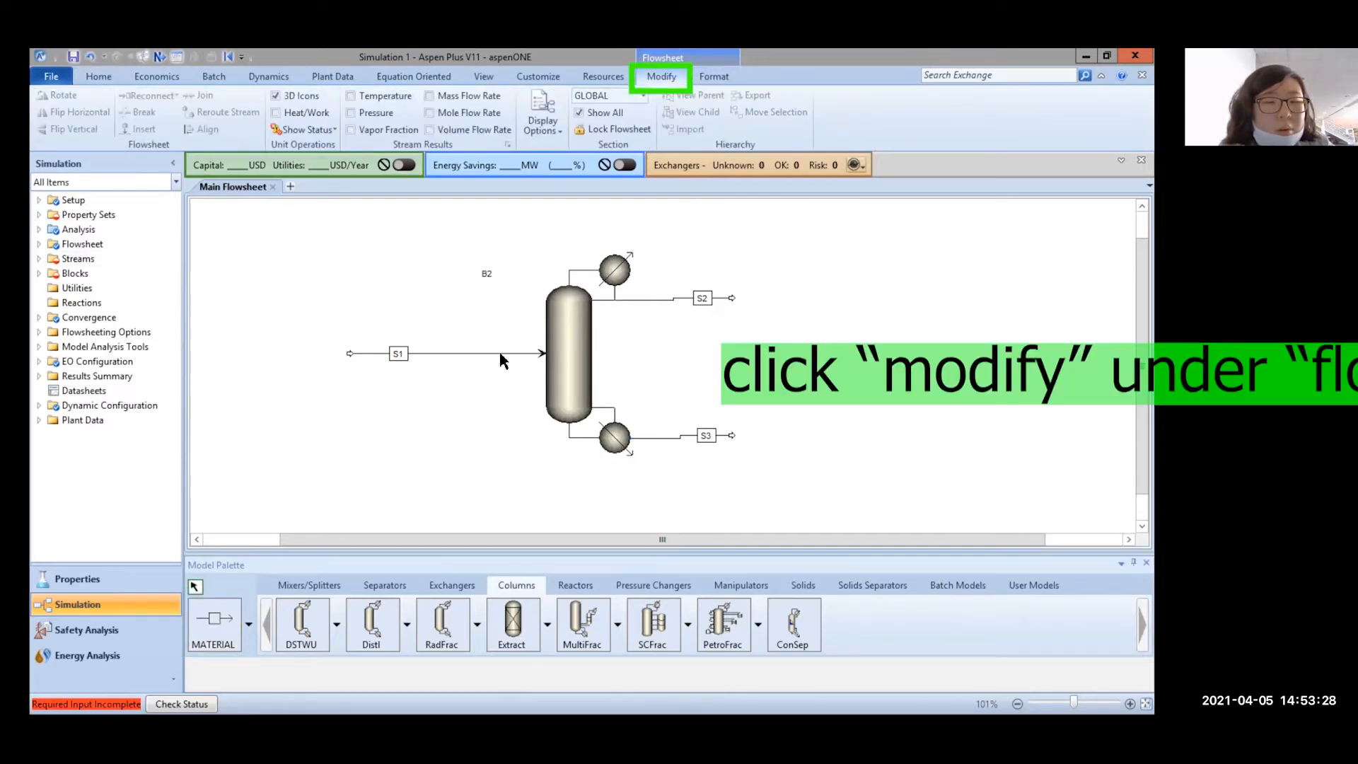
click(208, 130)
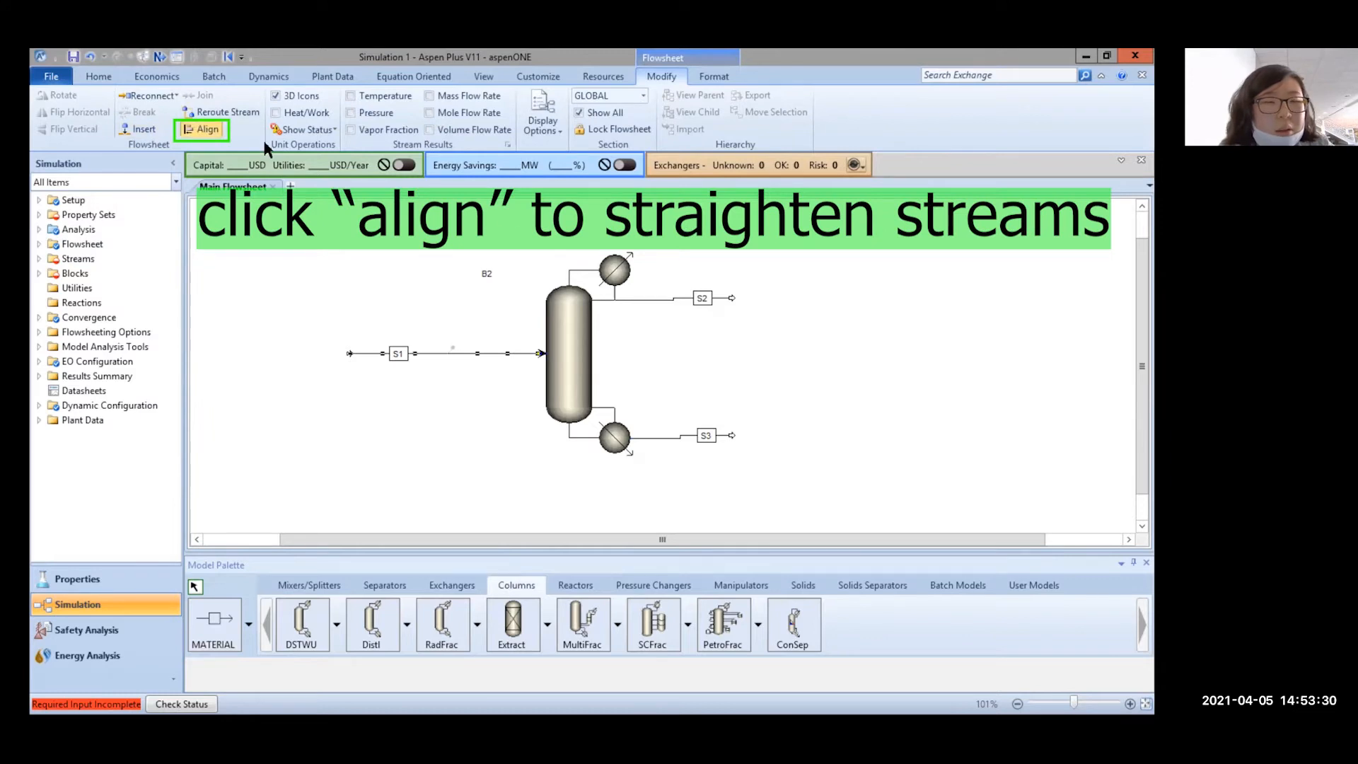
click(676, 306)
click(207, 130)
click(679, 439)
click(205, 130)
click(735, 313)
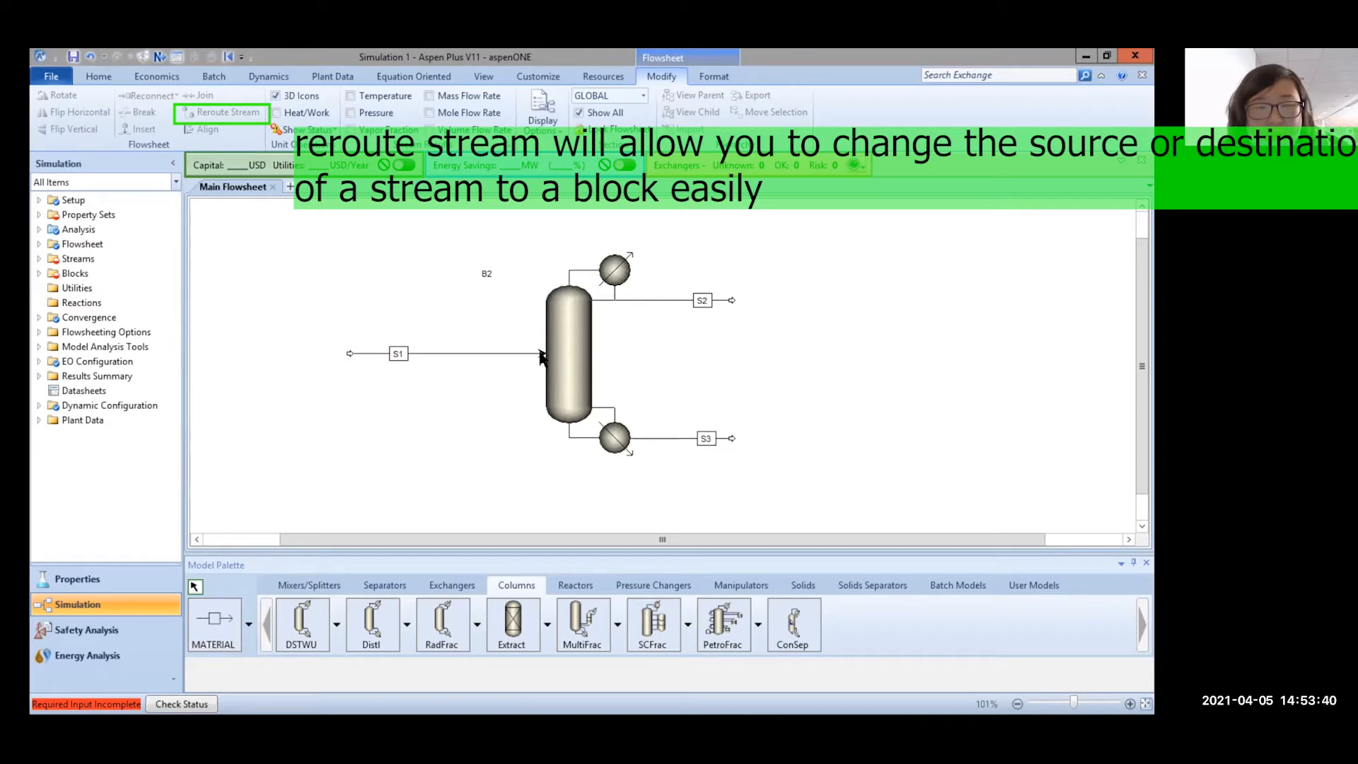
Rename streams S1, S2 and S3 to FEED, DIST and BOT
click(398, 354)
text(FEED)
click(702, 300)
text(DIST)
click(703, 437)
text(BO)
click(751, 401)
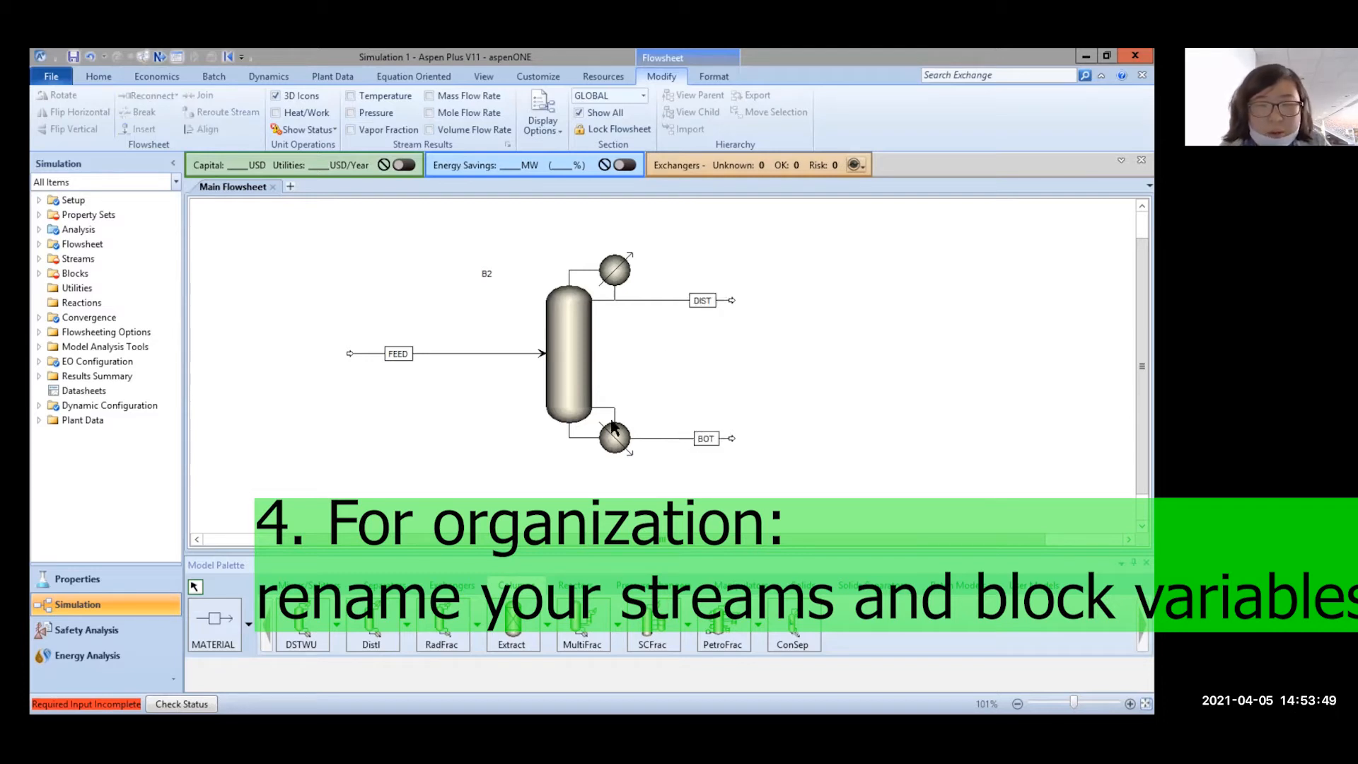
Rename block B2 to COLUMN, place its label beside the column, and expand Blocks and Streams
click(487, 274)
click(487, 274)
text(COLUMN)
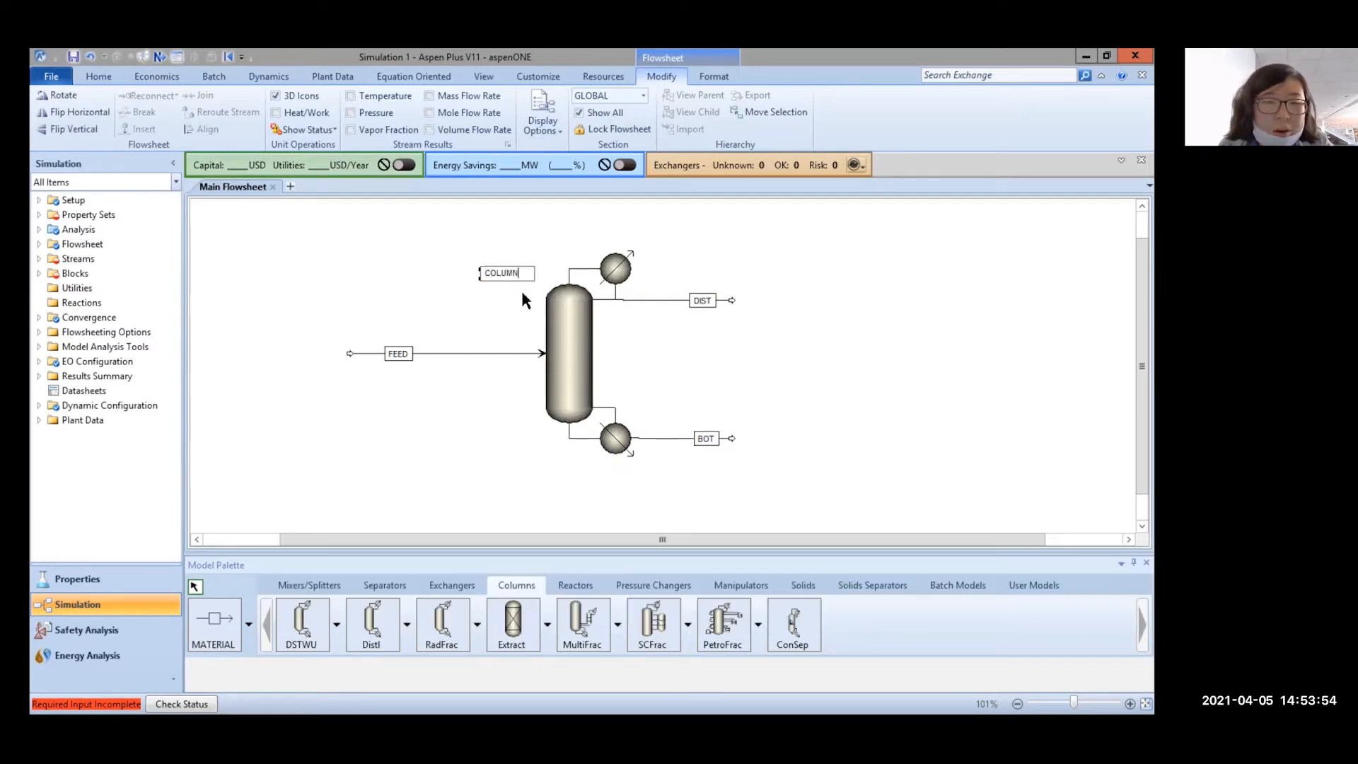
click(521, 287)
drag(495, 271, 624, 351)
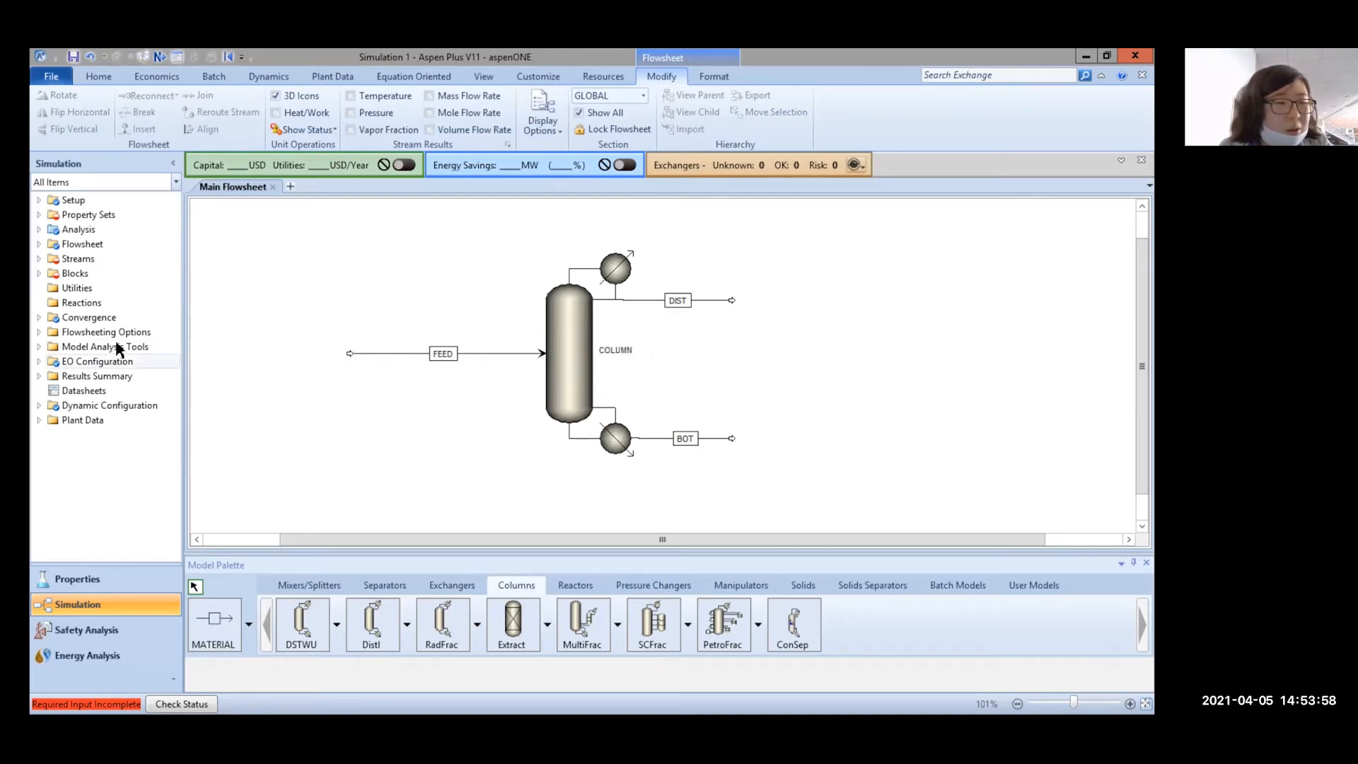
click(40, 274)
click(41, 260)
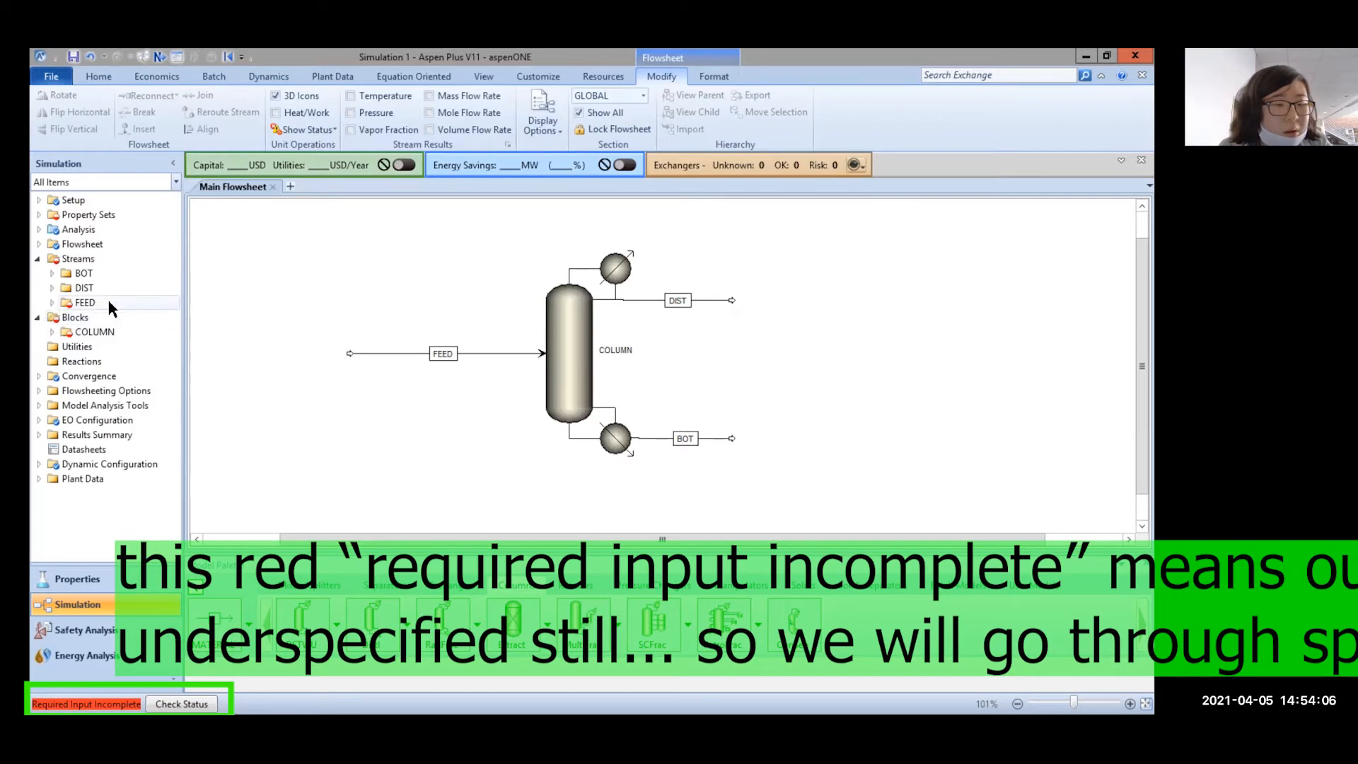
Set the FEED stream temperature to 100 C and pressure to 1 bar
double_click(347, 355)
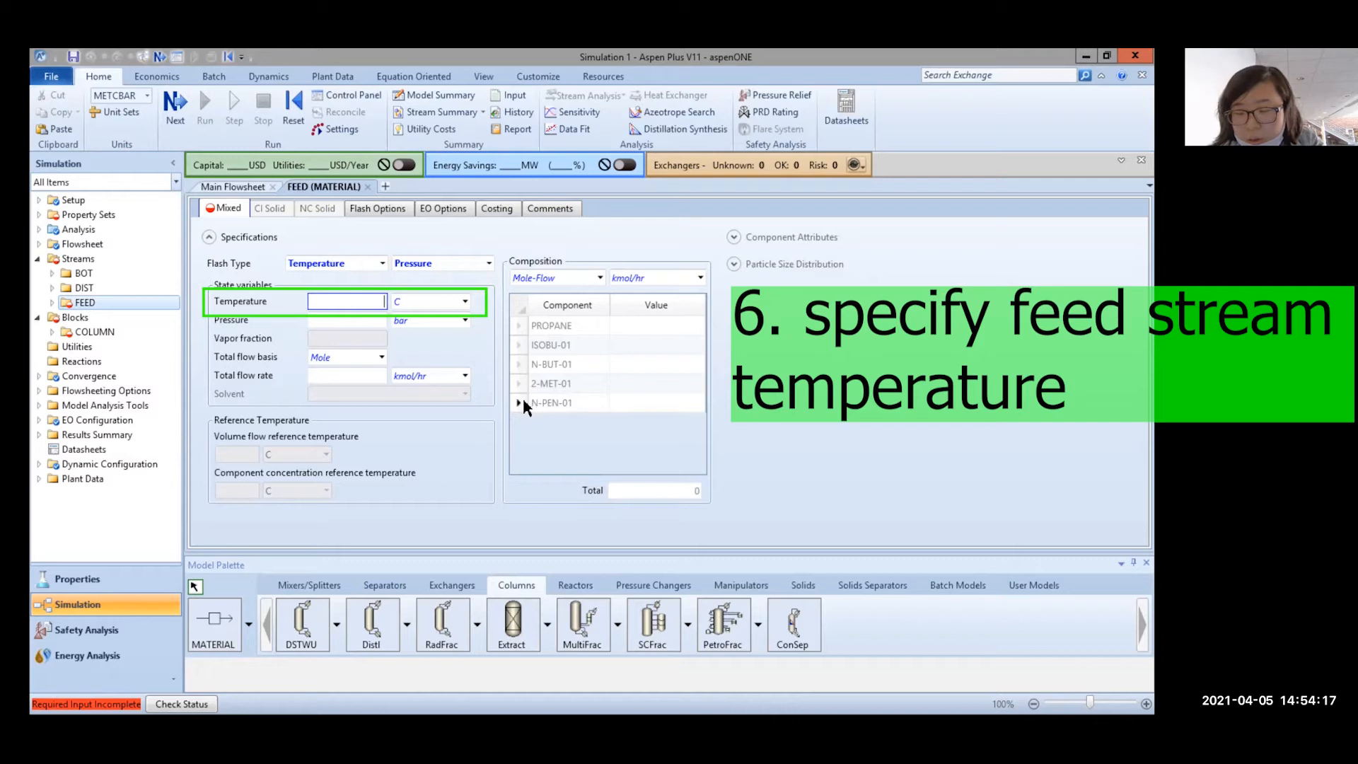
text(100)
click(380, 322)
text(1)
click(451, 320)
click(465, 320)
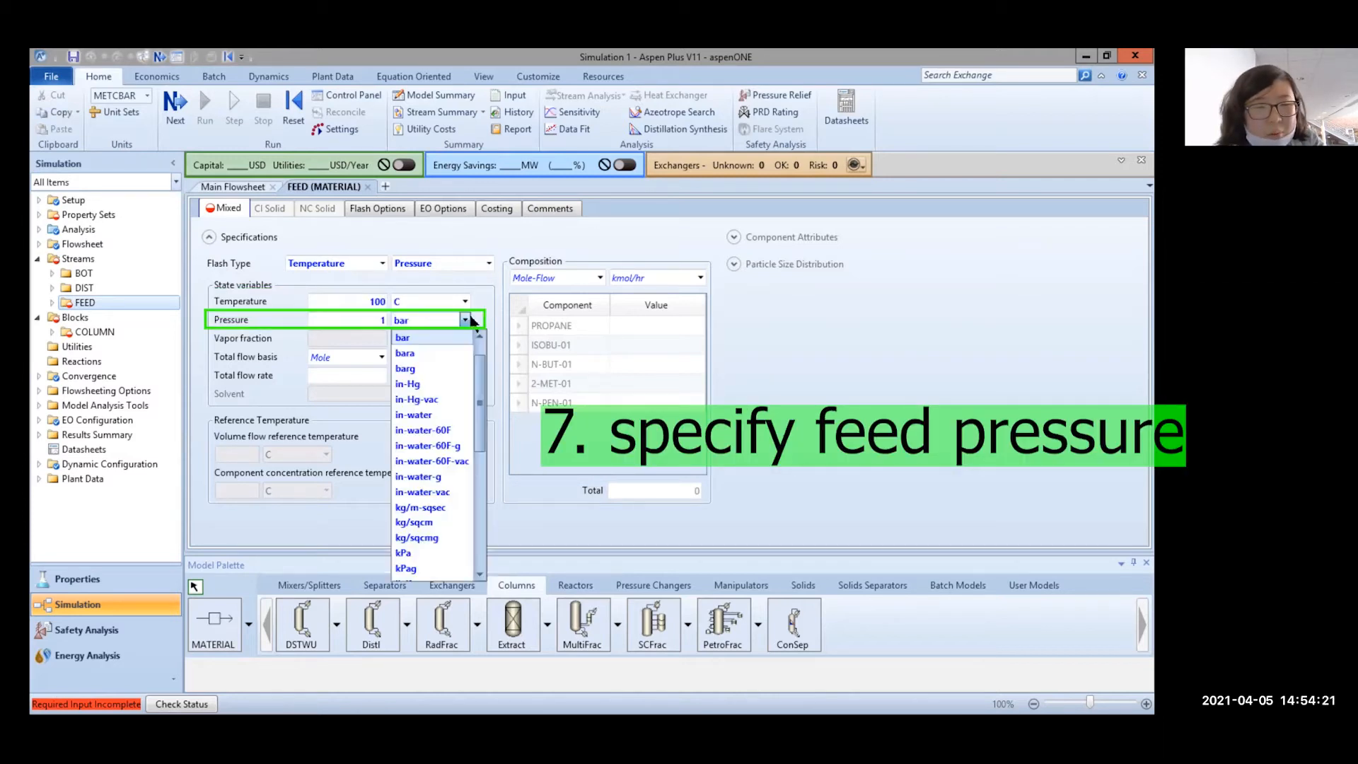
click(400, 339)
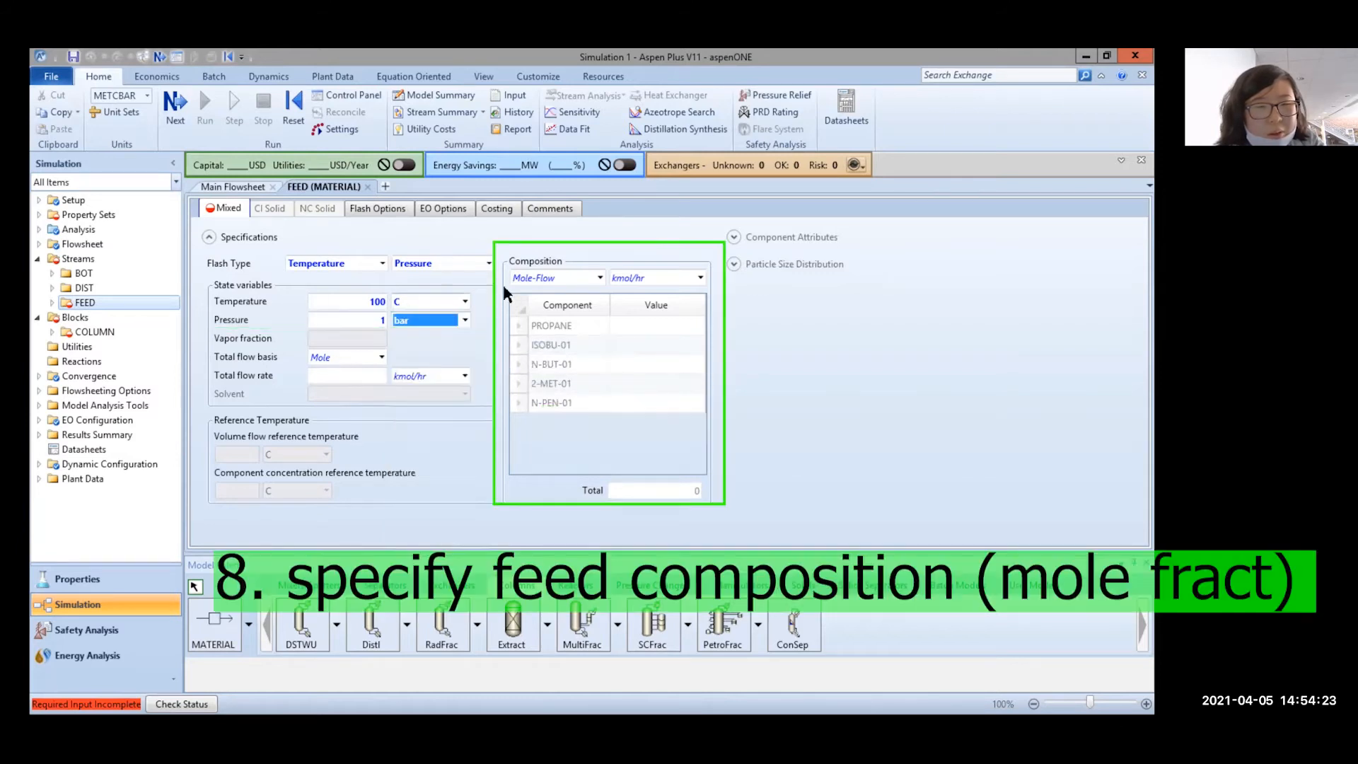
click(465, 319)
click(615, 320)
Switch the FEED composition basis to Mole-Frac
click(632, 326)
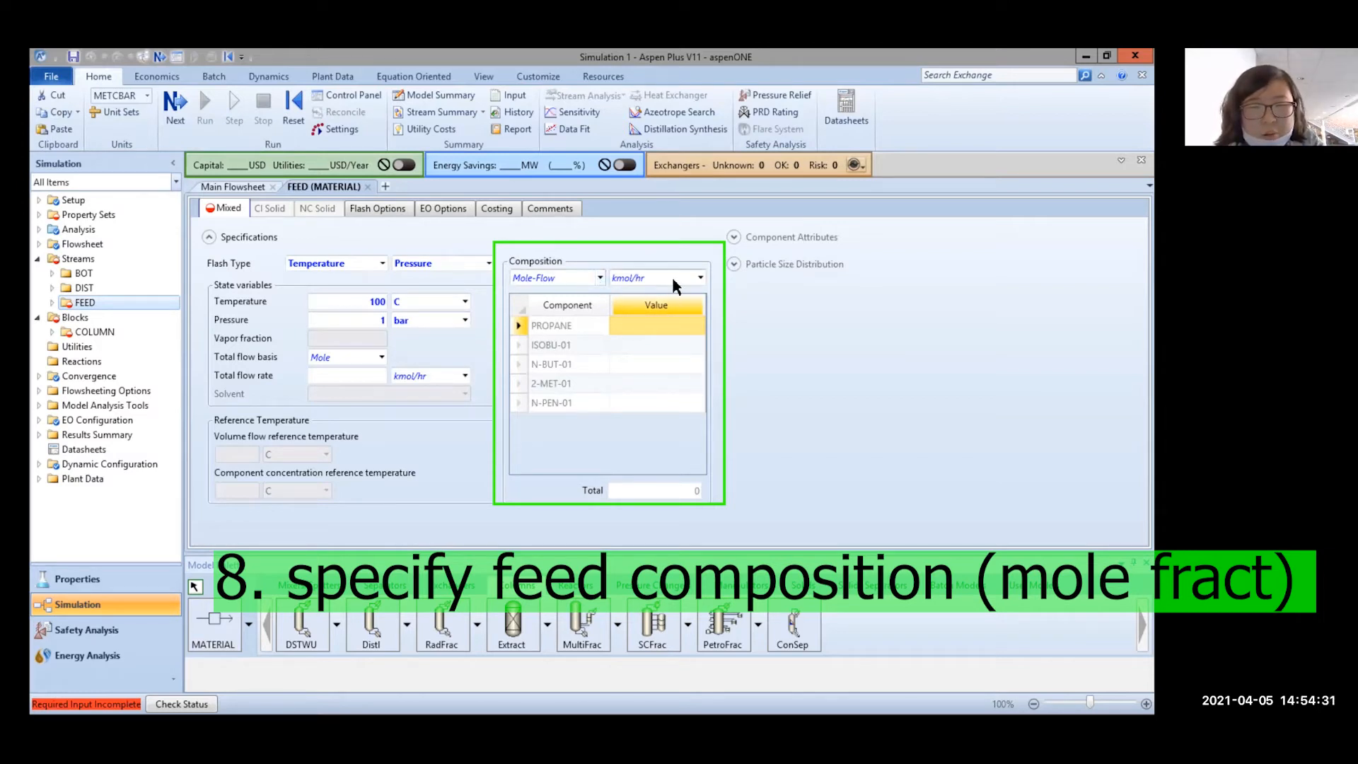
click(577, 279)
click(601, 278)
click(562, 354)
click(359, 374)
Enter FEED mole fractions 0.2, 0.3, 0.3, 0.1, 0.1 for PROPANE through N-PEN-01
click(629, 324)
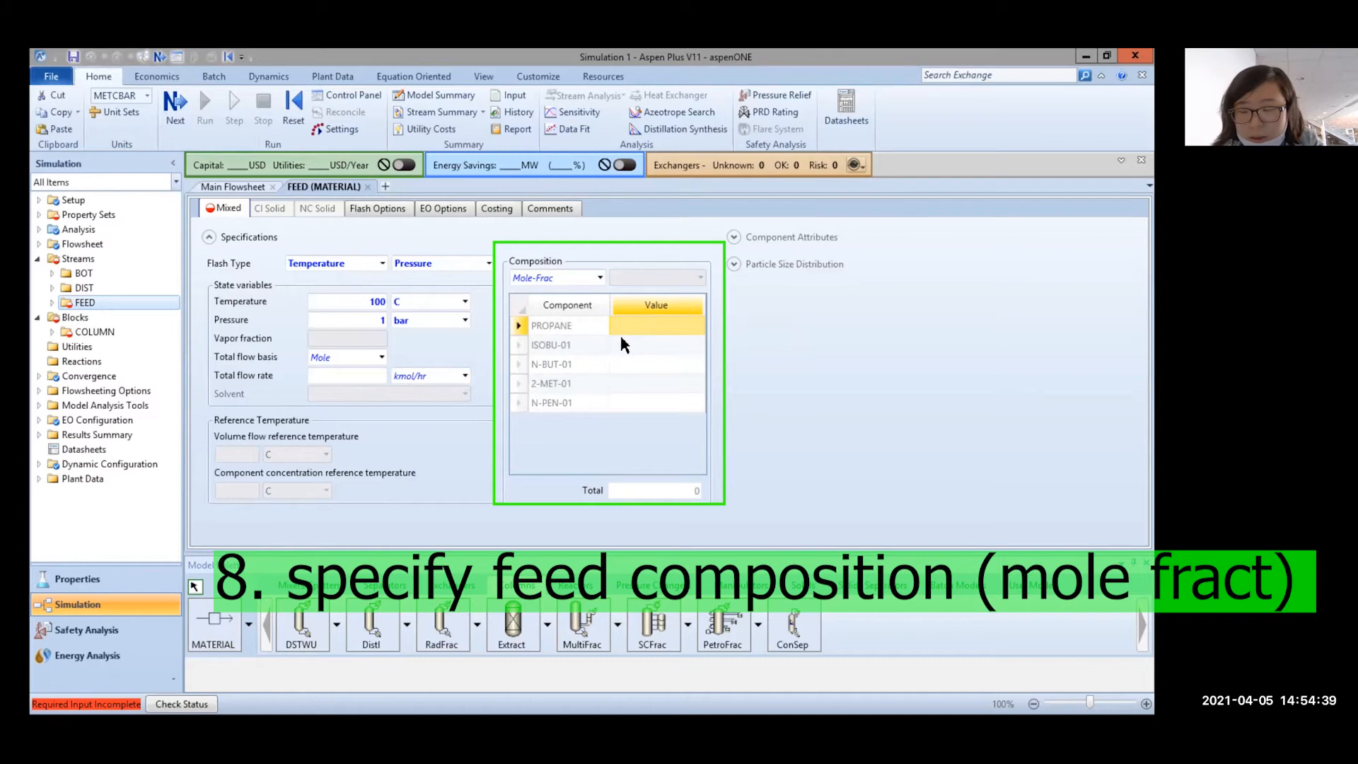
text(0.2)
click(634, 344)
text(0.3)
click(629, 364)
click(629, 365)
text(0.4)
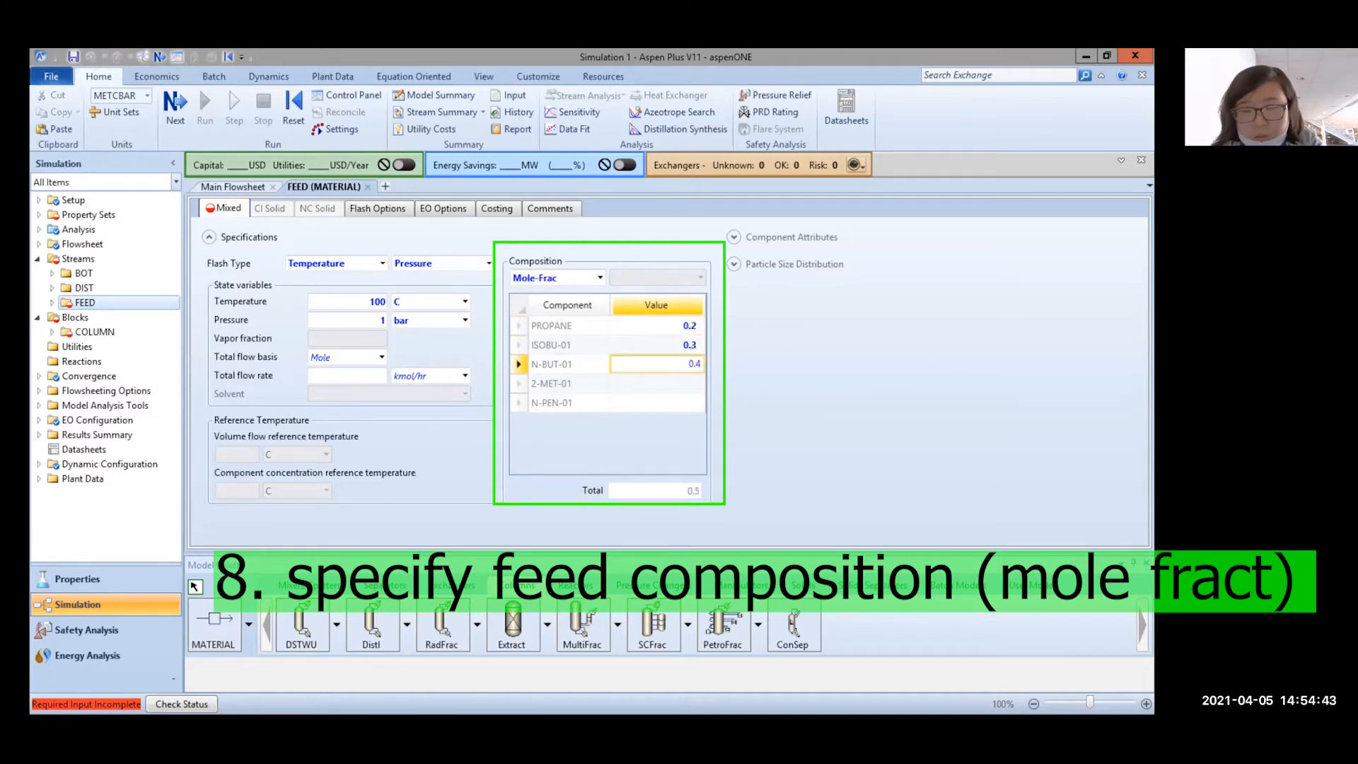
key(Return)
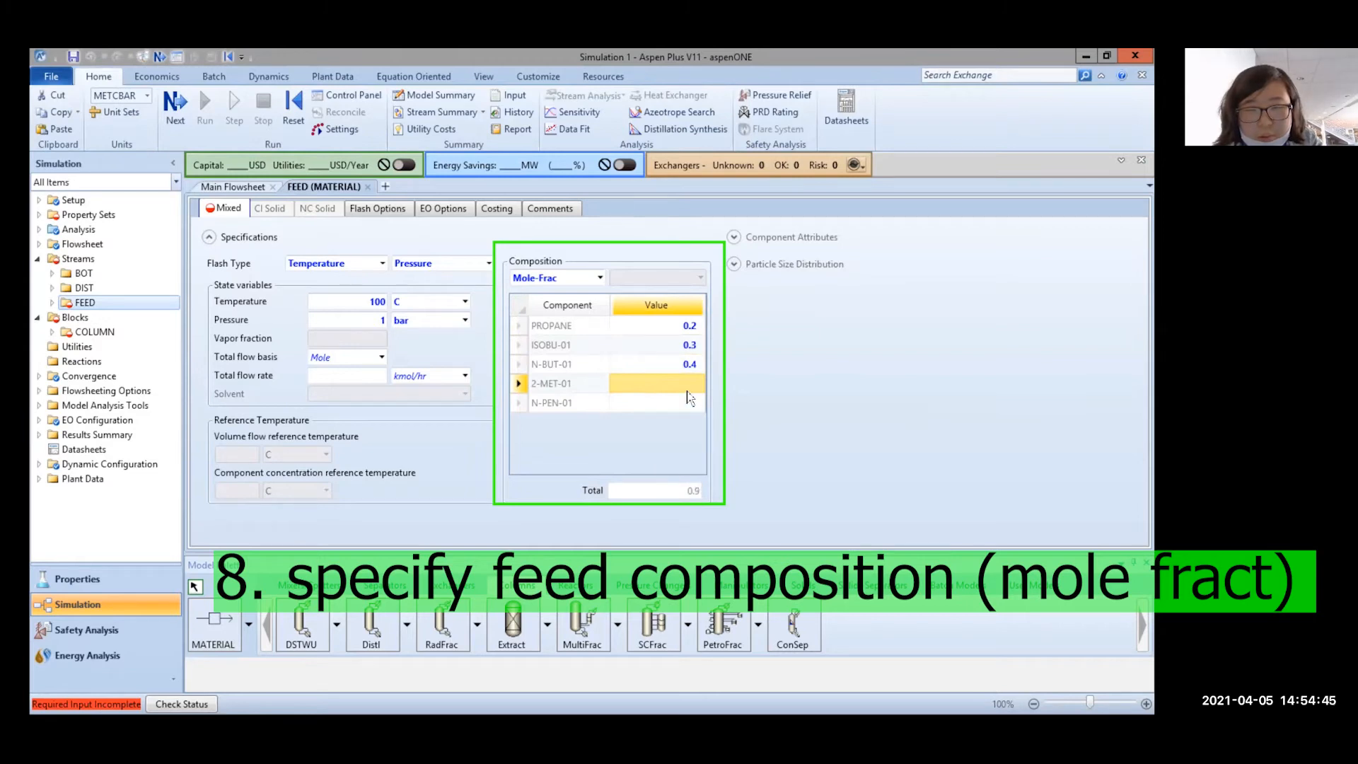
click(675, 362)
text(0.3)
key(Return)
text(0.1)
click(655, 400)
text(0.1)
key(Return)
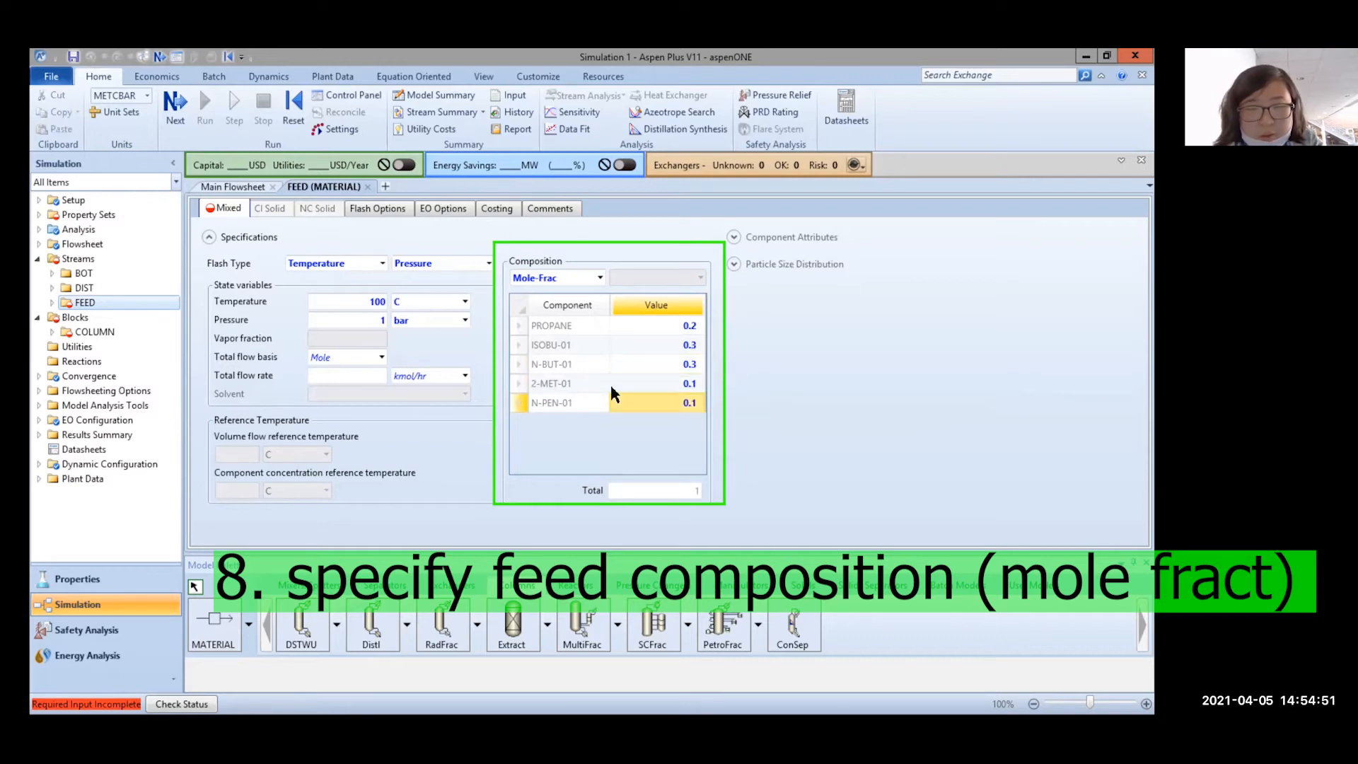
Set the FEED total flow rate to 100 kmol/hr
click(338, 376)
text(100)
key(Return)
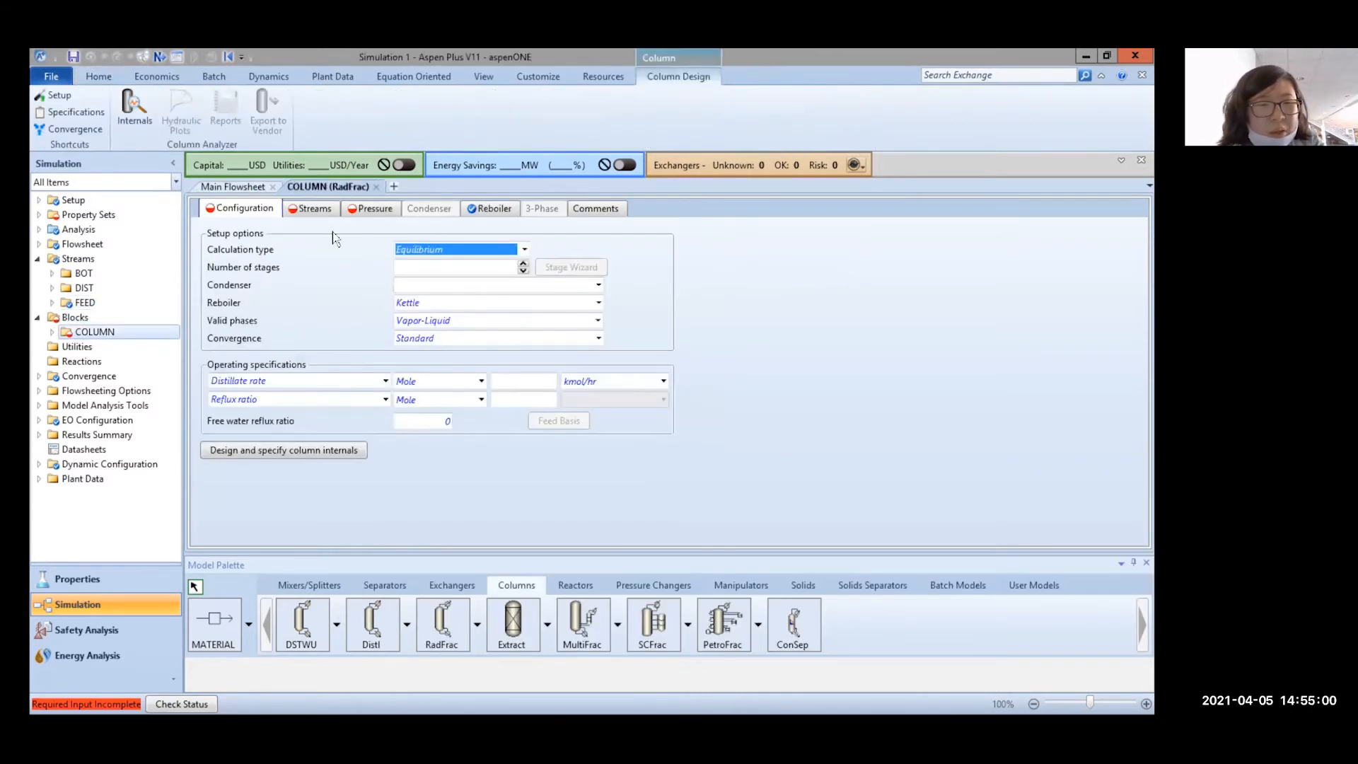
Keep Kettle reboiler, Vapor-Liquid phases and Standard convergence, and enter 30 stages
click(472, 306)
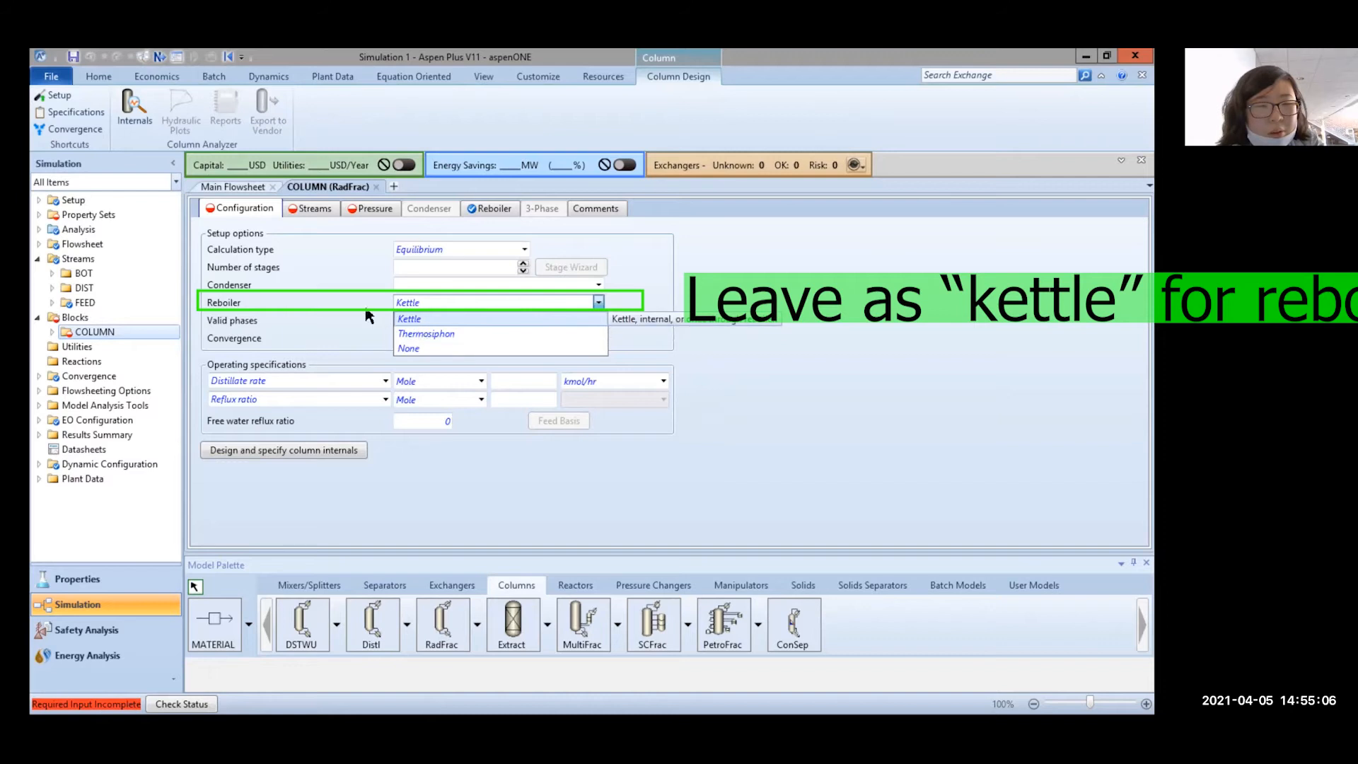
click(400, 311)
click(423, 321)
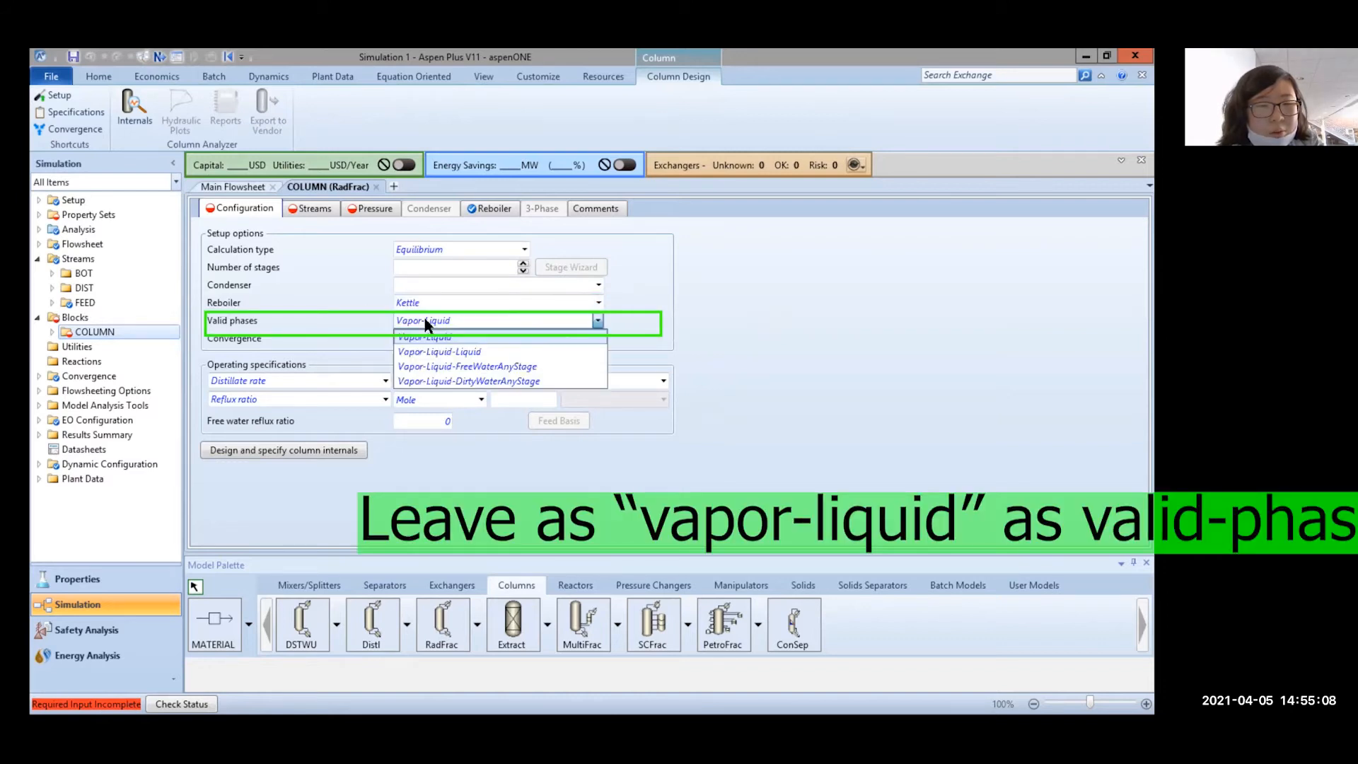
click(598, 320)
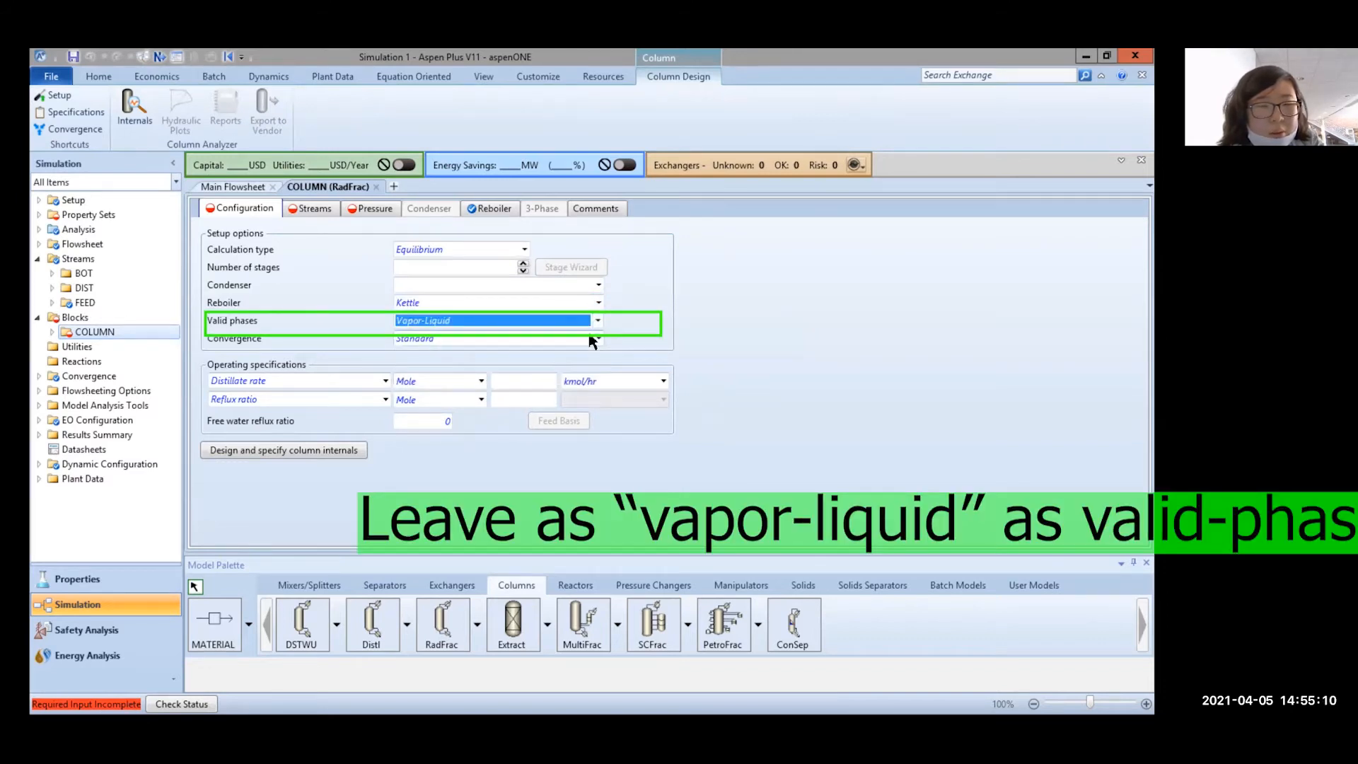
click(596, 338)
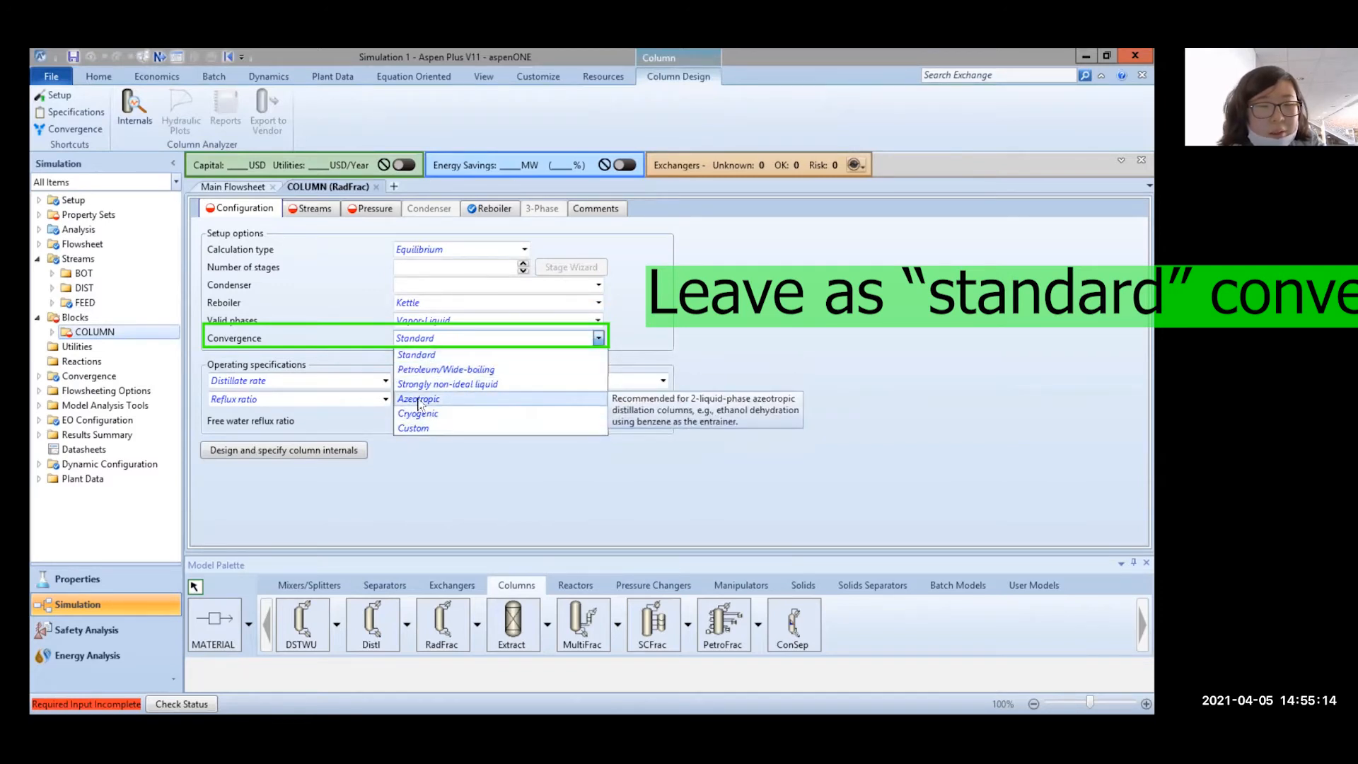
click(431, 356)
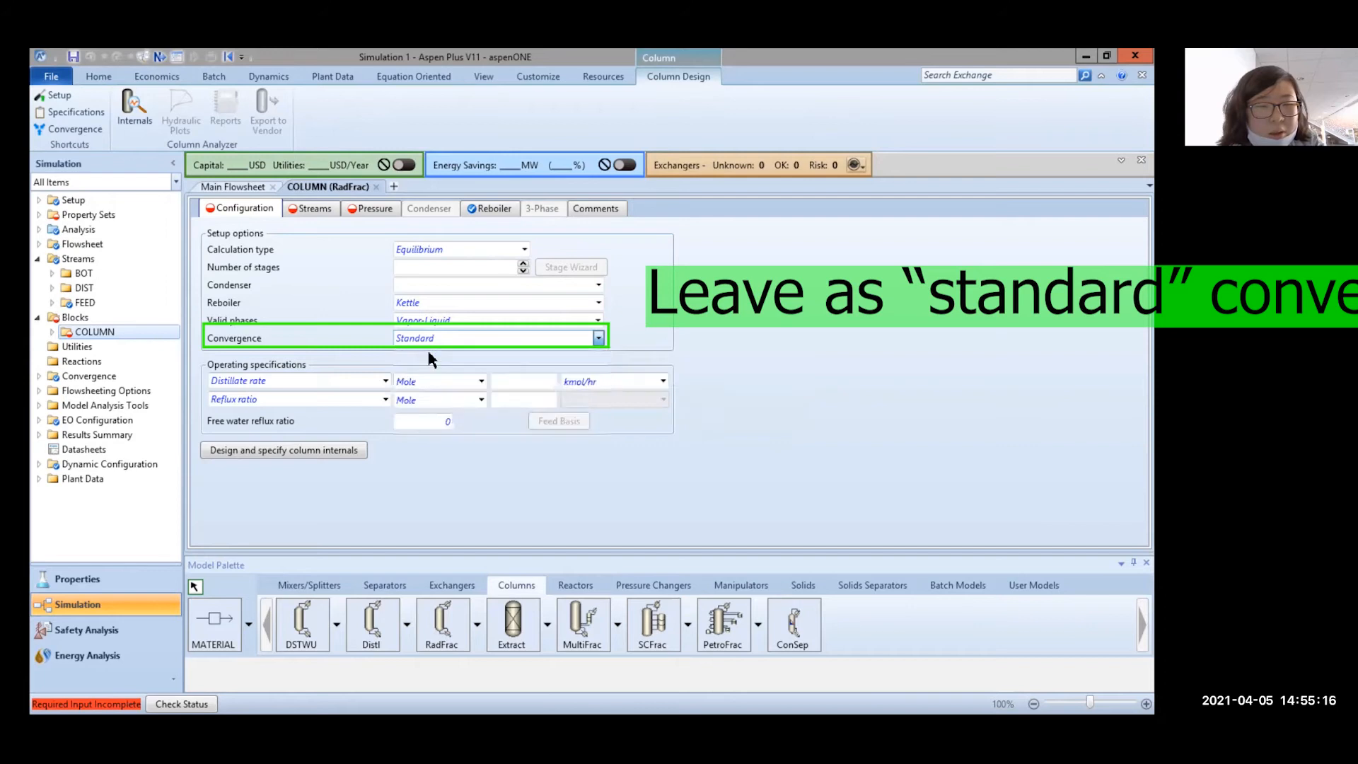
click(456, 267)
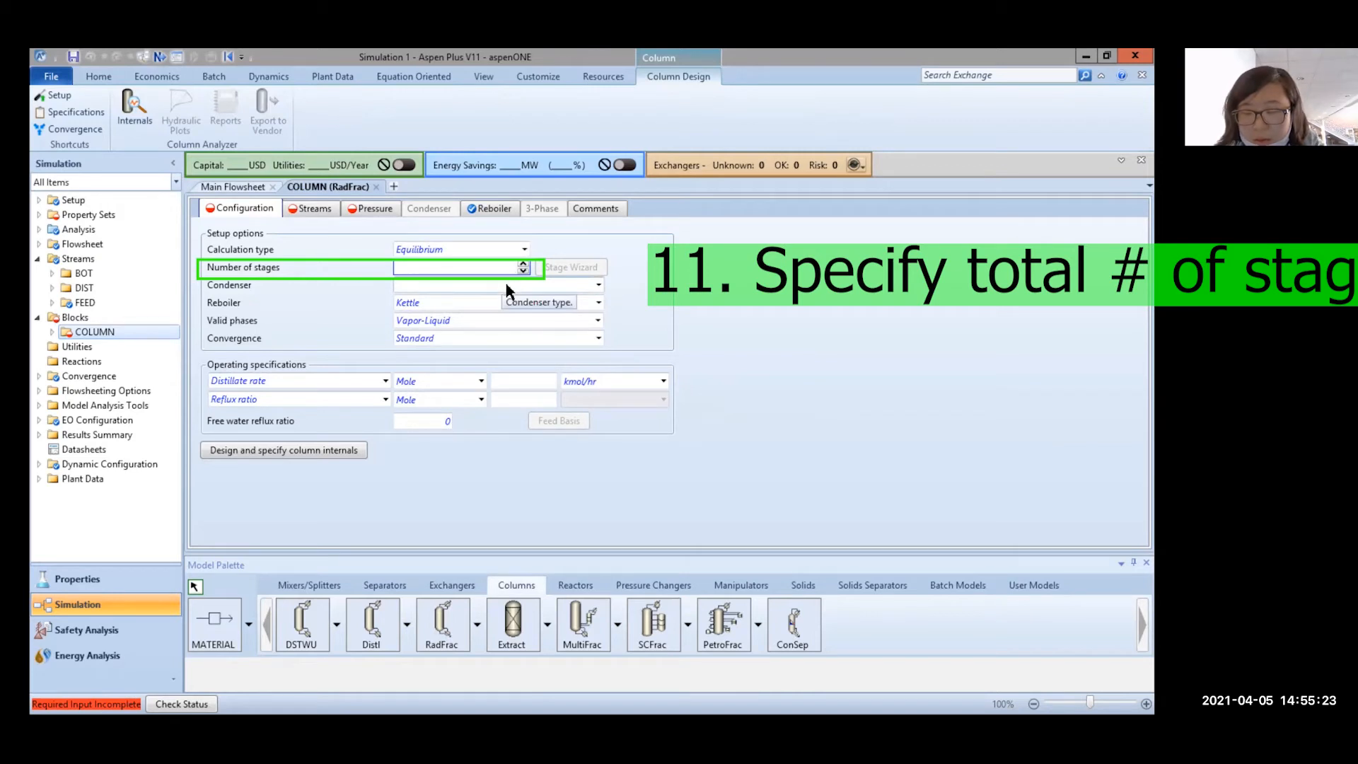
text(30)
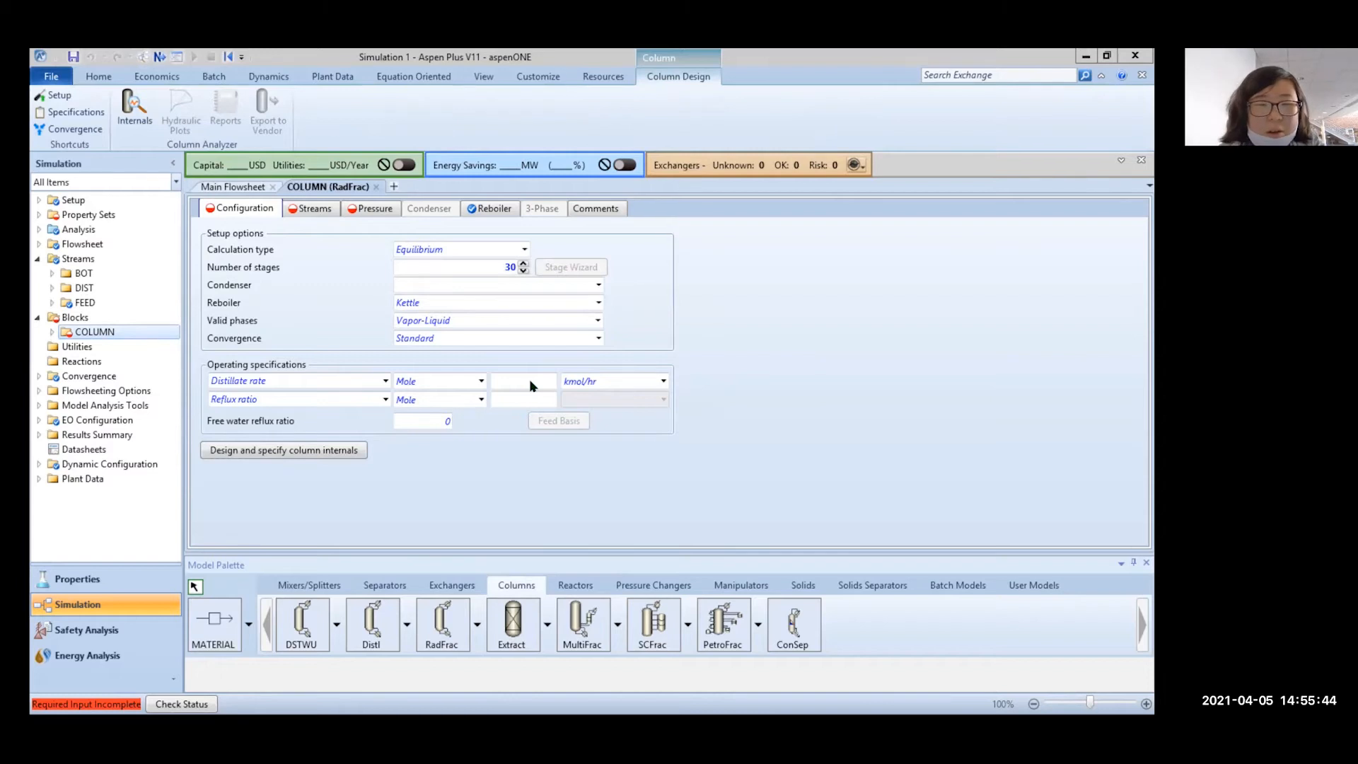
click(531, 381)
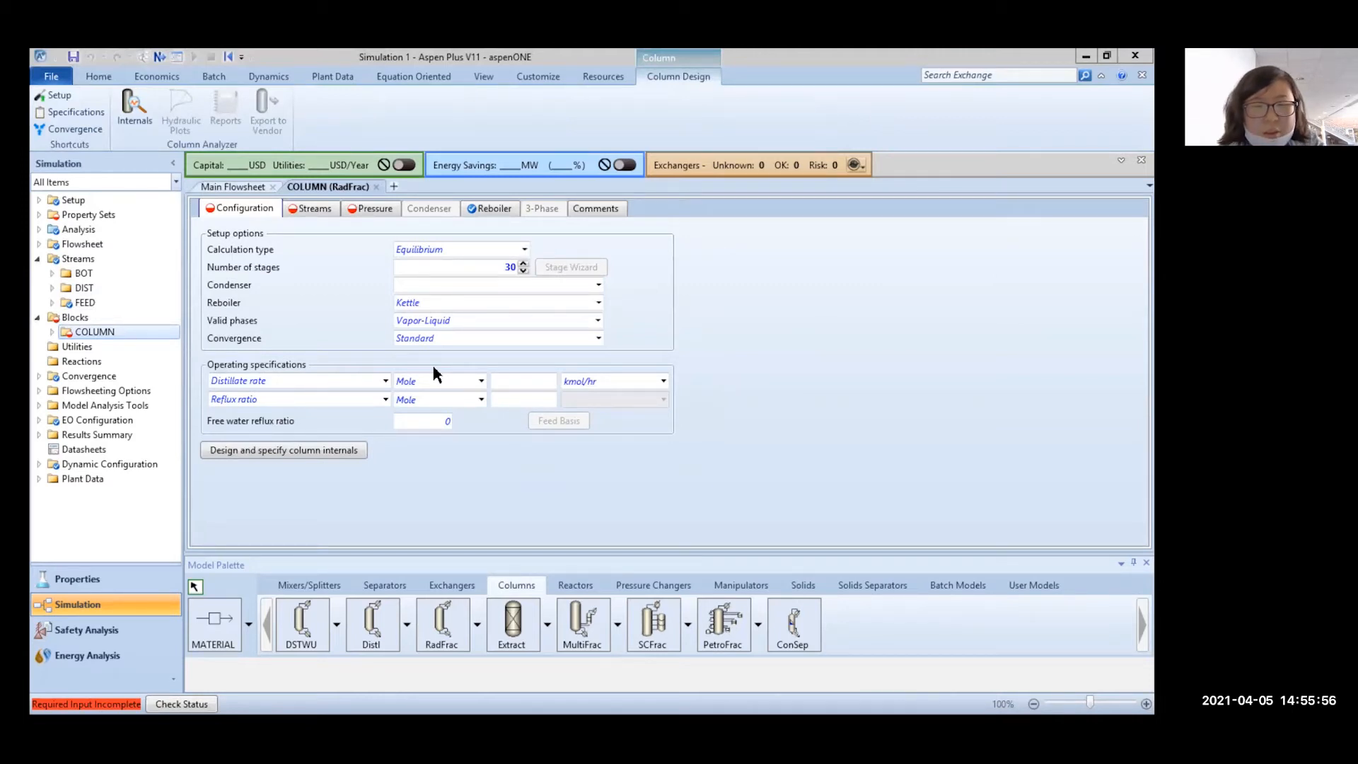
Change the FEED pressure from 1 bar to 8.15 atm
click(85, 302)
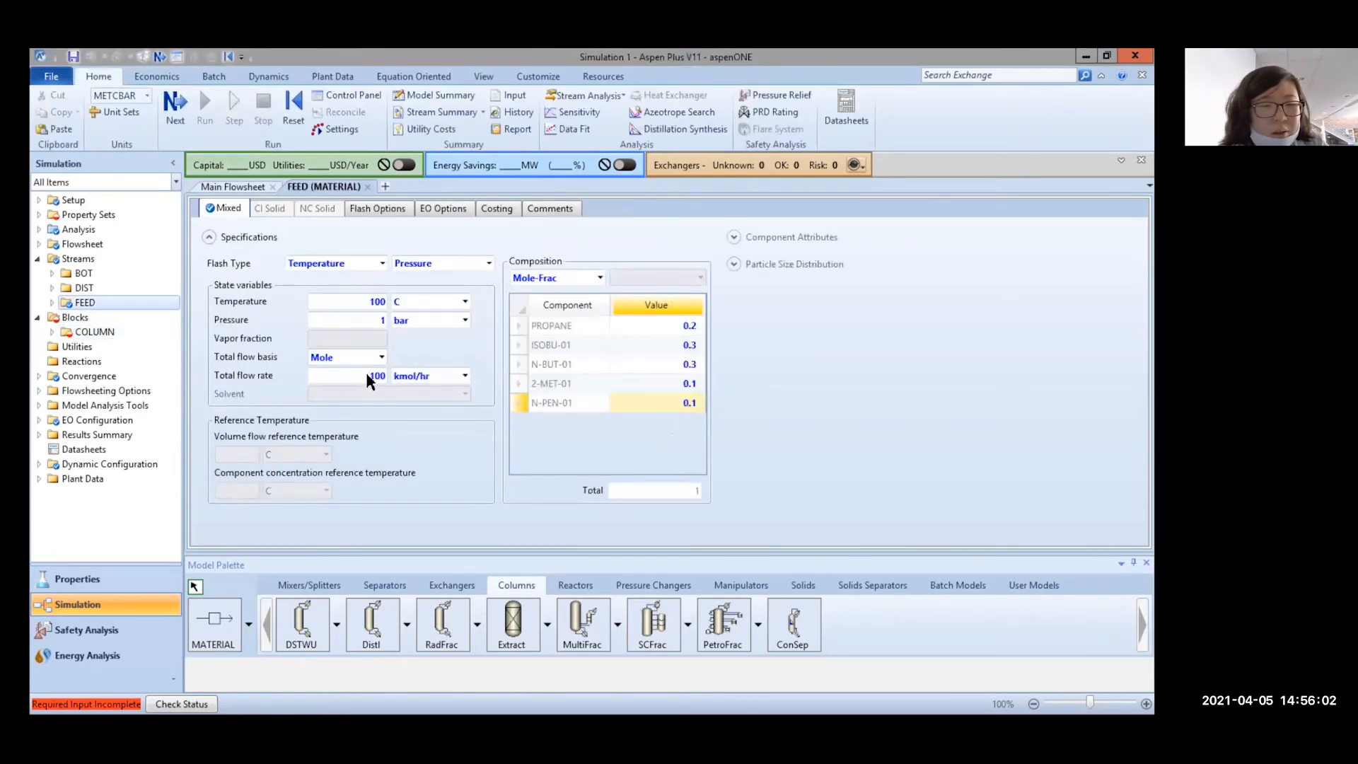
click(368, 319)
text(8.15)
click(433, 319)
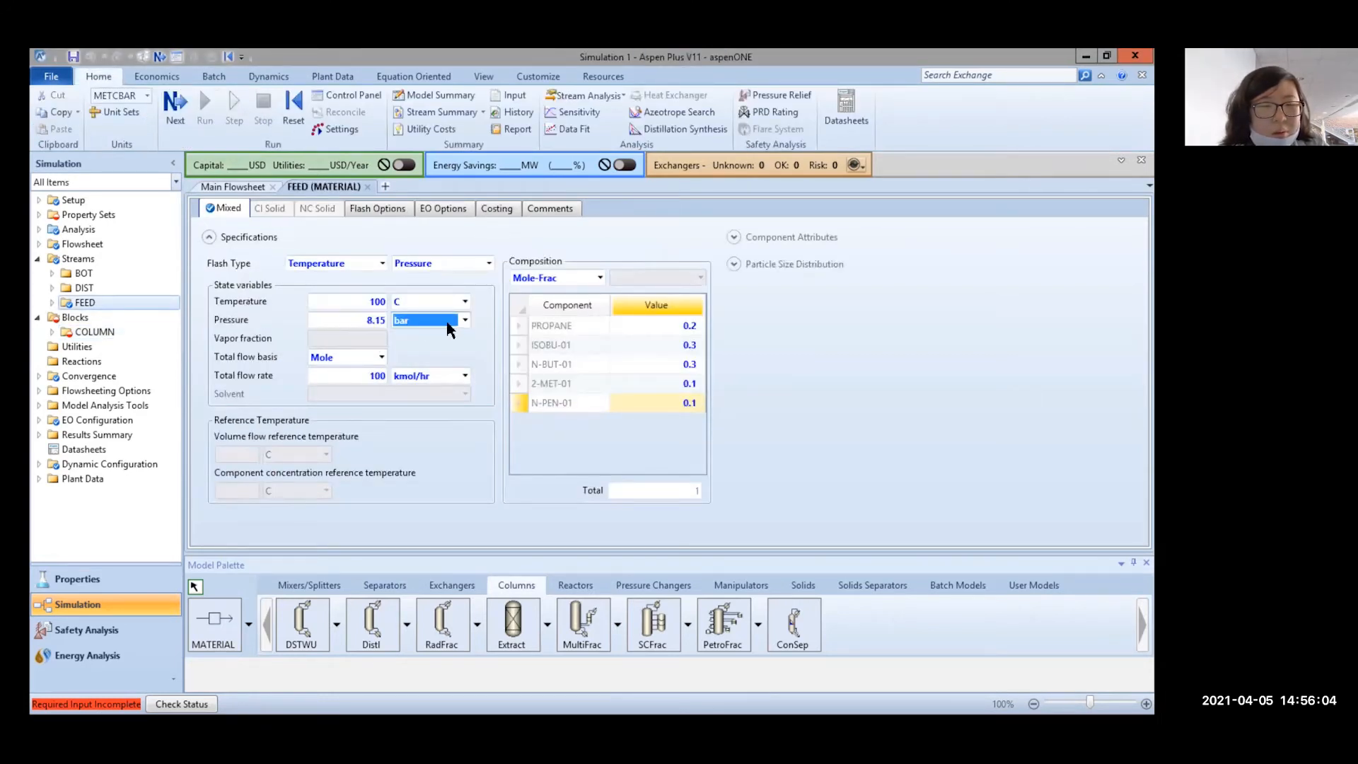
click(431, 344)
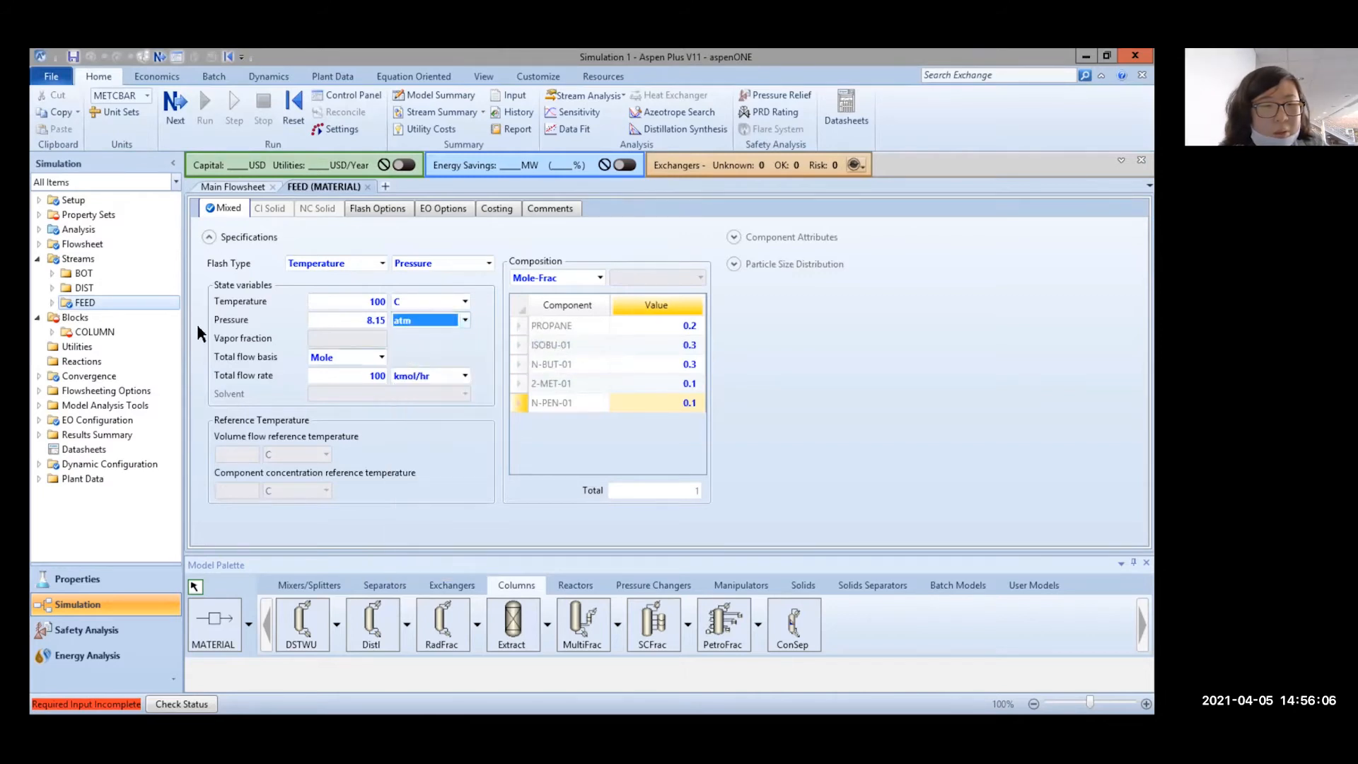
Set the column's condenser type to Total
click(94, 332)
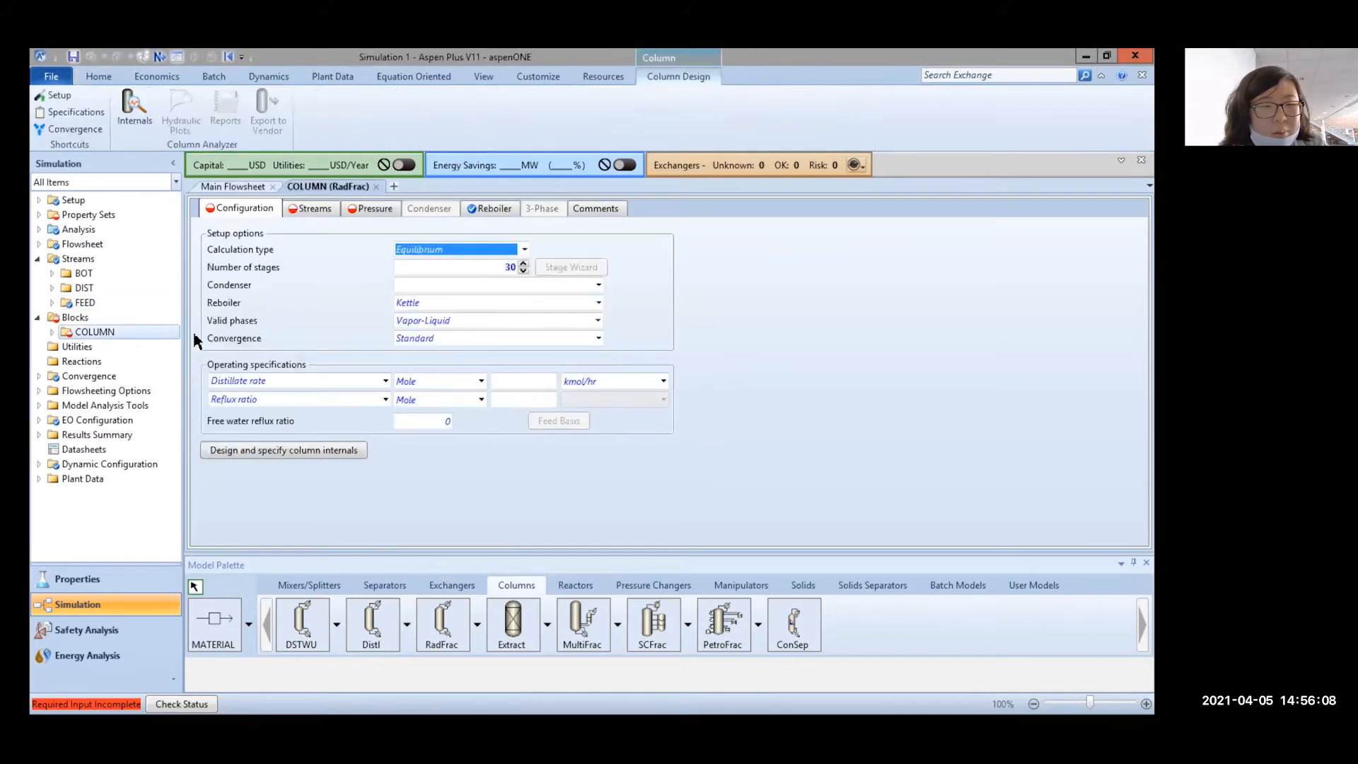
click(524, 283)
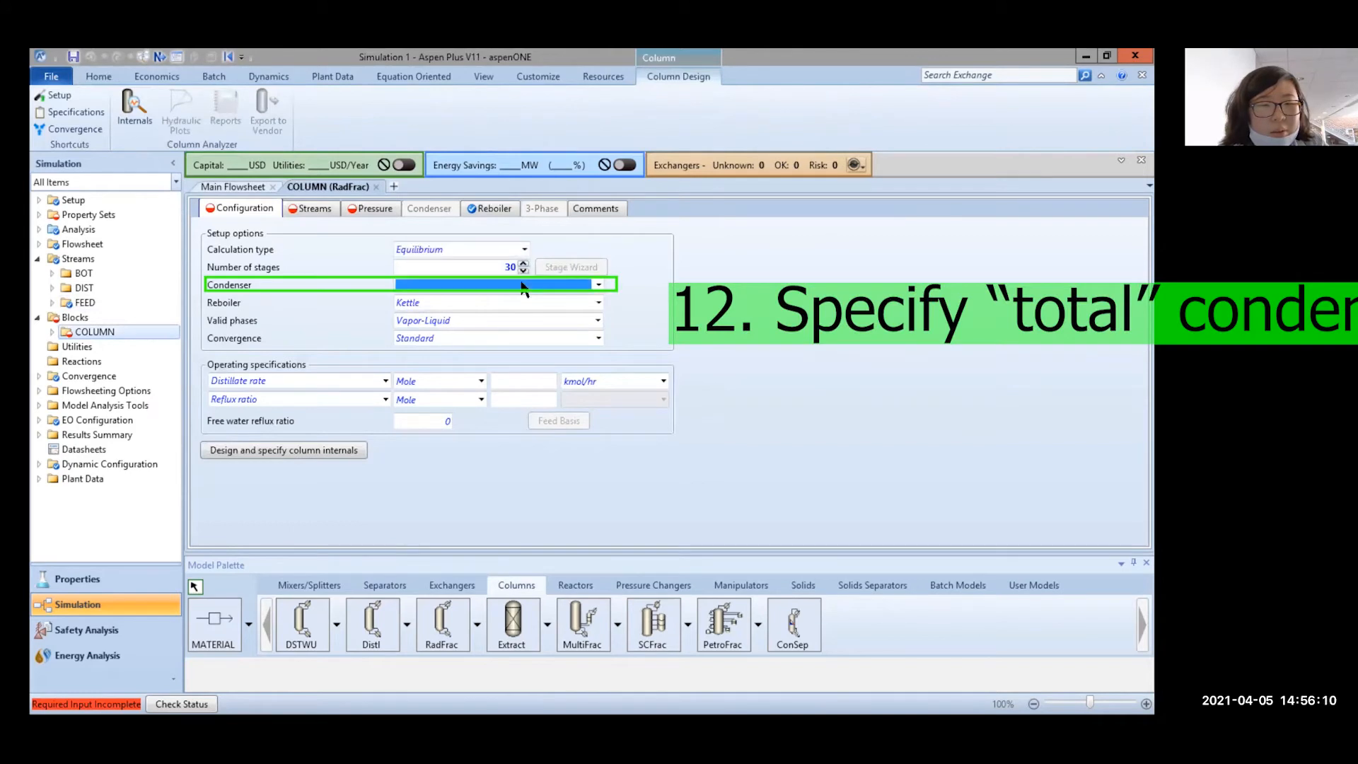
click(599, 284)
click(540, 303)
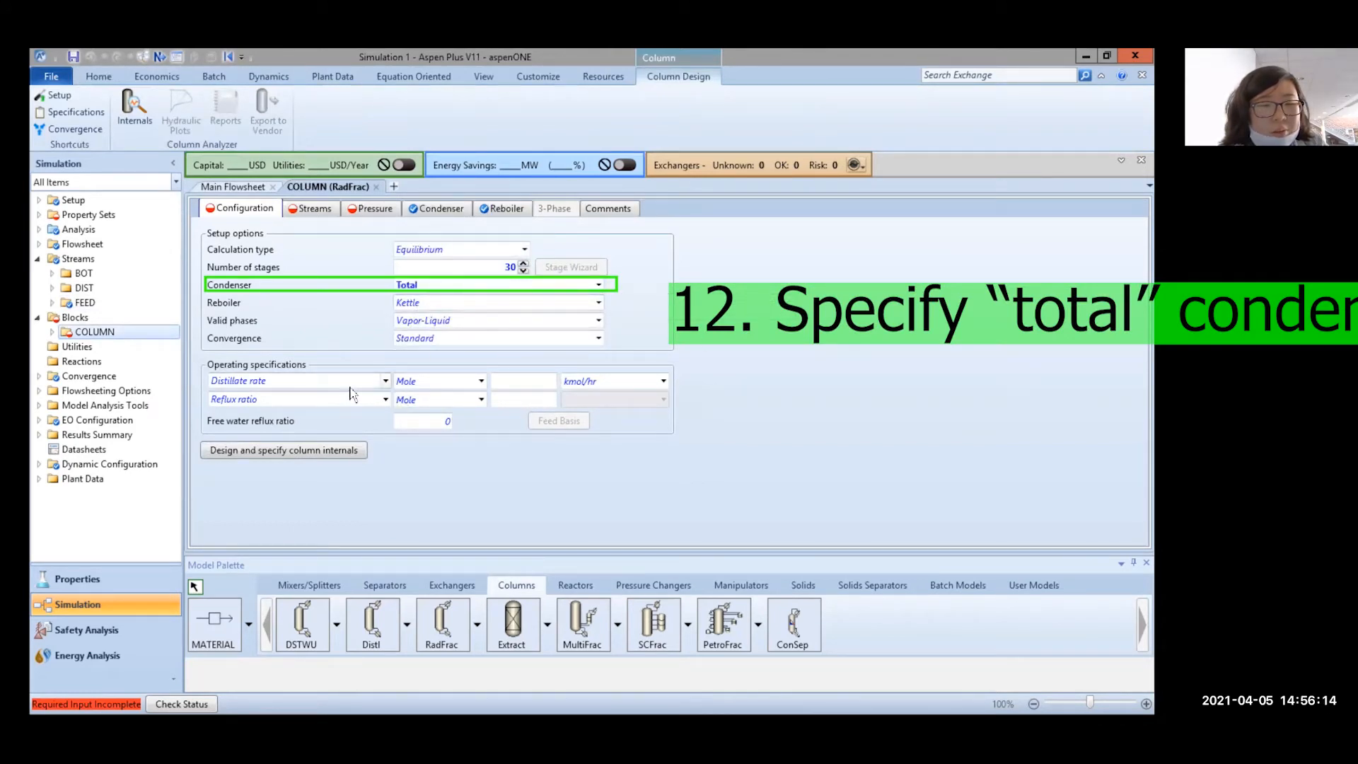
Keep Distillate rate and Reflux ratio as the two operating specifications
click(385, 382)
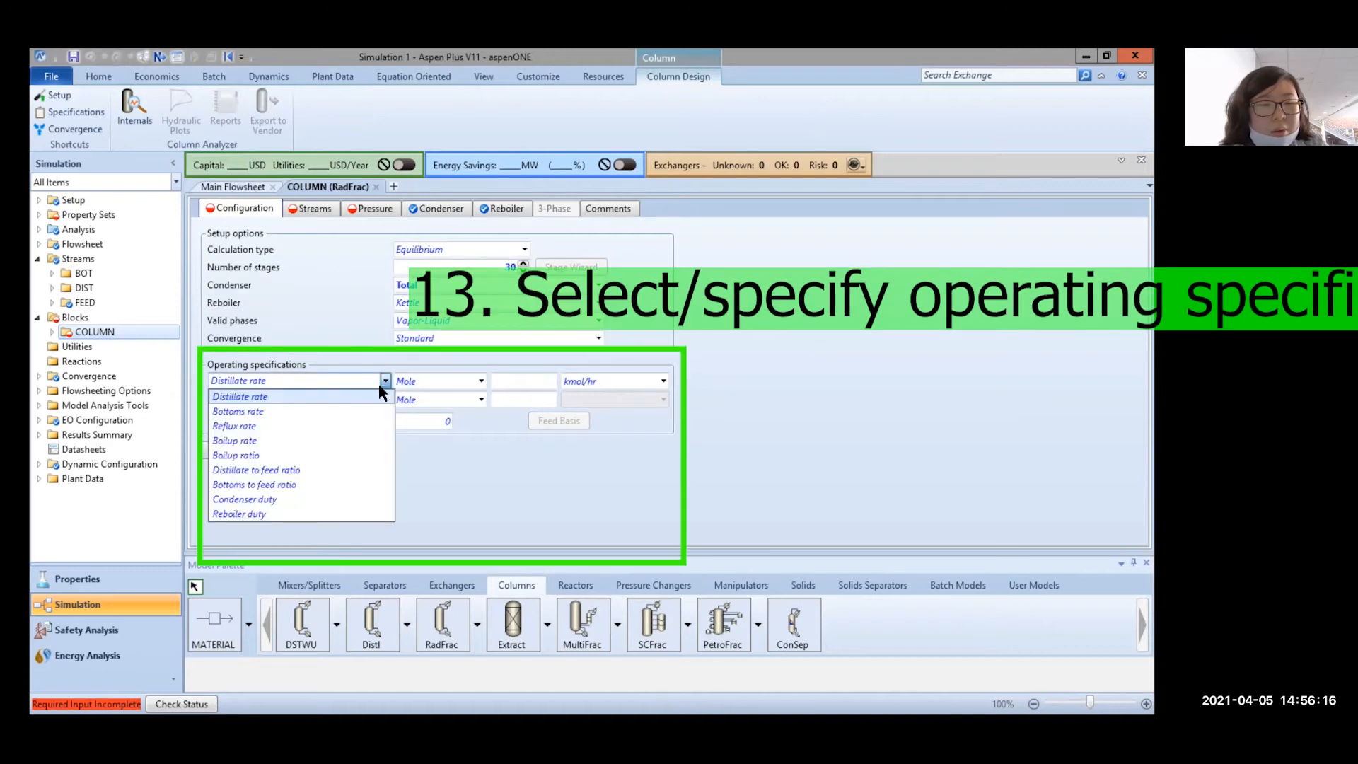
click(368, 393)
click(344, 382)
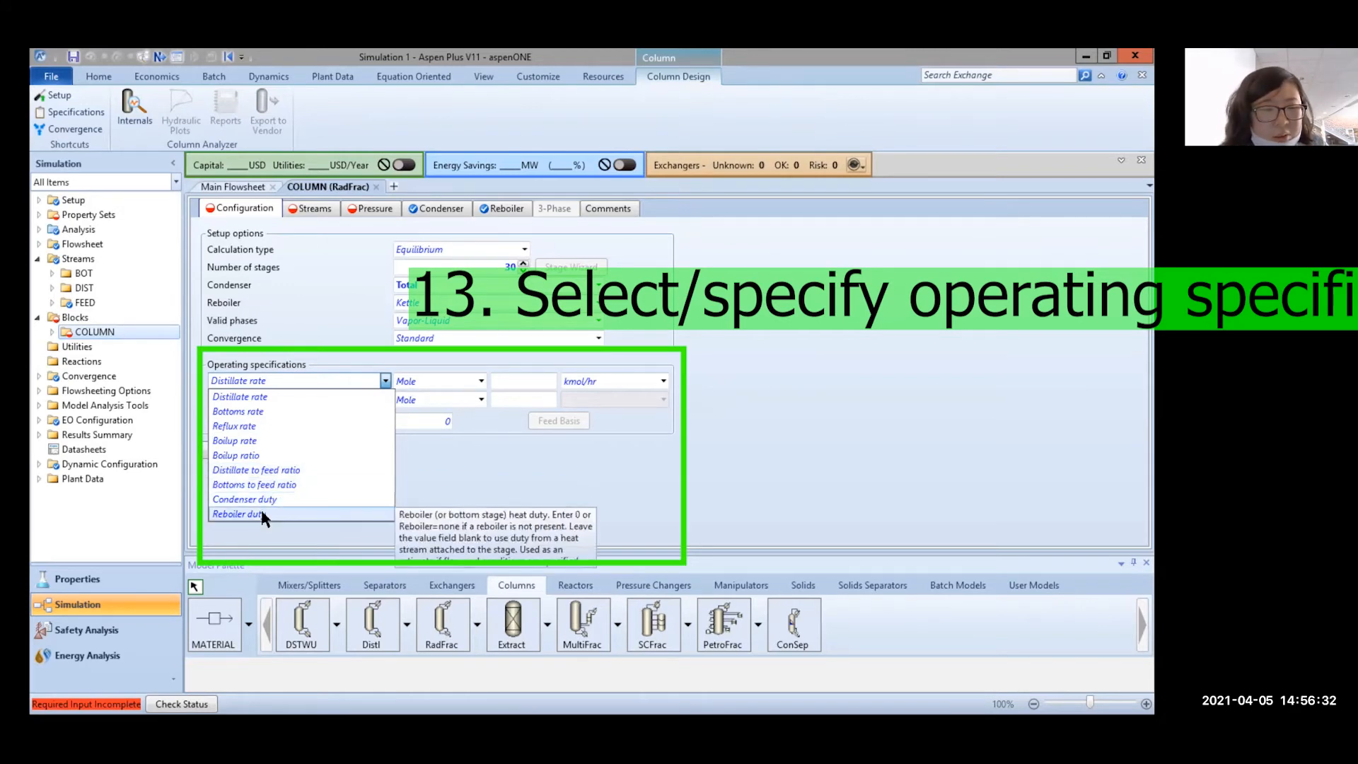
click(474, 475)
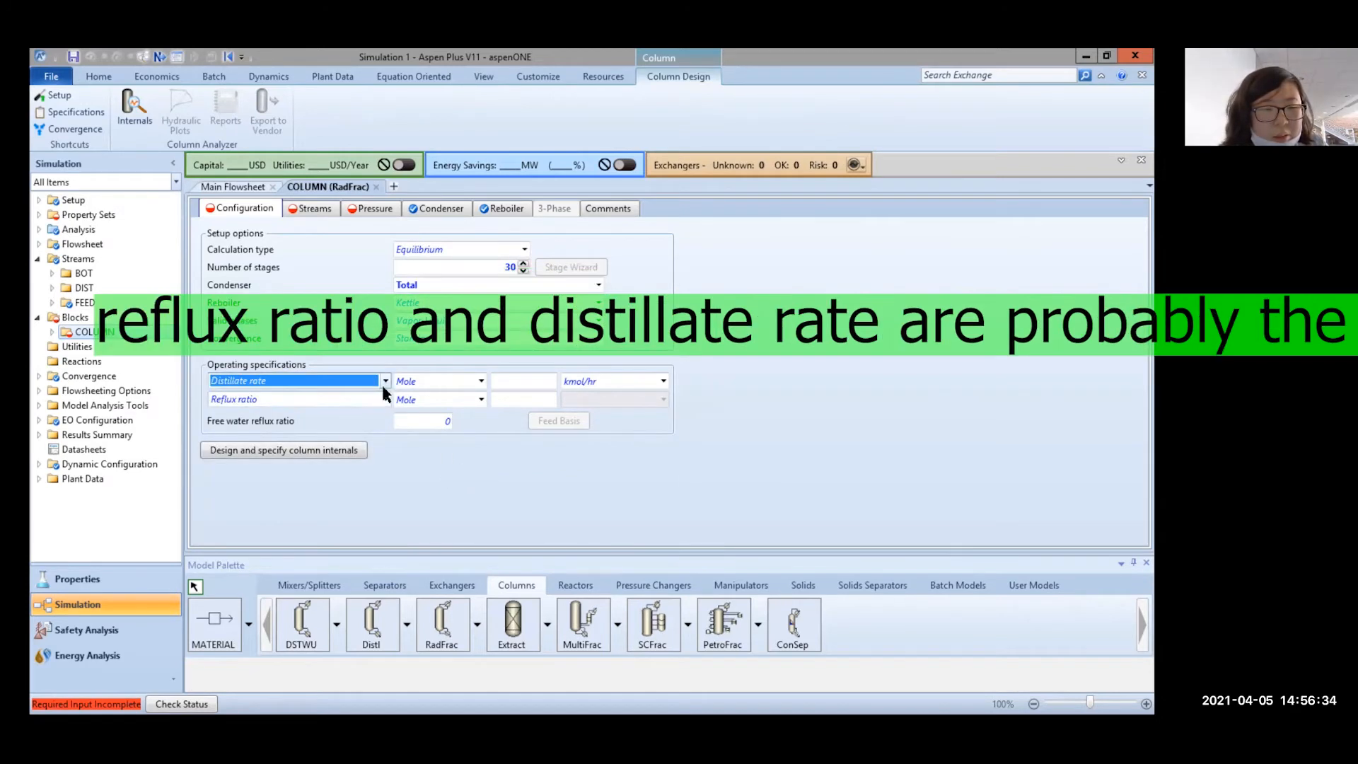
click(385, 399)
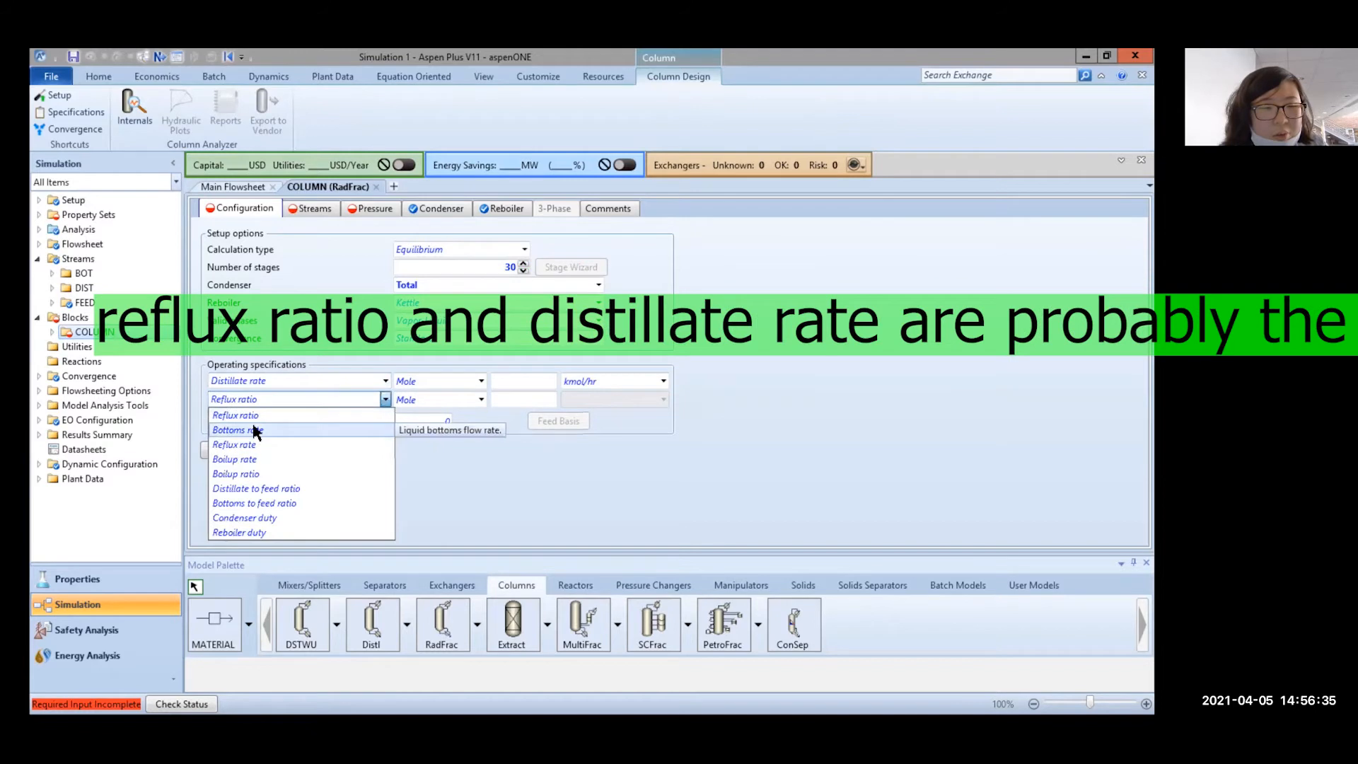
click(473, 456)
click(380, 381)
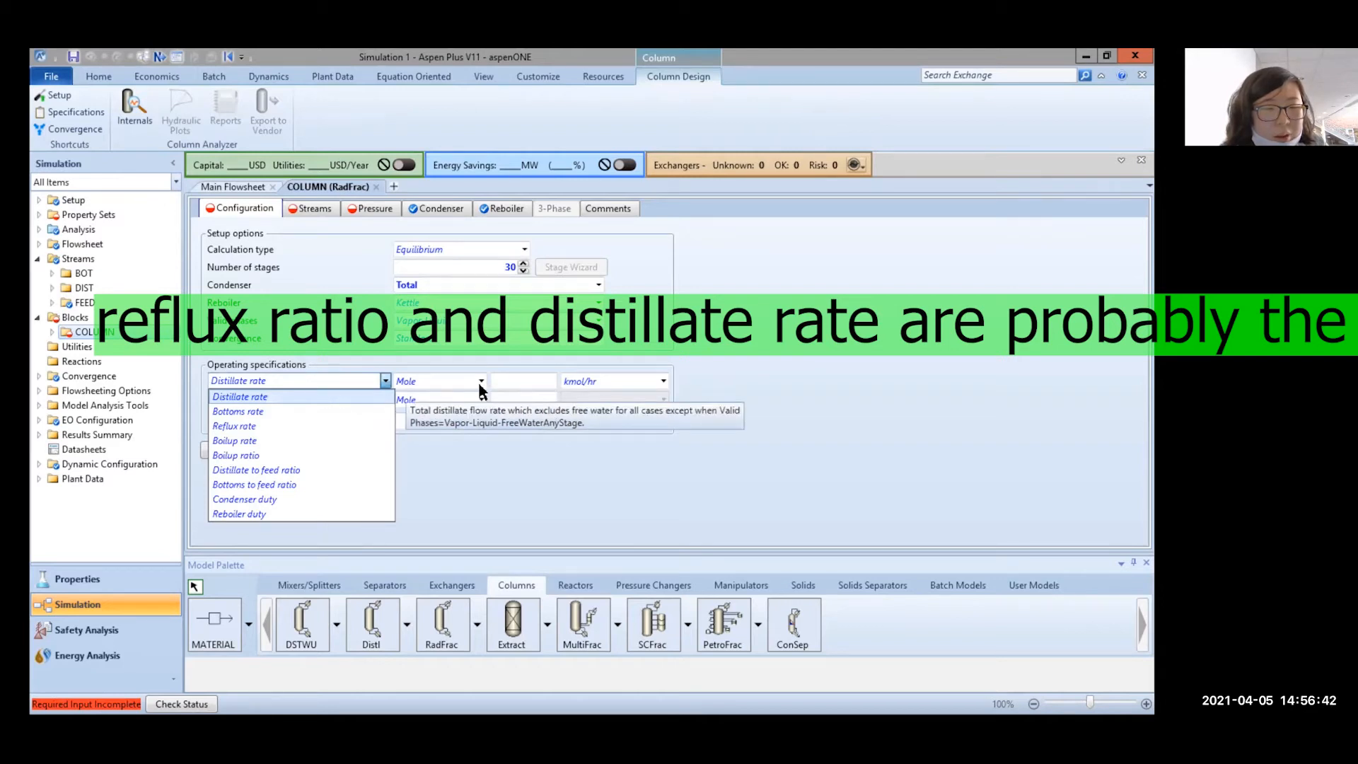
click(347, 396)
Enter a distillate rate of 20 and a reflux ratio of 2
click(556, 381)
text(2)
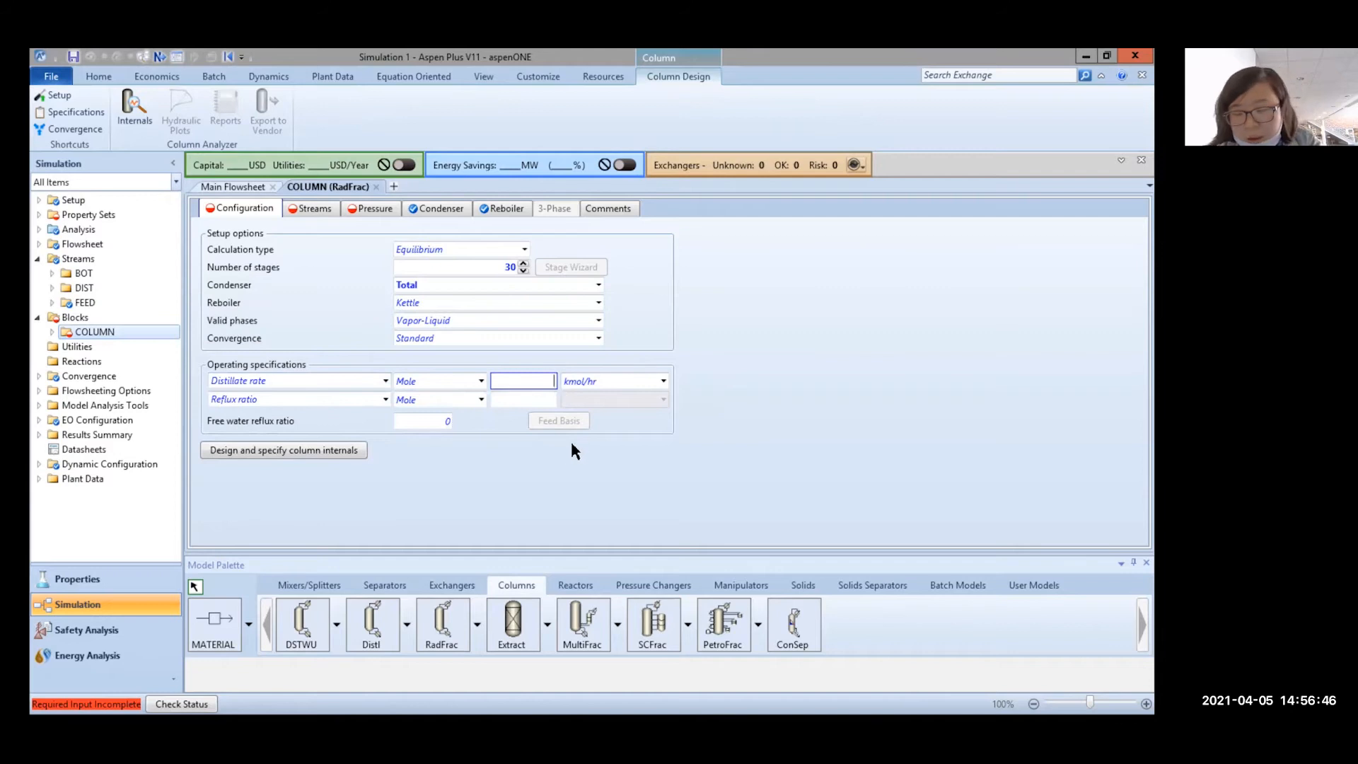
text(0)
click(538, 399)
text(2)
key(Return)
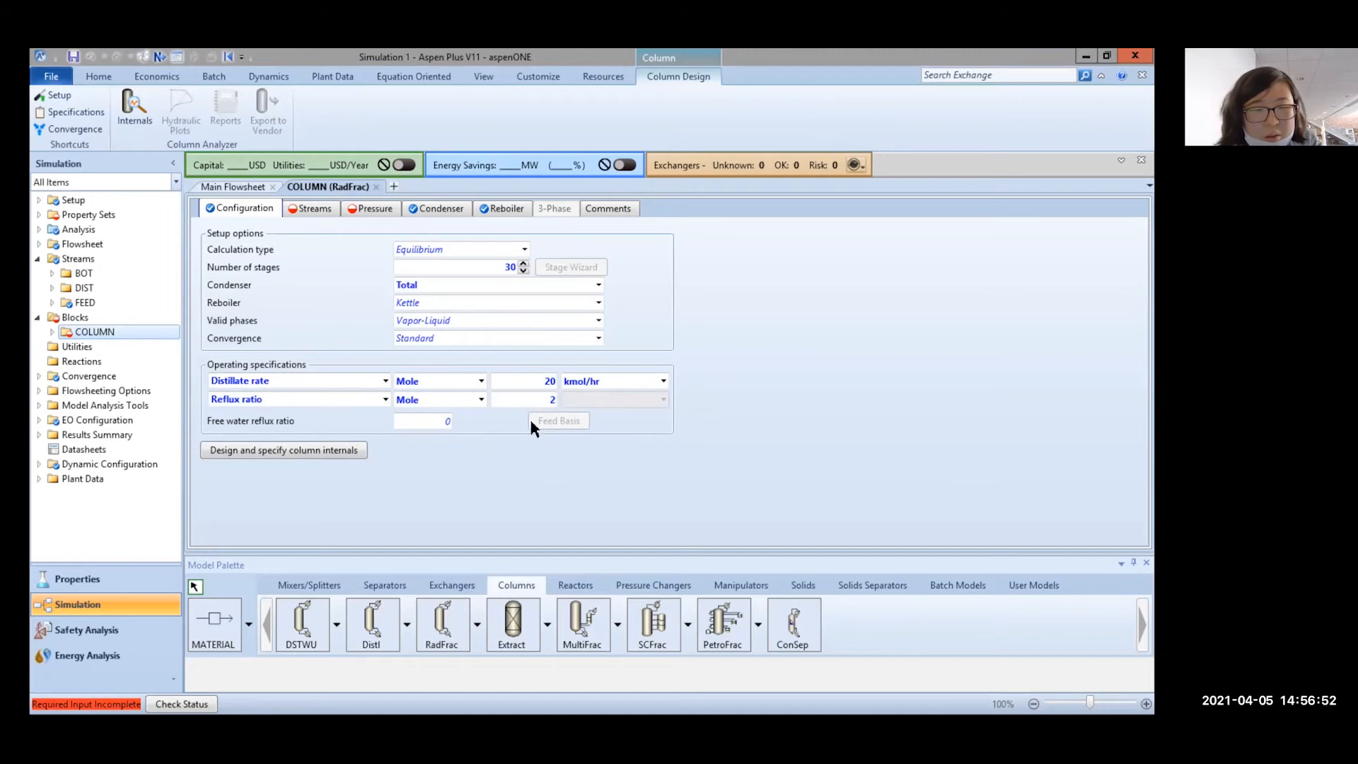
Feed the FEED stream into COLUMN at stage 10 with the Above-Stage convention
click(300, 212)
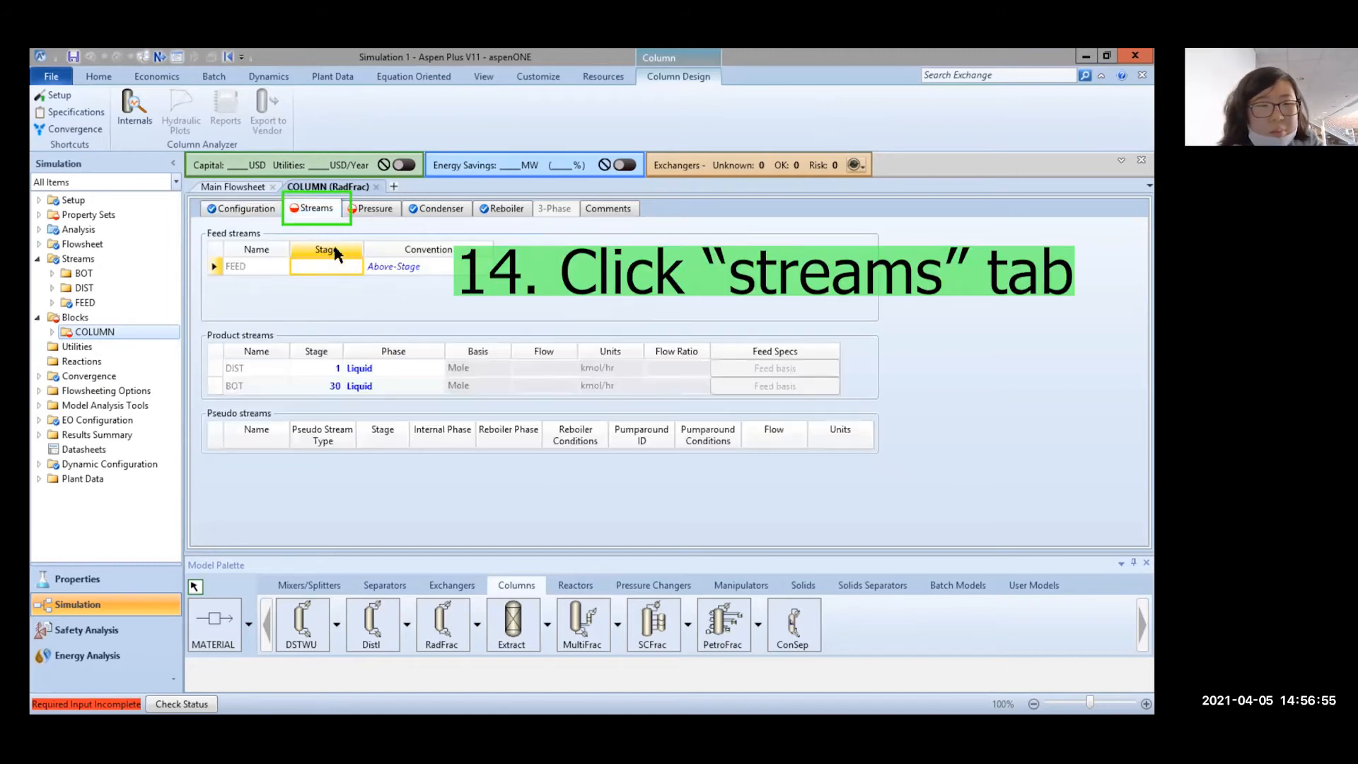
click(331, 267)
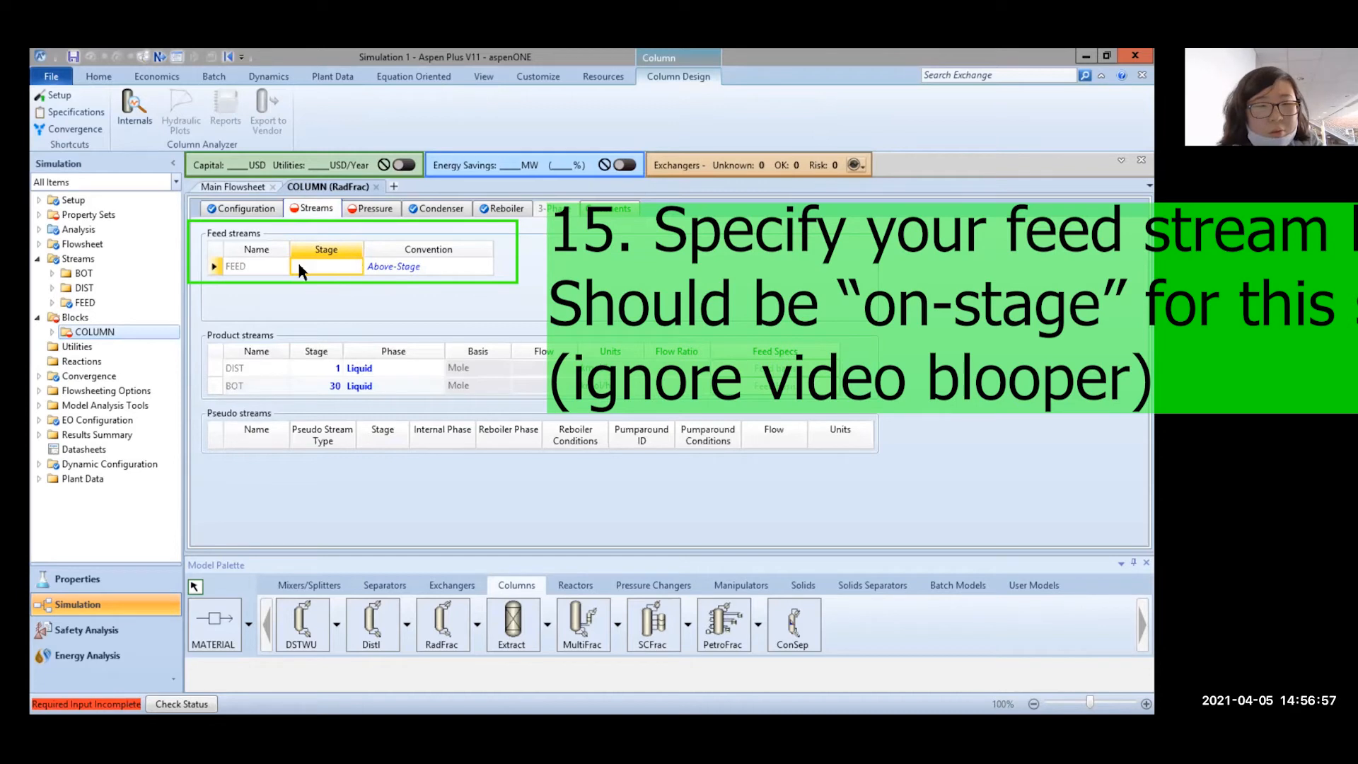
click(357, 263)
text(10)
click(351, 290)
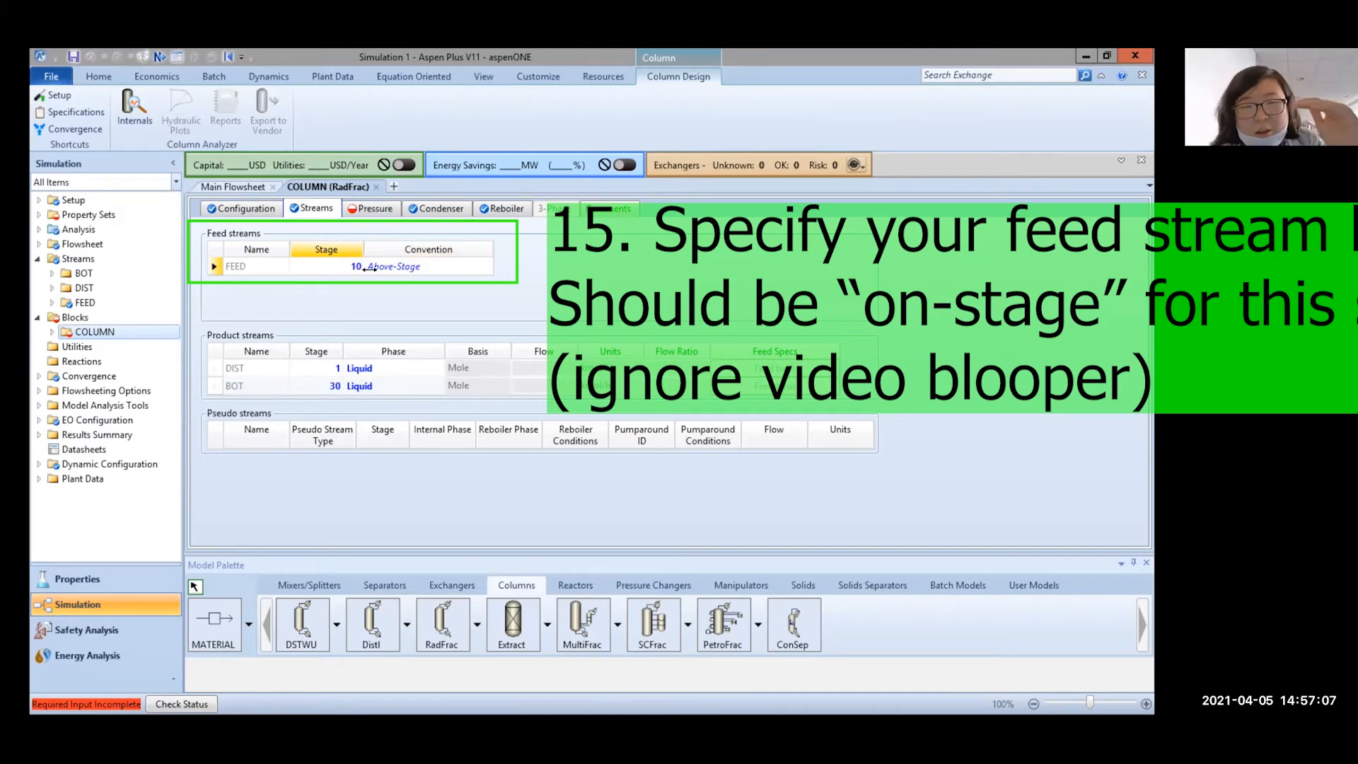
click(410, 268)
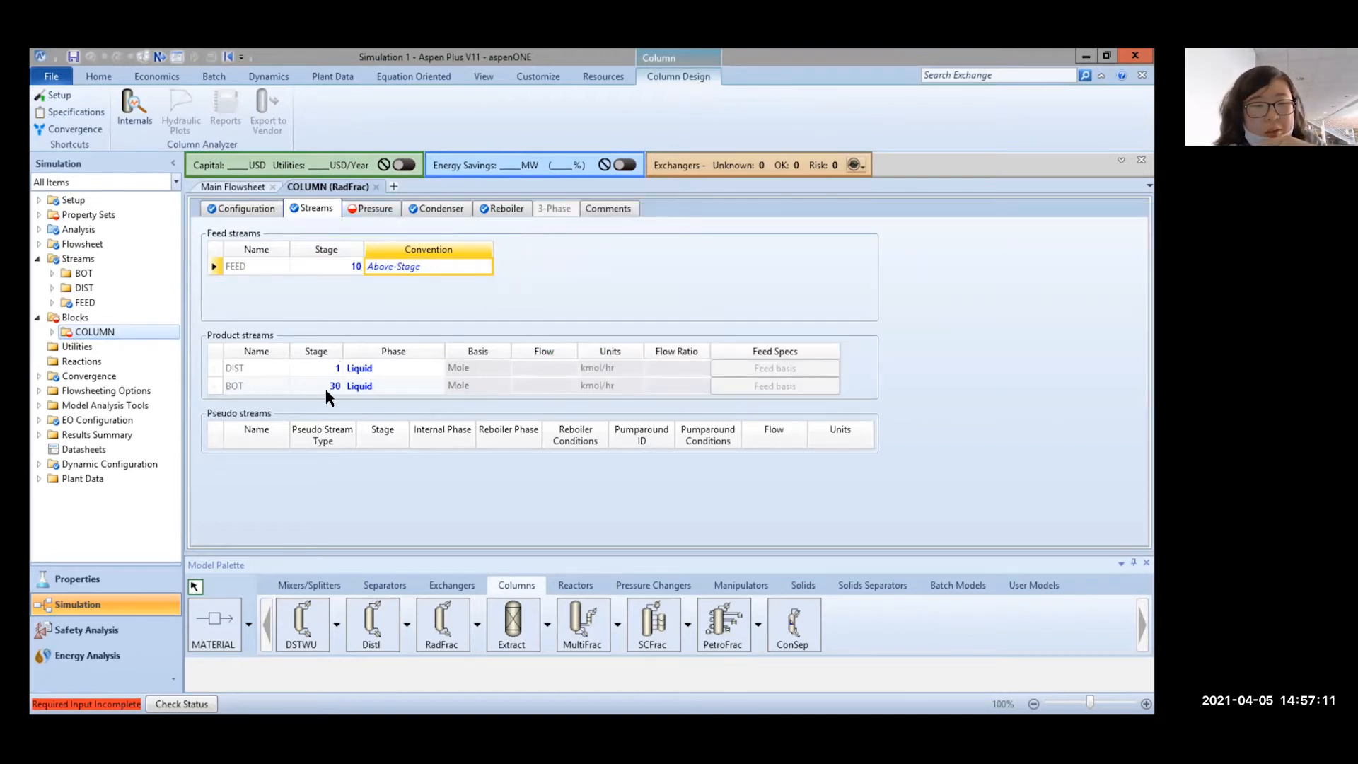
Using the Top/Bottom view, enter 8.15 as Stage 1 / Condenser pressure and list its units
click(363, 209)
click(362, 240)
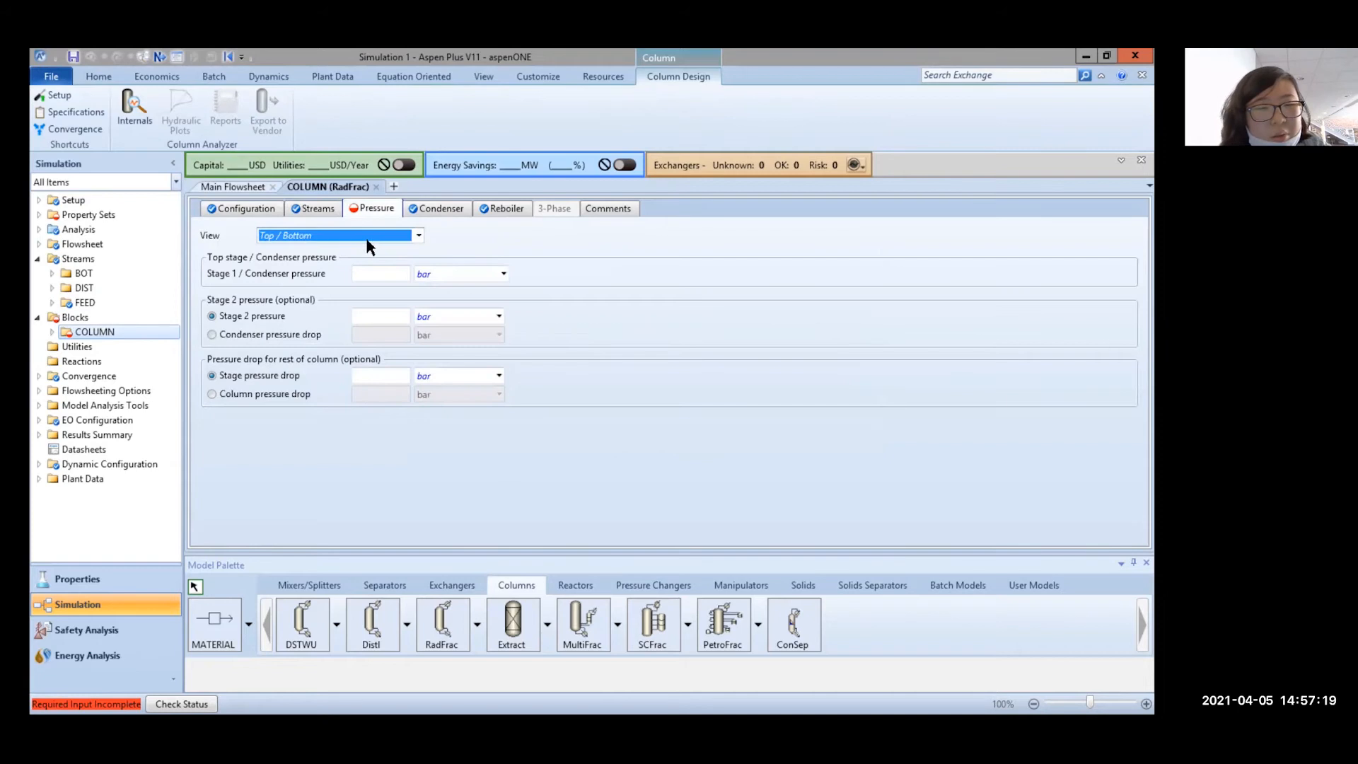
click(391, 237)
click(395, 237)
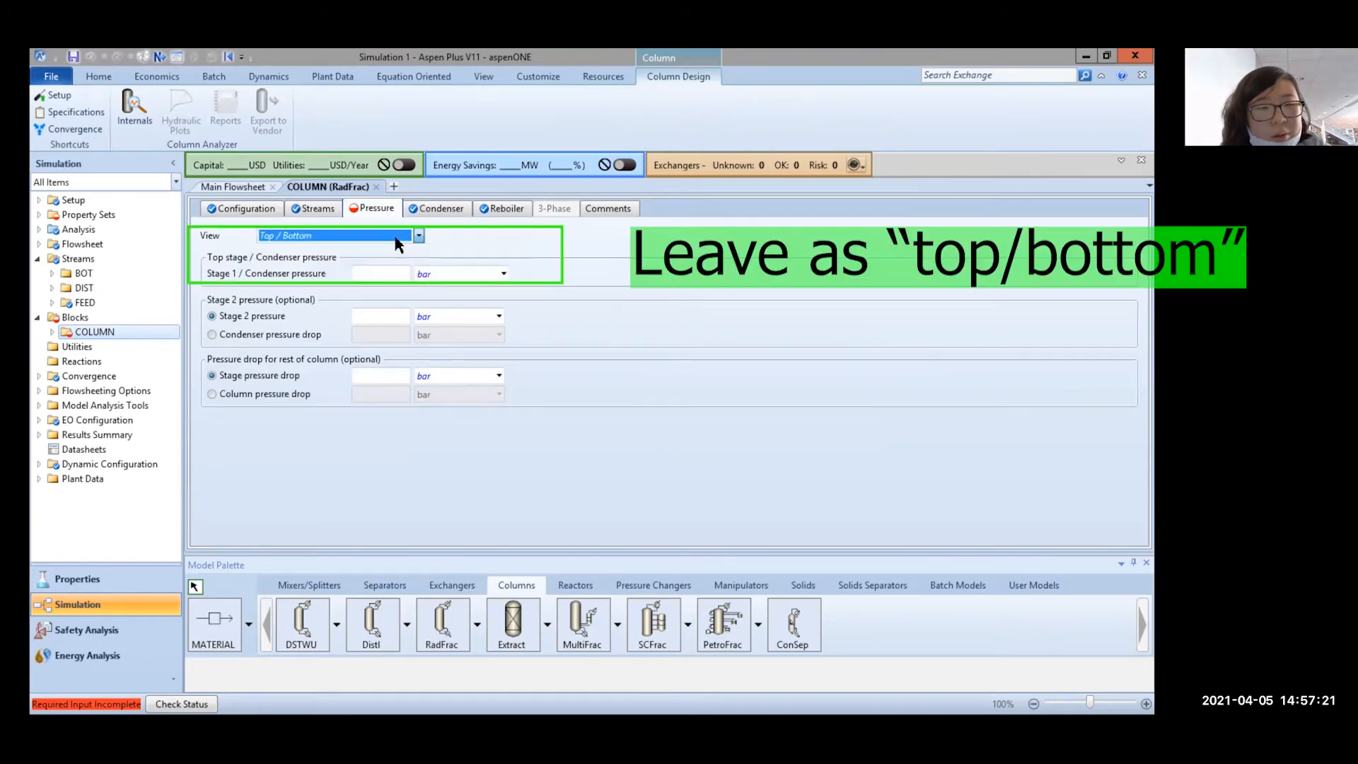
click(403, 273)
text(8.15)
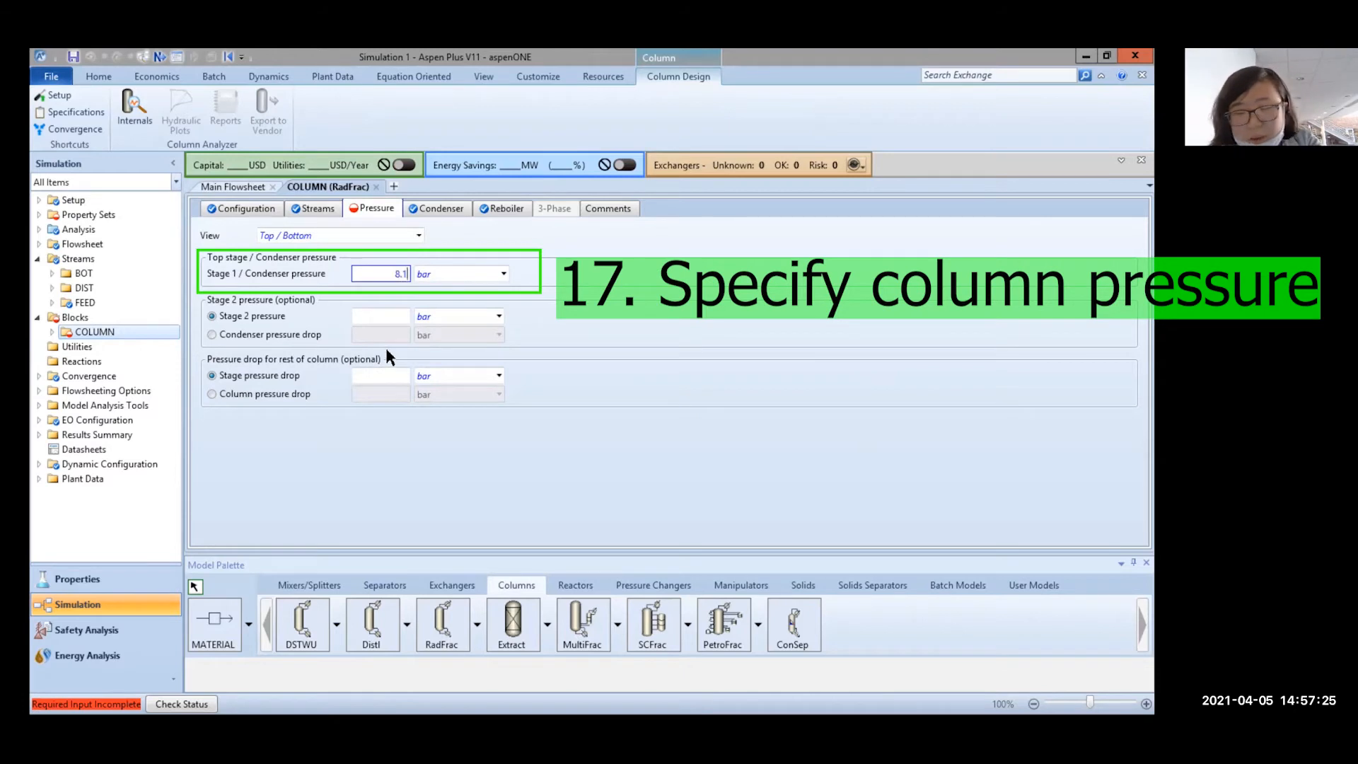
click(485, 279)
click(485, 278)
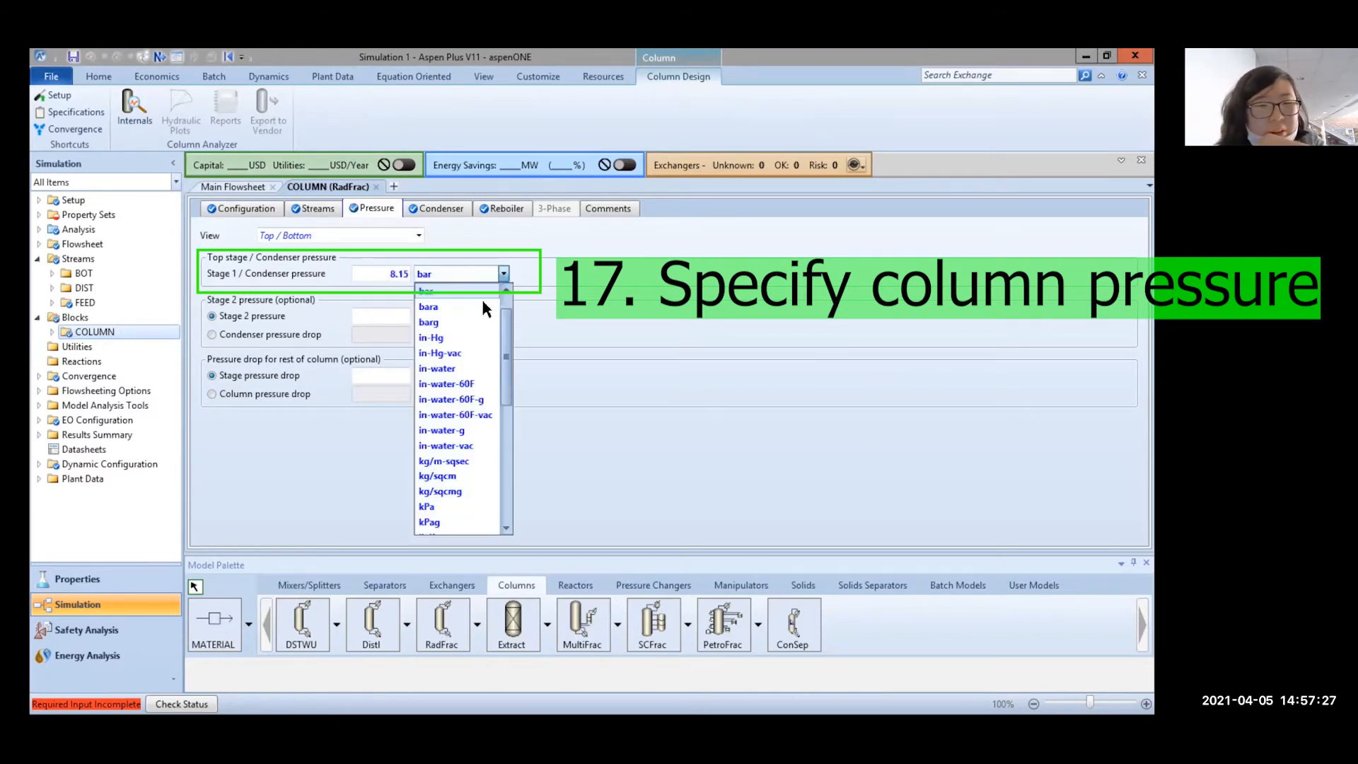
scroll(480, 294, up, 1)
Set the condenser pressure unit to atm, run the simulation, and reopen COLUMN's inputs
click(460, 314)
click(518, 410)
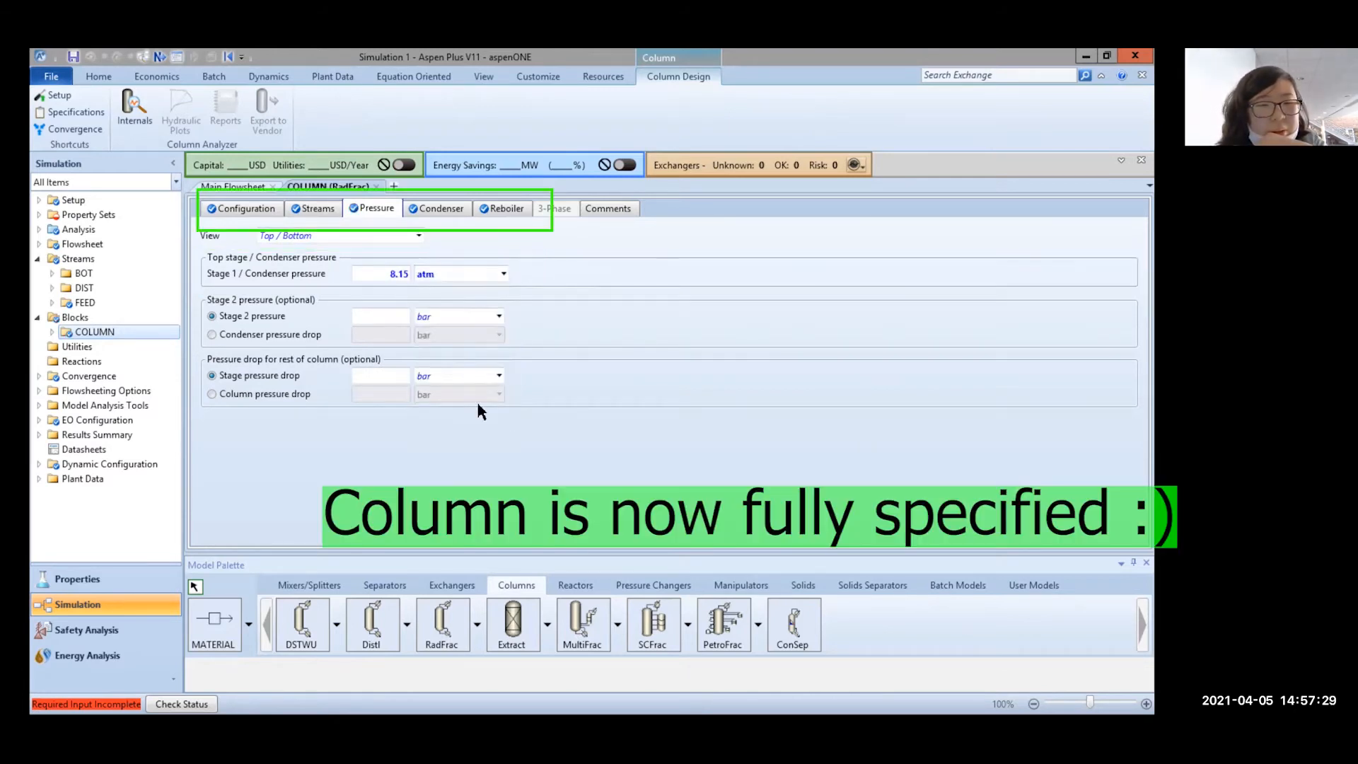
click(98, 76)
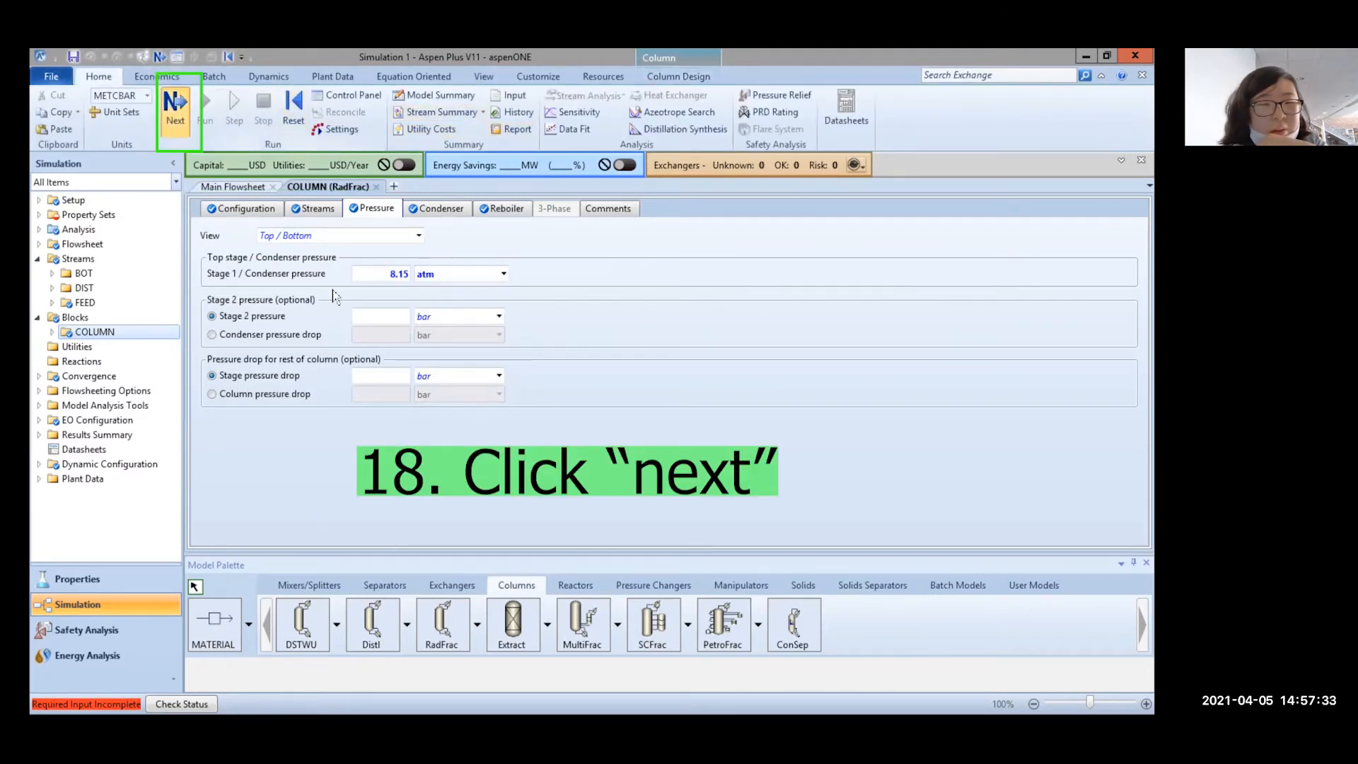
click(176, 106)
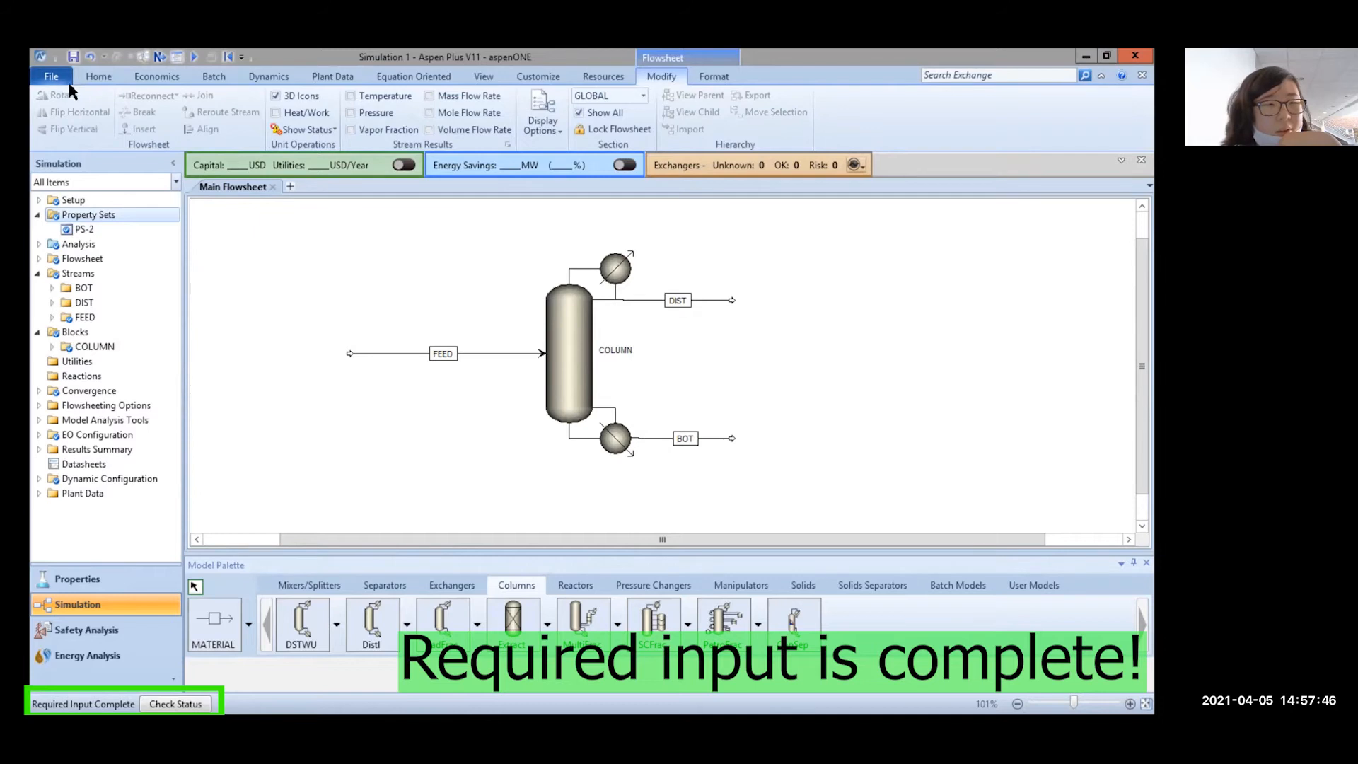
click(98, 76)
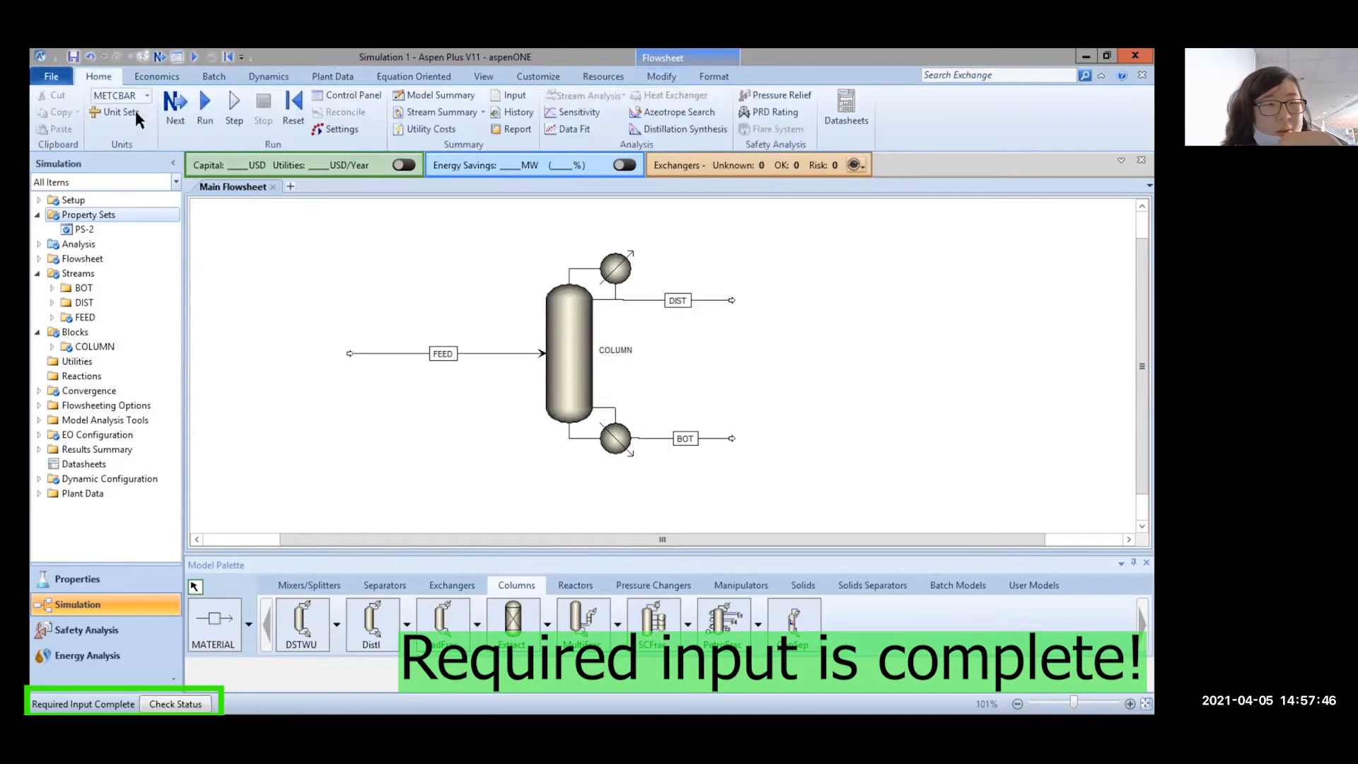
click(175, 106)
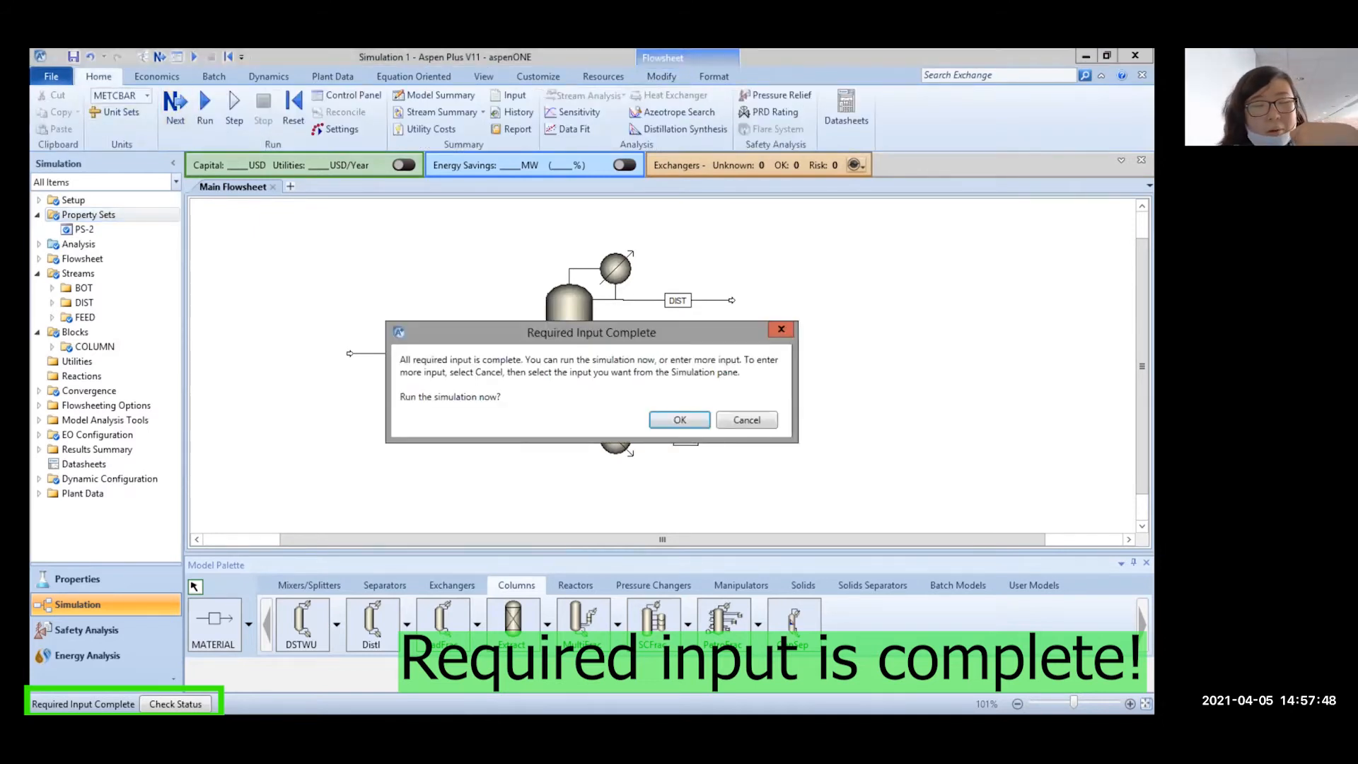
click(698, 421)
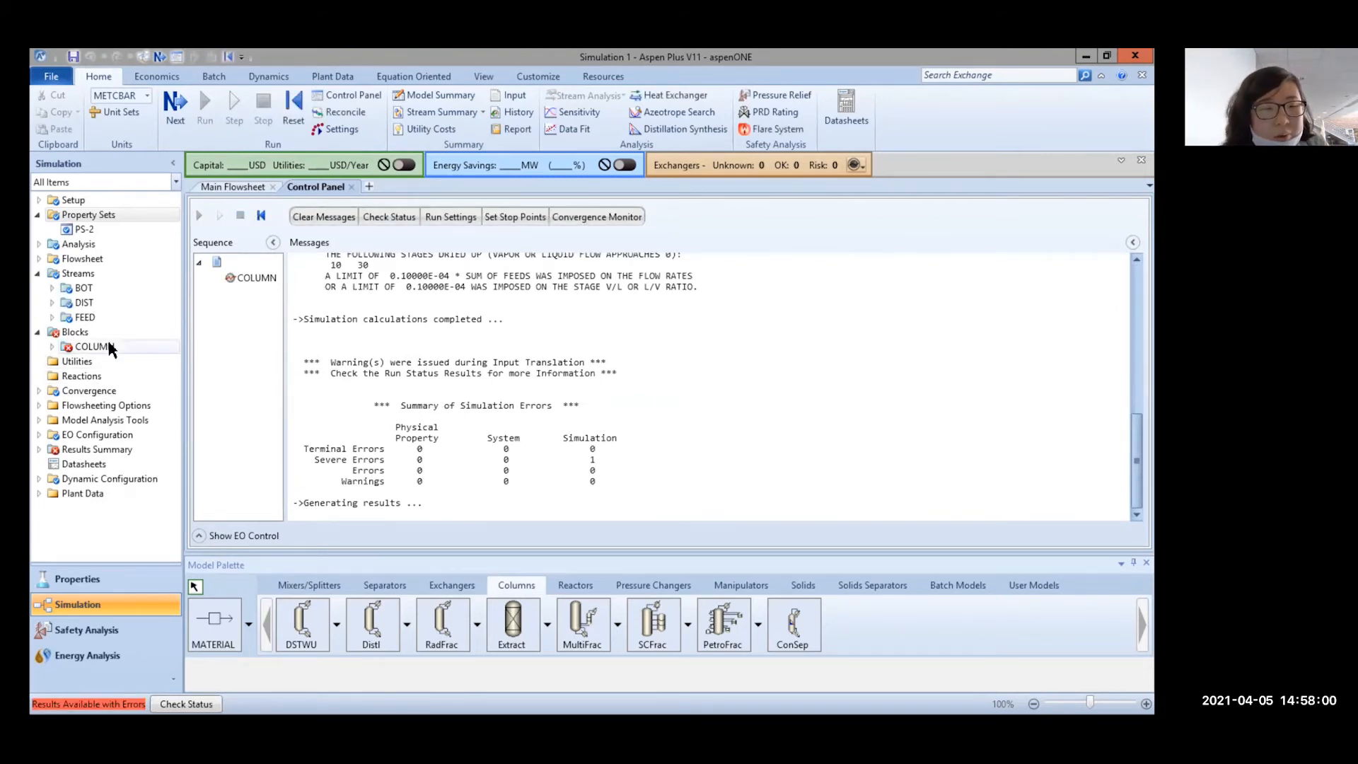
scroll(531, 347, up, 6)
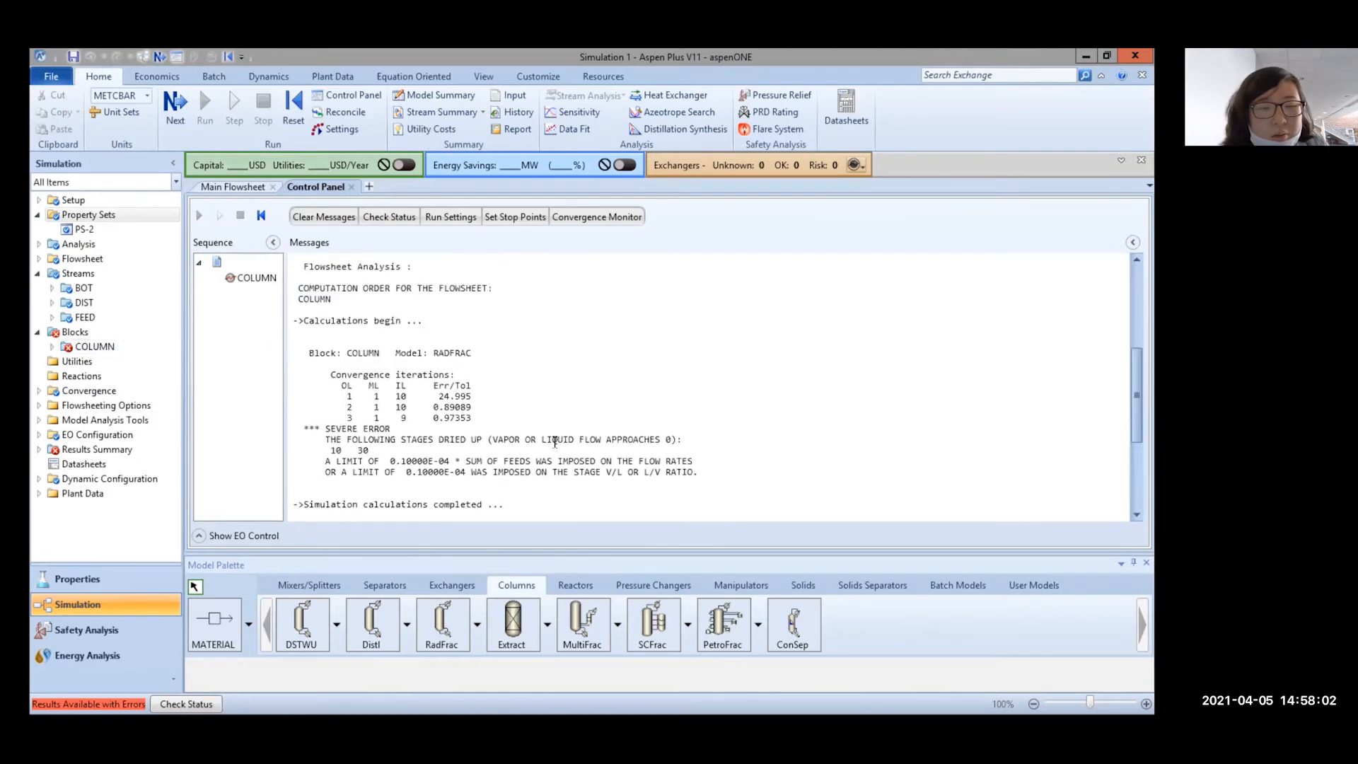
double_click(120, 347)
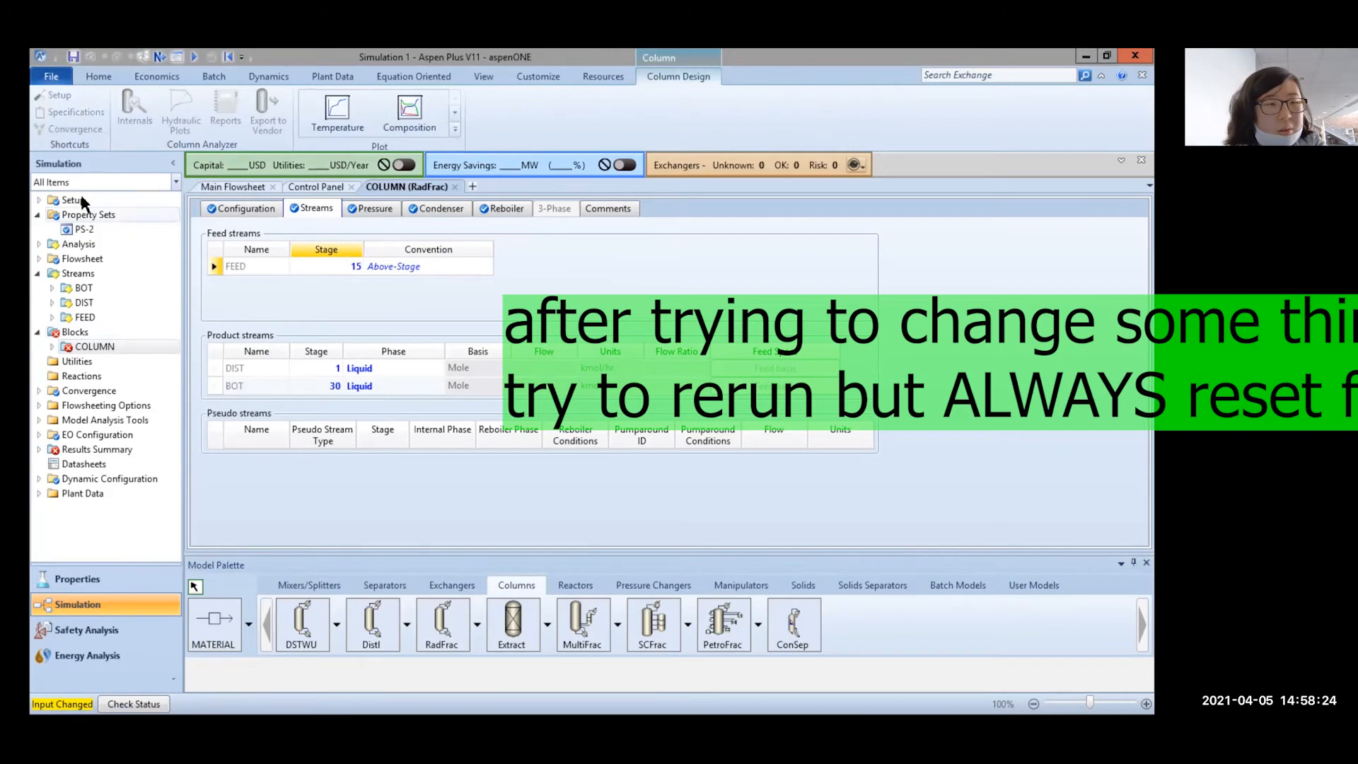
Reset the simulation, purging previous results, and run it again
click(96, 77)
click(292, 113)
click(547, 431)
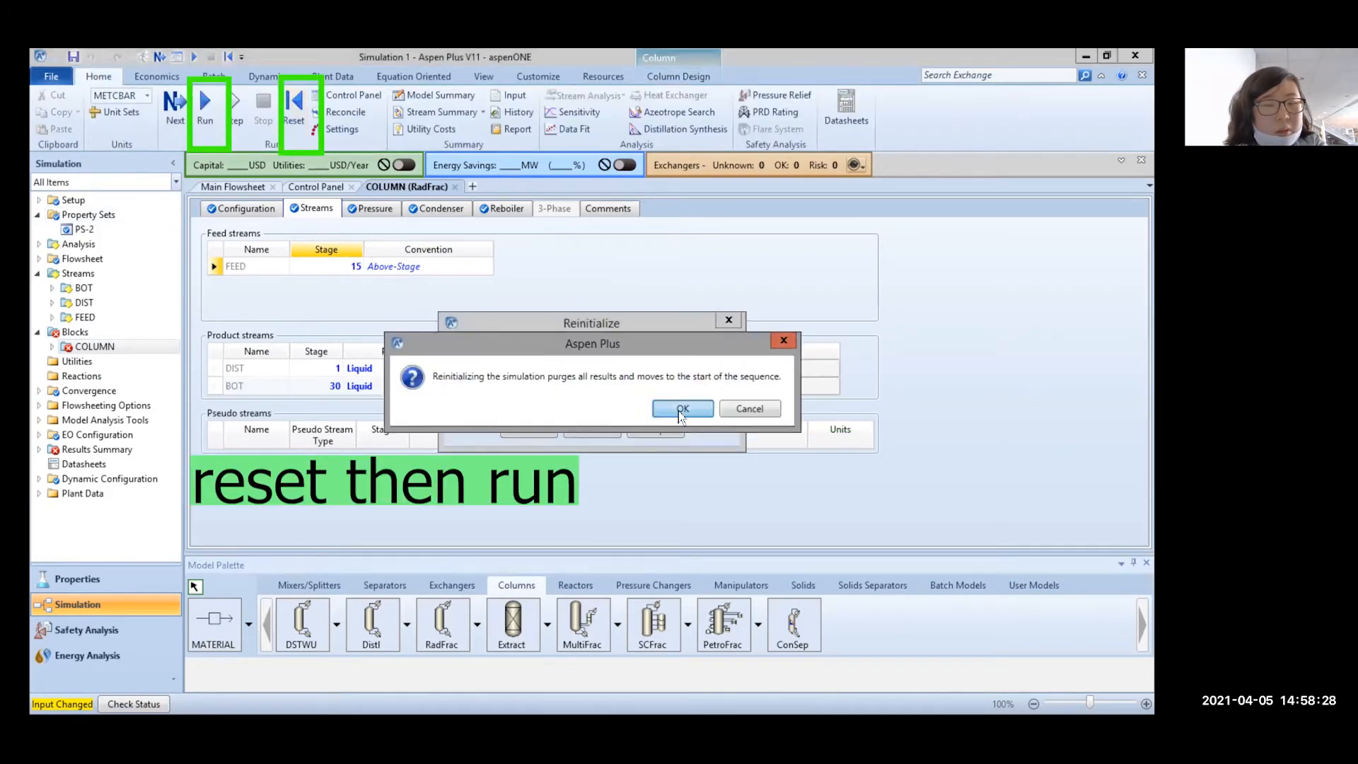
key(Return)
click(205, 107)
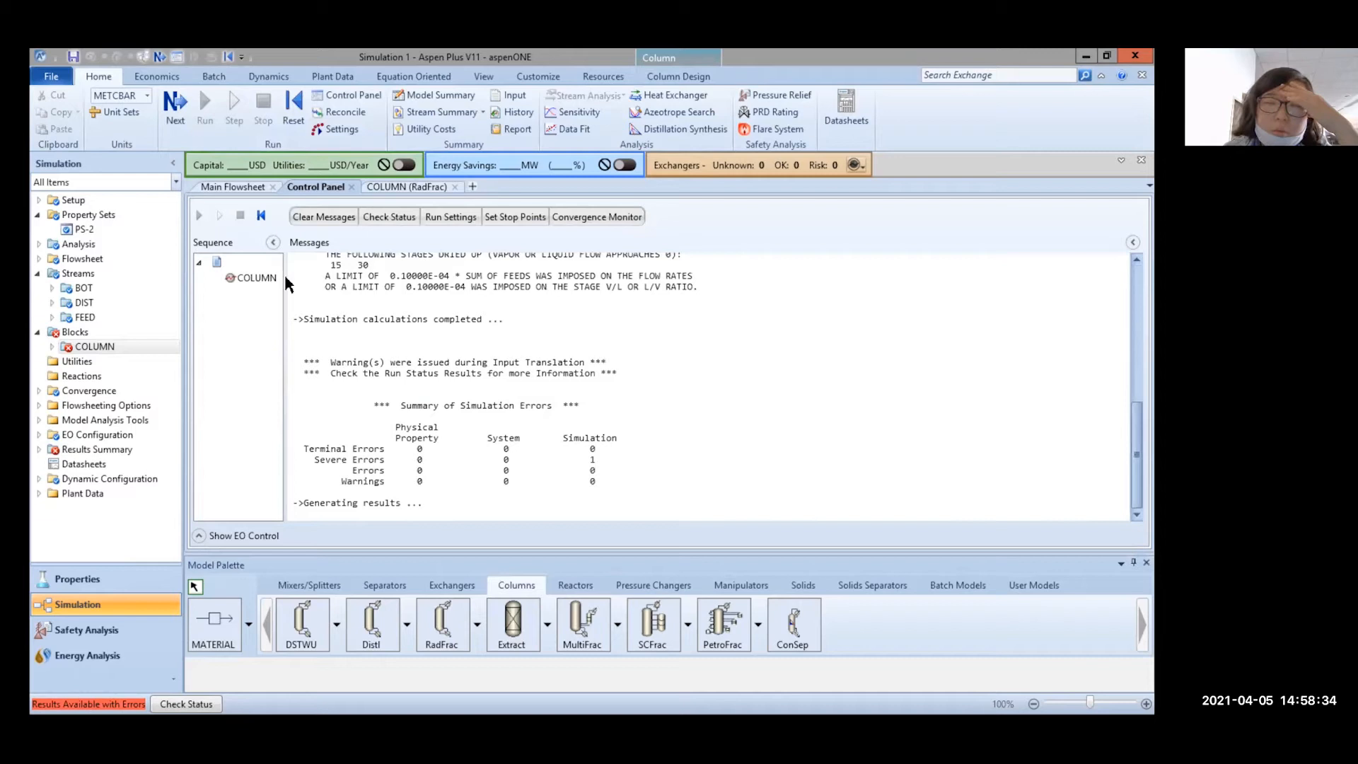
Browse the Blocks list and the COLUMN block in the navigation tree
click(125, 332)
click(127, 346)
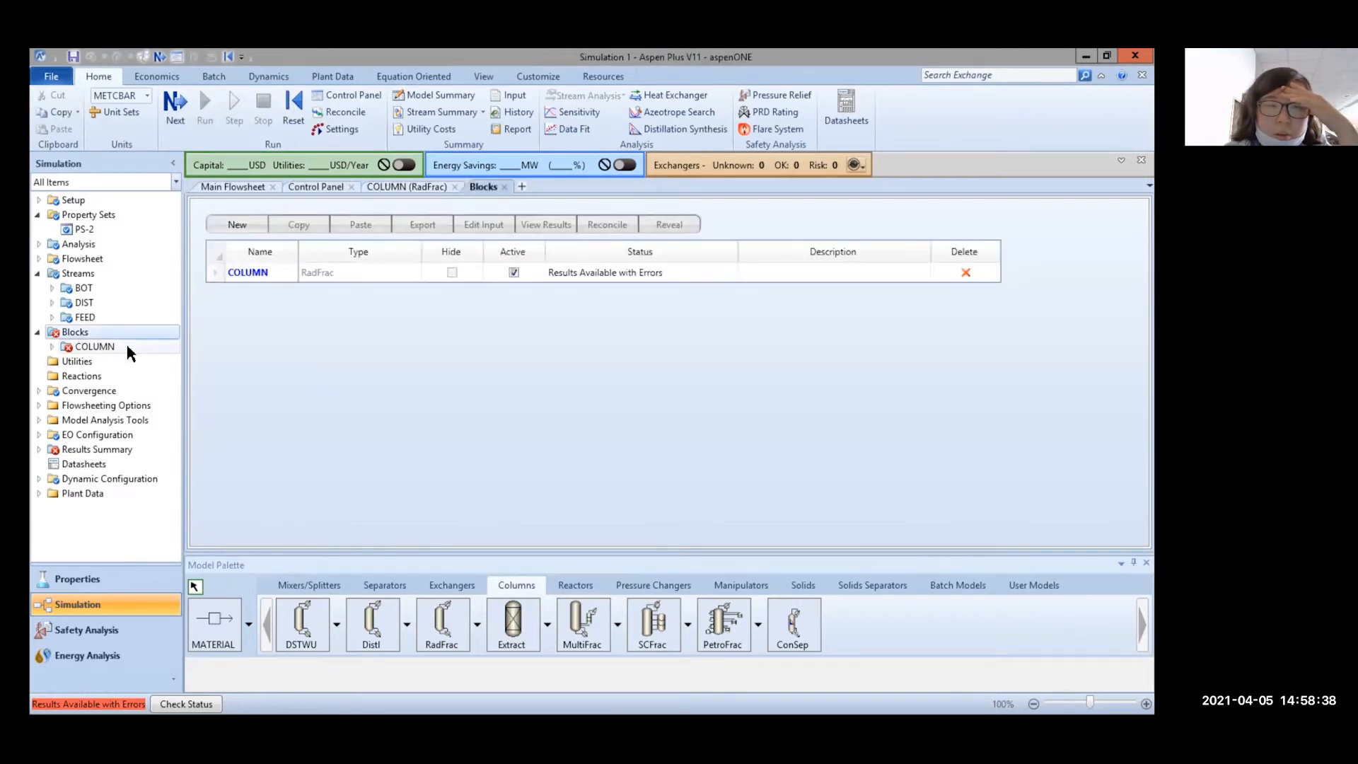
click(131, 332)
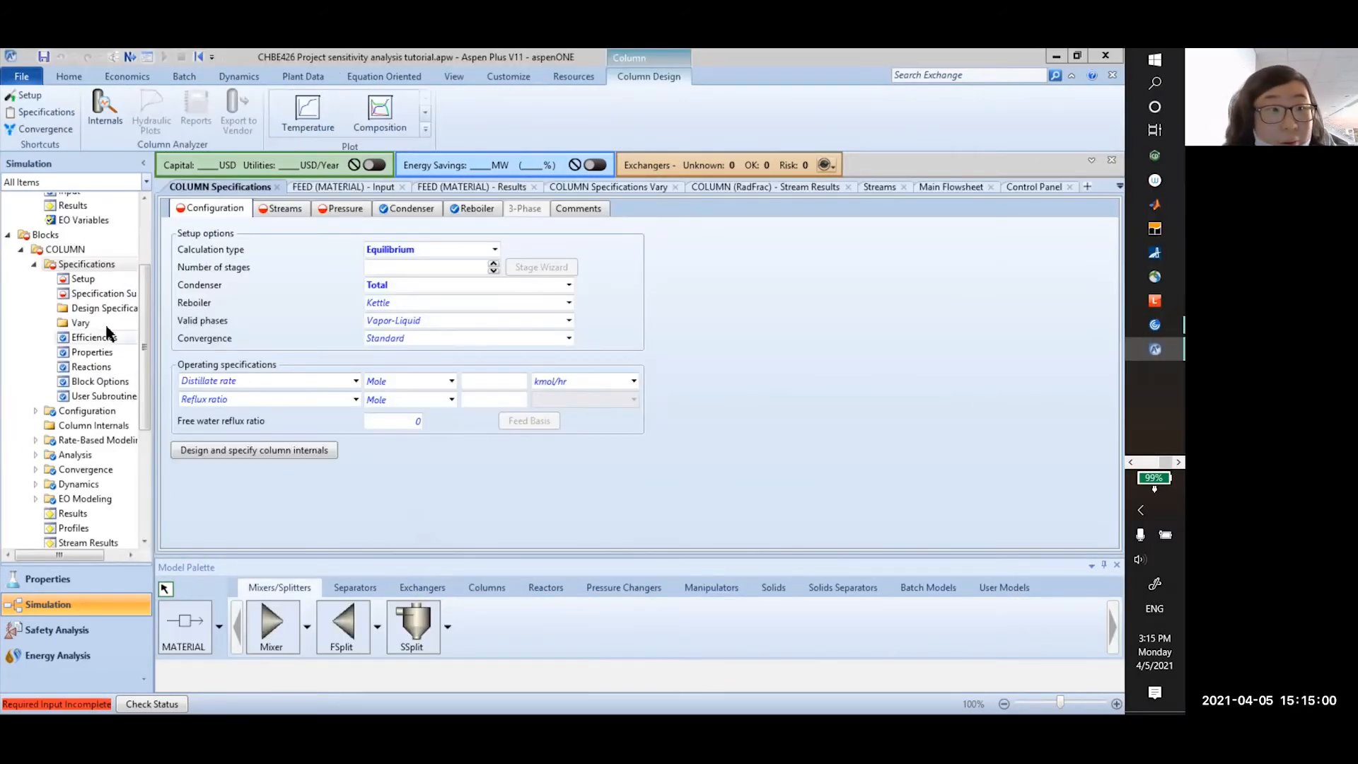
Set the FEED composition to Mole-Frac and check its 100 C, 8.15 atm and 100 kmol/hr entries
click(84, 280)
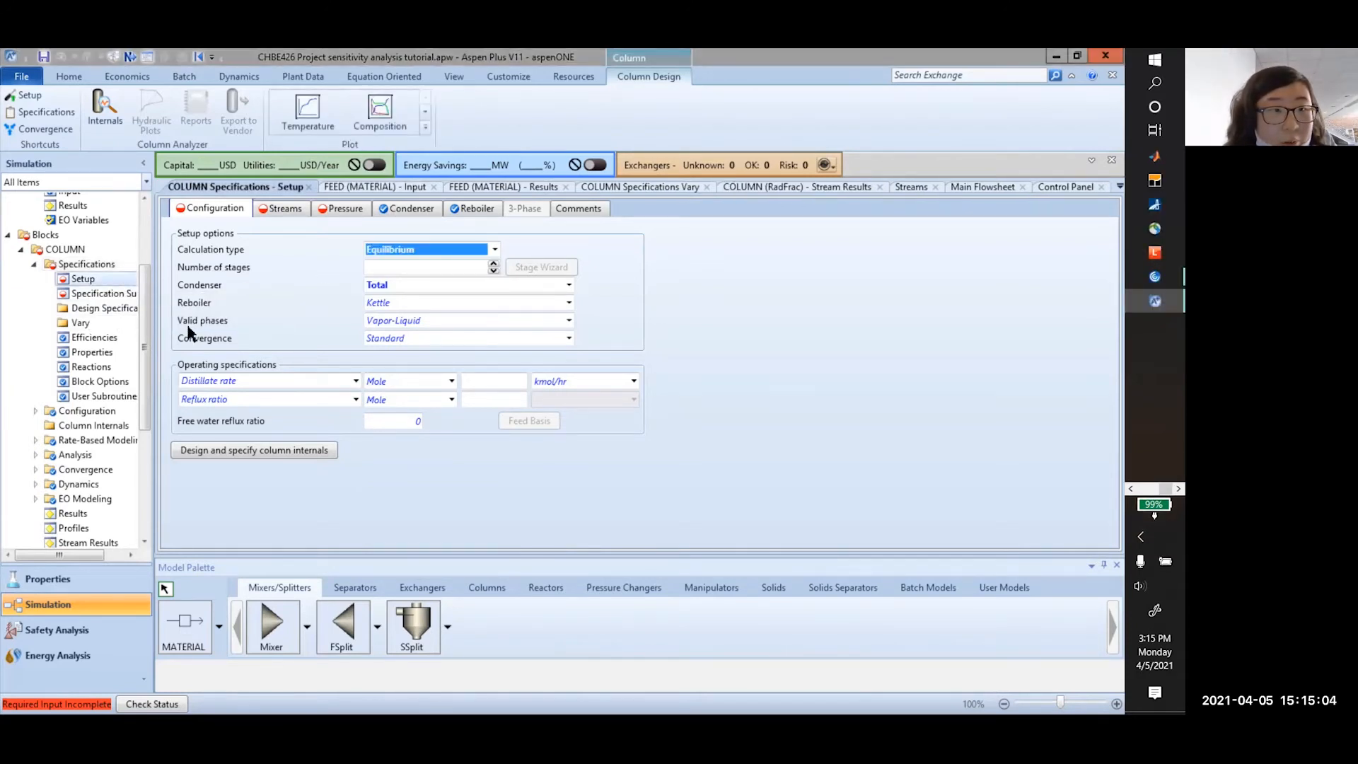
scroll(95, 380, up, 3)
click(55, 302)
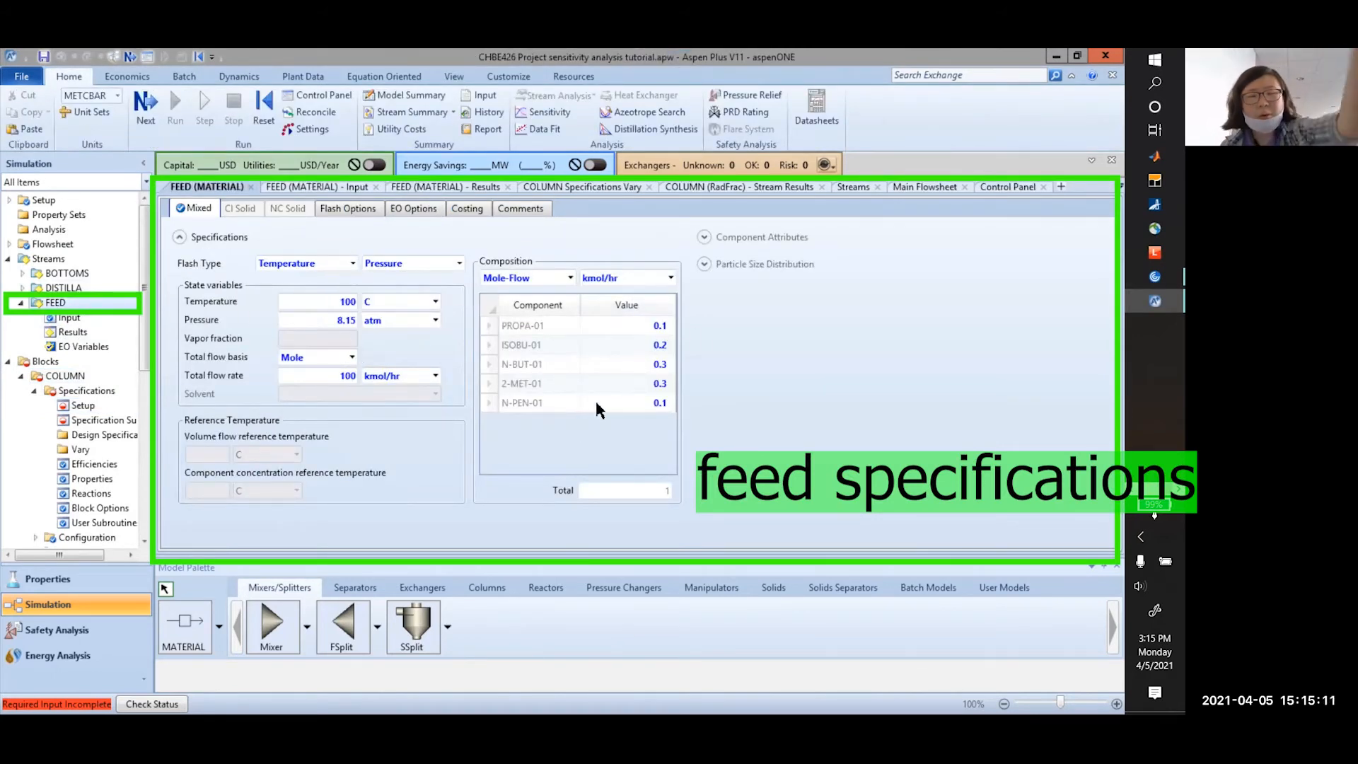
click(570, 277)
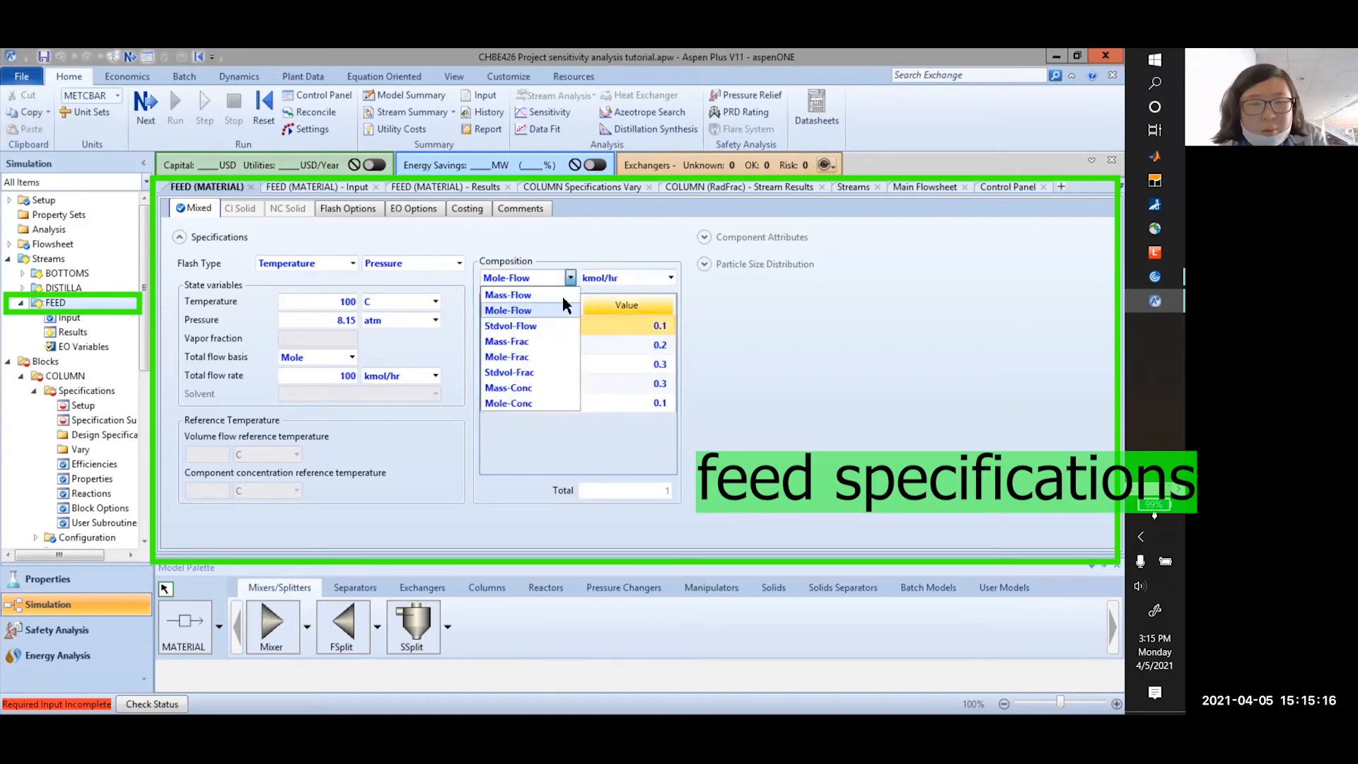
click(541, 356)
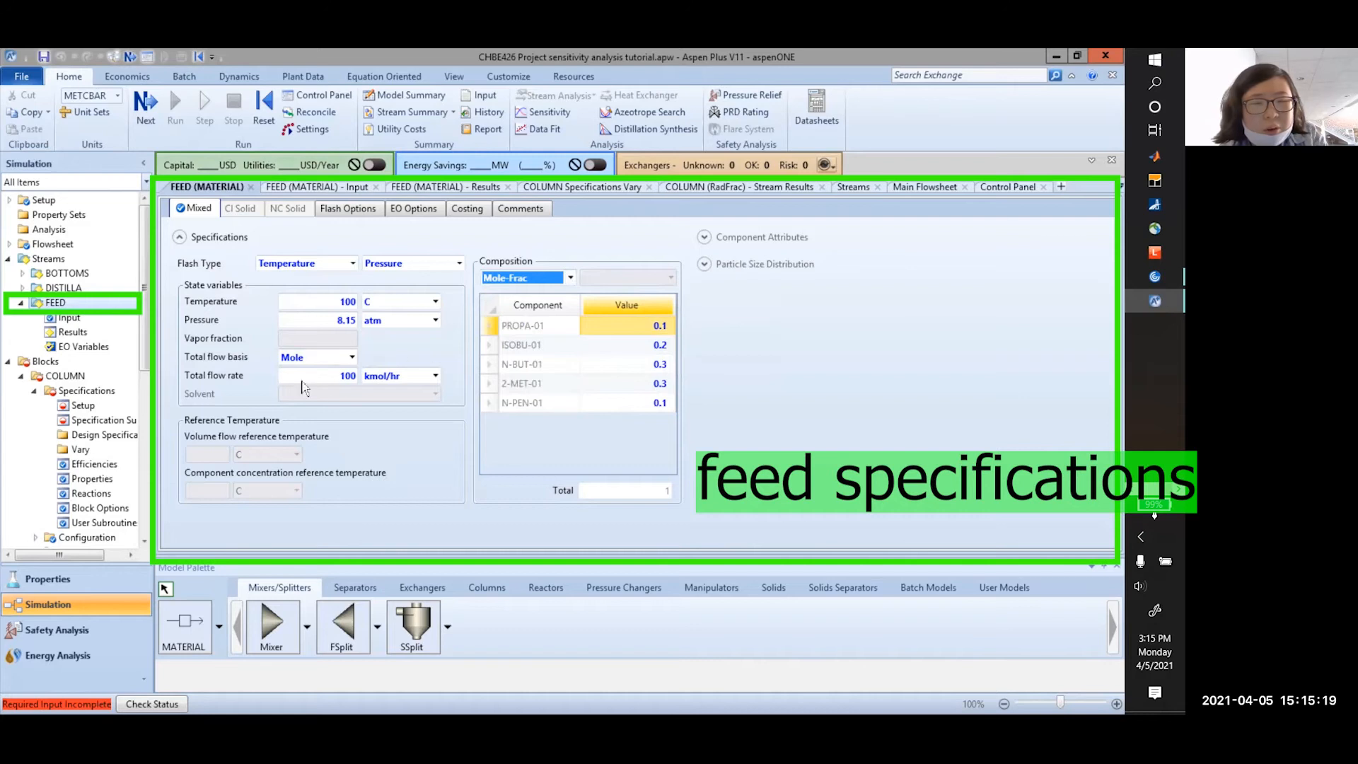
click(337, 377)
click(328, 320)
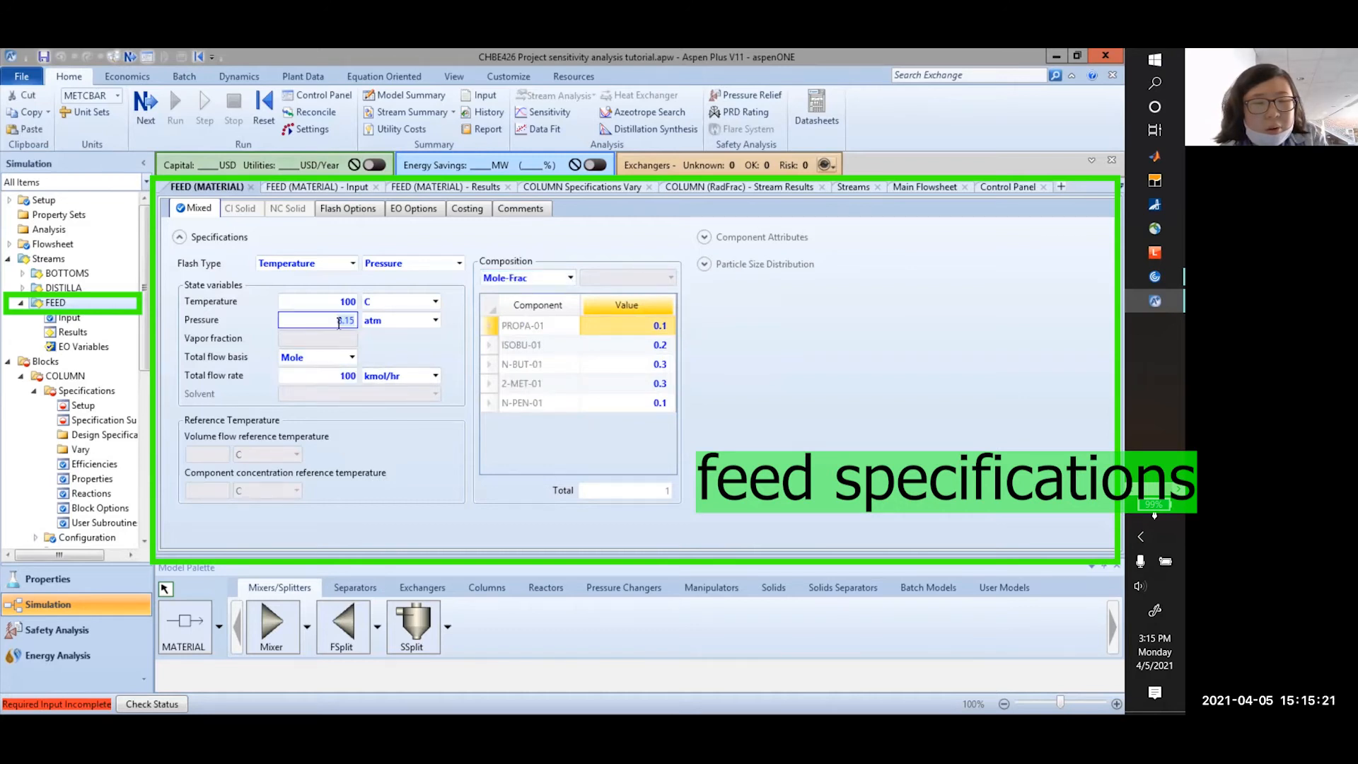
click(347, 302)
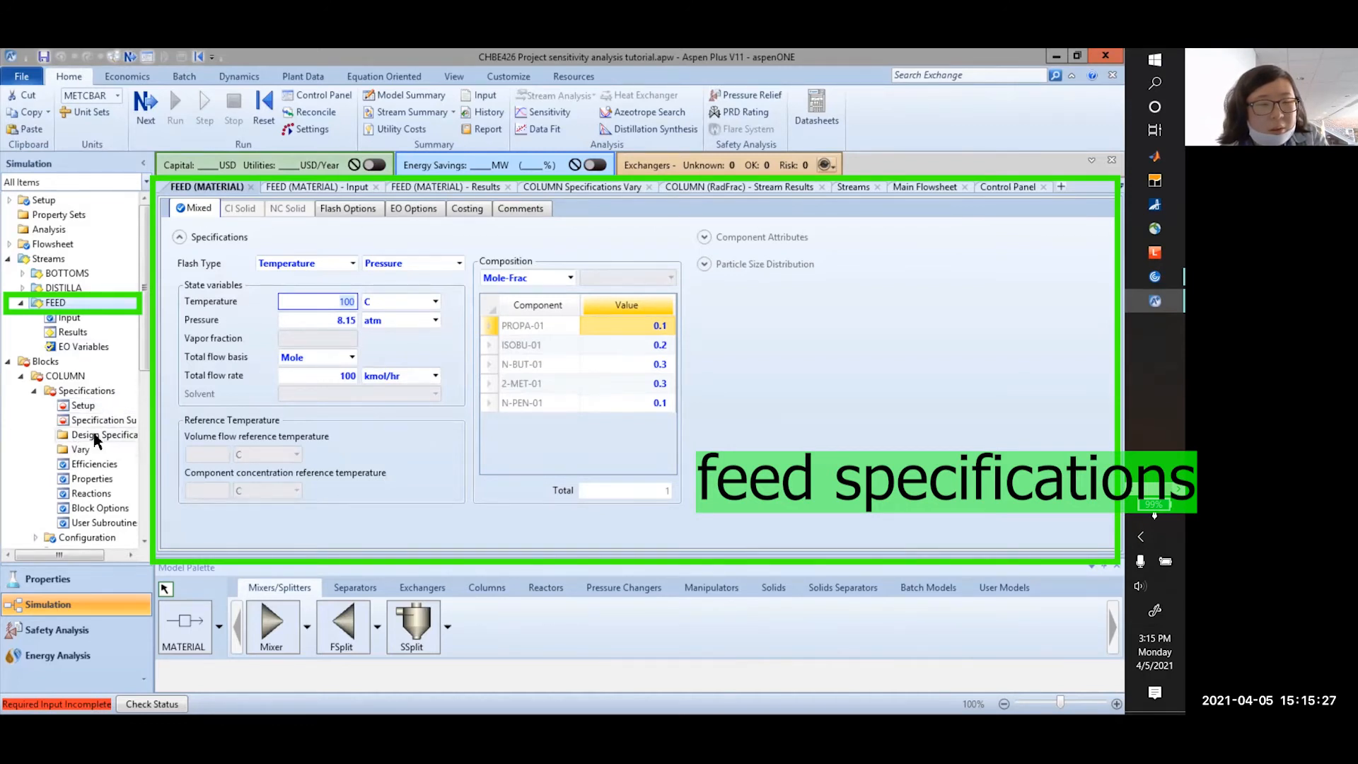
scroll(88, 432, down, 2)
Configure COLUMN as Equilibrium with 15 stages and a Total condenser
click(83, 331)
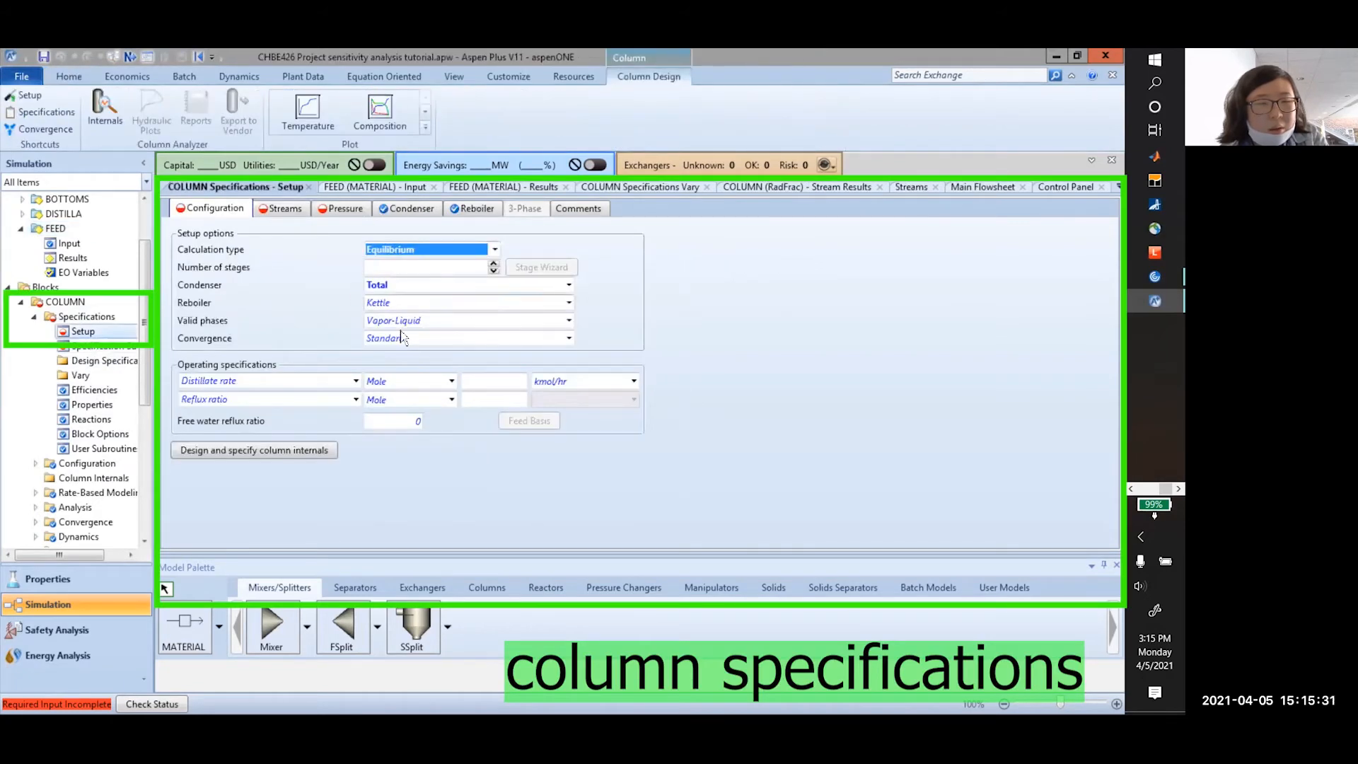
click(495, 250)
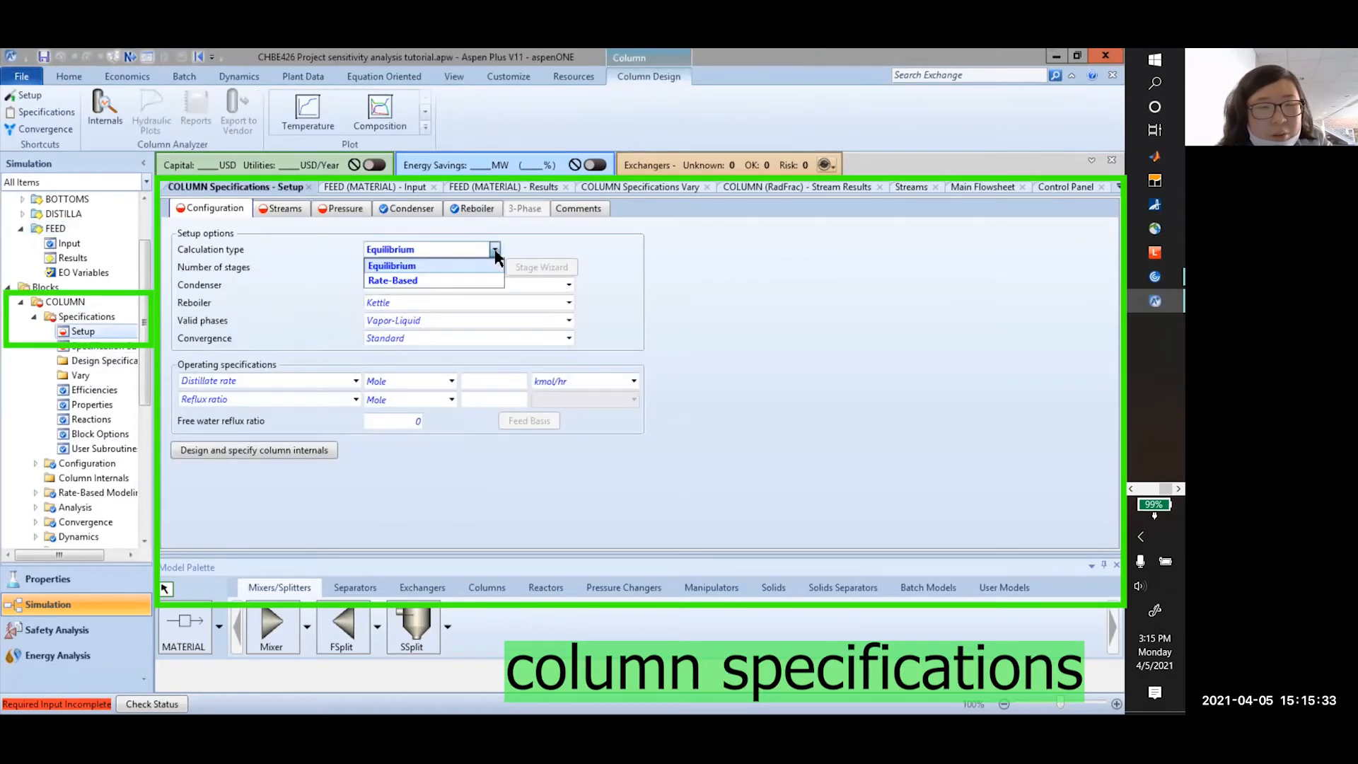
click(456, 267)
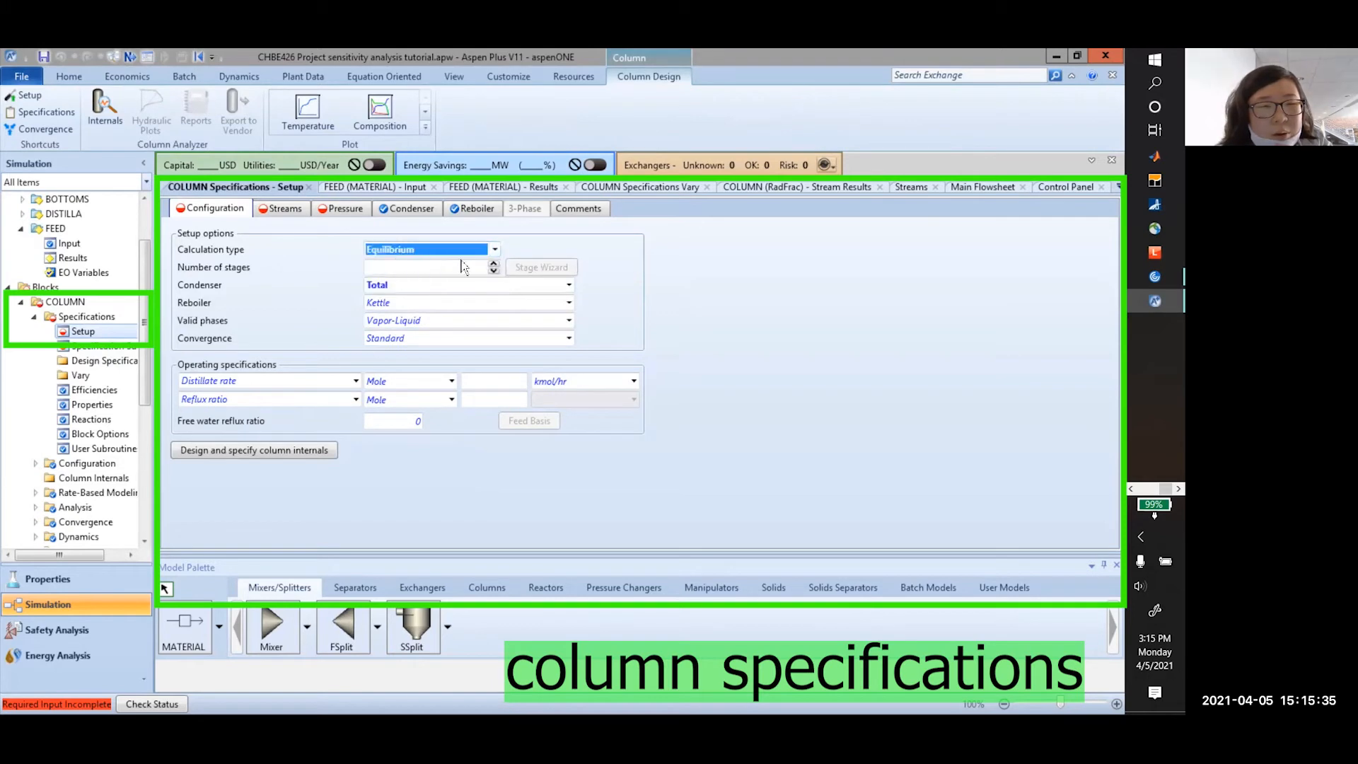
click(448, 268)
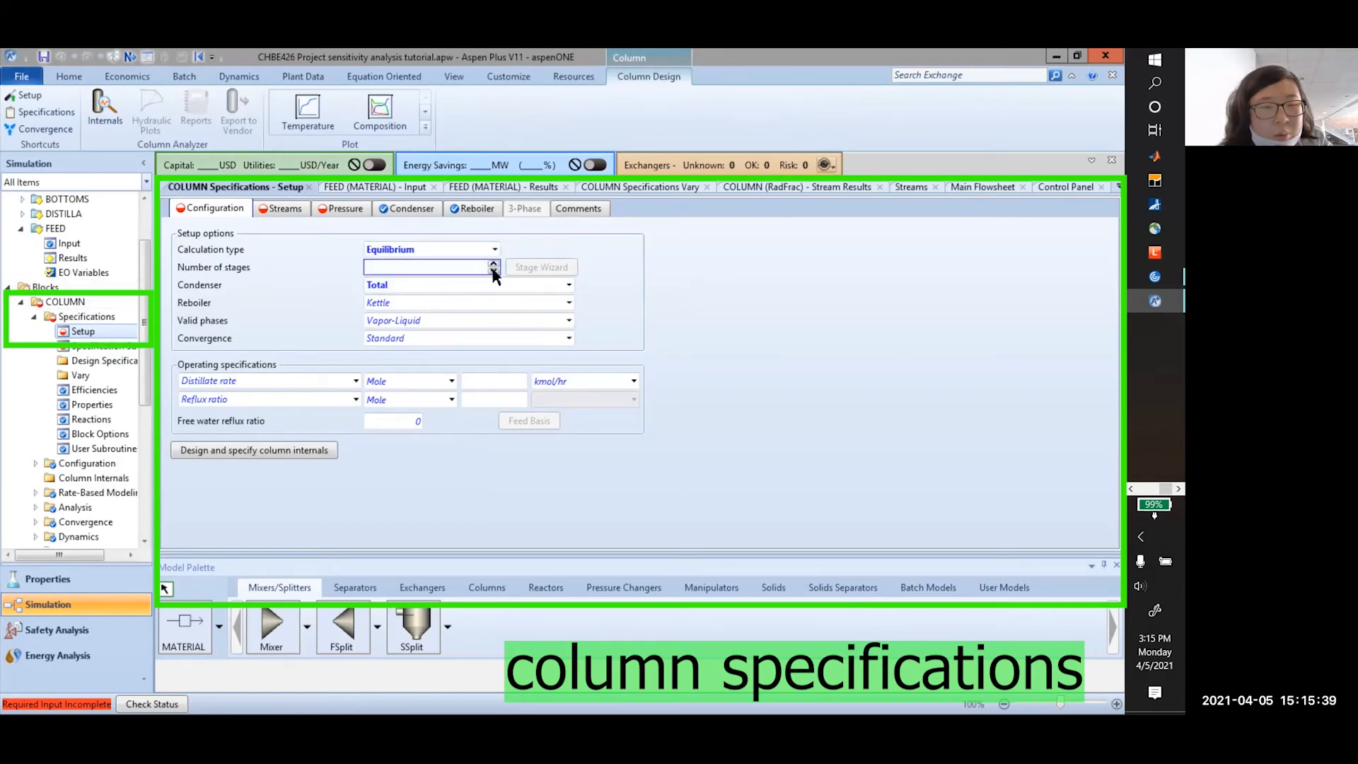
text(15)
click(568, 285)
click(458, 302)
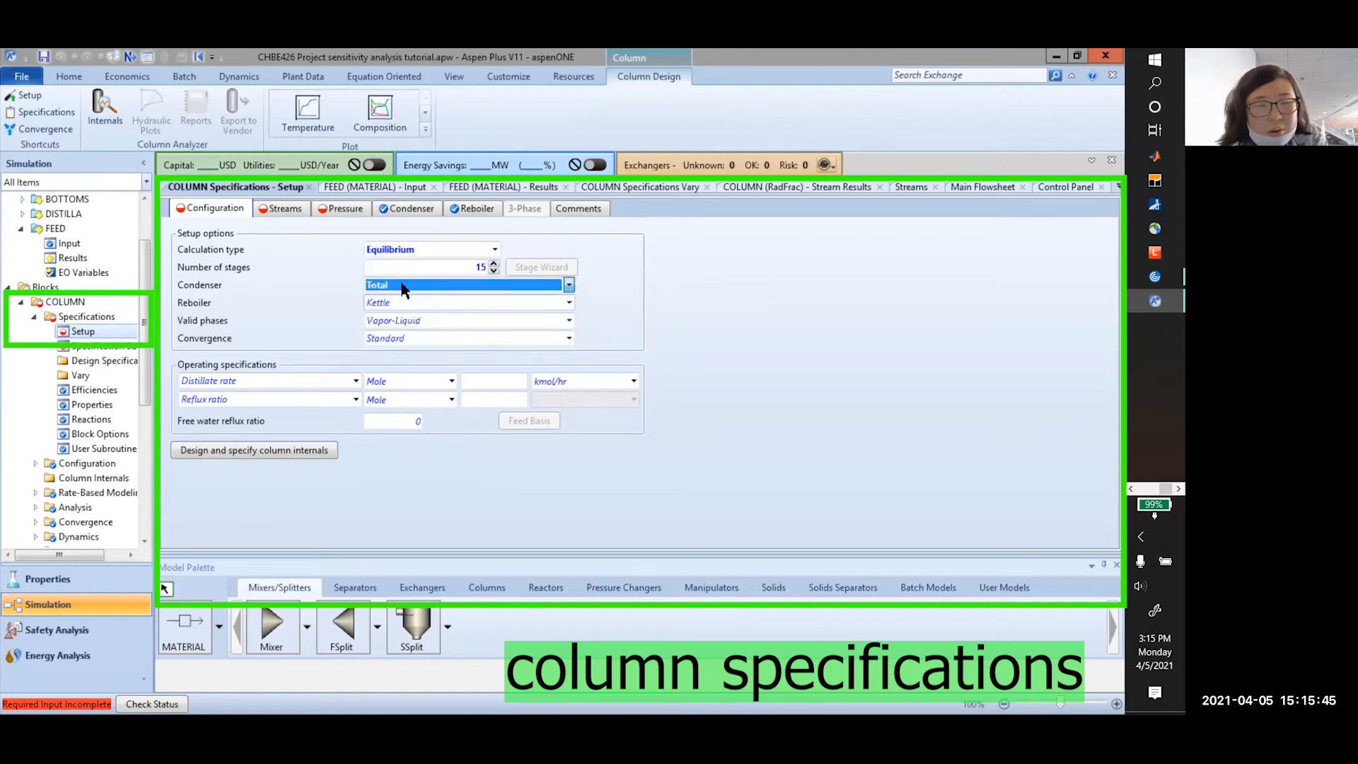
Set the distillate rate to 50 and the reflux ratio to 2
click(485, 381)
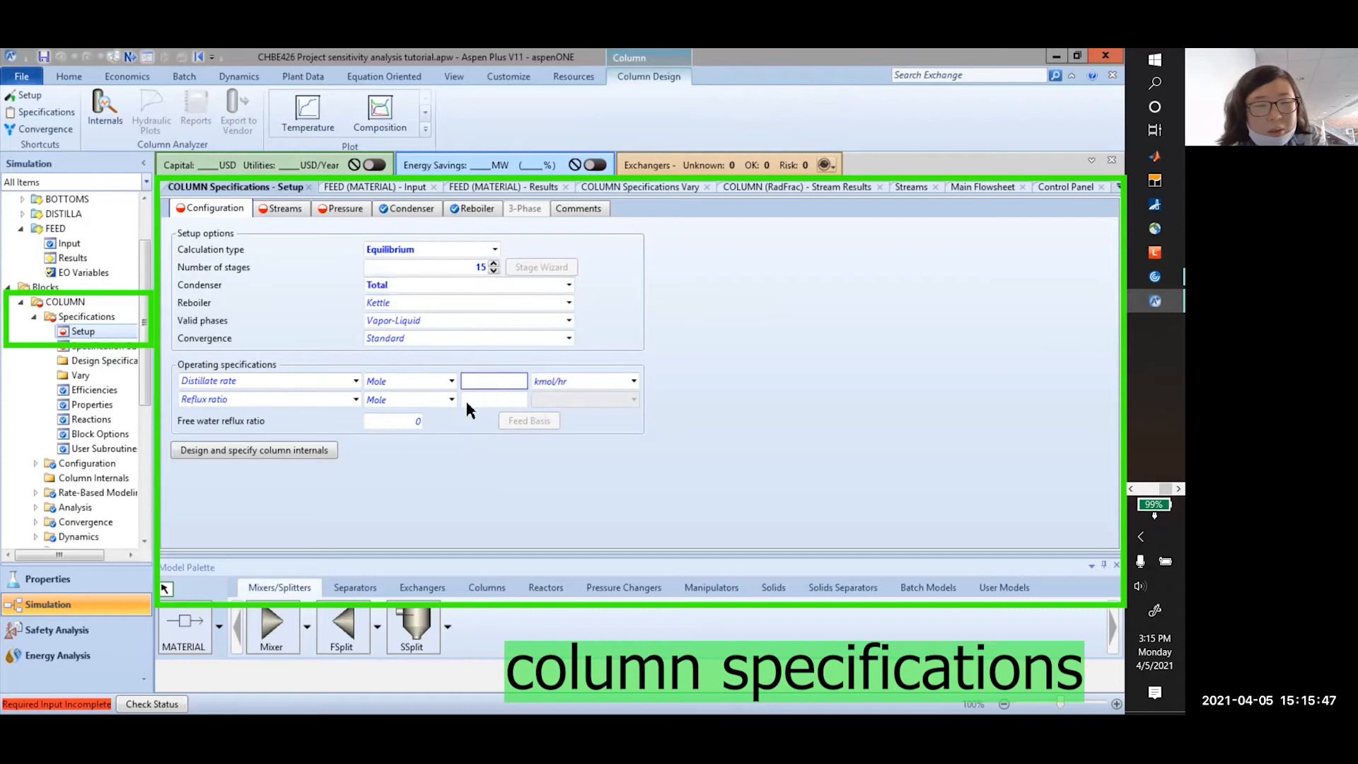
text(50)
click(499, 400)
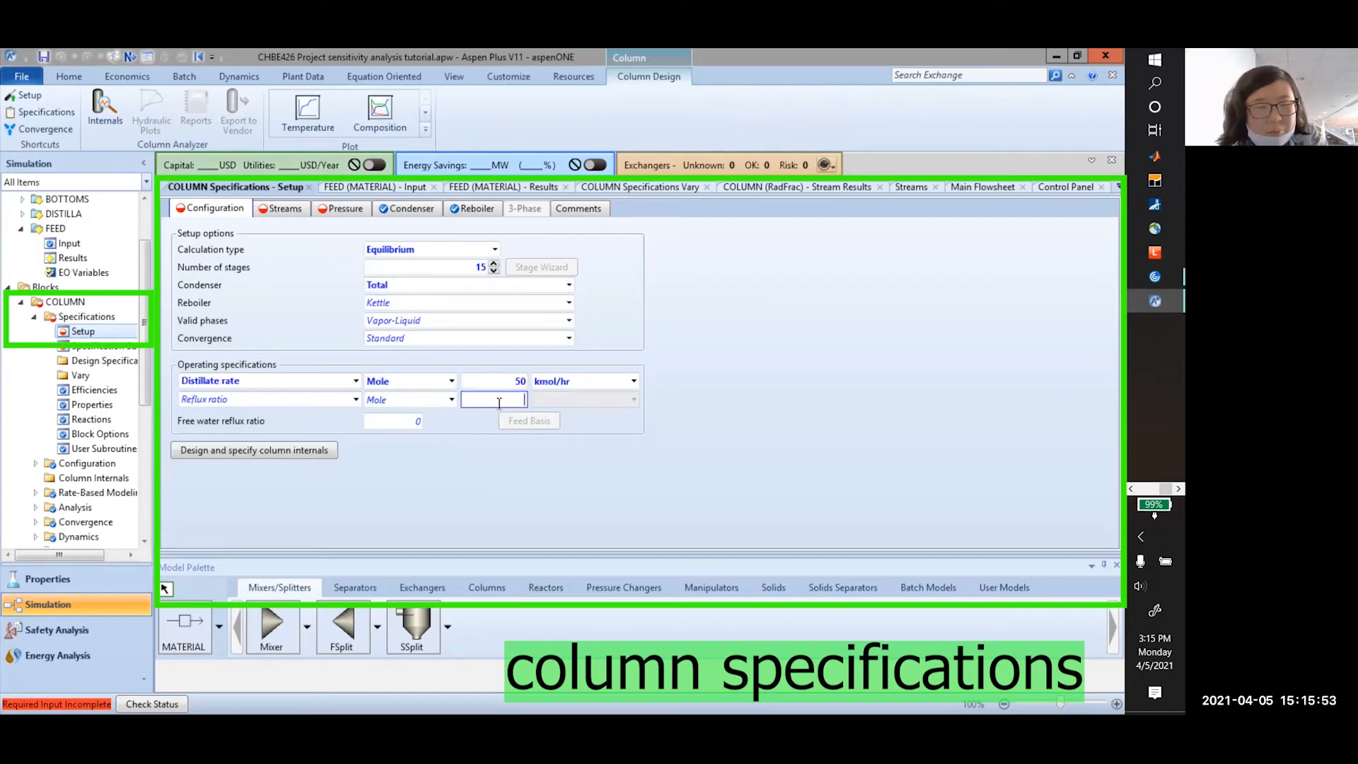
text(2)
key(Return)
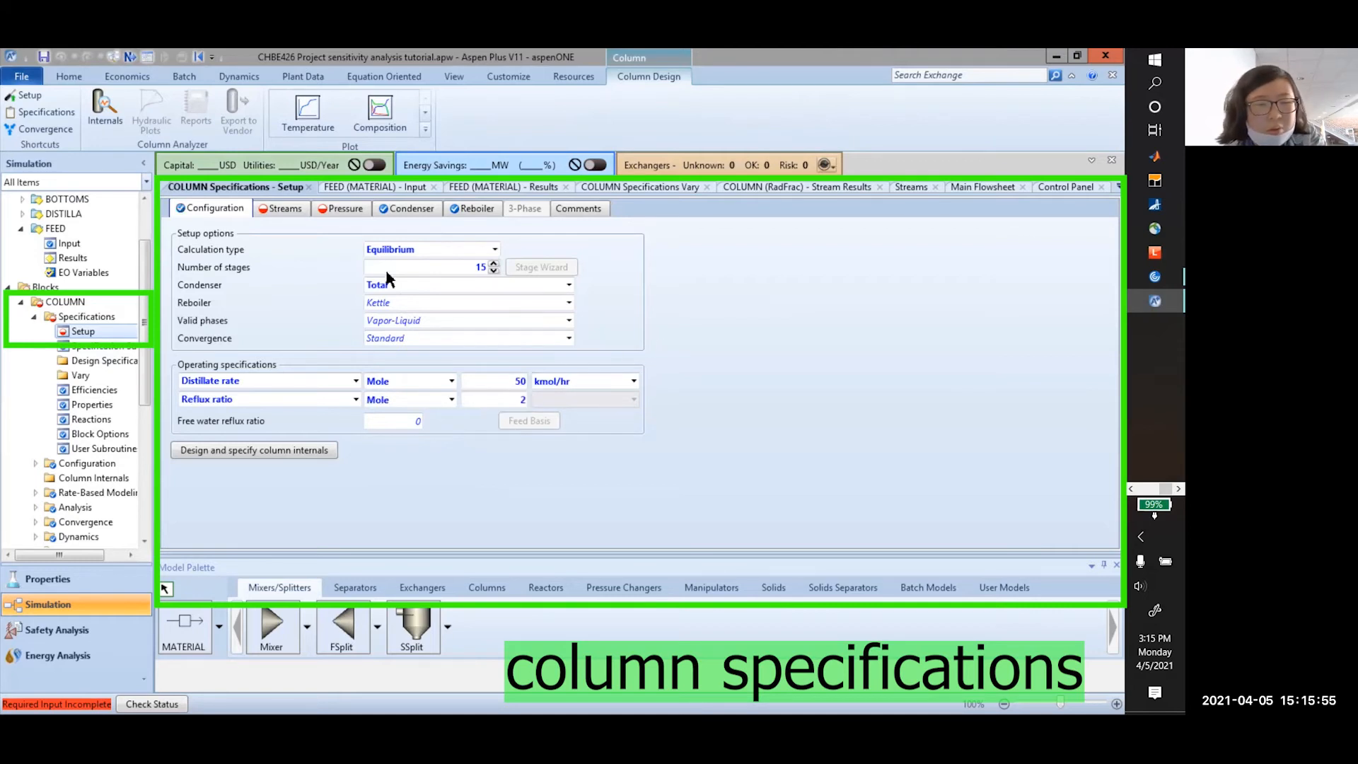
click(287, 209)
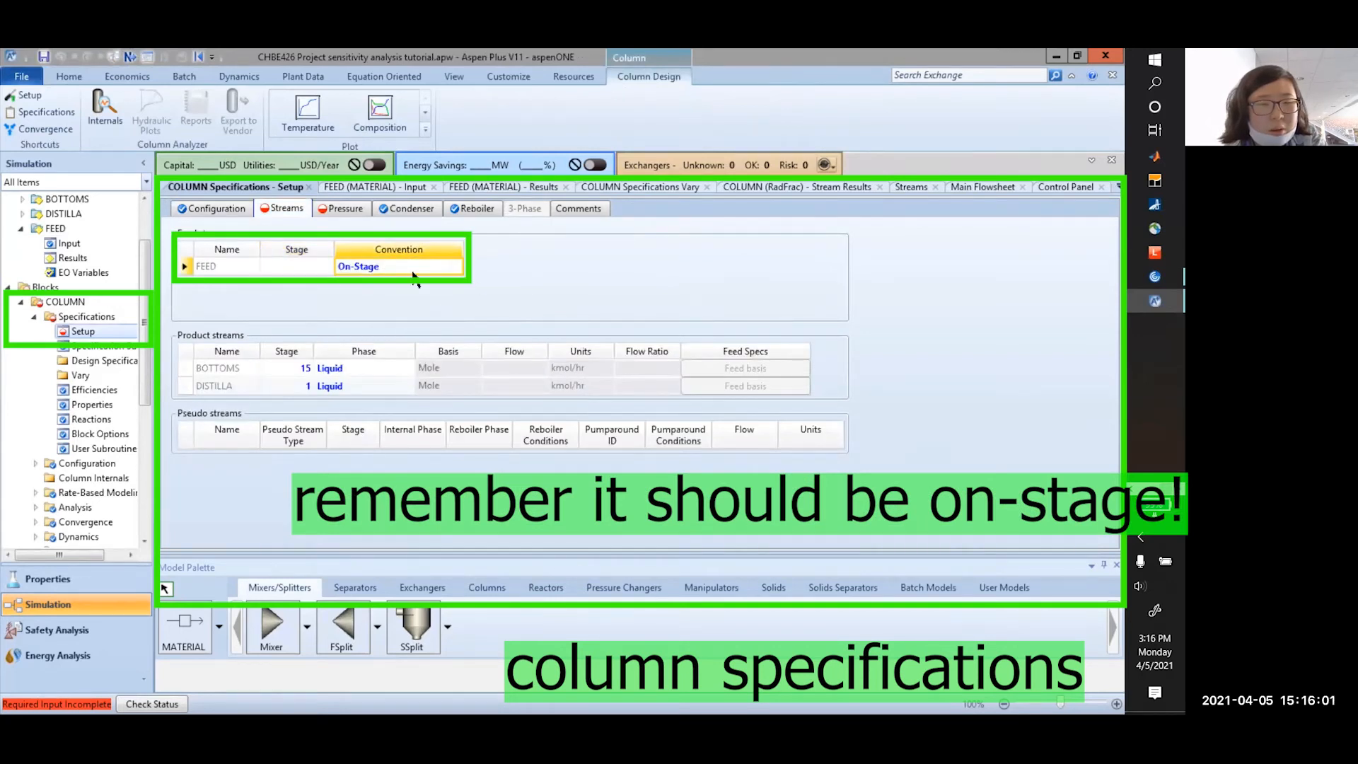
Feed FEED on-stage at stage 8 and keep BOTTOMS withdrawn as Liquid
click(459, 268)
click(368, 283)
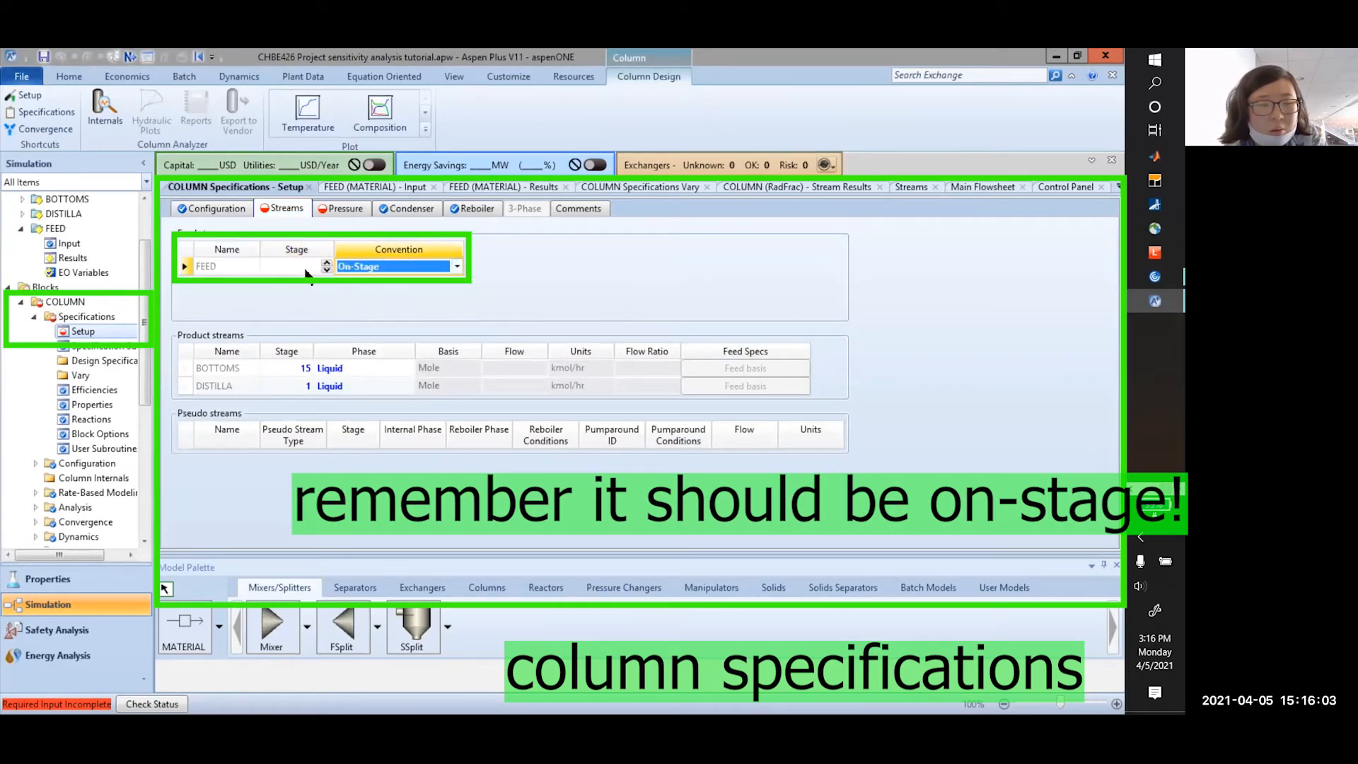
click(285, 273)
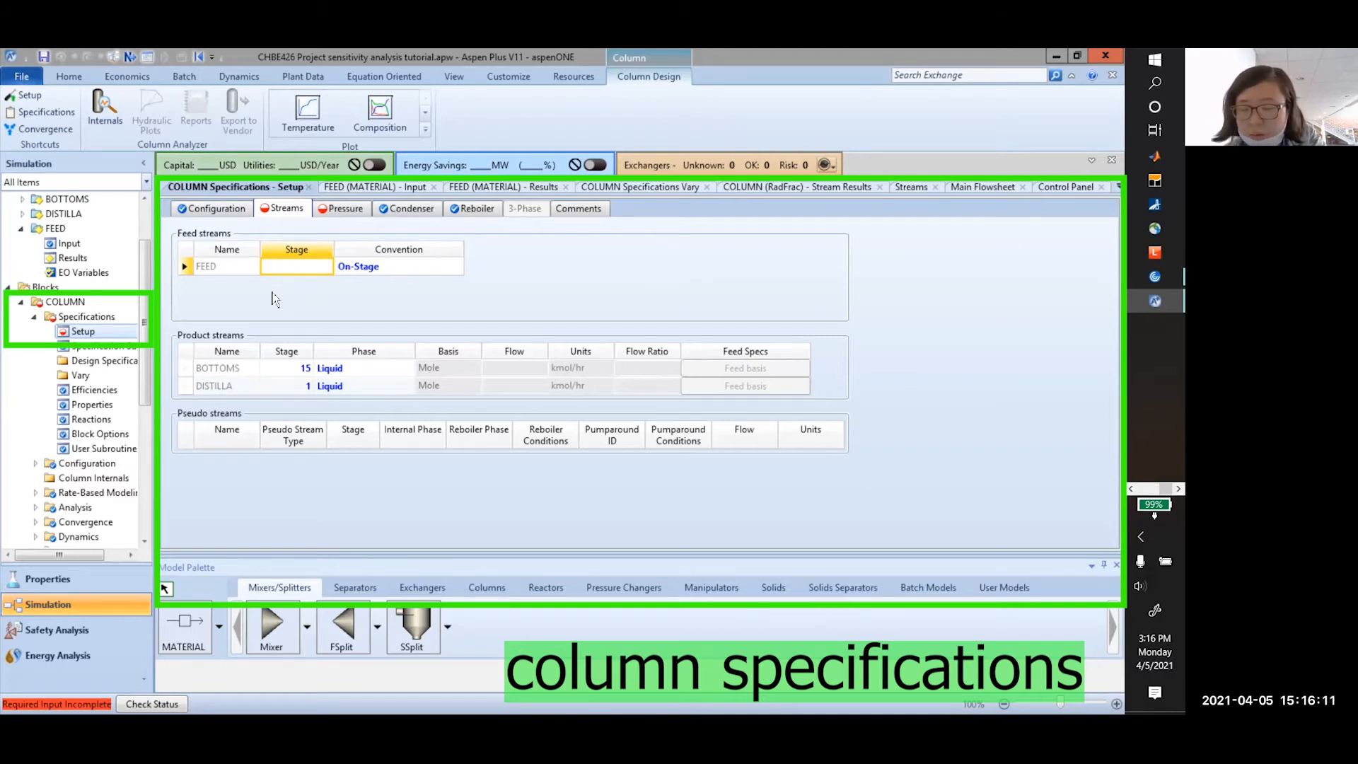
text(8)
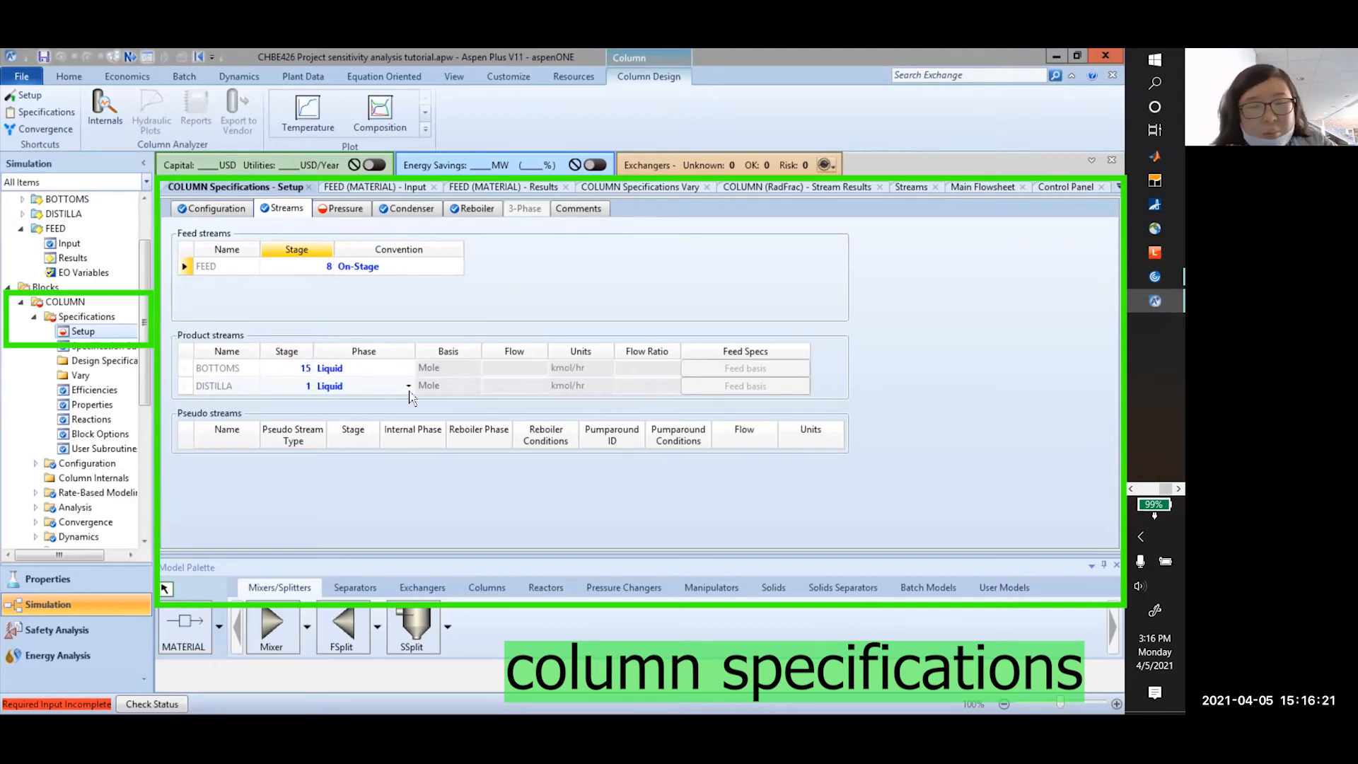
click(390, 368)
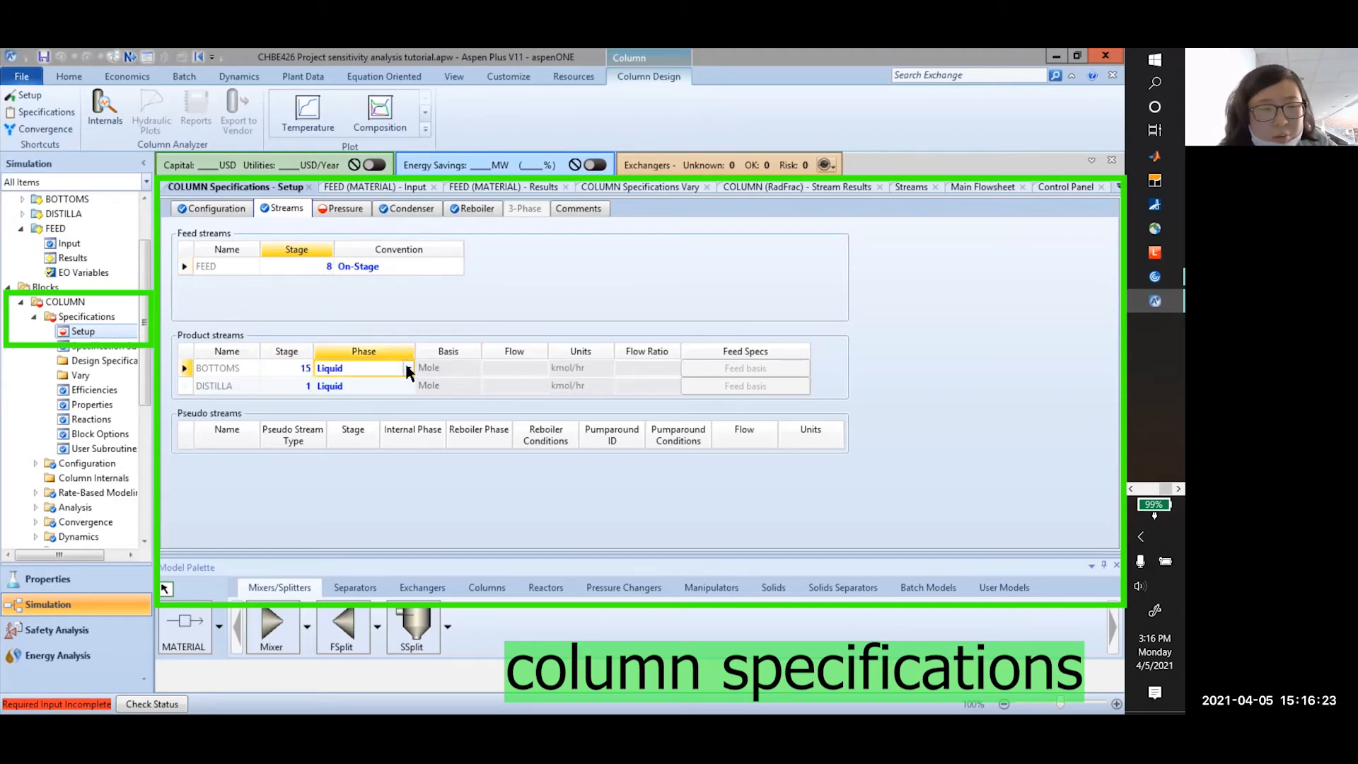
click(408, 368)
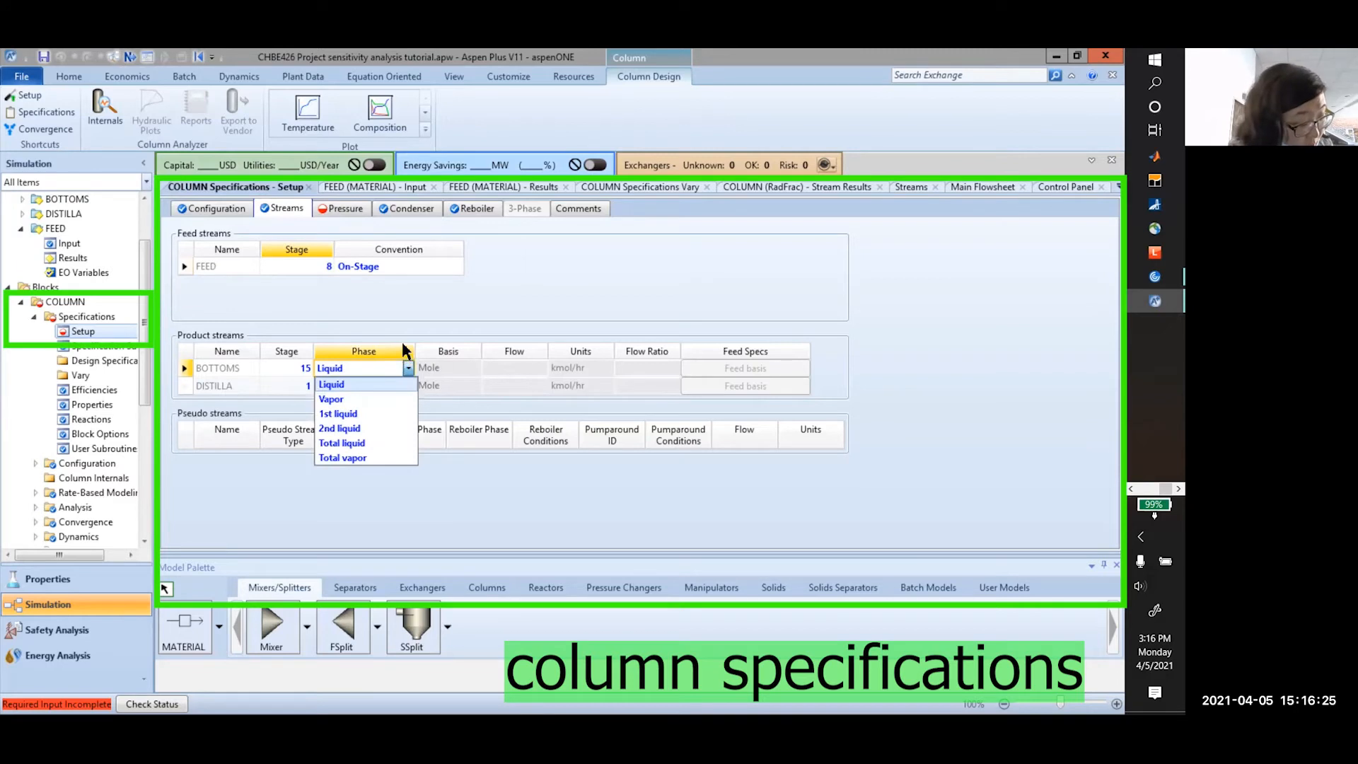
click(368, 497)
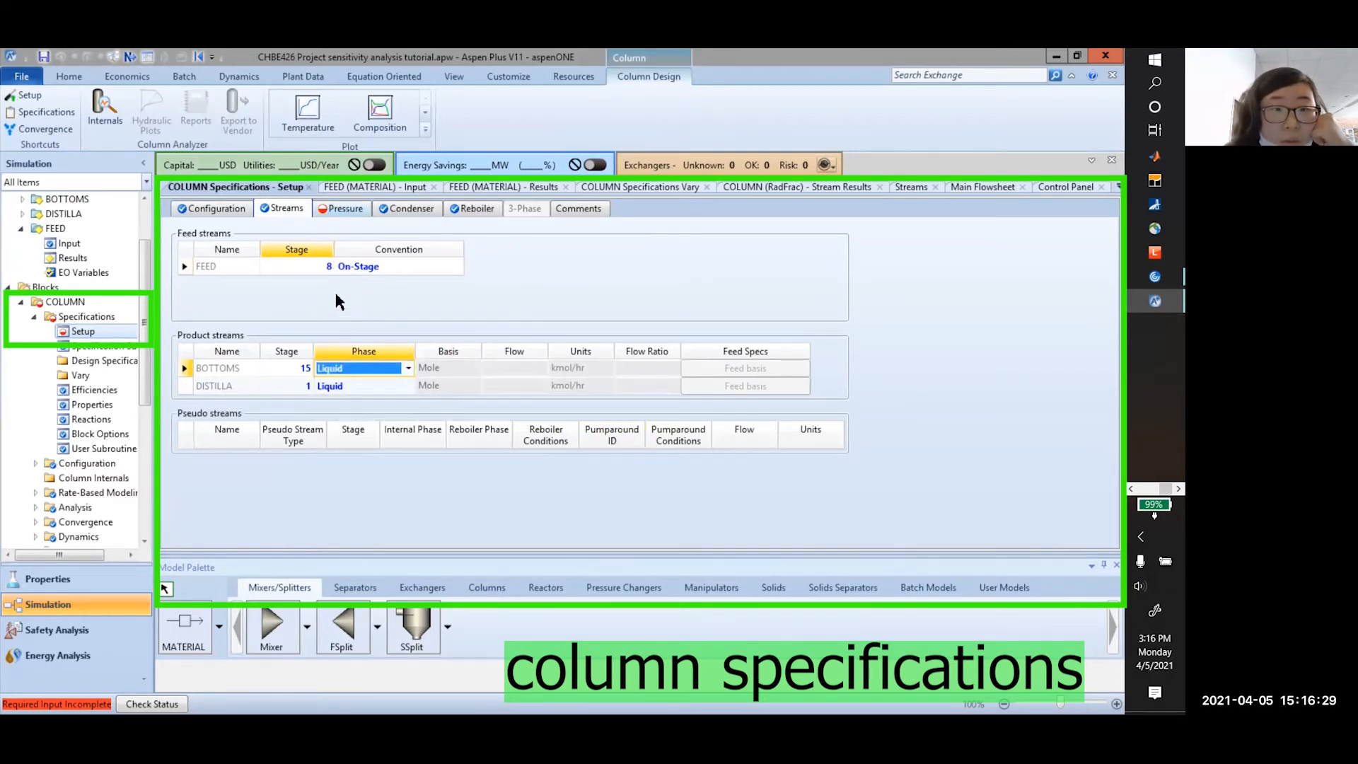
Set the Stage 1 / Condenser pressure to 8.15 atm
click(359, 273)
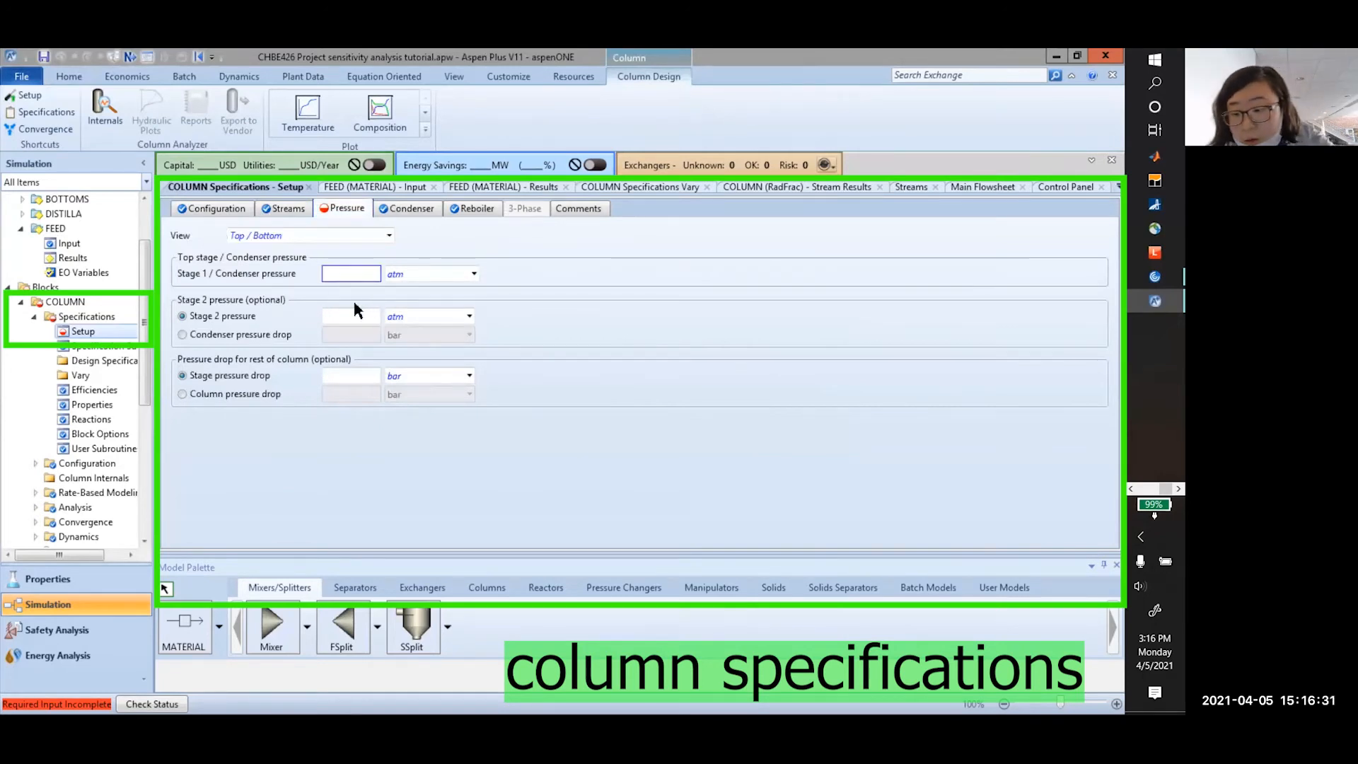
text(8.15)
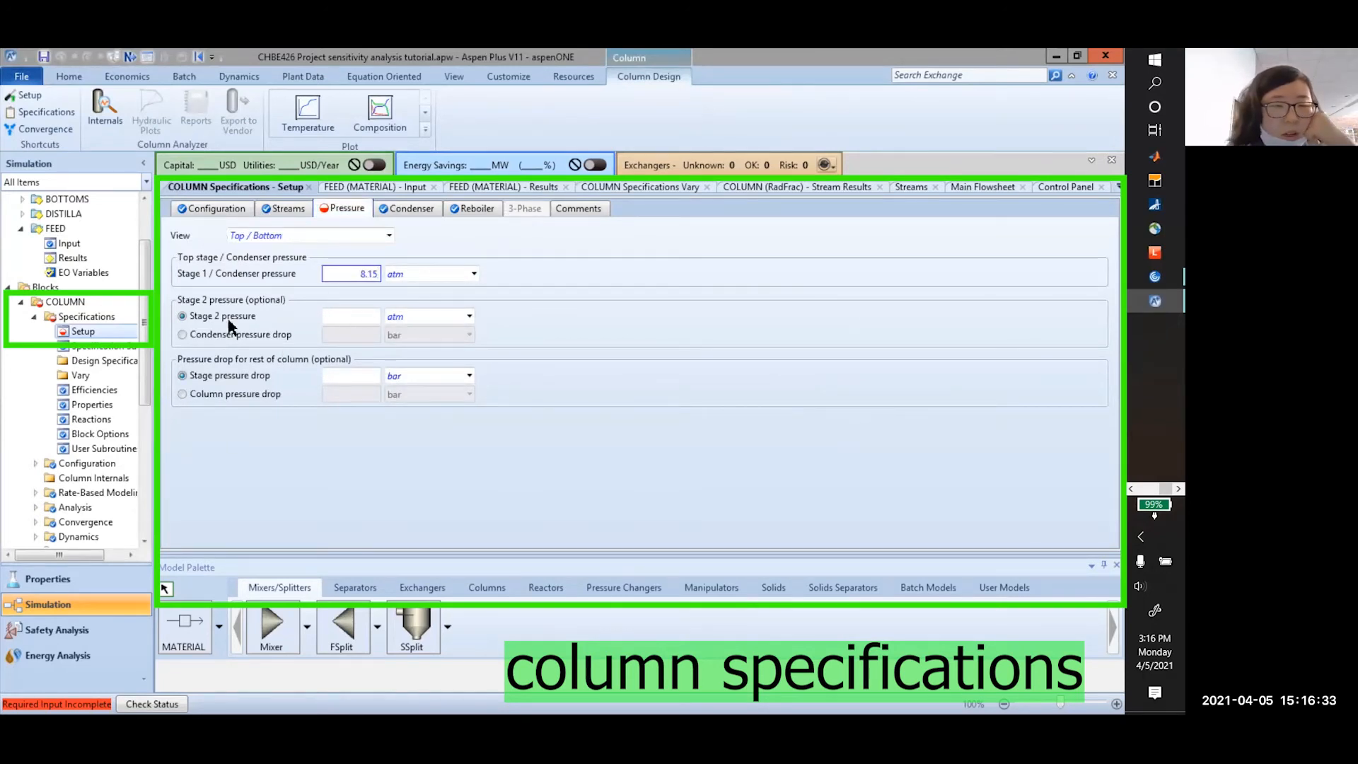
click(228, 256)
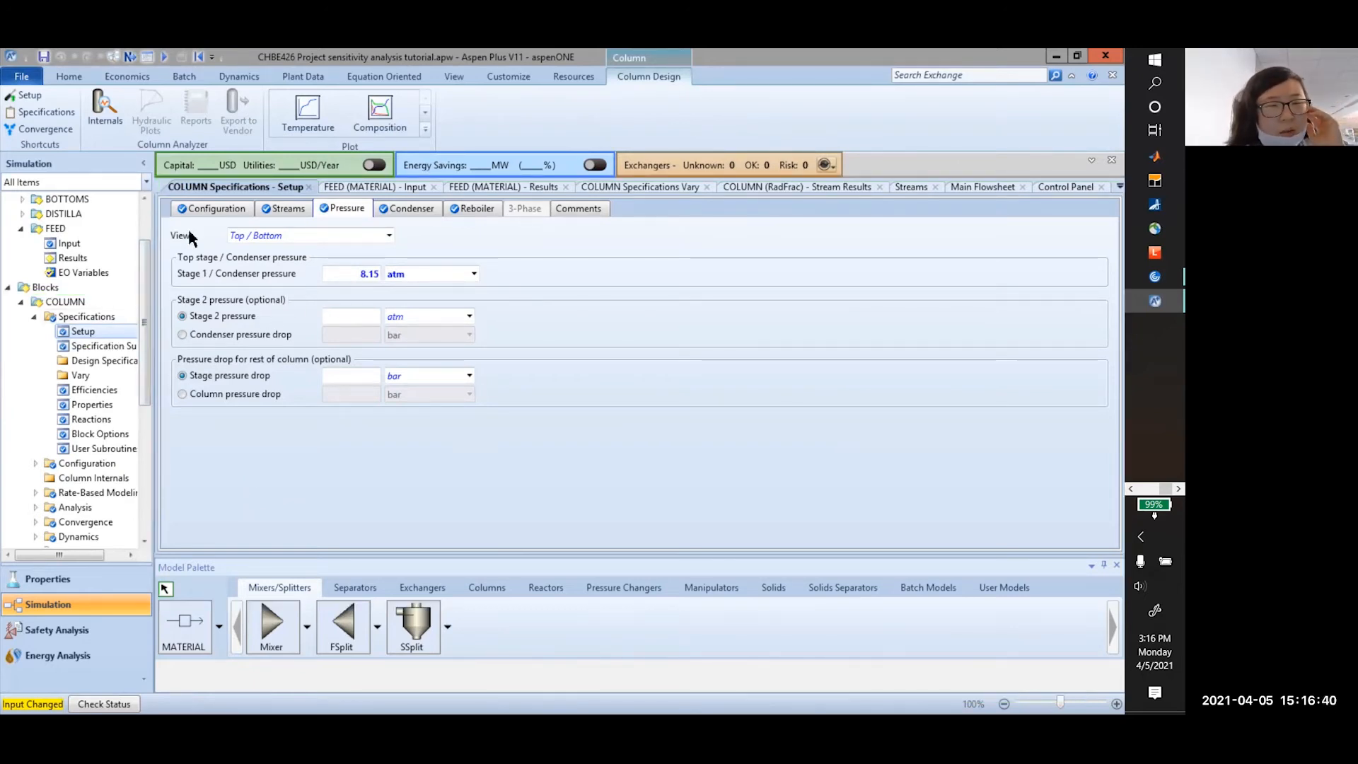
Return to the column Configuration form and review its specifications
click(204, 210)
scroll(97, 465, down, 6)
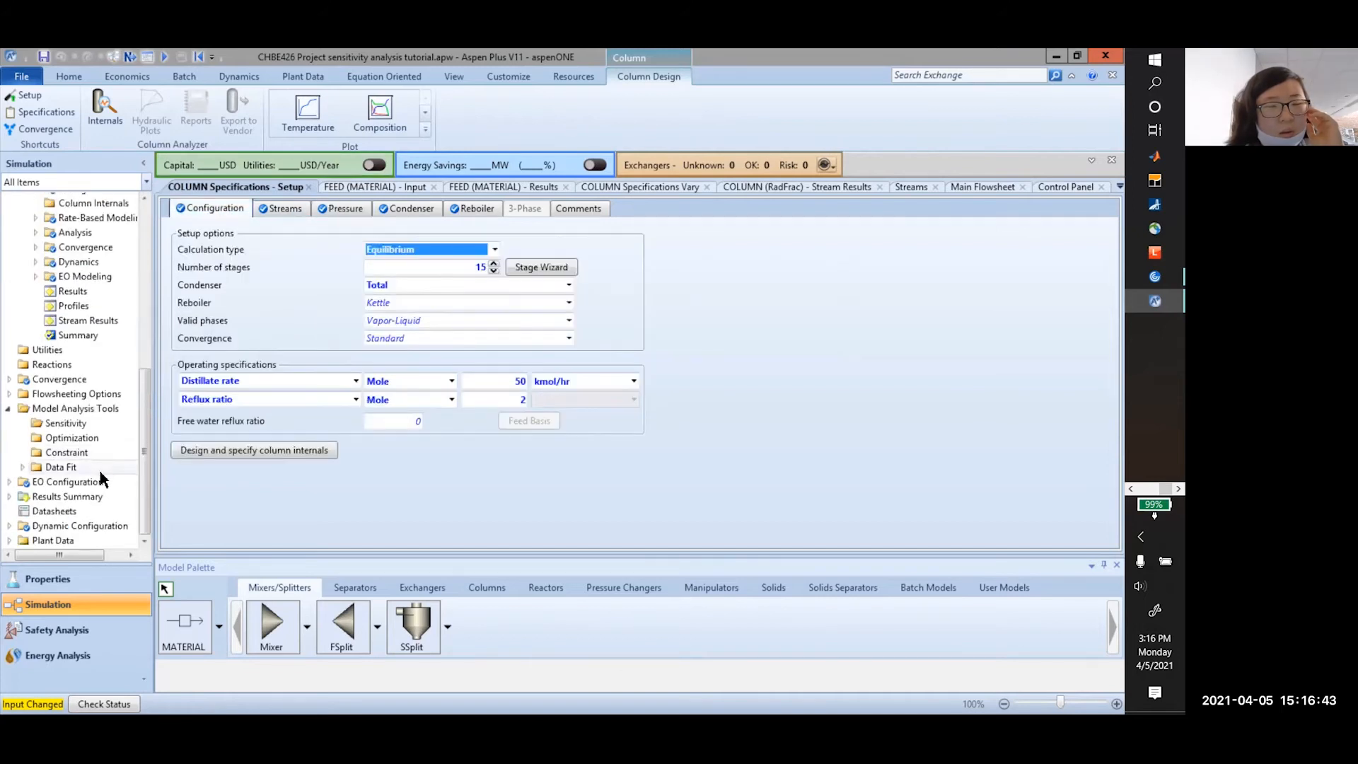
scroll(96, 465, up, 5)
scroll(97, 462, down, 3)
scroll(99, 466, down, 2)
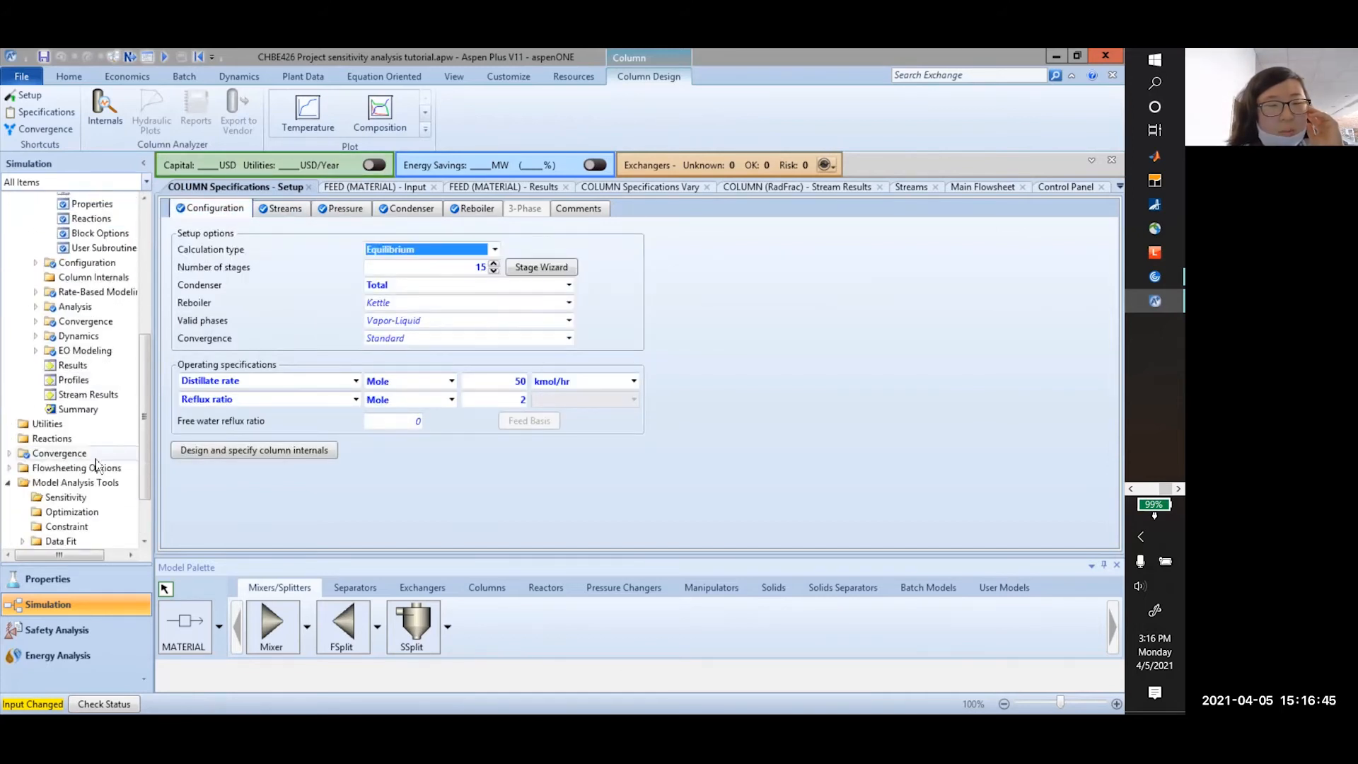
scroll(96, 469, up, 5)
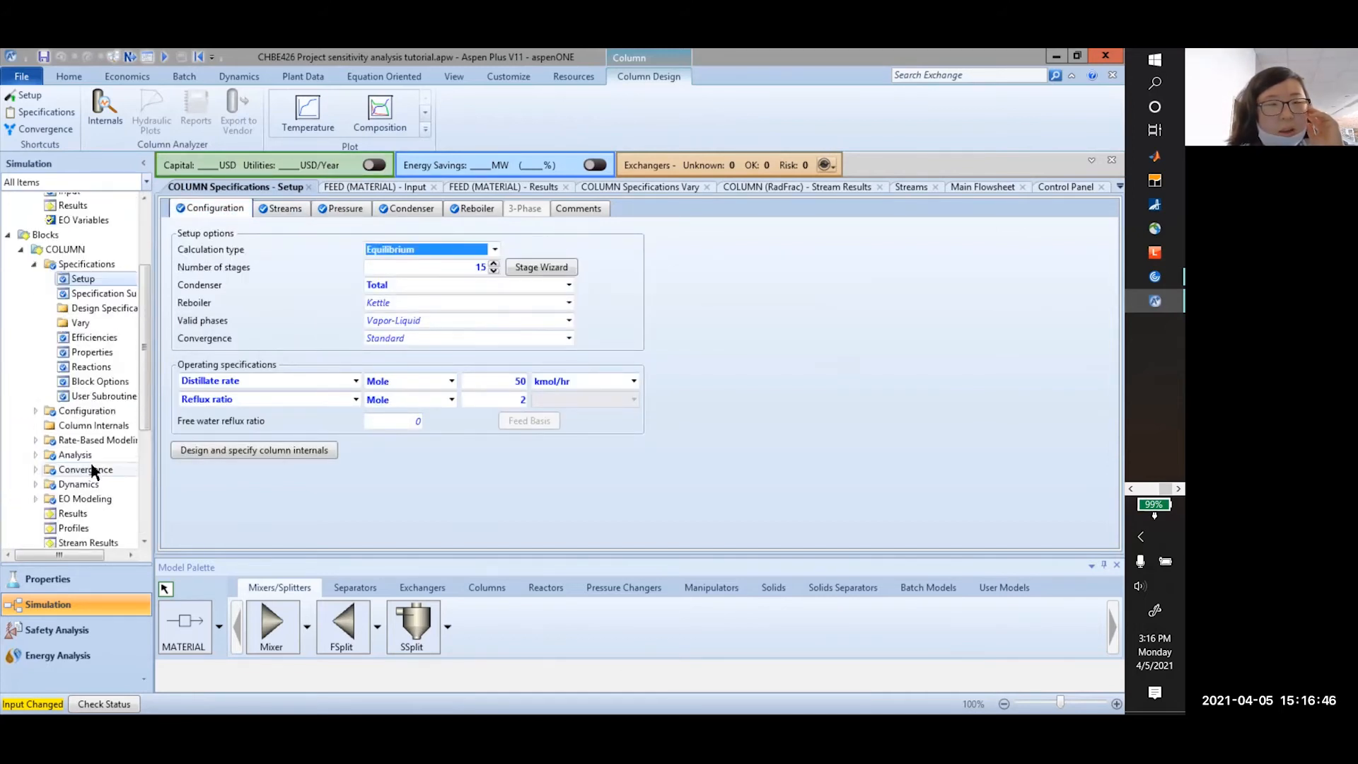
Reset the whole simulation, confirm the prompts, and run it with the new column specs
click(69, 77)
click(272, 122)
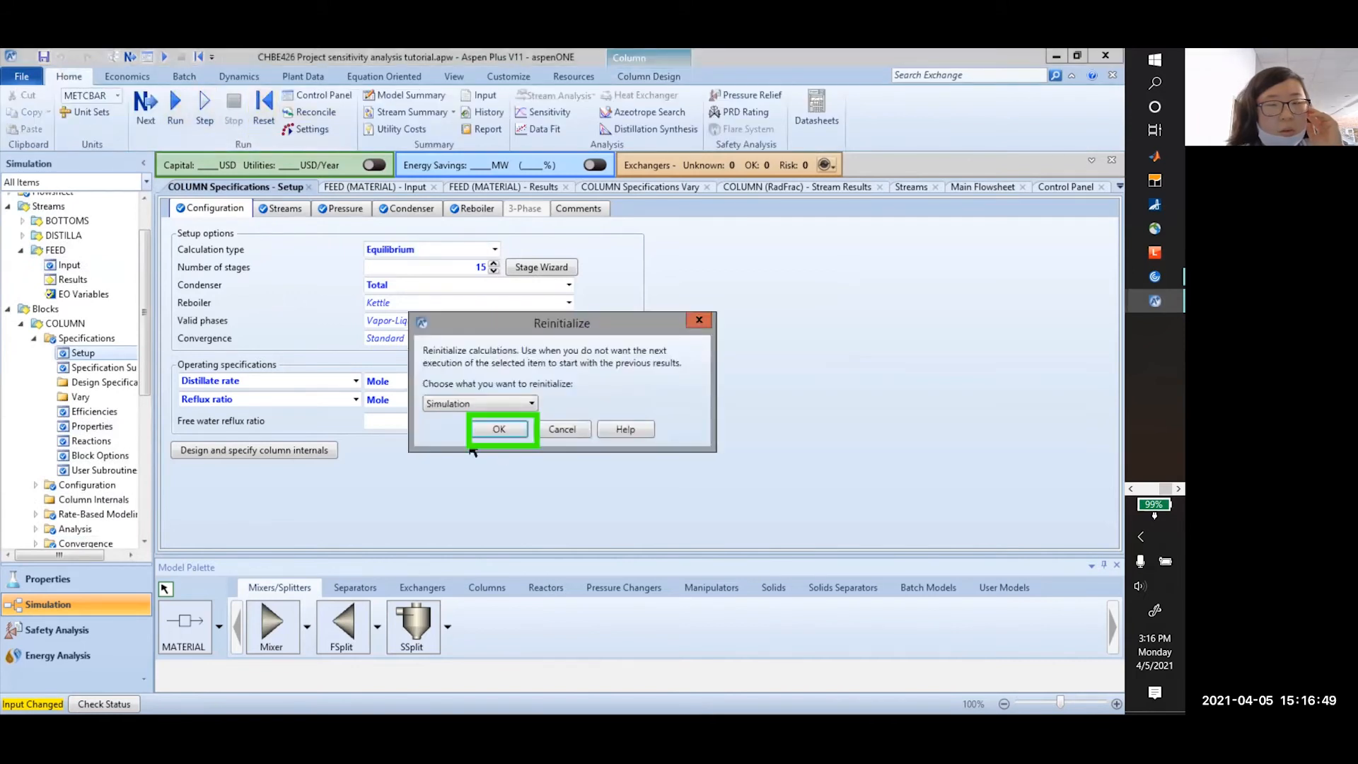
click(498, 428)
click(640, 407)
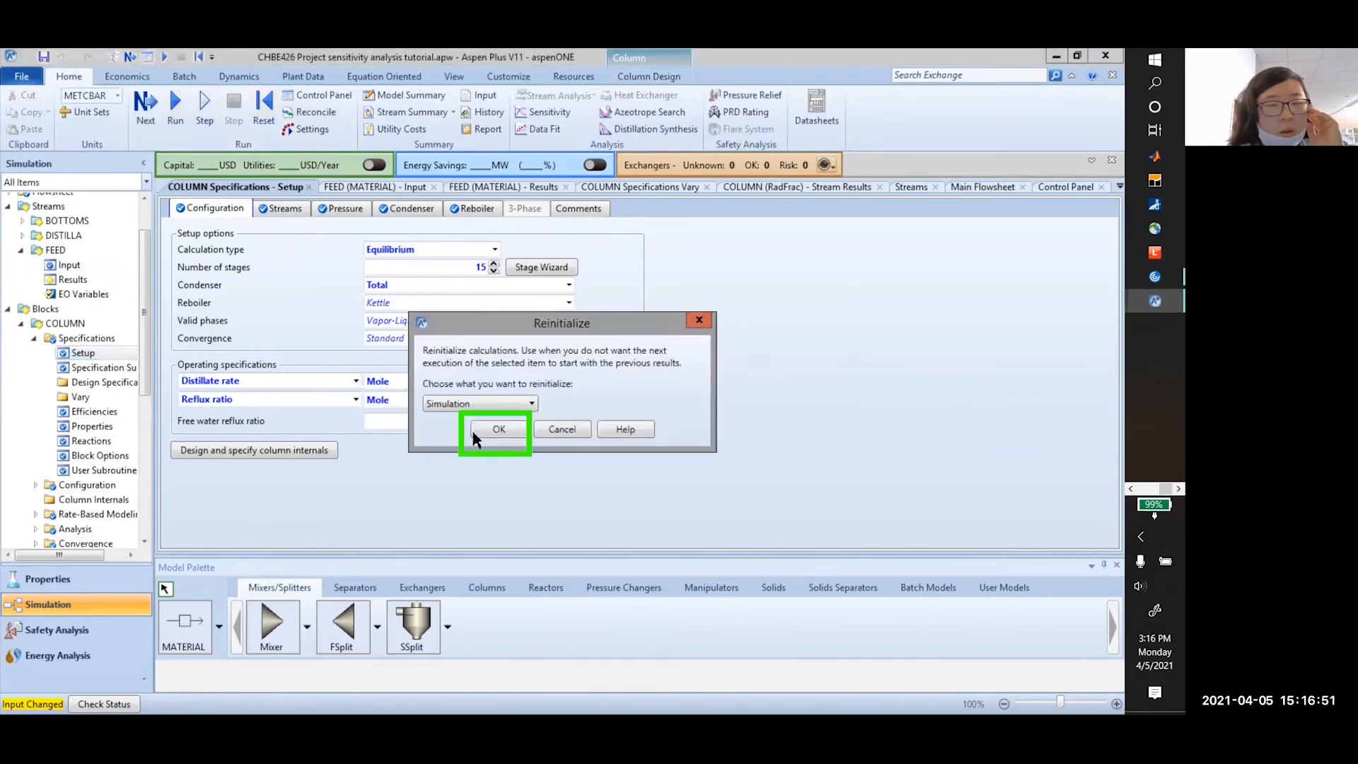
click(499, 429)
click(175, 106)
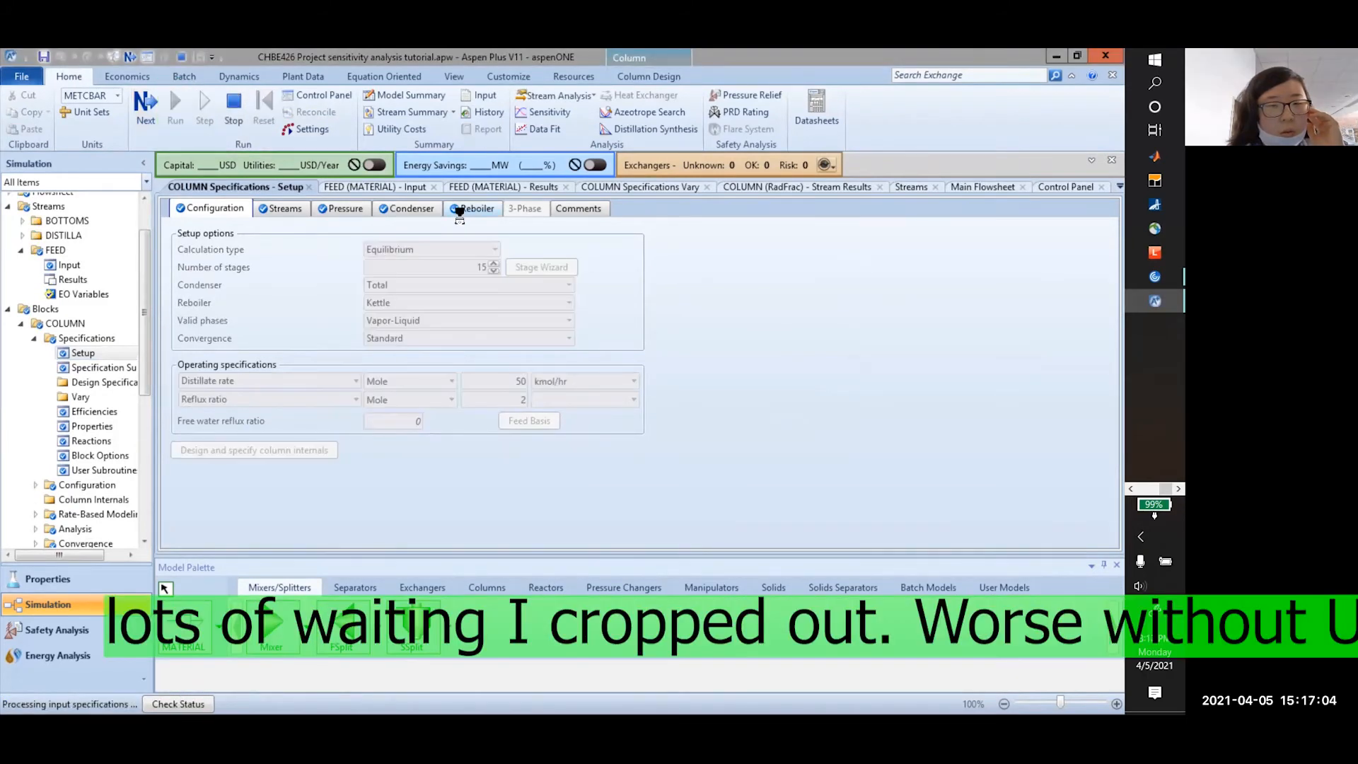
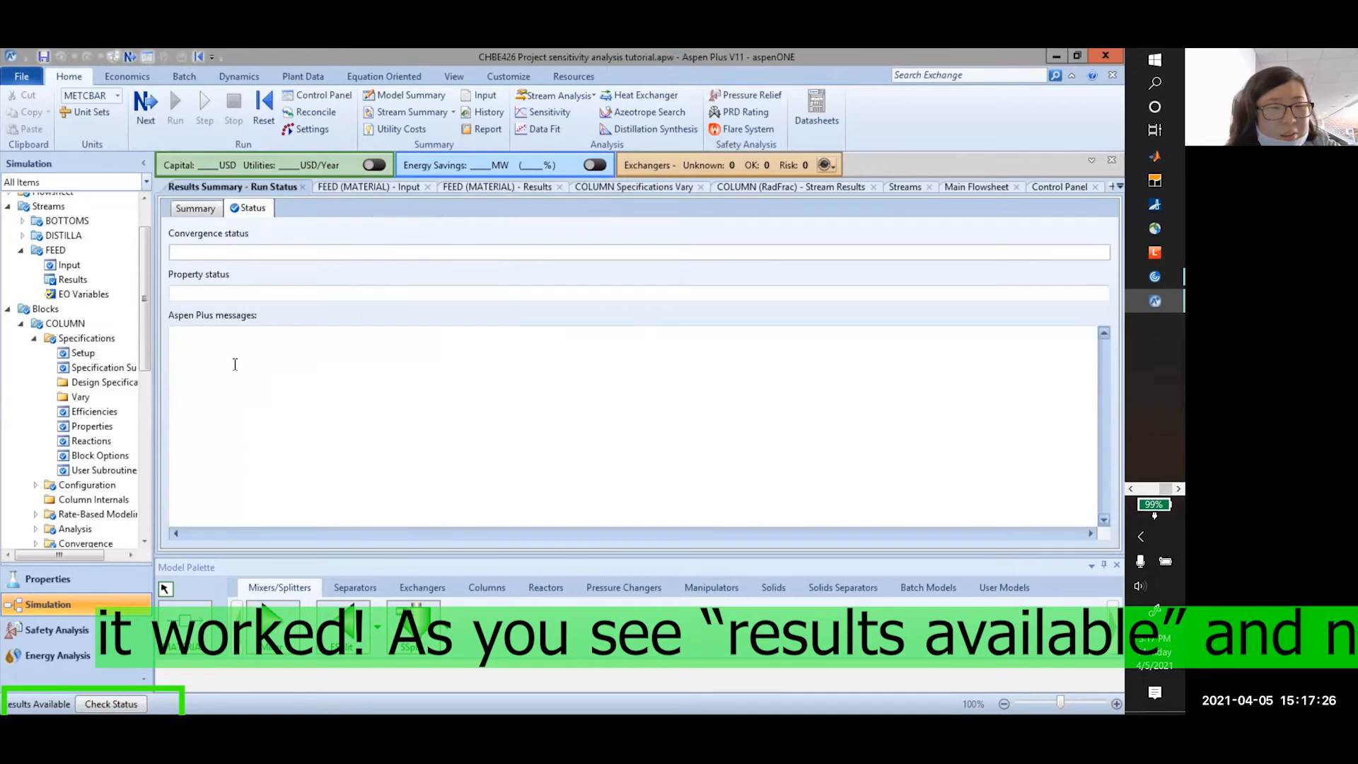
Close the run status results tab, leaving the FEED–COLUMN–DISTILLA–BOTTOMS flowsheet with the Home ribbon shown
scroll(99, 389, down, 5)
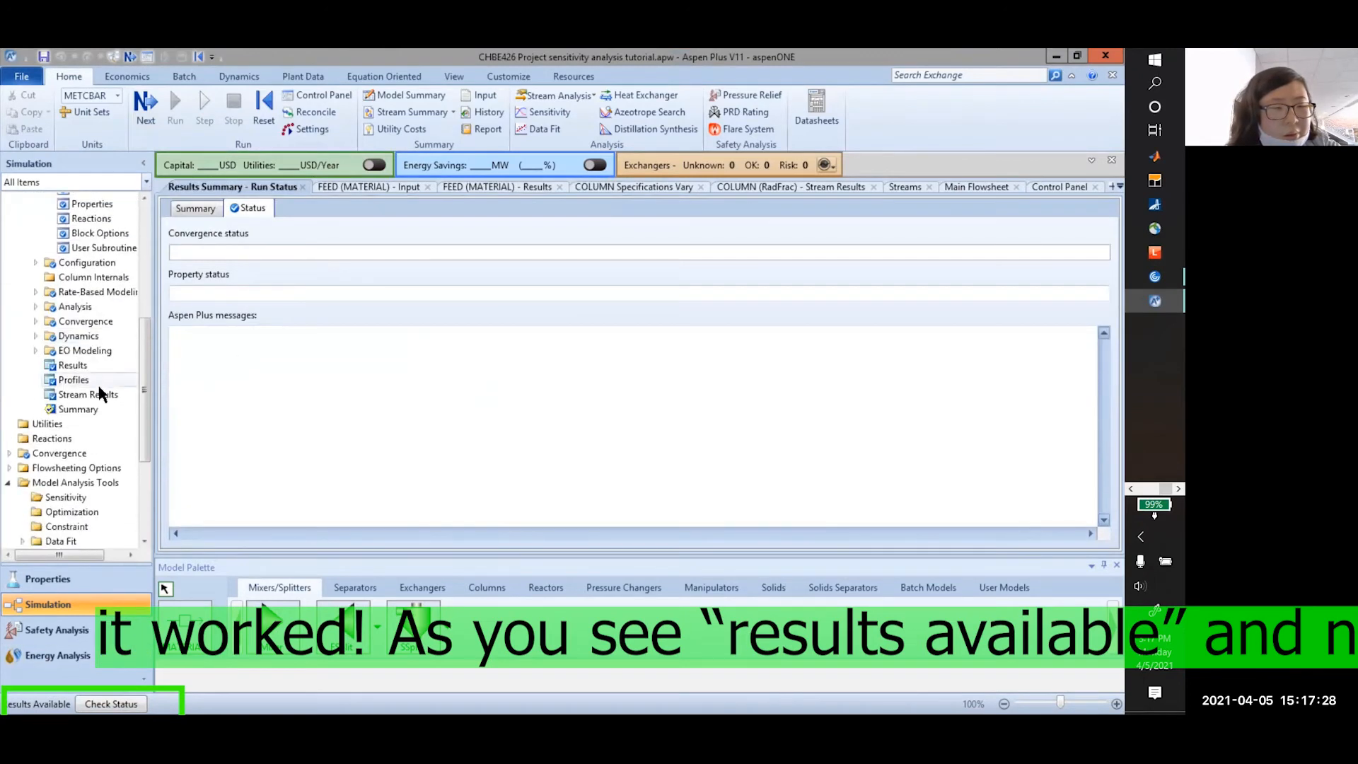
scroll(99, 392, down, 2)
scroll(107, 397, up, 10)
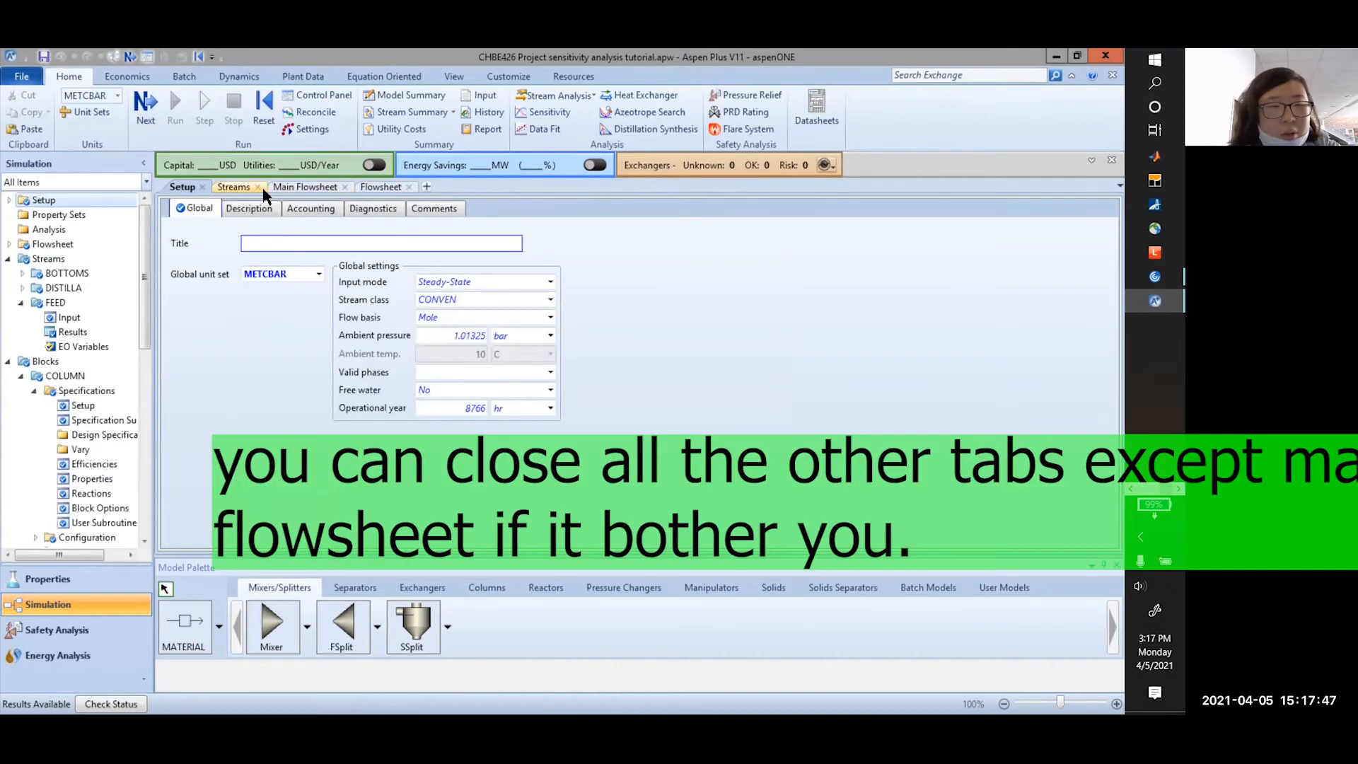
click(259, 187)
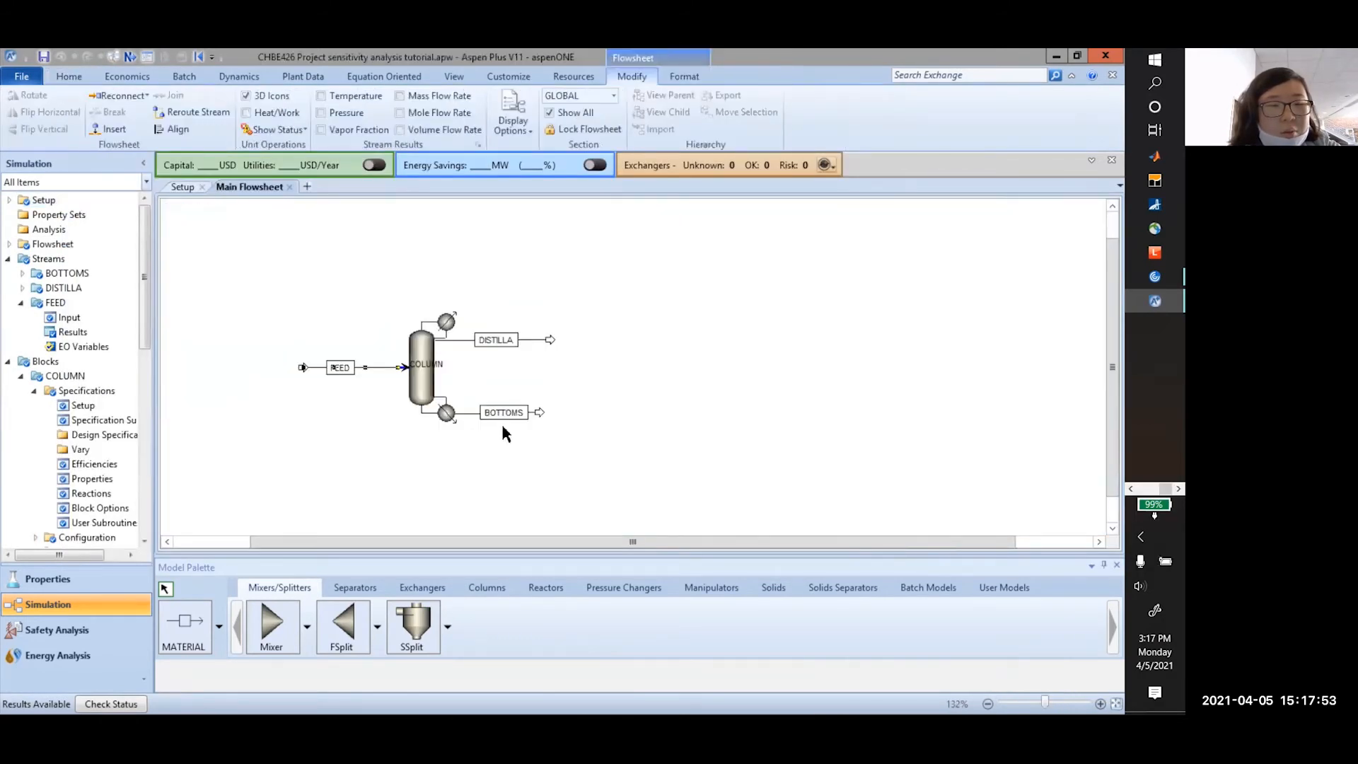
click(362, 463)
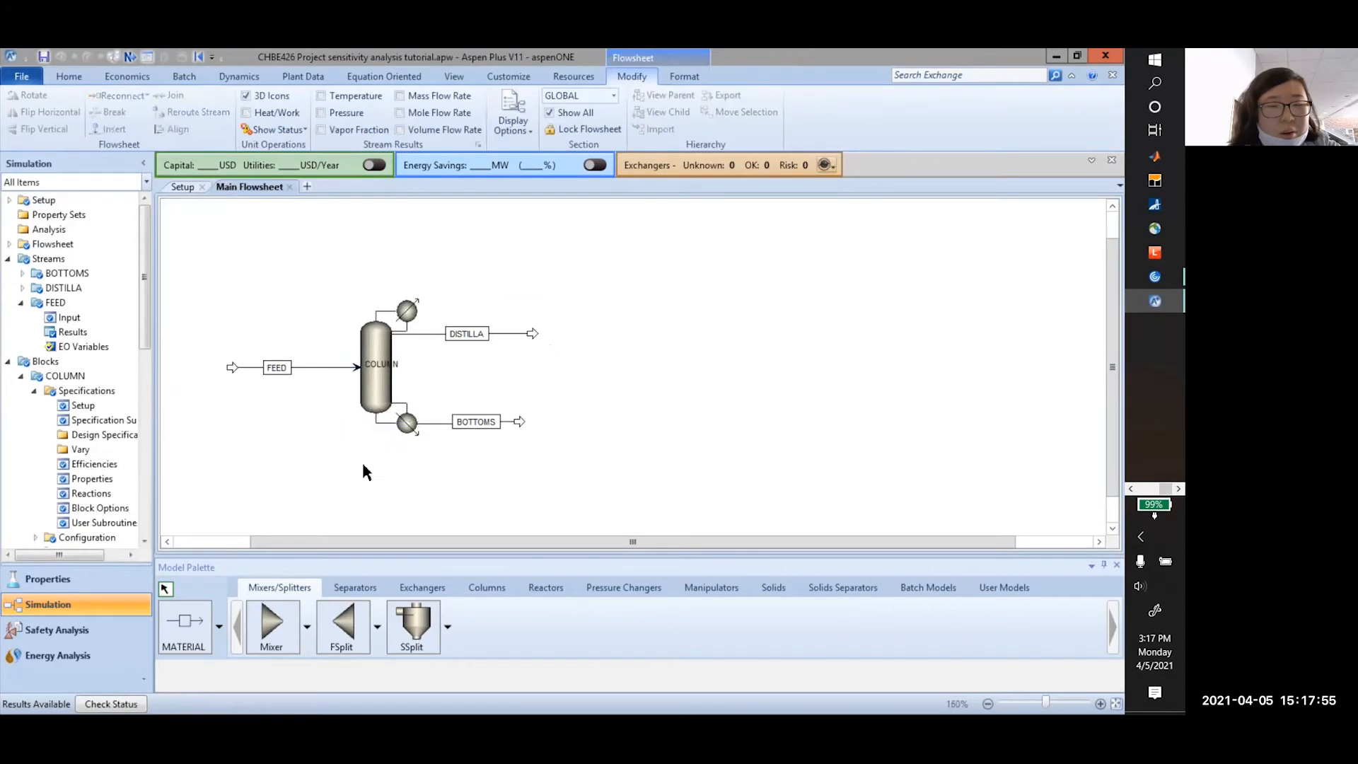
scroll(362, 463, up, 1)
drag(382, 542, 291, 540)
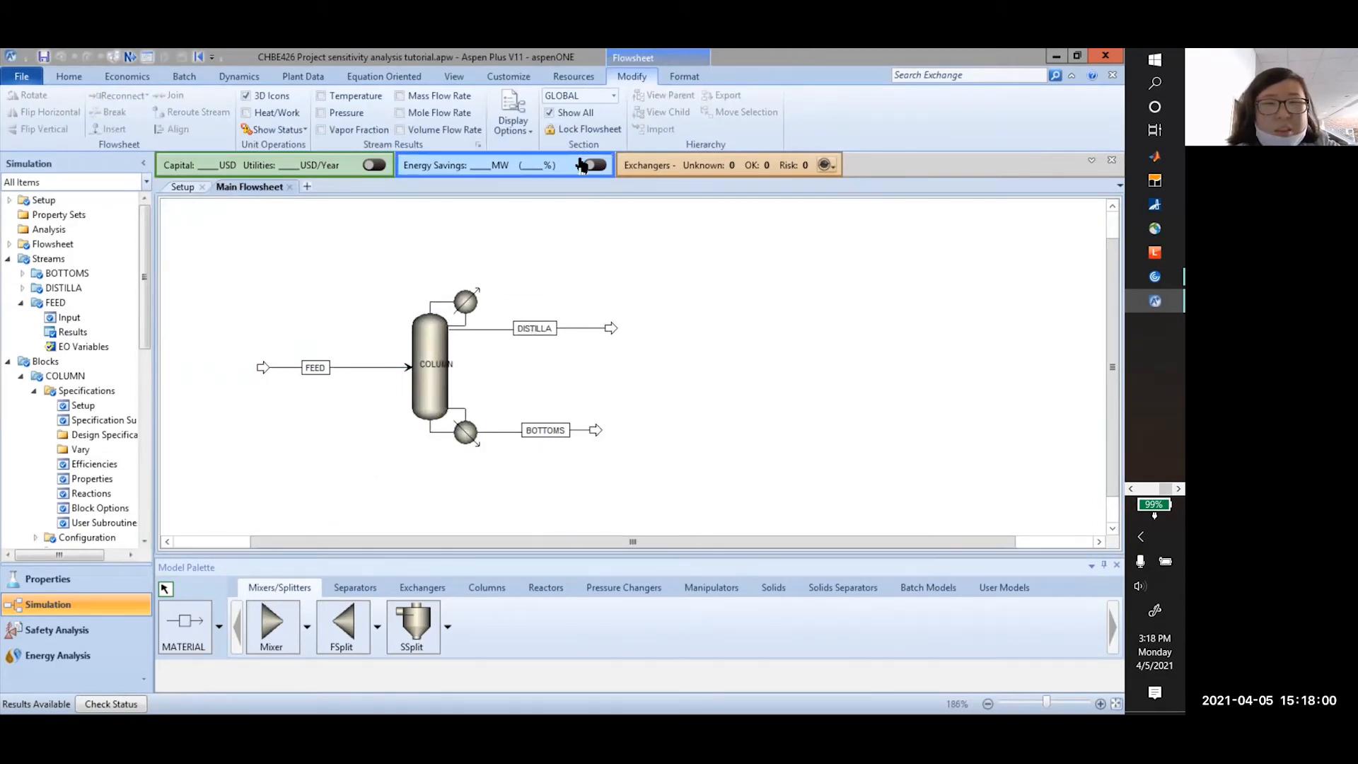
click(81, 79)
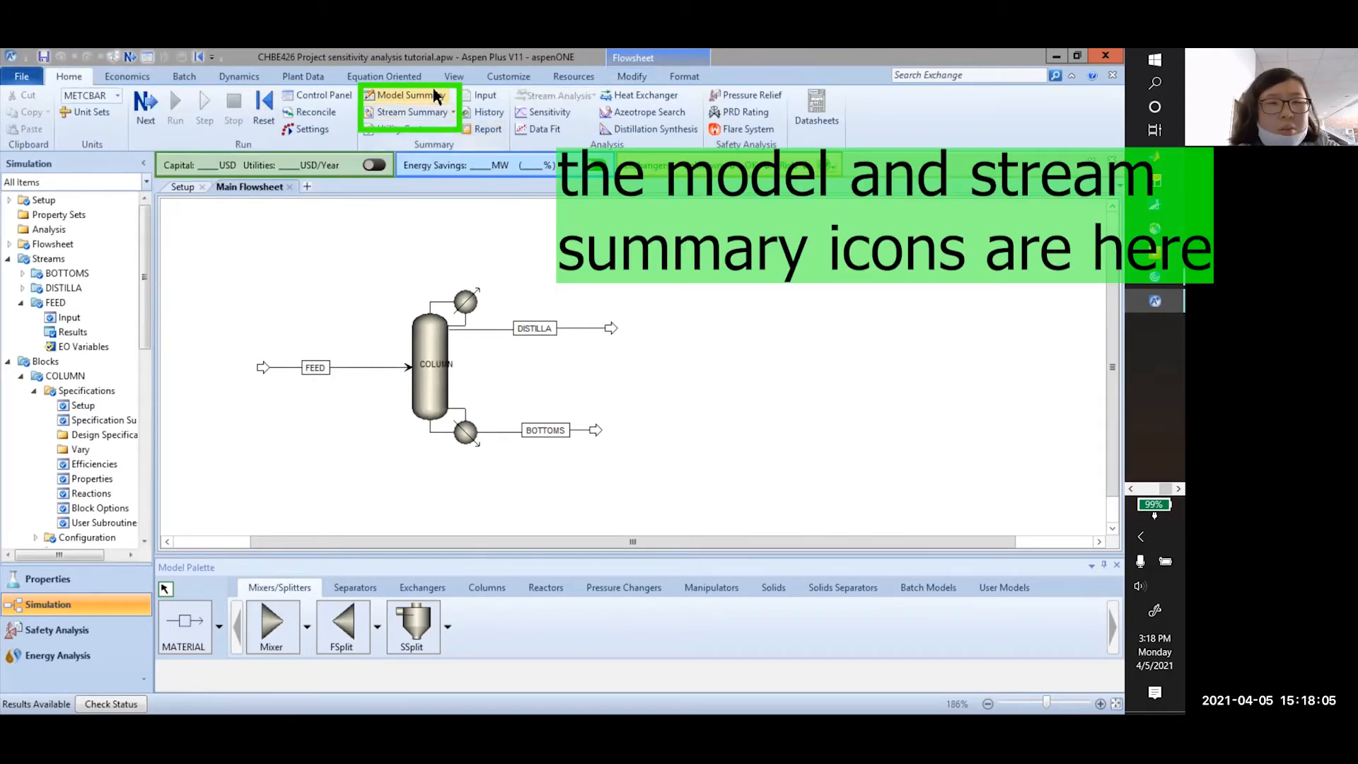
Show the all-streams summary with columns ordered FEED, DISTILLA, BOTTOMS
click(451, 116)
click(410, 130)
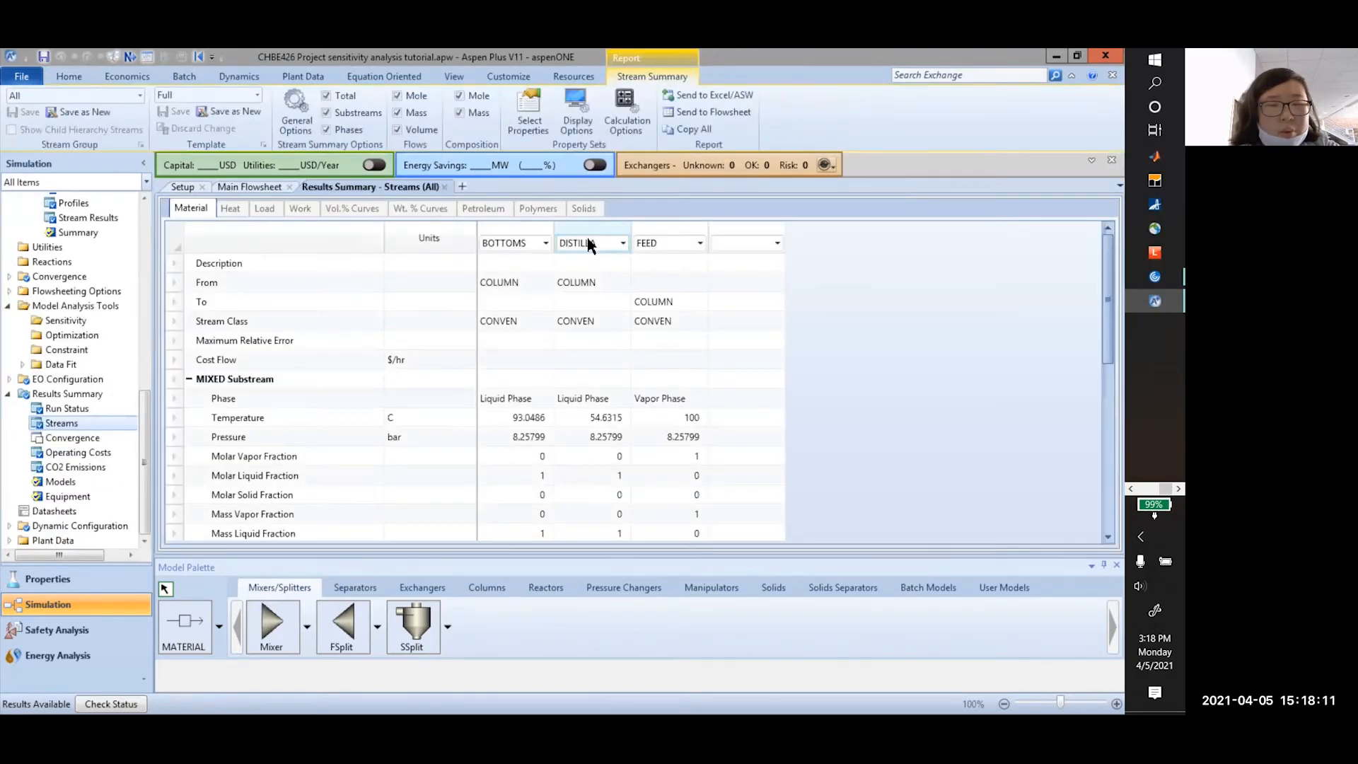
click(546, 244)
click(503, 286)
click(622, 243)
click(701, 242)
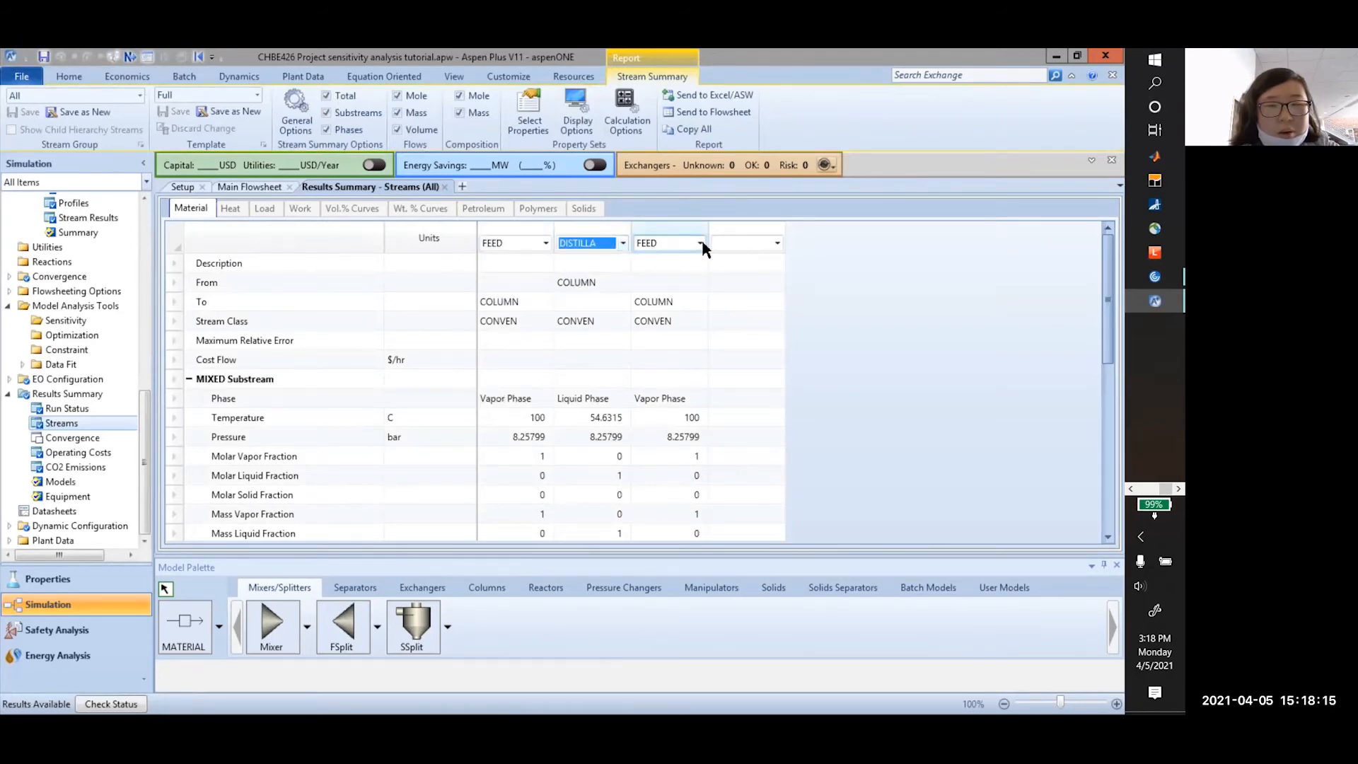
click(679, 259)
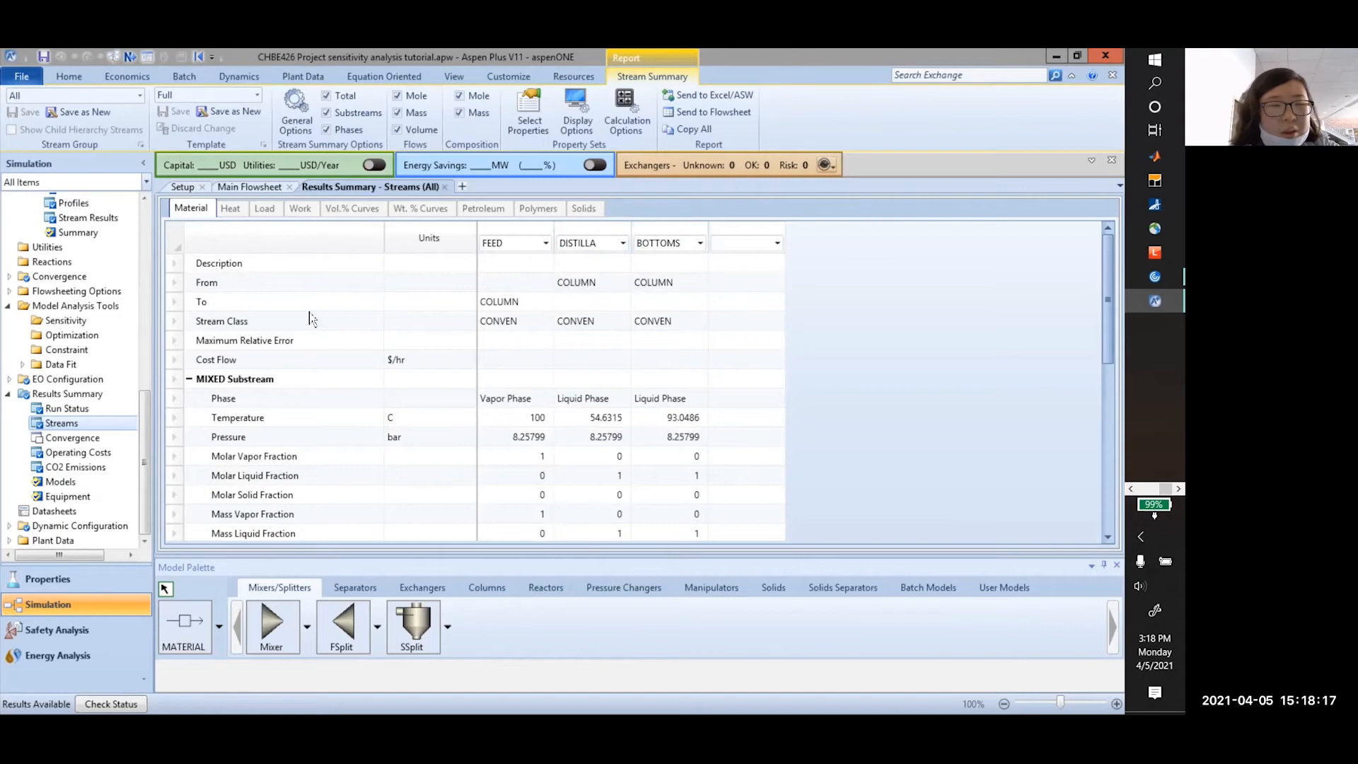
Compare stream phases: FEED is vapor, DISTILLA and BOTTOMS are liquid
scroll(433, 306, down, 1)
scroll(453, 297, down, 1)
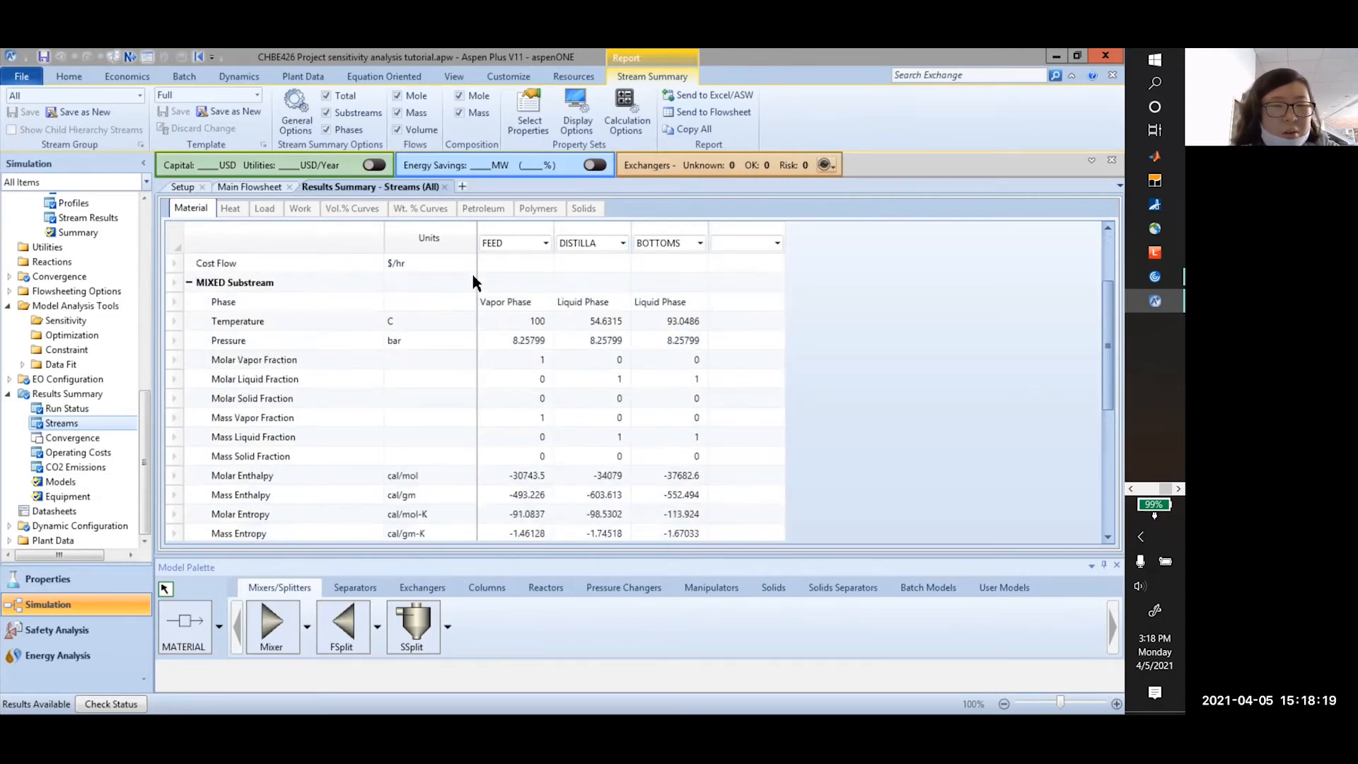
scroll(474, 300, down, 1)
click(531, 286)
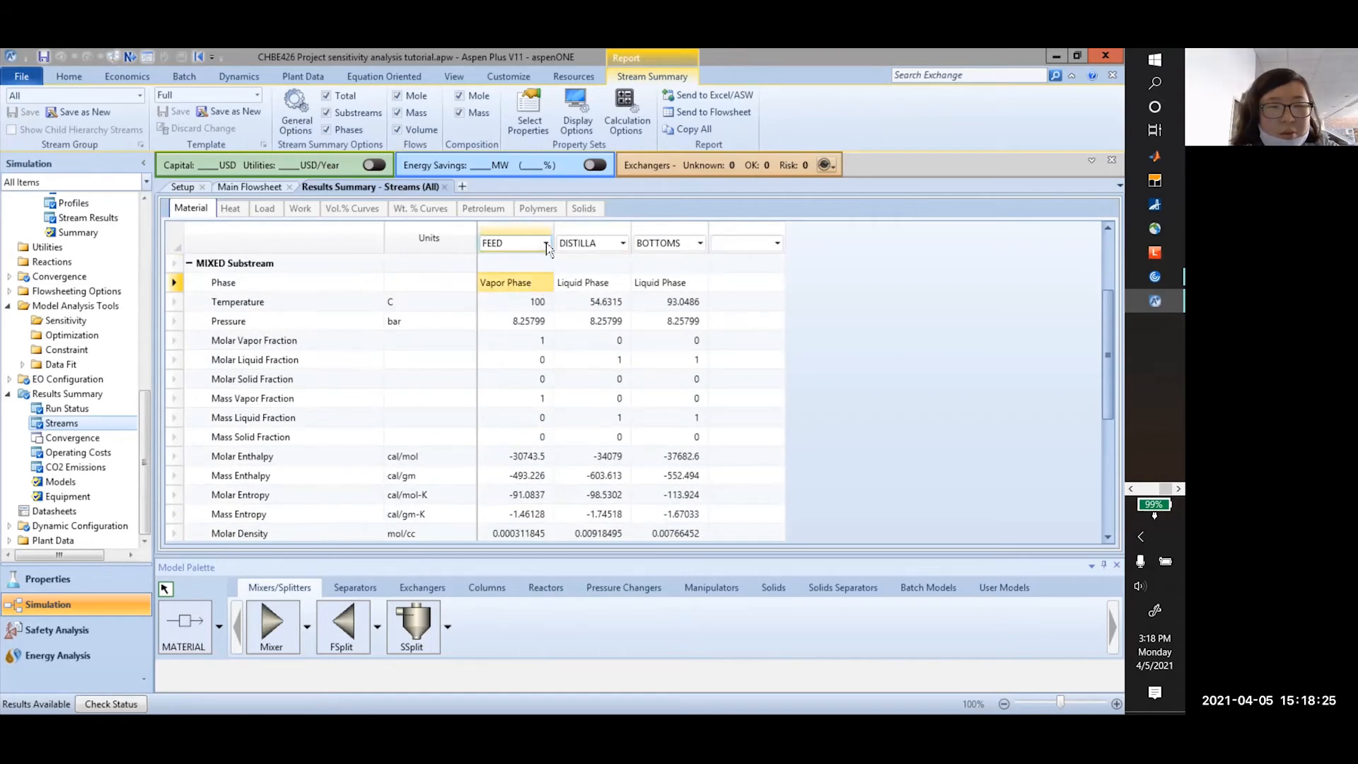
click(575, 286)
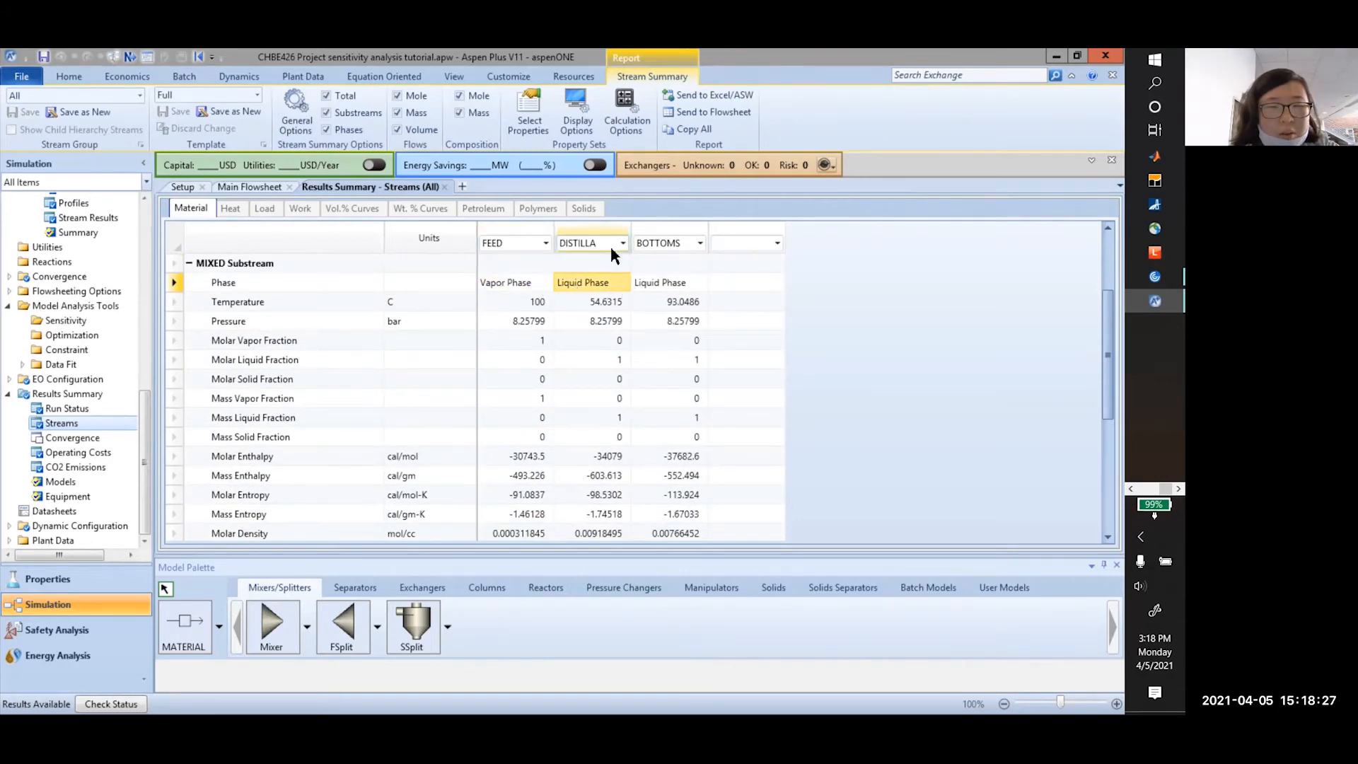
click(671, 275)
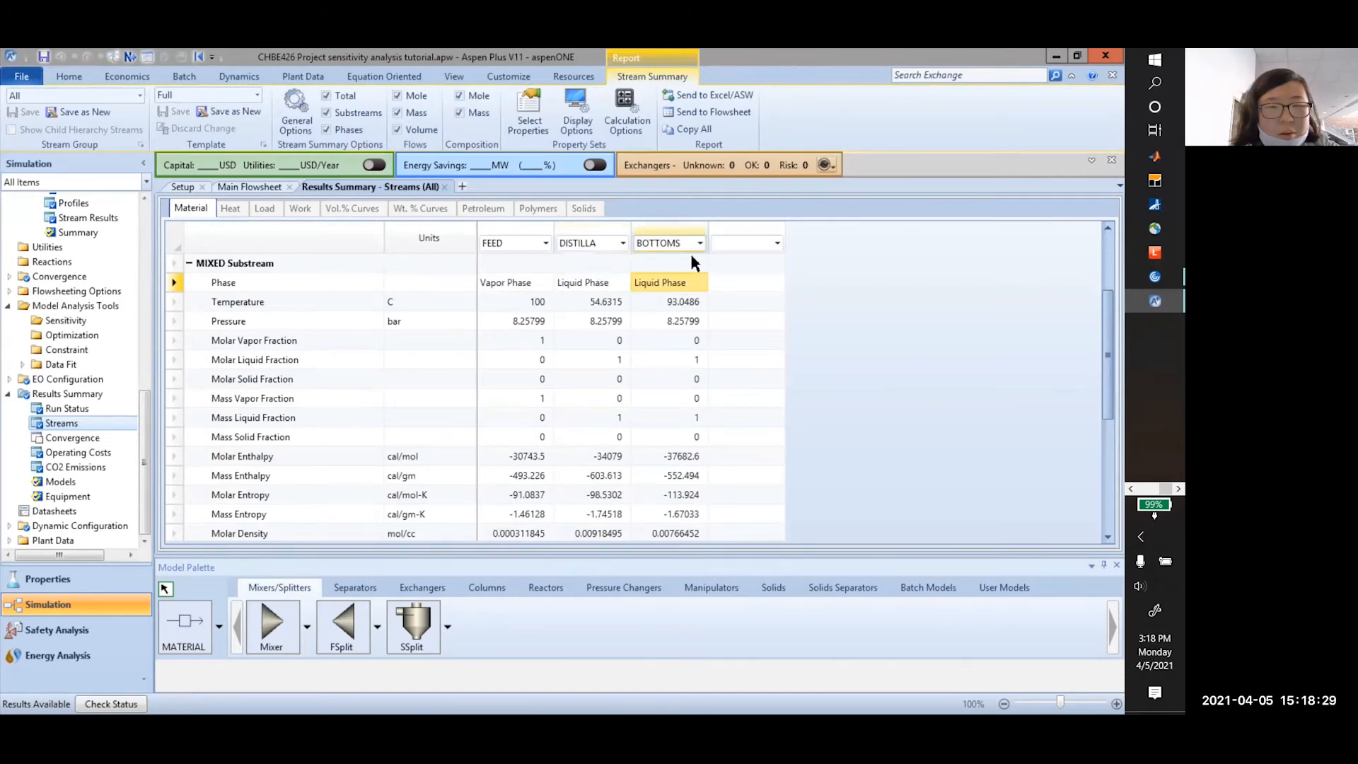
key(alt+Tab)
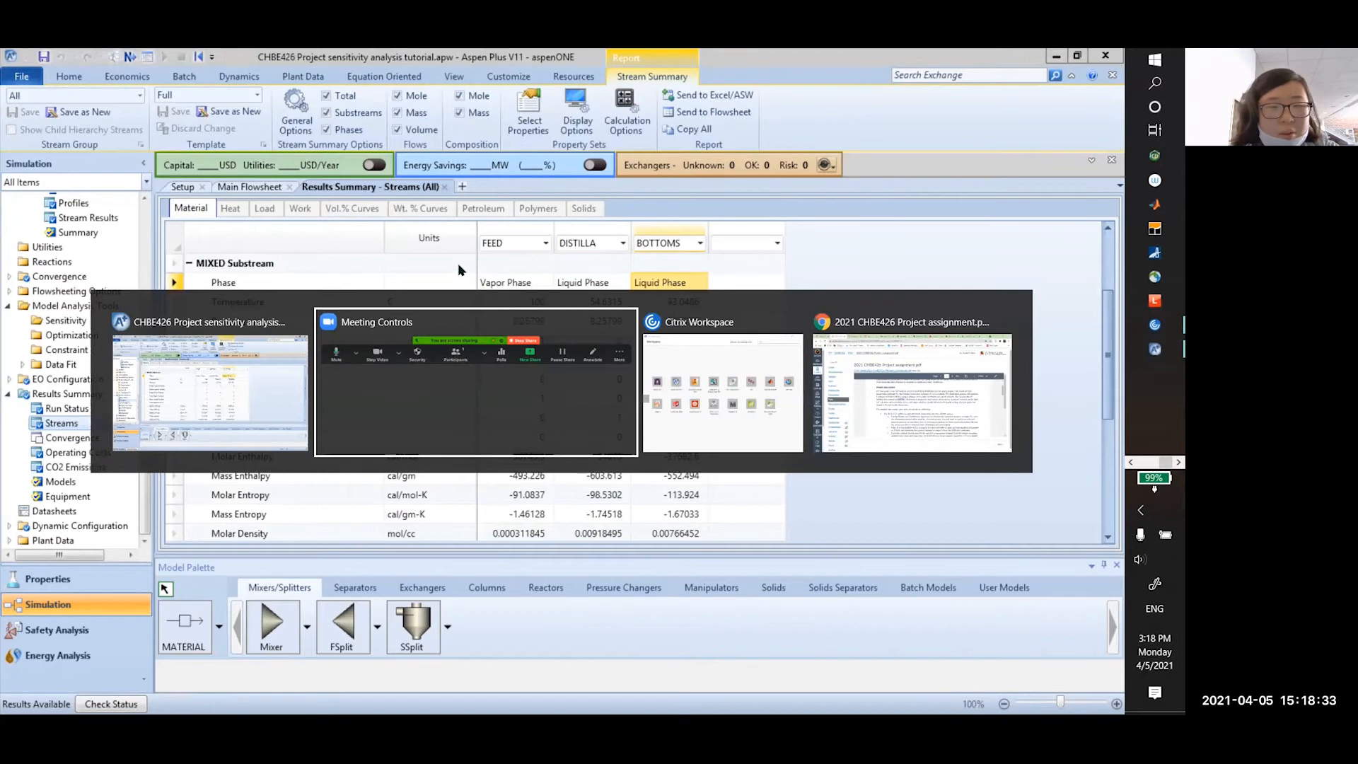
Open the FEED input form and review the task list in the CHBE426 project PDF
scroll(106, 294, up, 10)
click(76, 273)
key(alt+Tab)
scroll(538, 431, down, 3)
scroll(541, 428, up, 4)
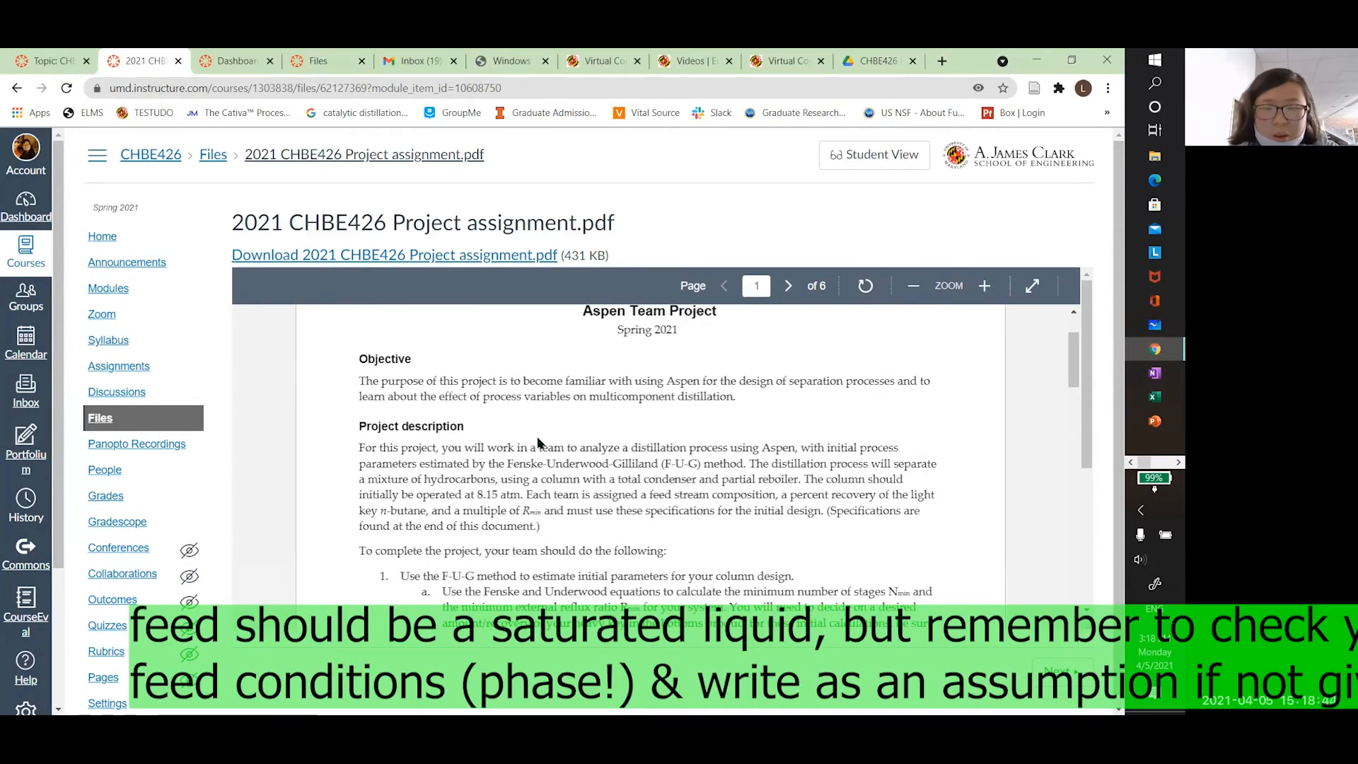
scroll(541, 435, down, 3)
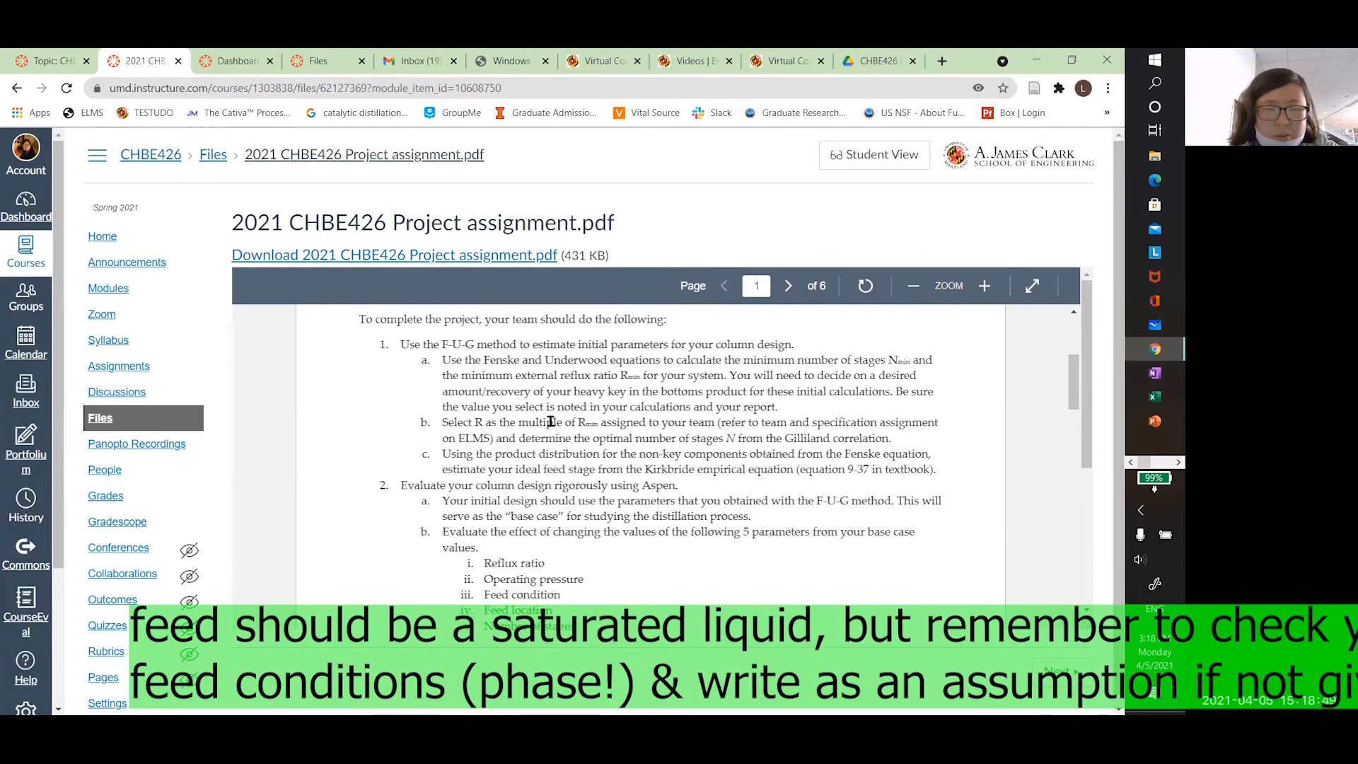
scroll(551, 421, down, 1)
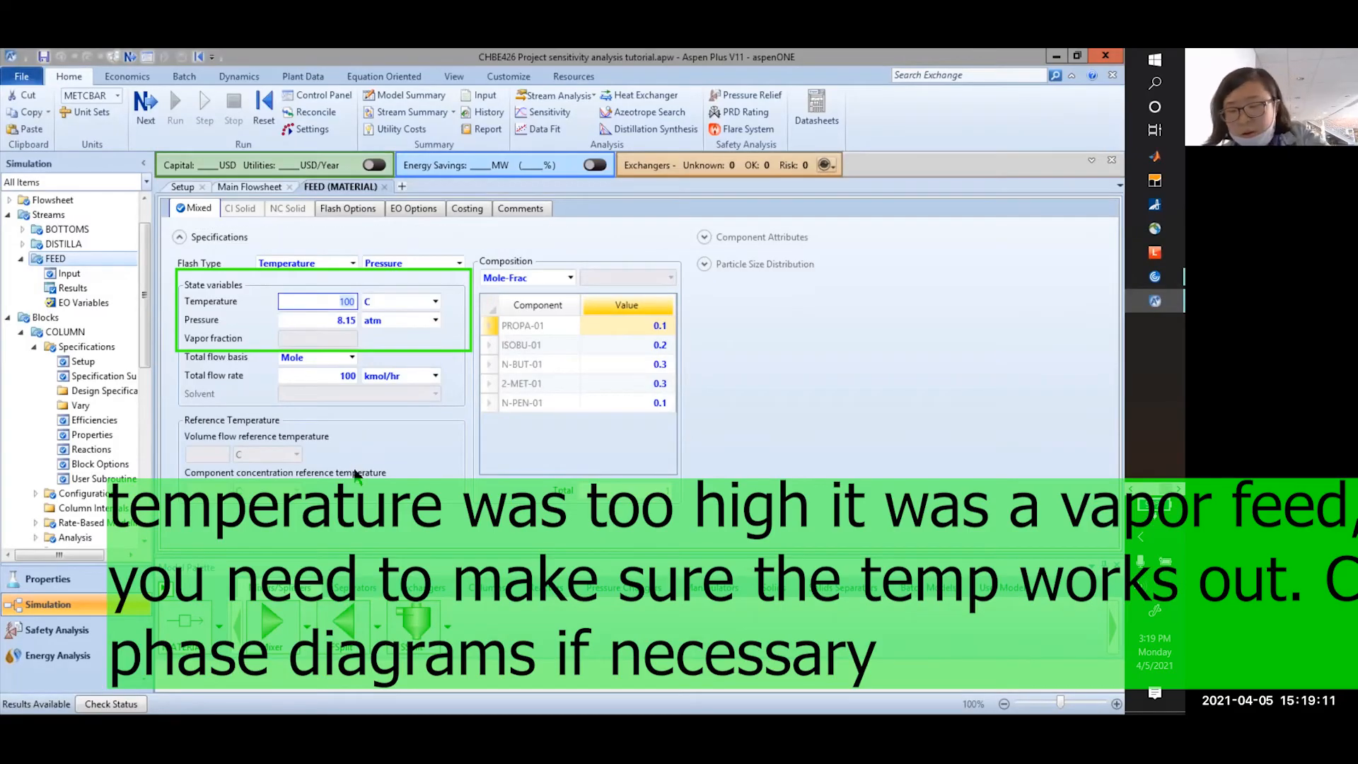
Set the FEED temperature to 50 C, reinitialize the simulation, and rerun it
text(50)
key(Return)
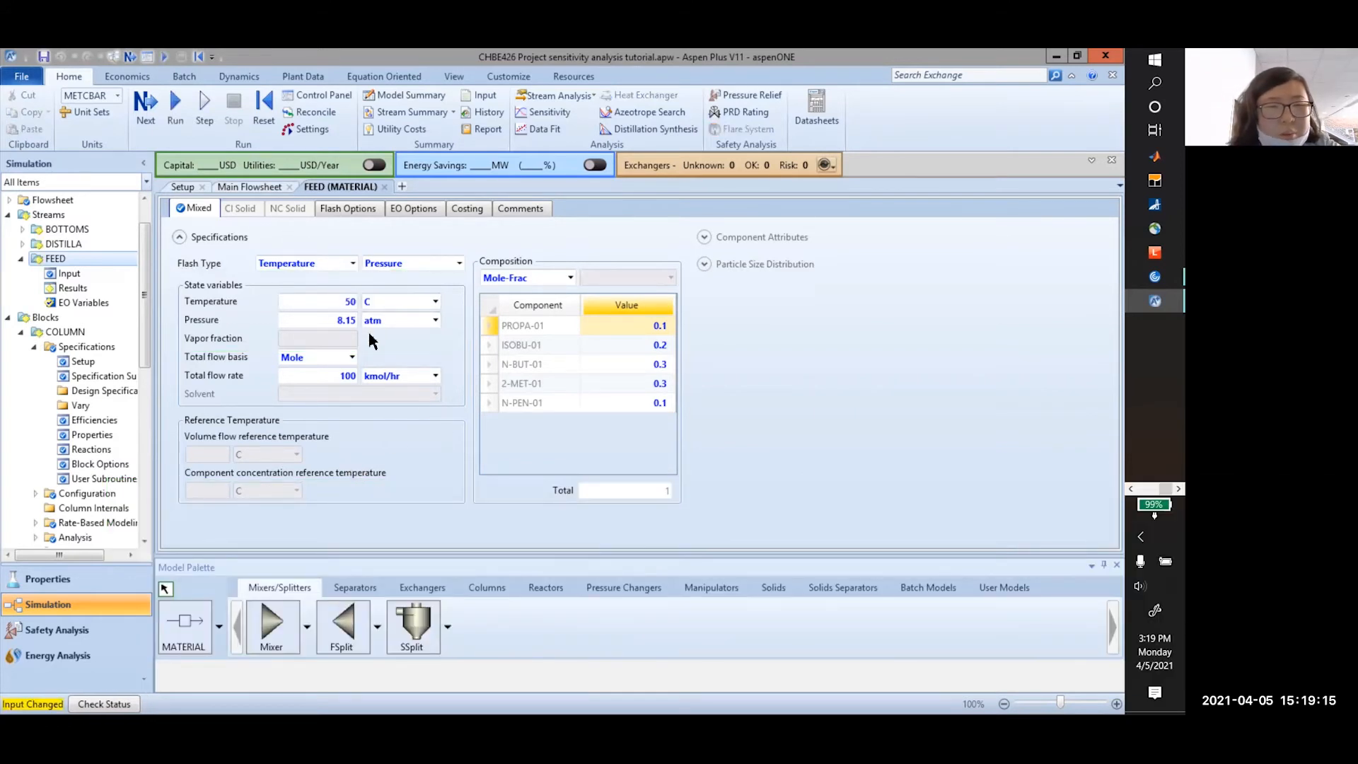
click(263, 106)
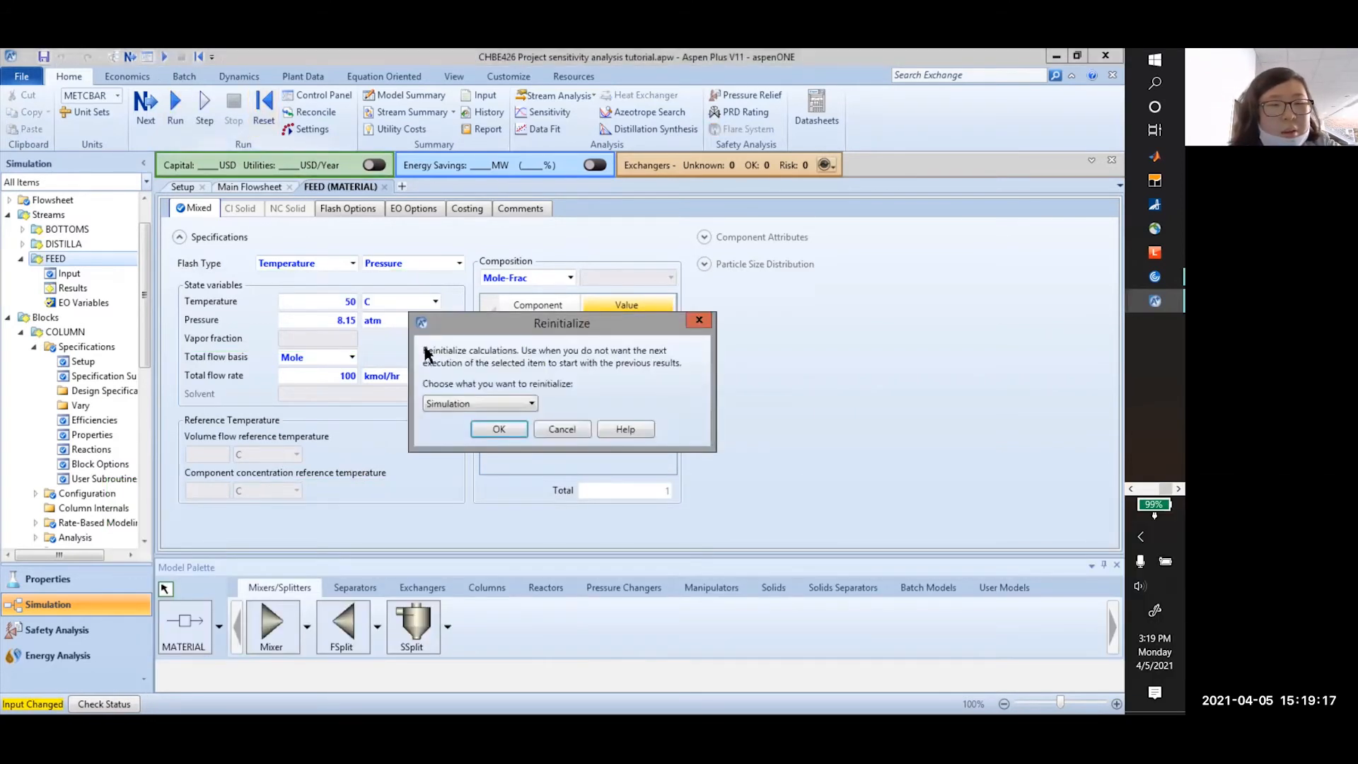
click(500, 429)
click(645, 408)
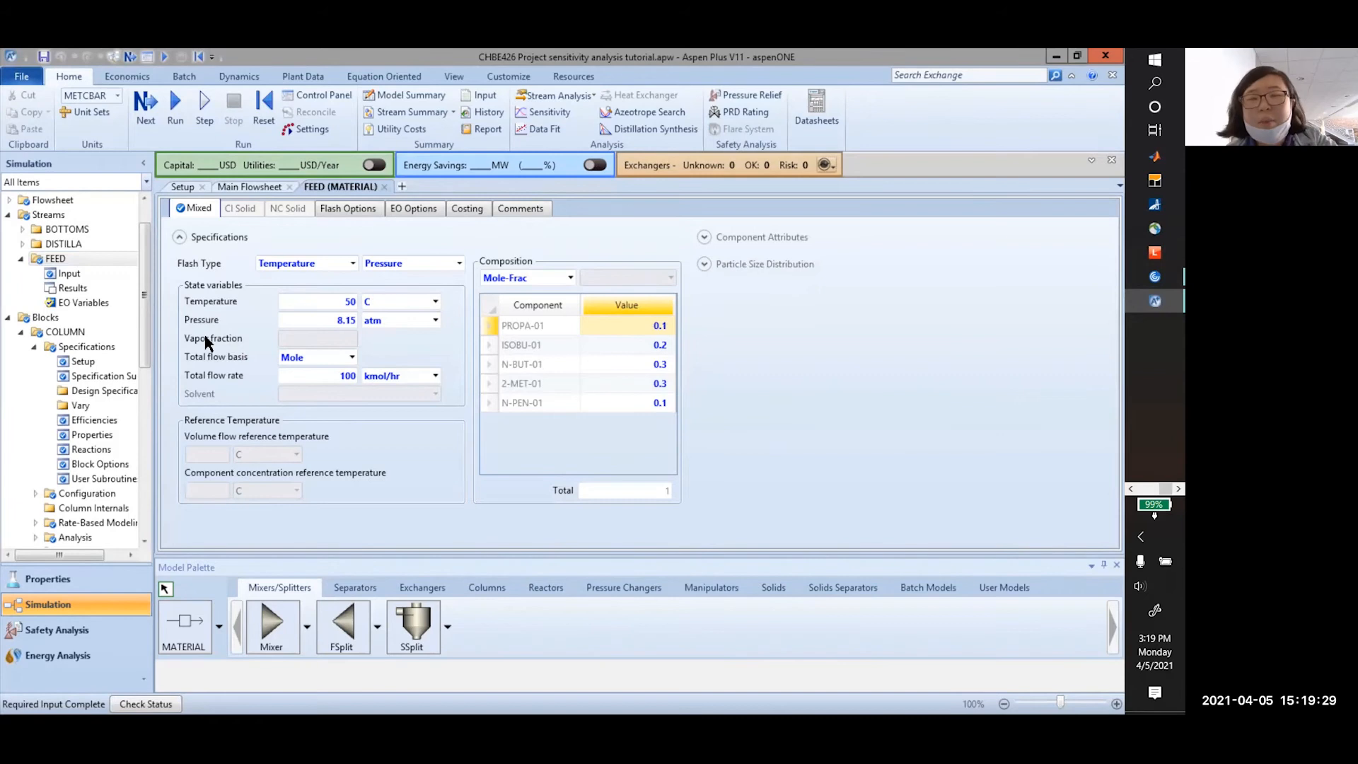
click(176, 125)
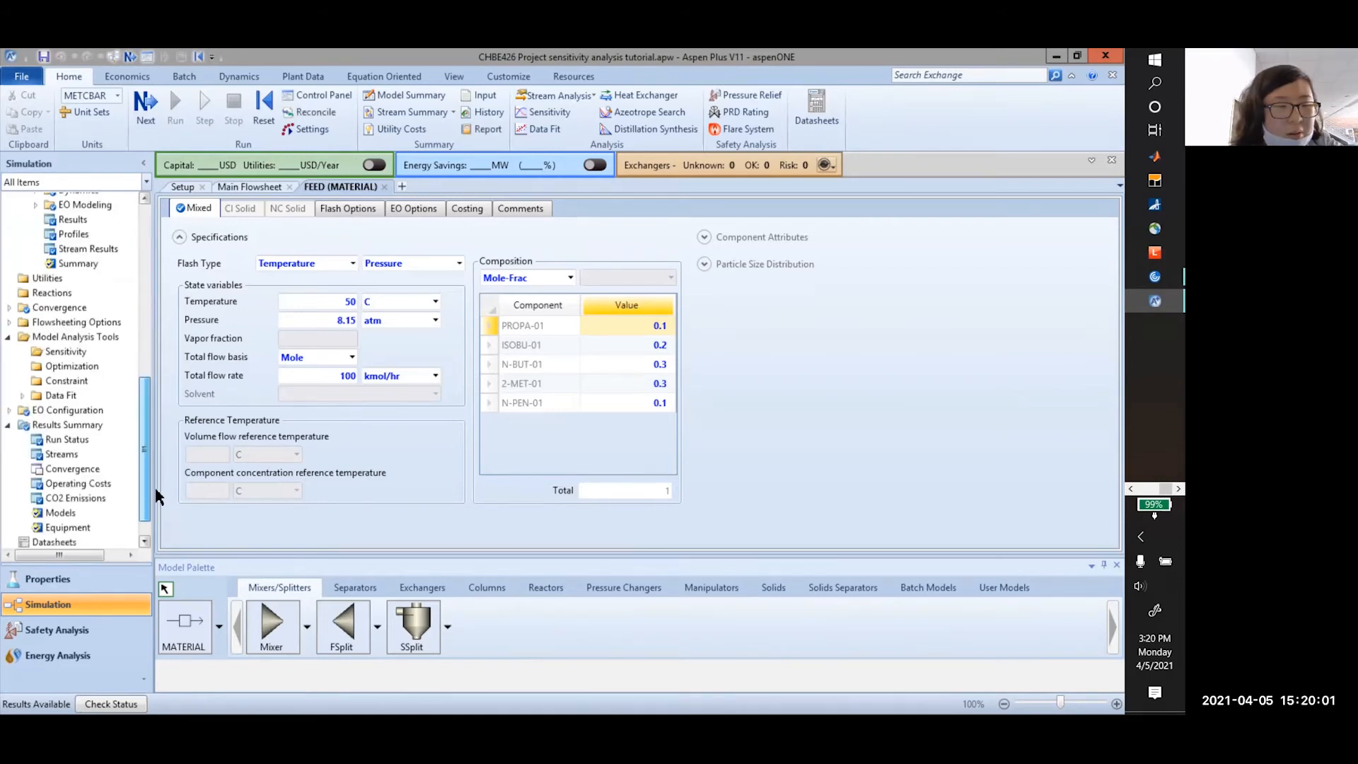
Show the all-streams summary as FEED, DISTILLA, BOTTOMS and confirm FEED is now liquid
scroll(77, 368, down, 1)
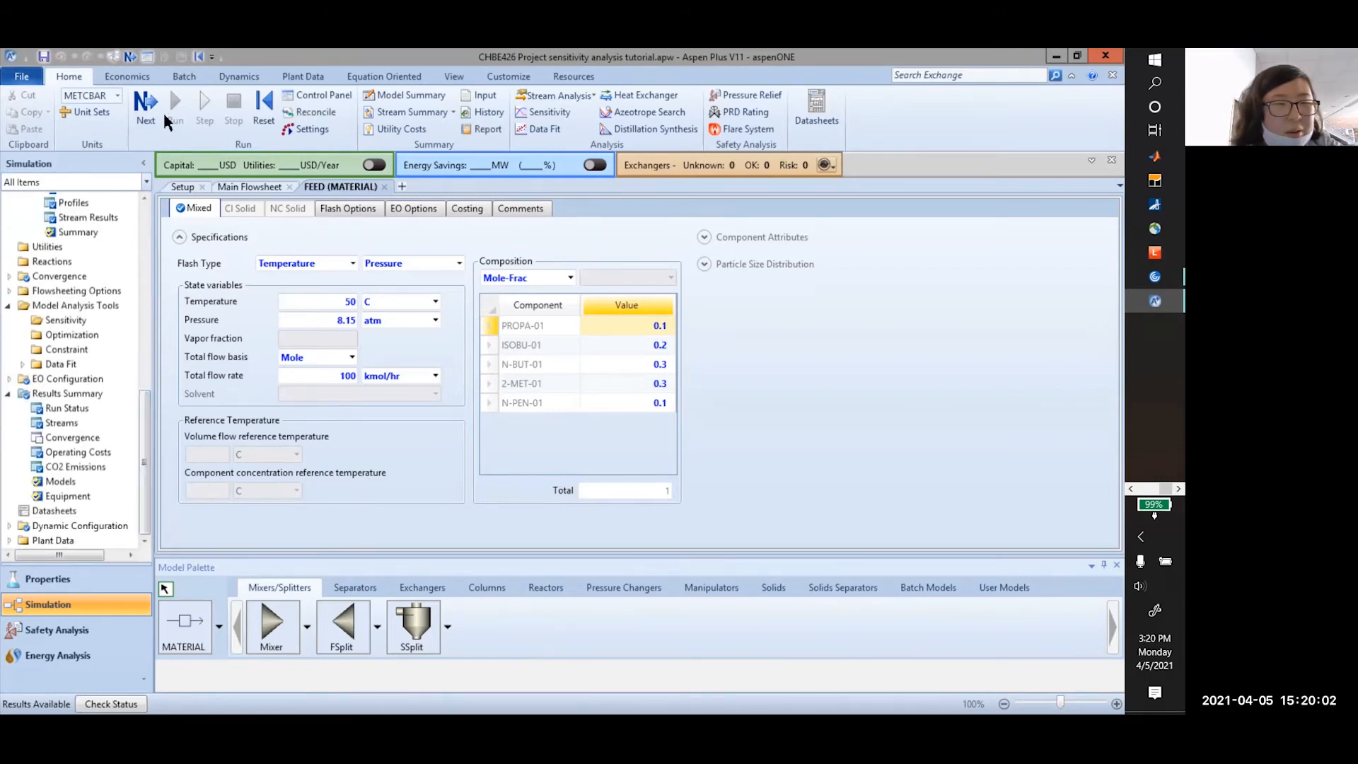
click(407, 112)
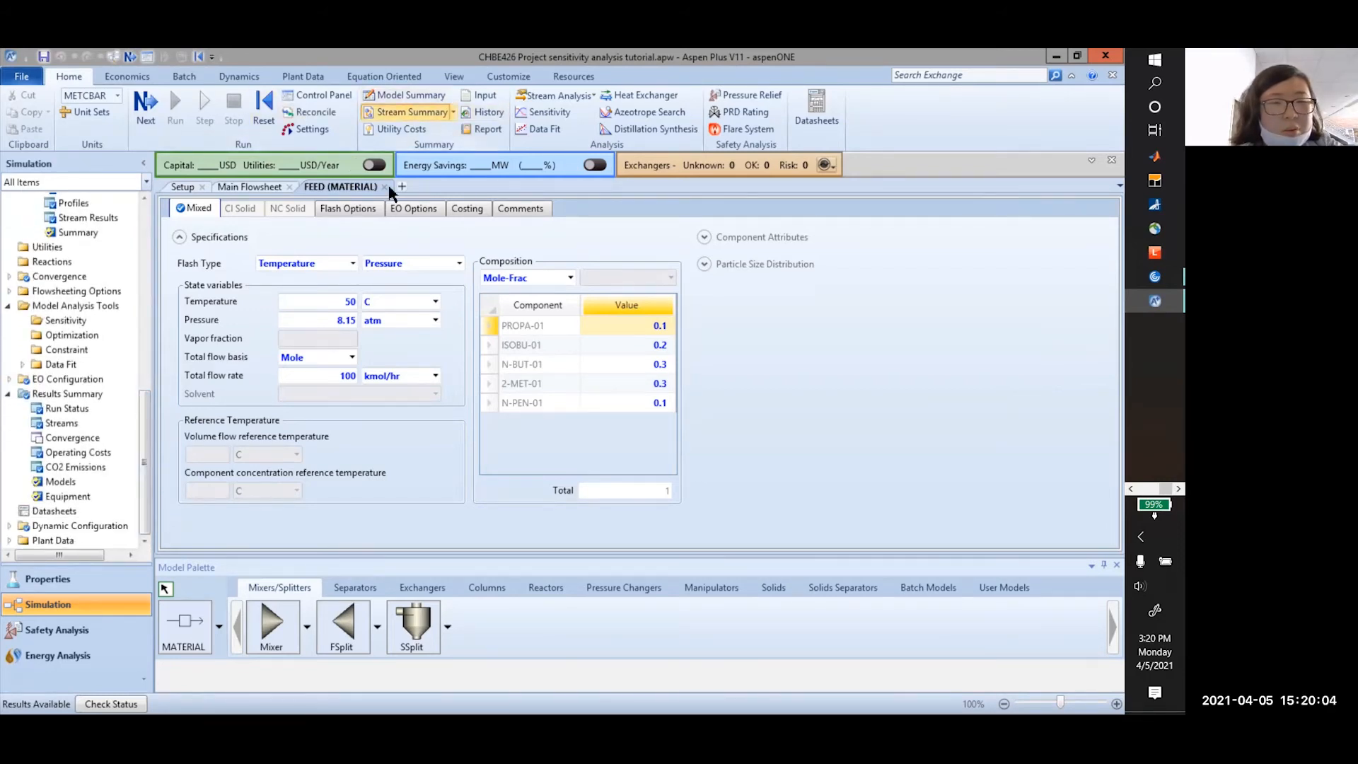
click(546, 243)
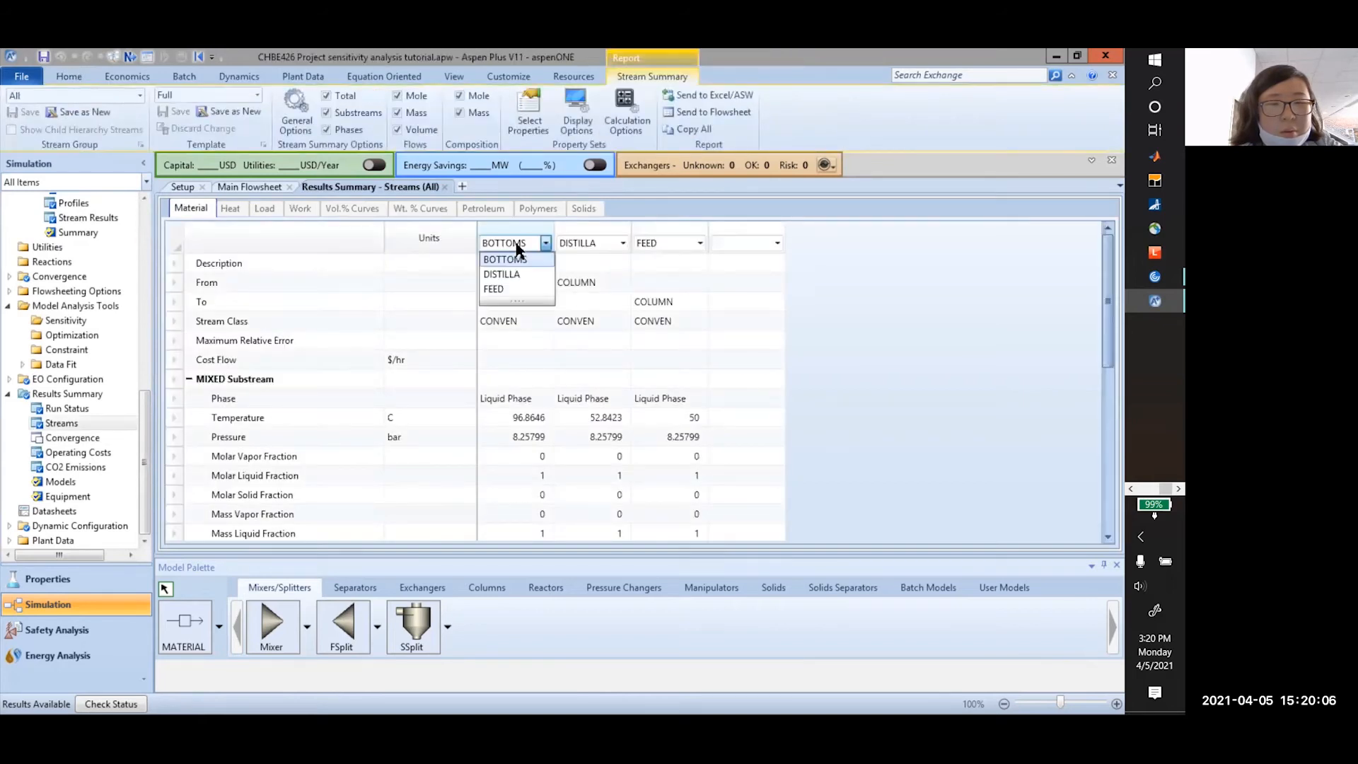
click(518, 289)
click(622, 243)
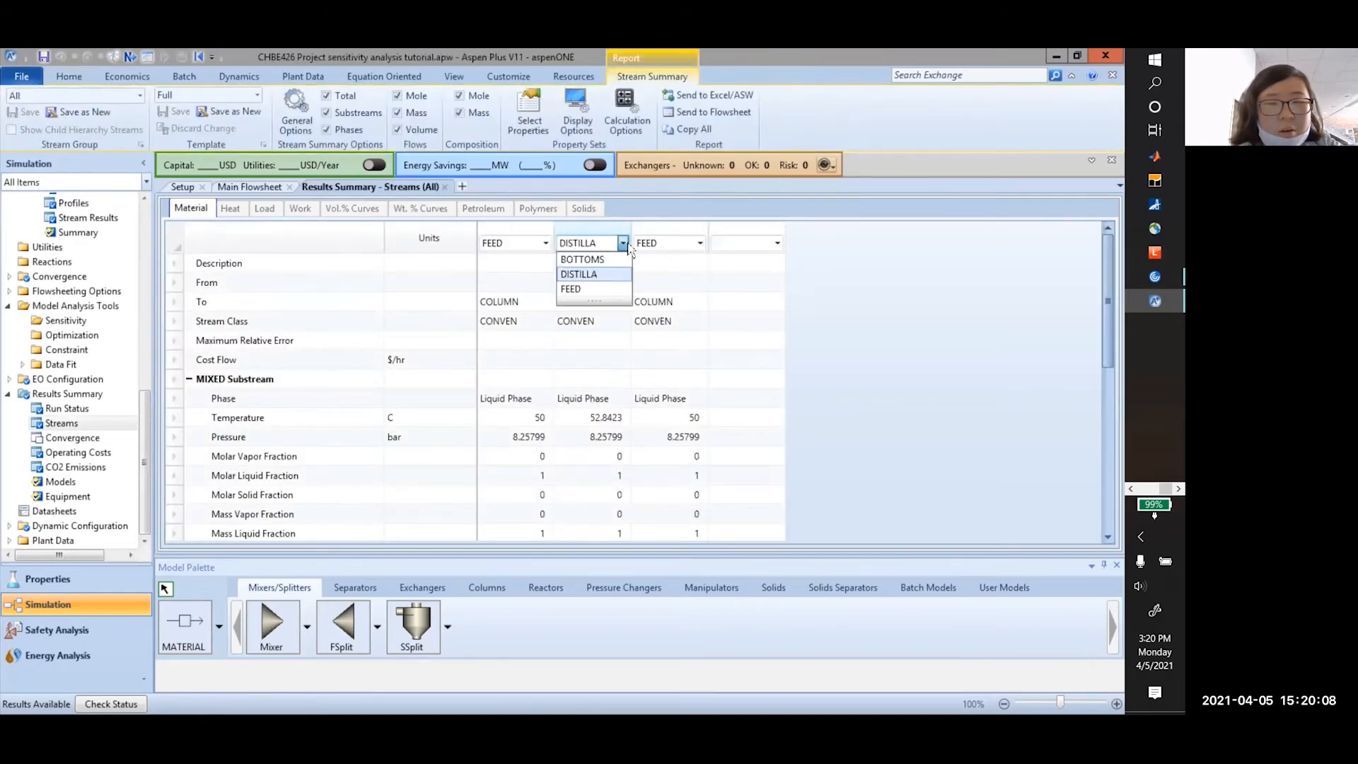
click(577, 274)
click(684, 244)
click(654, 258)
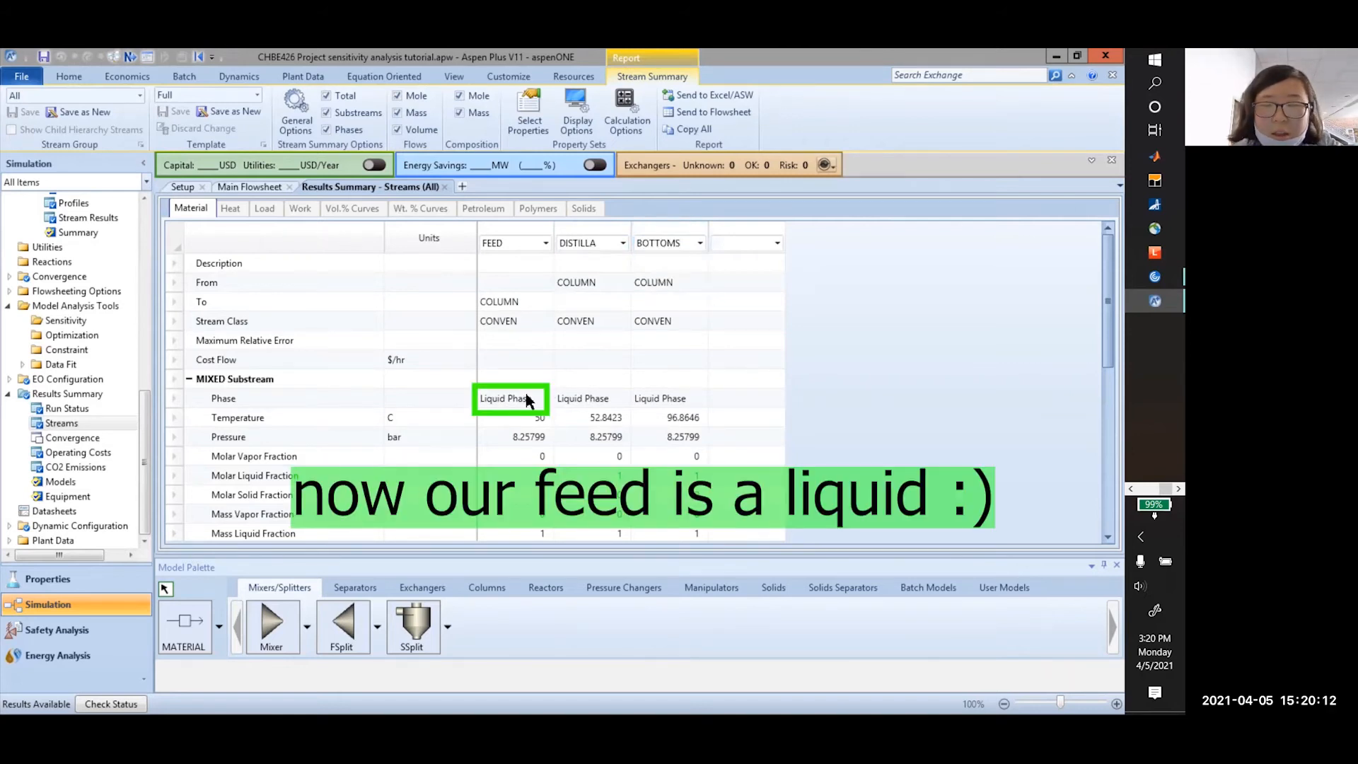
click(517, 397)
Compare stream temperatures (50, 52.84, 96.86 C) and pressures, all 8.25799 bar
scroll(520, 368, down, 2)
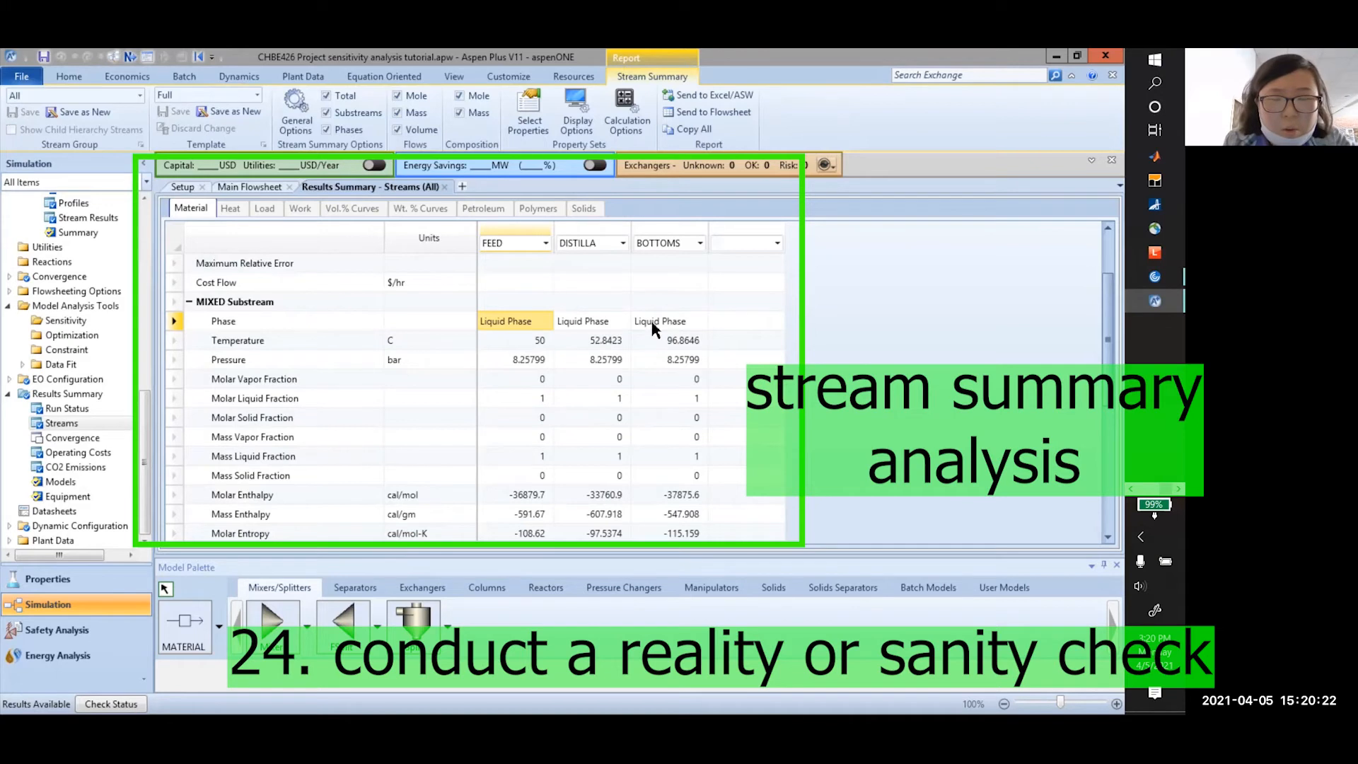
click(551, 342)
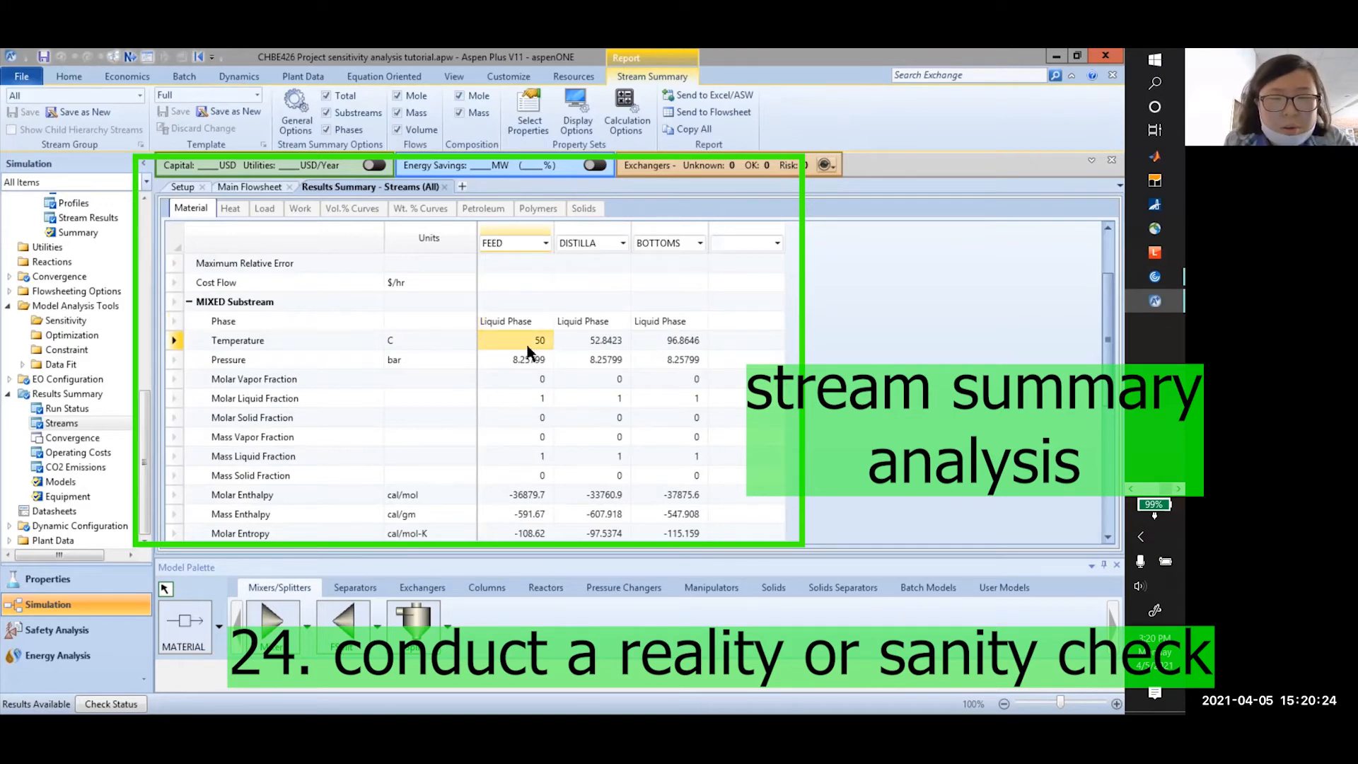
click(594, 345)
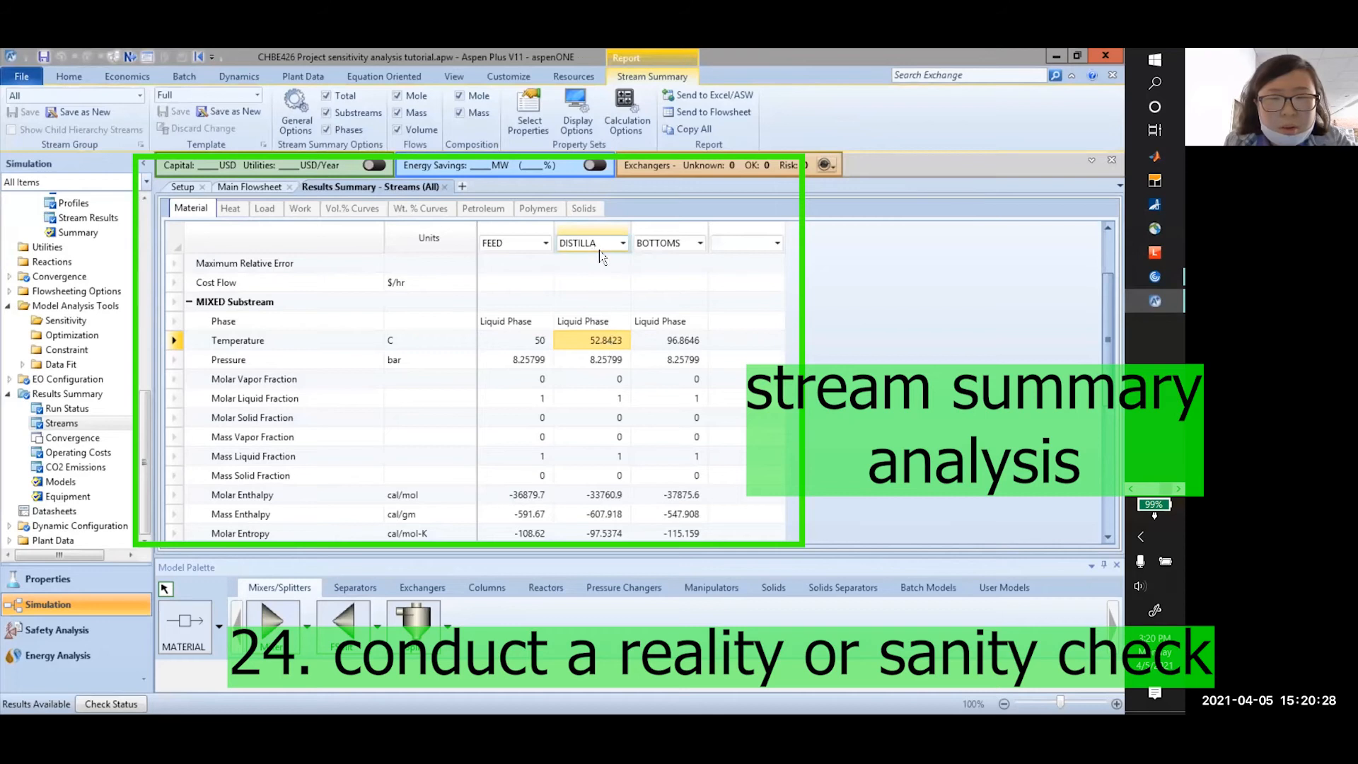
click(673, 341)
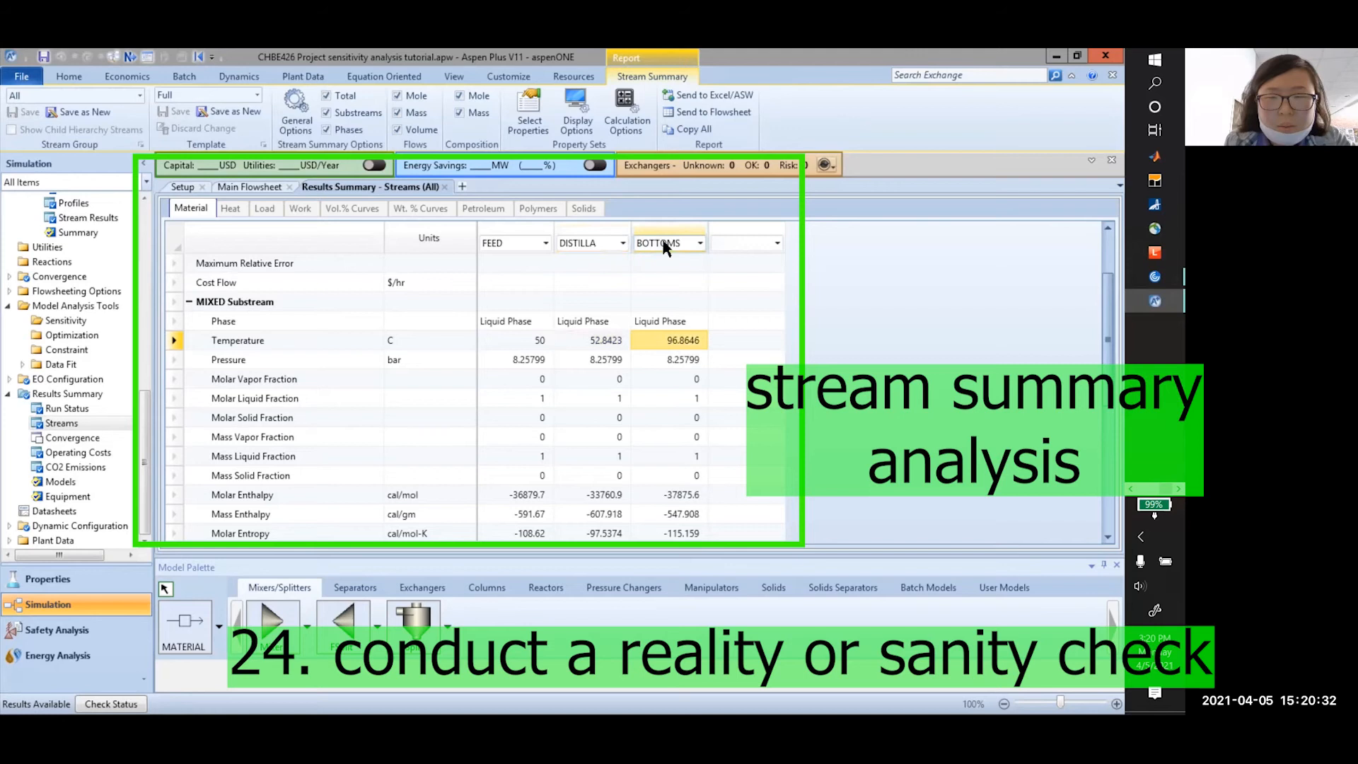
click(655, 363)
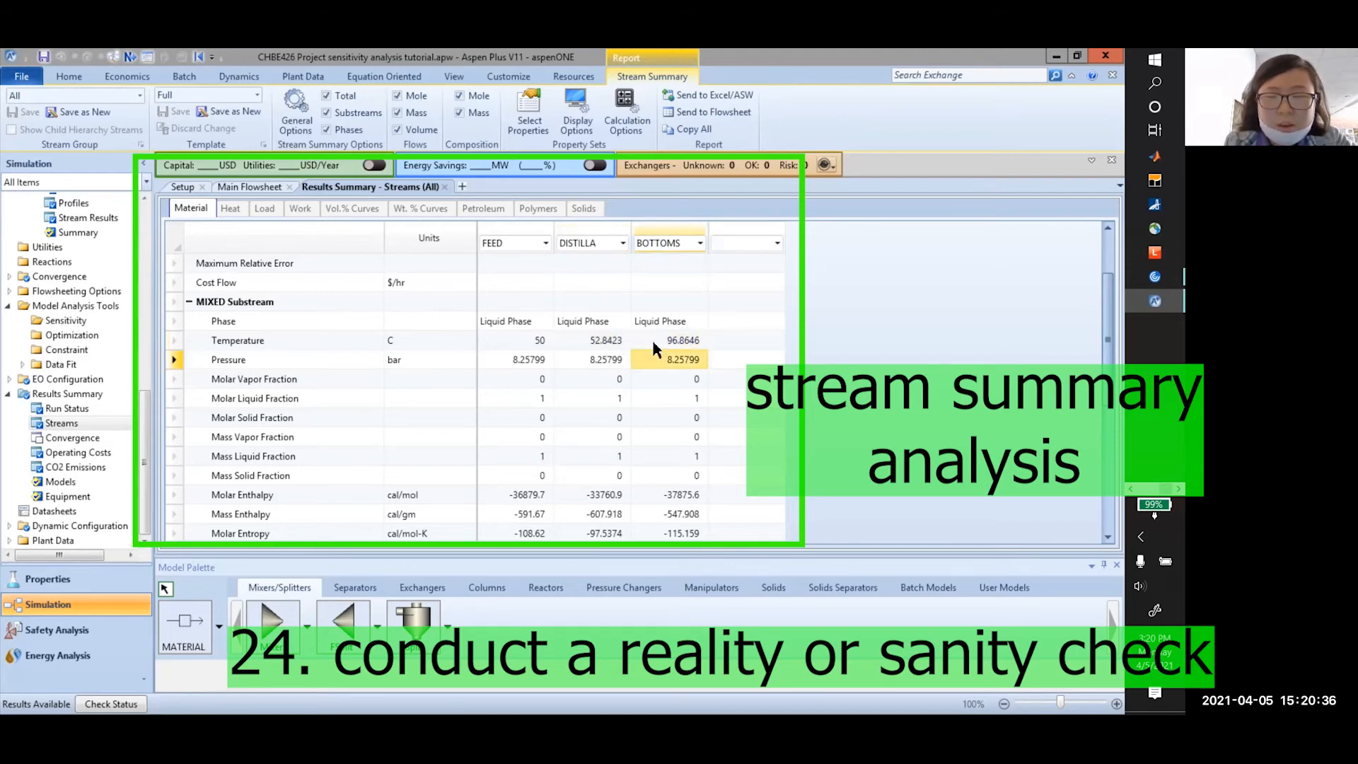
click(593, 339)
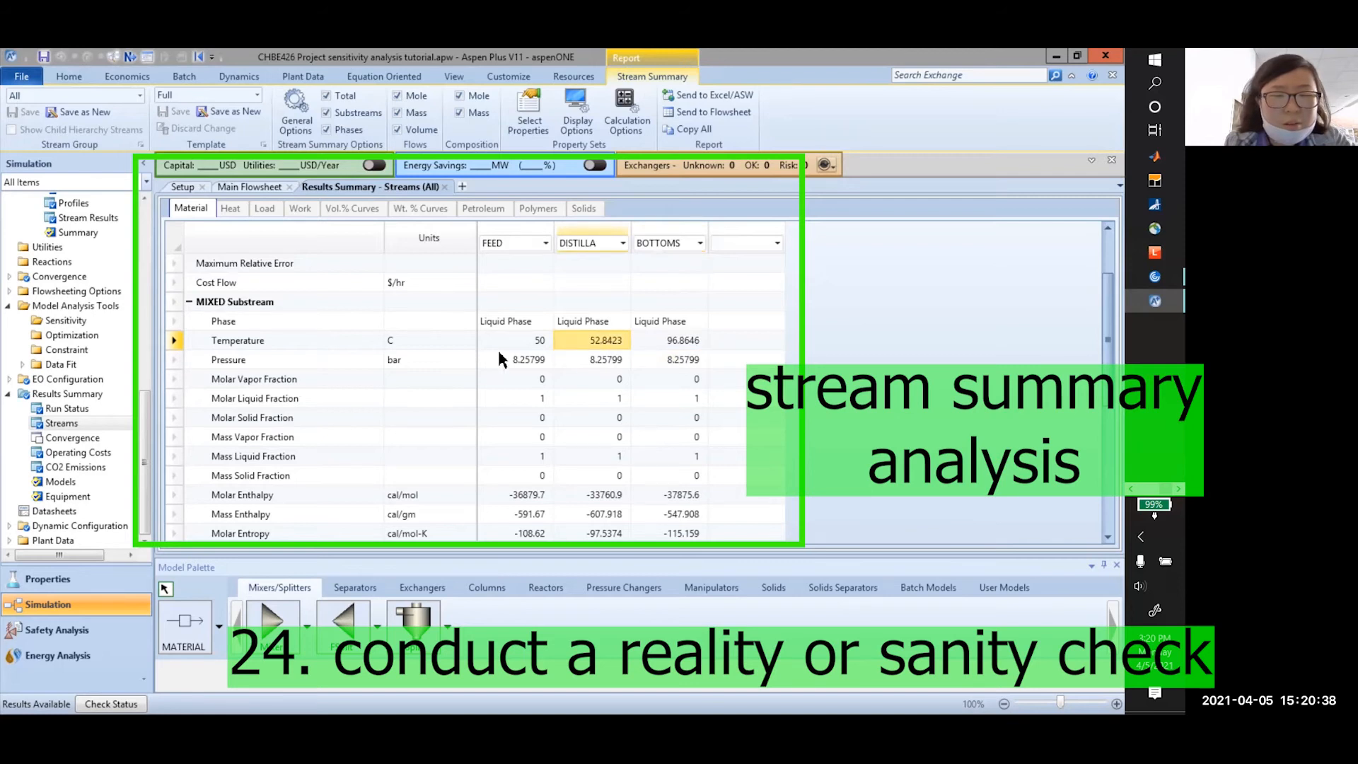
click(499, 355)
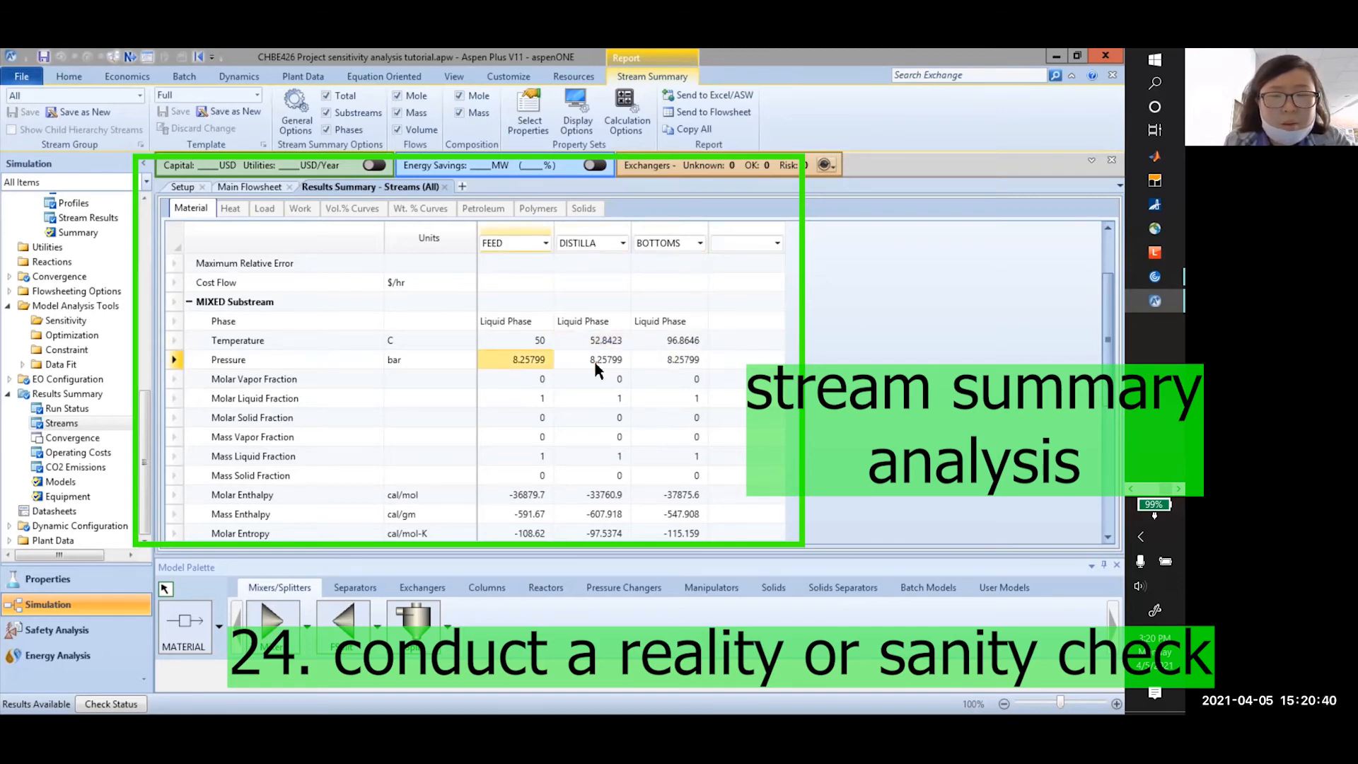
scroll(500, 390, down, 1)
Report the stream pressures in atm, now reading 8.15 atm
click(456, 341)
click(467, 342)
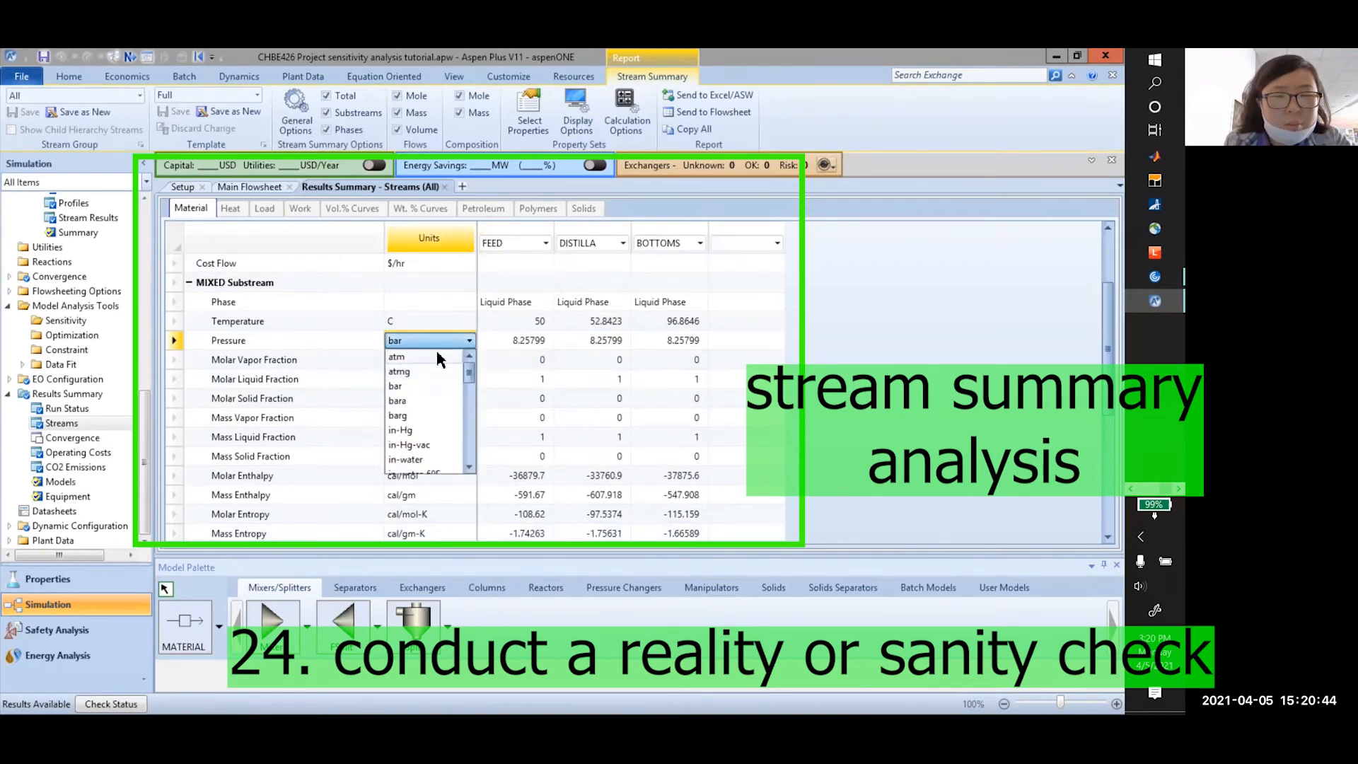
click(436, 351)
click(587, 341)
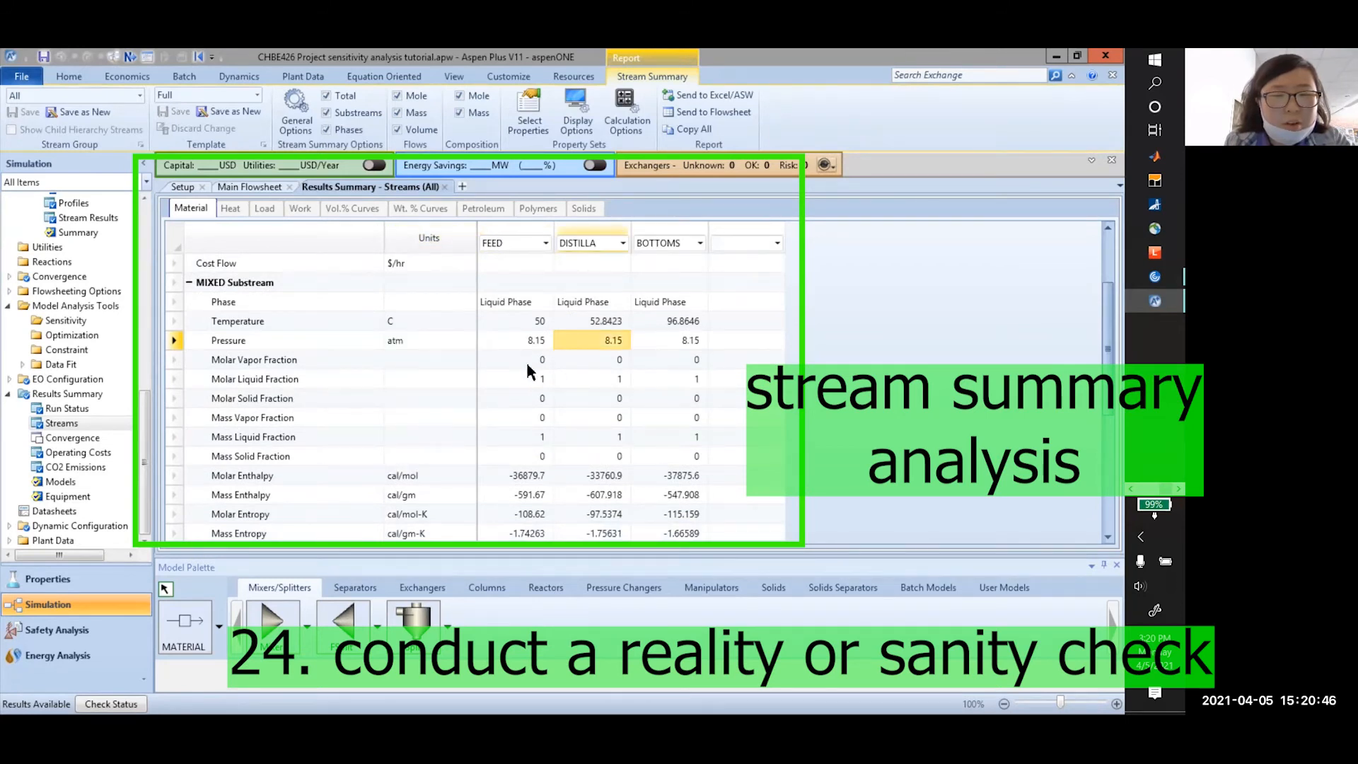
Review the FEED molar vapor fraction and mass entropy
scroll(527, 363, down, 2)
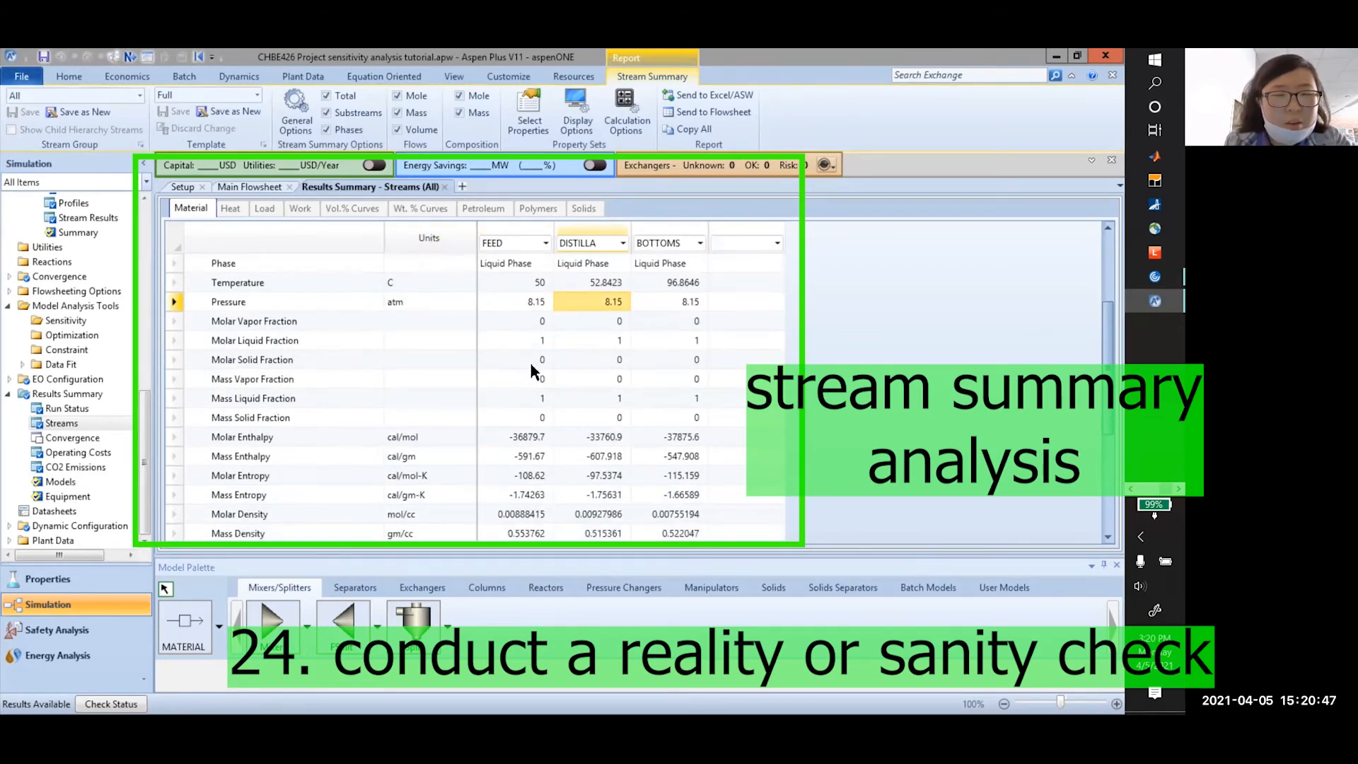
click(496, 327)
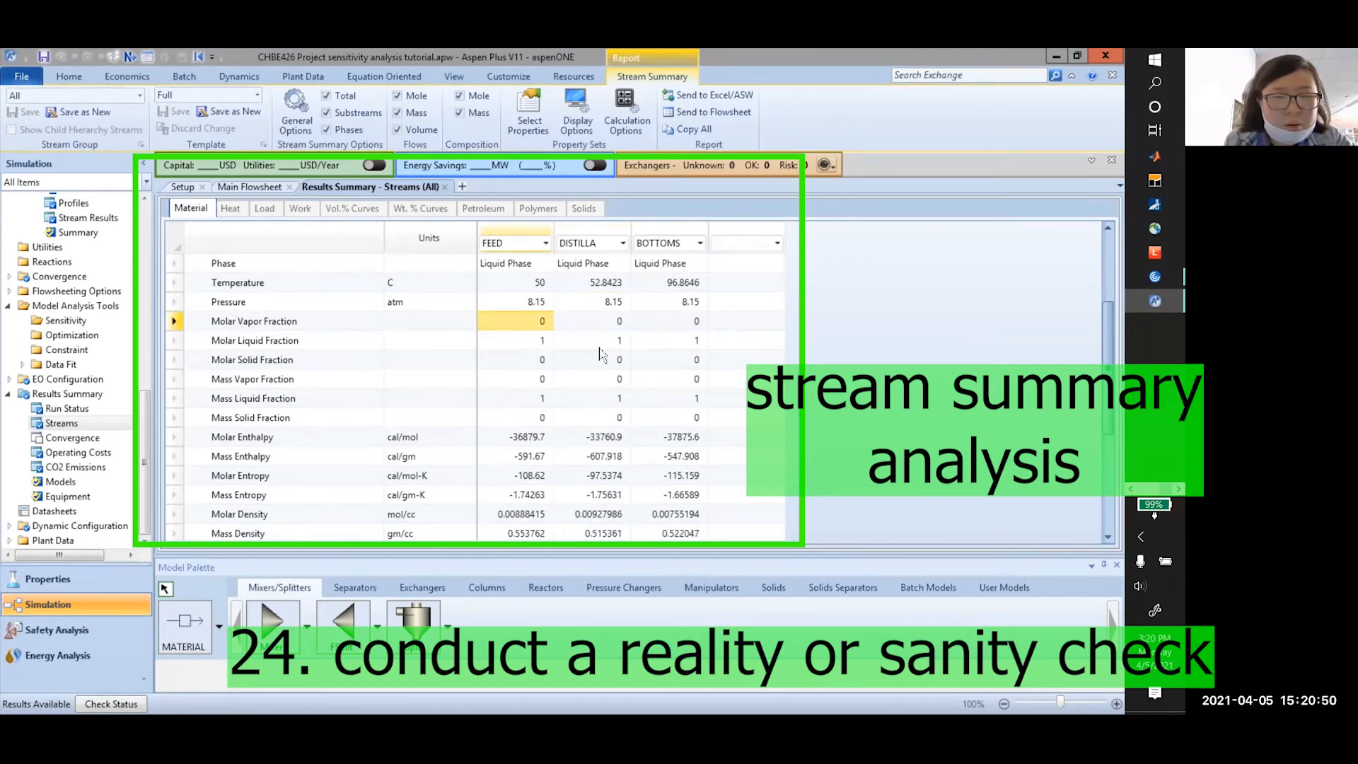
scroll(522, 341, down, 2)
scroll(550, 358, up, 1)
scroll(559, 359, down, 1)
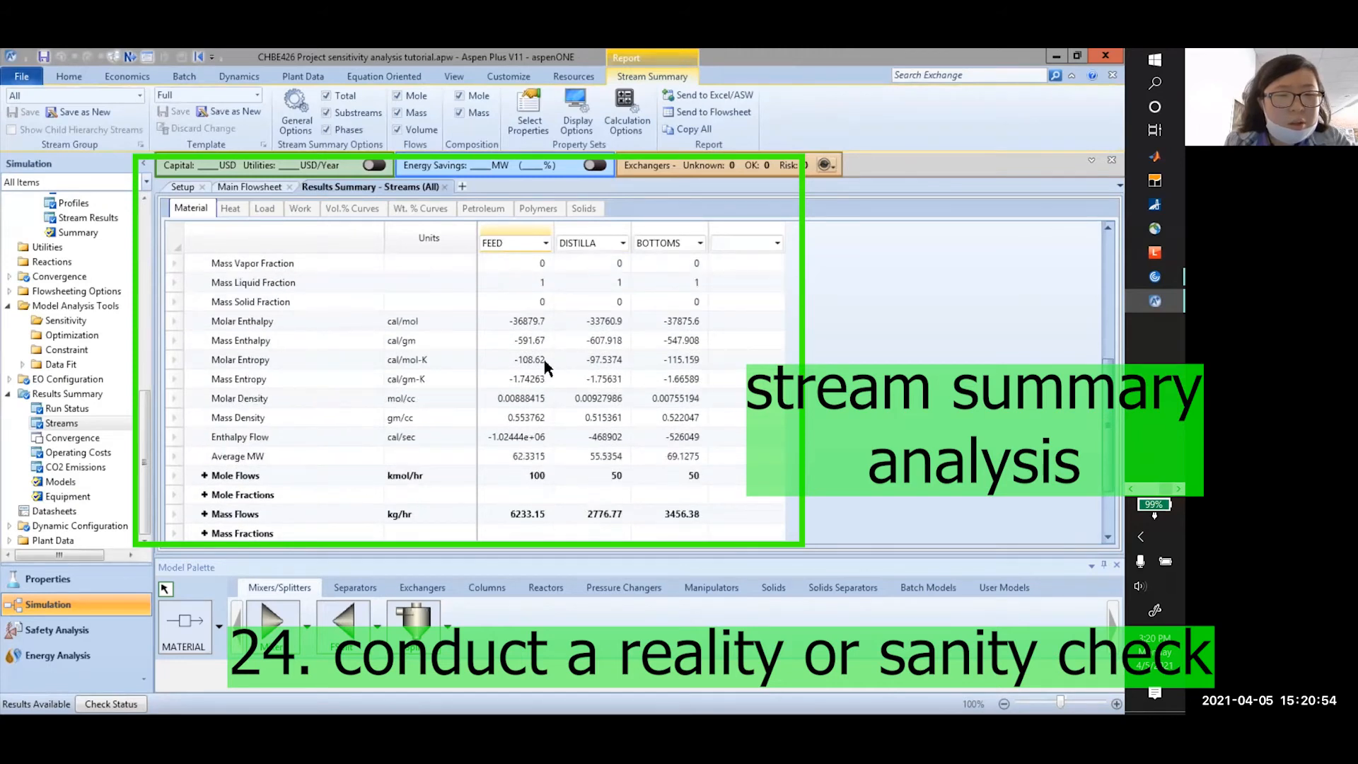
scroll(545, 358, down, 1)
click(520, 340)
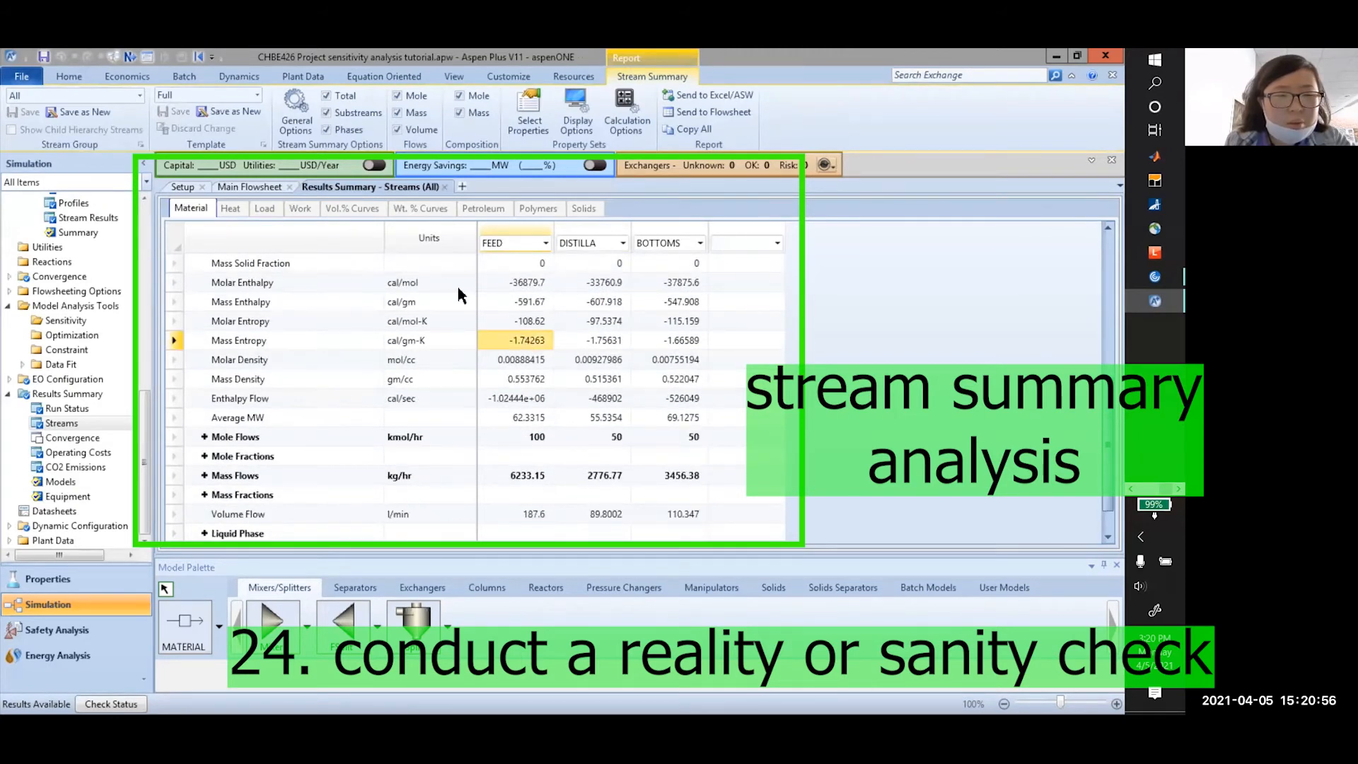
scroll(488, 339, down, 1)
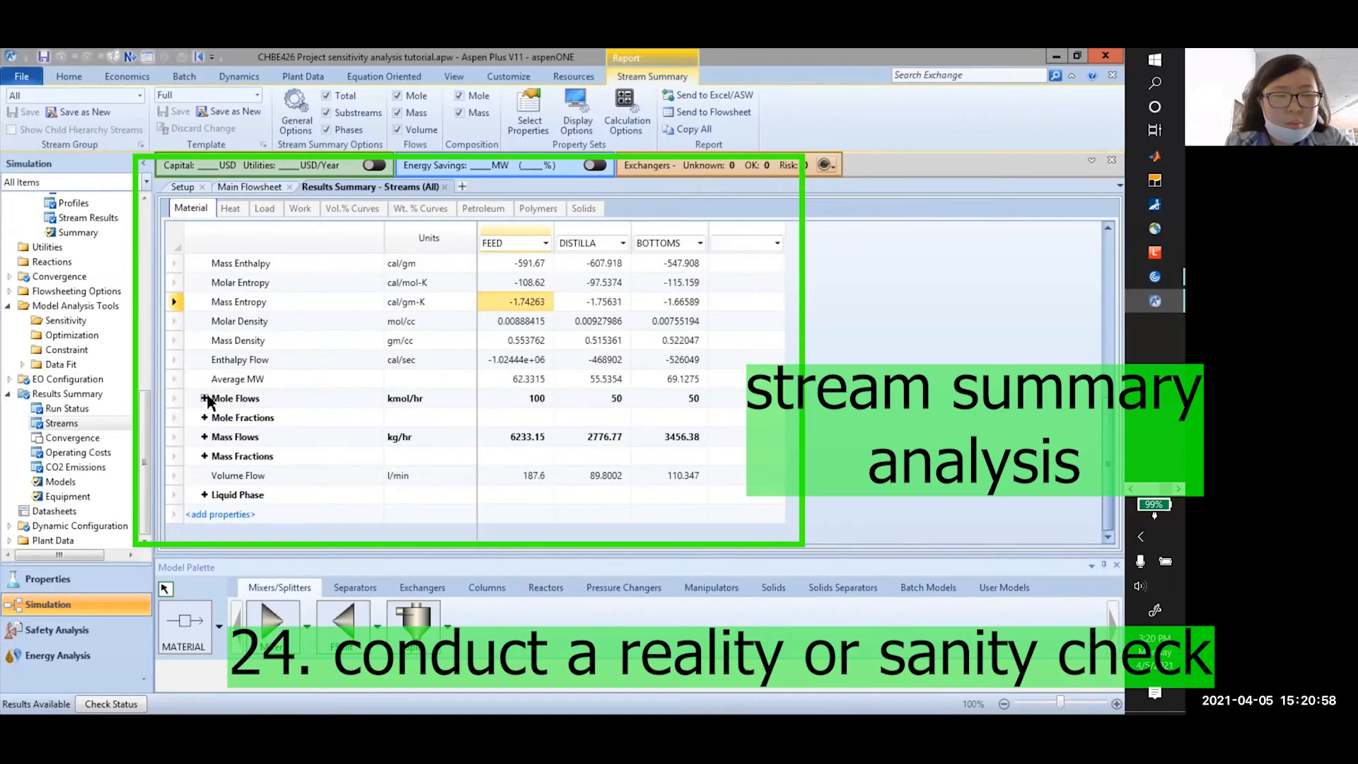
Expand Mole Flows to see FEED's 100 kmol/hr split 50/50 into DISTILLA and BOTTOMS
click(205, 398)
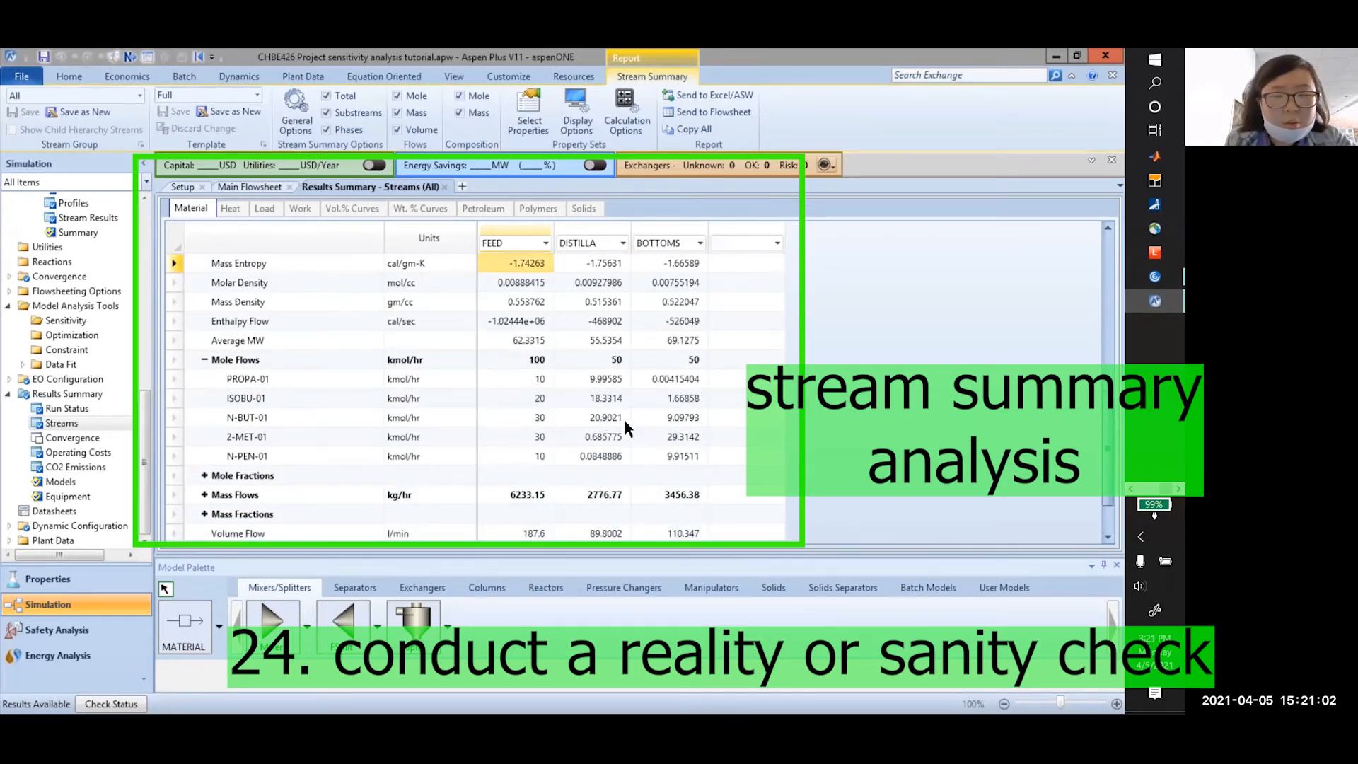
click(539, 361)
click(606, 367)
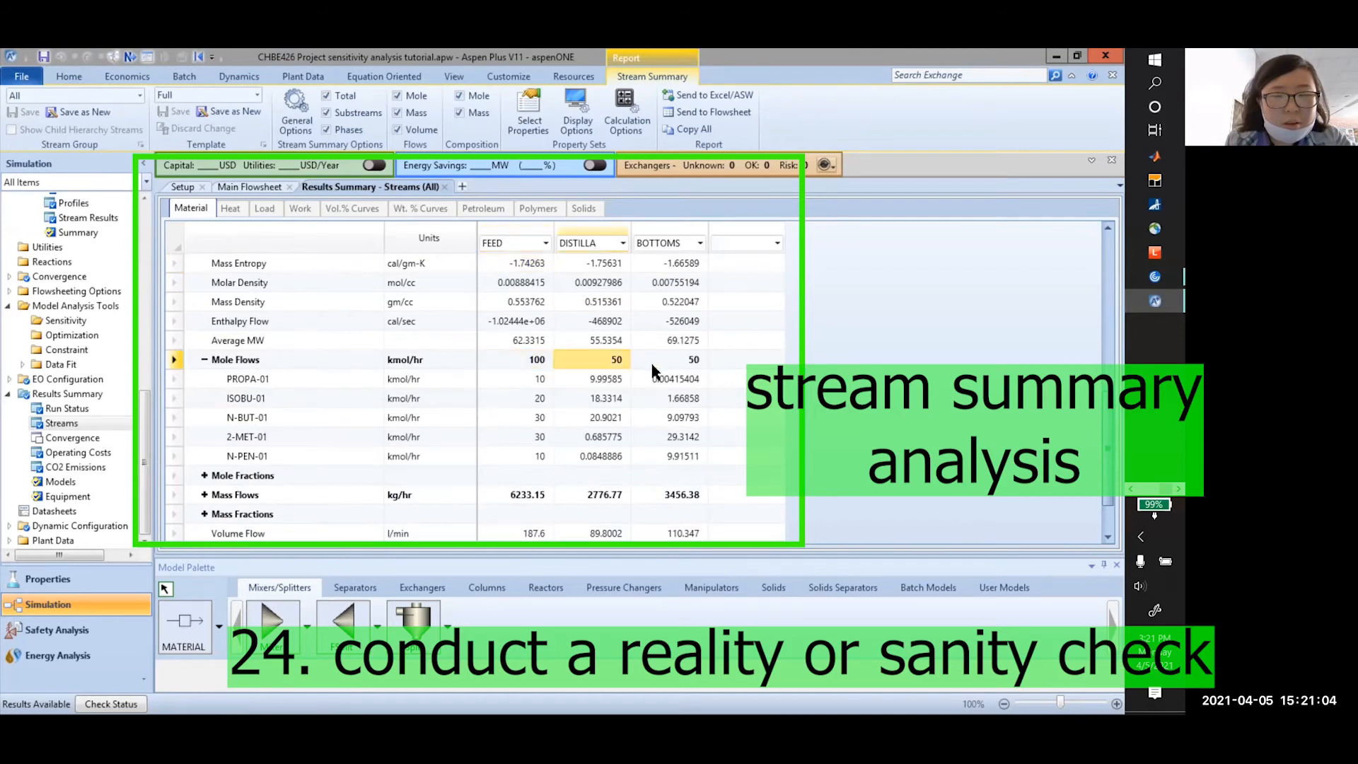
click(685, 366)
click(598, 363)
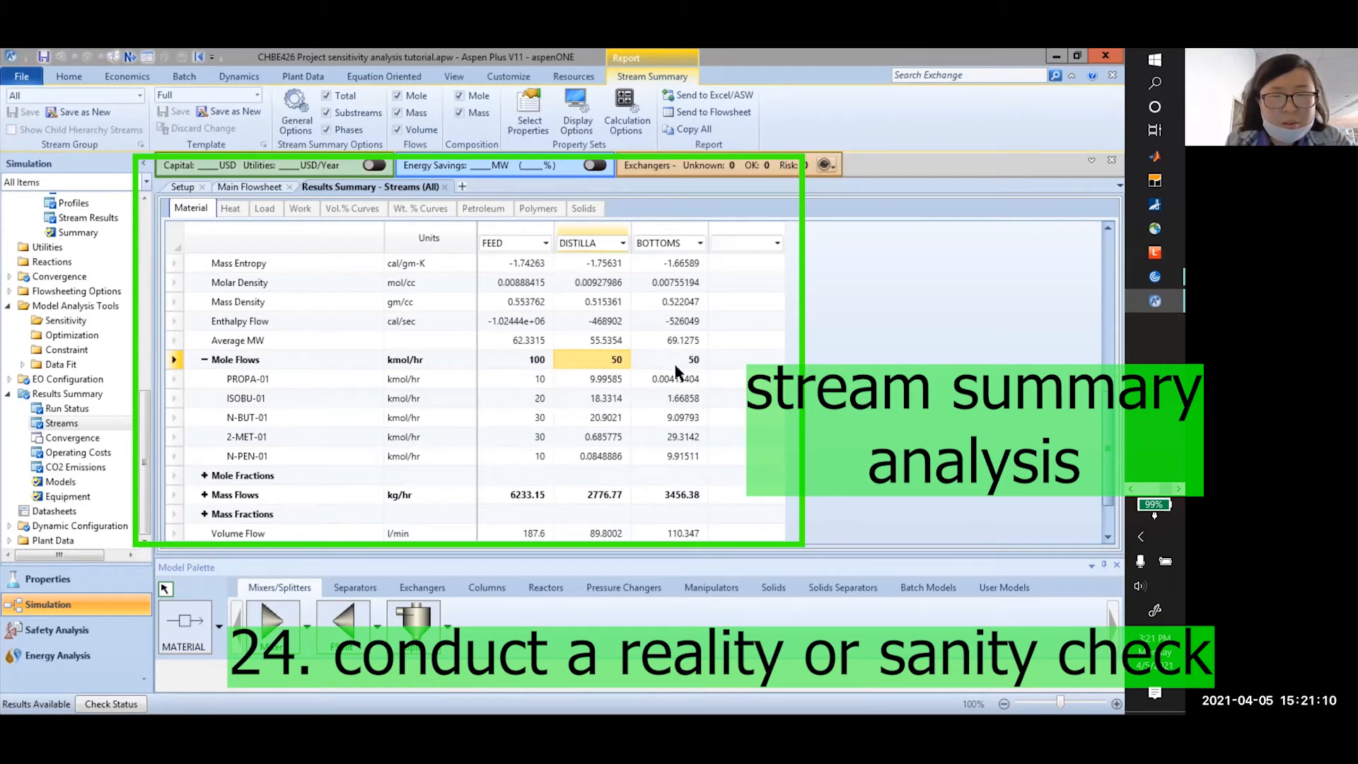
key(Right)
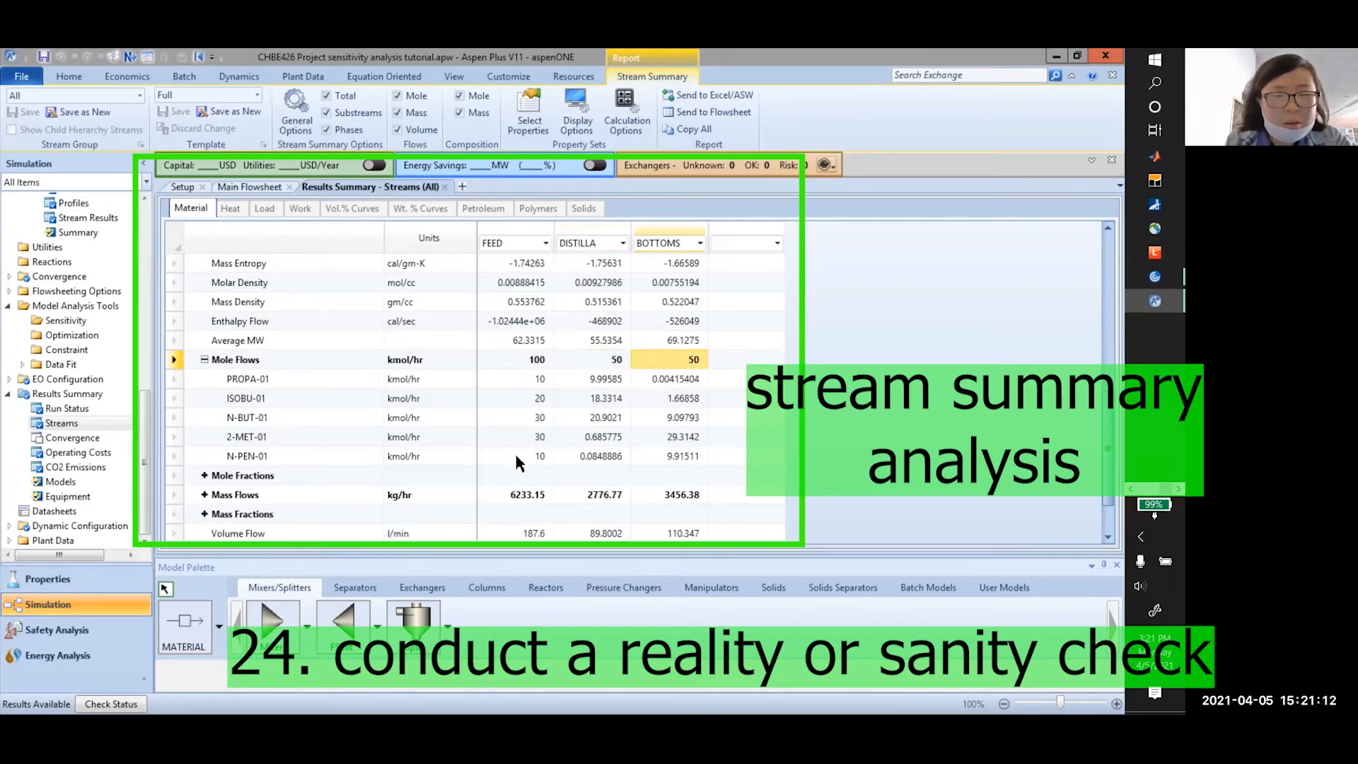
Sum the component mole flows and expand Mole Fractions to compare N-PEN-01 across streams
drag(541, 381, 681, 462)
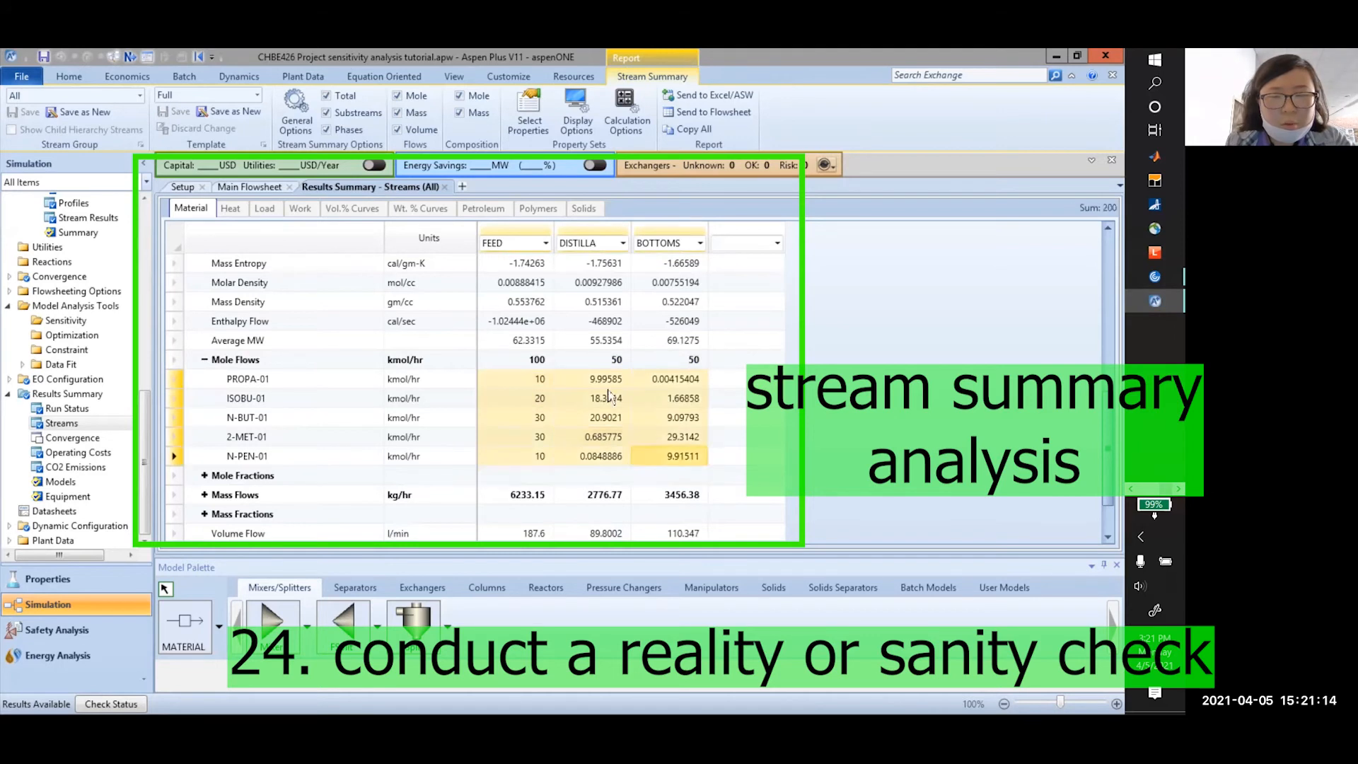
click(207, 475)
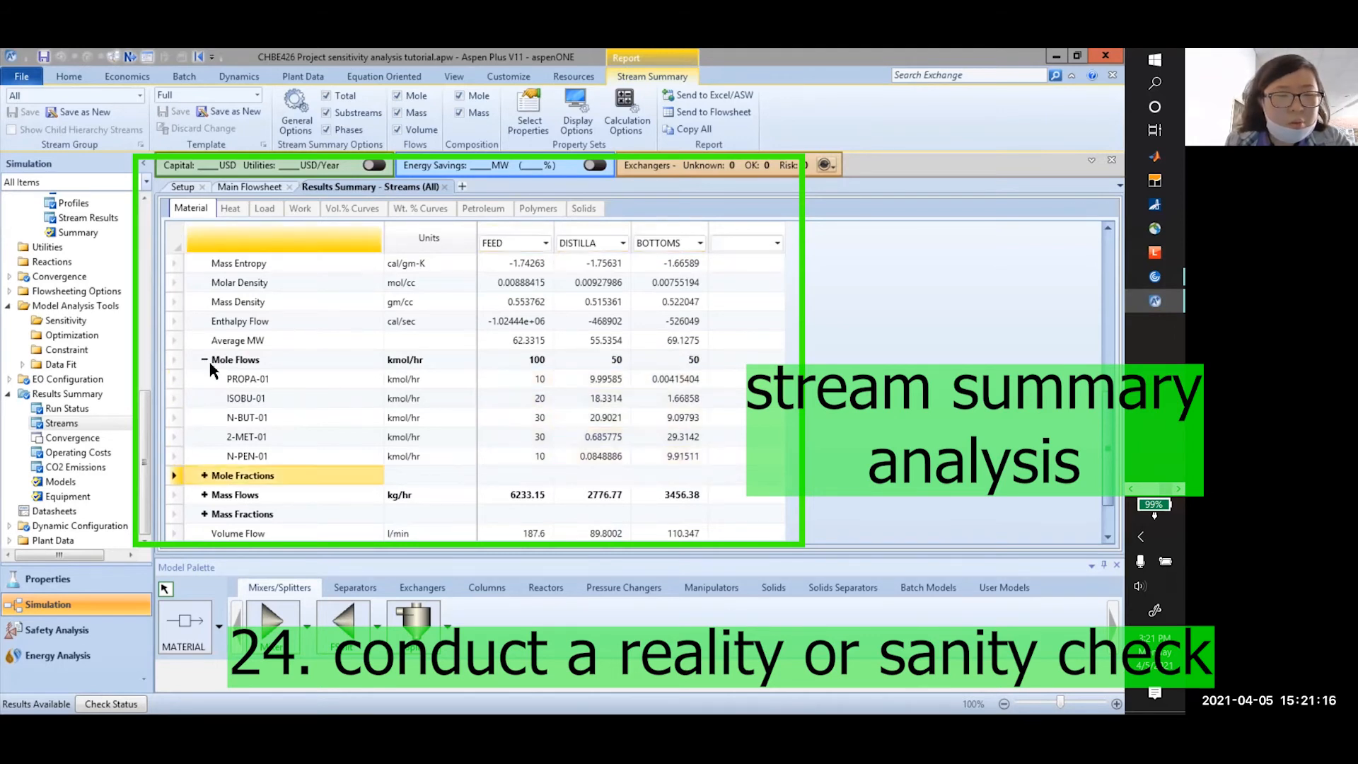
click(205, 476)
scroll(397, 467, down, 3)
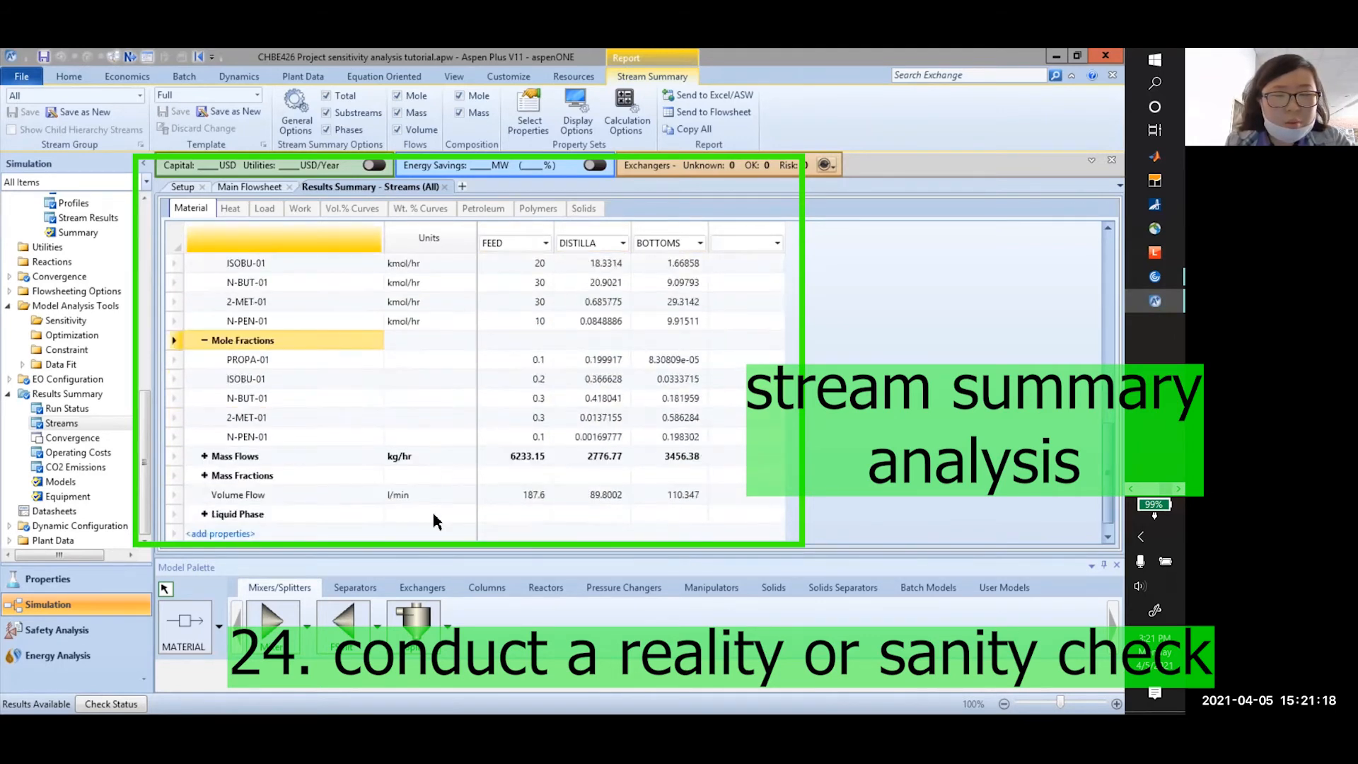
click(550, 345)
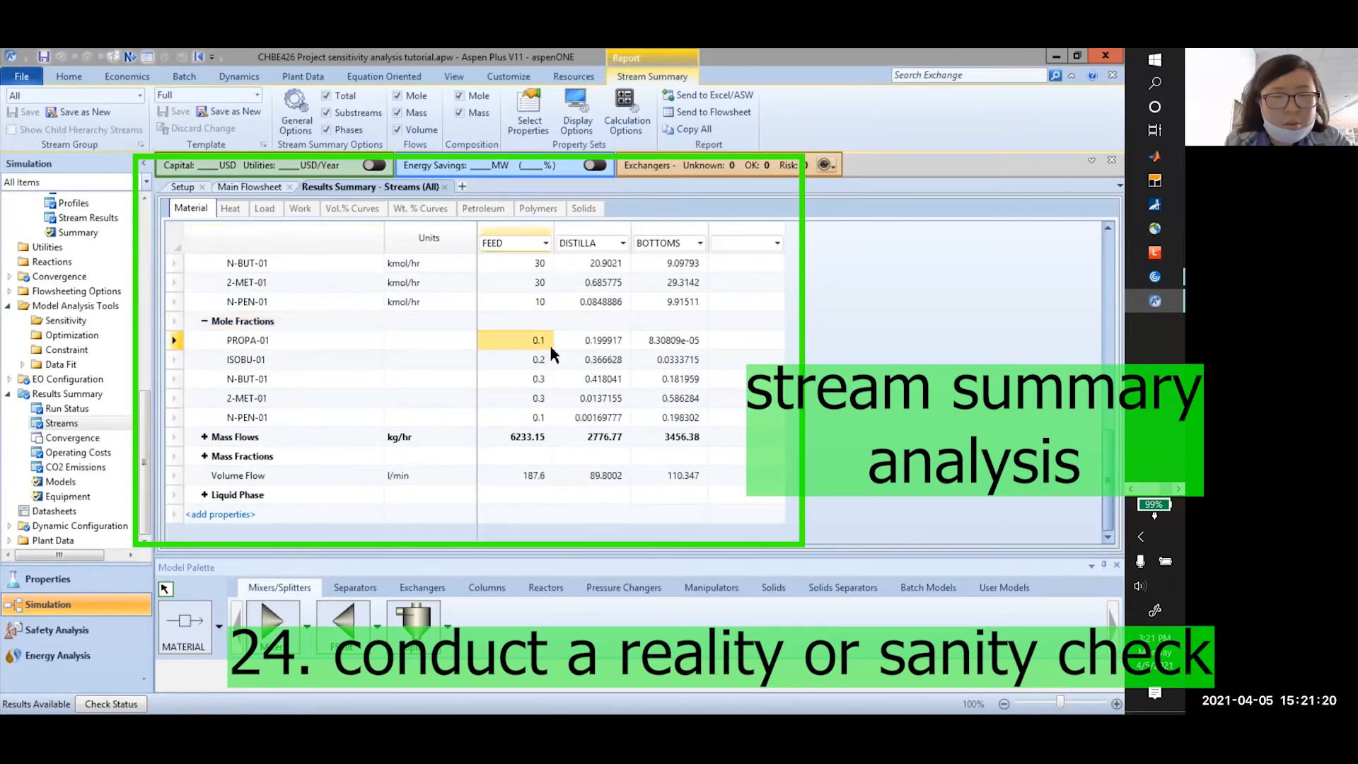
click(544, 418)
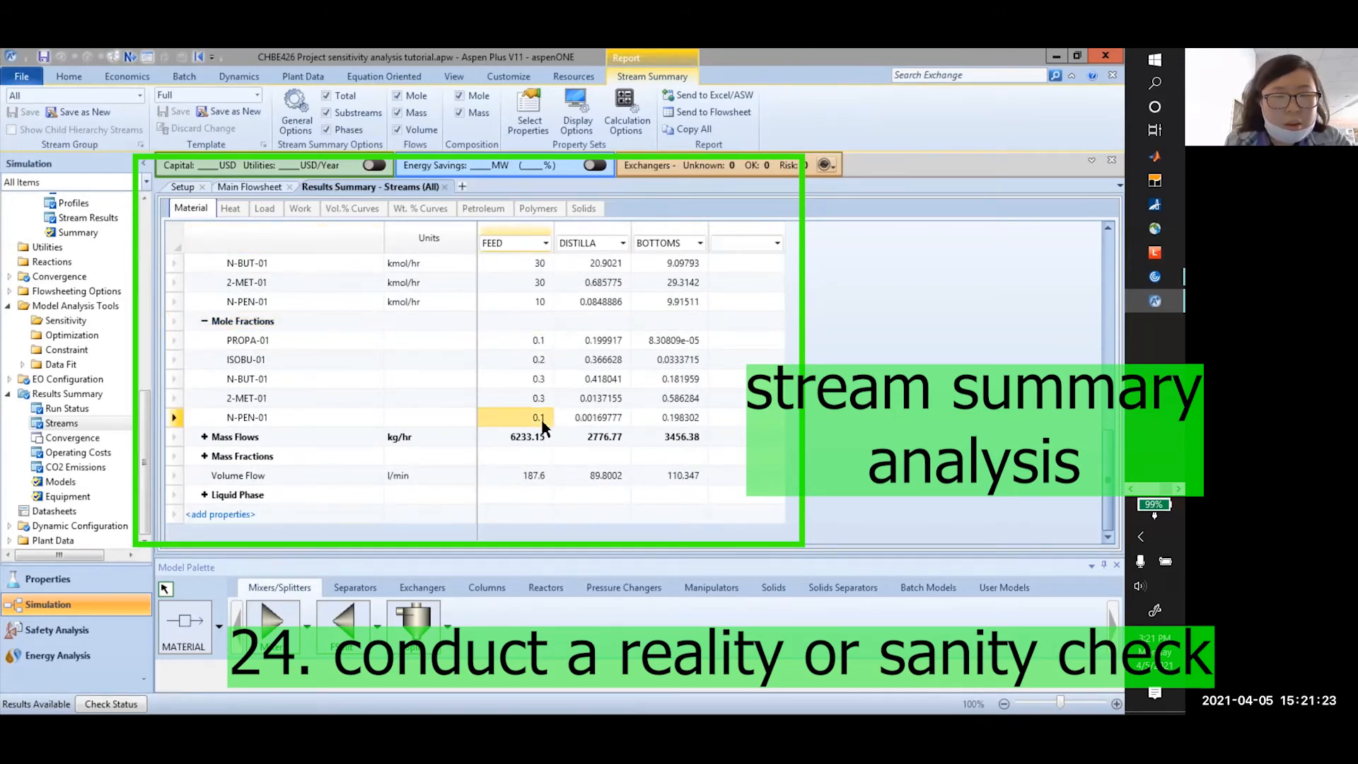
click(588, 420)
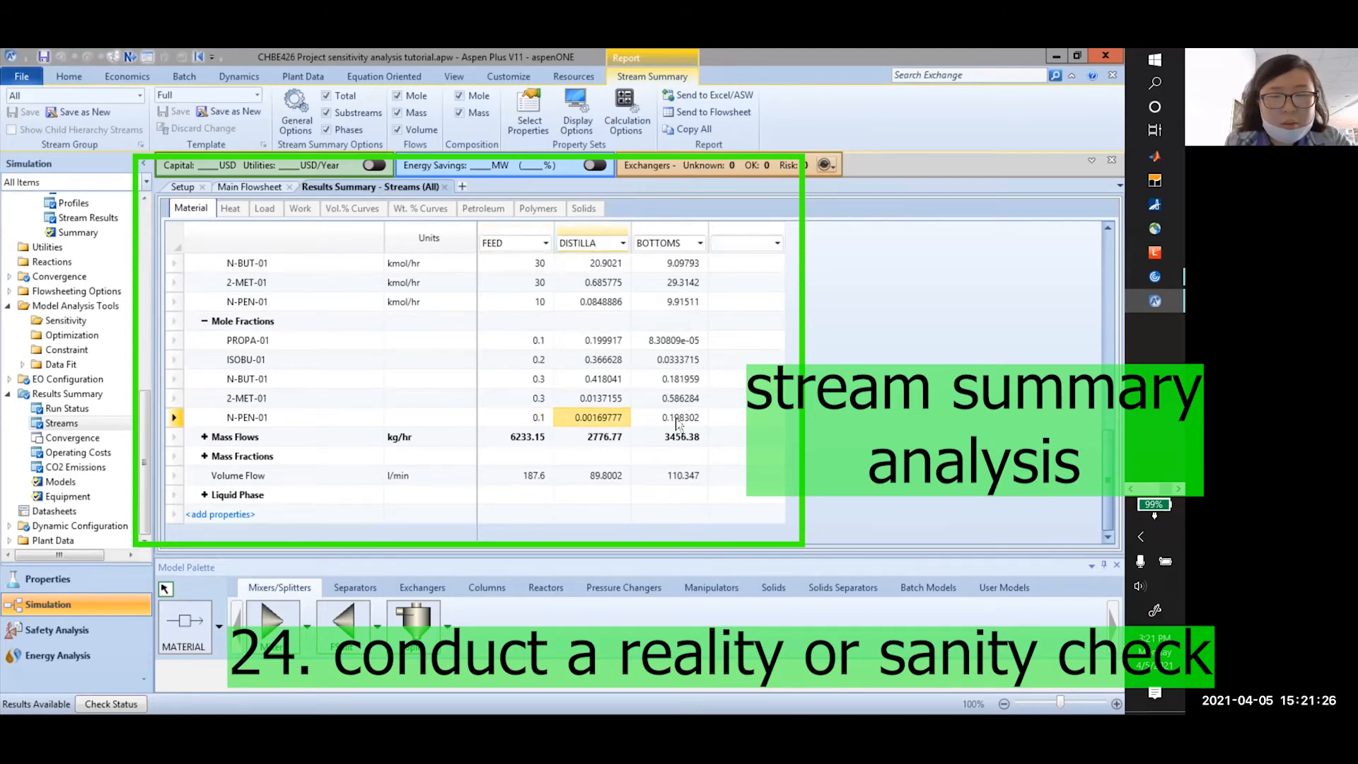
key(Right)
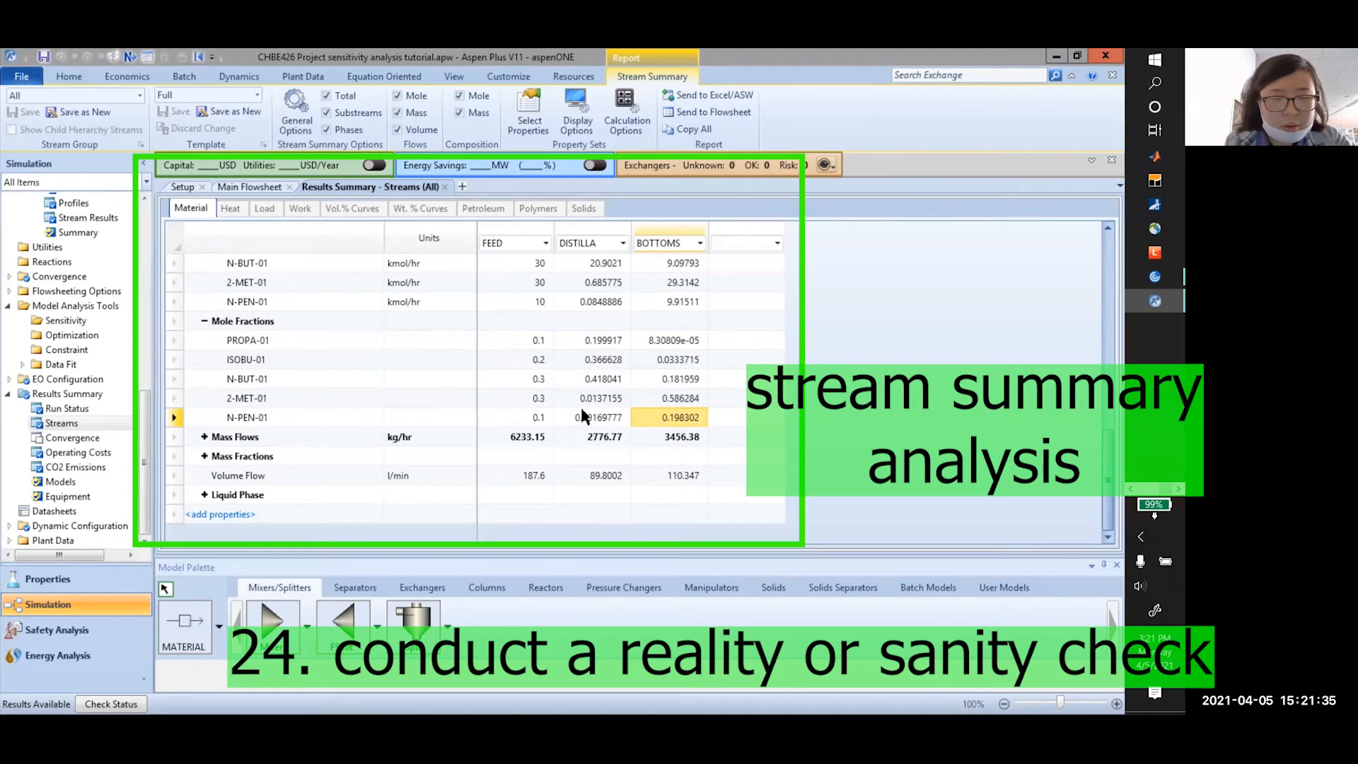
Compare the PROPA-01 mole fractions in FEED, DISTILLA and BOTTOMS
click(295, 398)
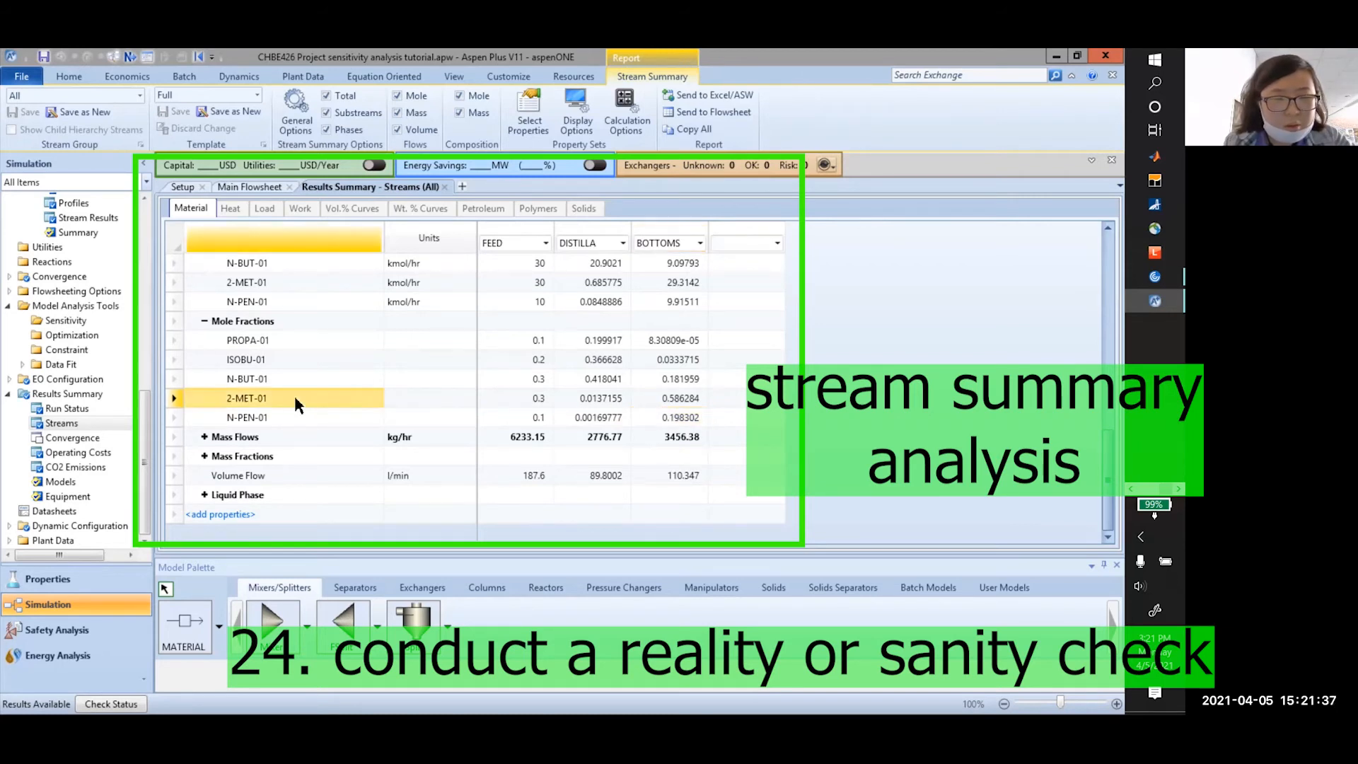
click(324, 341)
click(537, 342)
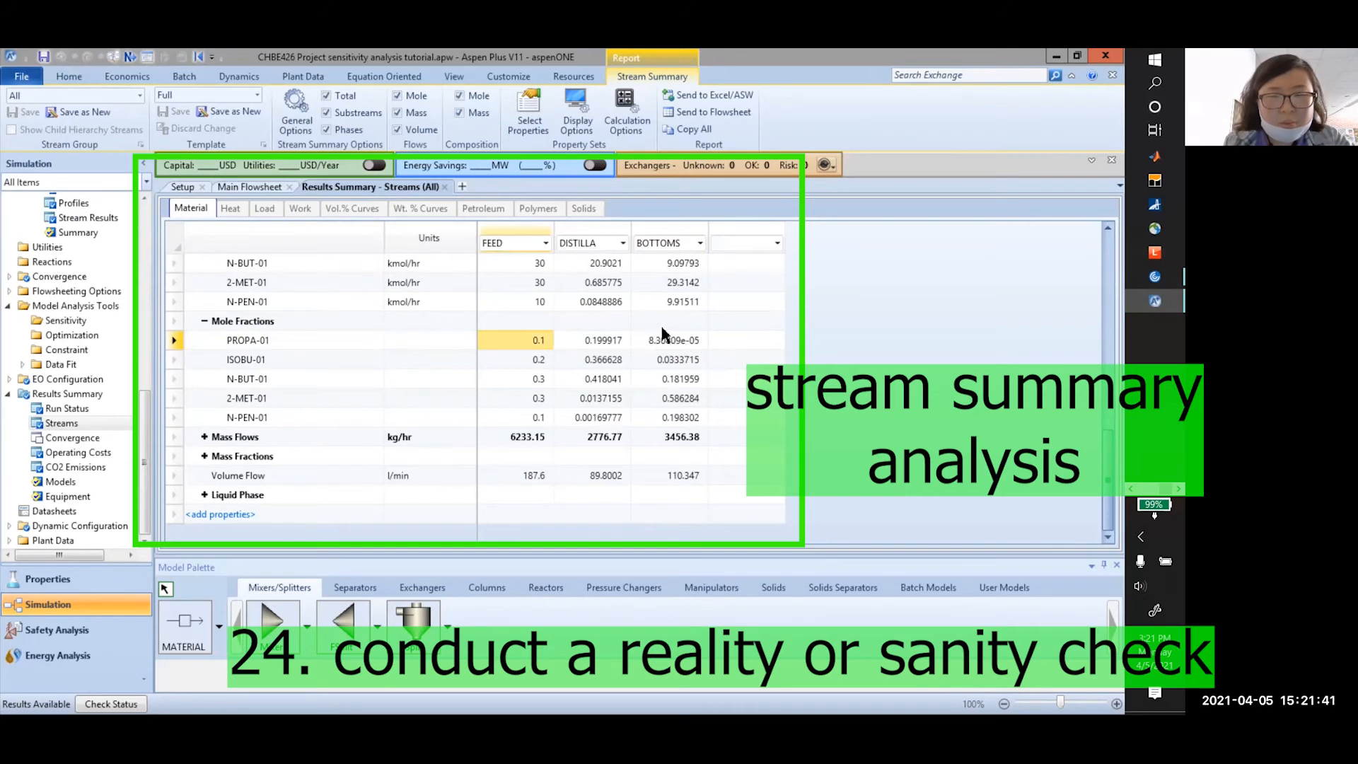
click(600, 340)
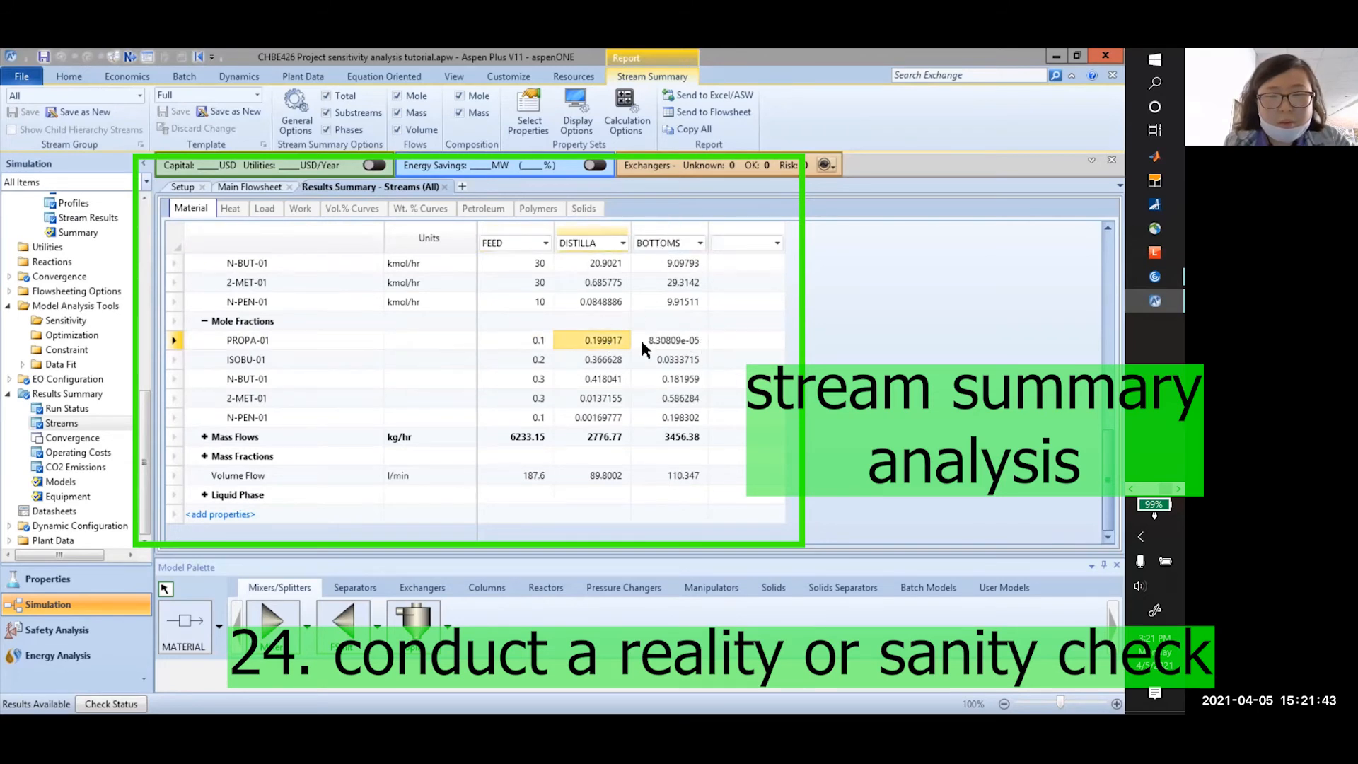
click(685, 345)
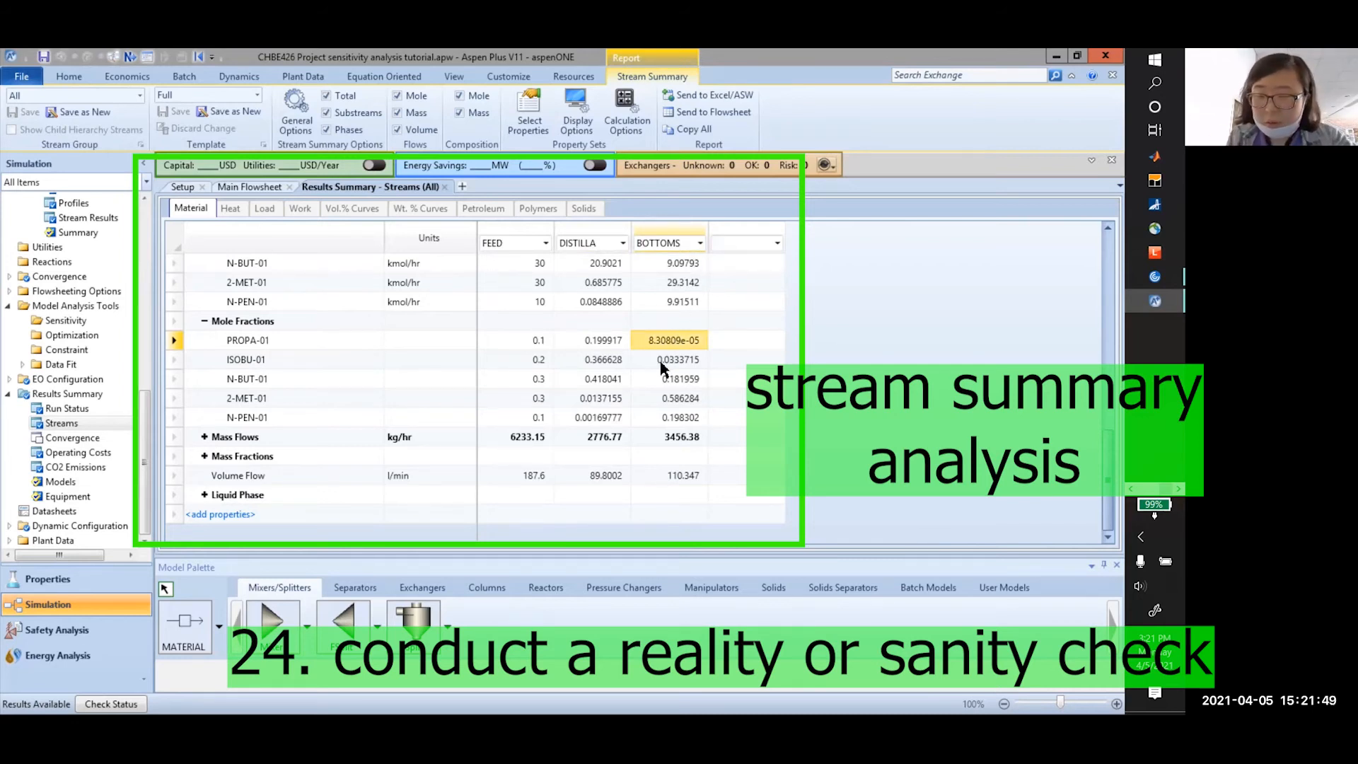
click(617, 343)
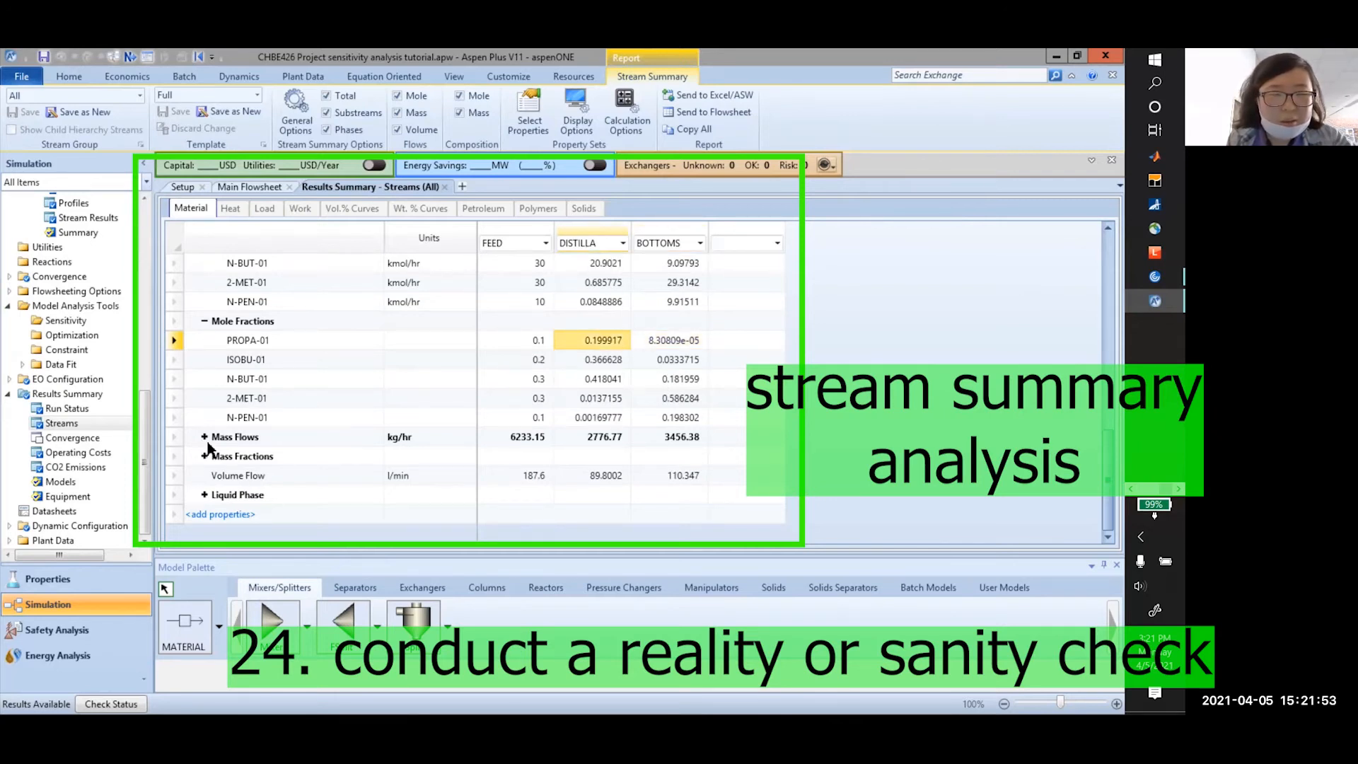
scroll(422, 392, up, 15)
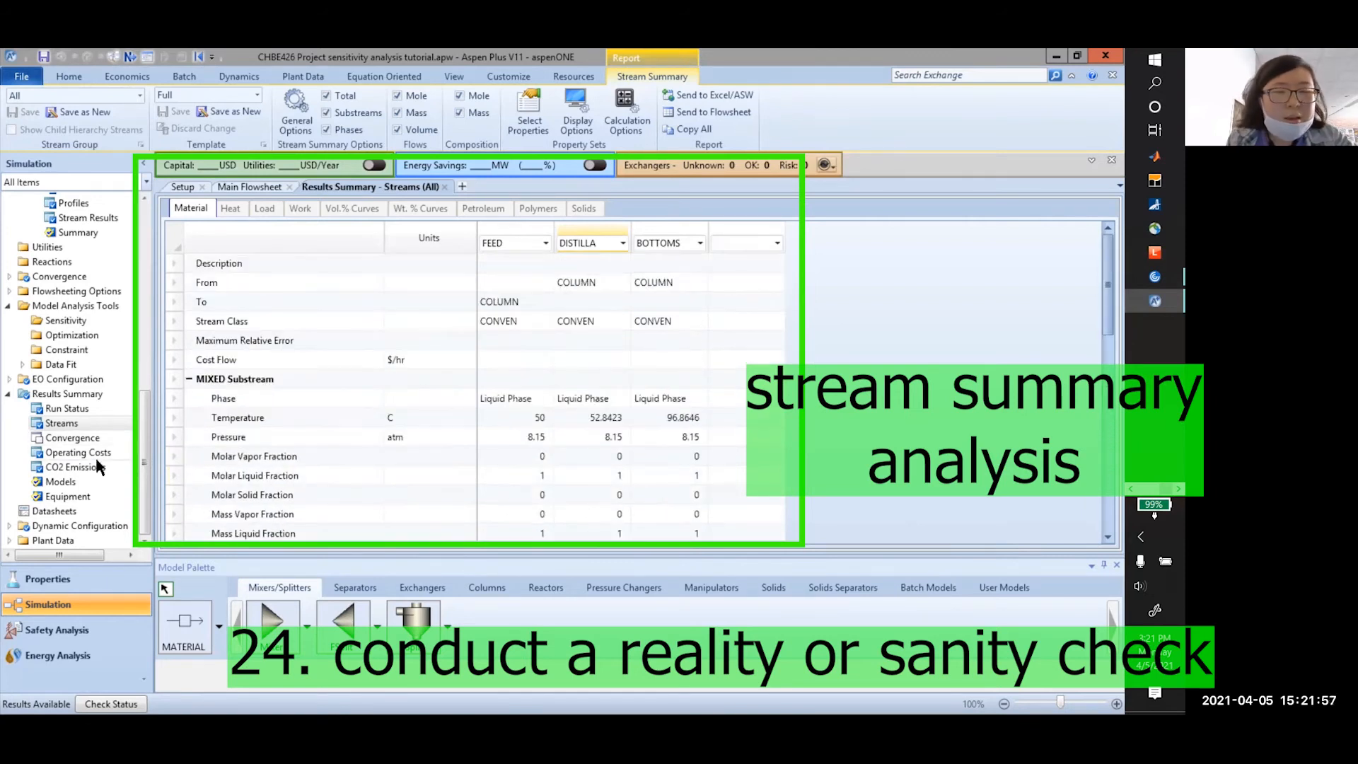
scroll(546, 364, down, 5)
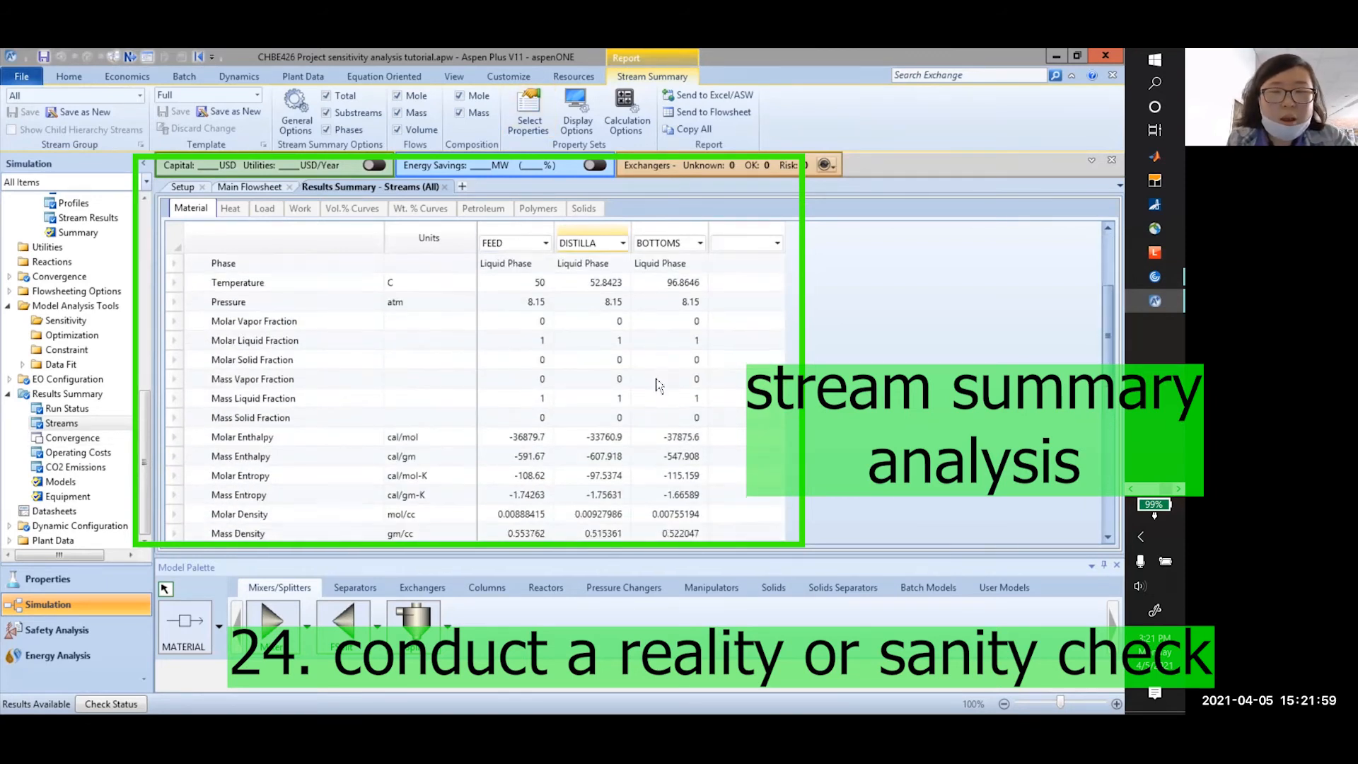
scroll(633, 475, down, 4)
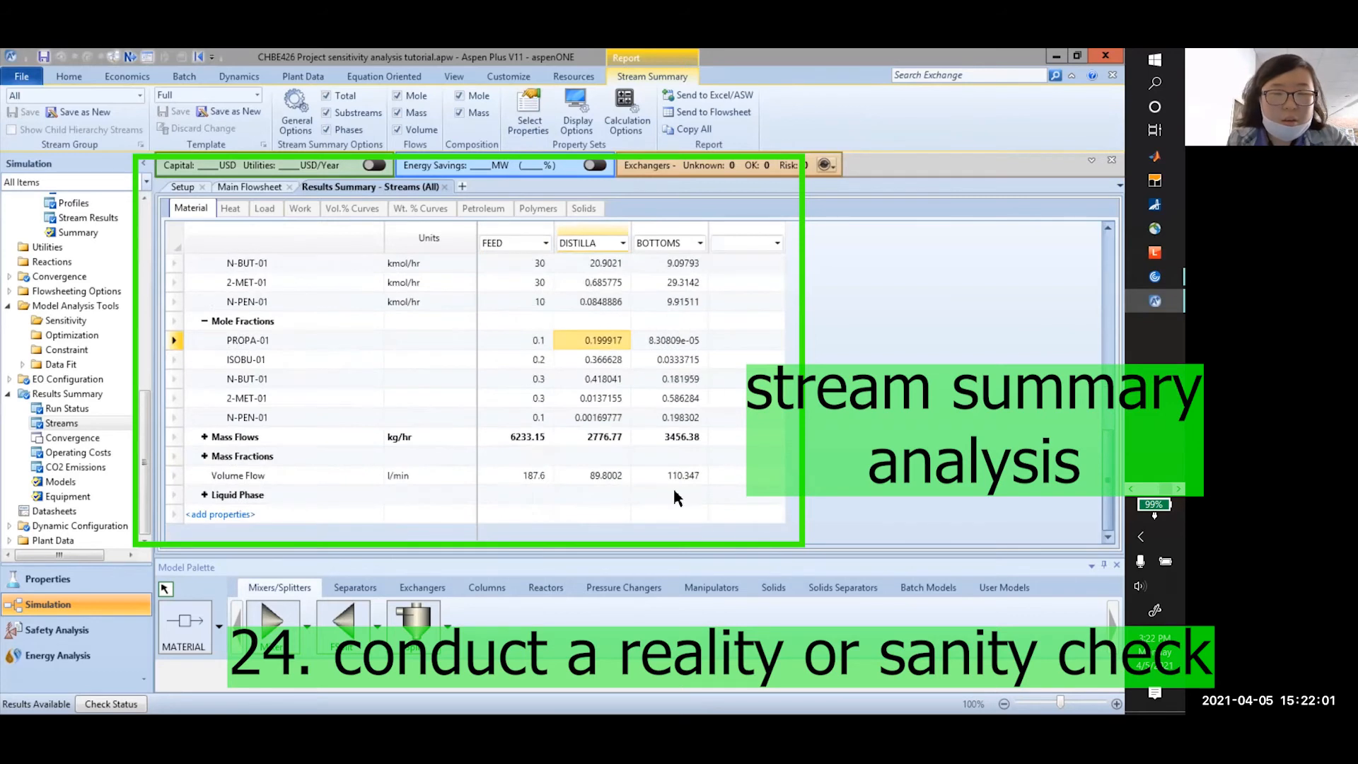
scroll(634, 309, up, 2)
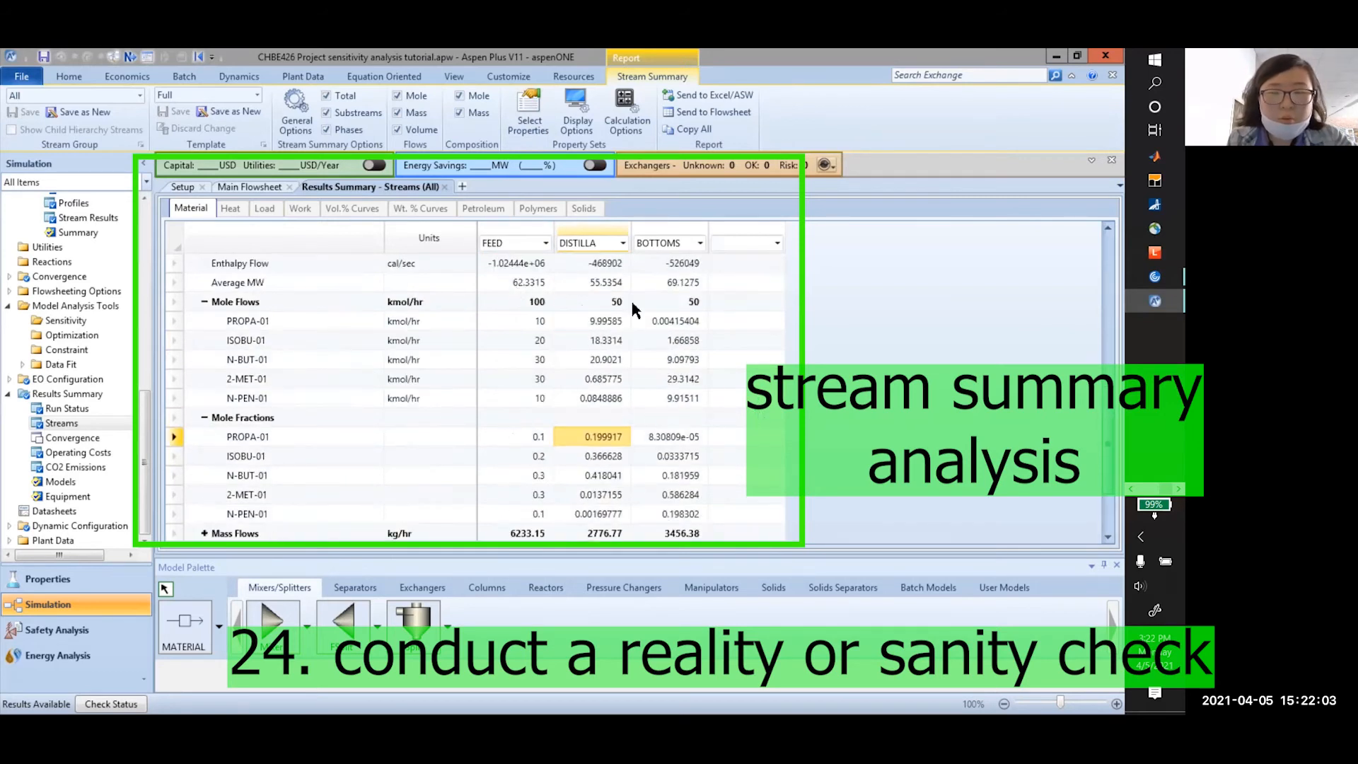
scroll(594, 364, up, 2)
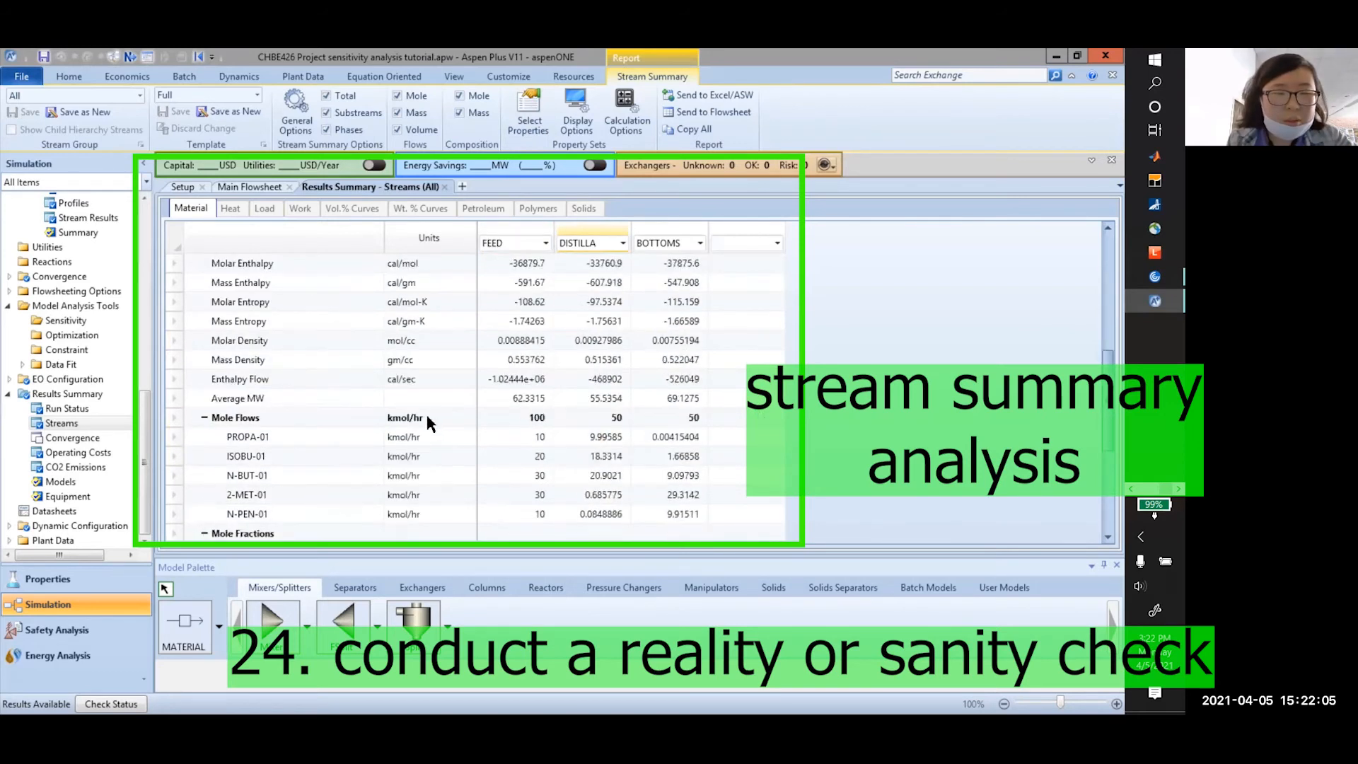
Report Enthalpy Flow in kW: FEED −4289.11, DISTILLA −1963.2, BOTTOMS −2202.46
click(435, 379)
click(469, 379)
scroll(443, 436, down, 2)
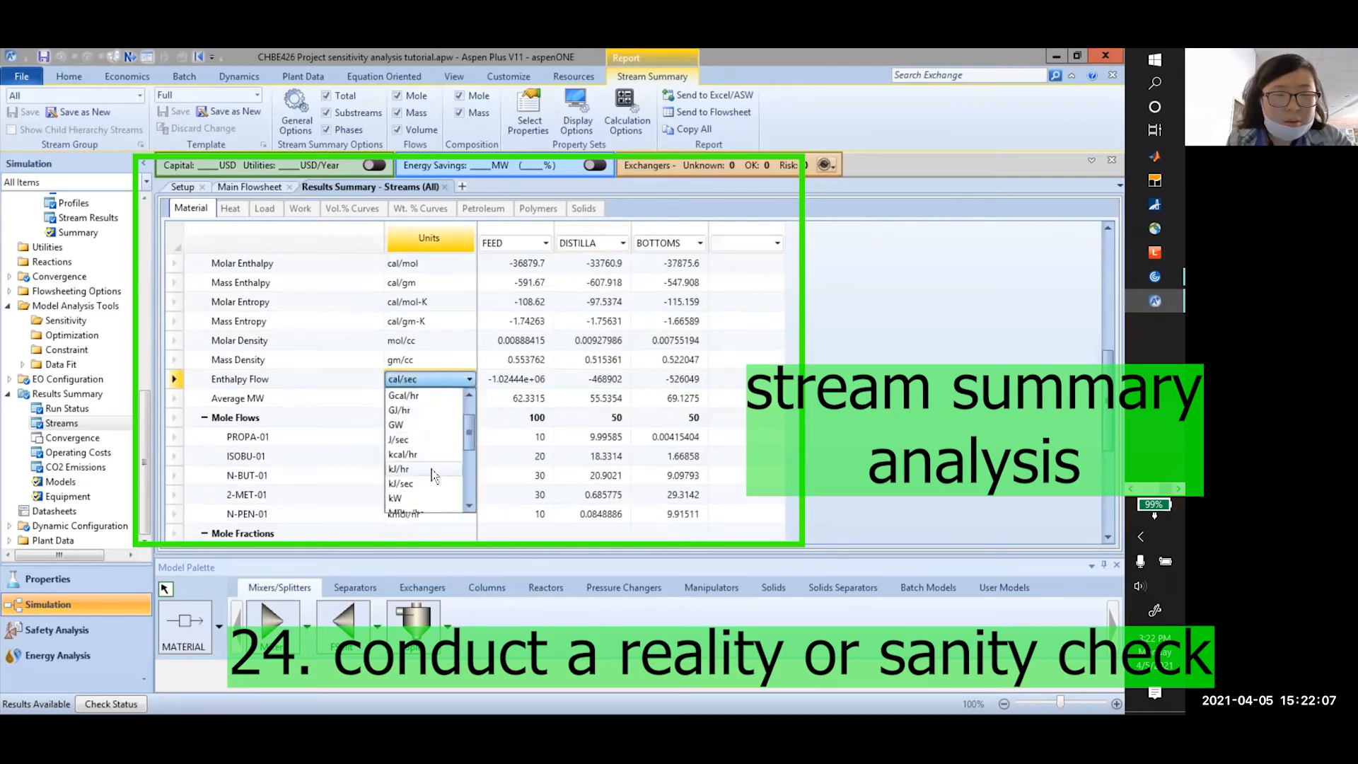
click(410, 454)
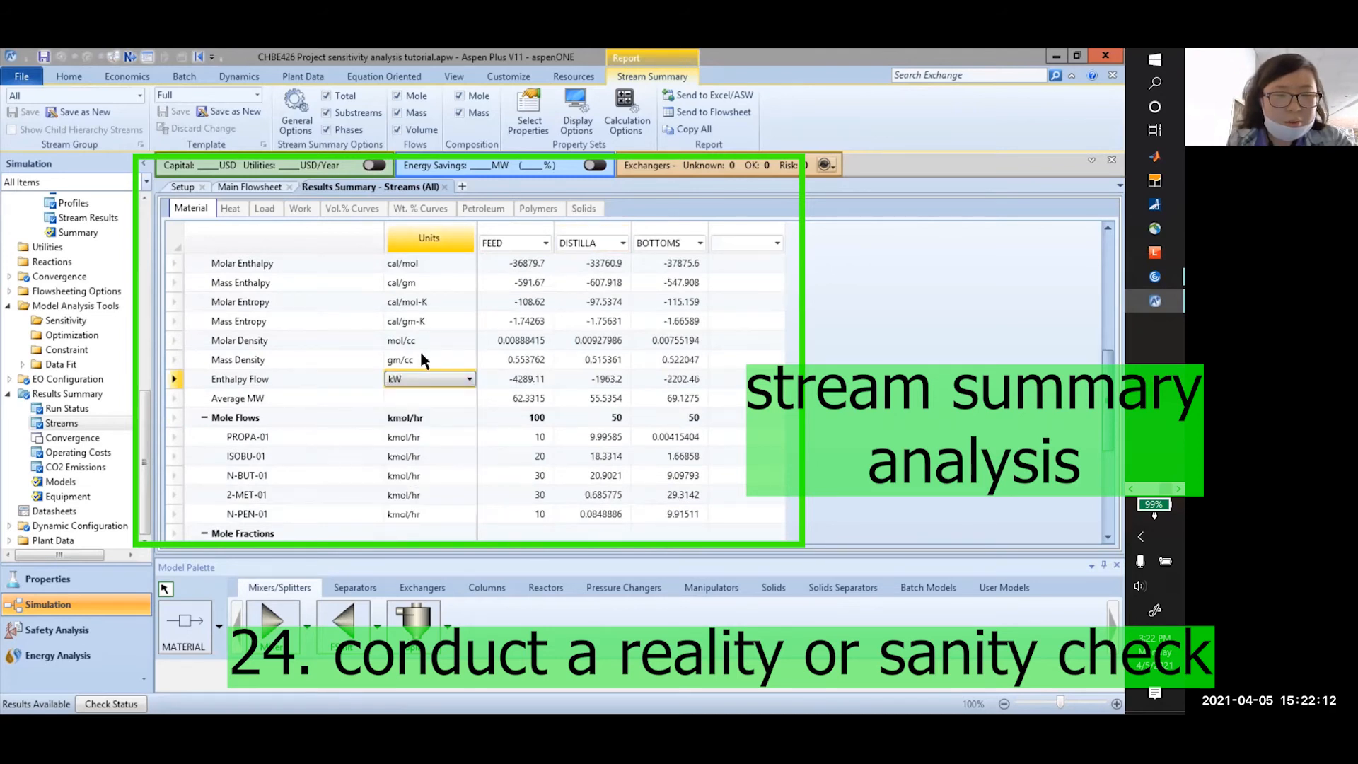
click(465, 359)
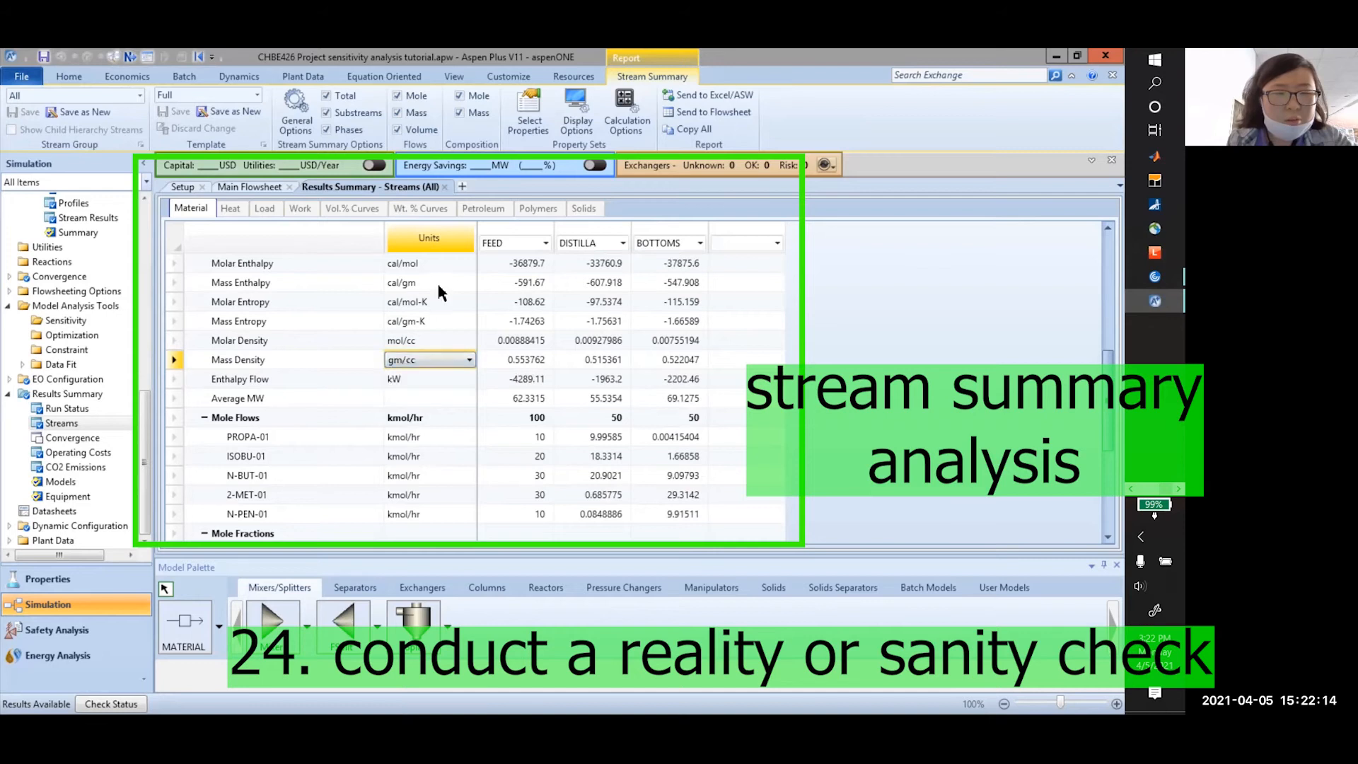
scroll(341, 407, up, 6)
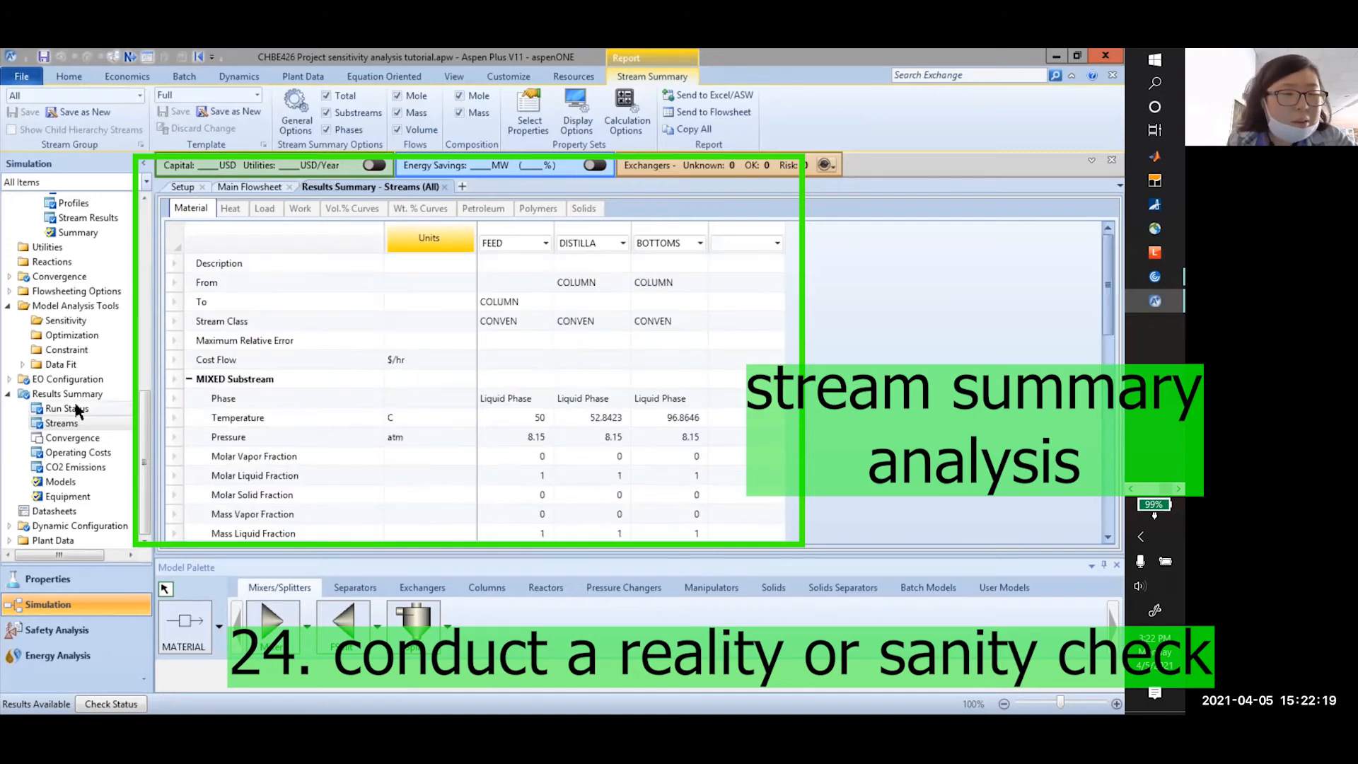
Review the FEED and DISTILLA stream results forms from the navigation tree
double_click(32, 394)
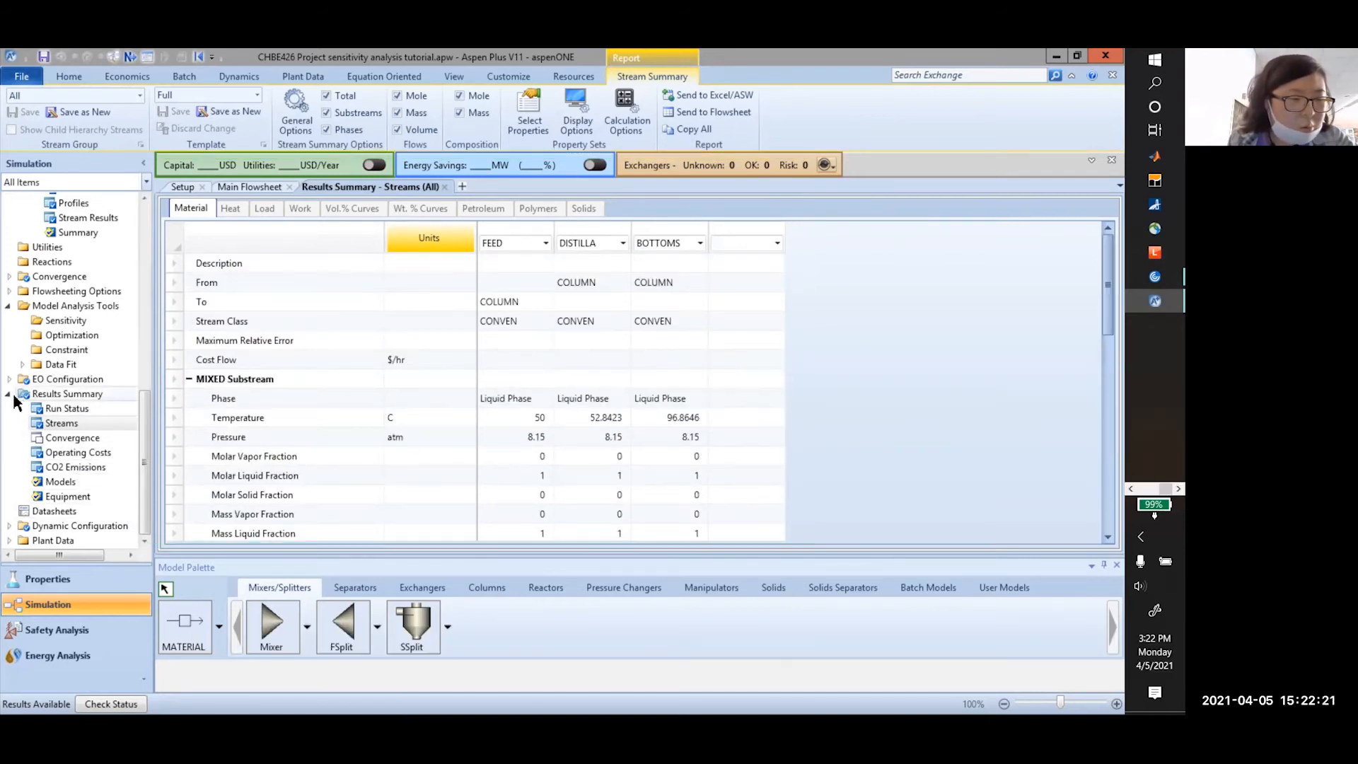
scroll(67, 425, up, 8)
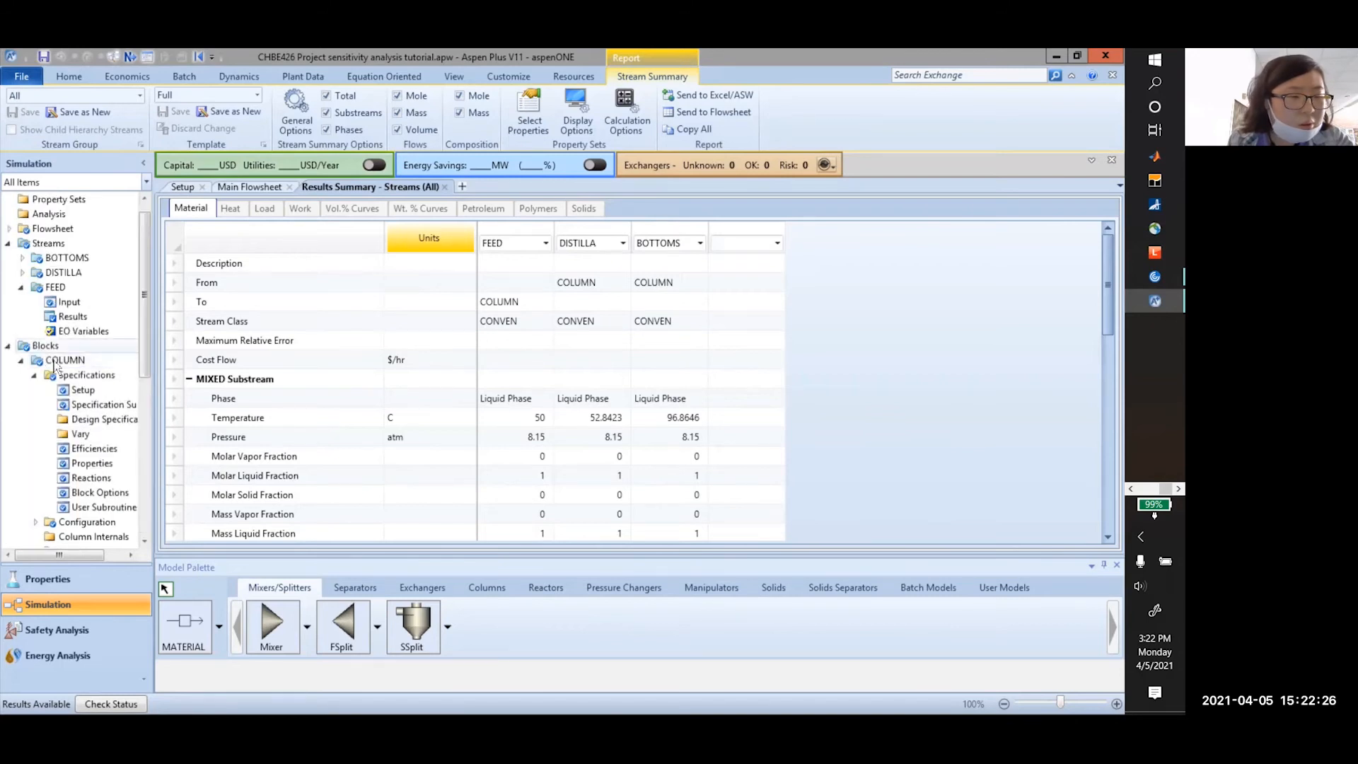
click(73, 317)
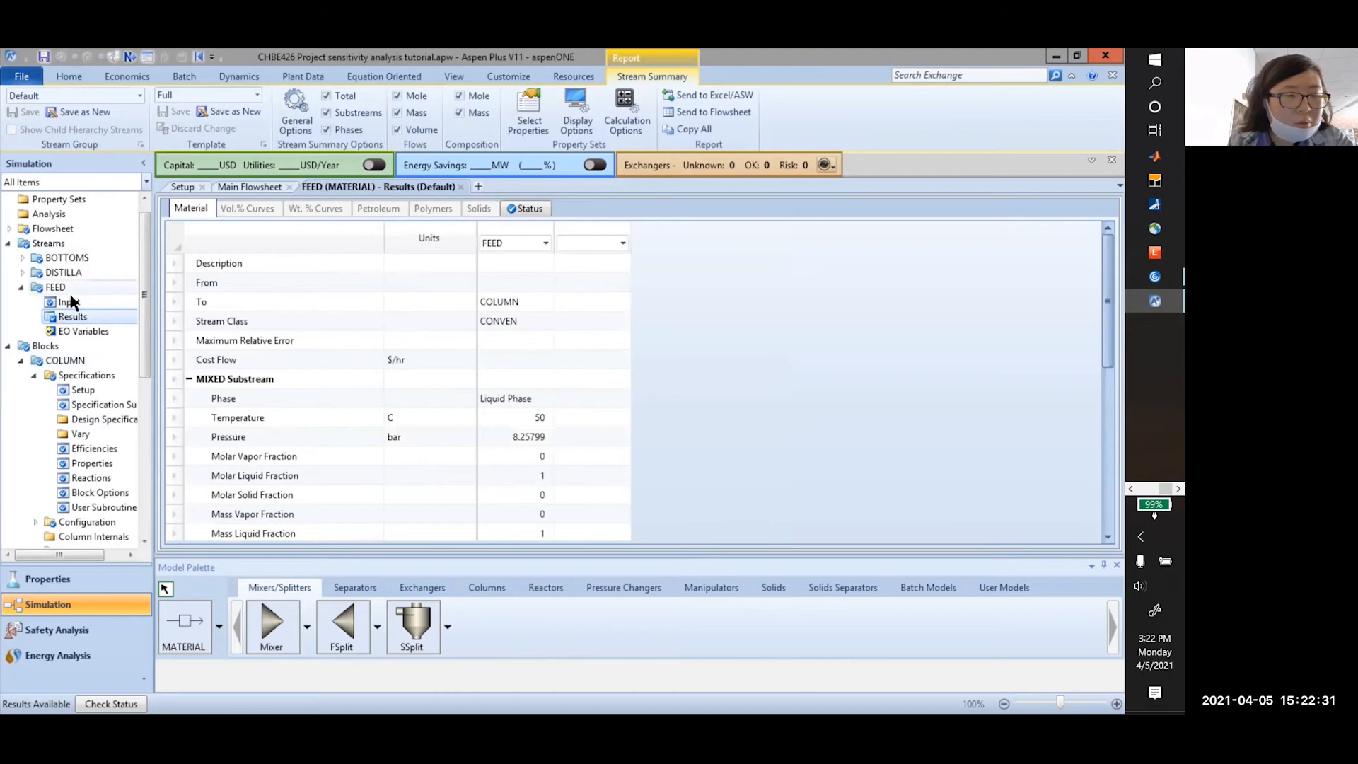
click(21, 272)
click(73, 302)
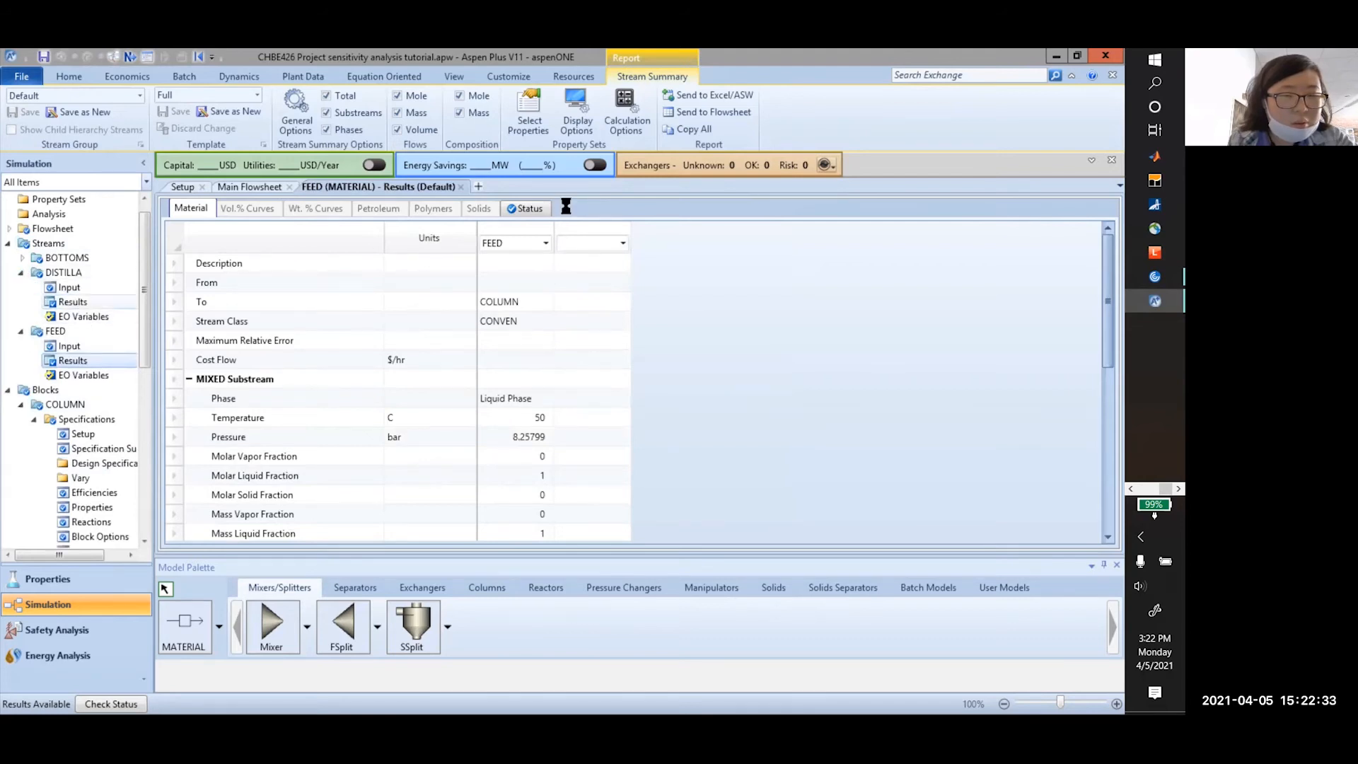
click(22, 273)
click(22, 287)
scroll(53, 353, down, 2)
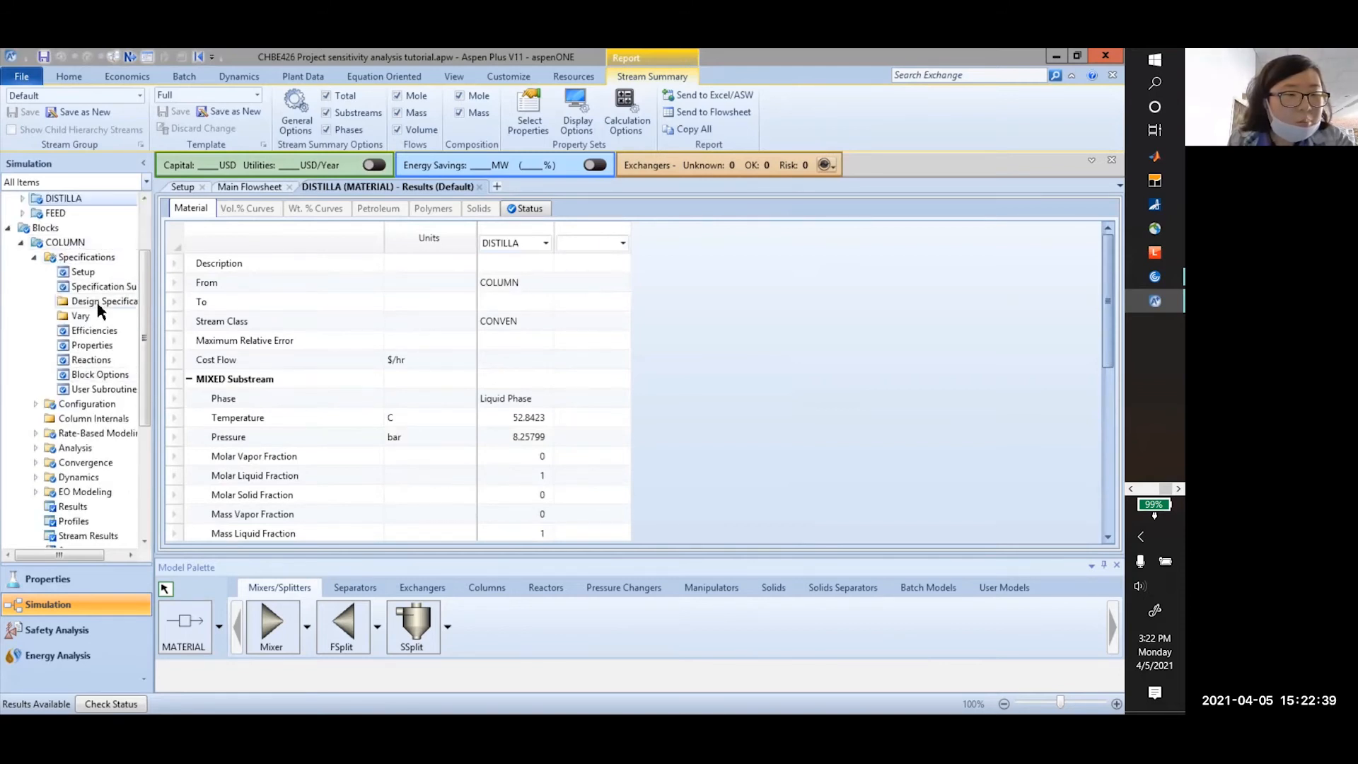
scroll(83, 435, down, 1)
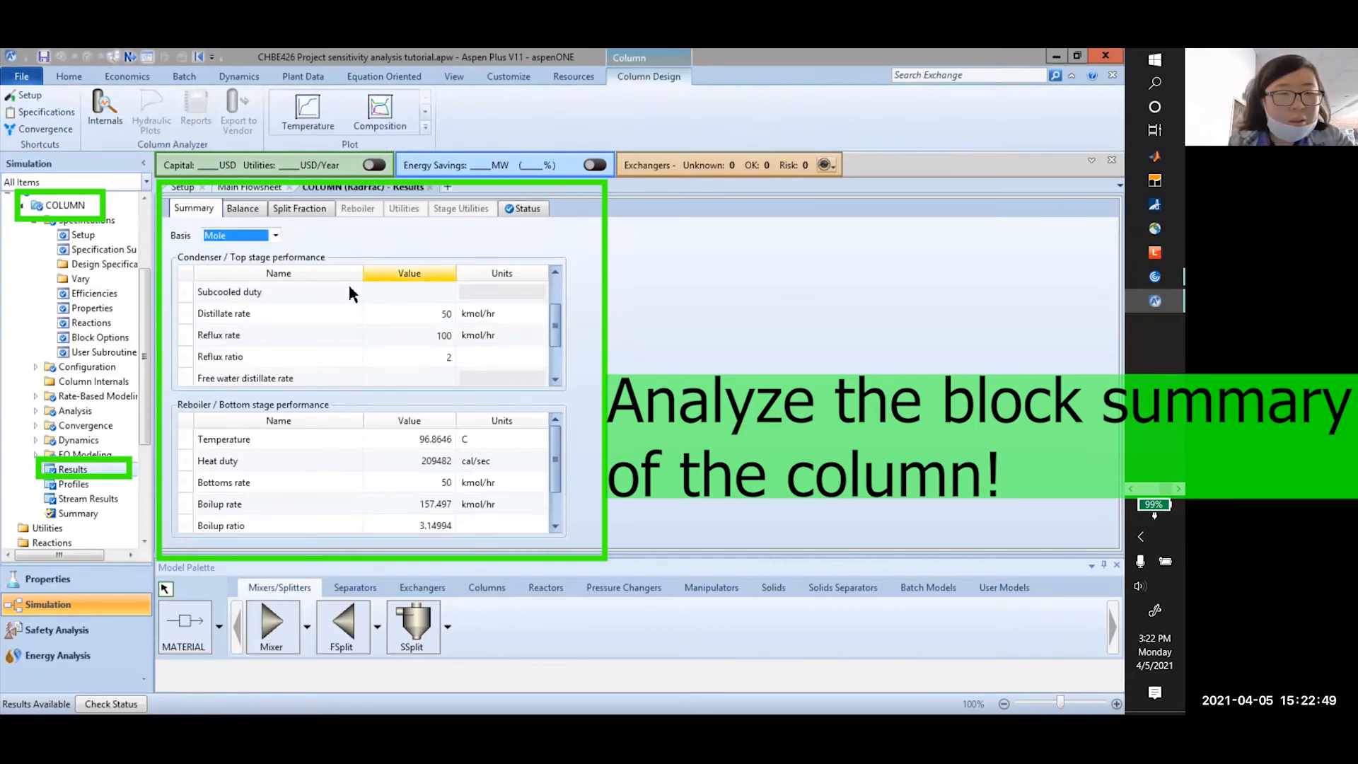
Set condenser and reboiler heat duties to kW, reading −753.61 and 877.058
scroll(494, 350, down, 1)
scroll(481, 464, down, 1)
scroll(481, 464, up, 1)
scroll(417, 336, up, 1)
click(489, 335)
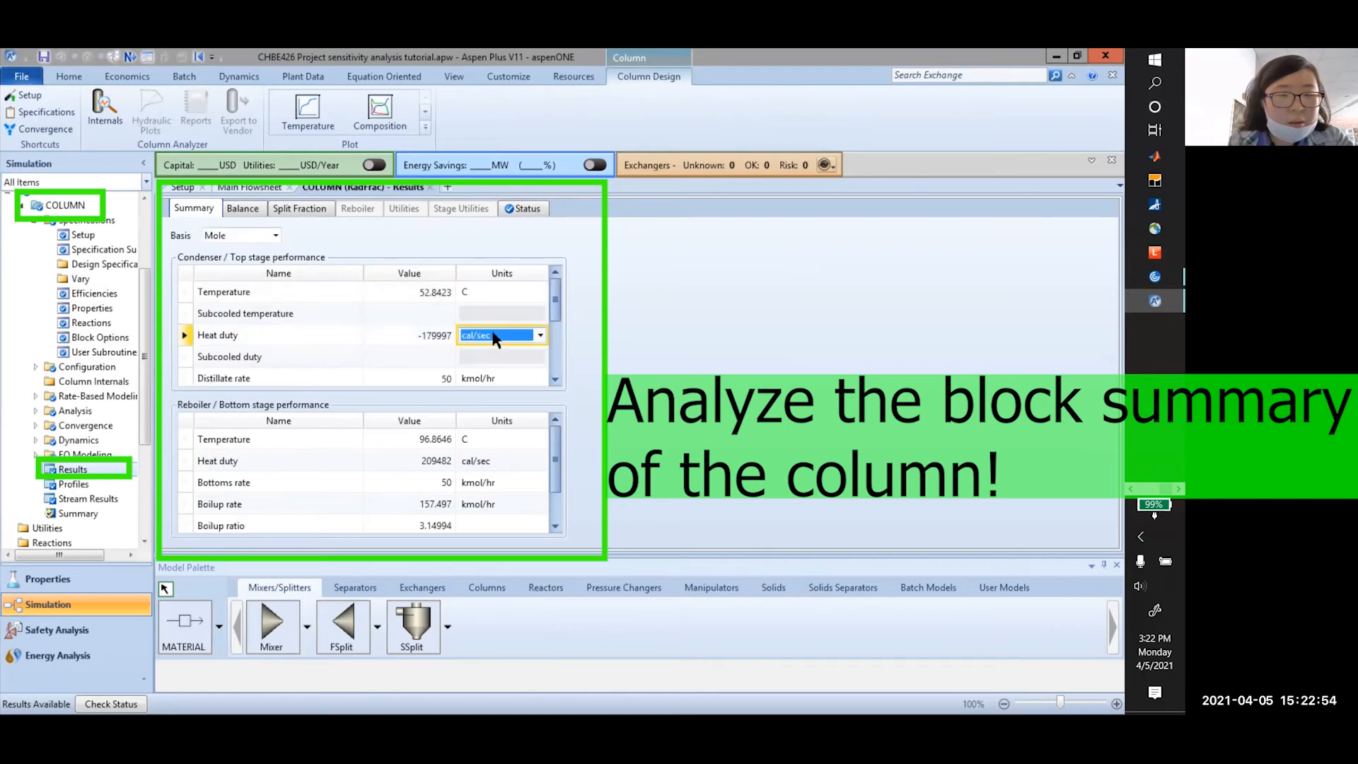
click(540, 335)
click(493, 468)
click(506, 462)
click(515, 465)
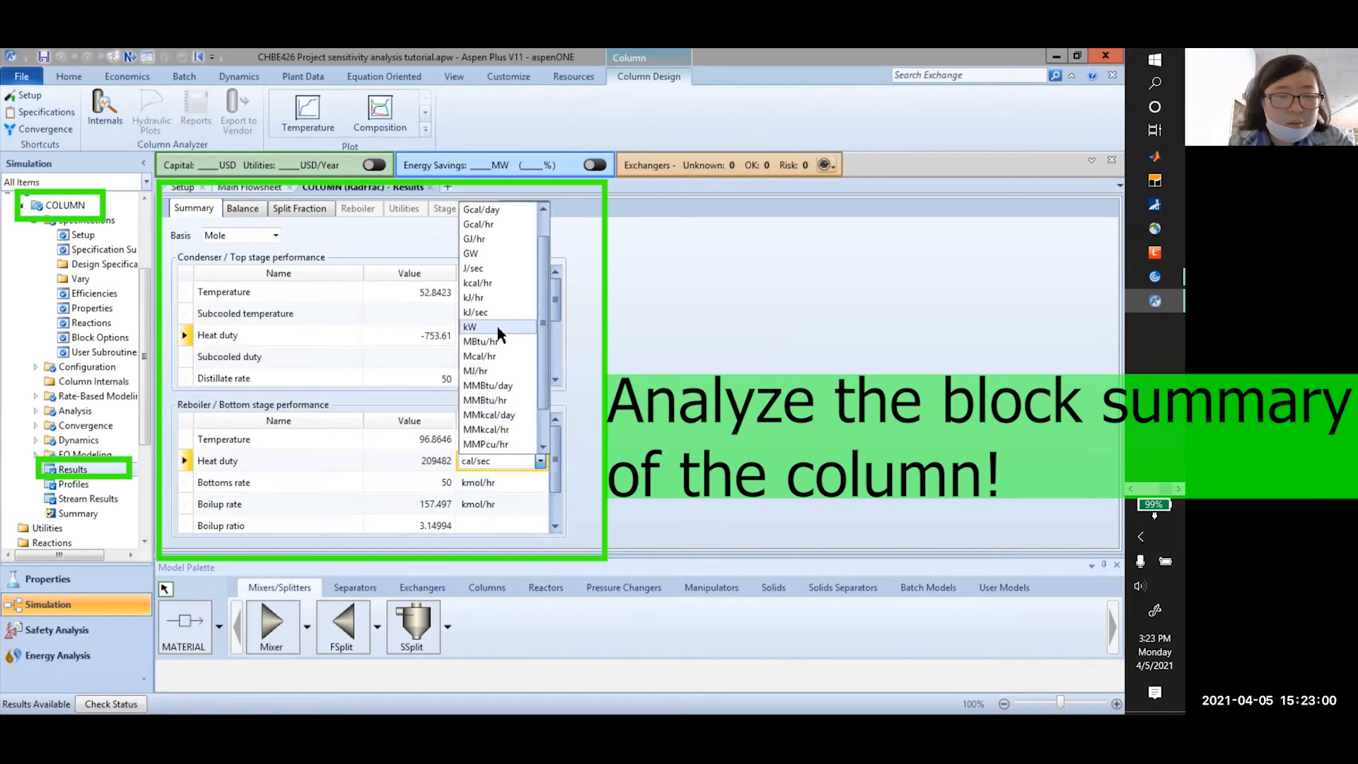
click(495, 341)
click(428, 336)
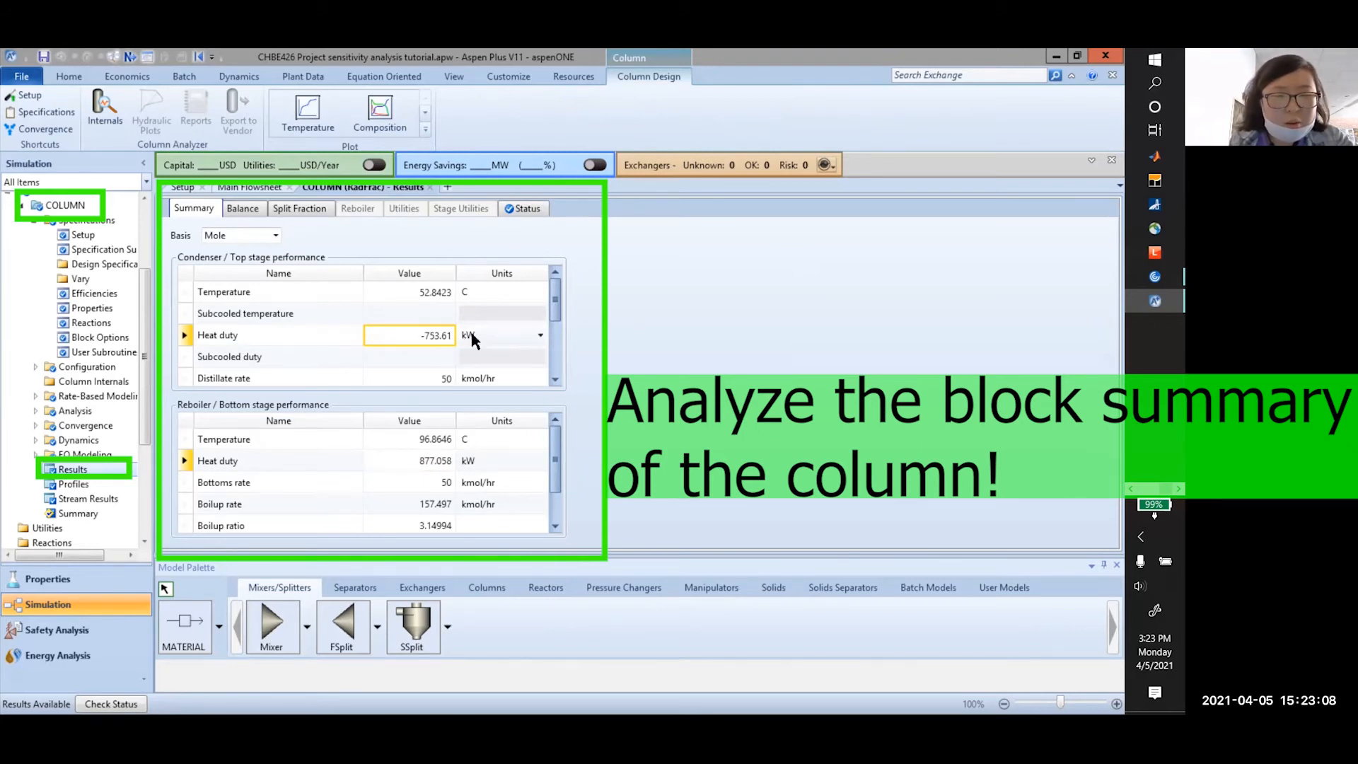
click(437, 466)
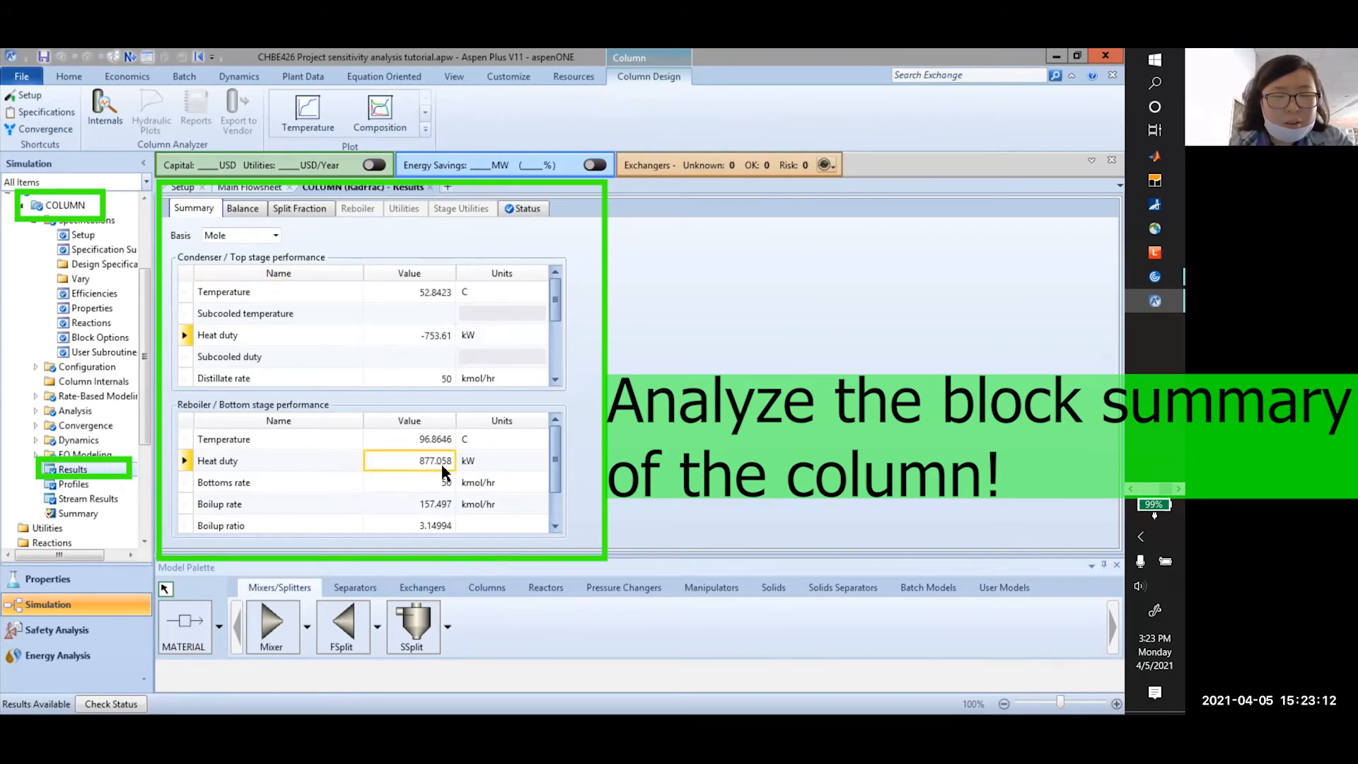
Point out the distillate rate and the reflux rate of 100
scroll(474, 496, down, 1)
scroll(414, 494, up, 1)
scroll(462, 341, down, 3)
scroll(461, 335, up, 3)
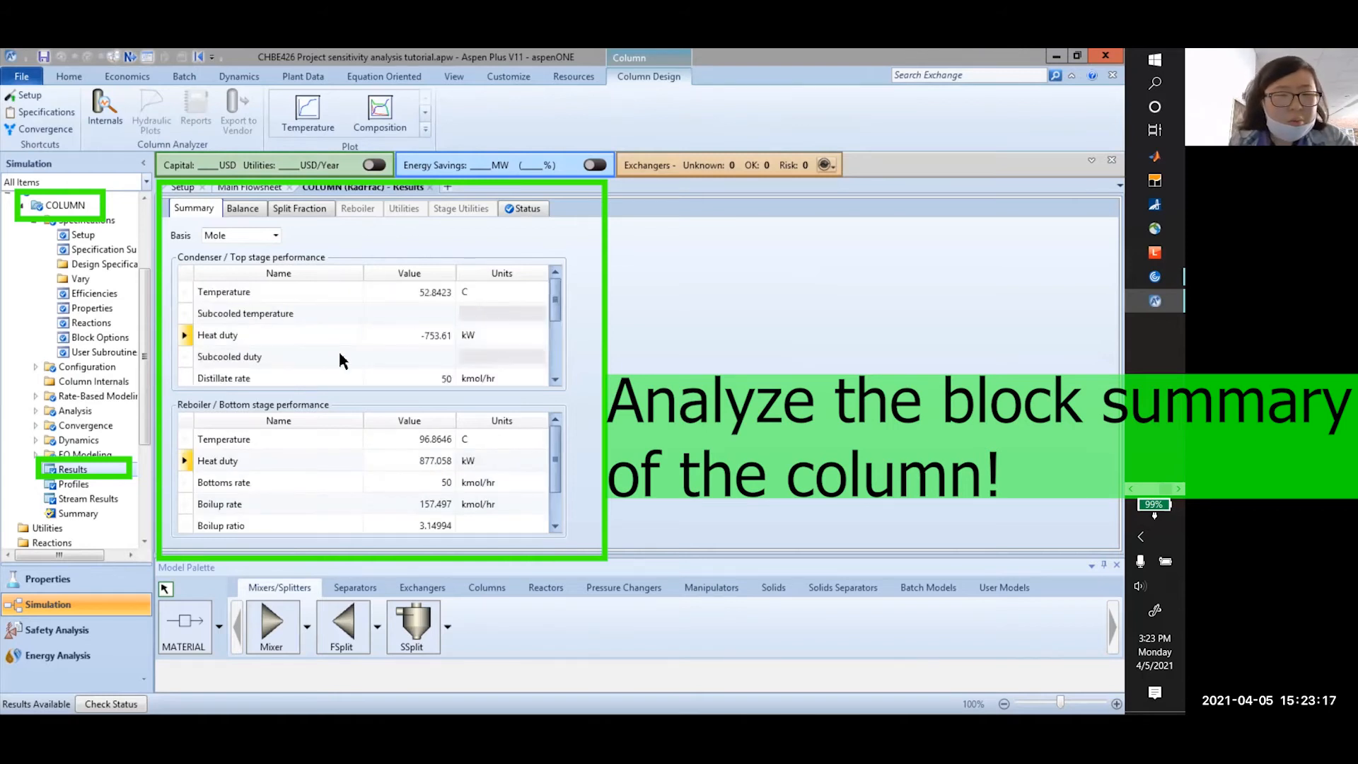
click(494, 379)
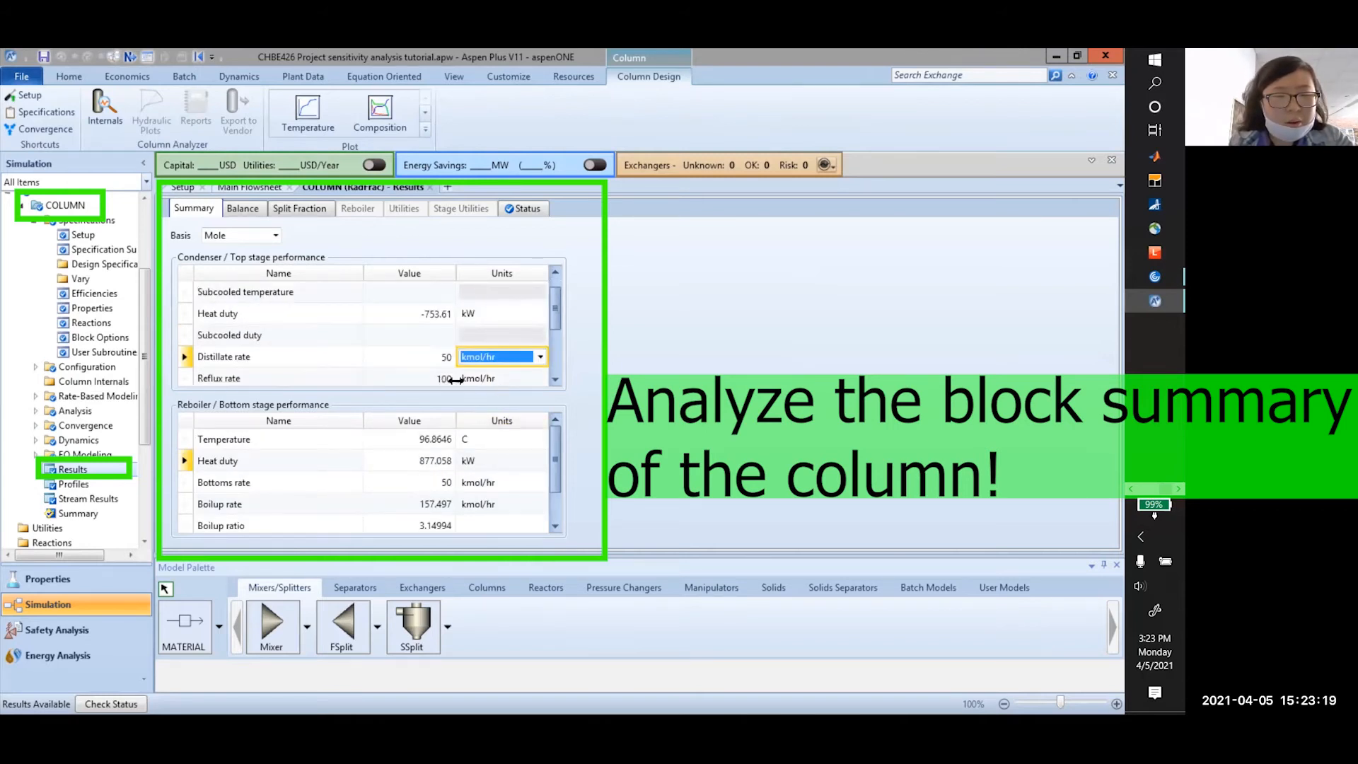
click(424, 375)
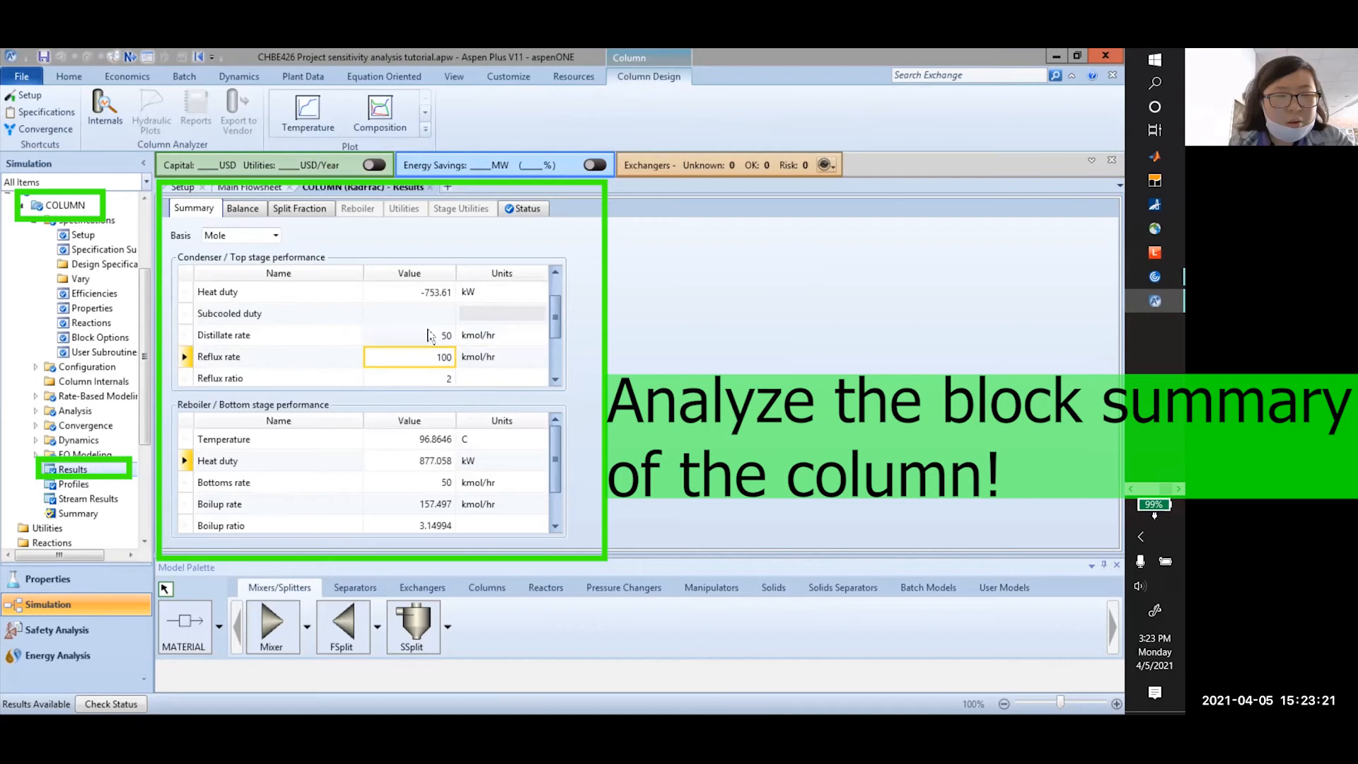
Point out the boilup rate 157.497 kmol/hr, boilup ratio 3.14994 and bottoms rate
scroll(396, 499, down, 2)
click(425, 463)
click(431, 487)
click(416, 461)
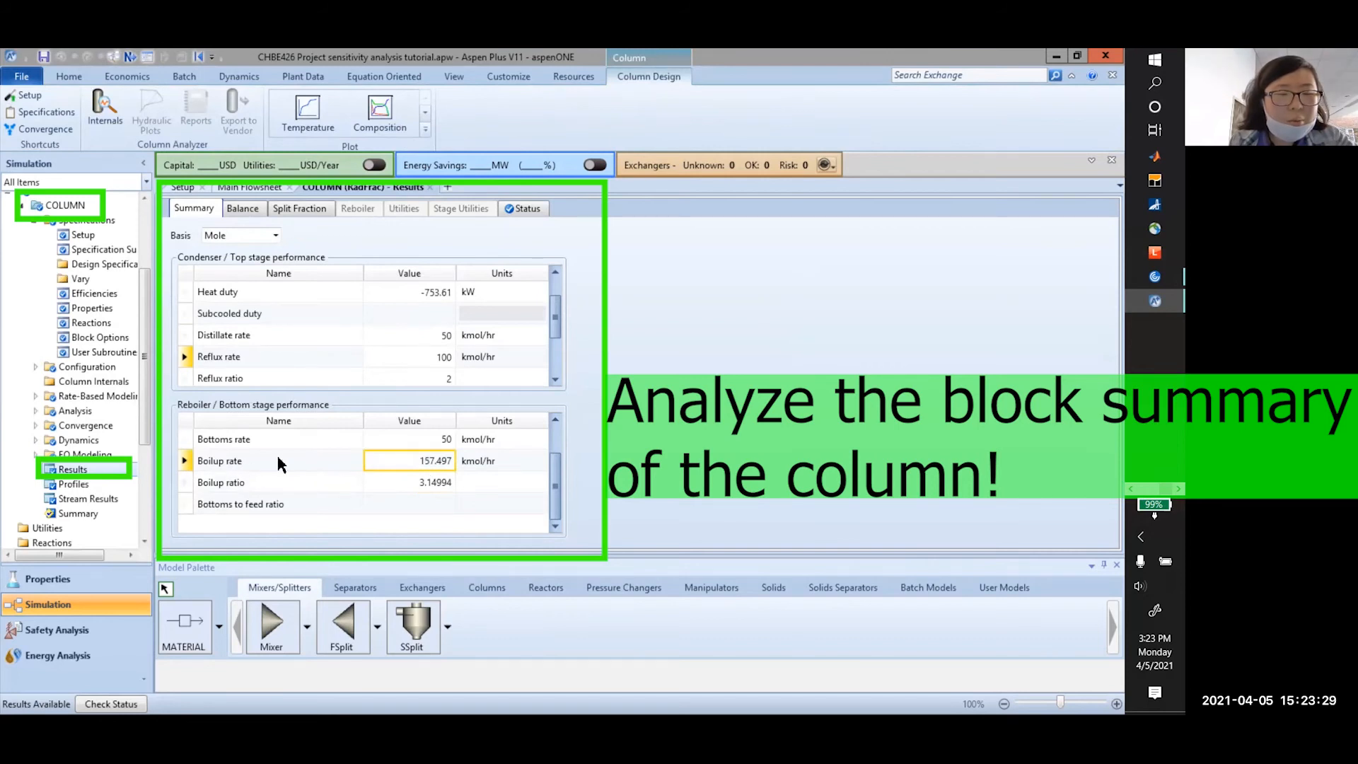
scroll(278, 461, up, 2)
click(422, 481)
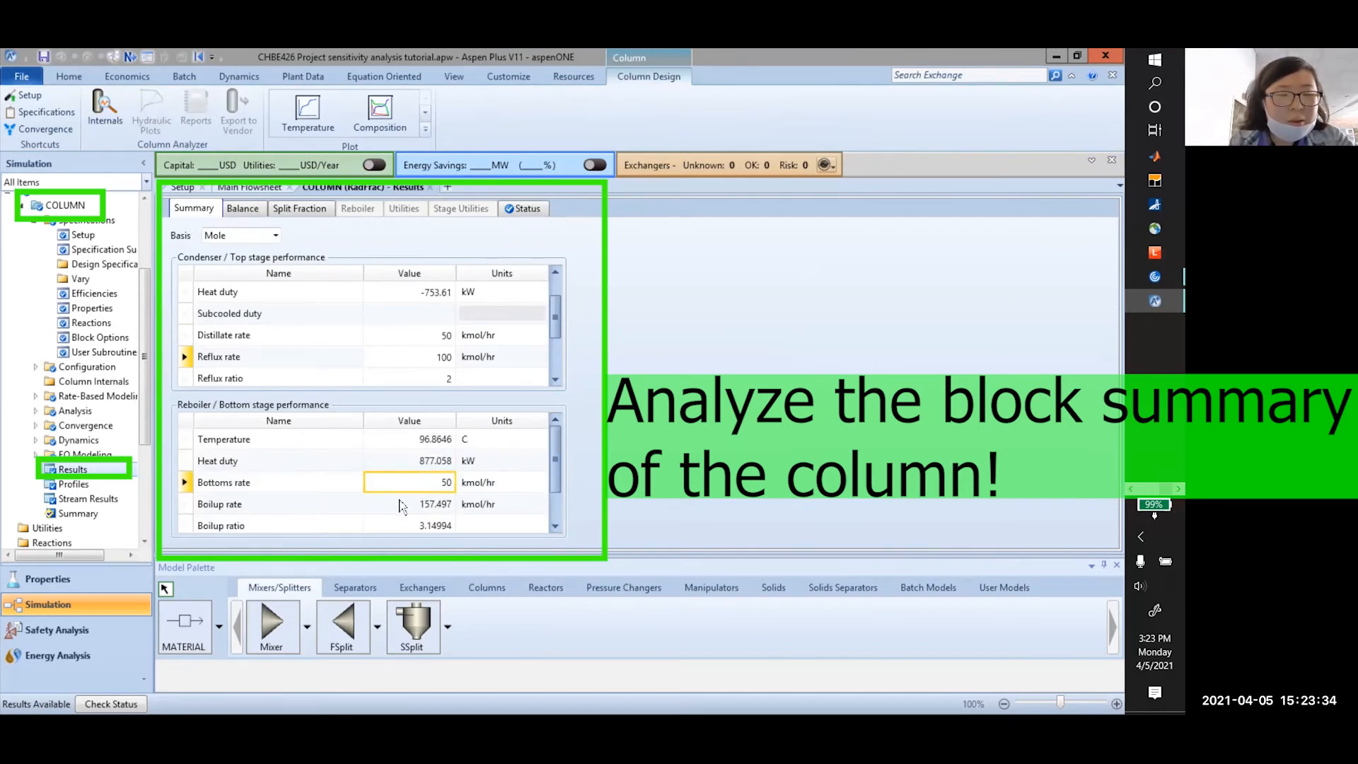
click(407, 524)
scroll(350, 367, down, 2)
scroll(347, 369, up, 3)
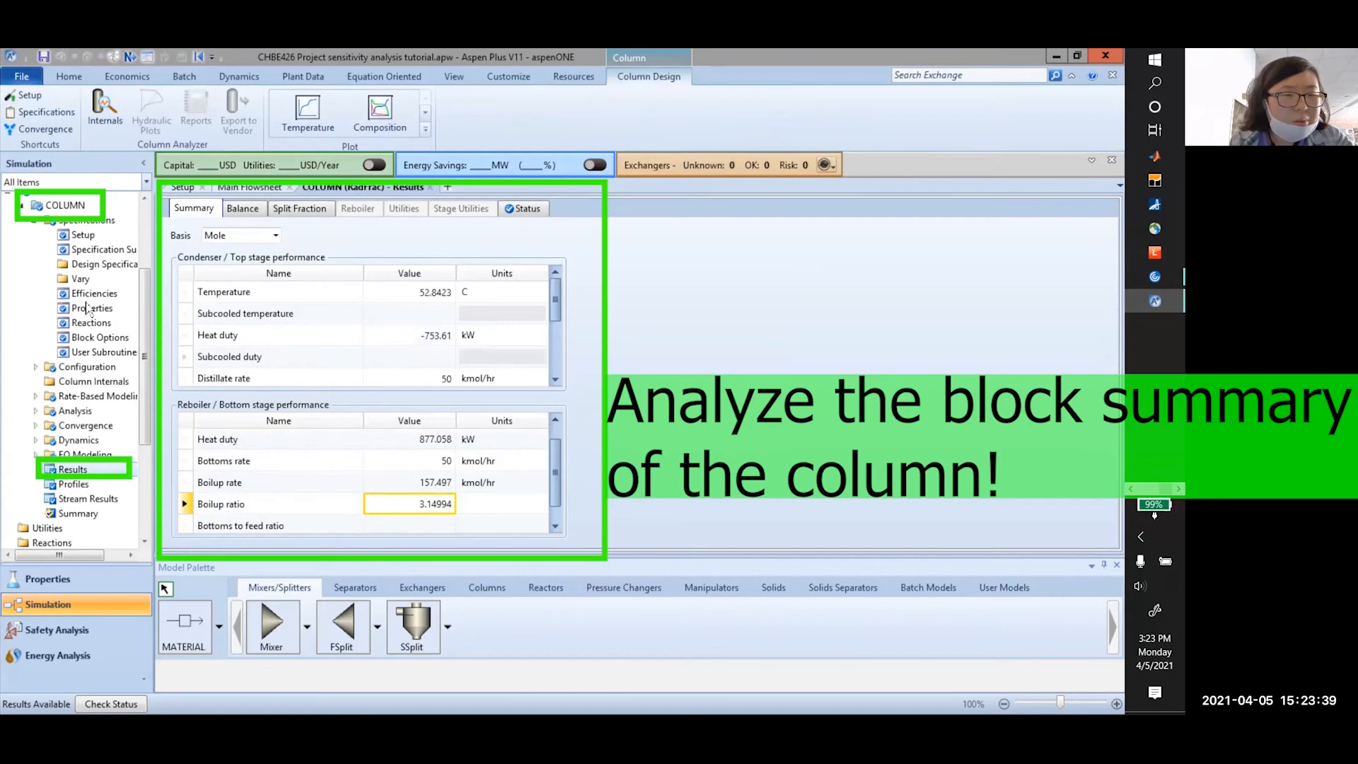
scroll(89, 307, up, 3)
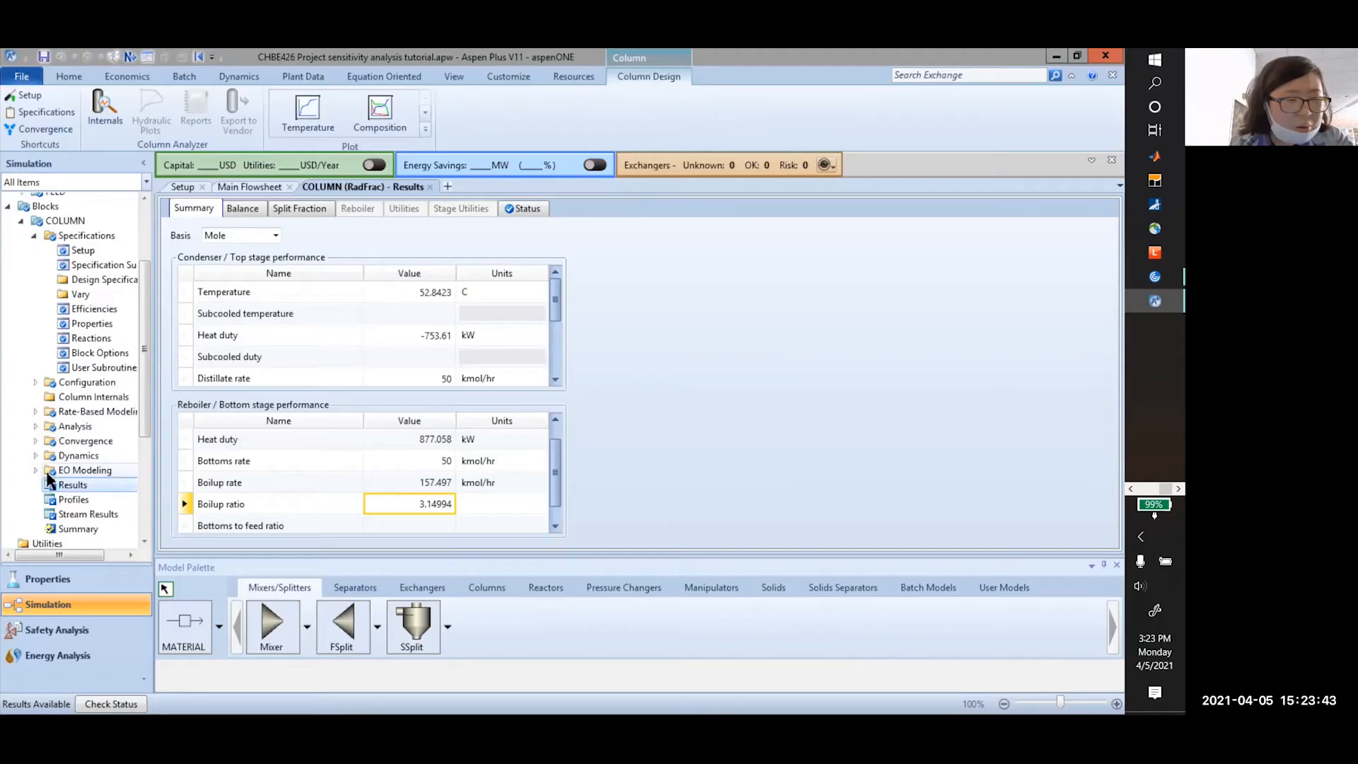
Browse Model Analysis Tools and start a new sensitivity analysis, proposed as S-2
scroll(71, 354, down, 3)
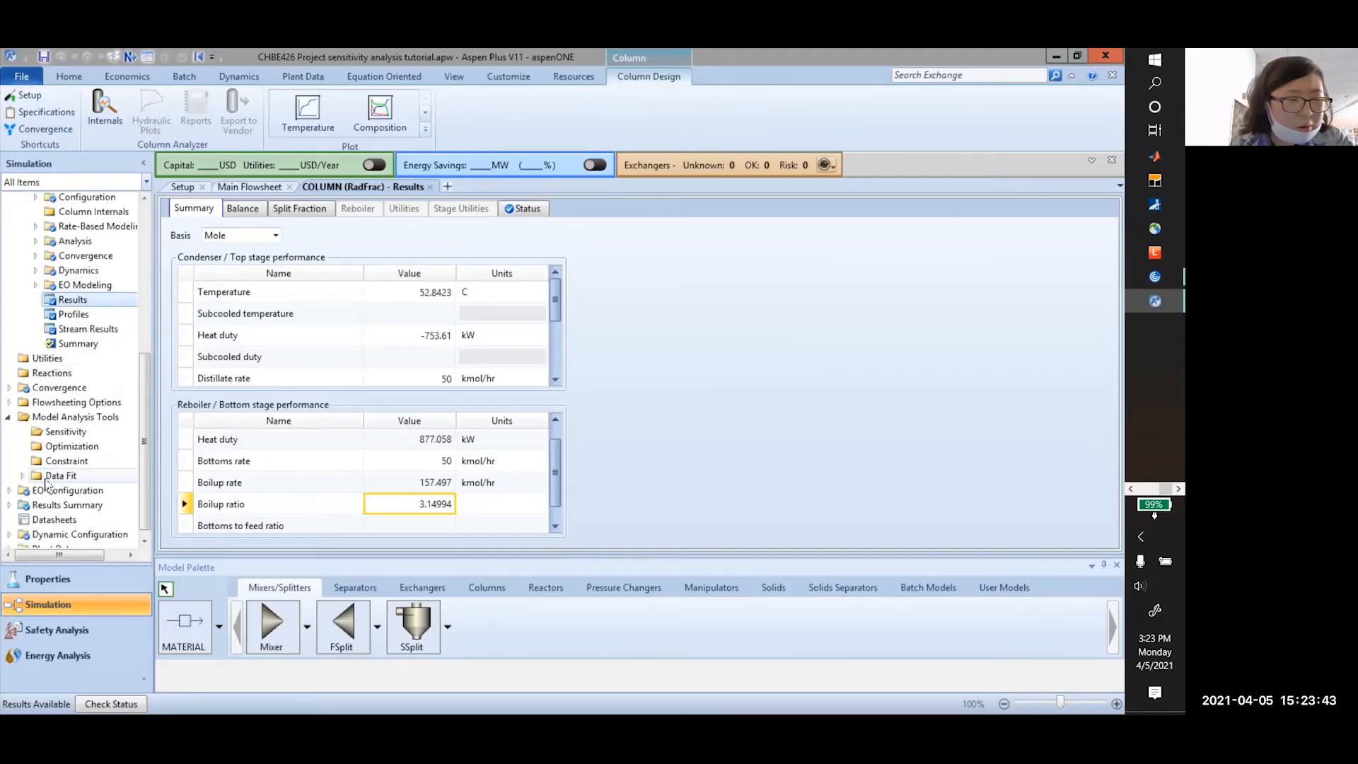
click(10, 491)
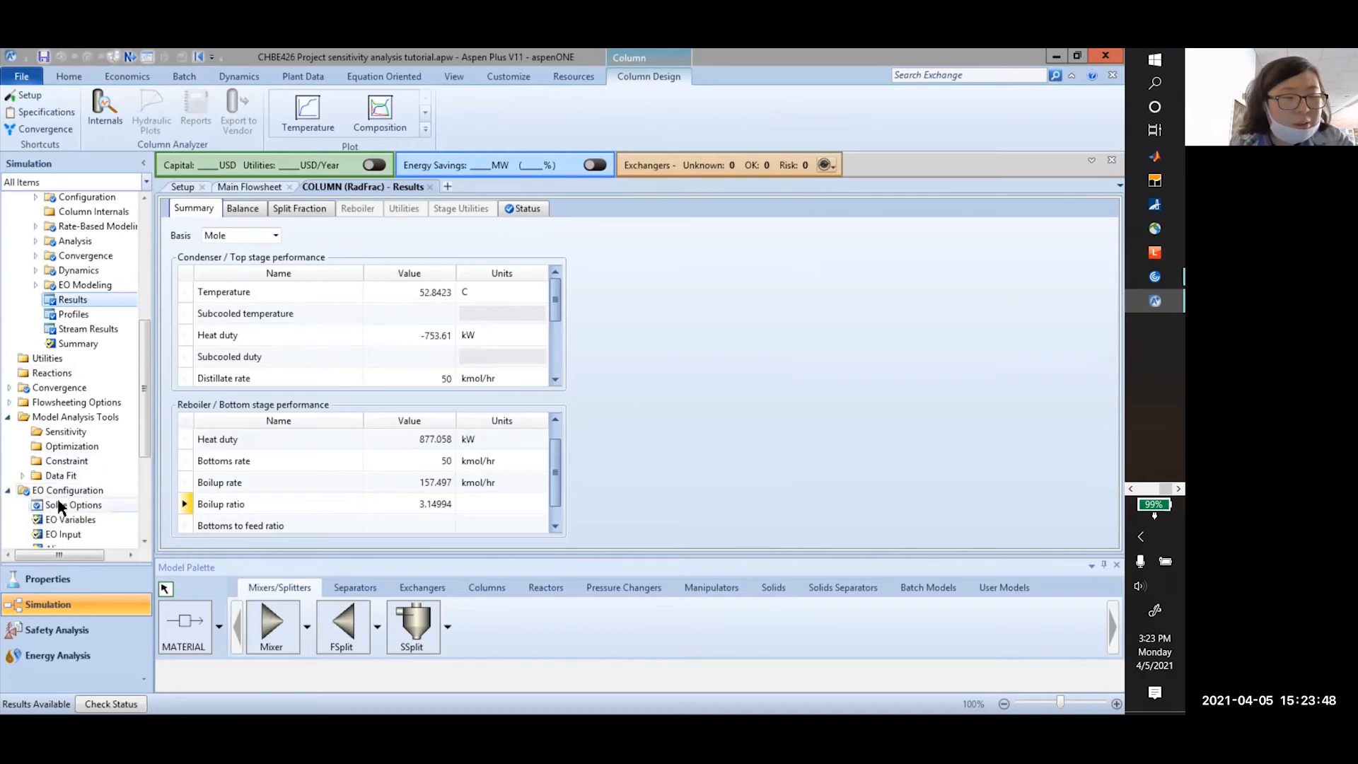
scroll(50, 467, down, 2)
click(51, 419)
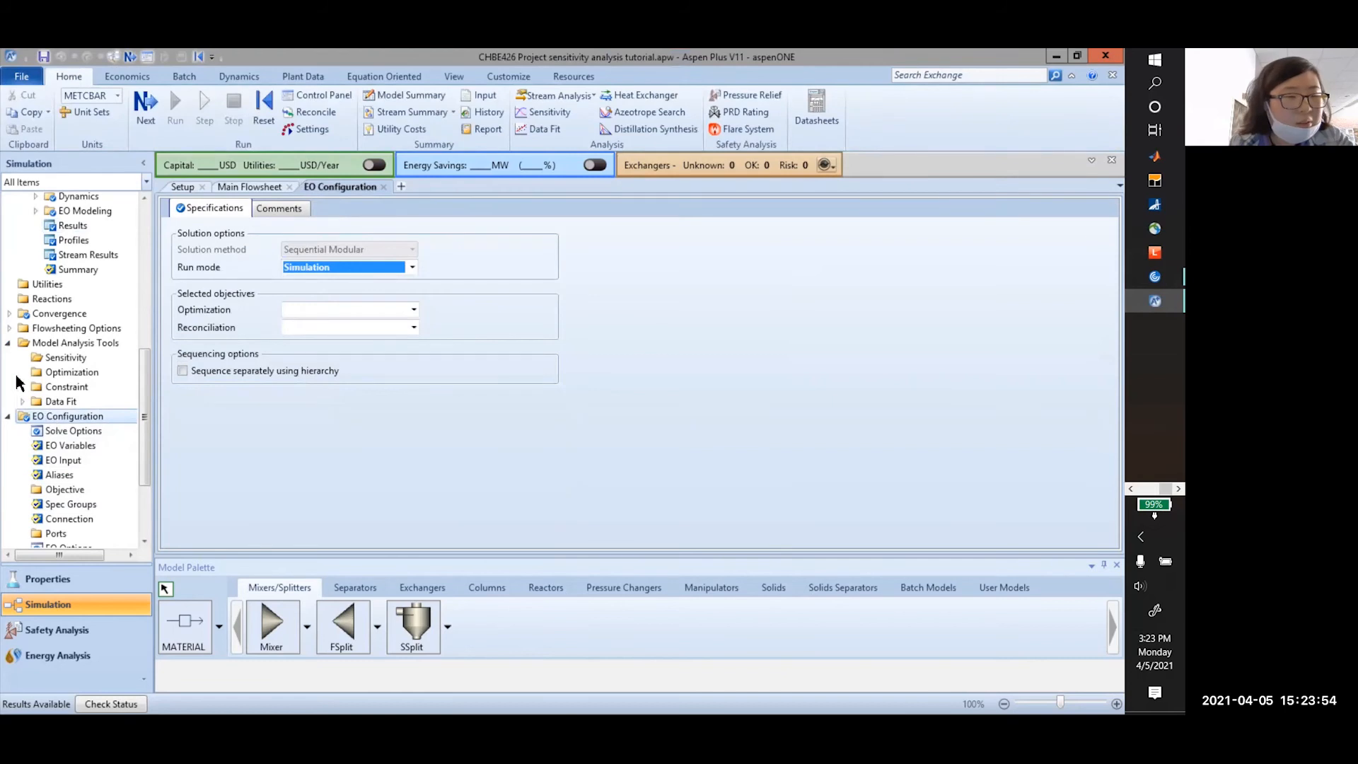
click(7, 416)
click(79, 438)
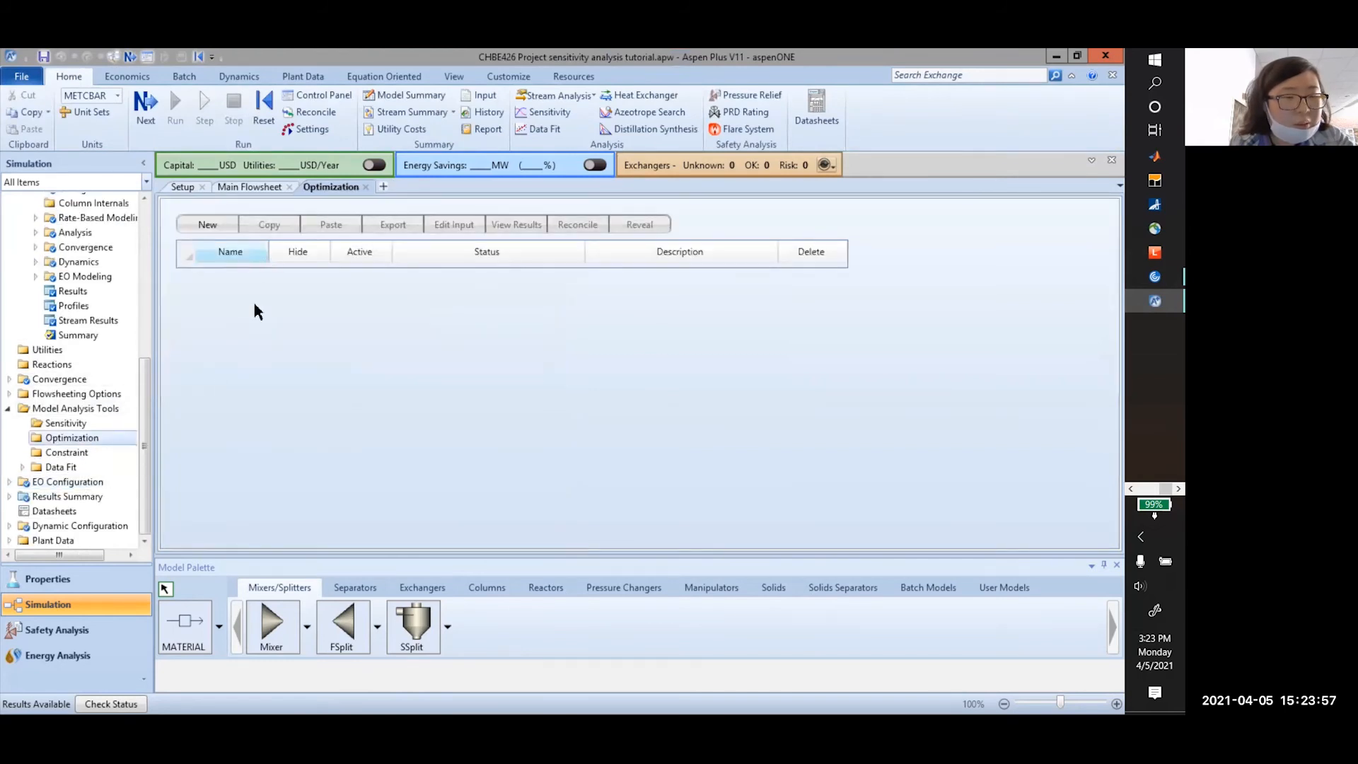
click(47, 423)
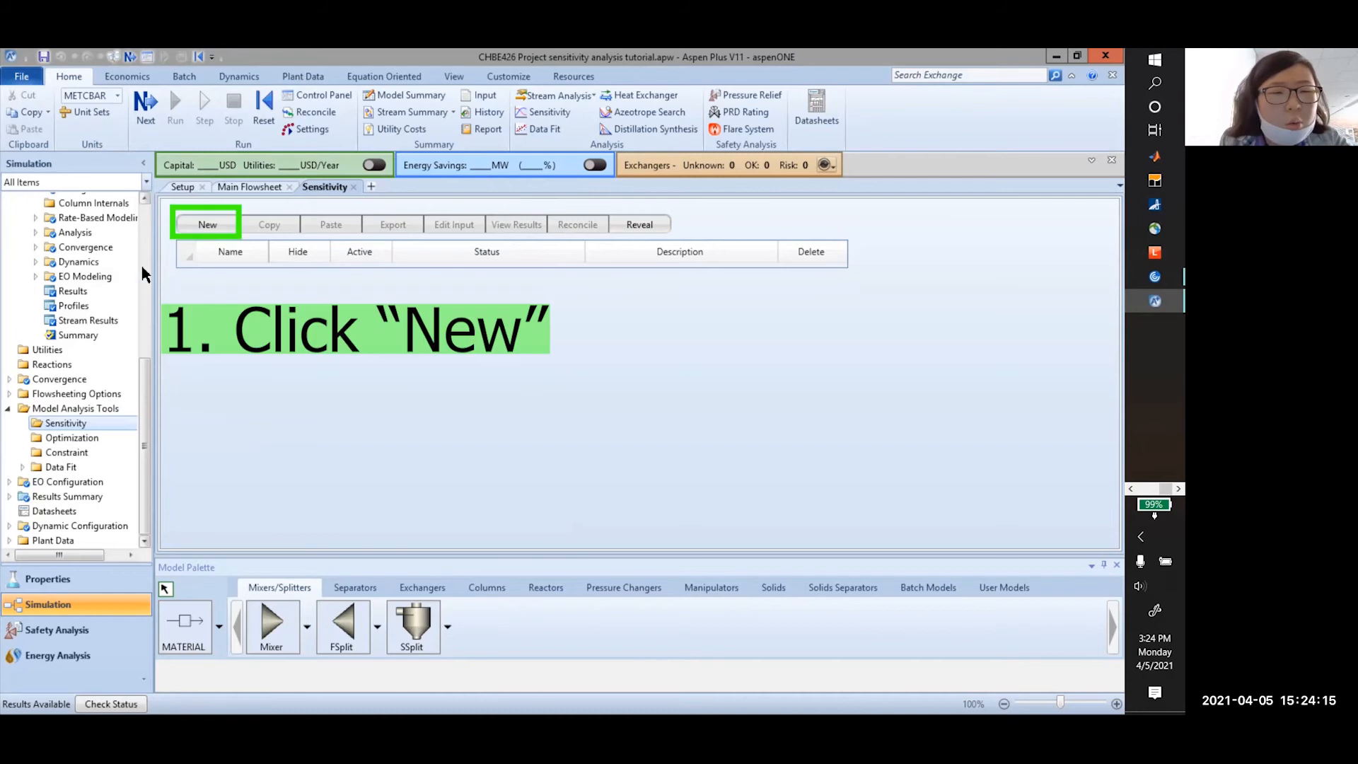
click(225, 224)
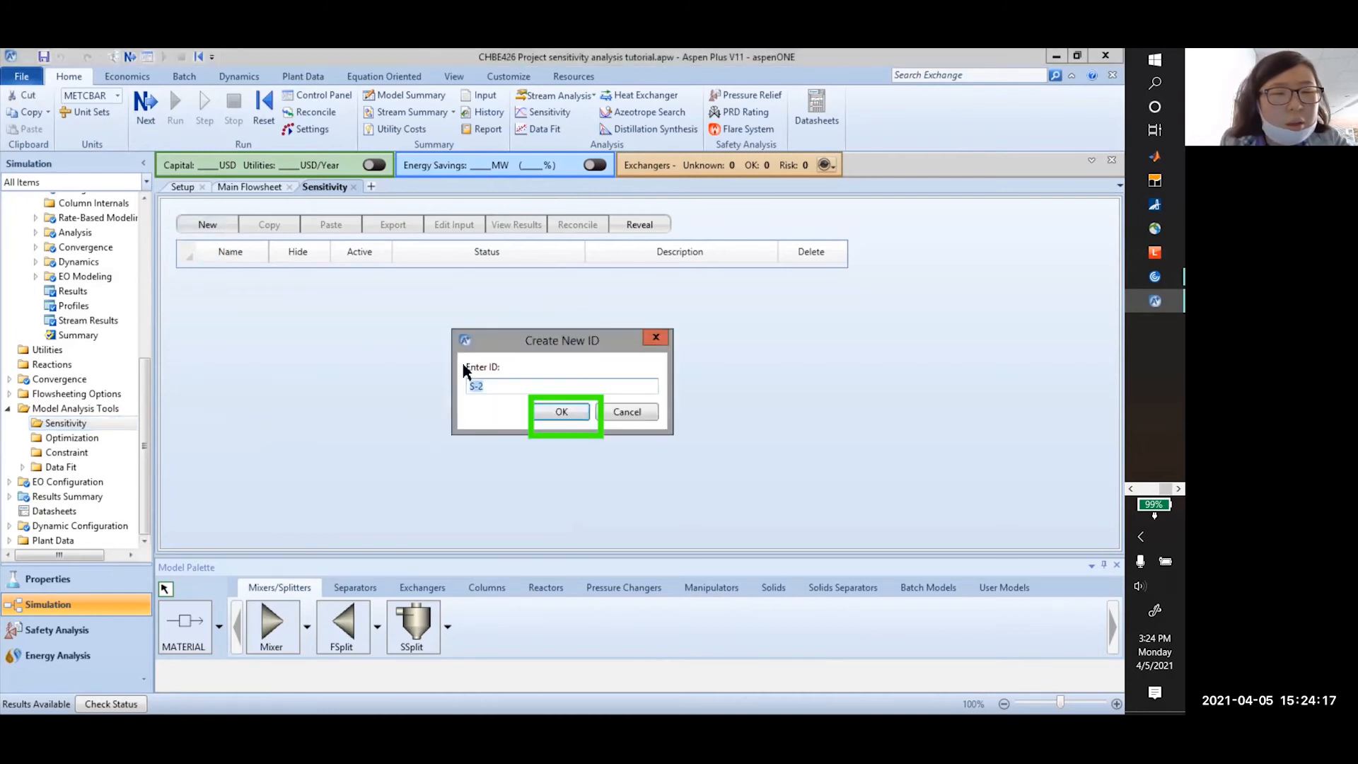
Create sensitivity study S-2 and open its input form
click(579, 417)
click(454, 225)
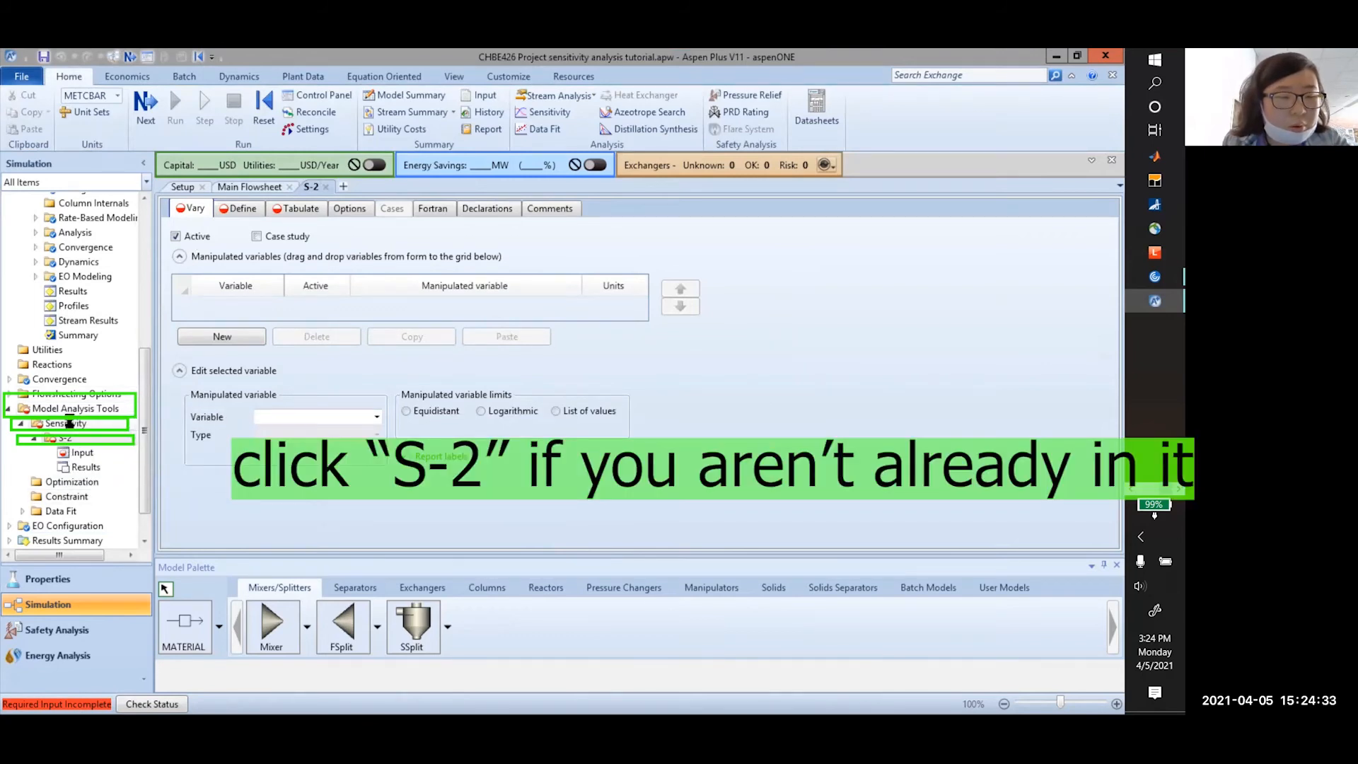
click(68, 423)
click(65, 438)
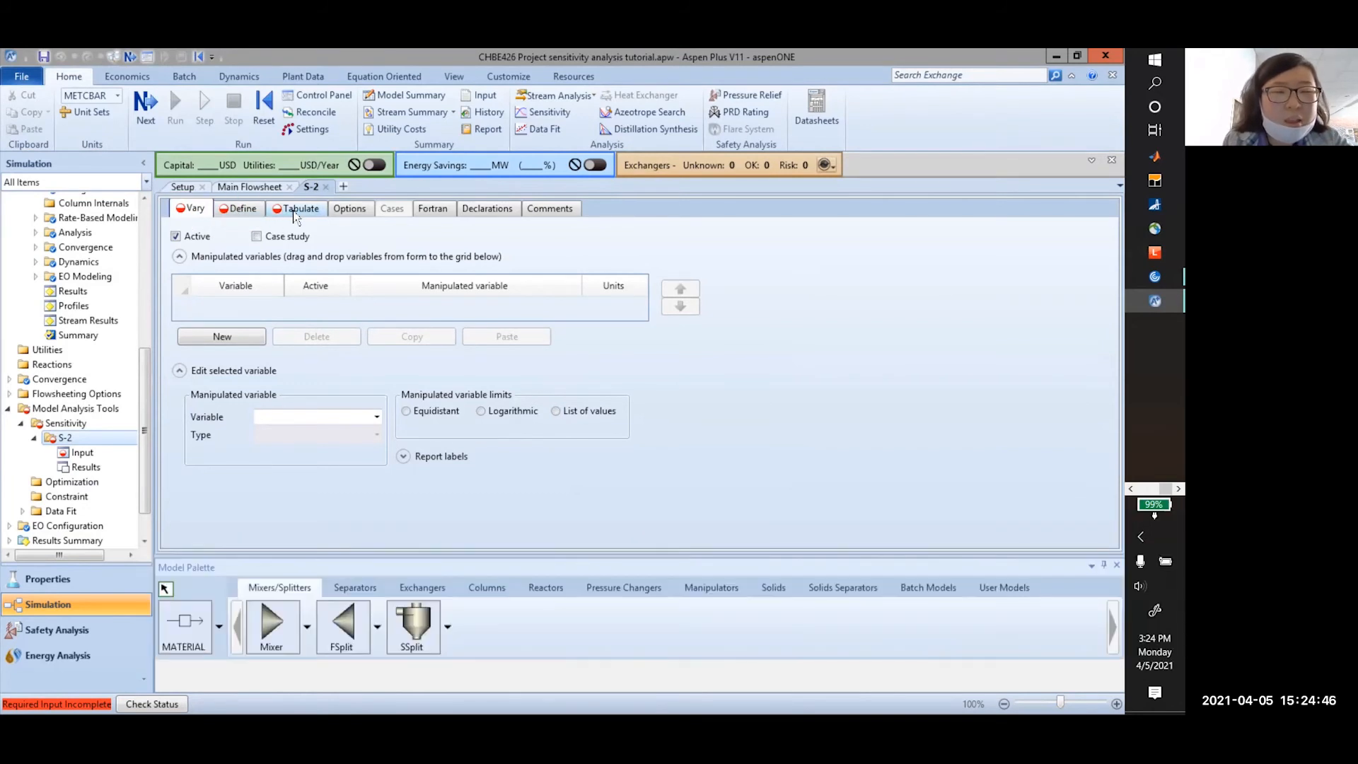
Add manipulated variable 1 on the Vary tab and browse its variable types
click(241, 338)
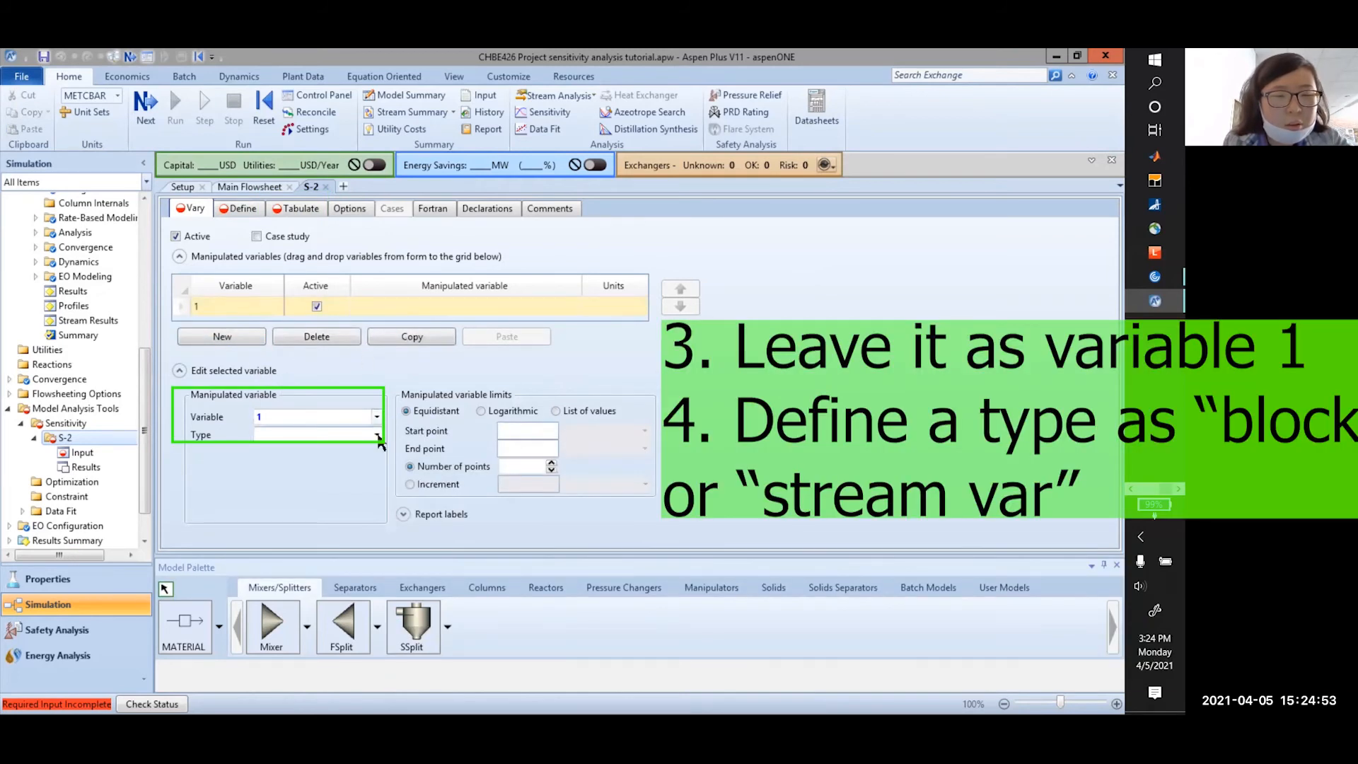
click(376, 417)
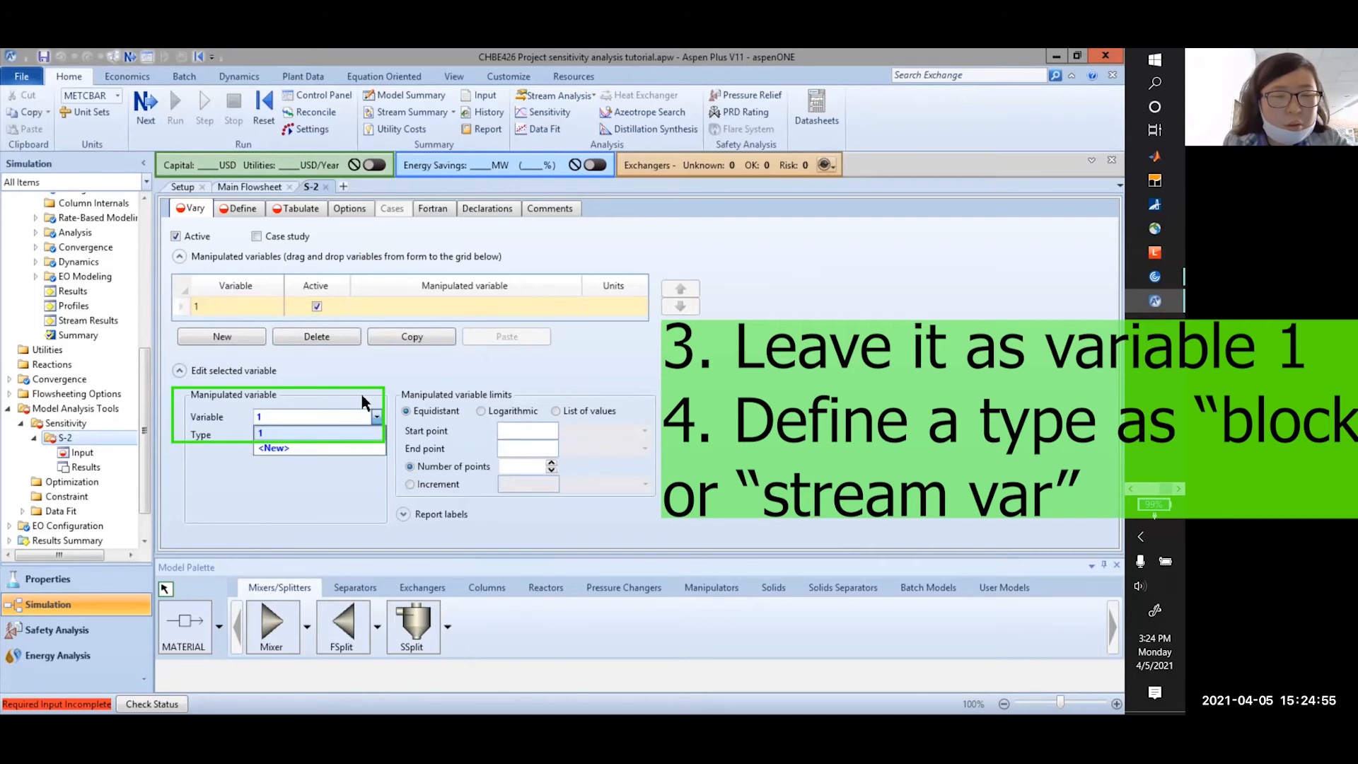
click(366, 412)
click(377, 435)
scroll(327, 555, up, 3)
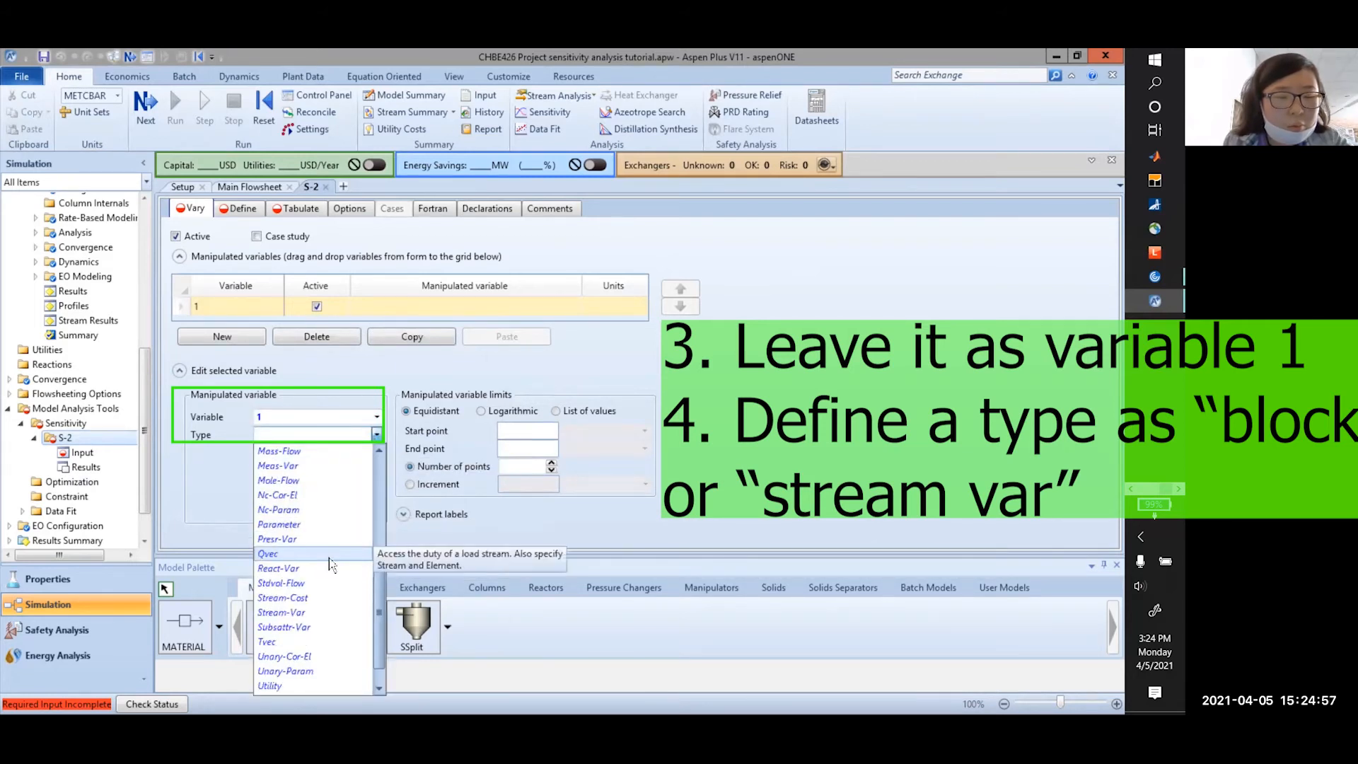
scroll(333, 575, down, 6)
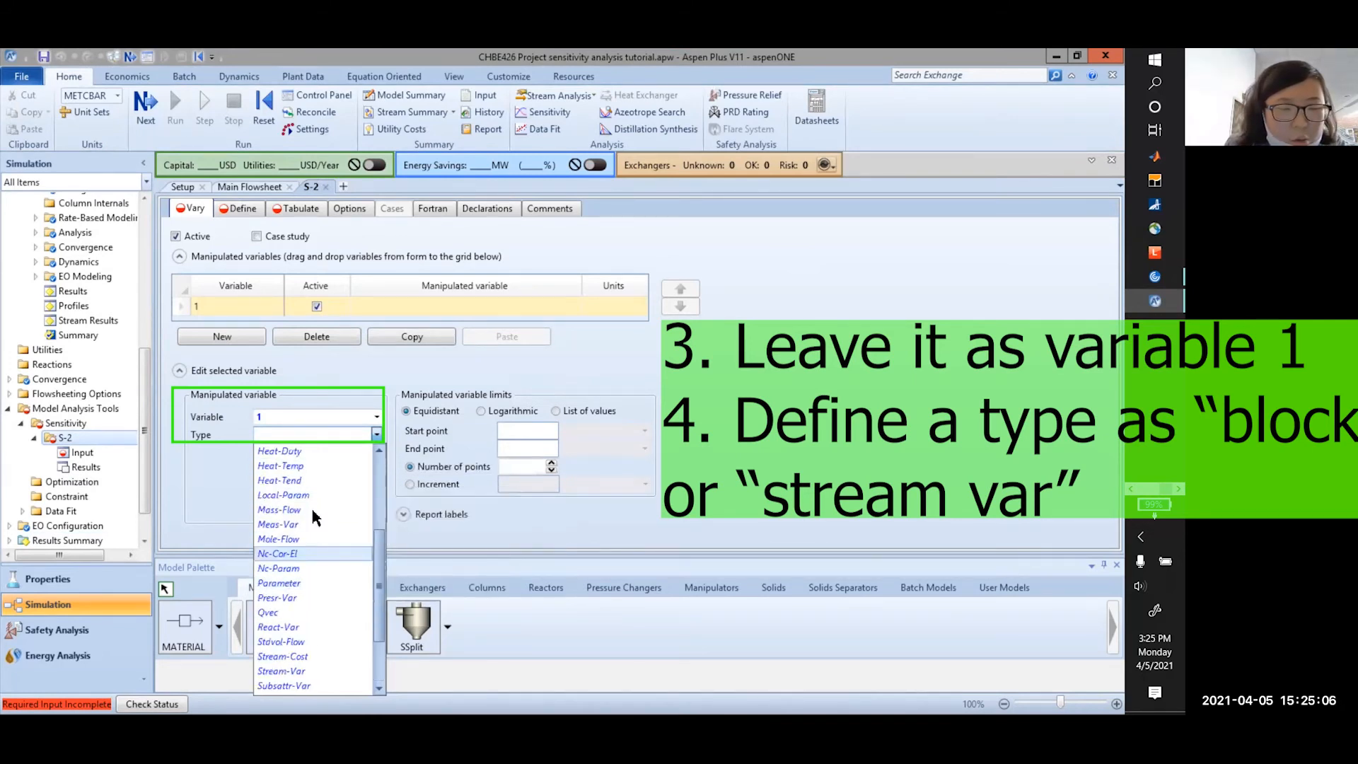
Check the project assignment PDF for which variable to manipulate
key(alt+Tab)
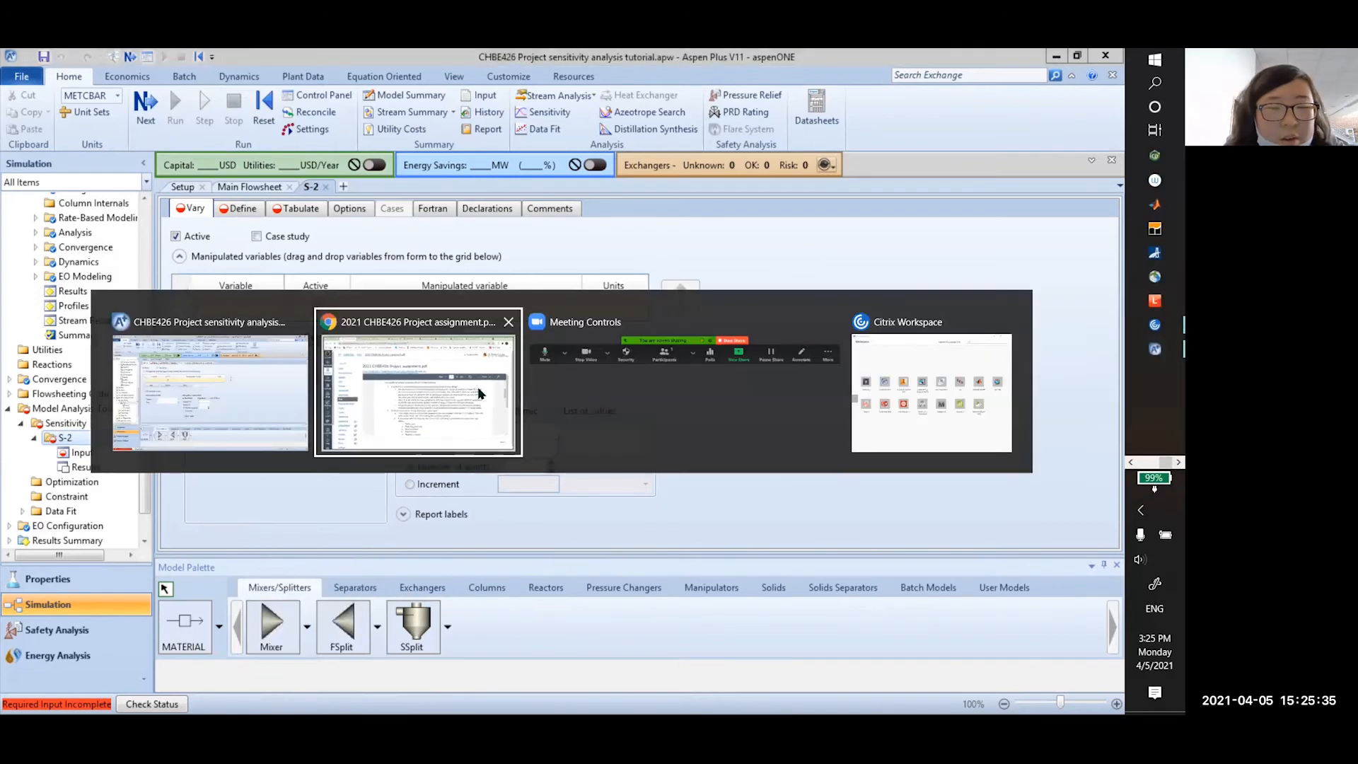
click(443, 453)
scroll(562, 475, down, 5)
scroll(562, 475, up, 1)
drag(487, 503, 595, 508)
key(alt+Tab)
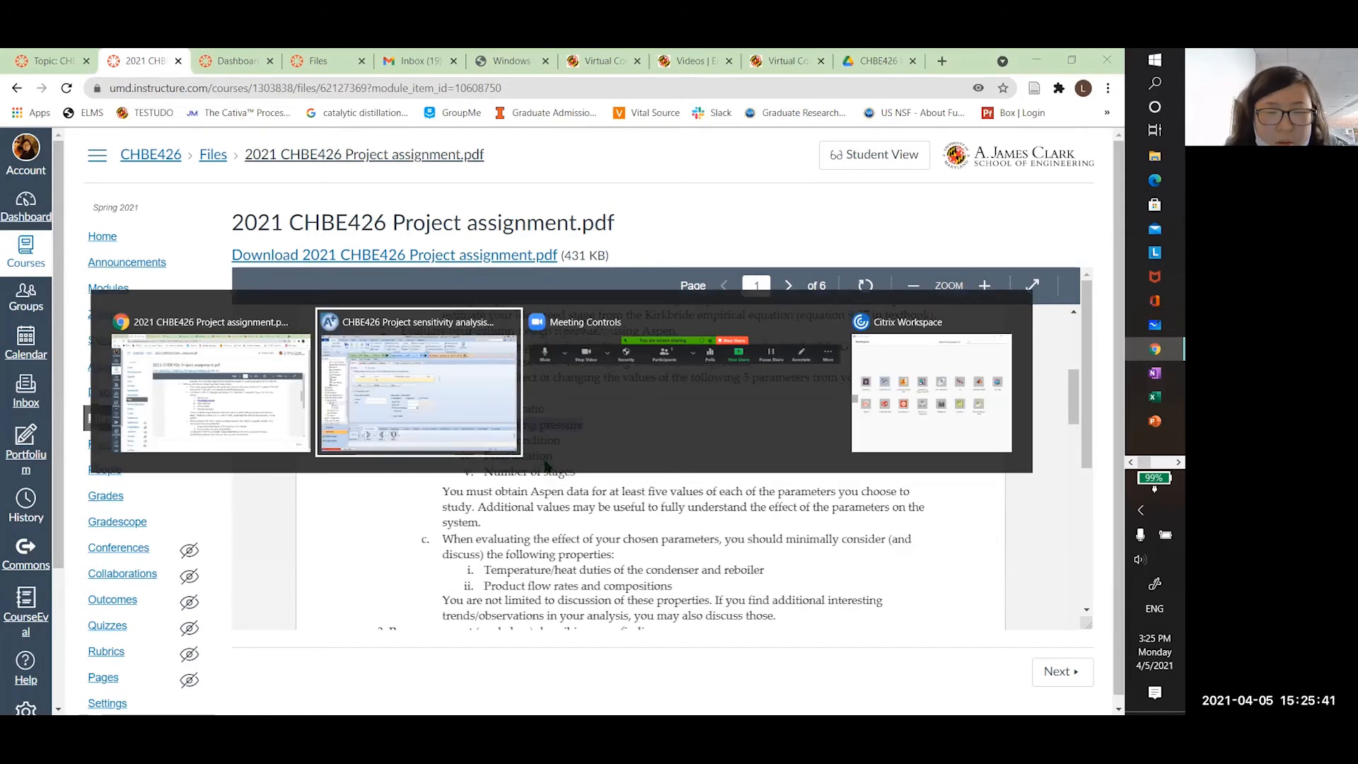
click(414, 404)
Set manipulated variable 1 to type Block-Var on the COLUMN block
click(373, 435)
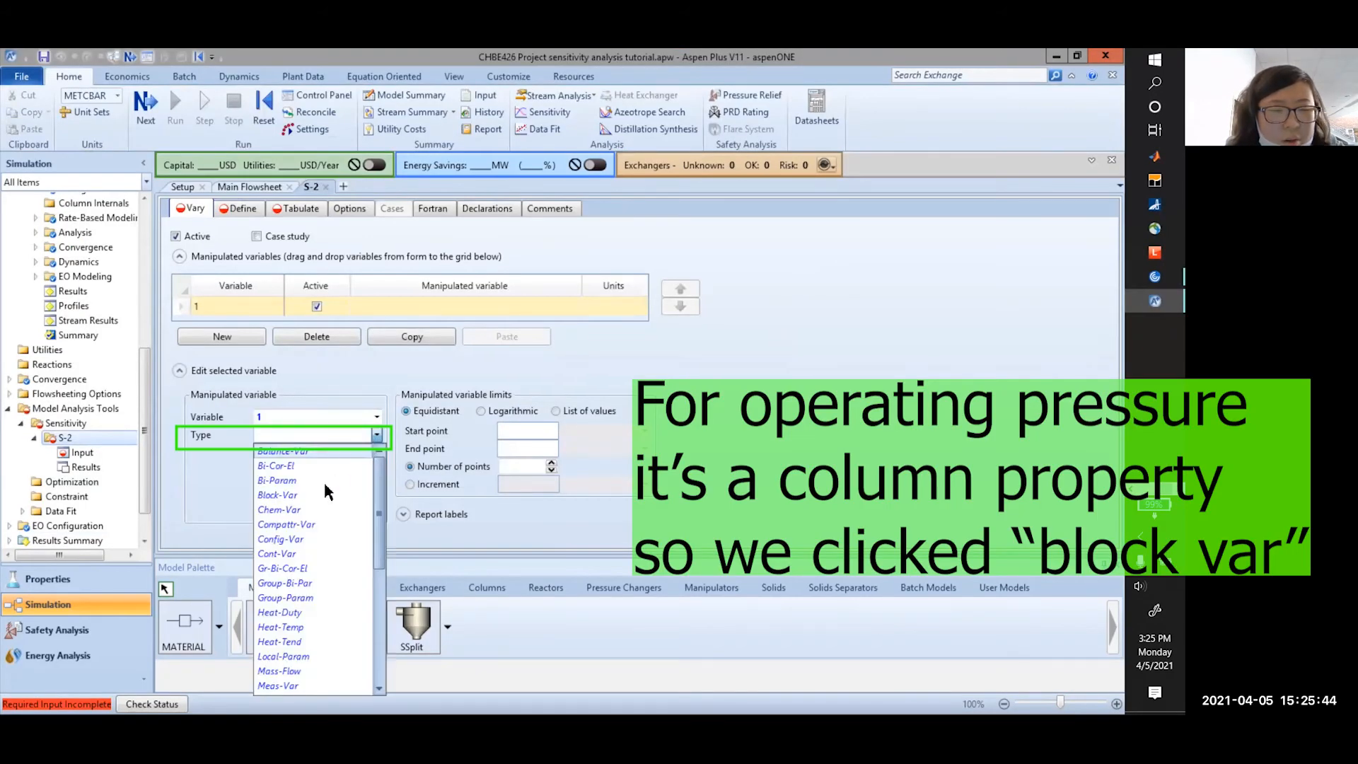
click(324, 483)
click(311, 452)
click(312, 464)
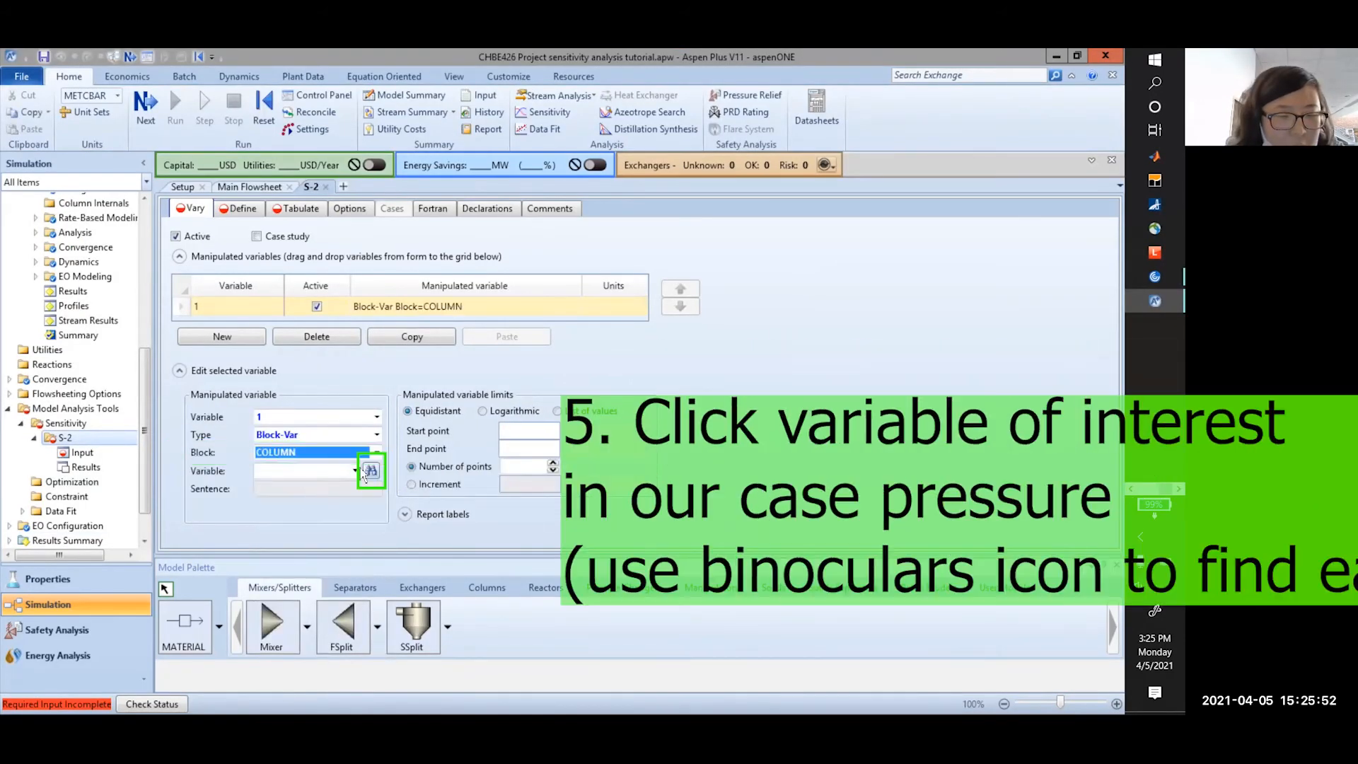
click(356, 471)
scroll(333, 398, down, 1)
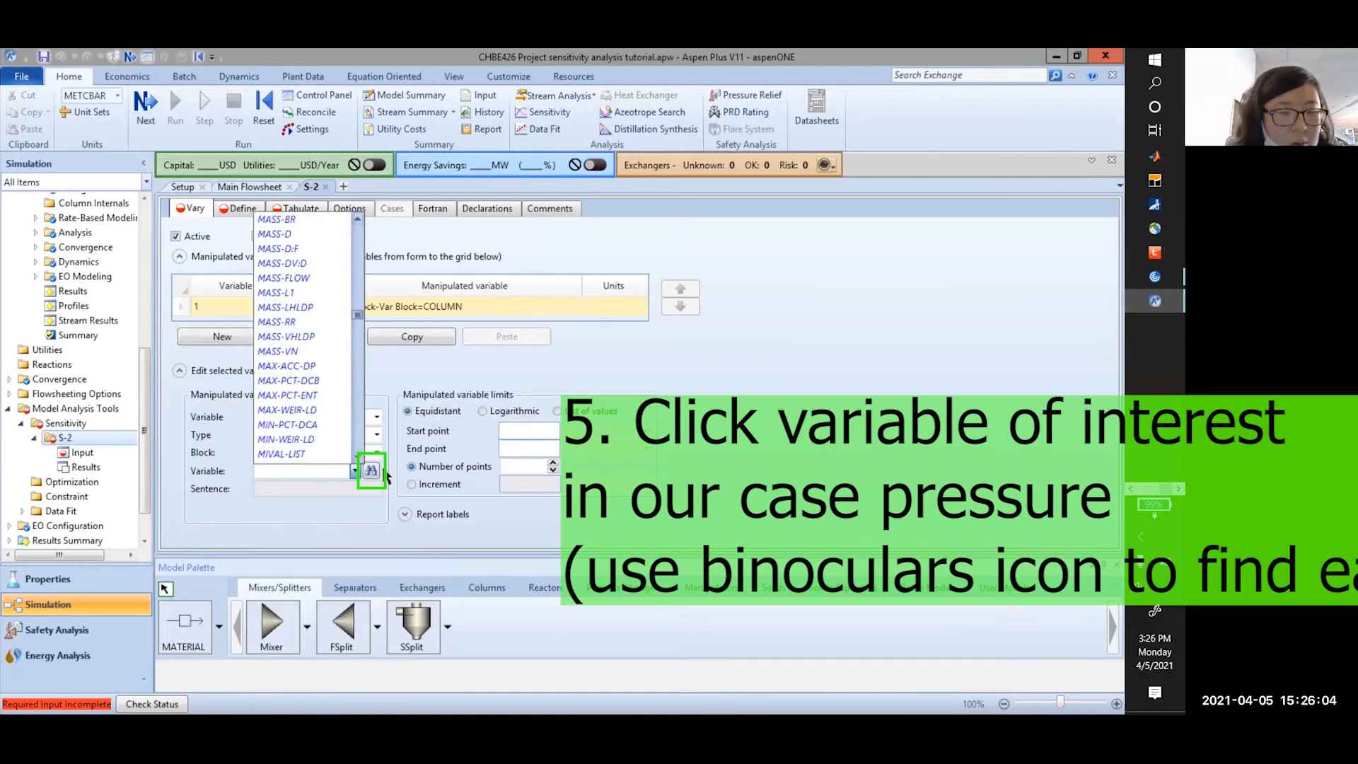
Search the COLUMN variables for 'pressure' and select STAGE-PRES
click(376, 473)
click(372, 470)
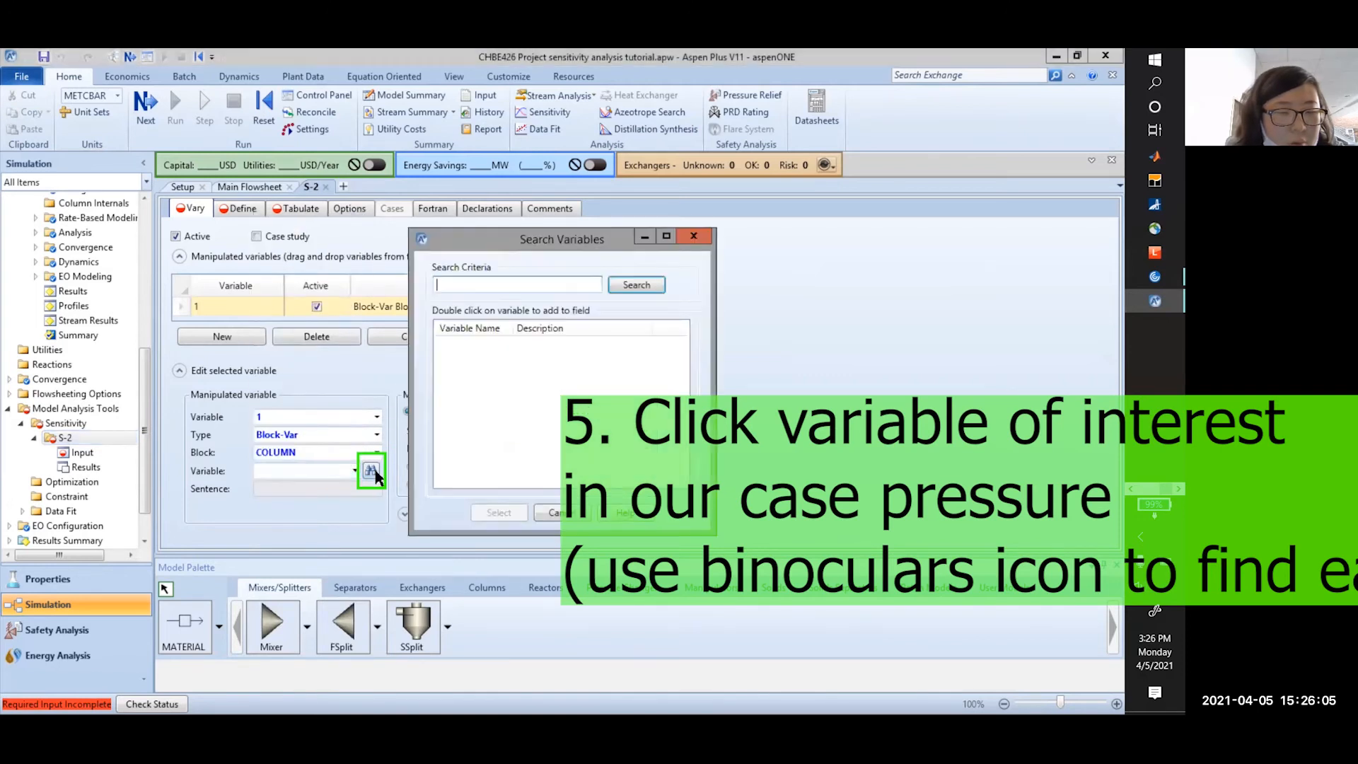
text(pressure)
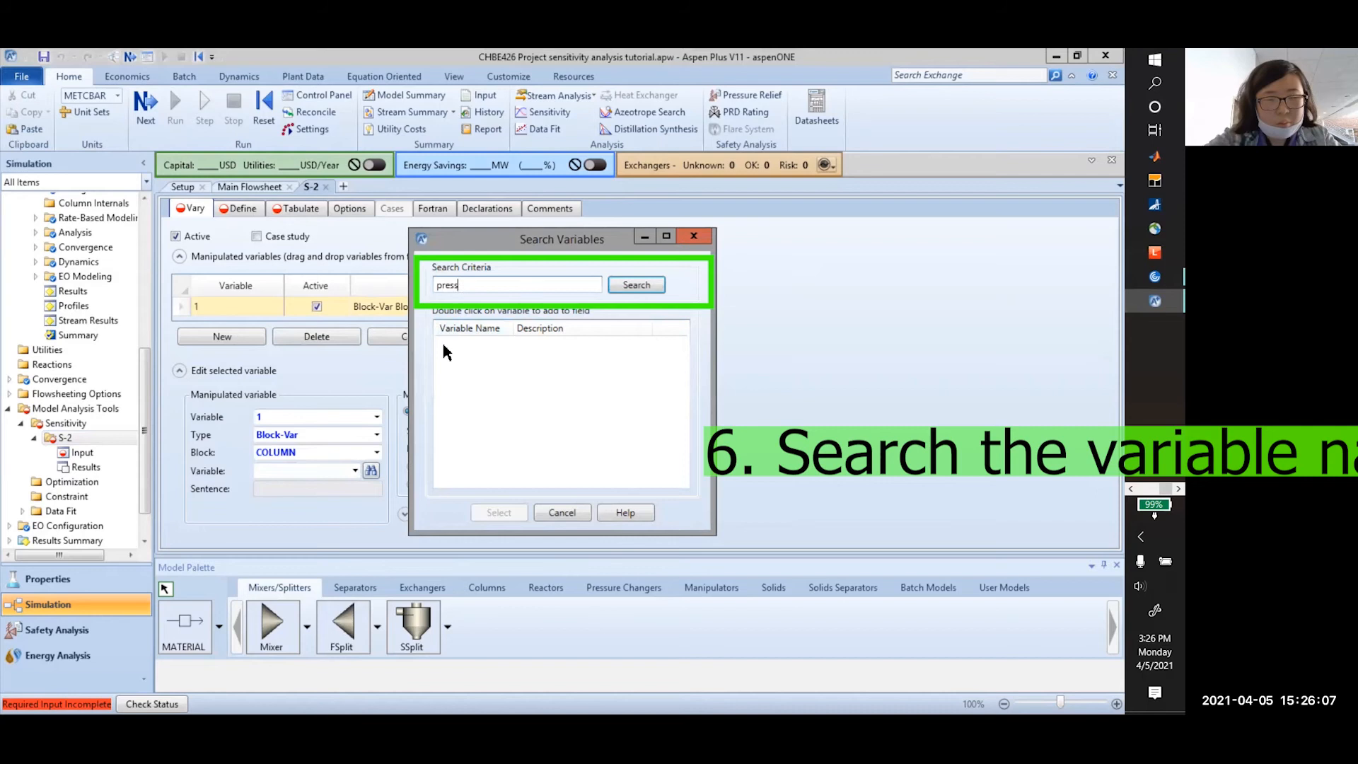
click(634, 290)
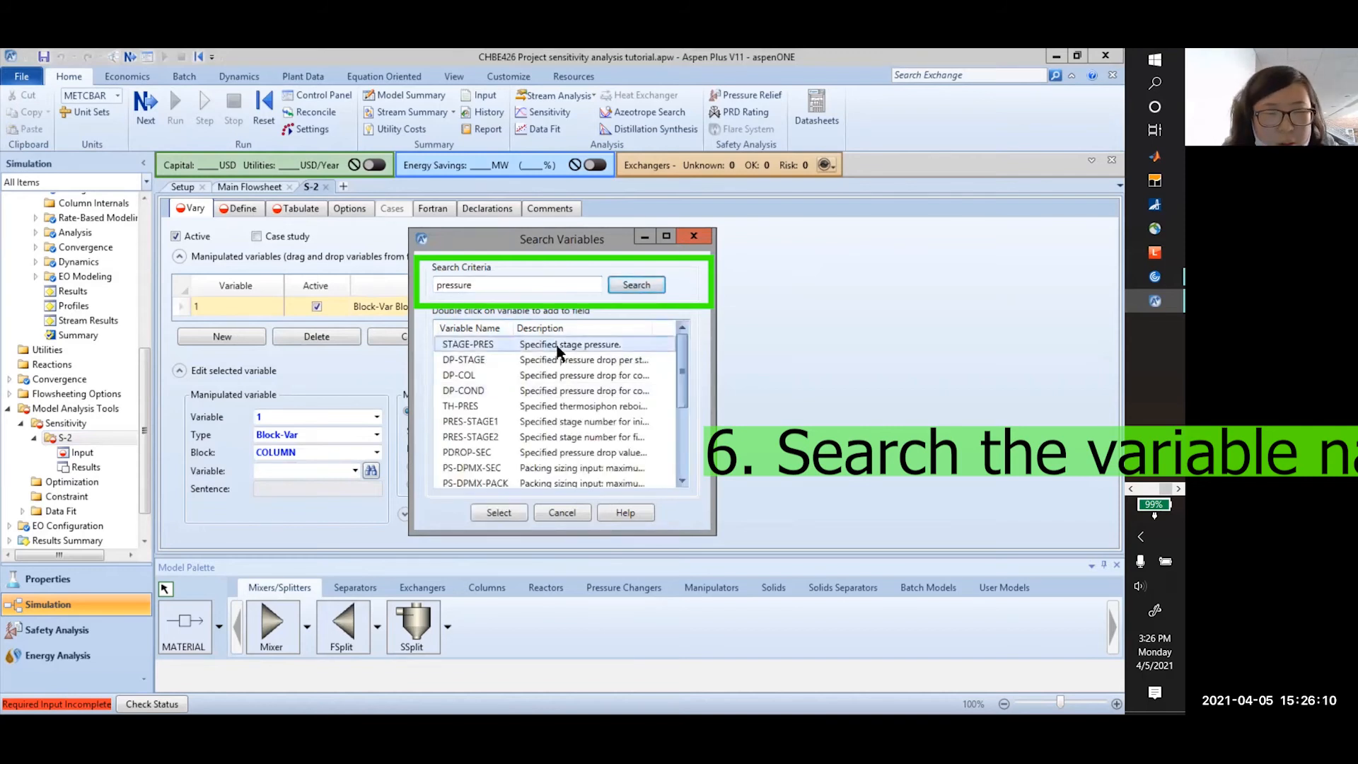
click(499, 514)
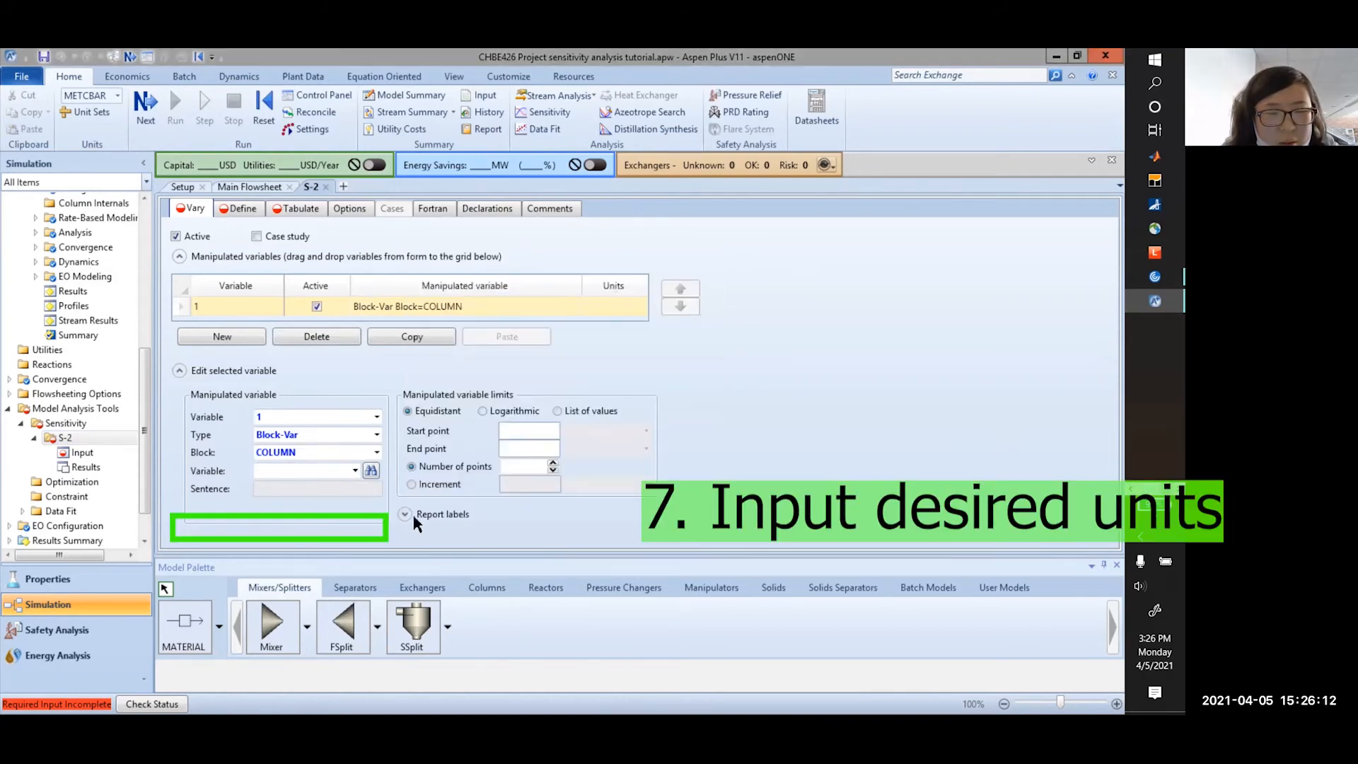
click(311, 508)
Vary STAGE-PRES from 1 to 10 atm in 0.5 atm increments
click(375, 525)
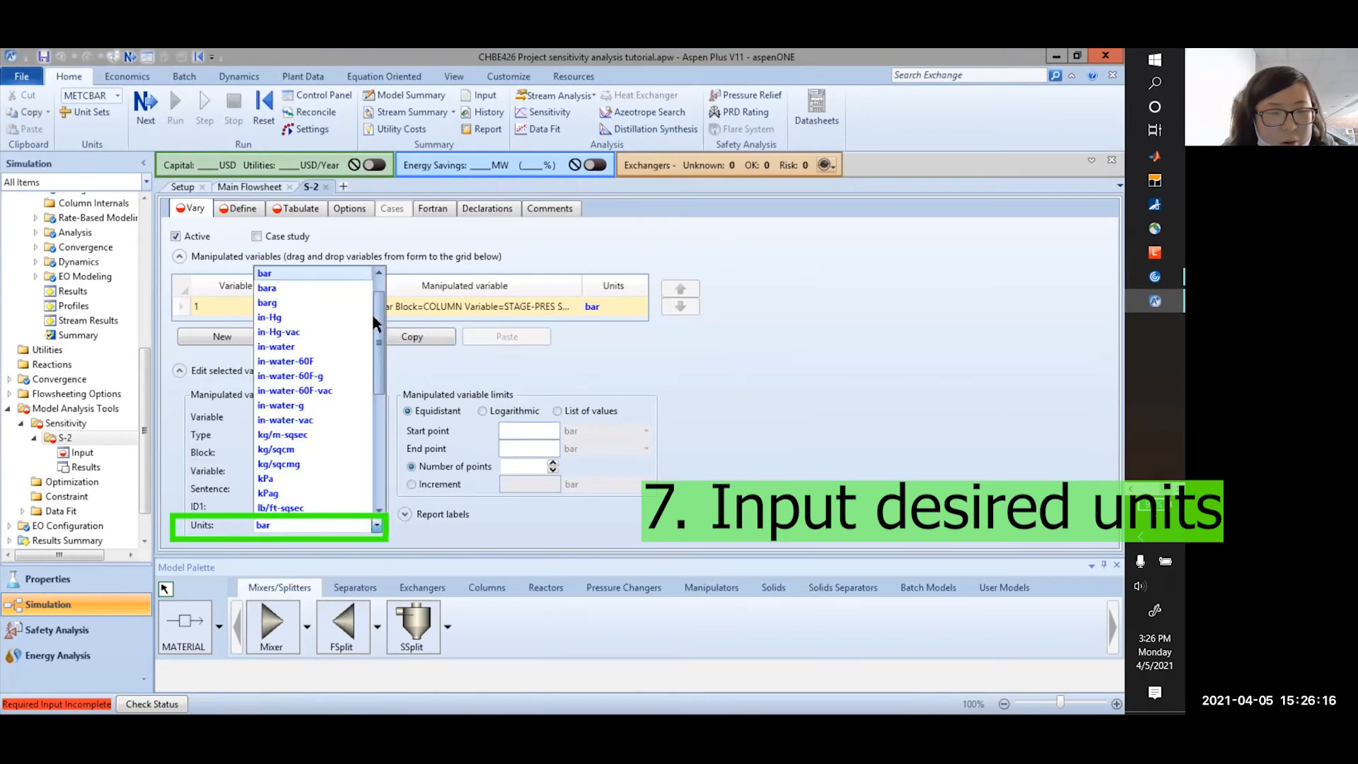
click(323, 270)
click(520, 433)
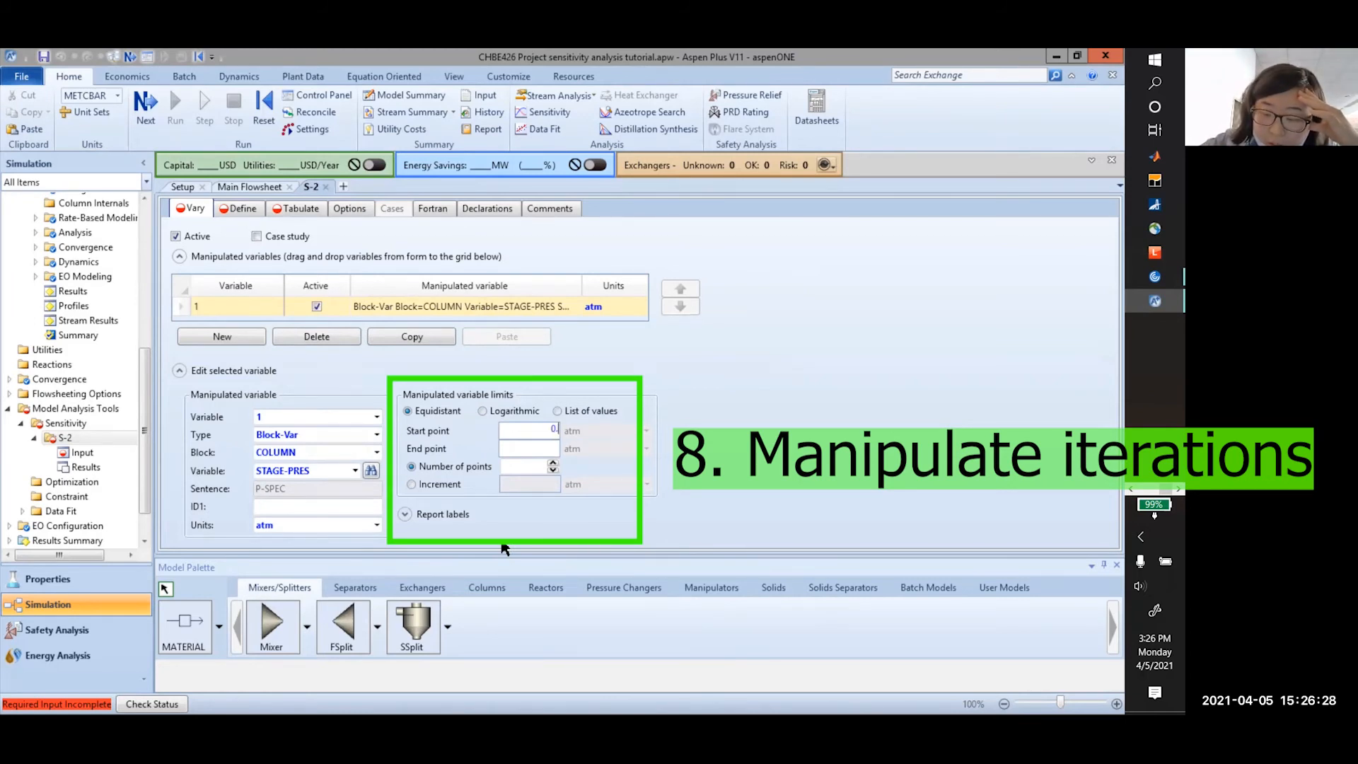
click(545, 448)
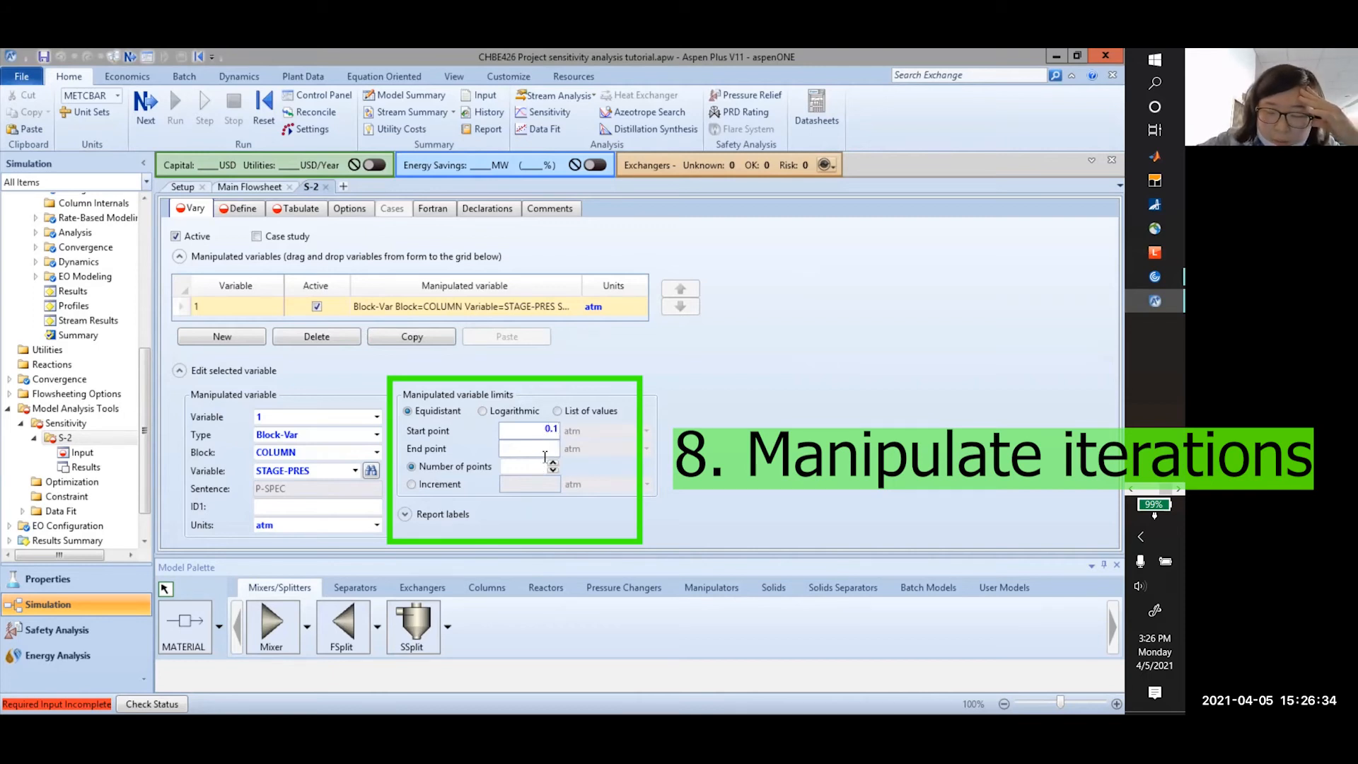
text(10)
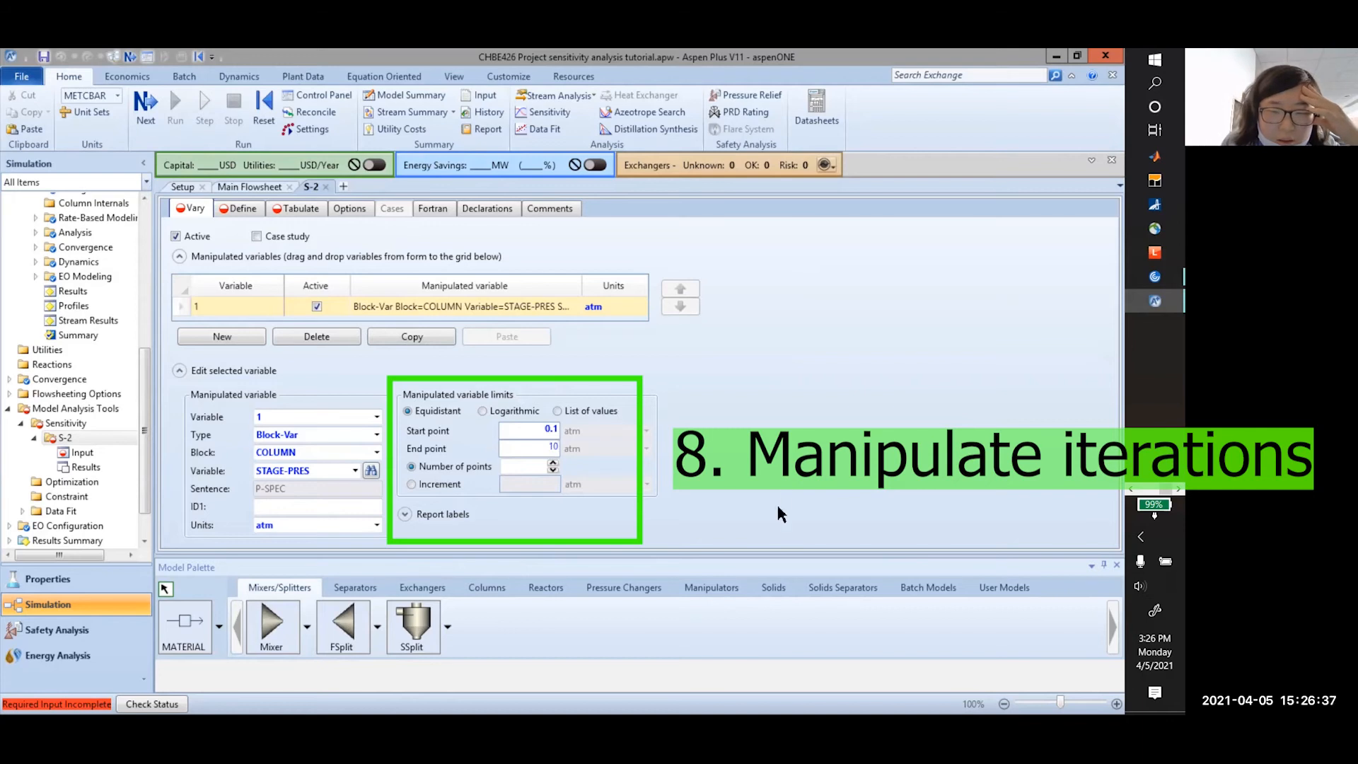
key(Tab)
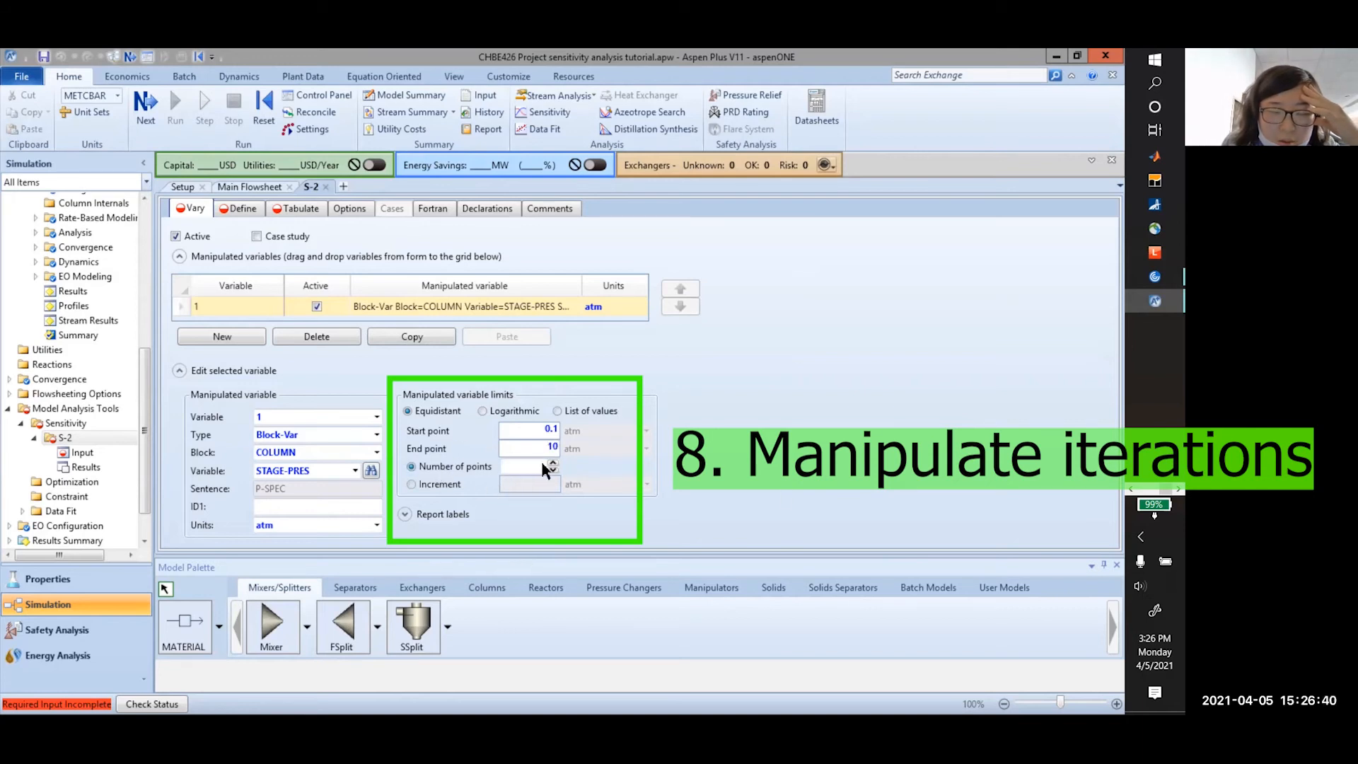
click(442, 485)
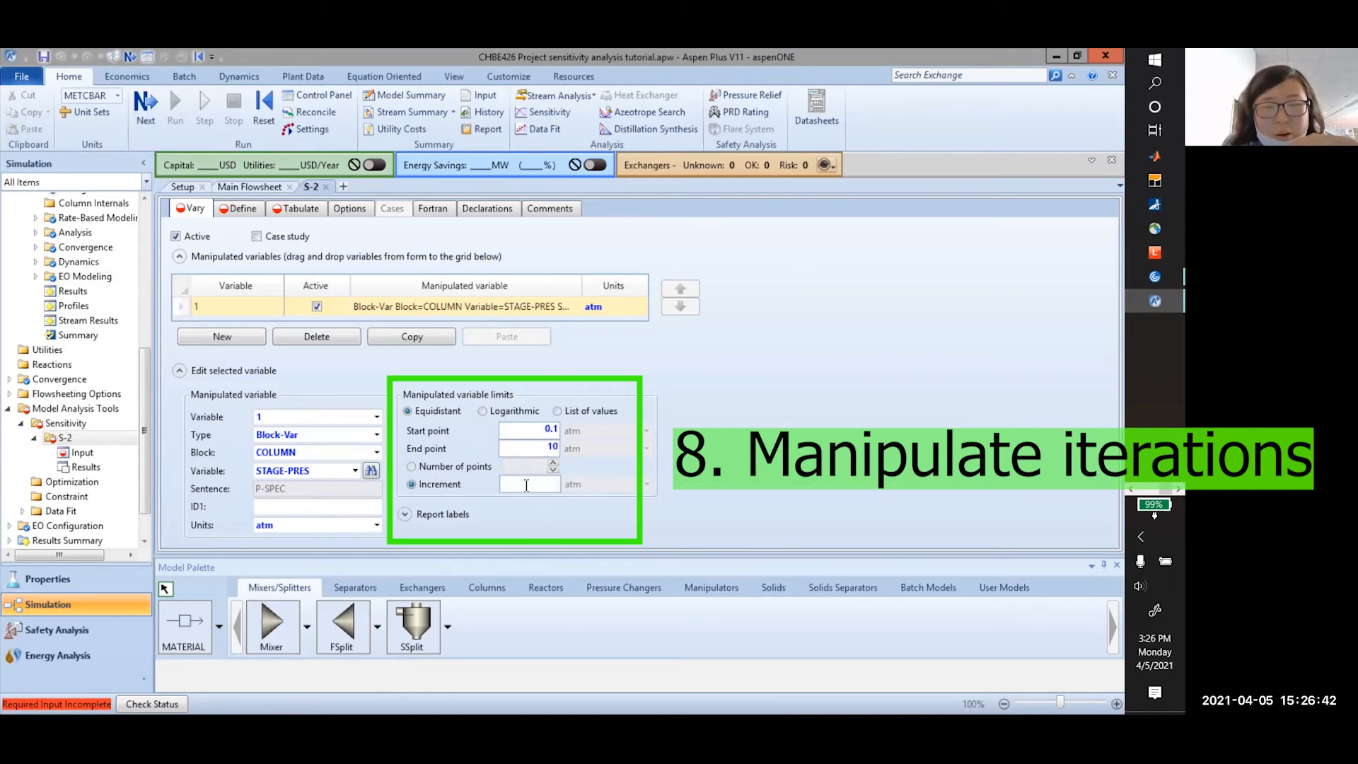
click(524, 481)
text(0.5)
click(554, 433)
key(Delete)
key(Delete)
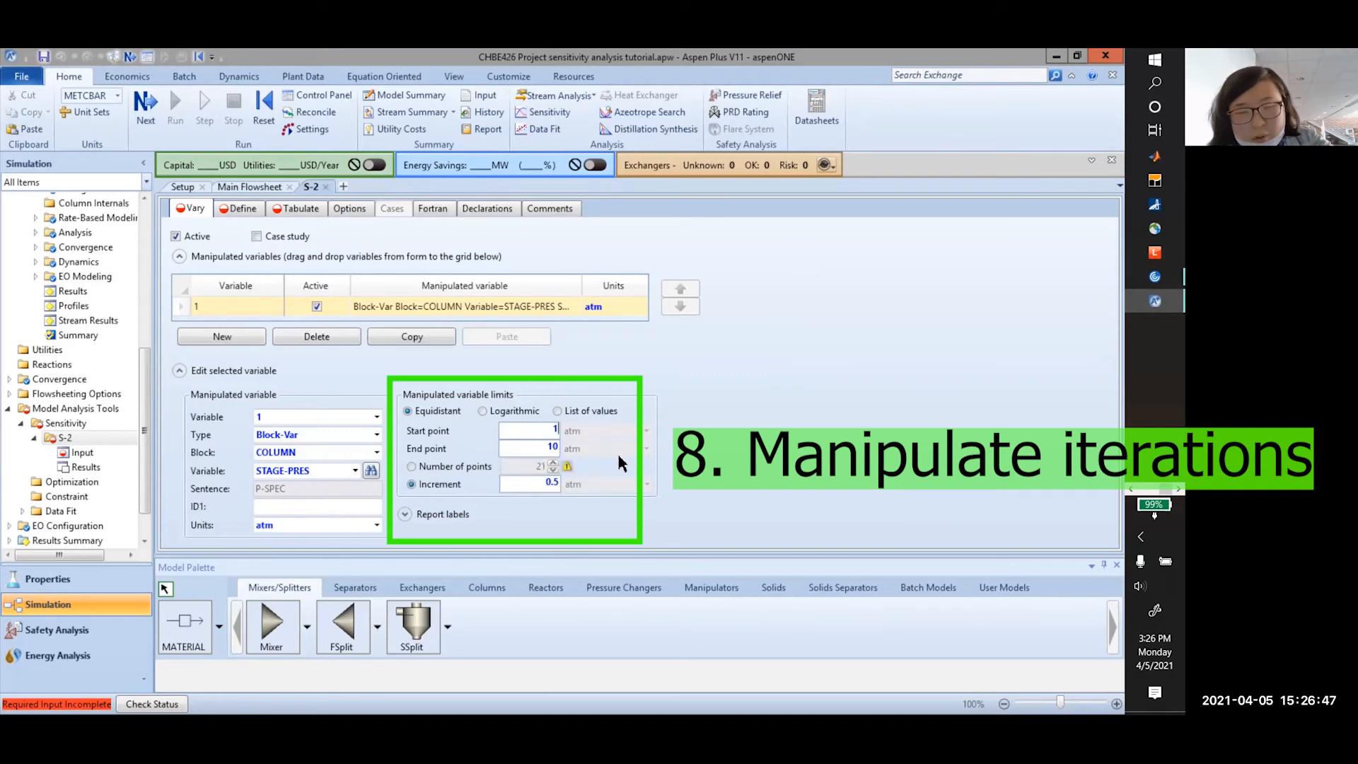
click(685, 424)
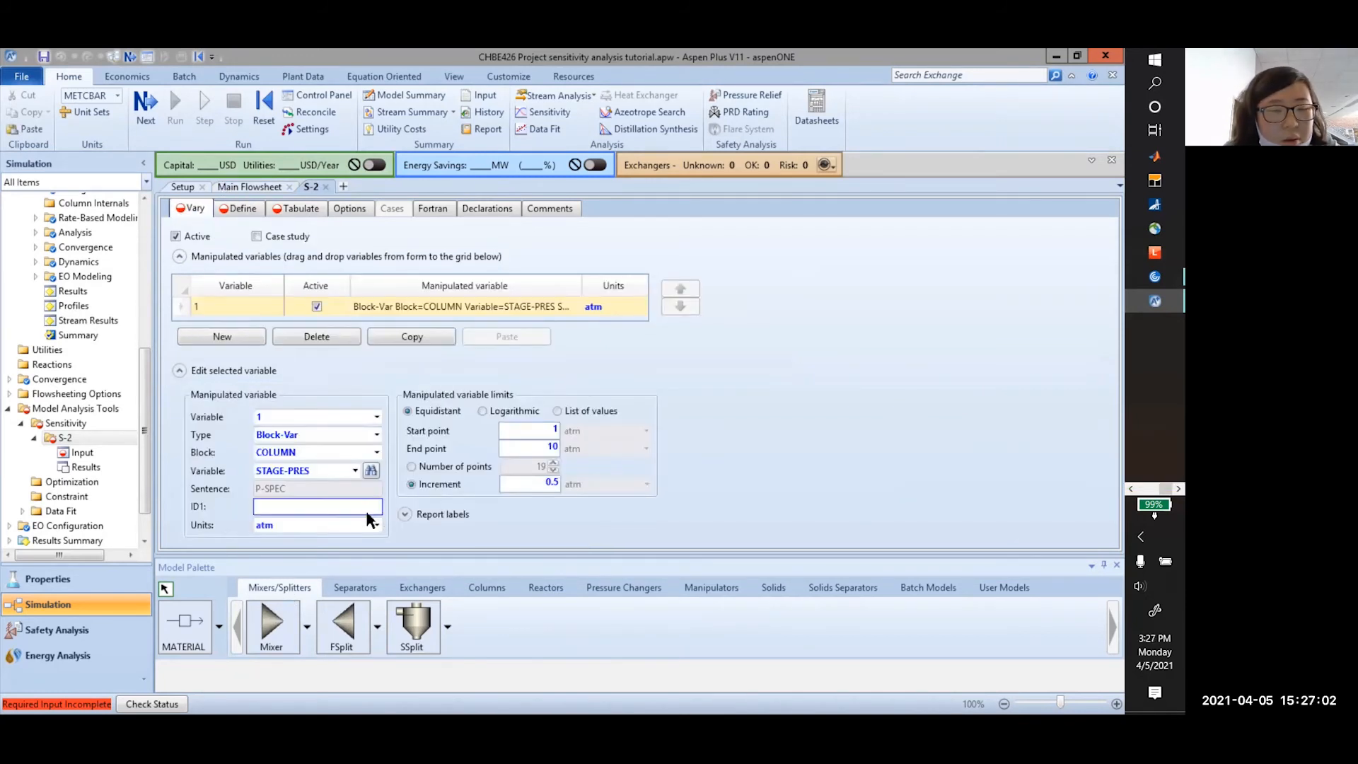
Set the missing ID1 input to 1, as flagged by the completion status
click(148, 112)
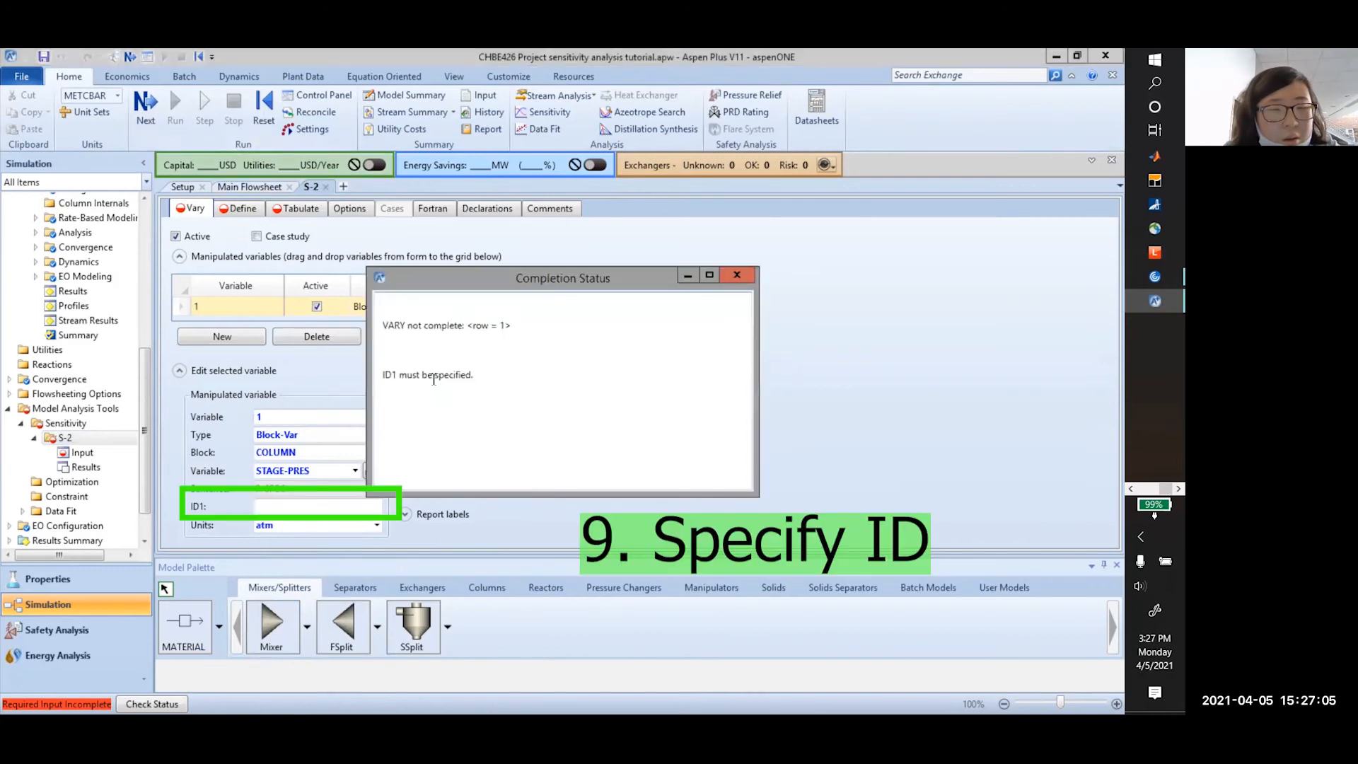
click(738, 274)
click(361, 506)
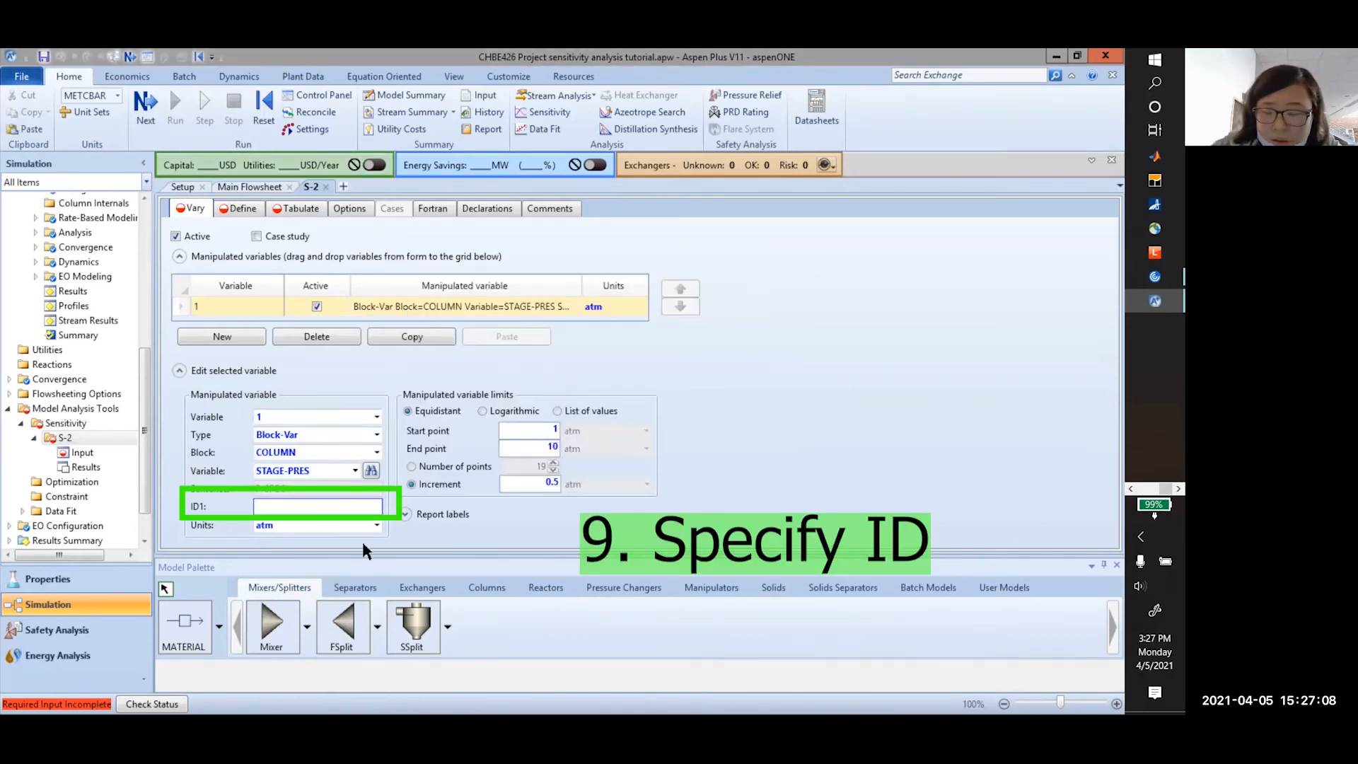
text(1)
key(Return)
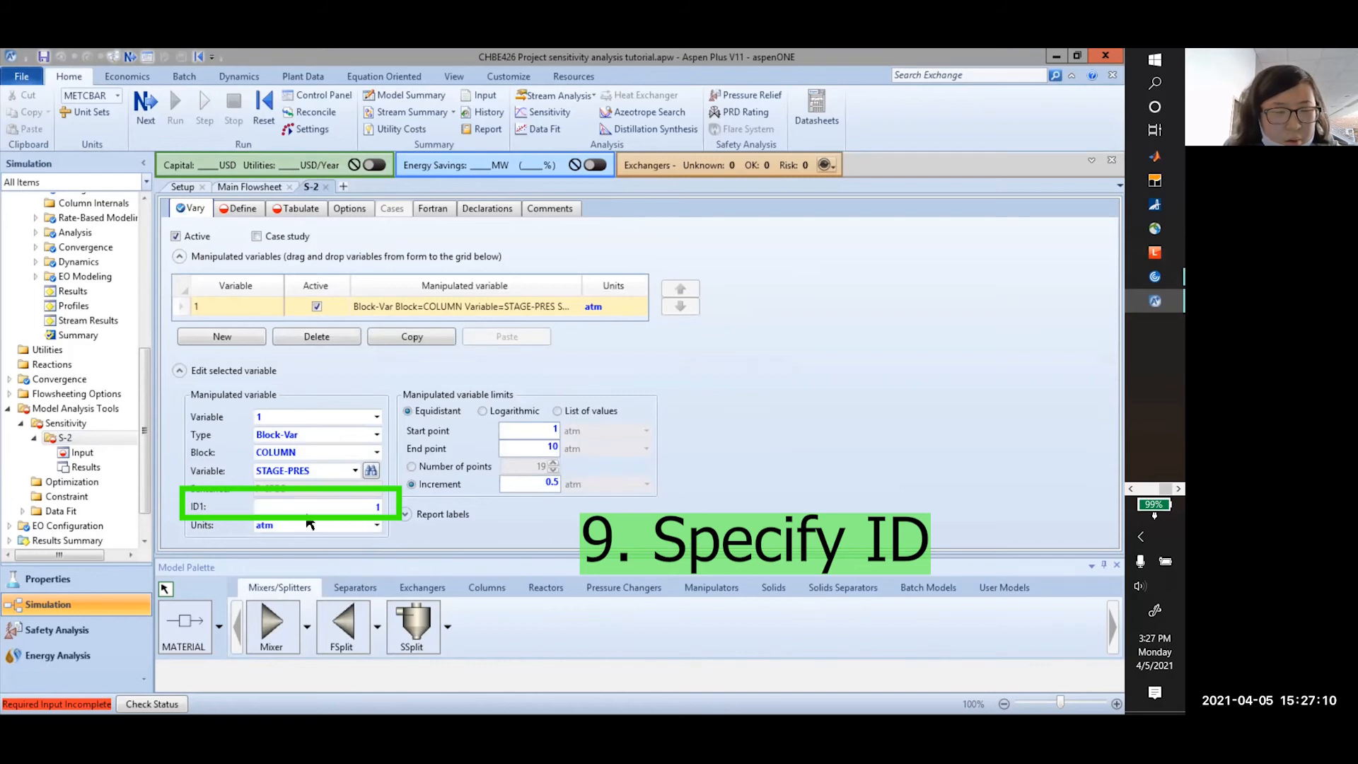
click(237, 208)
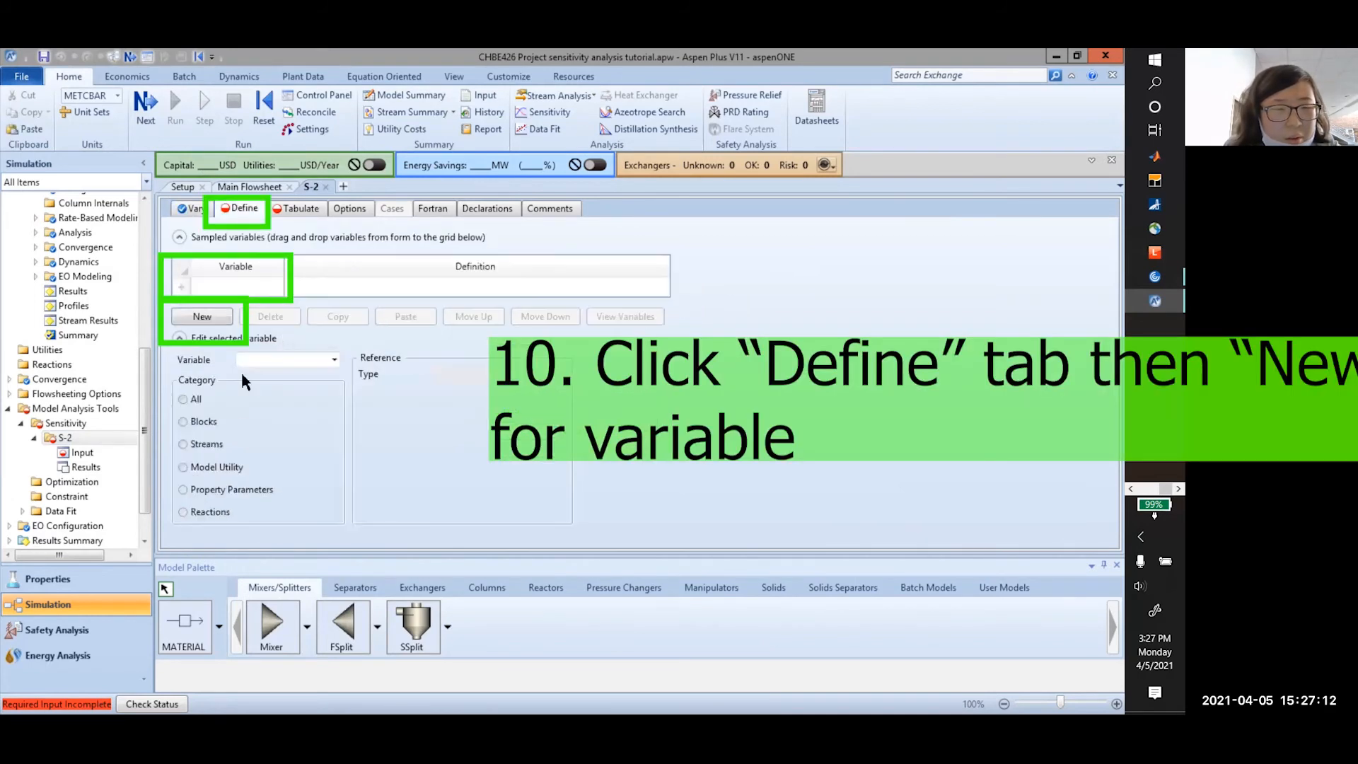
Select the empty row on the Define tab and create a new sampled variable
click(251, 291)
click(201, 316)
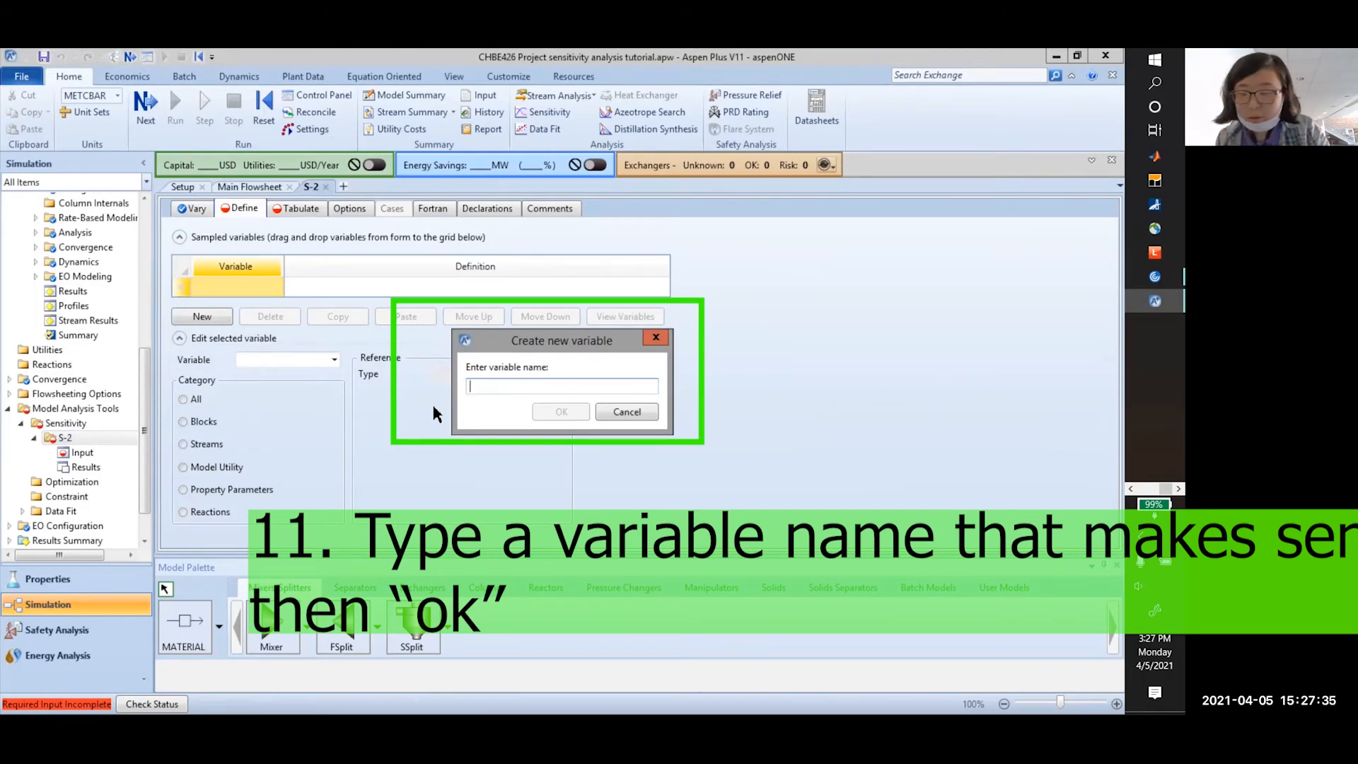
text(PRO)
key(BackSpace)
key(BackSpace)
key(BackSpace)
key(alt+Tab)
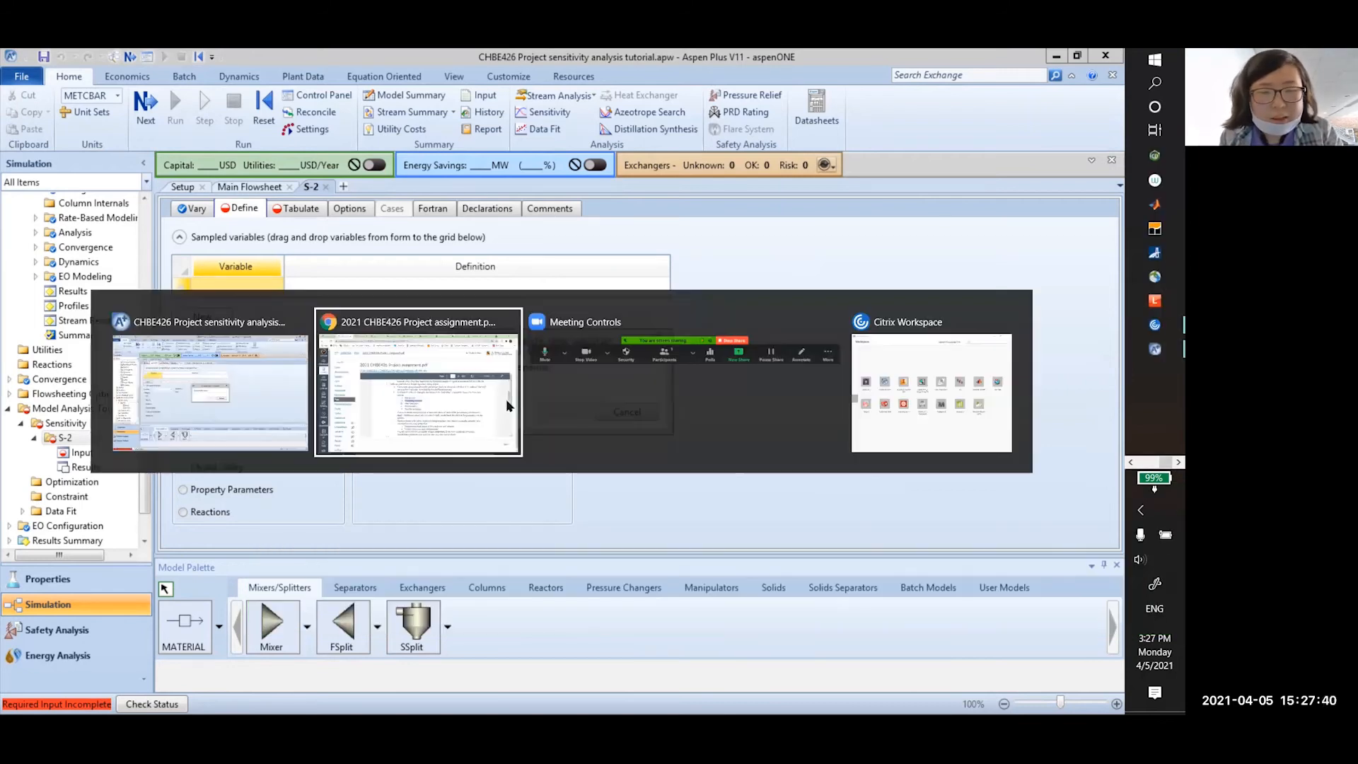
Check the n-butane feed fractions in the assignment's page 4 table, then name the variable NBUTANE
click(506, 399)
scroll(611, 478, down, 5)
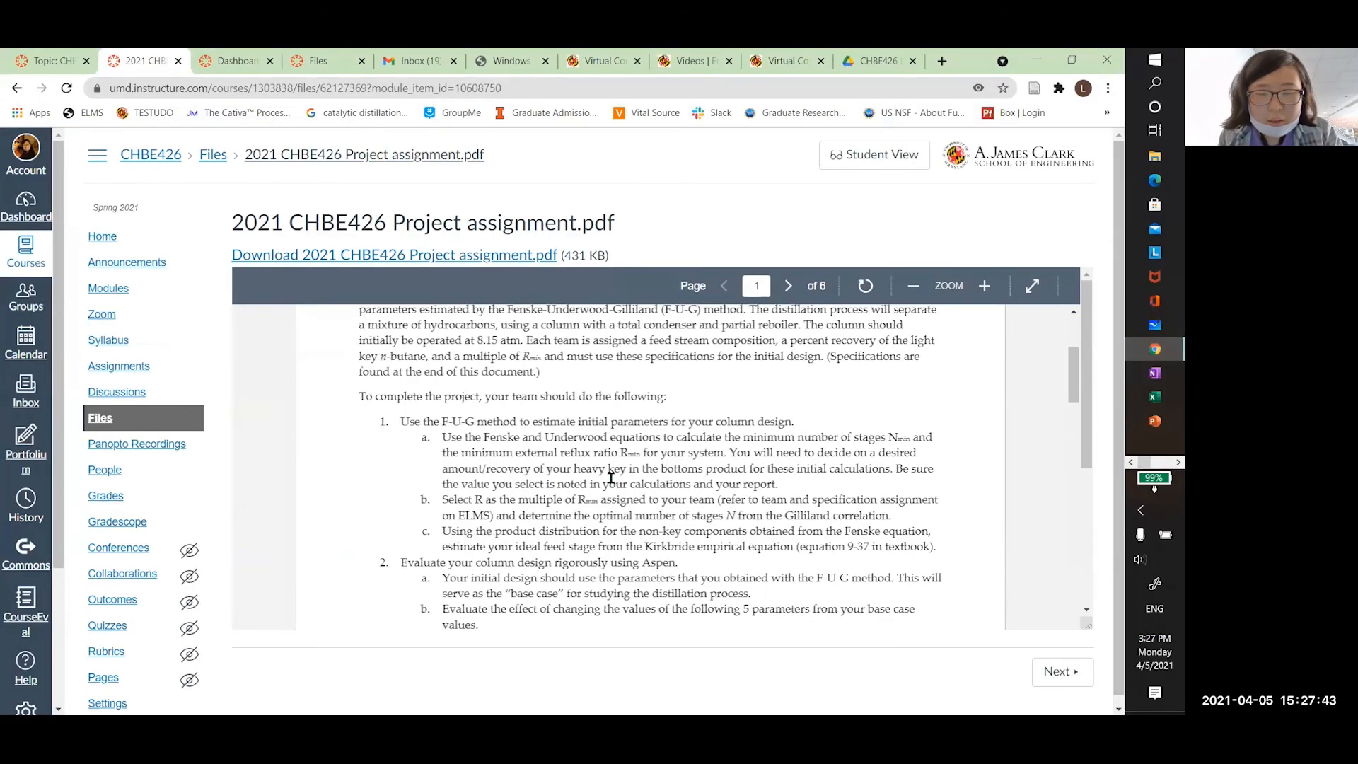
scroll(611, 477, down, 5)
scroll(611, 477, up, 7)
scroll(611, 482, down, 2)
key(alt+Tab)
key(Escape)
scroll(545, 514, down, 5)
scroll(545, 513, down, 20)
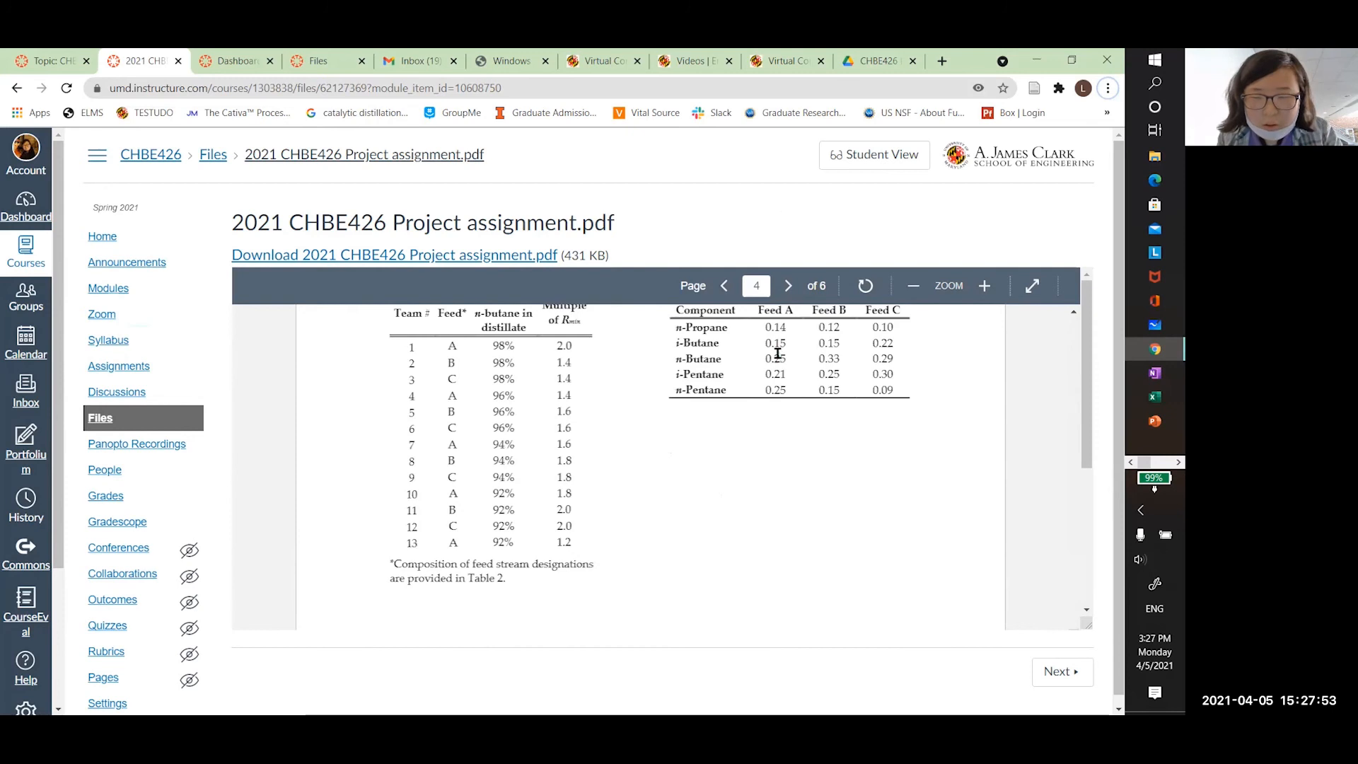
mouse_move(766, 358)
mouse_down()
mouse_move(778, 373)
mouse_move(765, 381)
mouse_up()
click(767, 379)
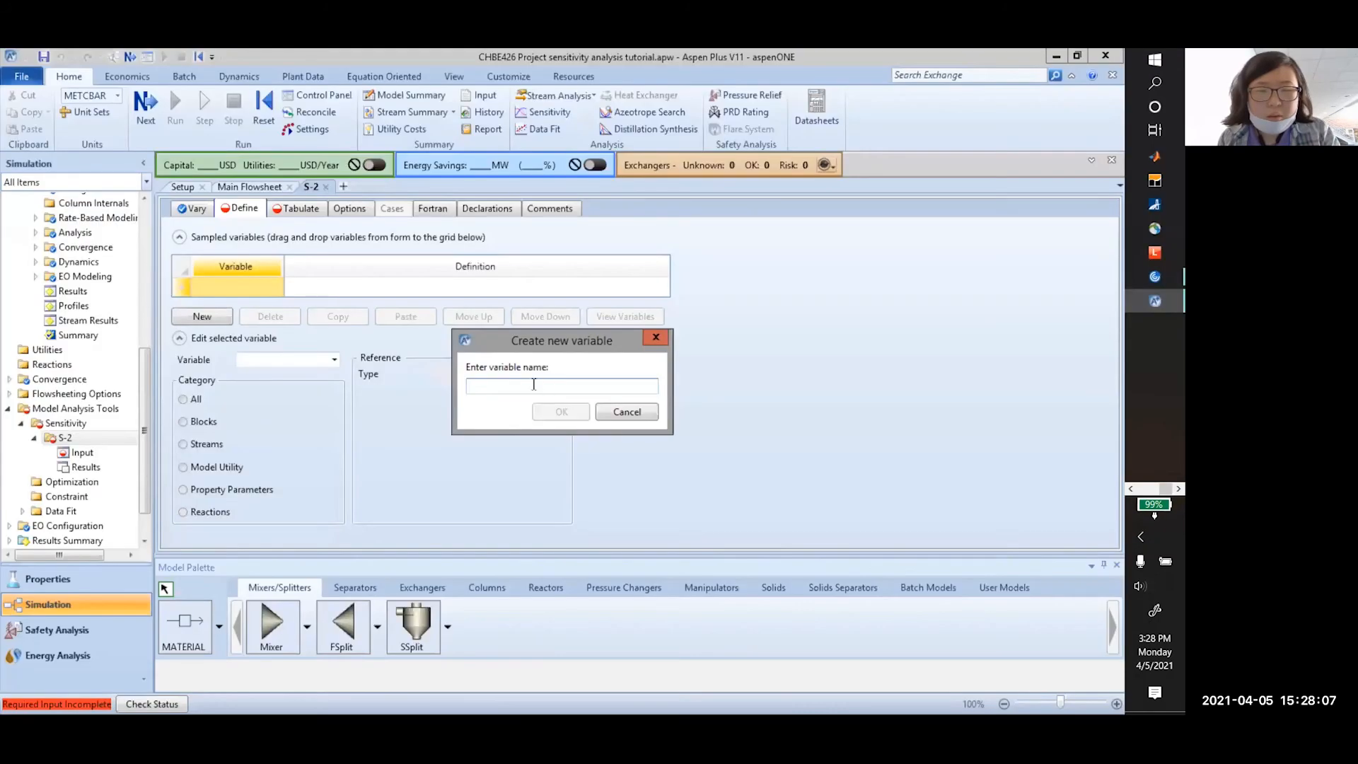
text(NBUTANE)
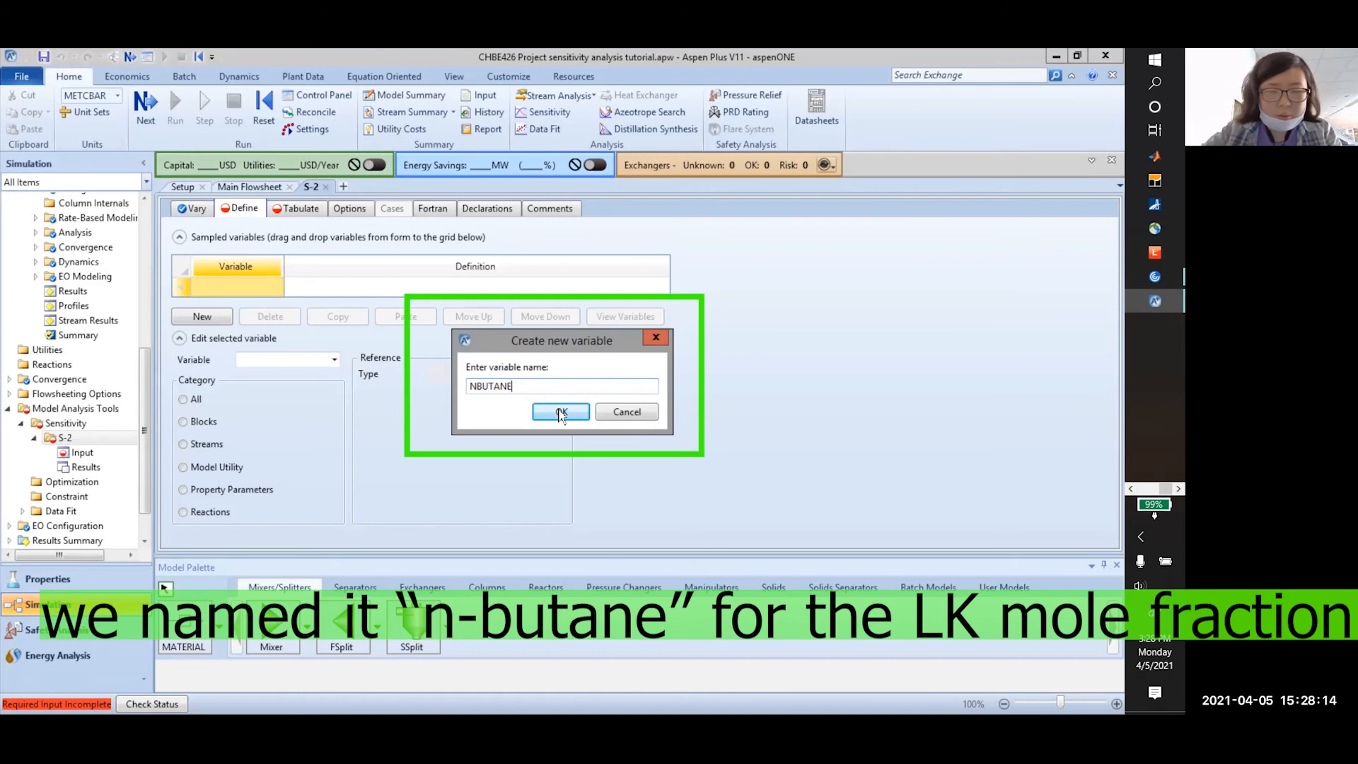
Confirm the NBUTANE variable and make it a Streams-category Mole-Frac variable
click(561, 412)
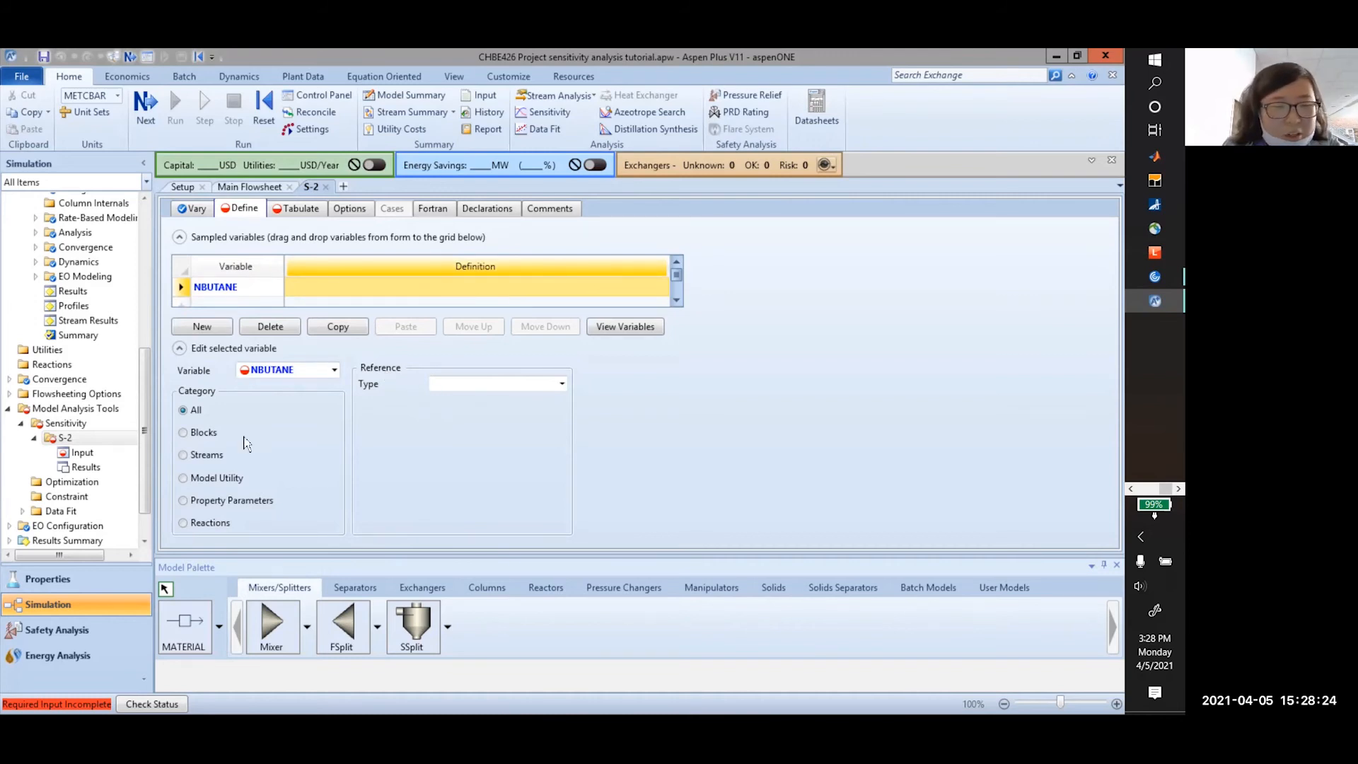
double_click(290, 372)
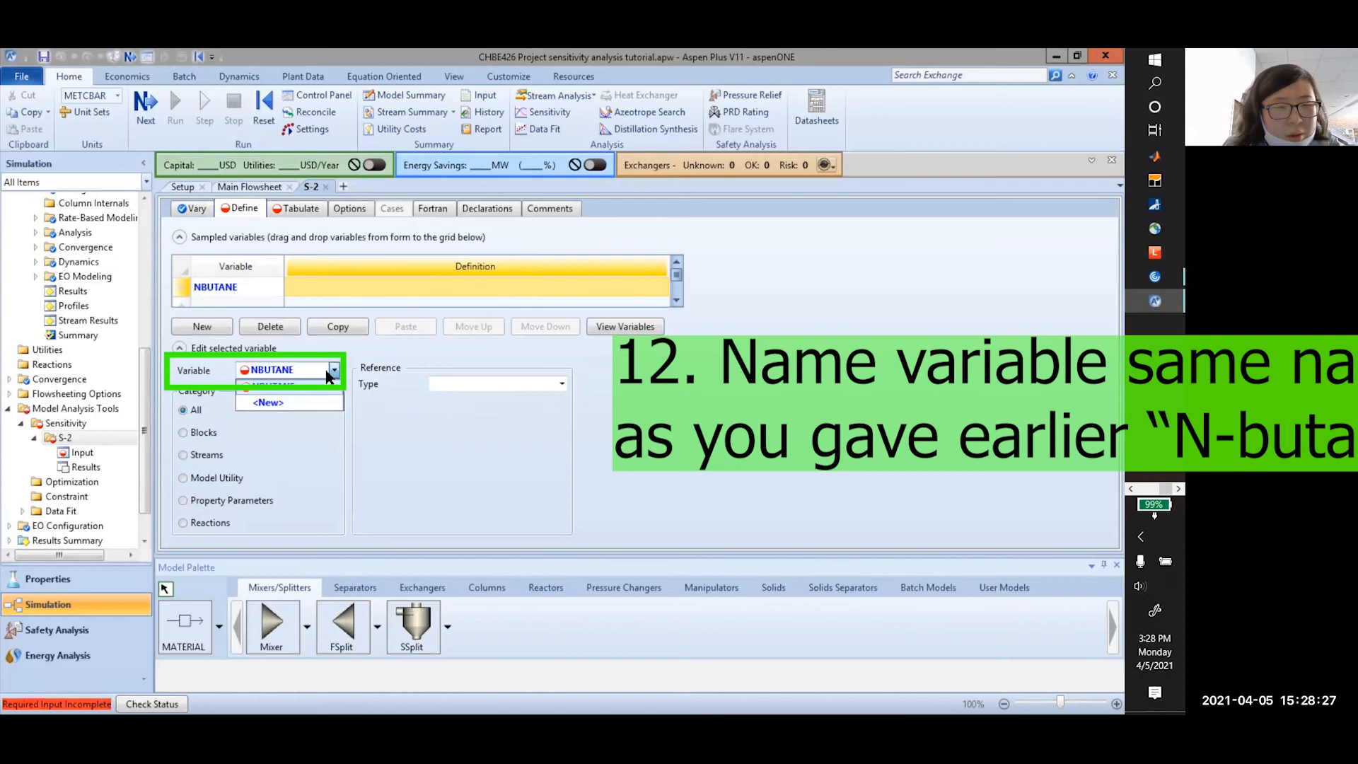
click(207, 453)
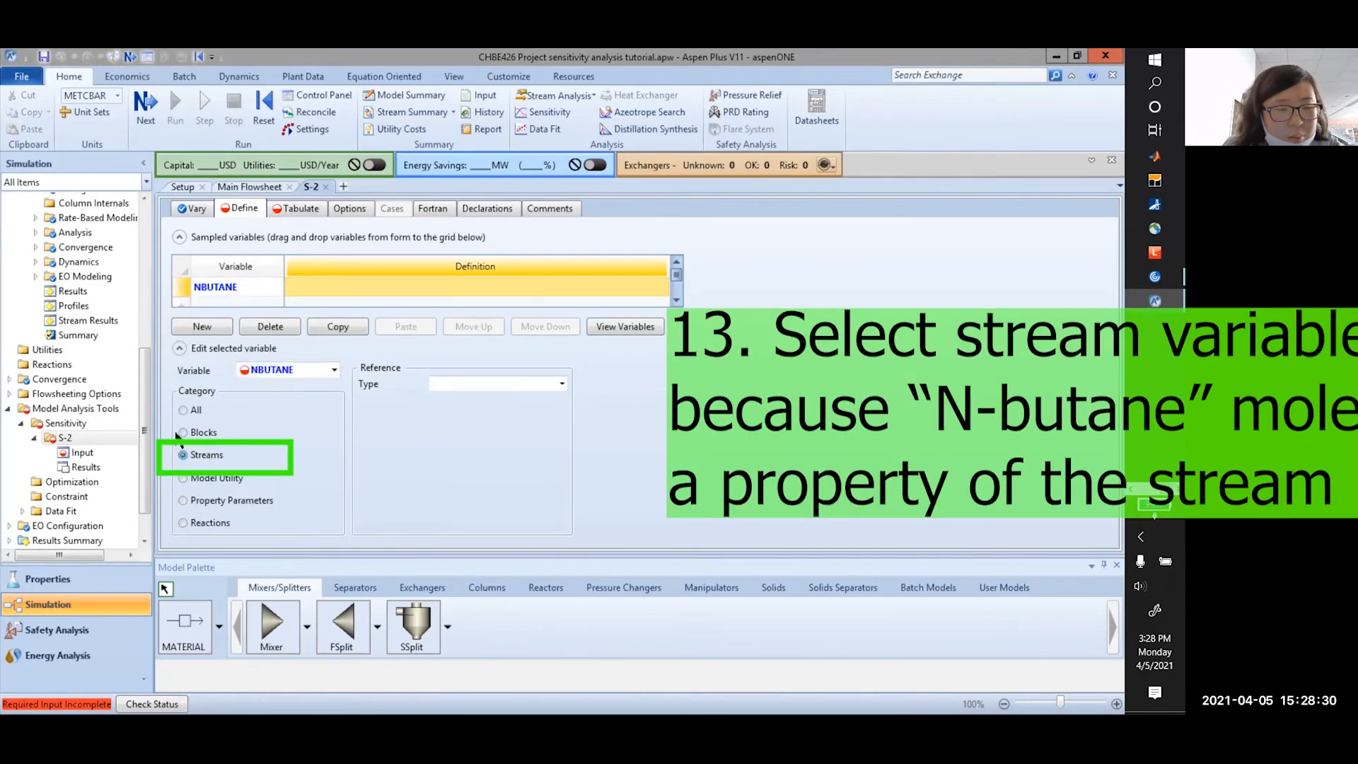
click(523, 384)
click(561, 384)
scroll(524, 440, down, 1)
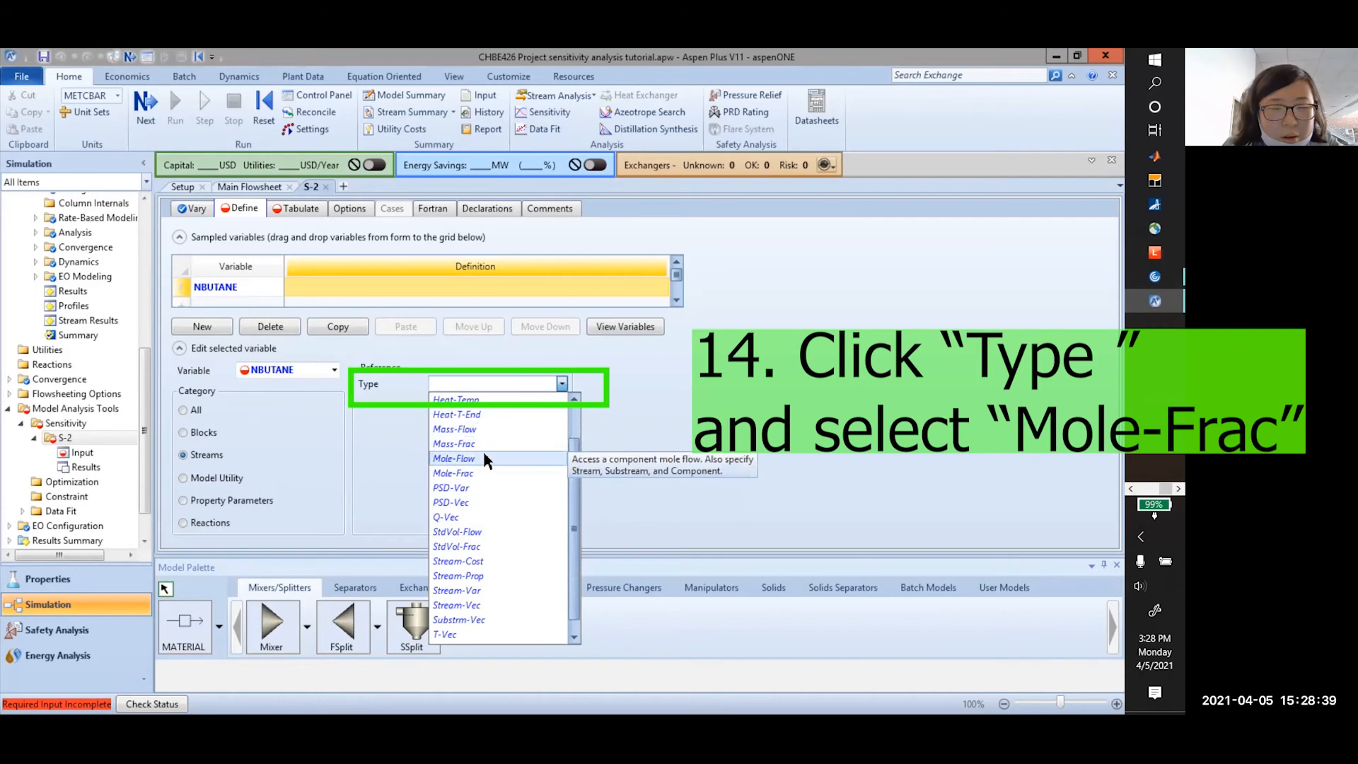
click(478, 472)
Point NBUTANE at stream DISTILLA, substream MIXED, component N-BUT-01
click(561, 401)
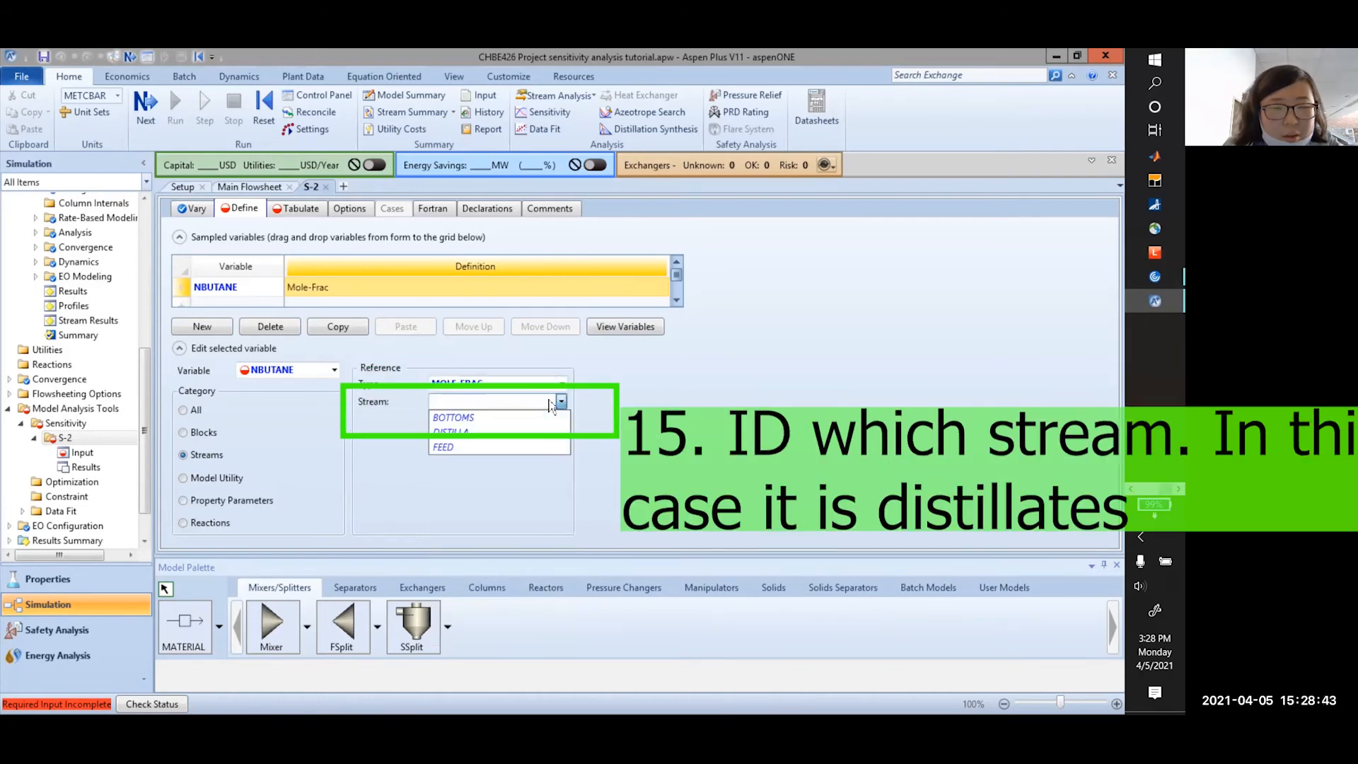
click(469, 430)
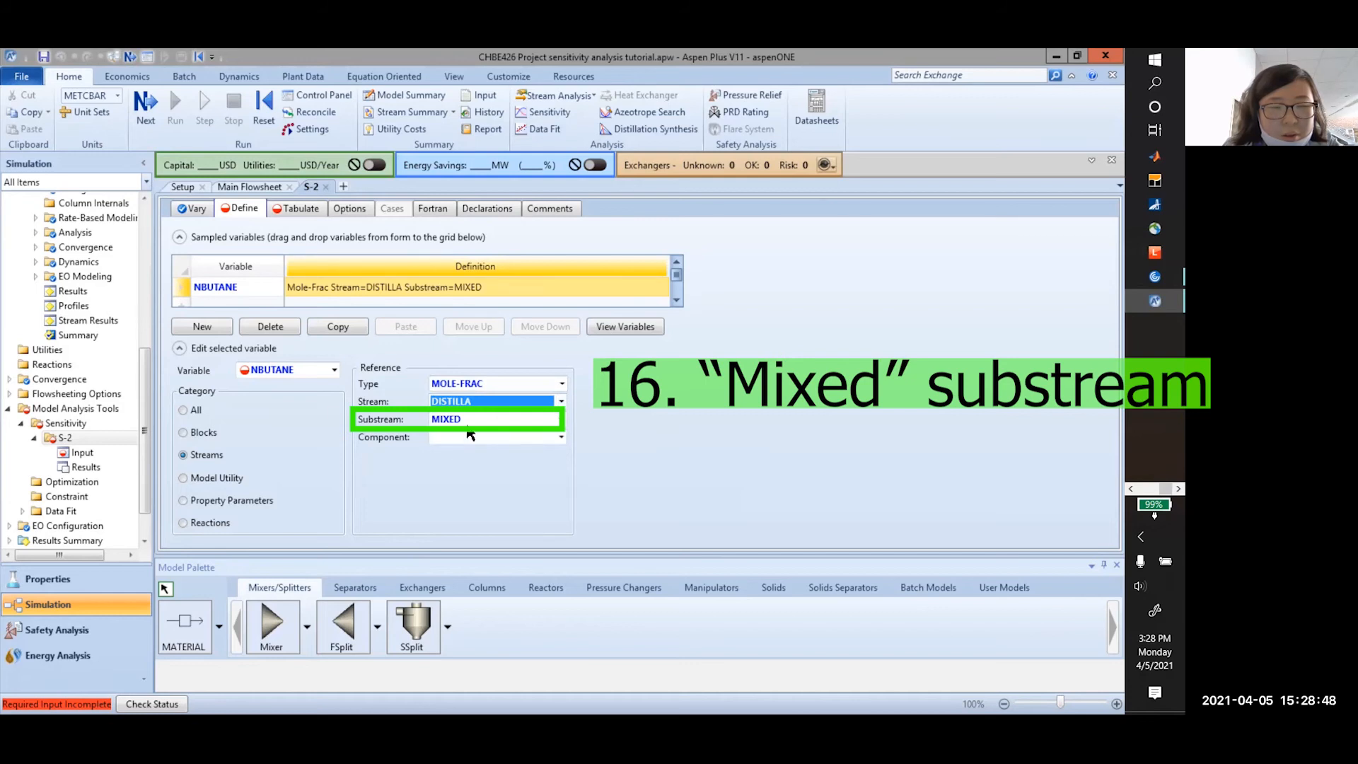
click(485, 422)
click(496, 437)
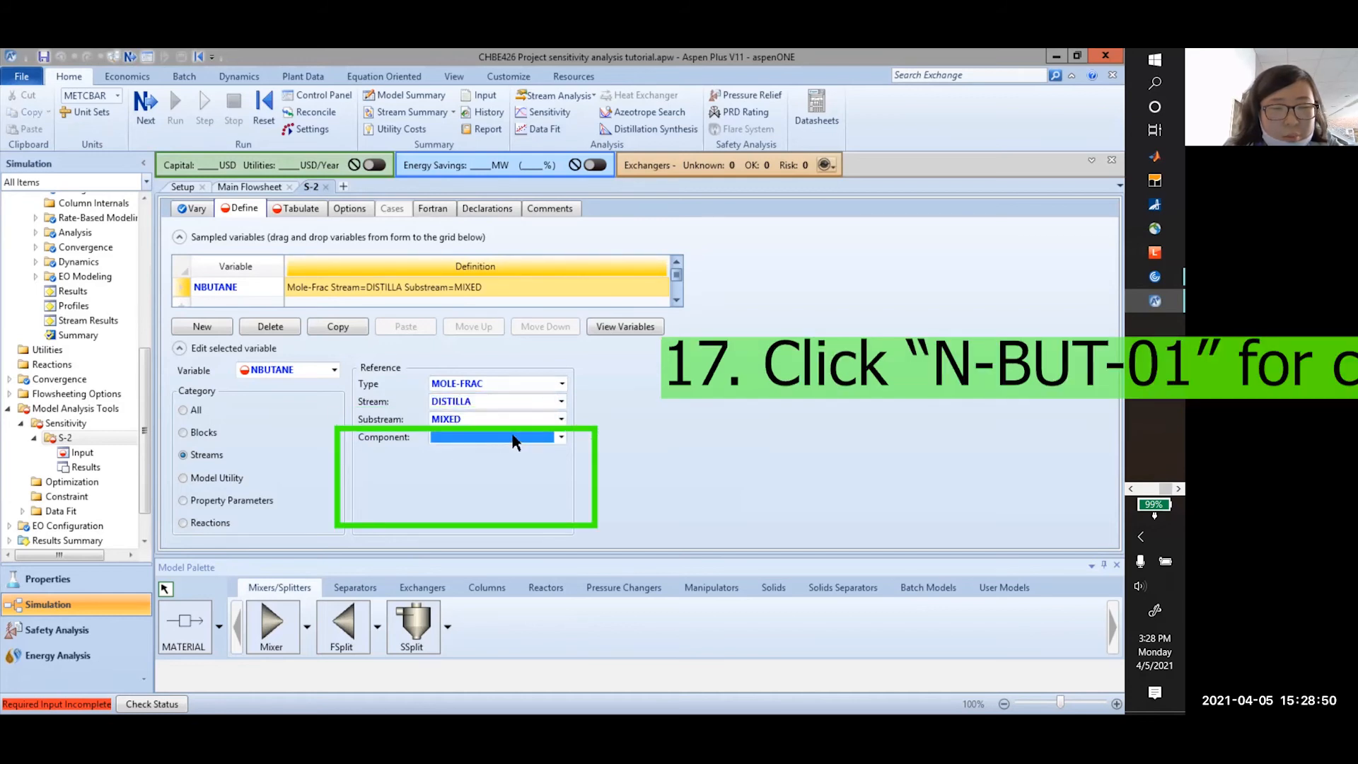
click(561, 437)
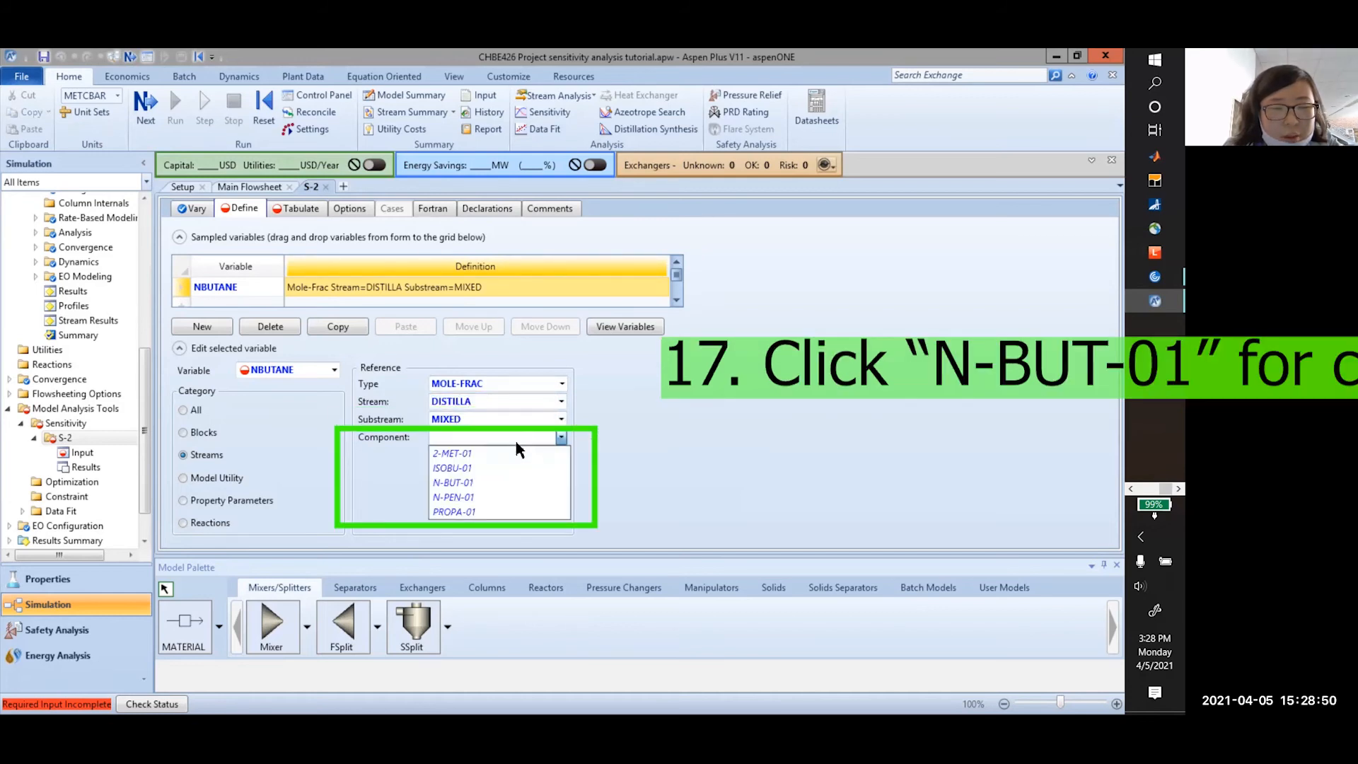
click(478, 479)
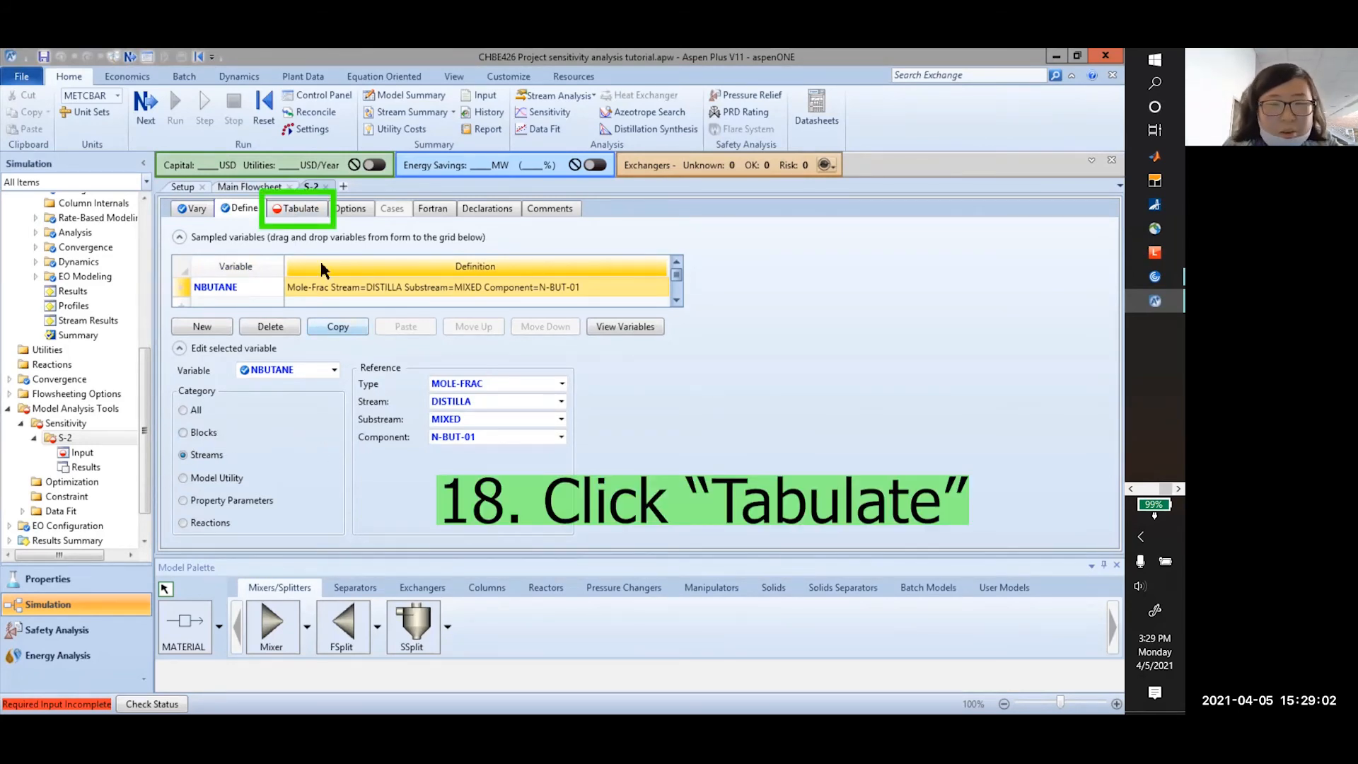
Tabulate NBUTANE as column 1 of the S-2 results
click(296, 209)
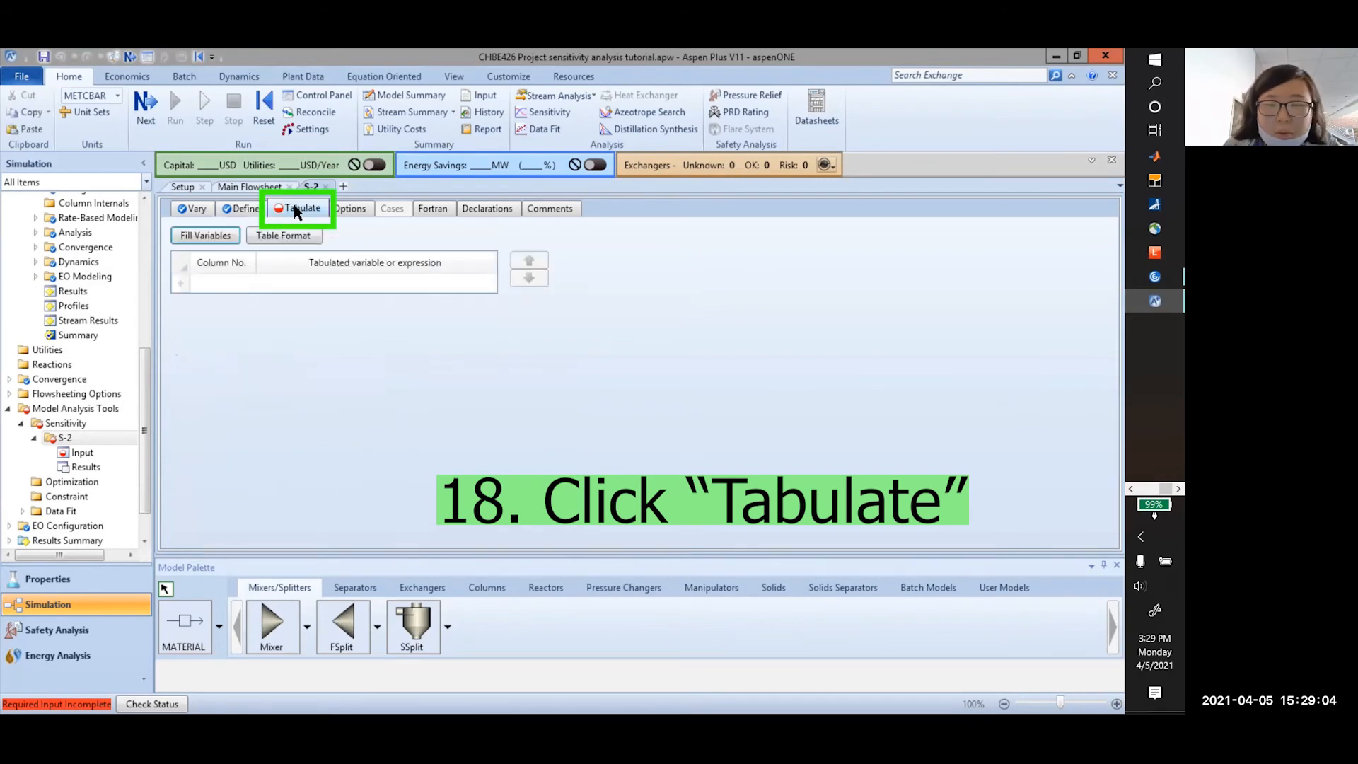
click(227, 282)
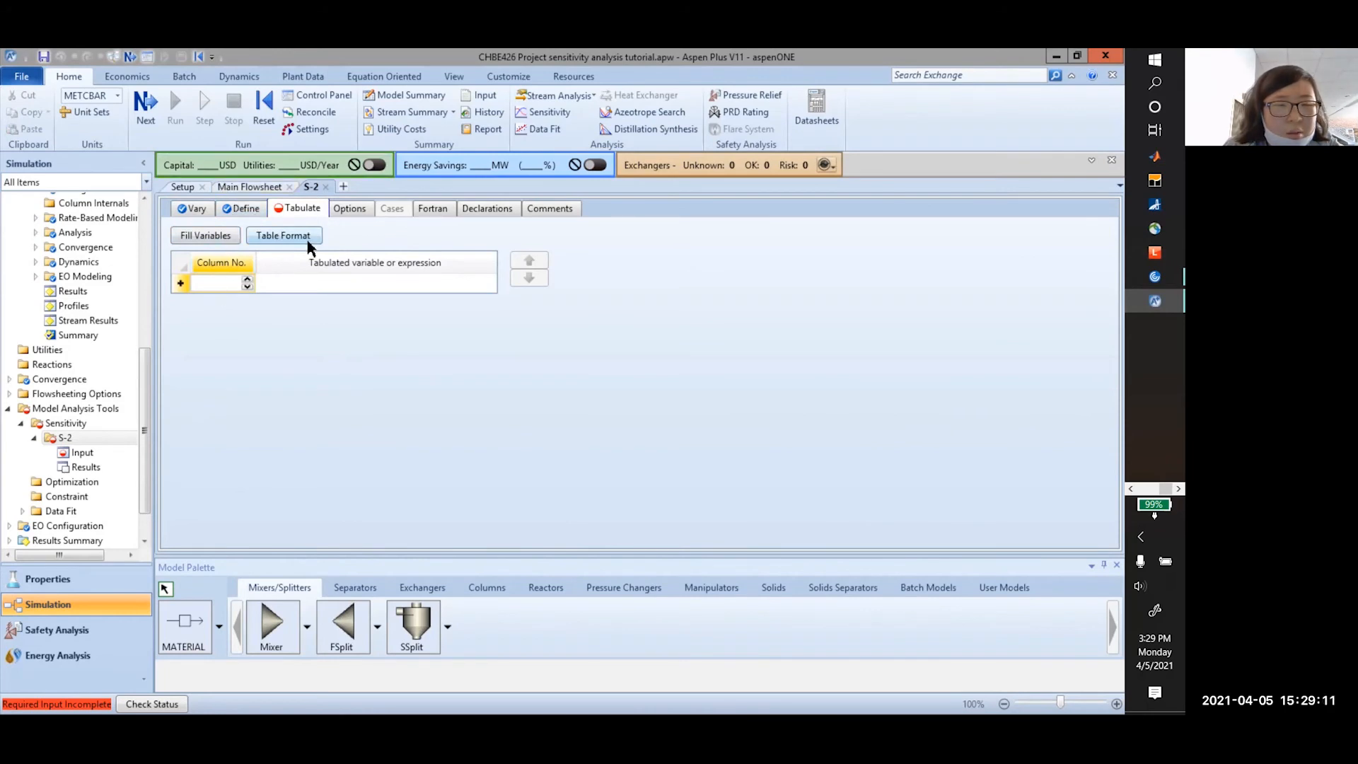
click(189, 209)
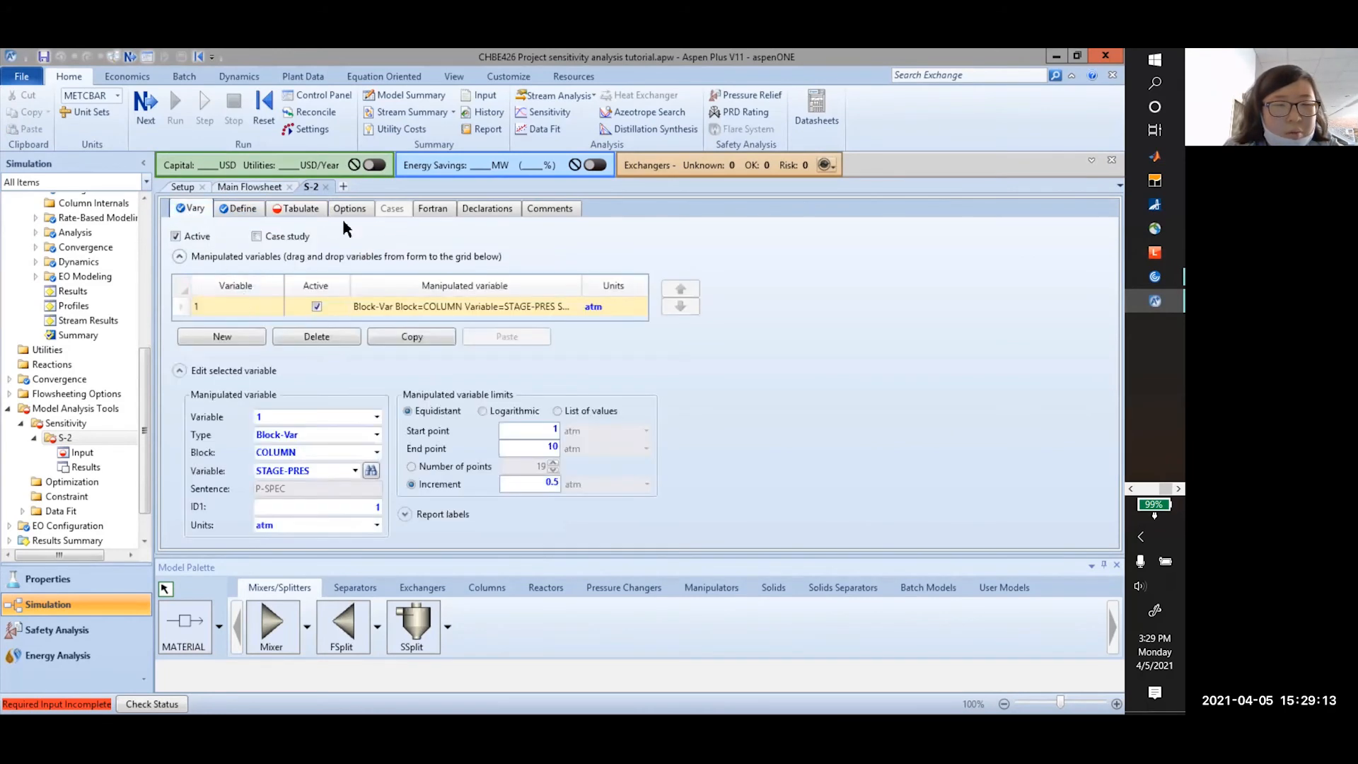
click(240, 209)
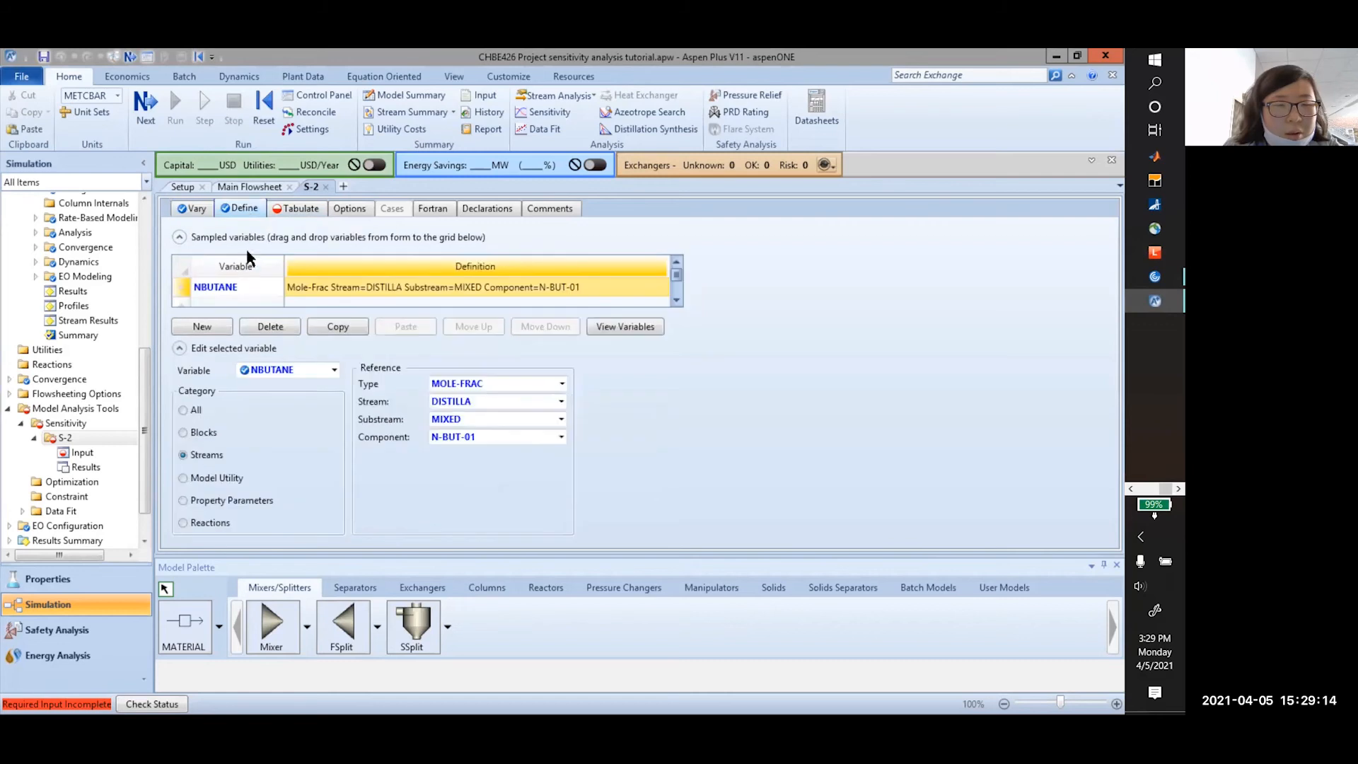
click(301, 209)
click(219, 282)
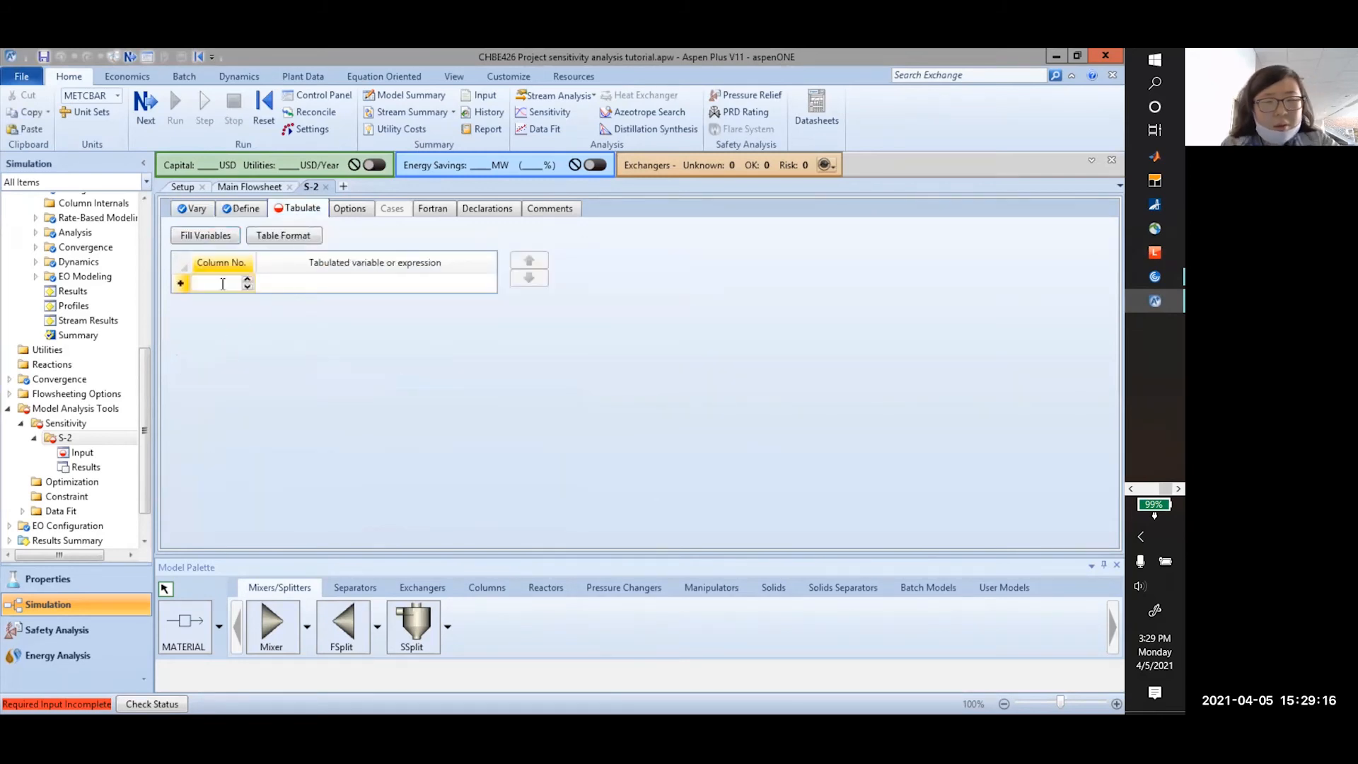
click(301, 283)
text(Nbutane)
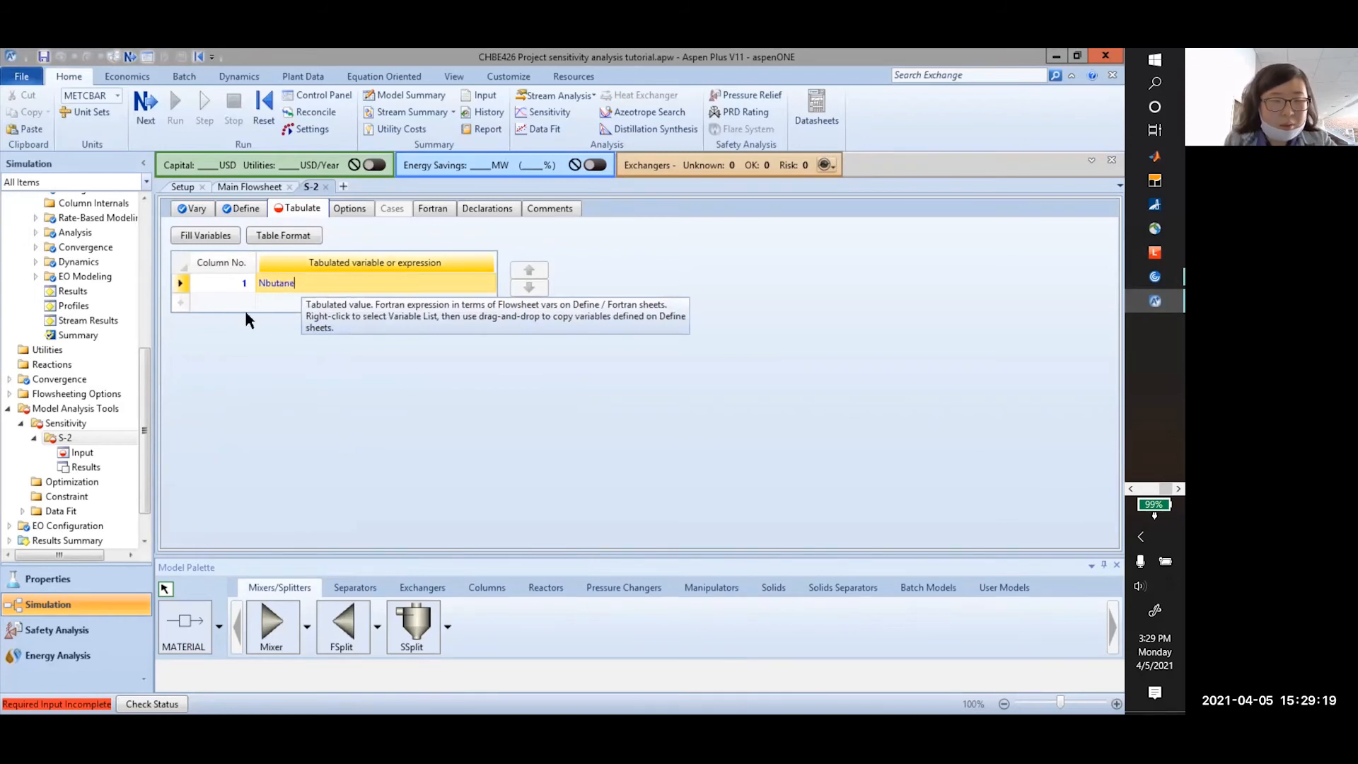
click(331, 337)
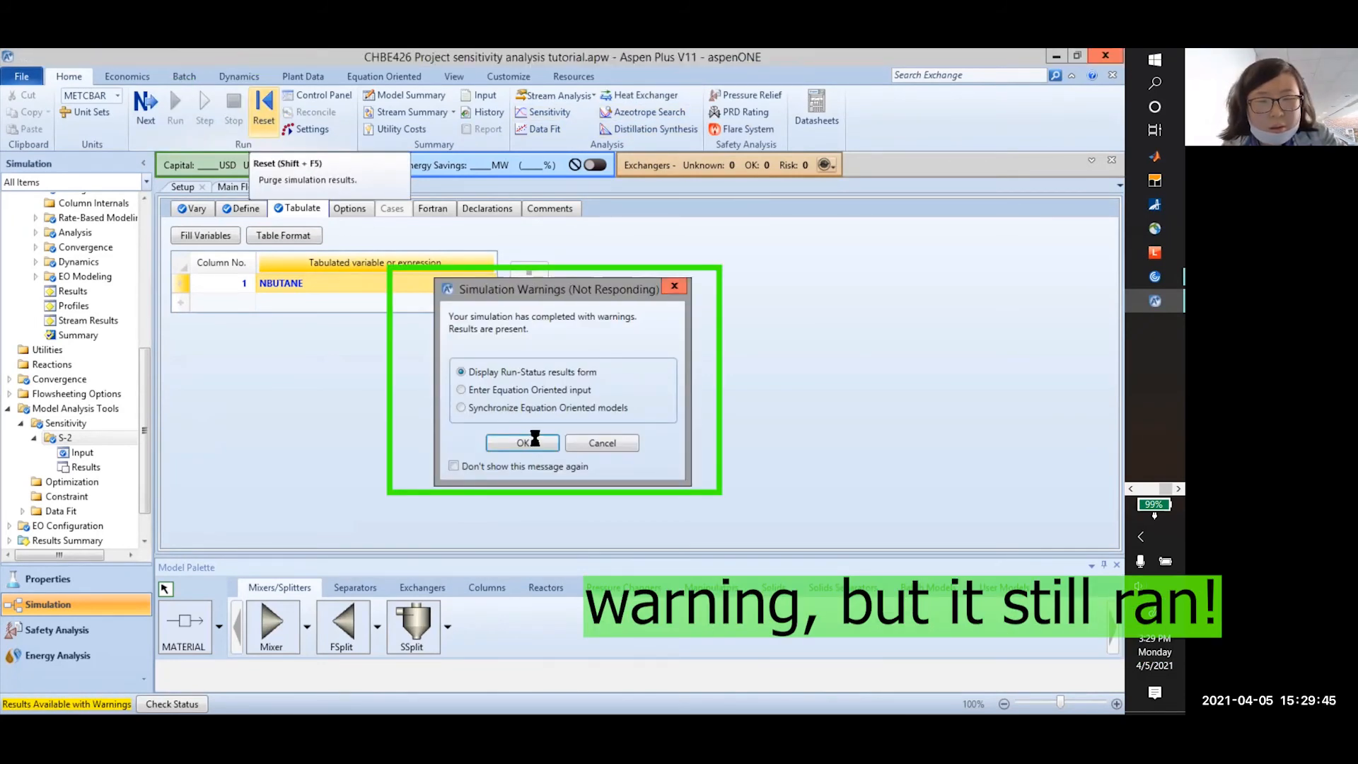
Dismiss the warnings and review the S-2 results table of NBUTANE across 20 pressure cases
click(532, 441)
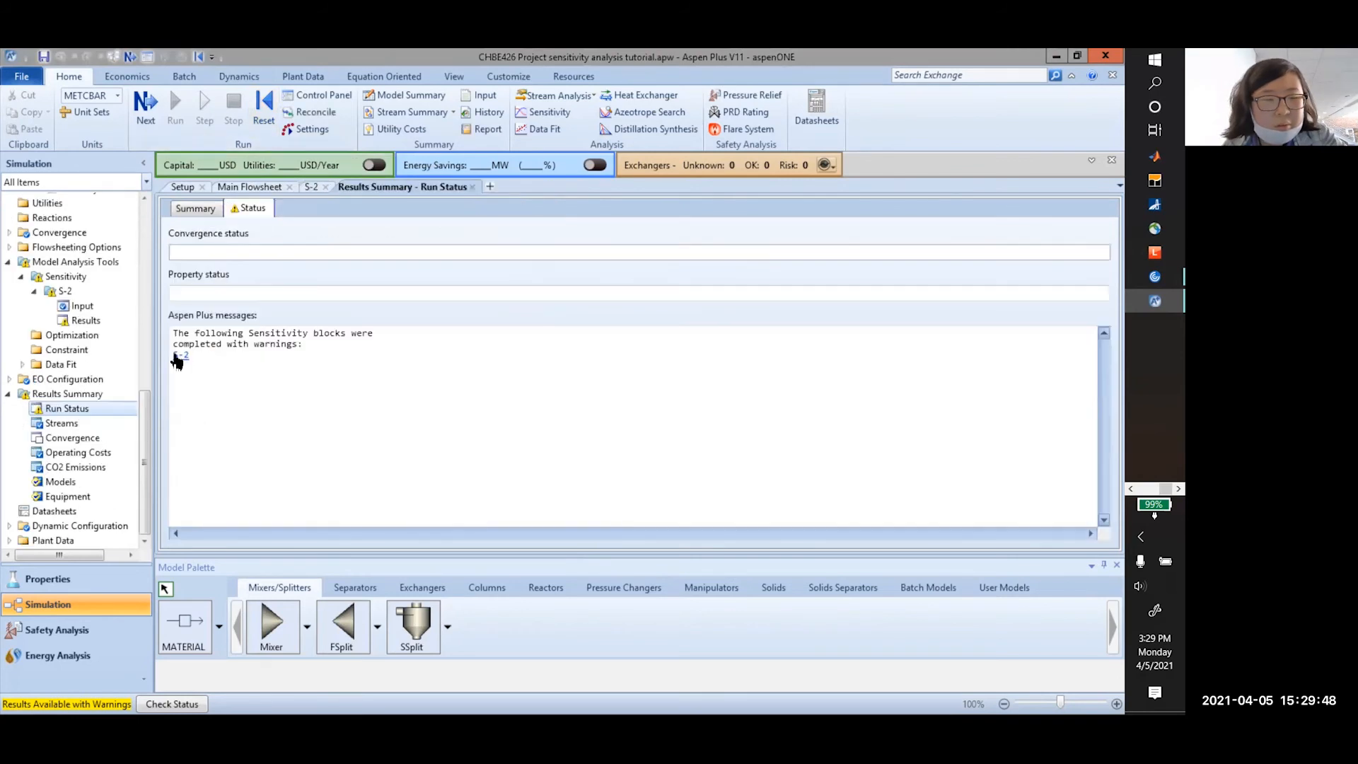
click(179, 355)
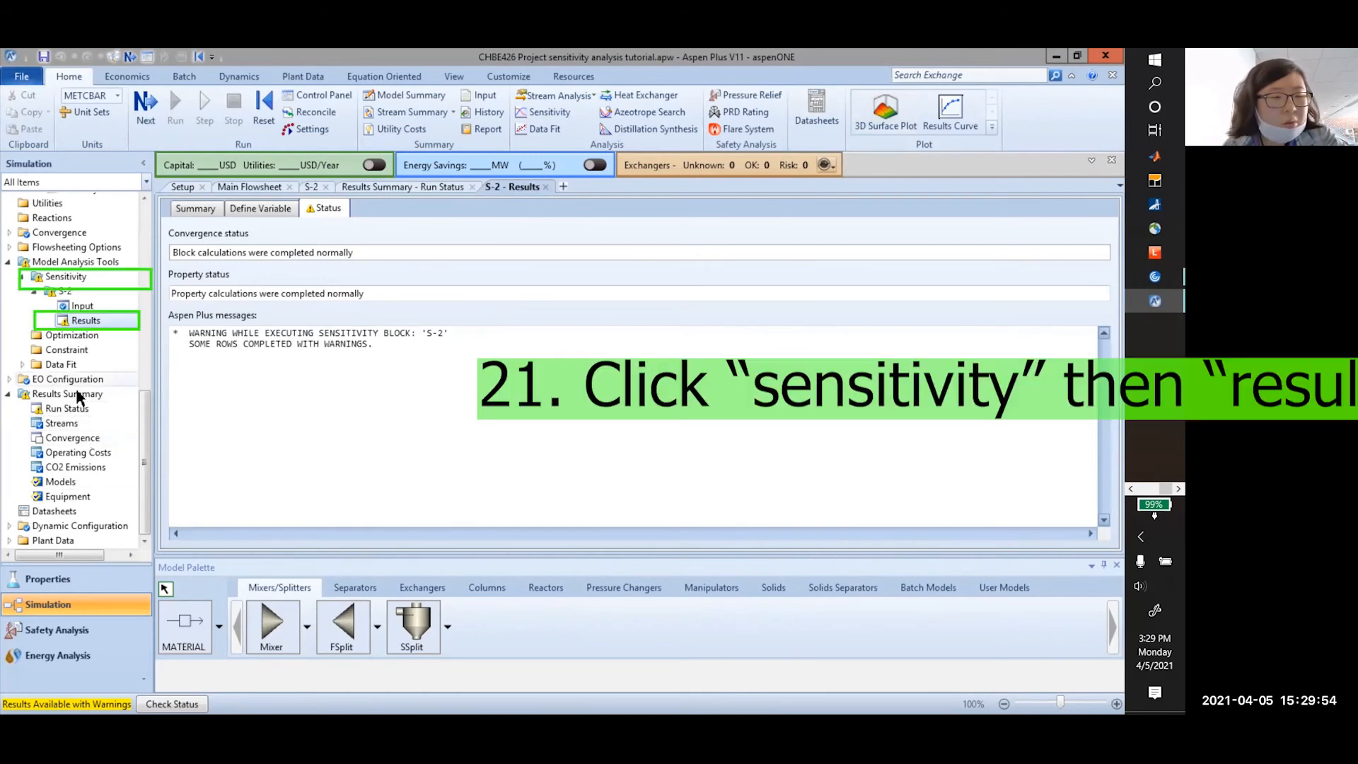
click(70, 277)
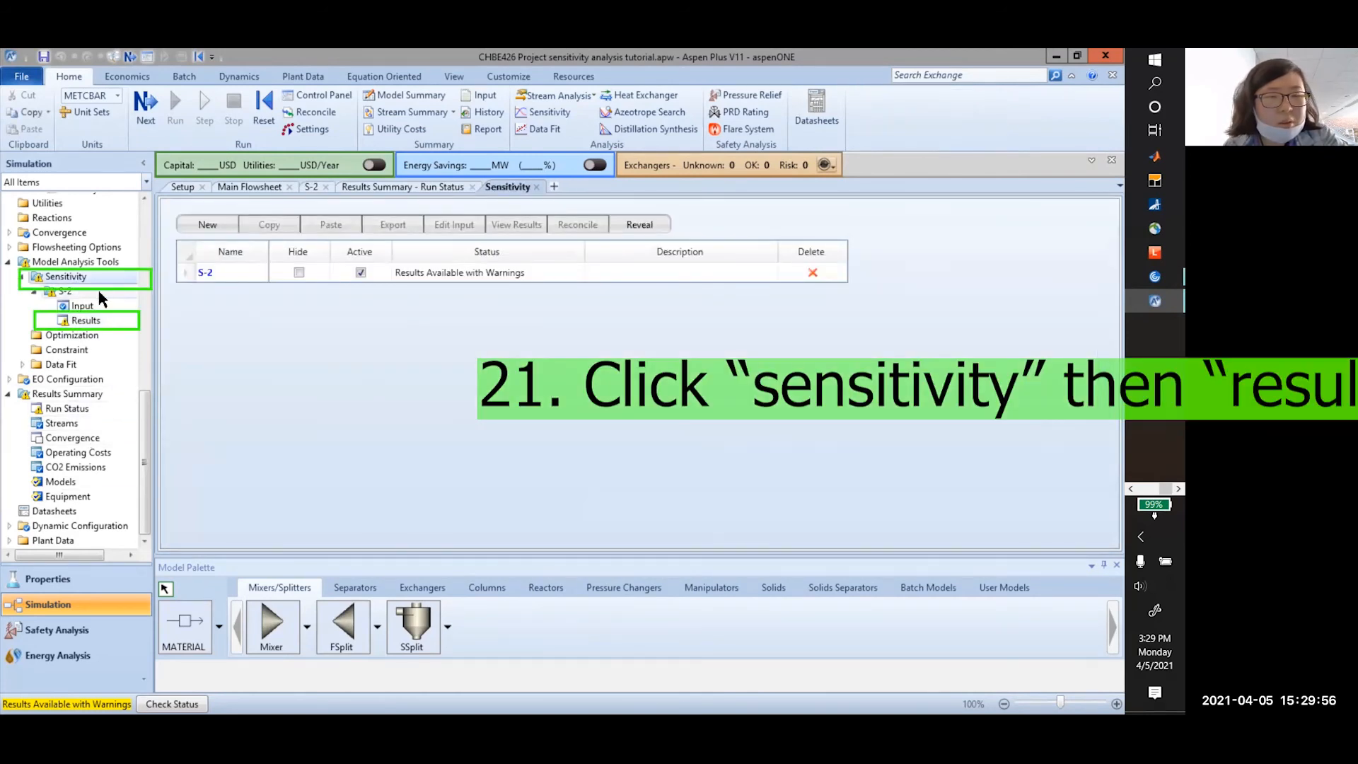
click(84, 321)
scroll(327, 393, down, 3)
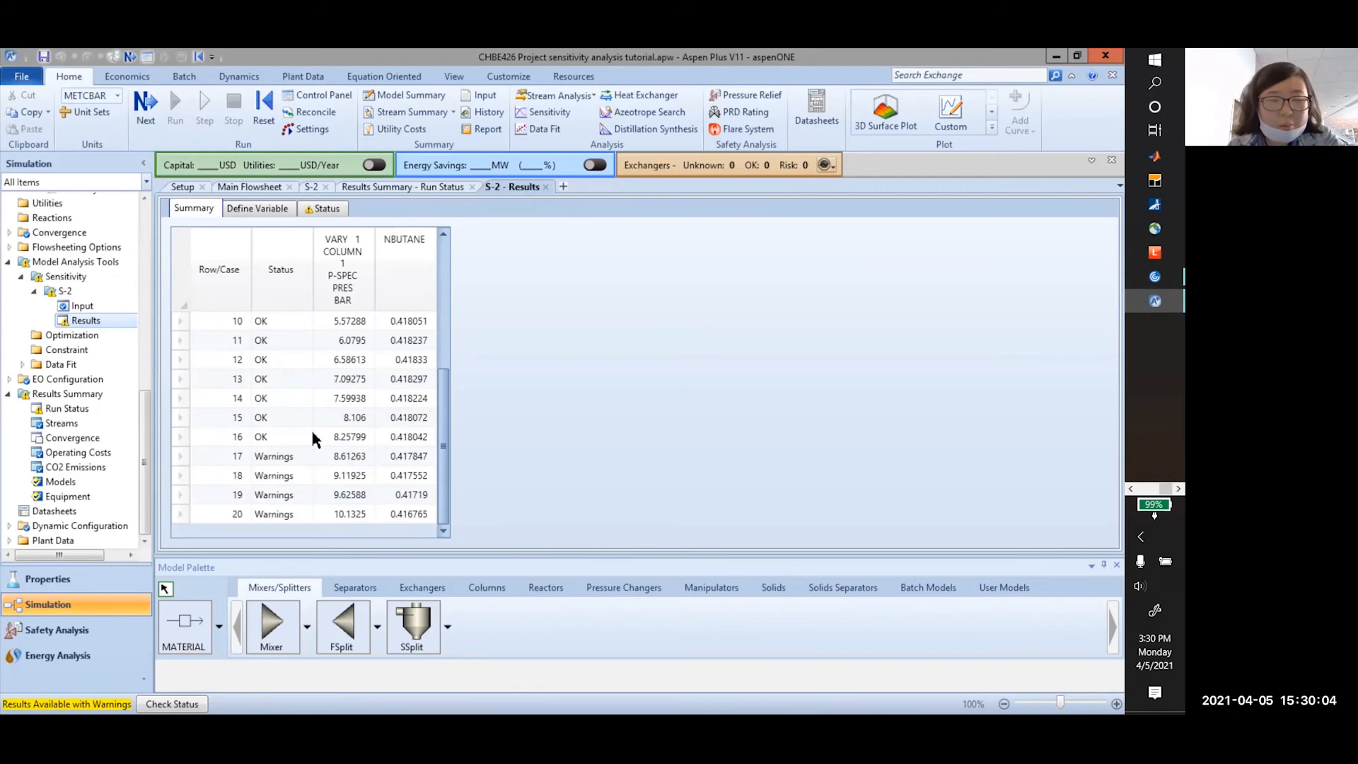
scroll(488, 380, up, 1)
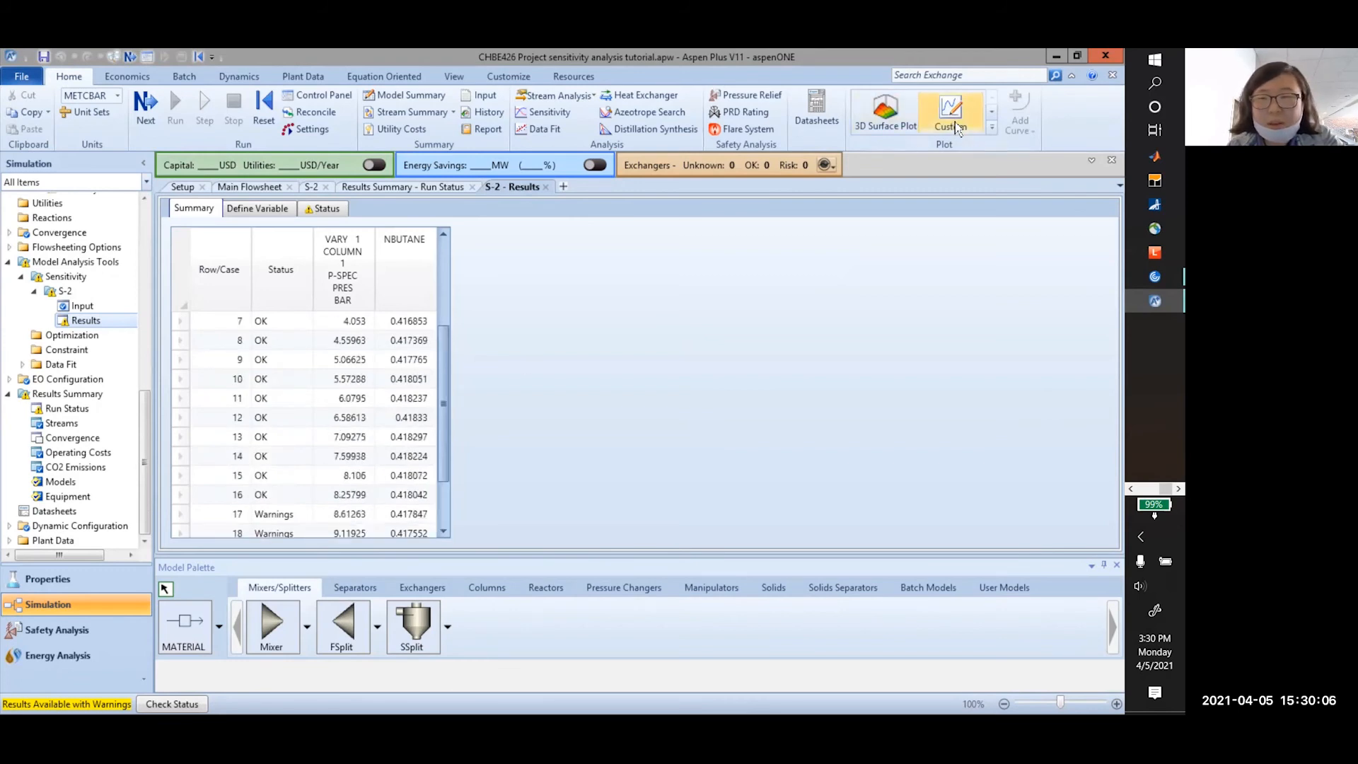
click(992, 126)
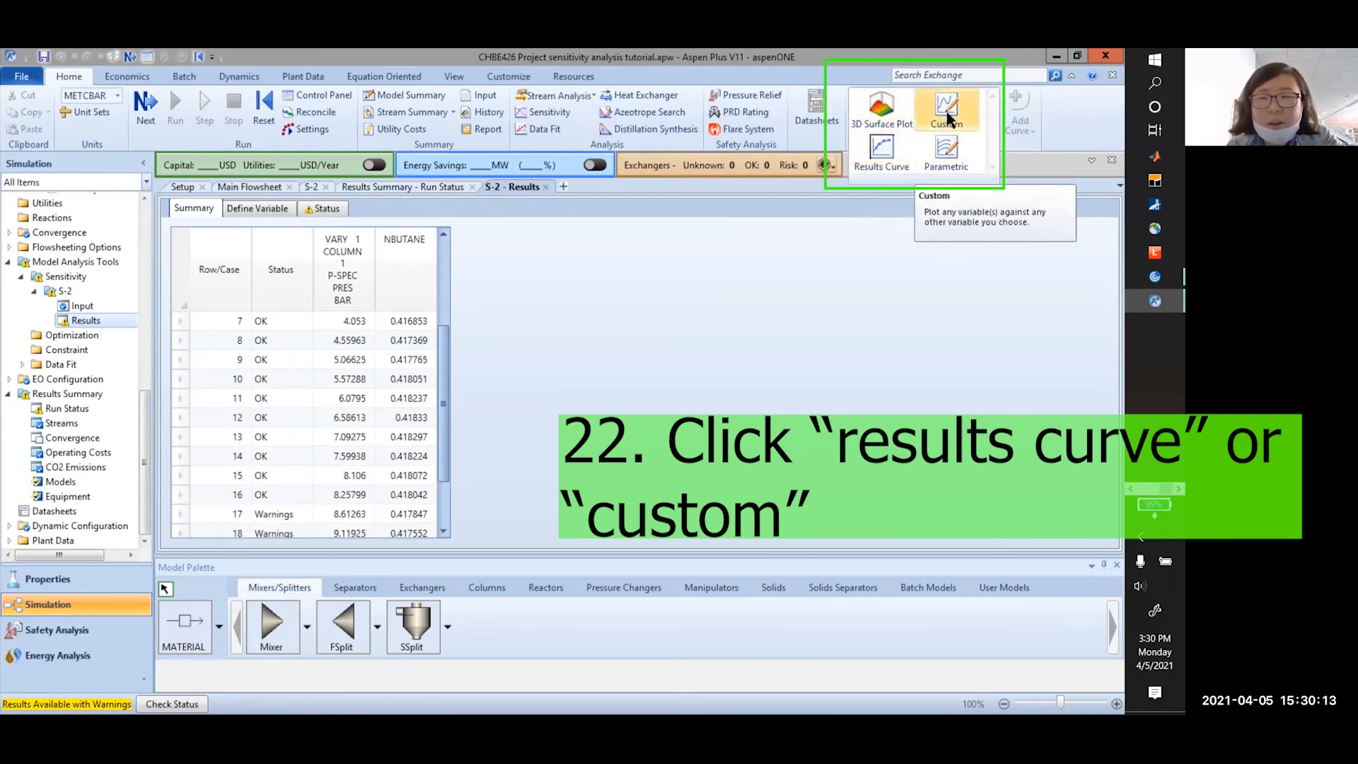
Plot a Results Curve of NBUTANE against the varied COLUMN pressure (VARY 1 P-SPEC)
click(892, 154)
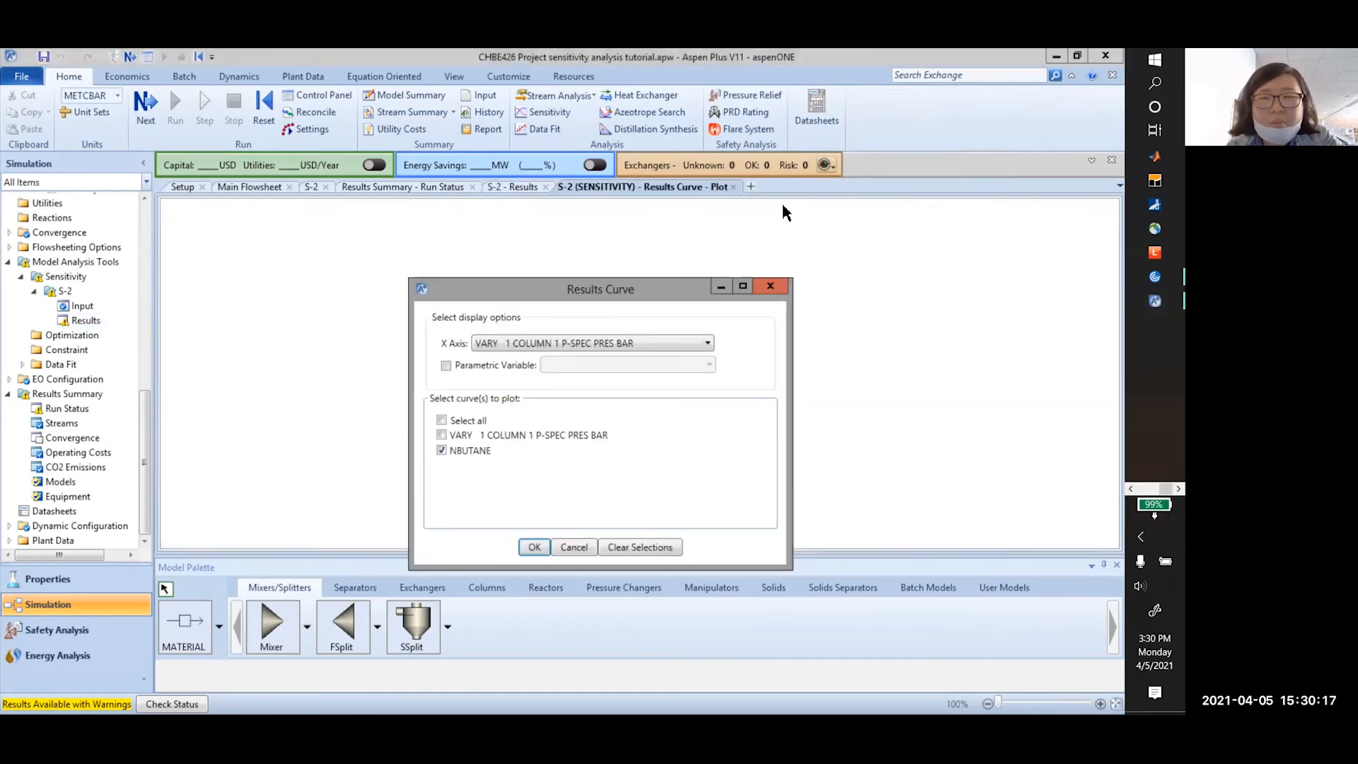
click(580, 344)
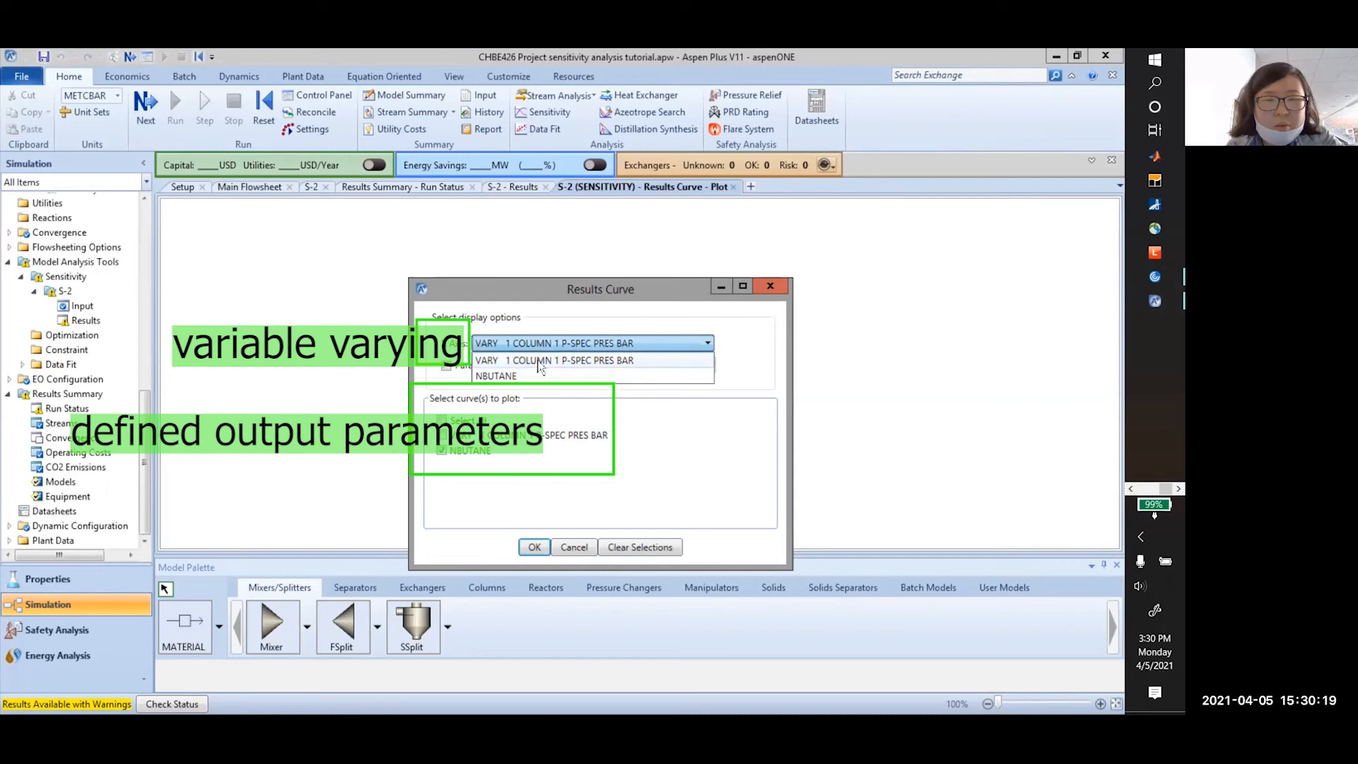
click(542, 361)
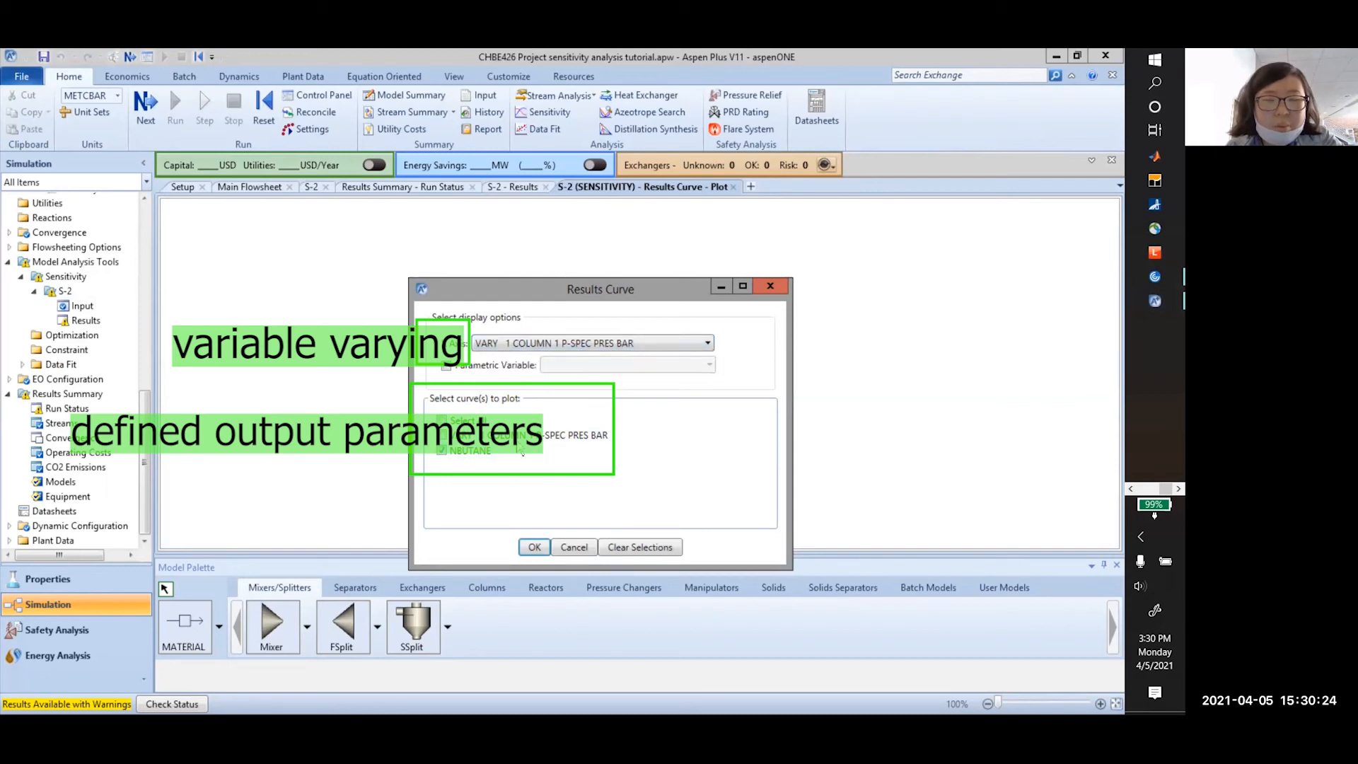
click(535, 548)
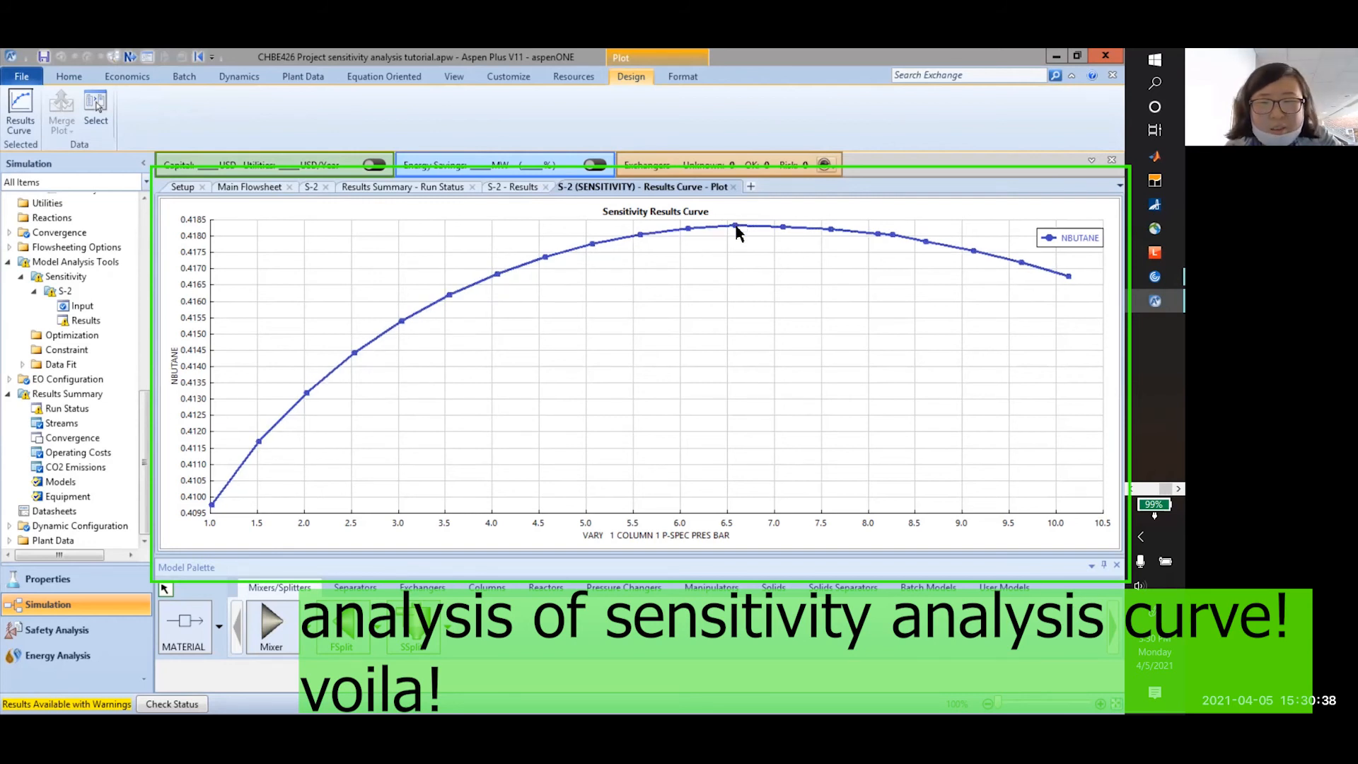
mouse_move(736, 230)
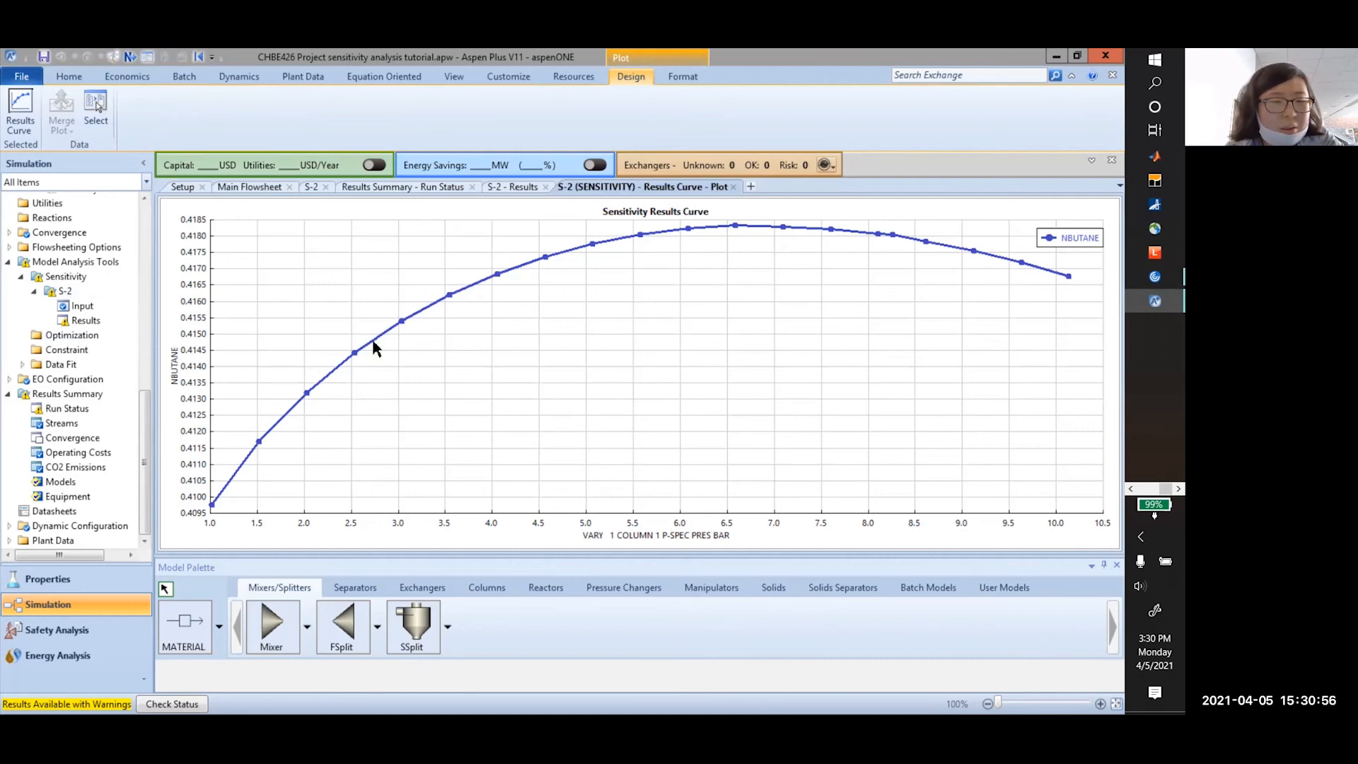
scroll(88, 367, up, 2)
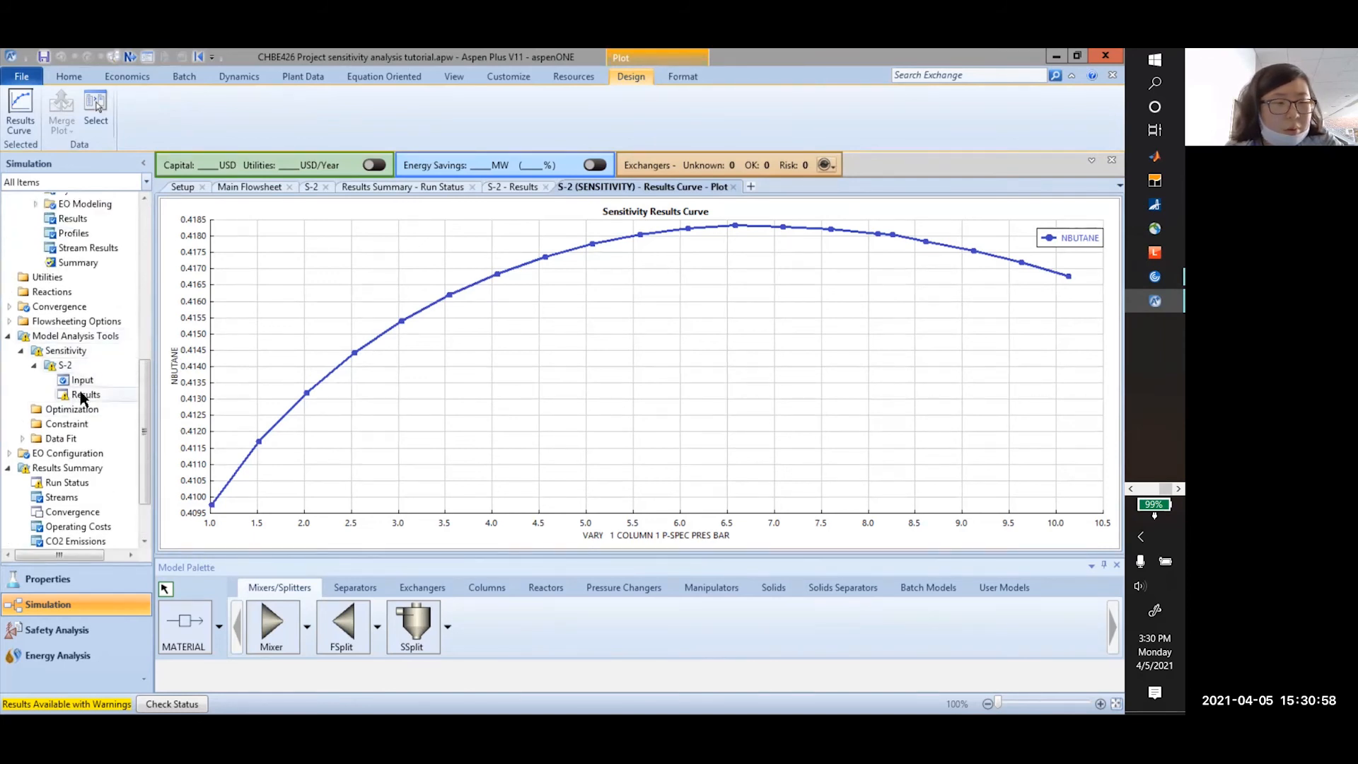
click(83, 396)
click(64, 365)
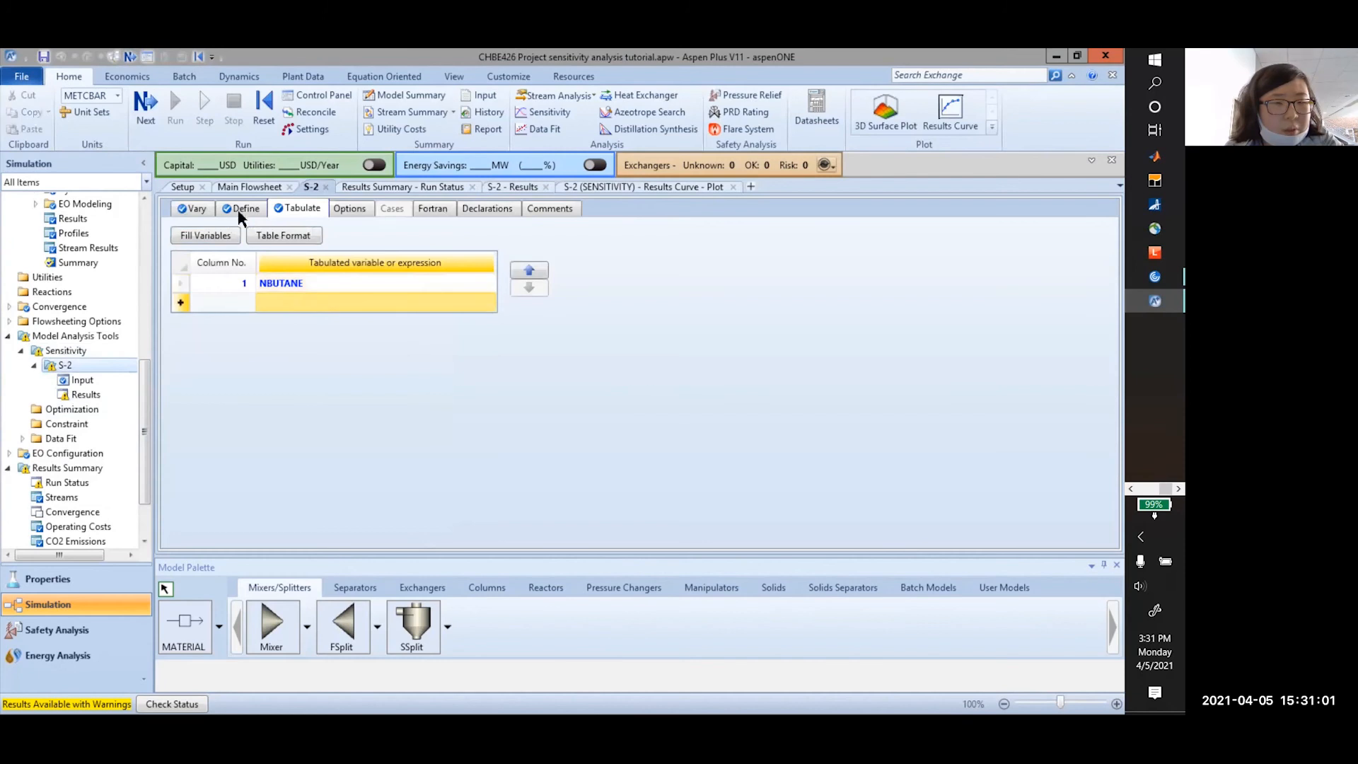
click(245, 211)
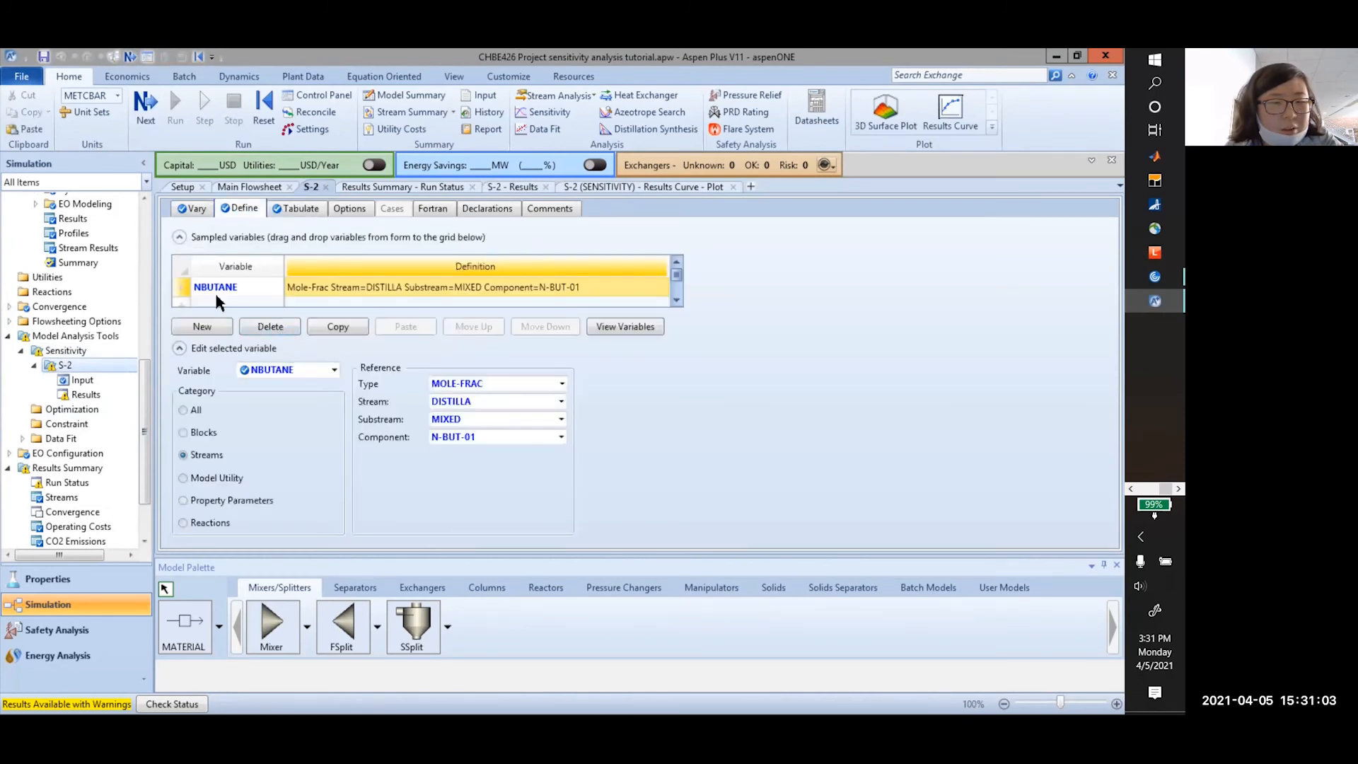
click(246, 300)
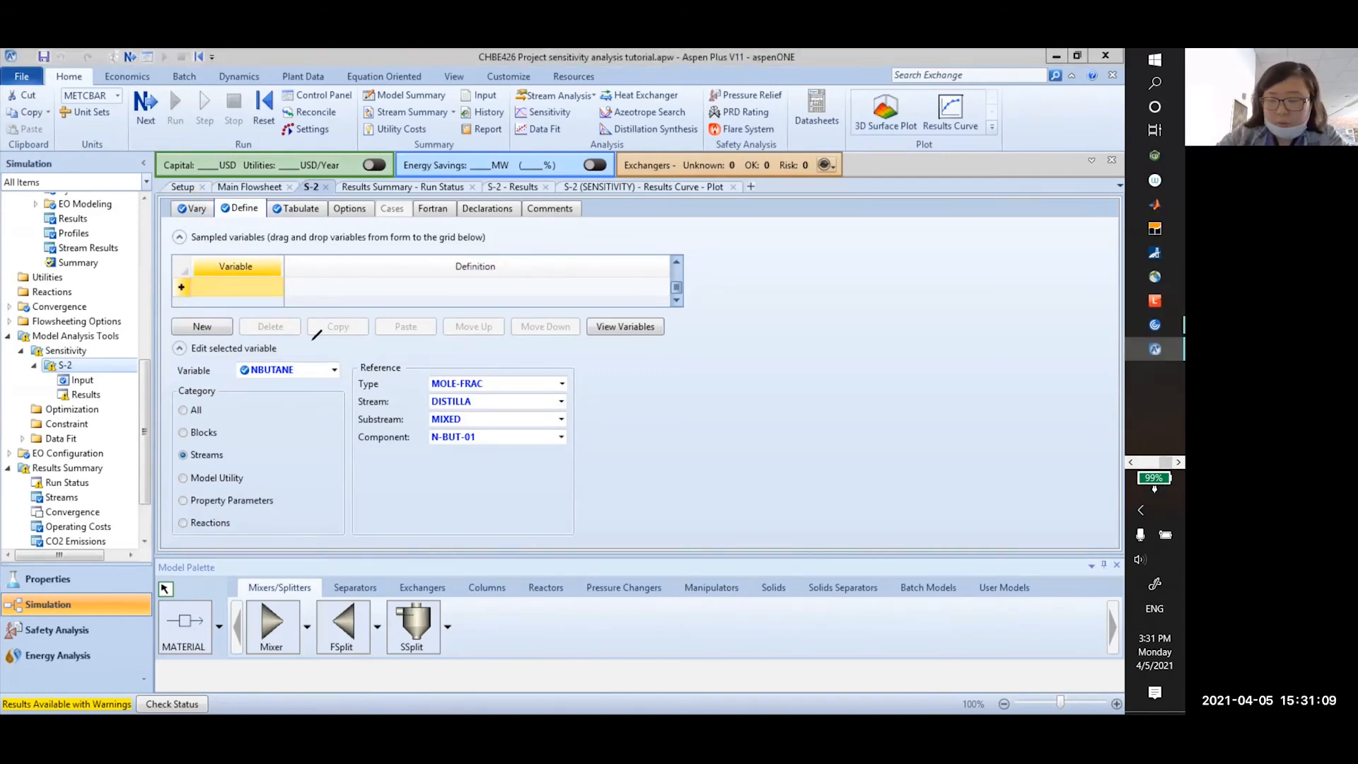
drag(189, 181, 191, 182)
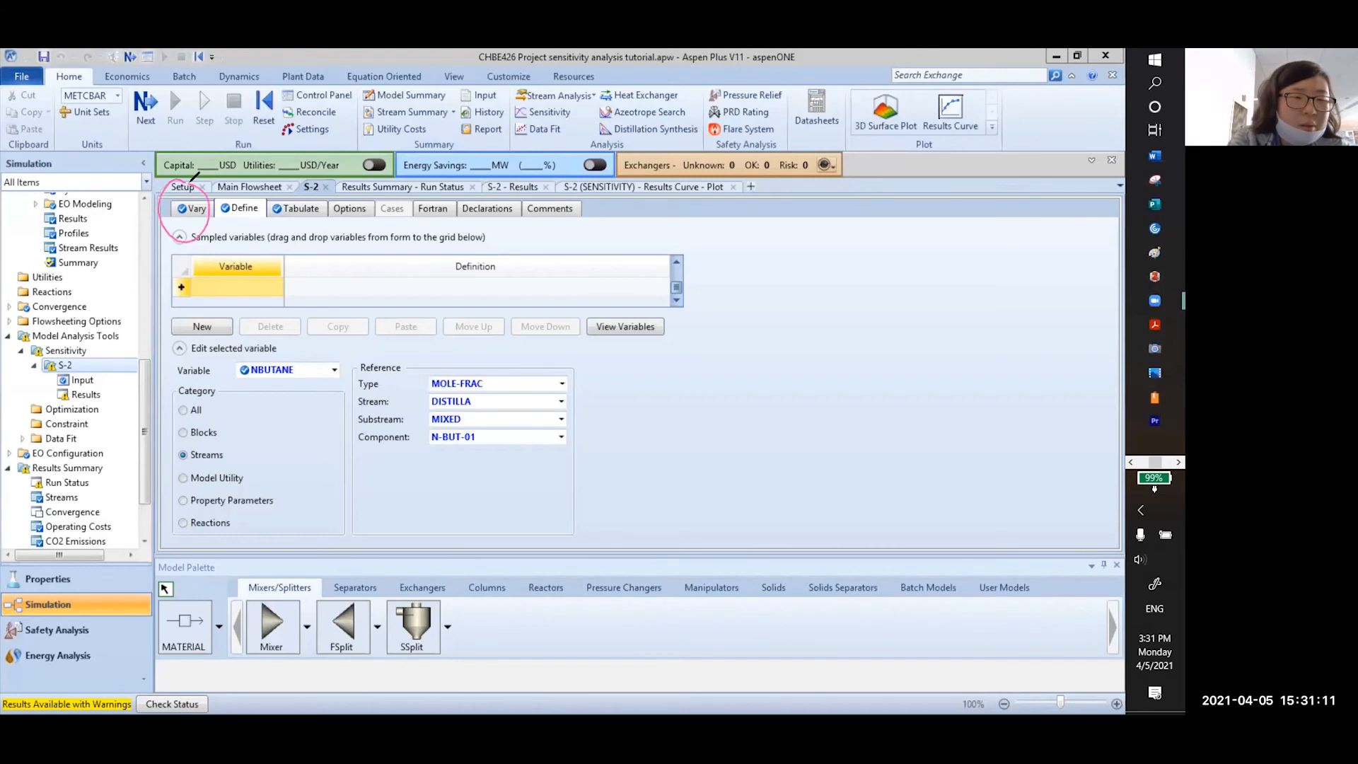
mouse_move(194, 240)
mouse_down()
mouse_move(280, 382)
mouse_move(339, 348)
mouse_move(408, 357)
mouse_up()
drag(249, 182, 248, 181)
drag(251, 232, 311, 274)
drag(335, 267, 345, 280)
mouse_move(352, 269)
mouse_down()
mouse_move(351, 300)
mouse_move(369, 278)
mouse_up()
mouse_move(374, 266)
mouse_down()
mouse_move(476, 251)
mouse_move(506, 267)
mouse_up()
mouse_move(311, 169)
mouse_down()
mouse_move(322, 212)
mouse_move(584, 233)
mouse_move(579, 272)
mouse_move(936, 240)
mouse_up()
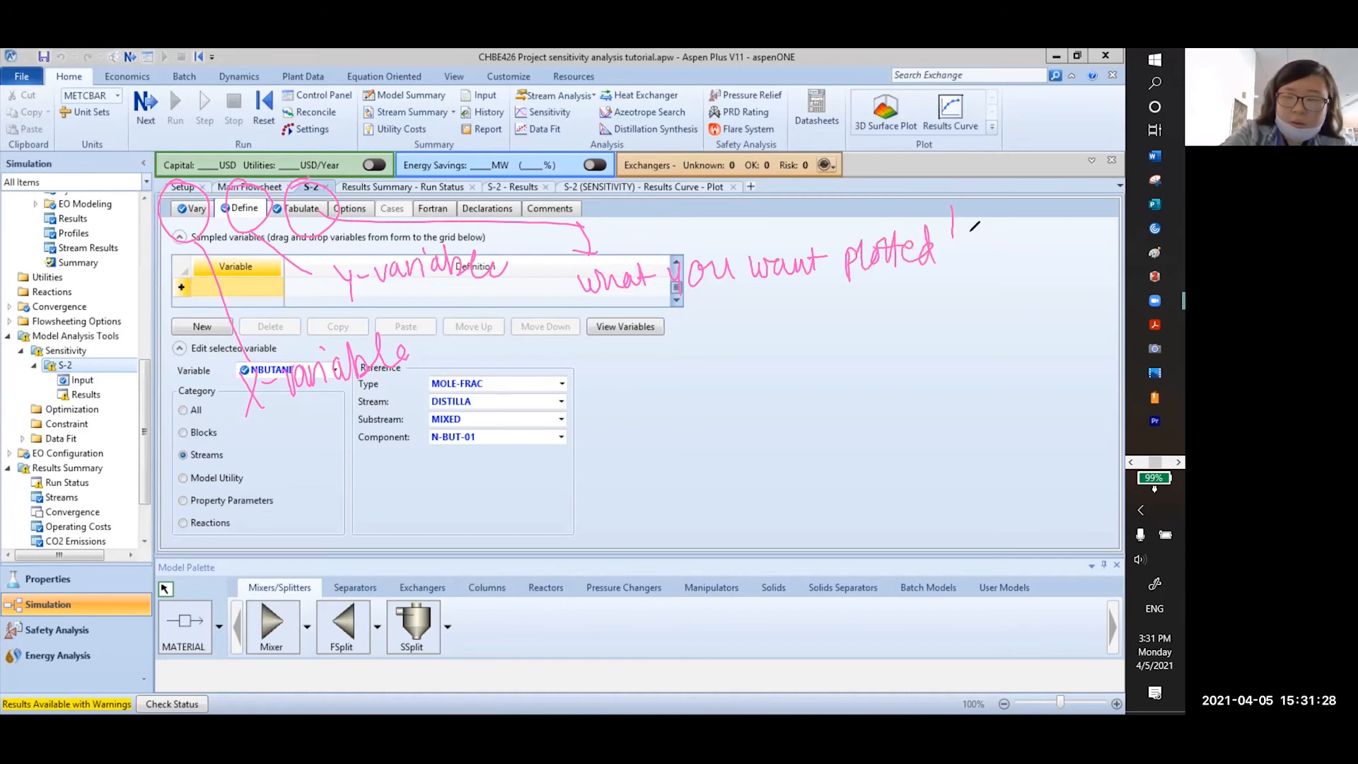
click(338, 153)
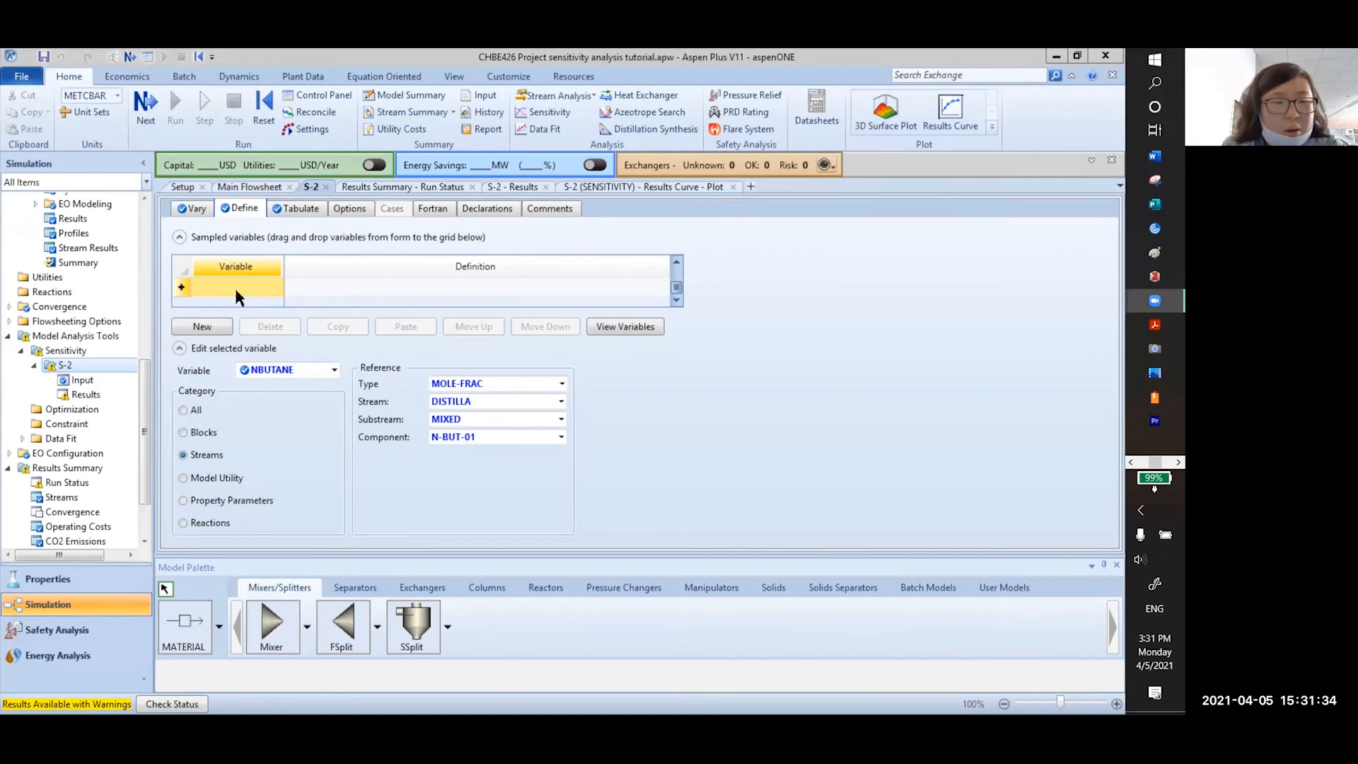
Create a new sampled variable named IPENTANE
click(440, 289)
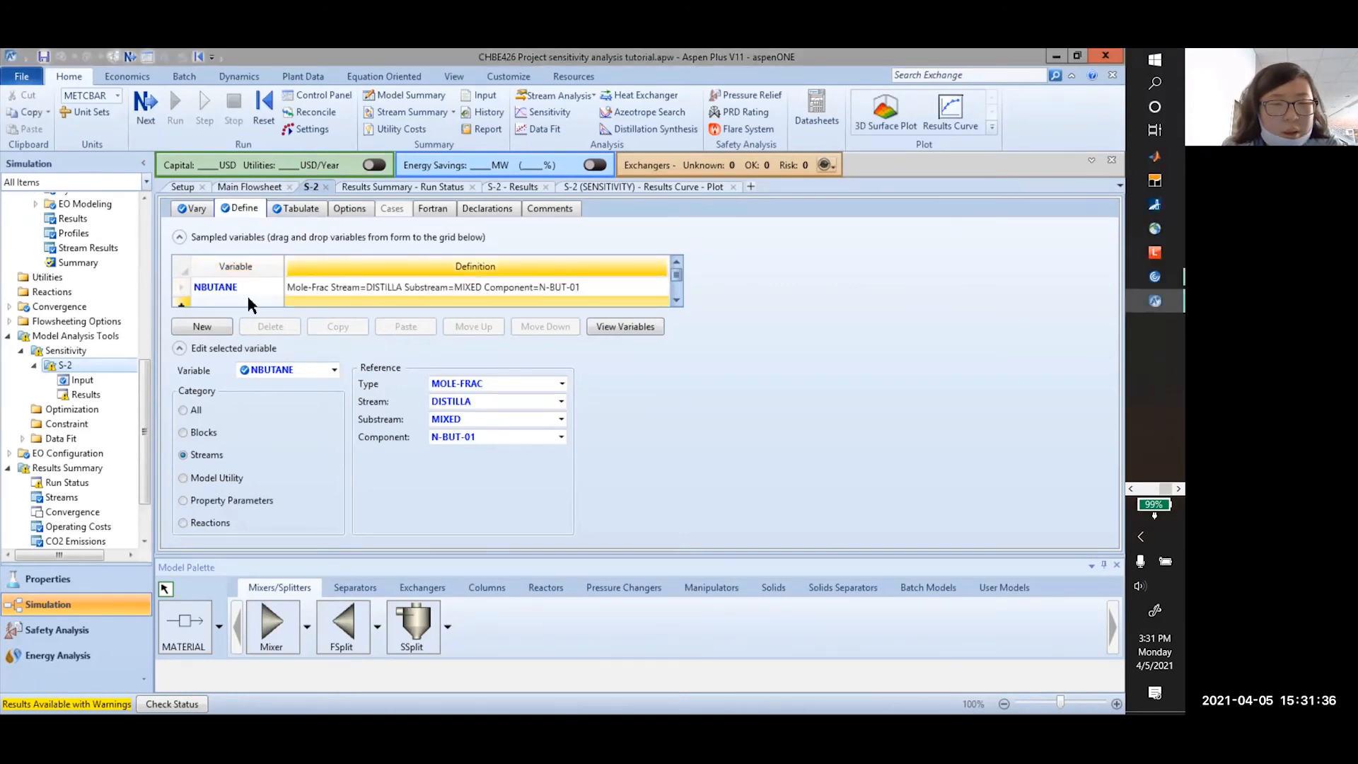
click(247, 296)
click(202, 326)
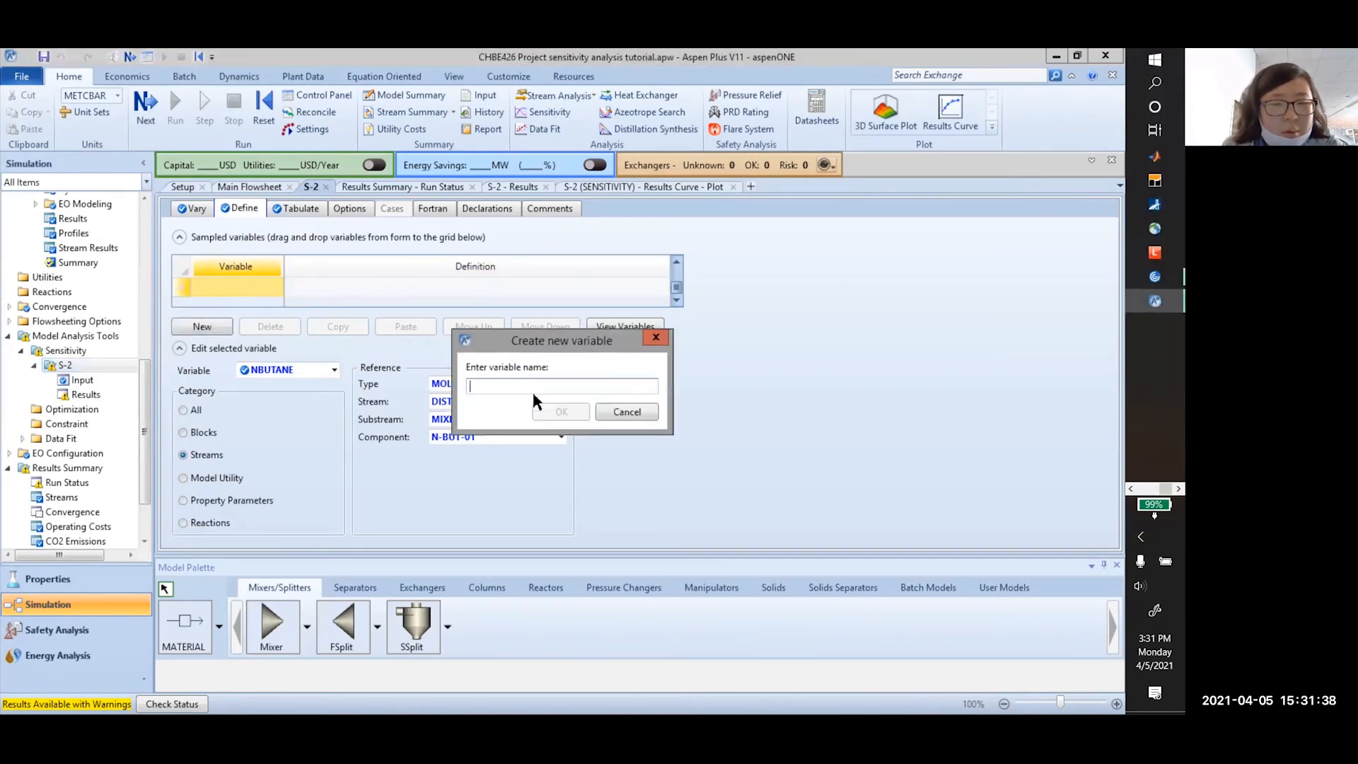
text(IPENTANE)
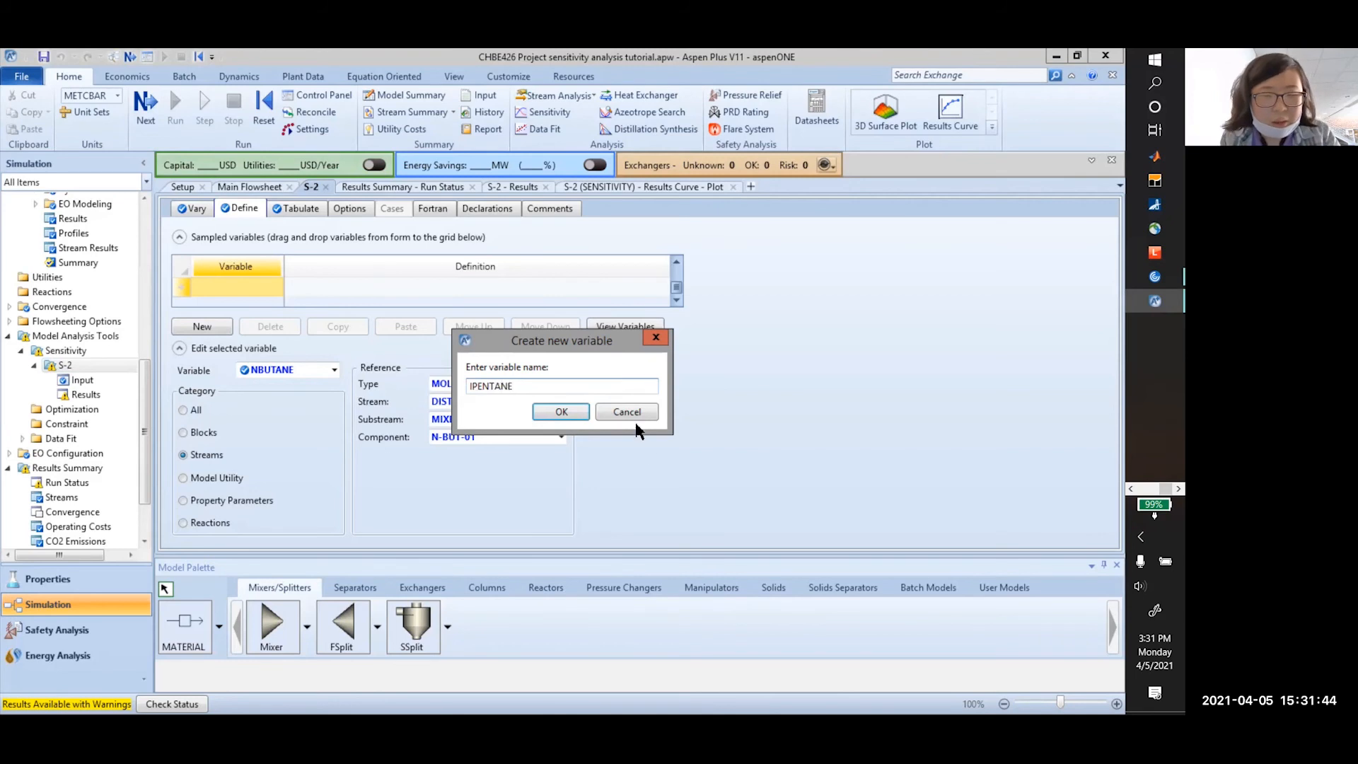
click(559, 413)
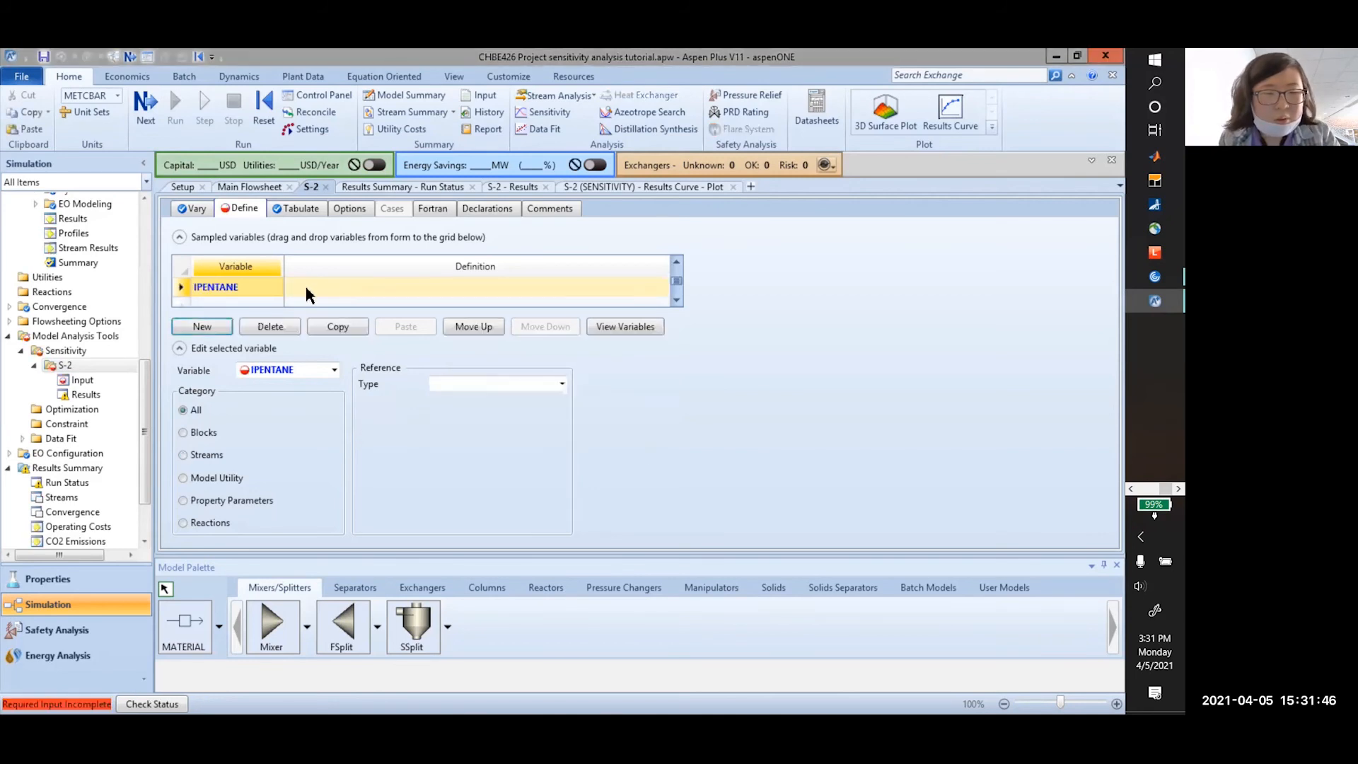
Define IPENTANE as the MOLE-FRAC of N-PEN-01 in stream BOTTOMS
click(204, 456)
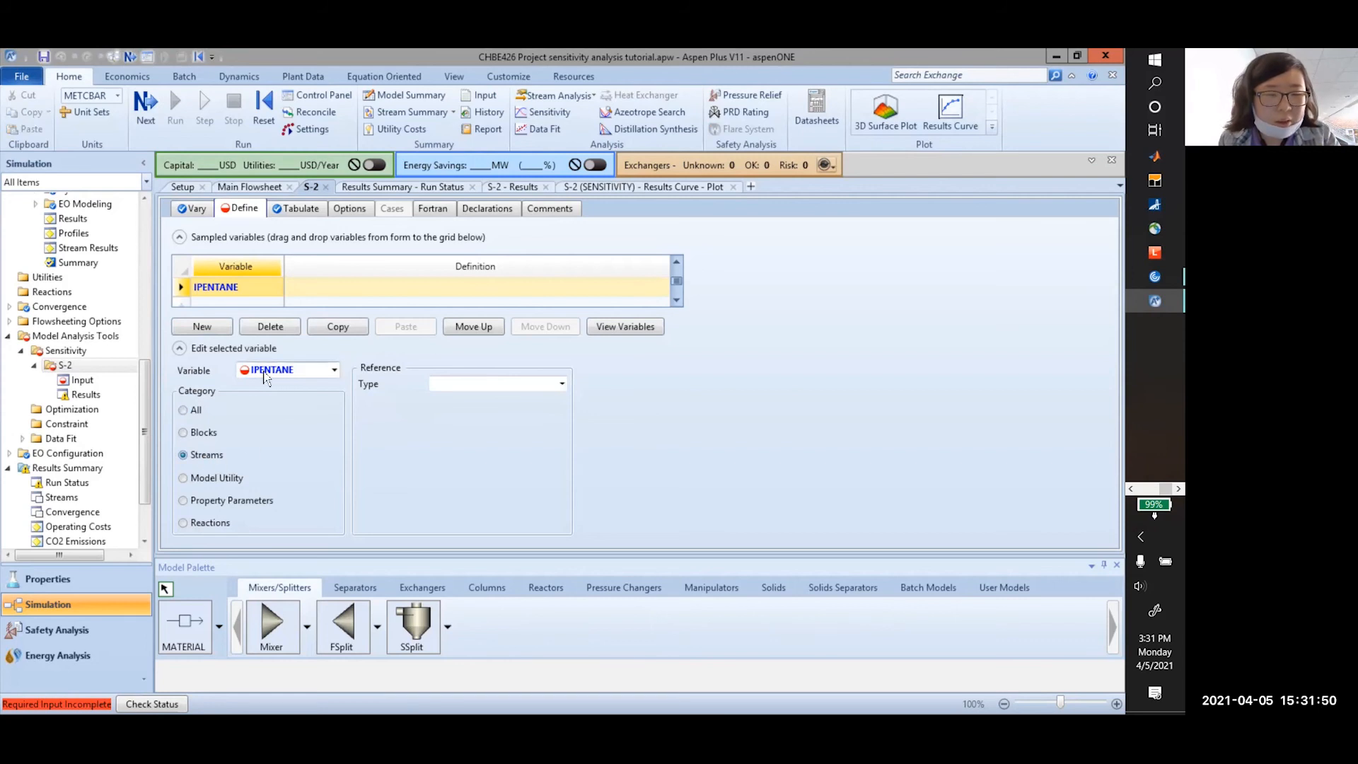
click(481, 386)
click(561, 384)
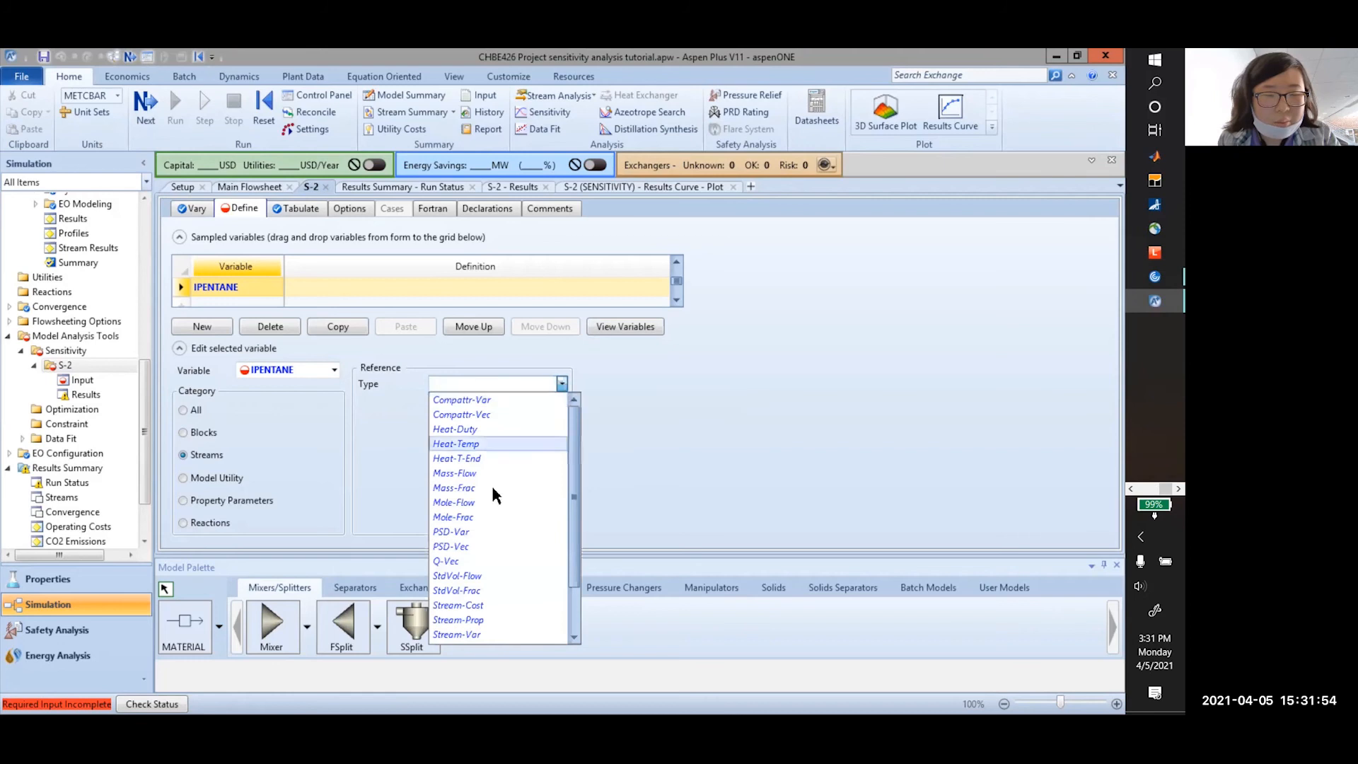
scroll(493, 513, down, 1)
scroll(494, 549, up, 1)
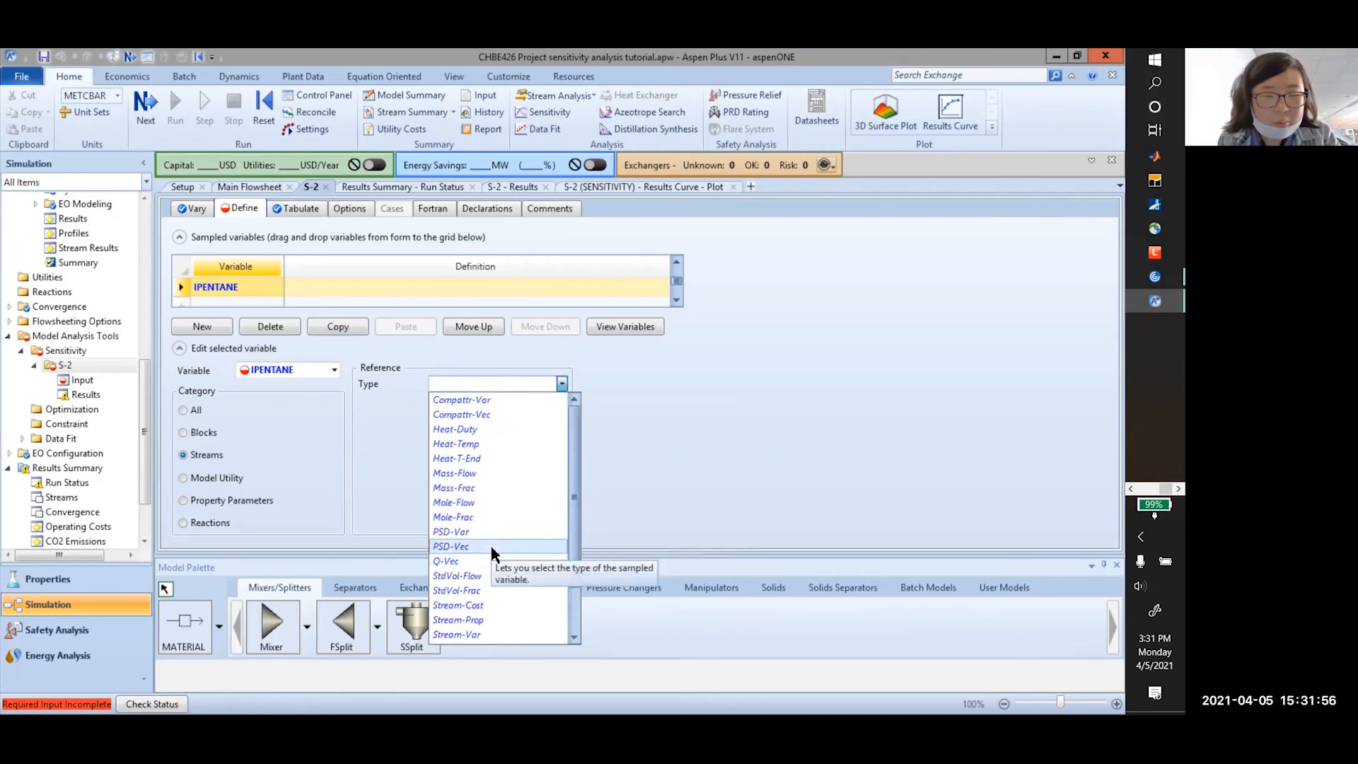
click(453, 517)
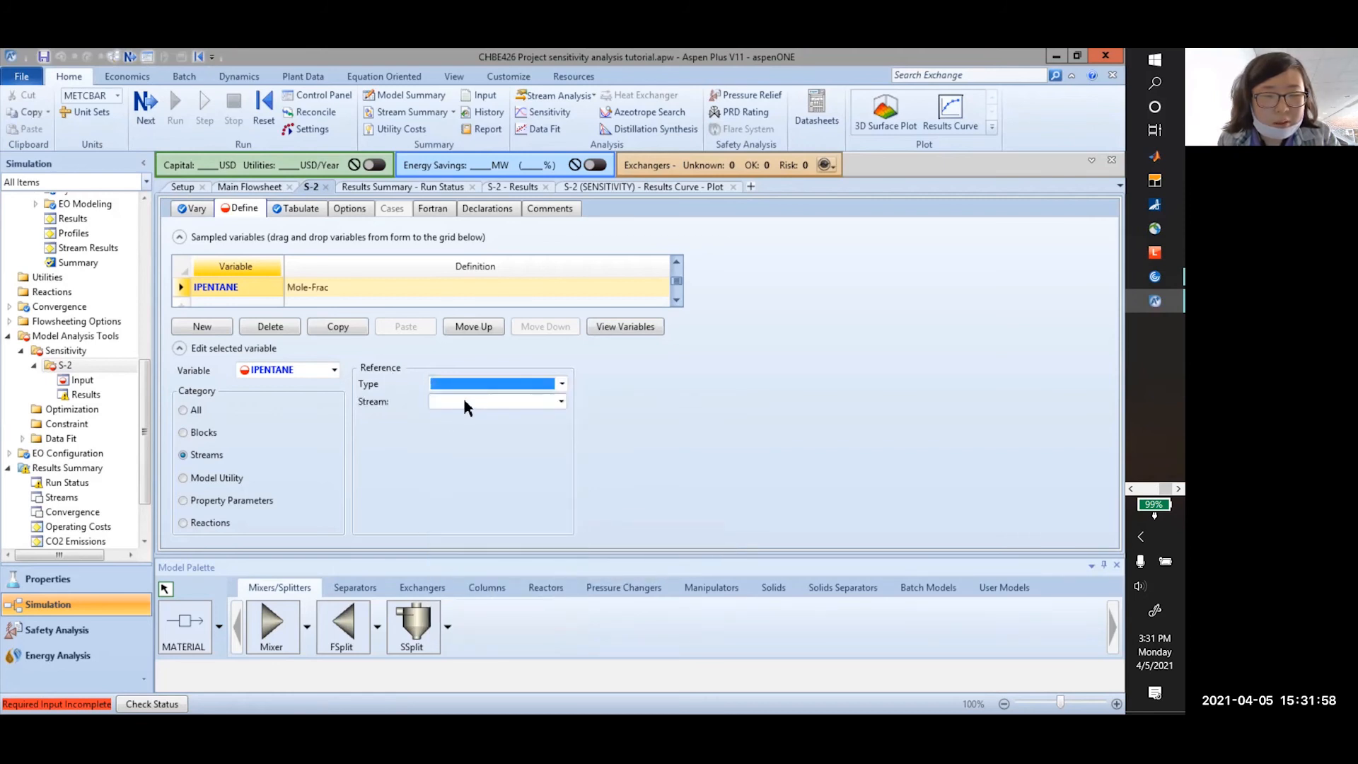
click(560, 402)
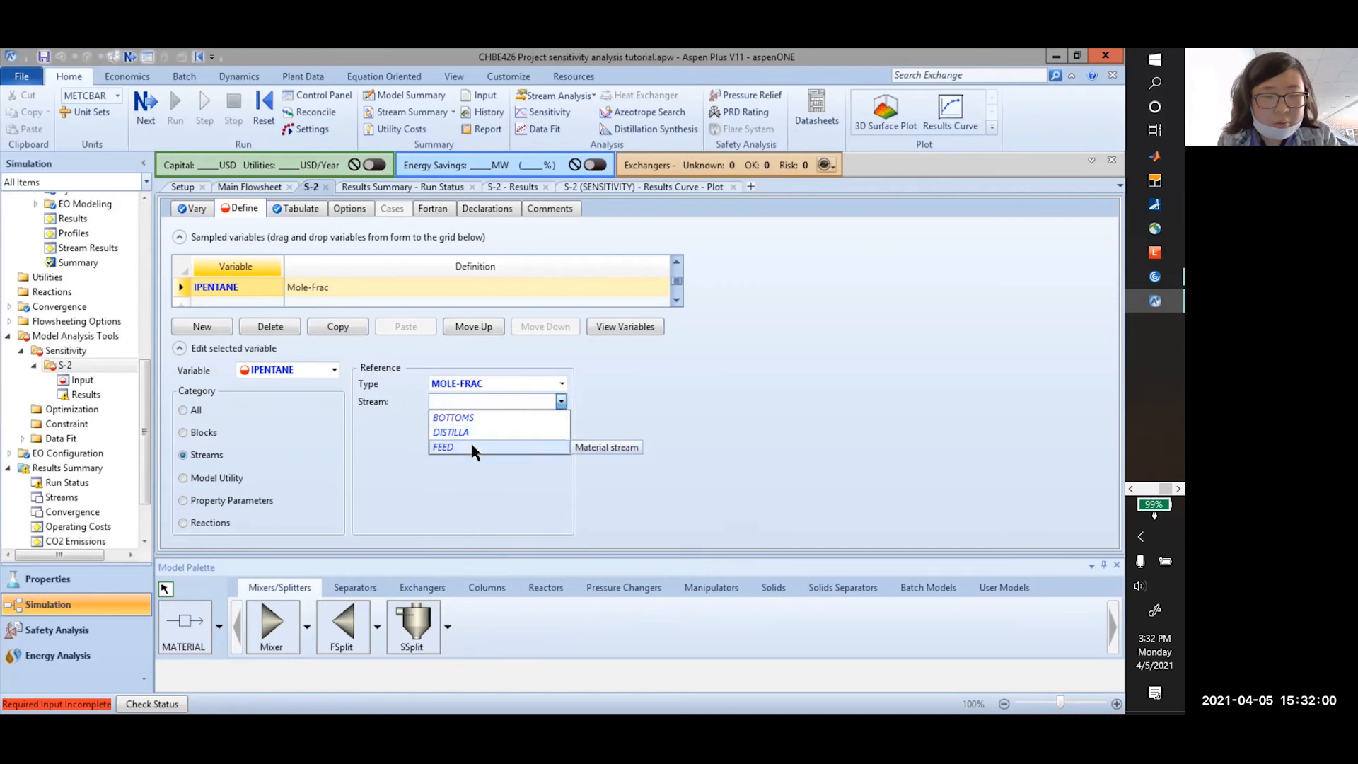
click(484, 418)
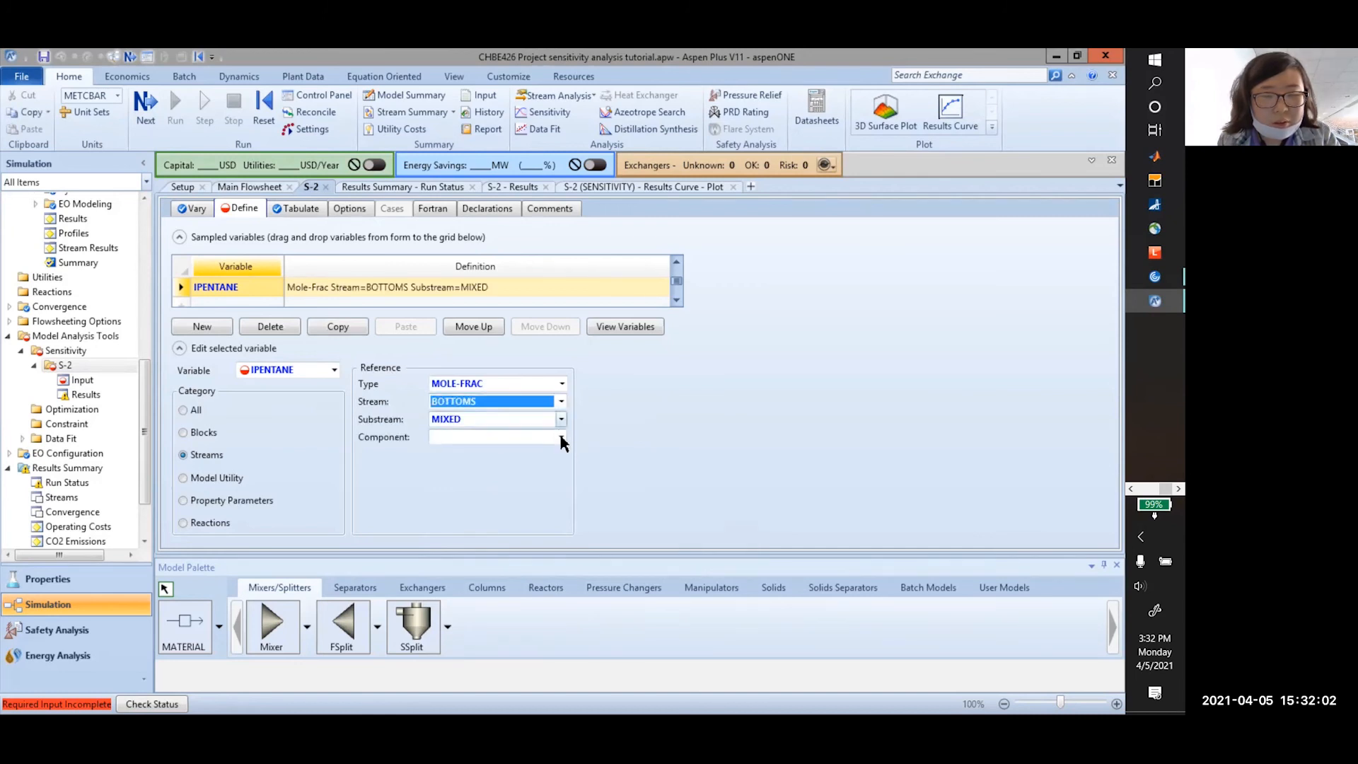
click(560, 436)
click(474, 498)
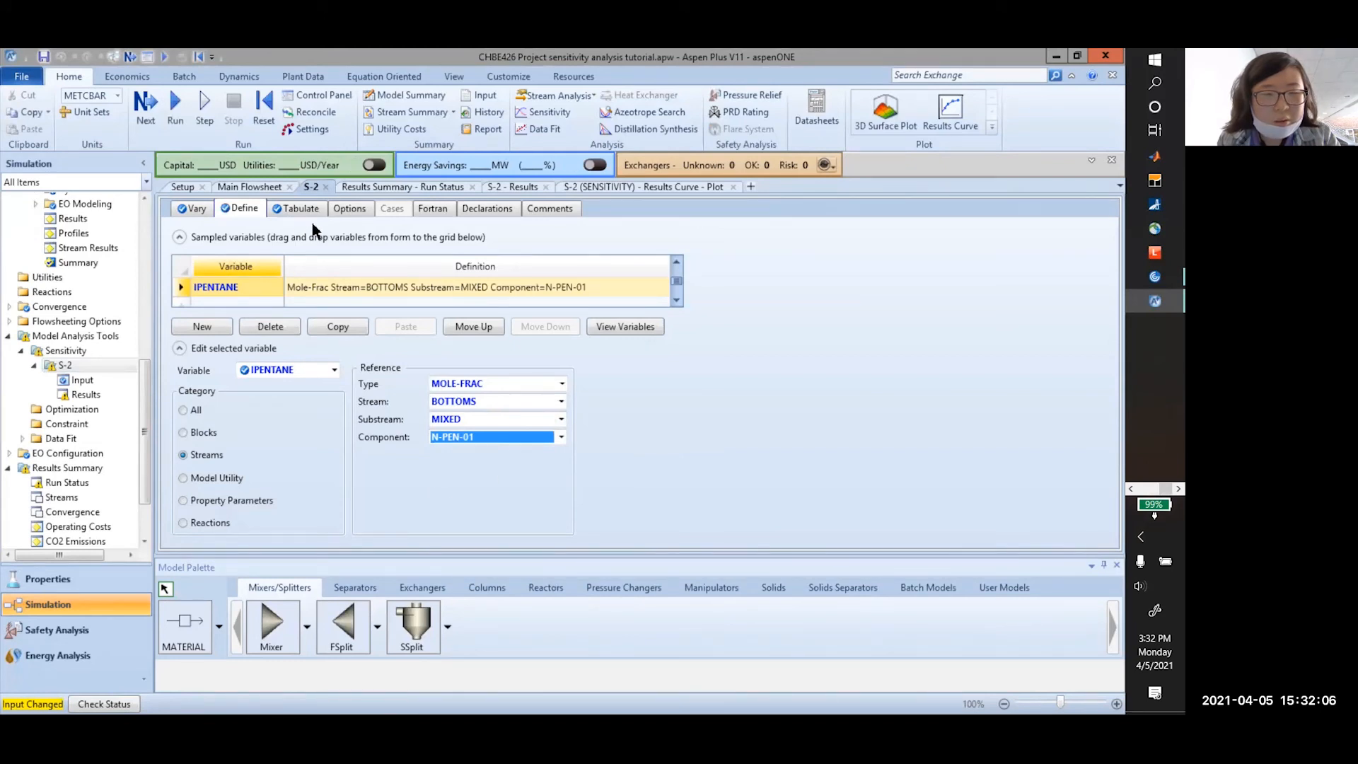
click(296, 208)
click(263, 303)
Tabulate NPENTANE as column 2
text(NPENTANE)
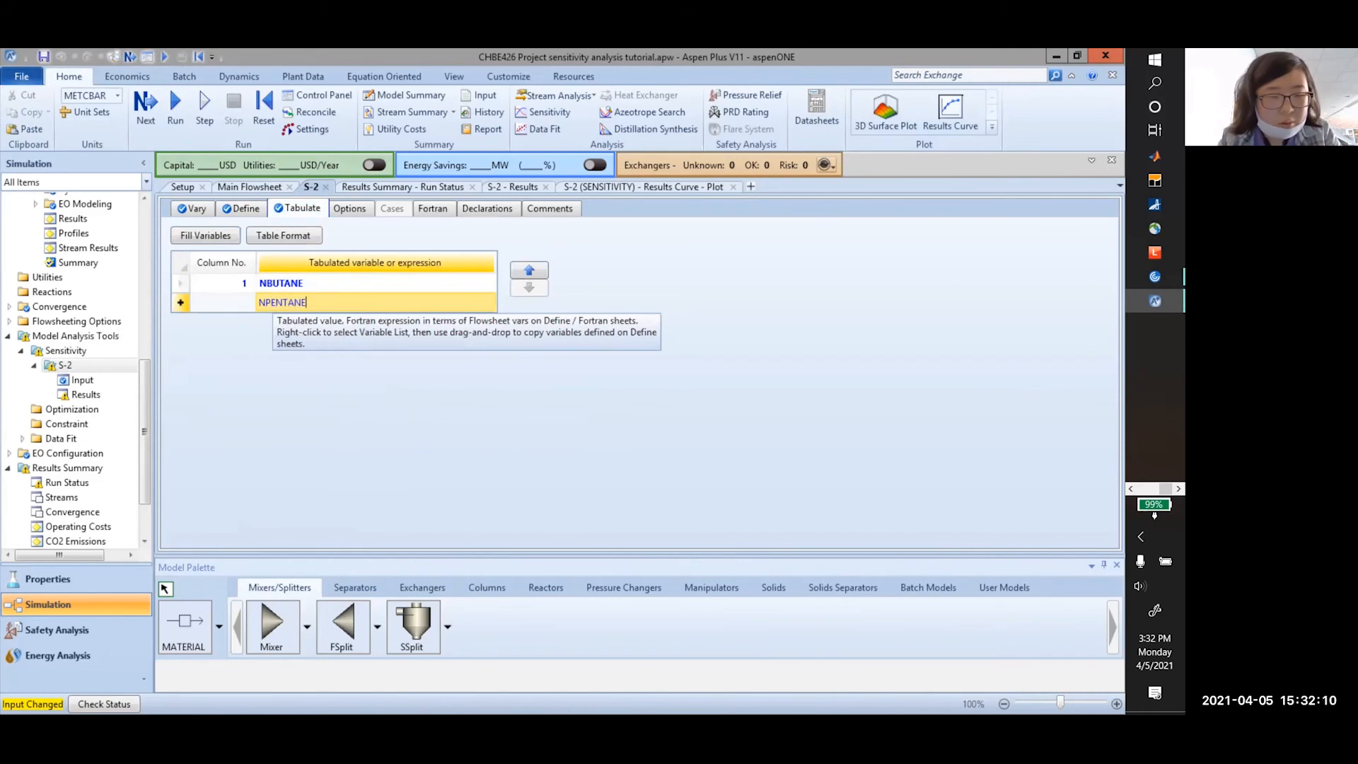
click(230, 302)
click(328, 382)
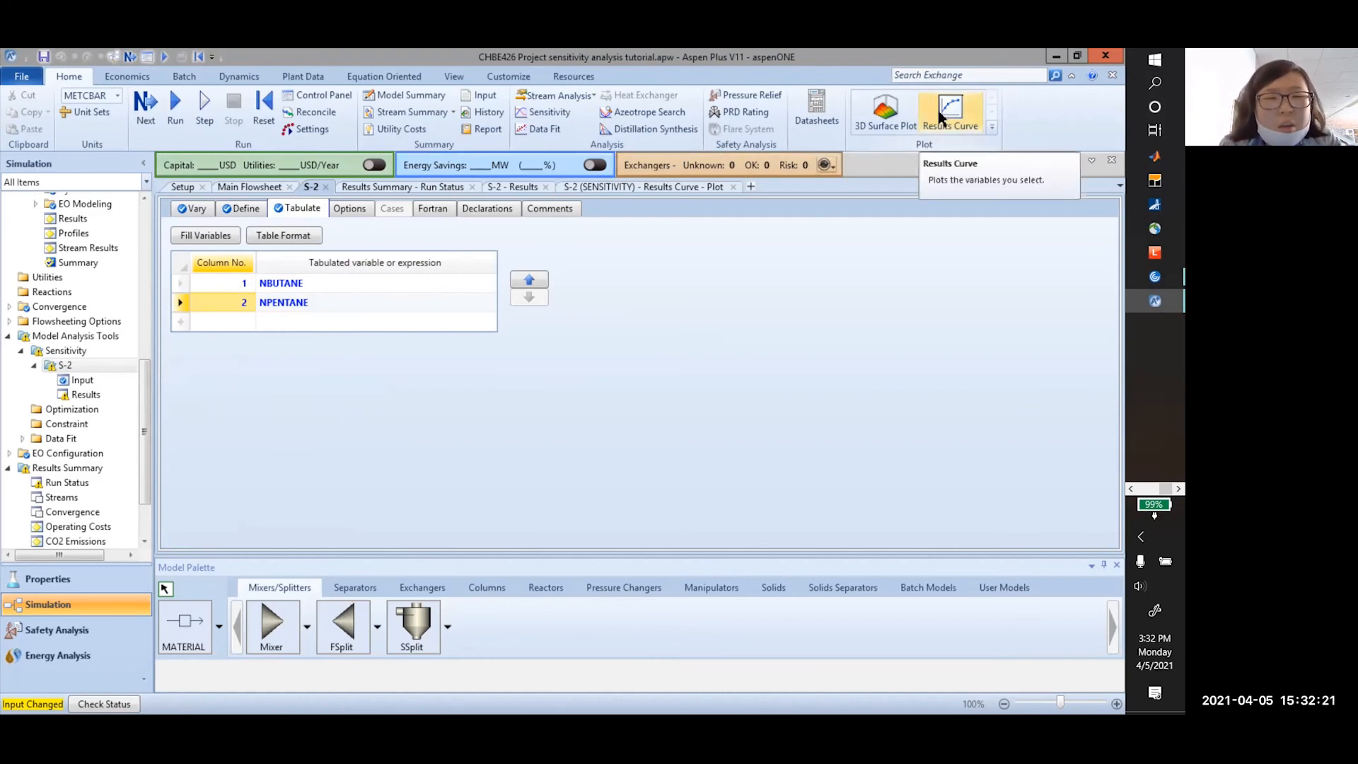
Reinitialize the simulation, discarding previous results, and rerun it
click(263, 106)
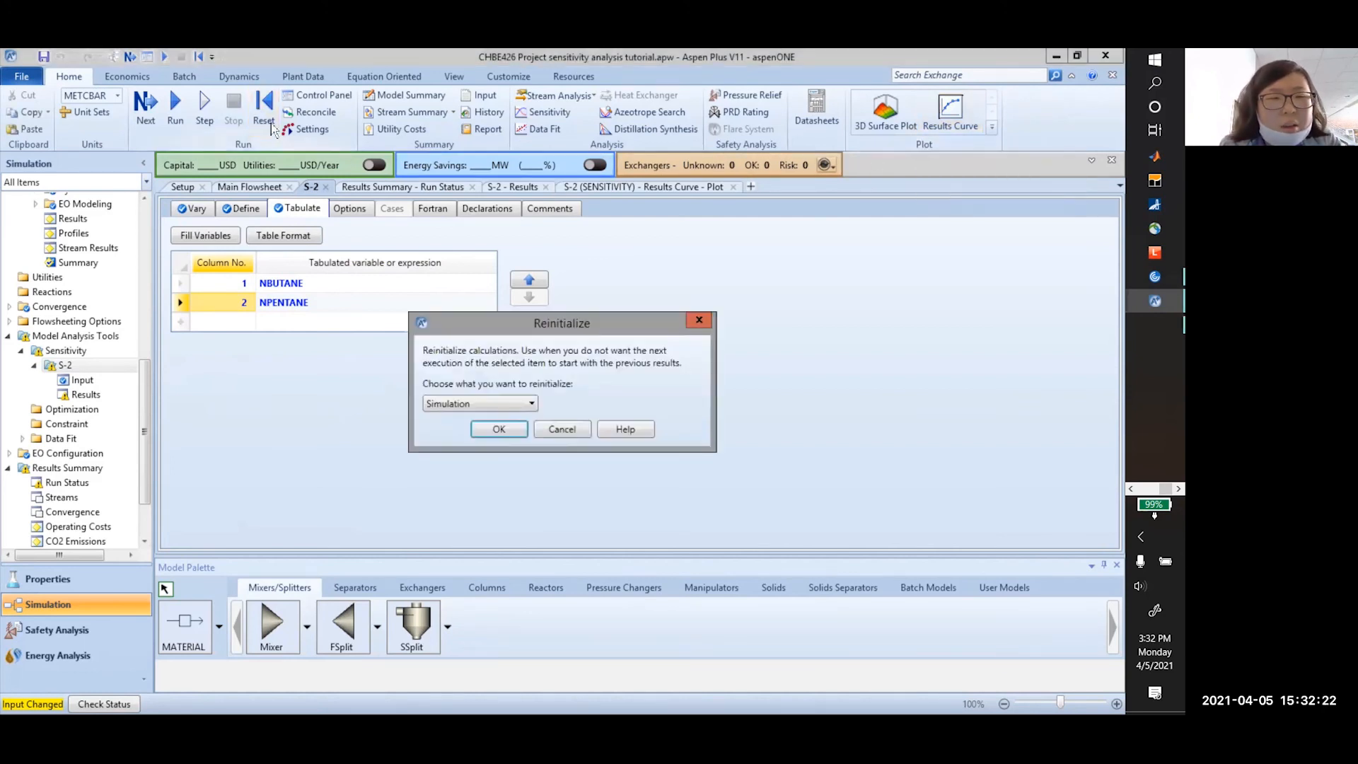
click(510, 428)
click(656, 409)
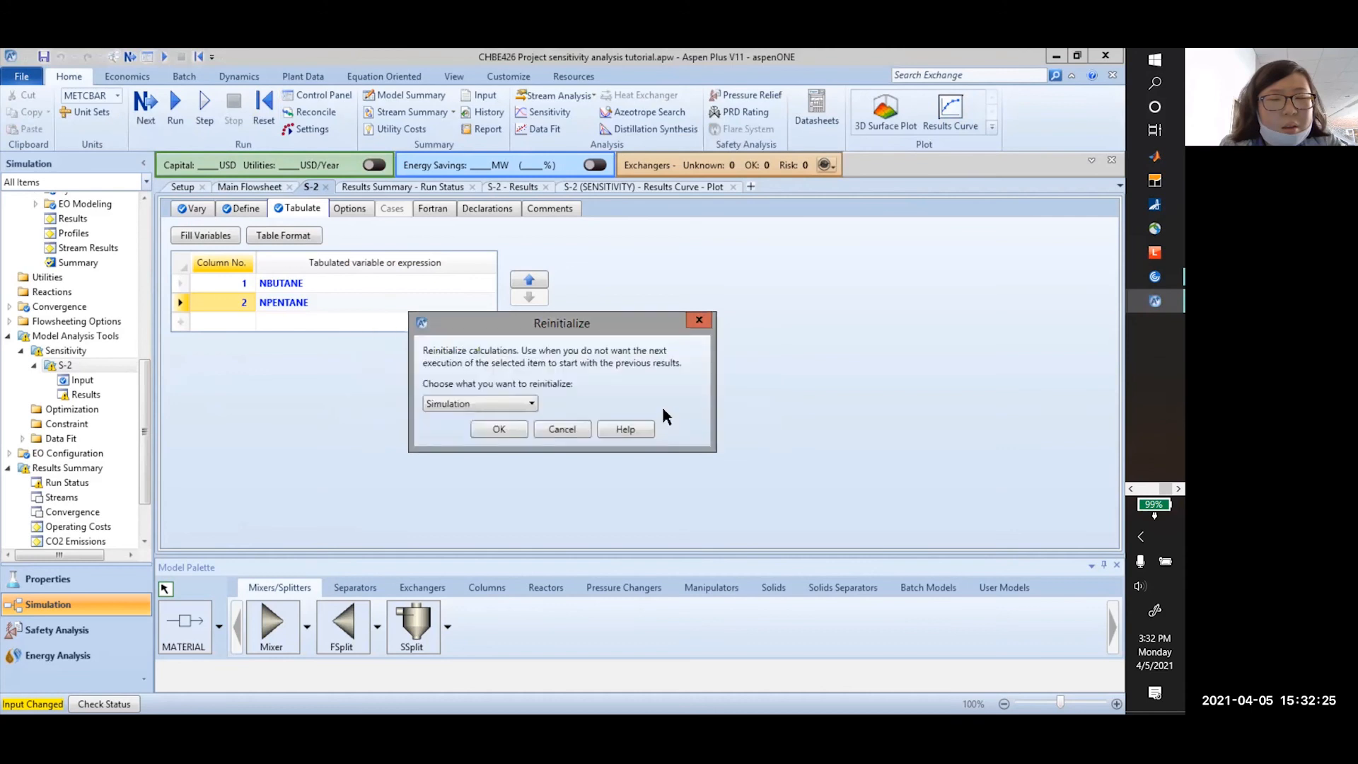
click(175, 121)
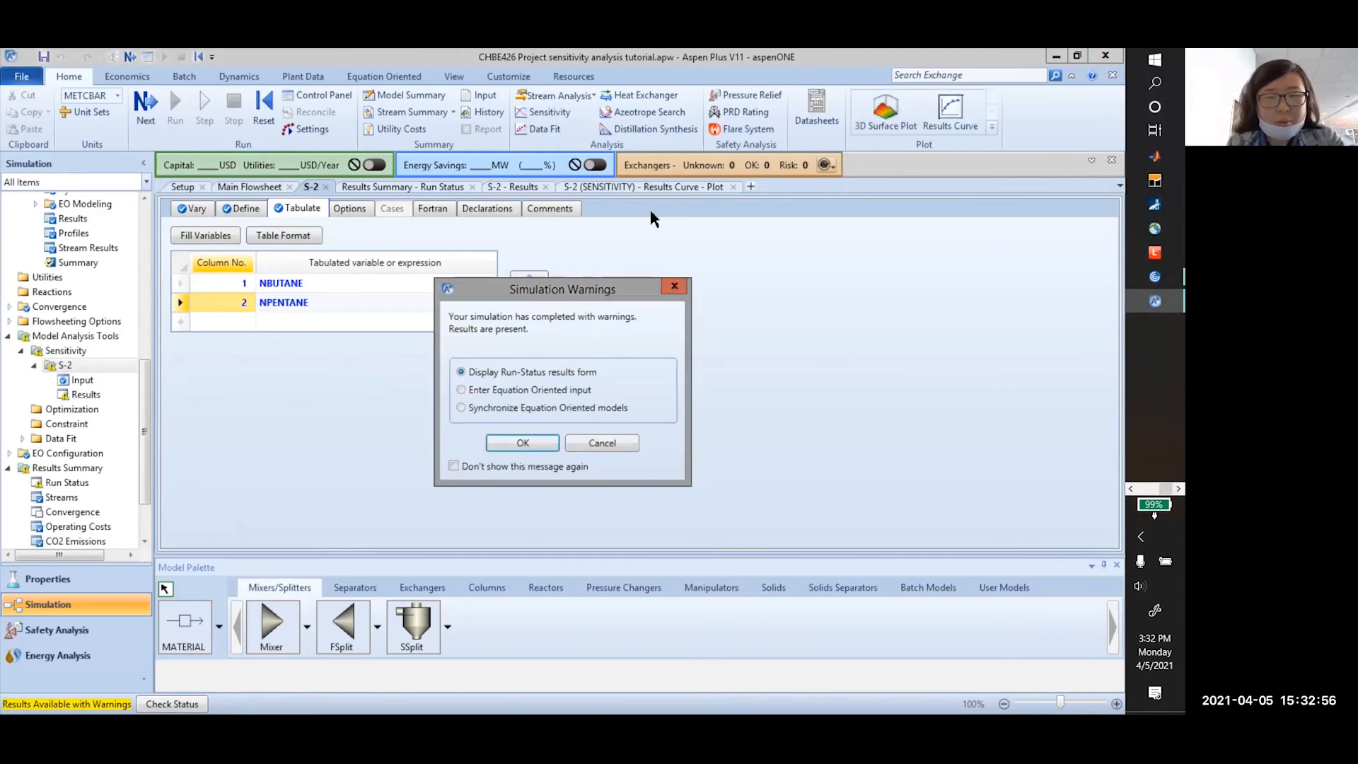
Dismiss the warnings and look over the existing sensitivity Results Curve plot's options
click(542, 444)
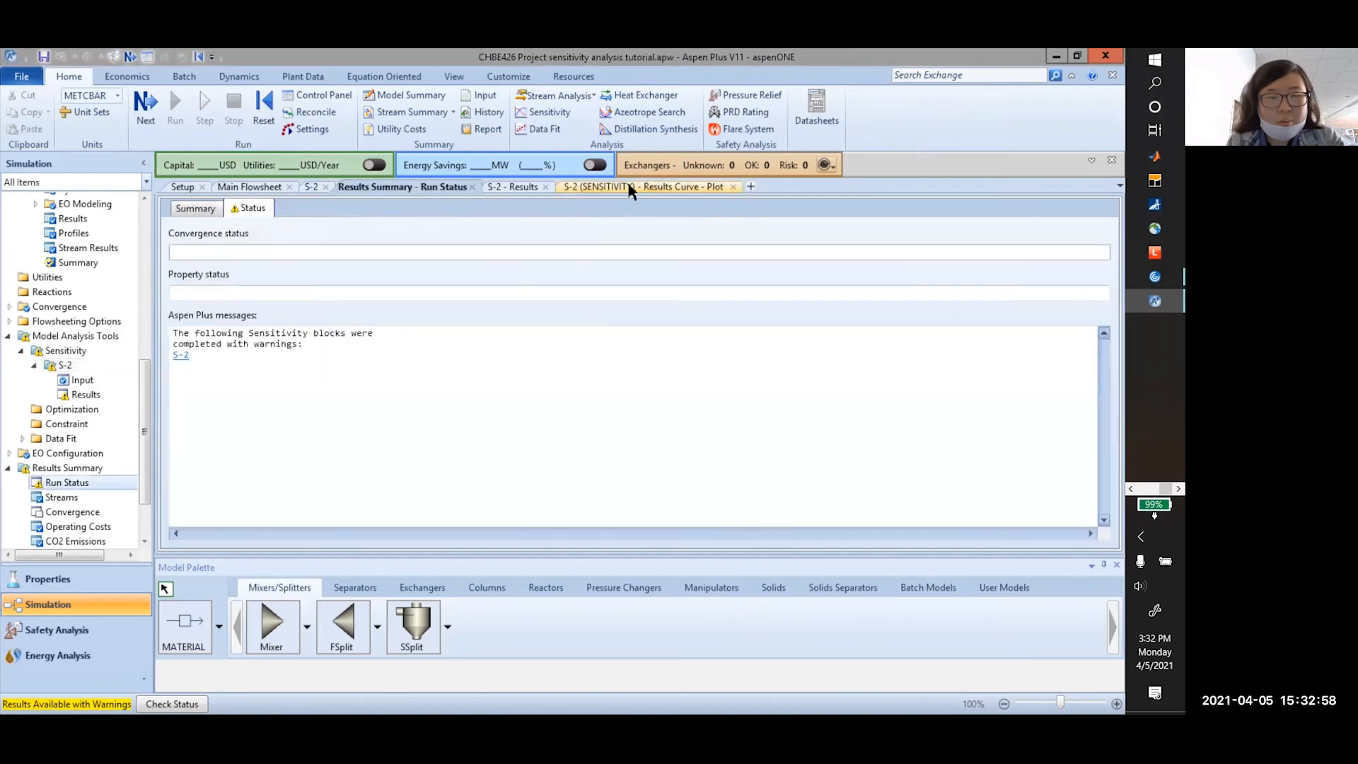
click(630, 188)
right_click(766, 277)
click(439, 288)
right_click(474, 321)
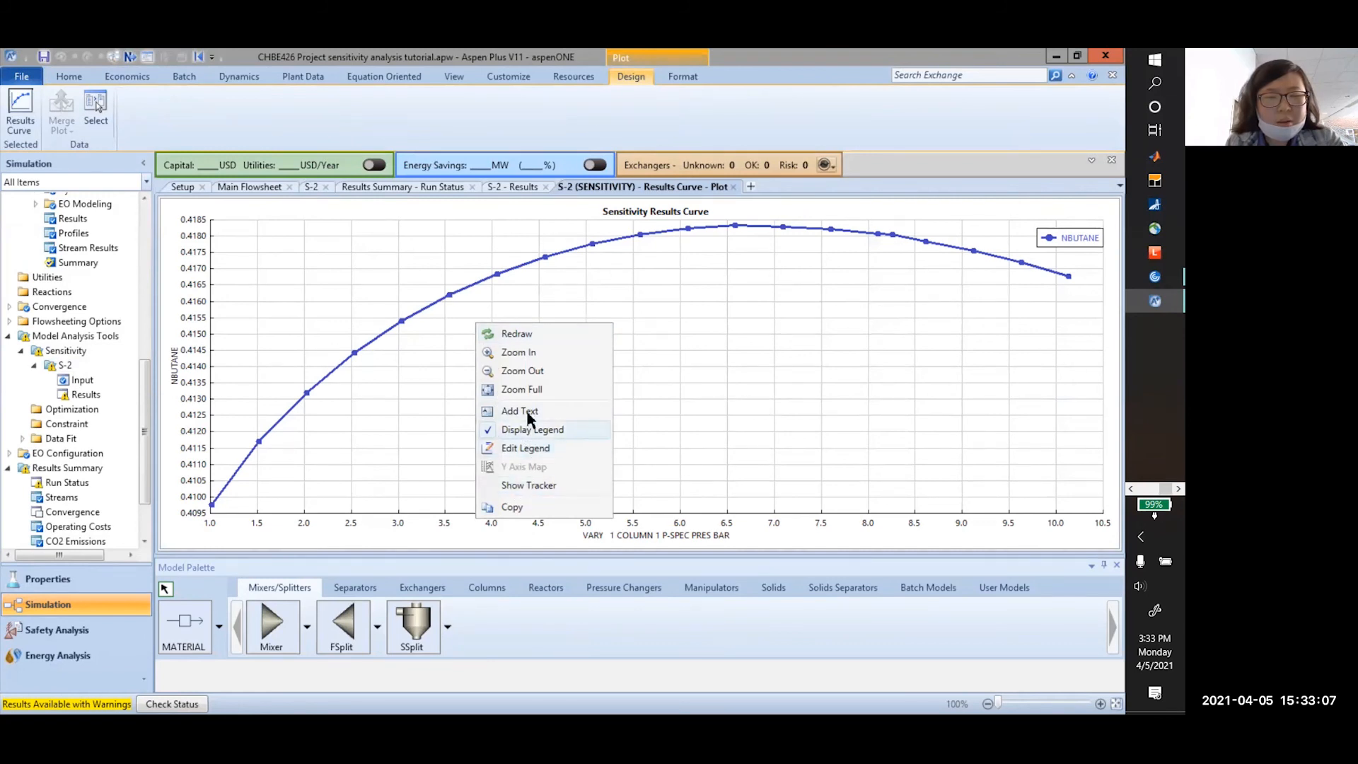
click(1071, 238)
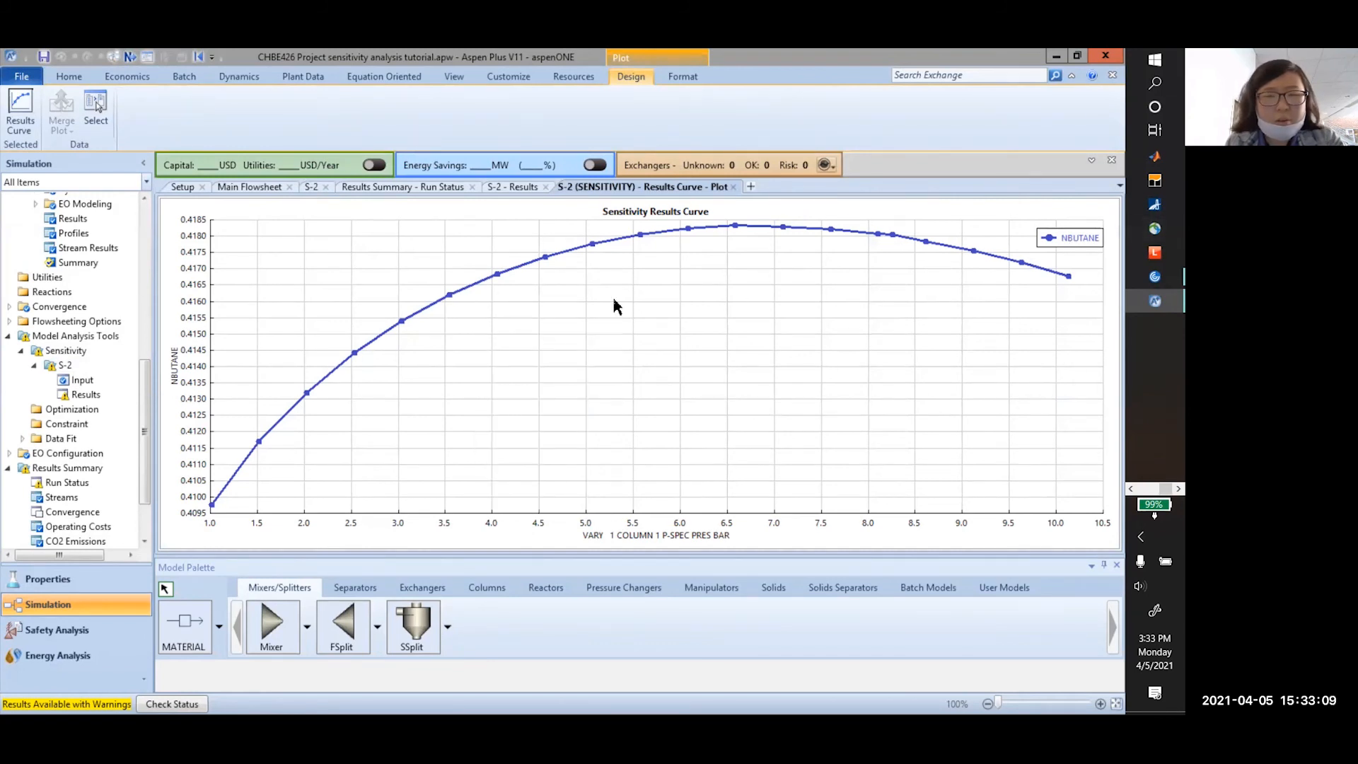
Close the outdated plot, open the S-2 Results table, and start a Custom plot
click(734, 187)
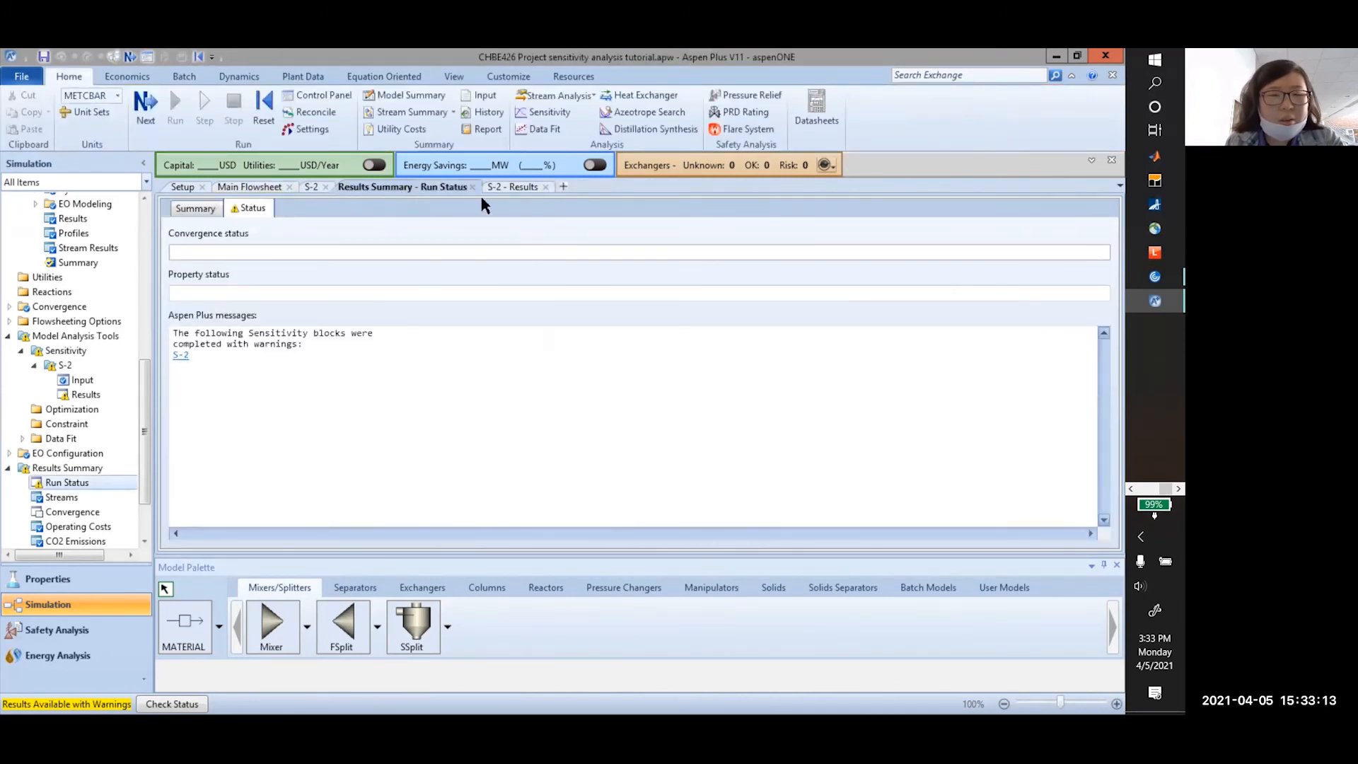
click(524, 187)
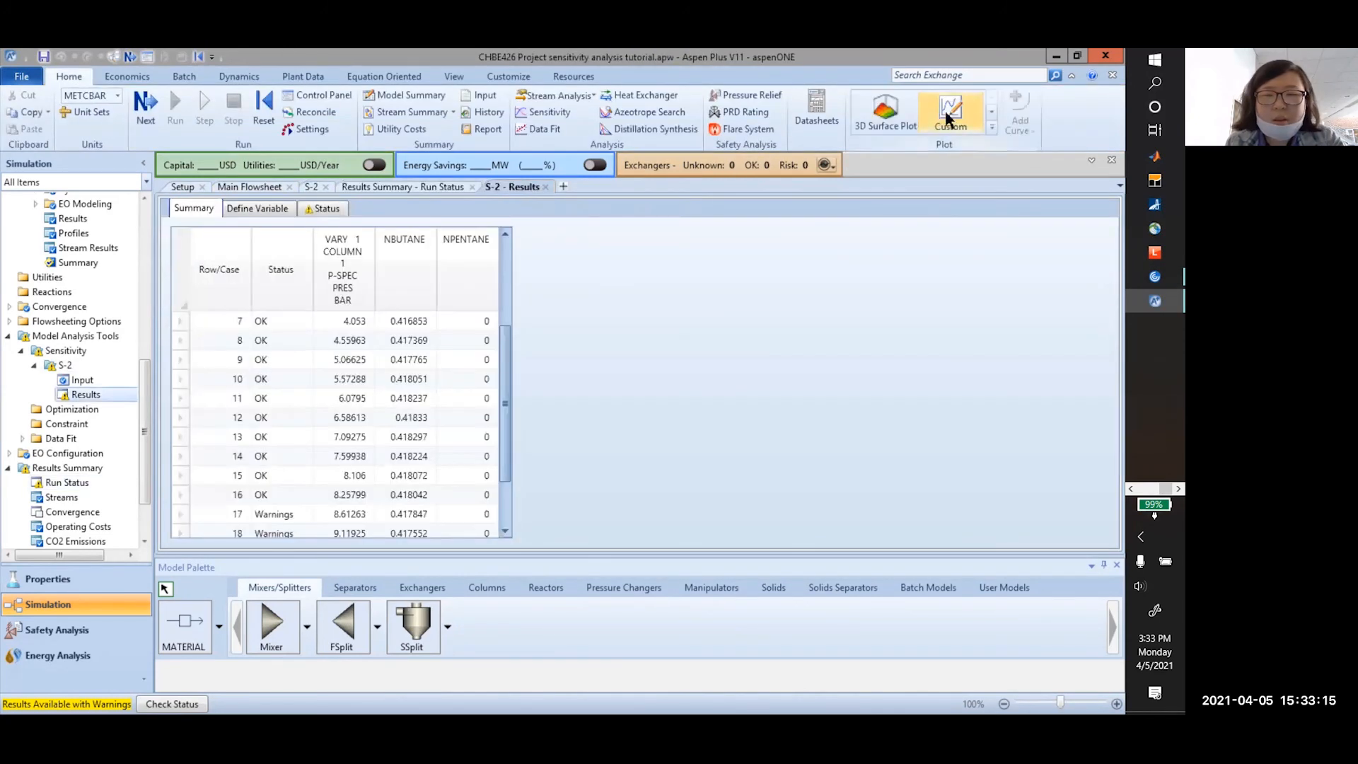
click(950, 116)
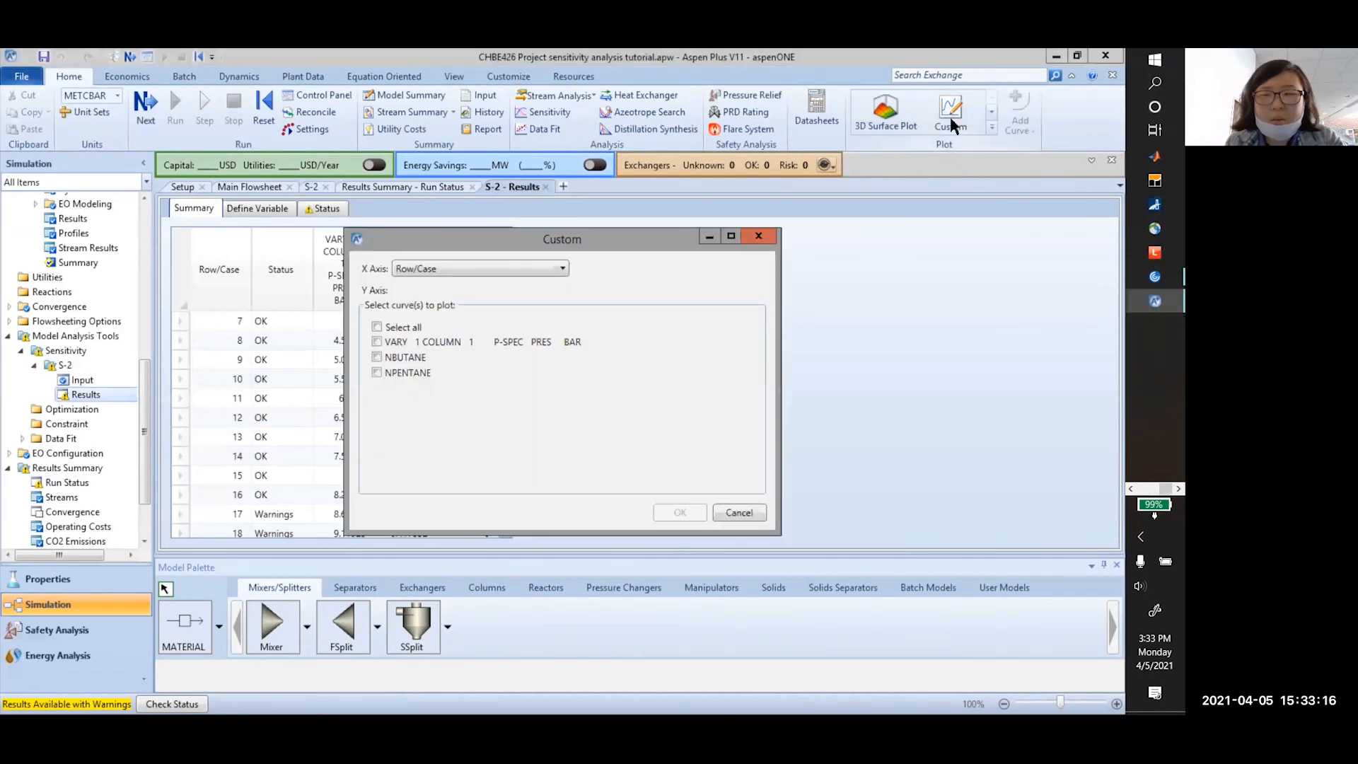
click(441, 267)
click(435, 296)
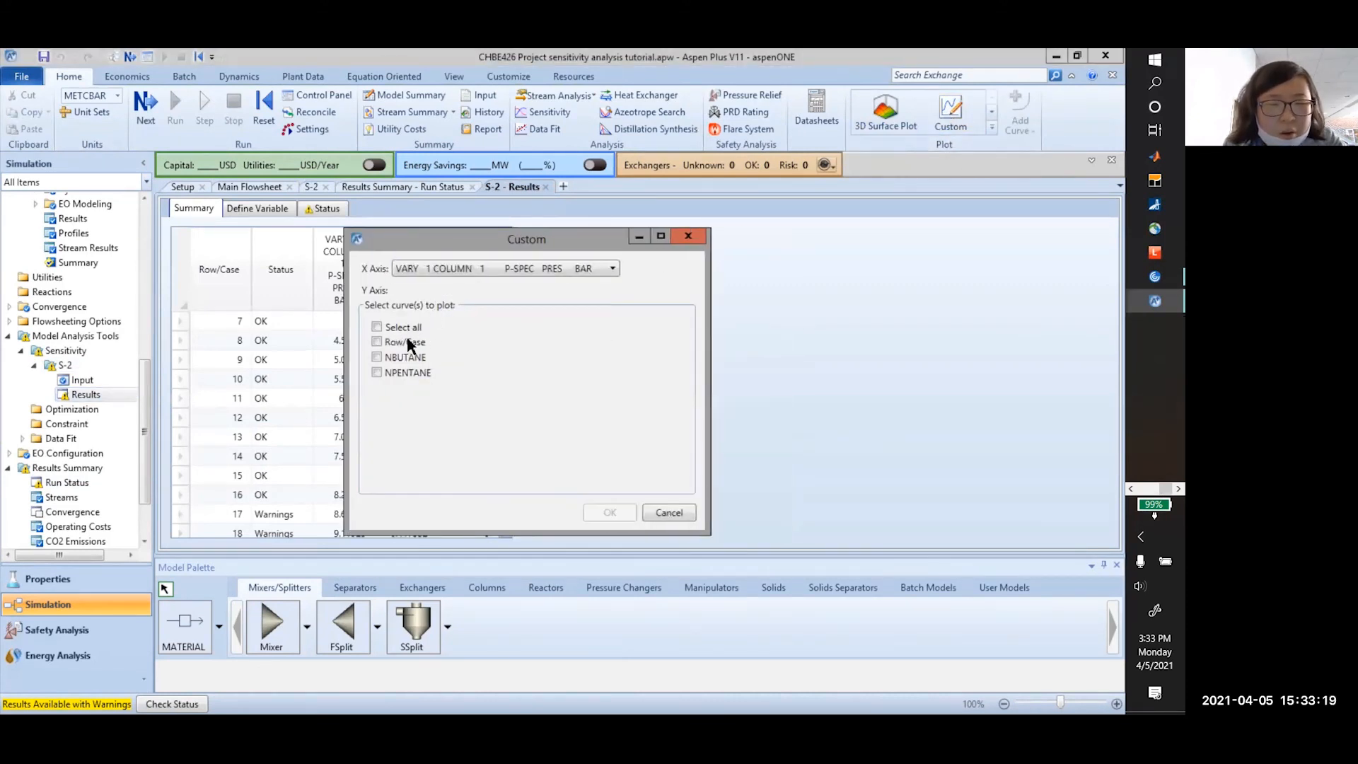
click(392, 358)
click(391, 372)
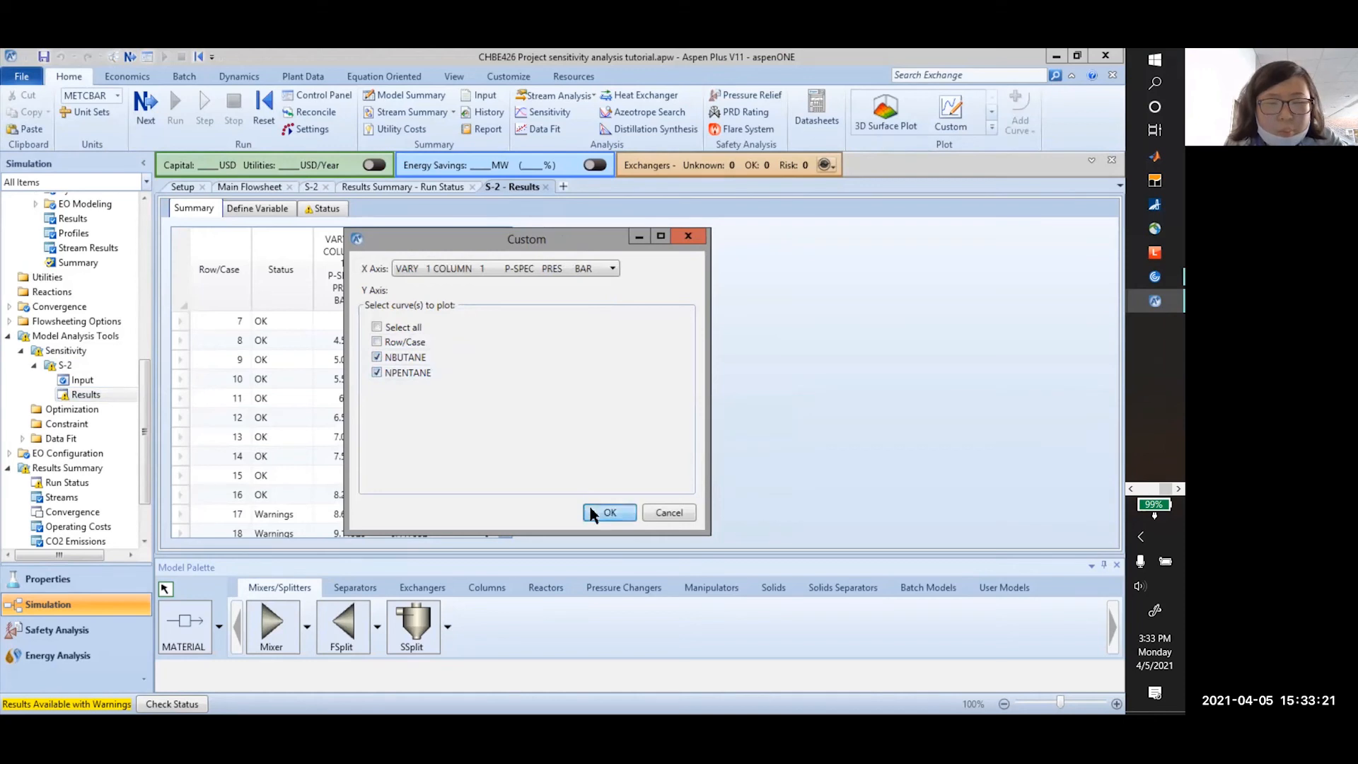
click(591, 513)
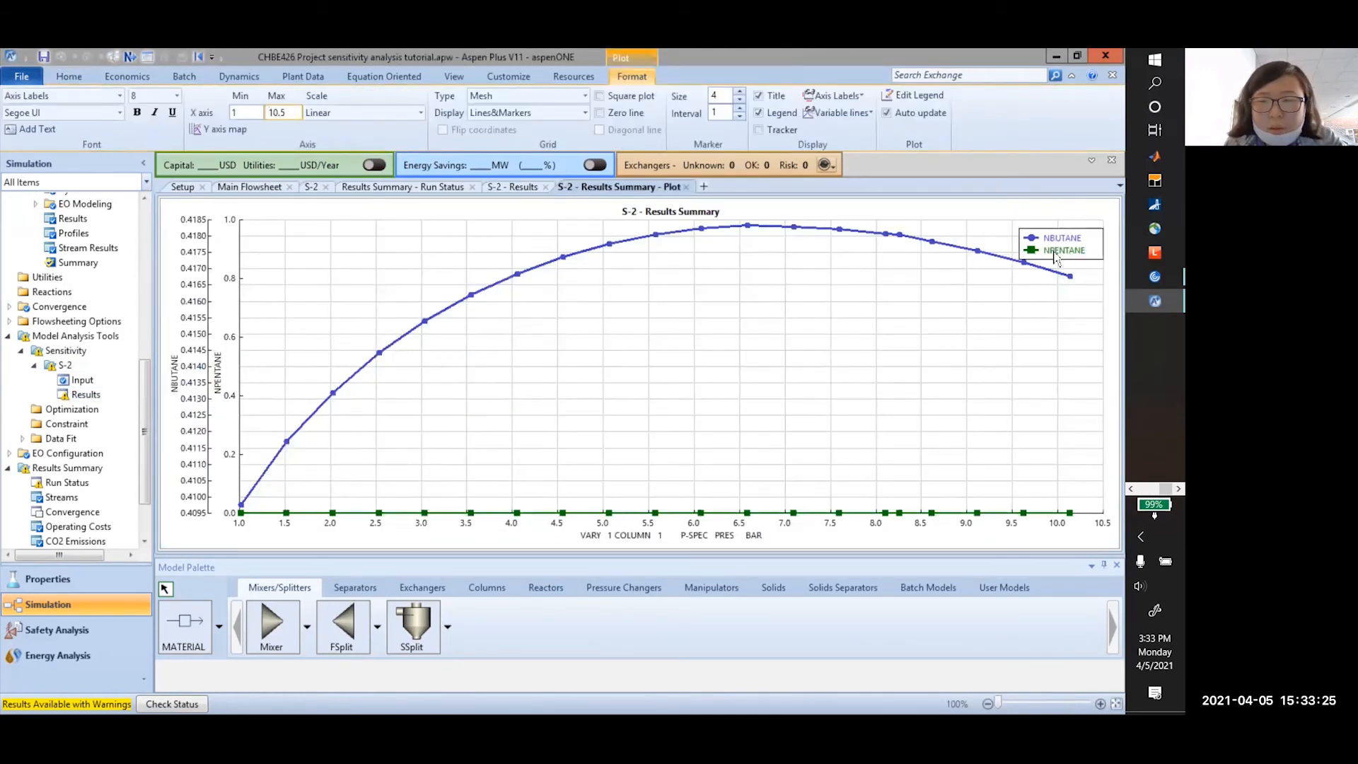
click(1054, 256)
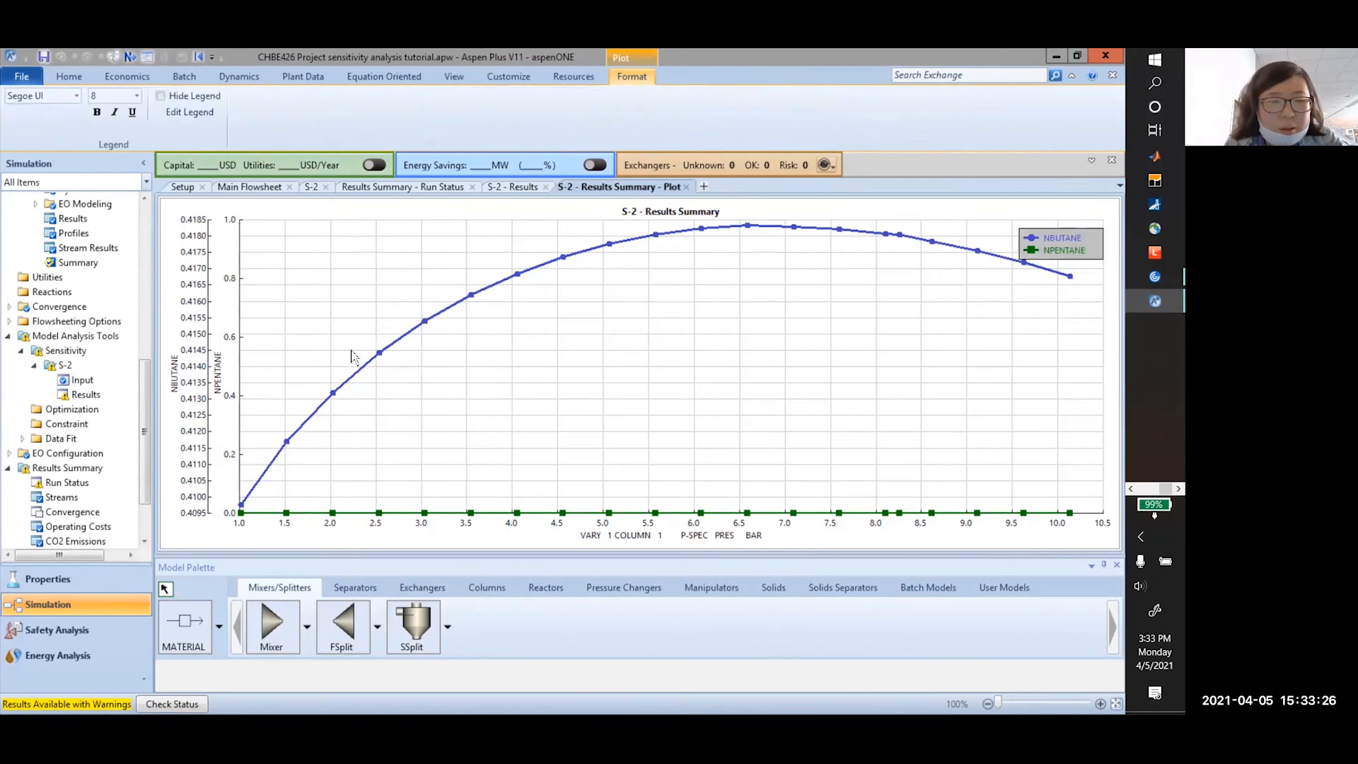
click(427, 513)
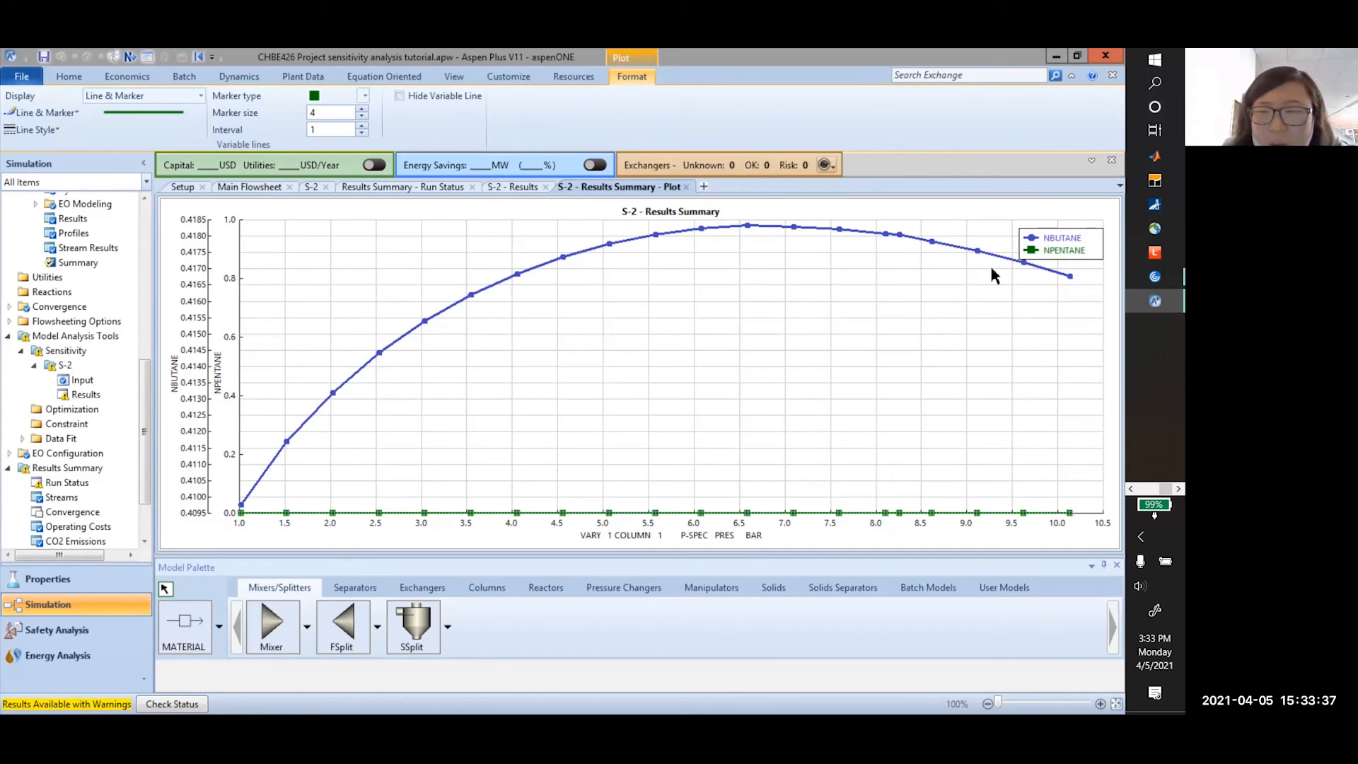
click(238, 520)
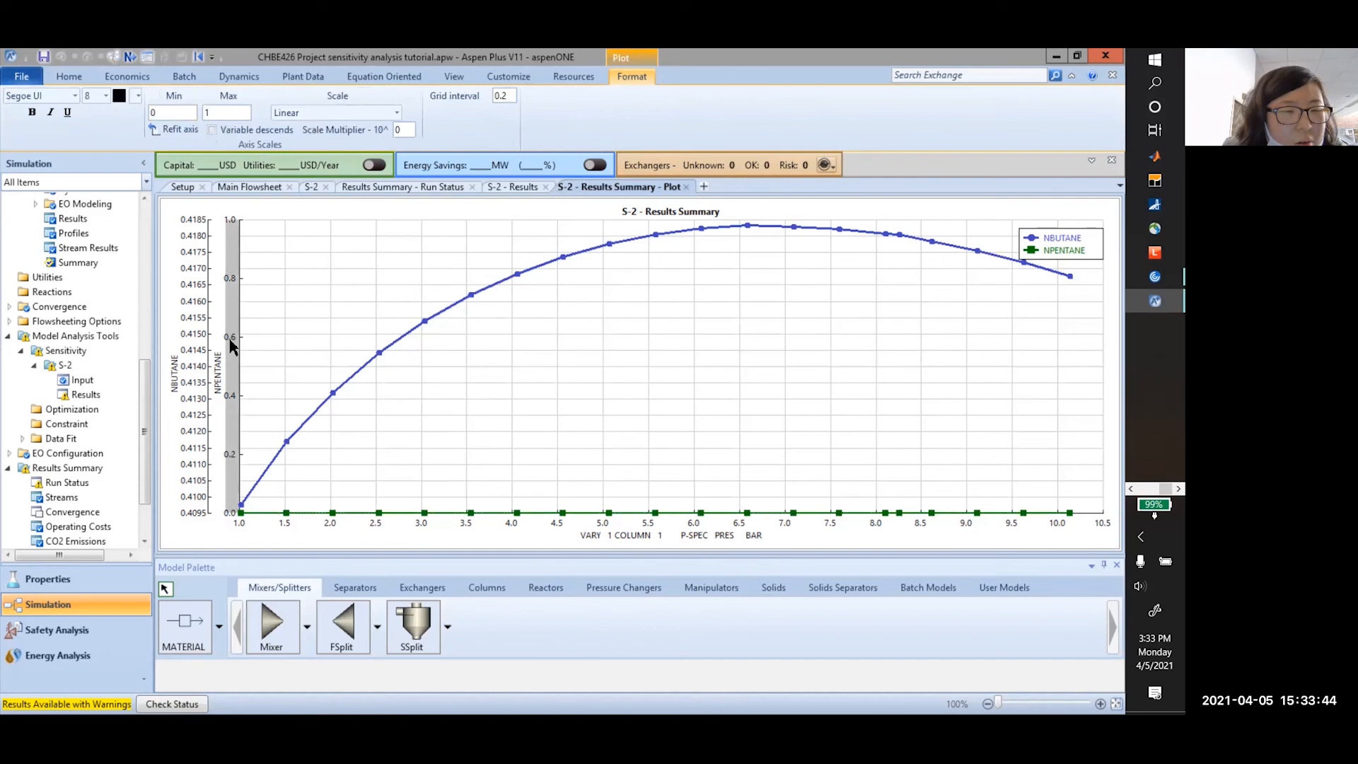
right_click(255, 400)
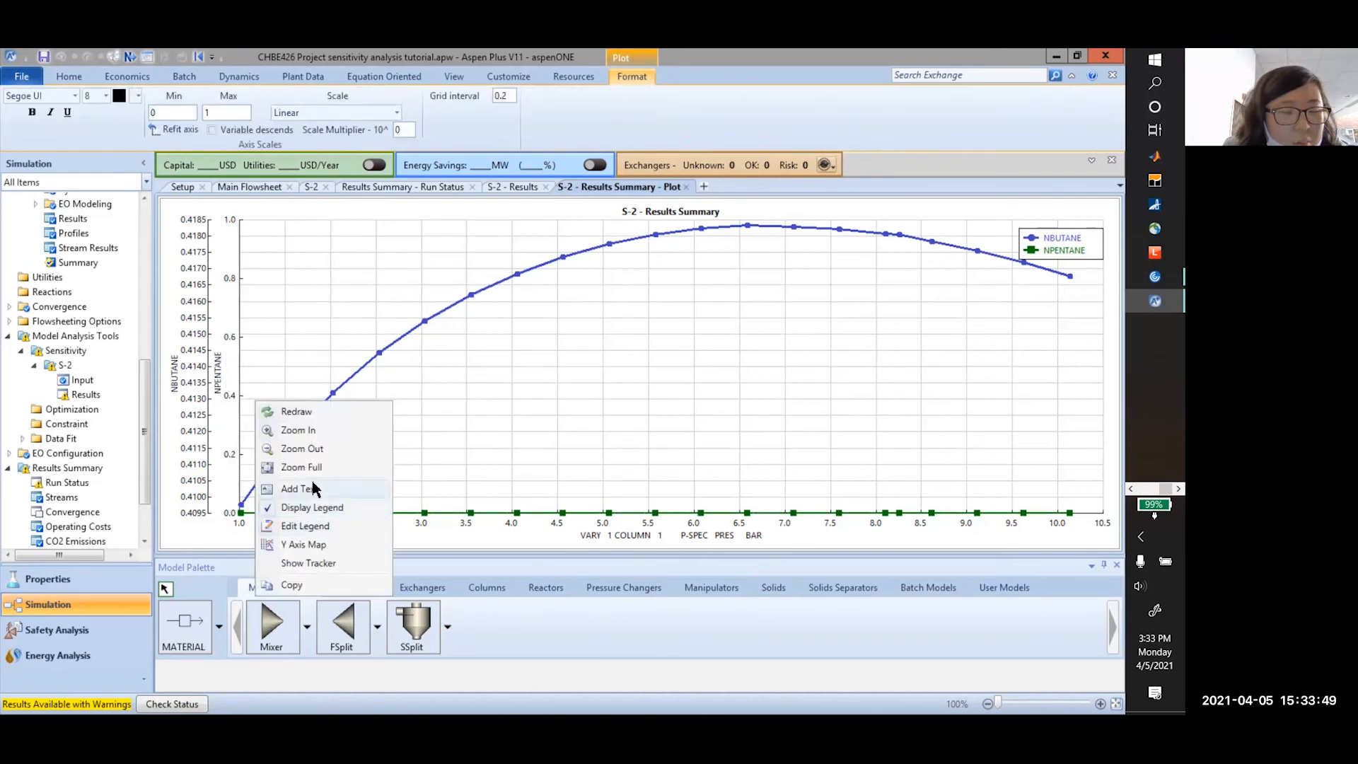
click(322, 544)
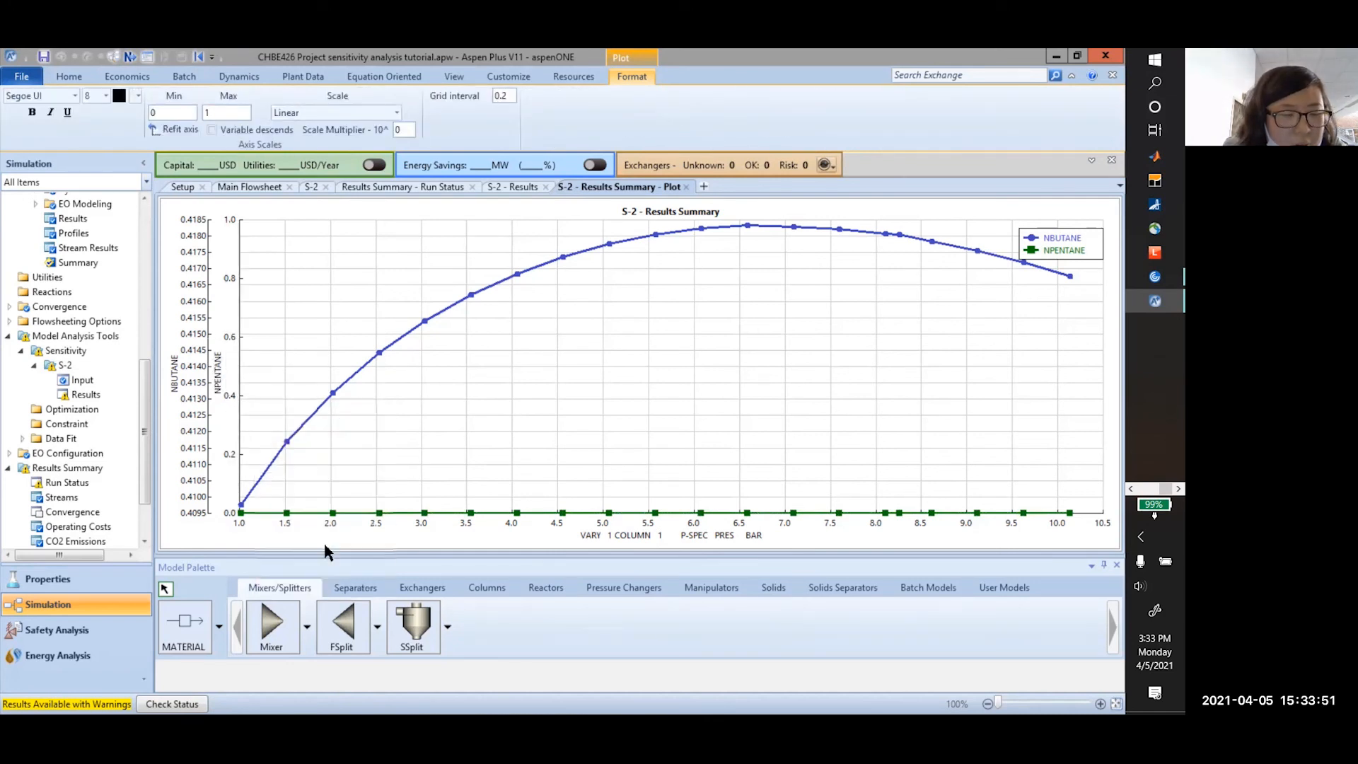
click(362, 325)
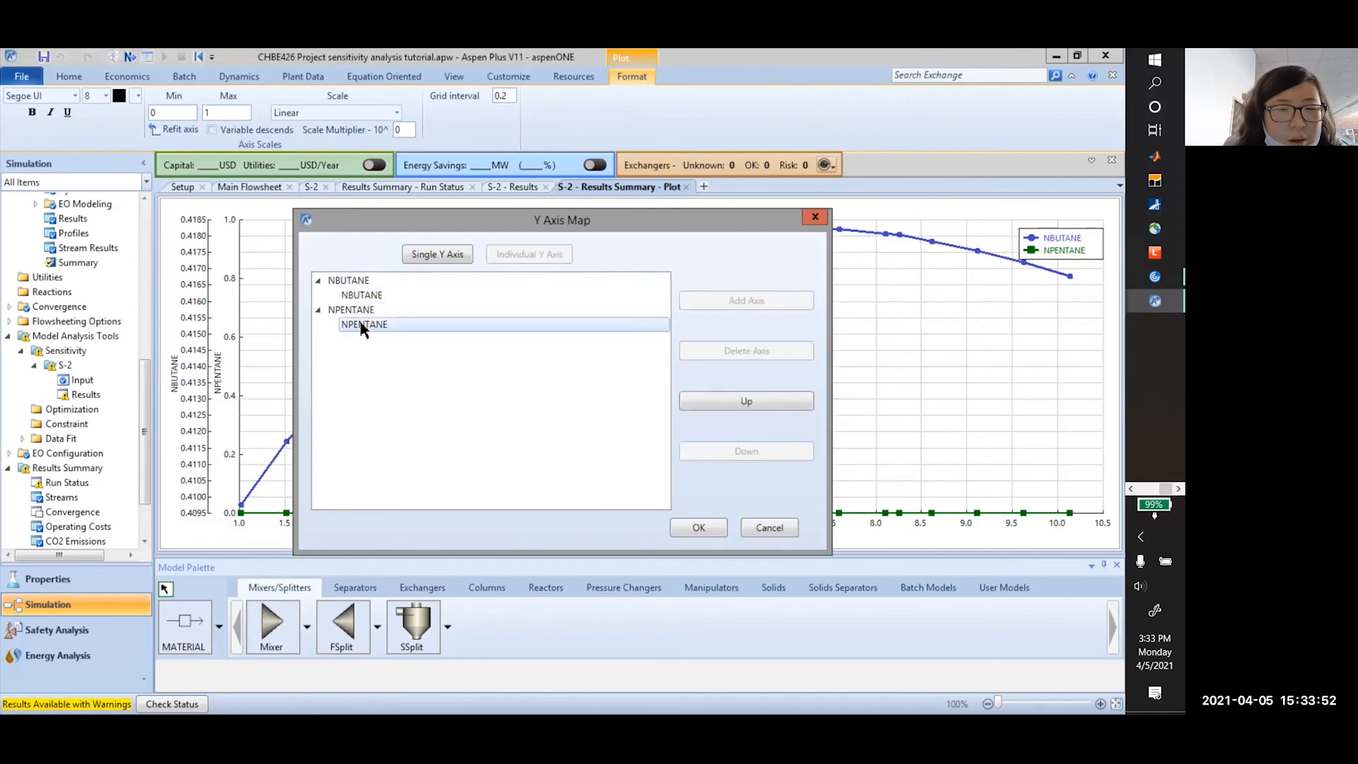
click(436, 254)
click(721, 535)
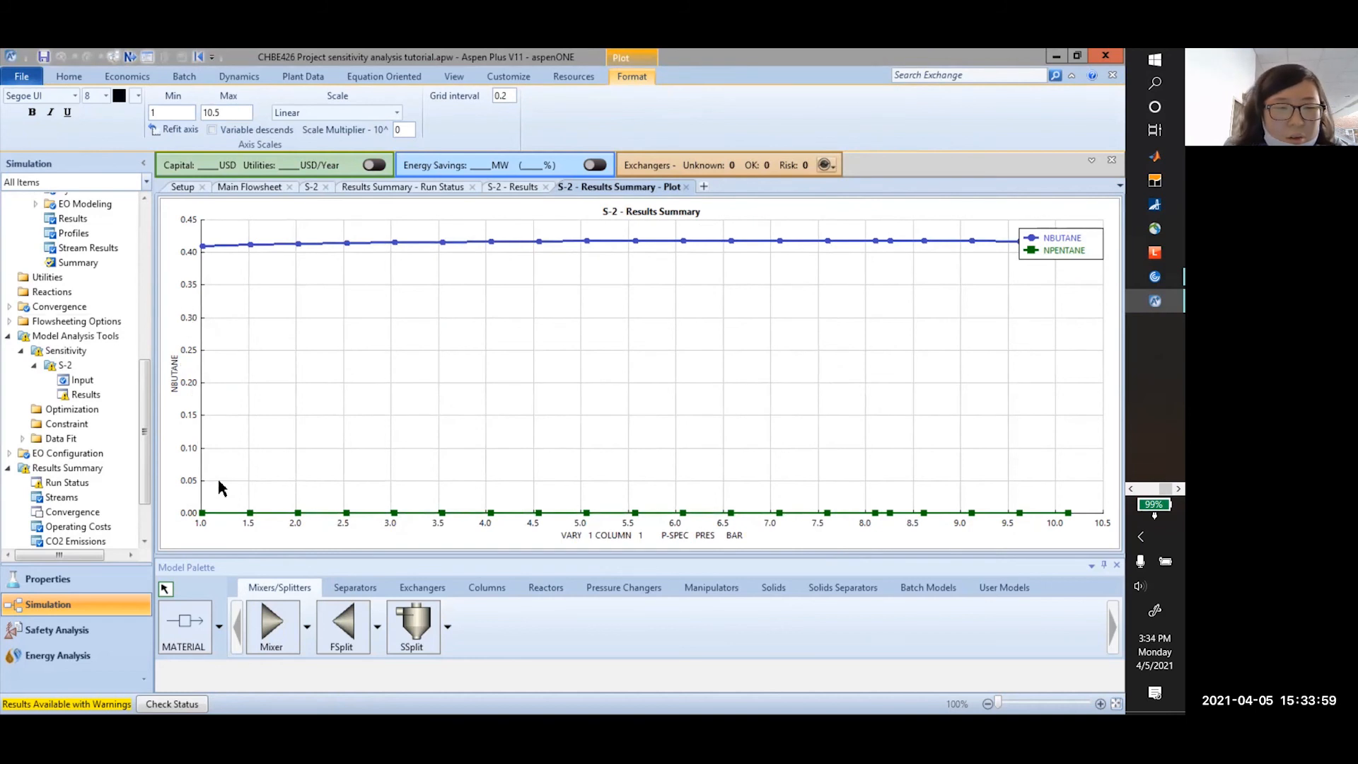
right_click(274, 413)
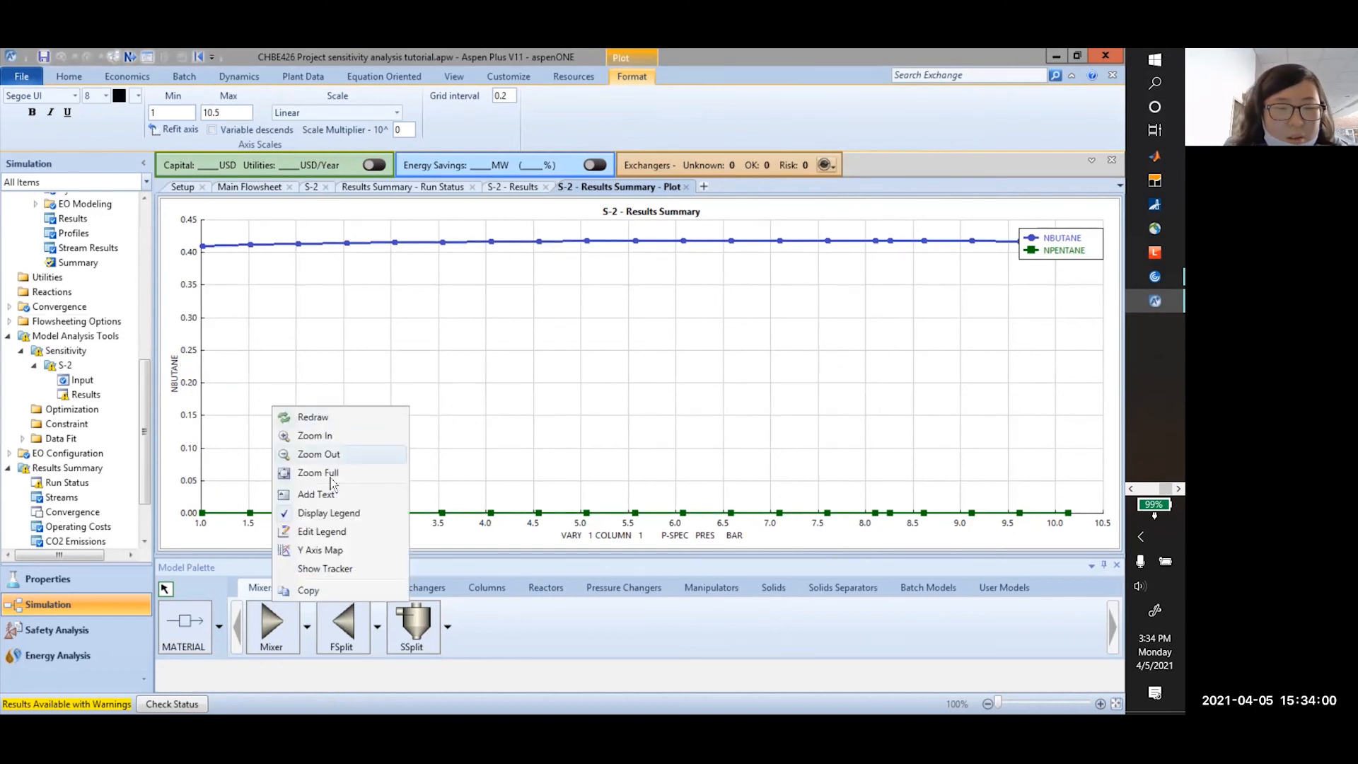
click(338, 550)
click(400, 309)
click(528, 254)
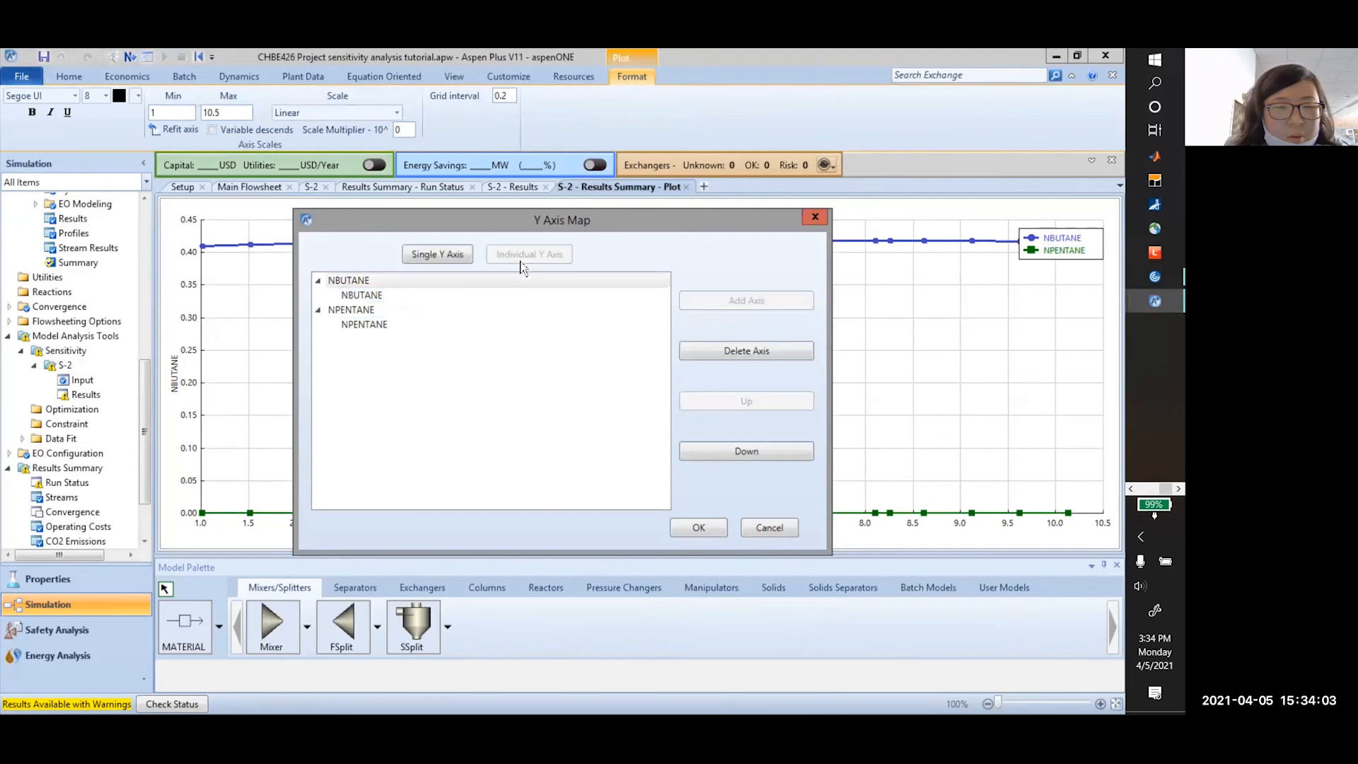
key(Return)
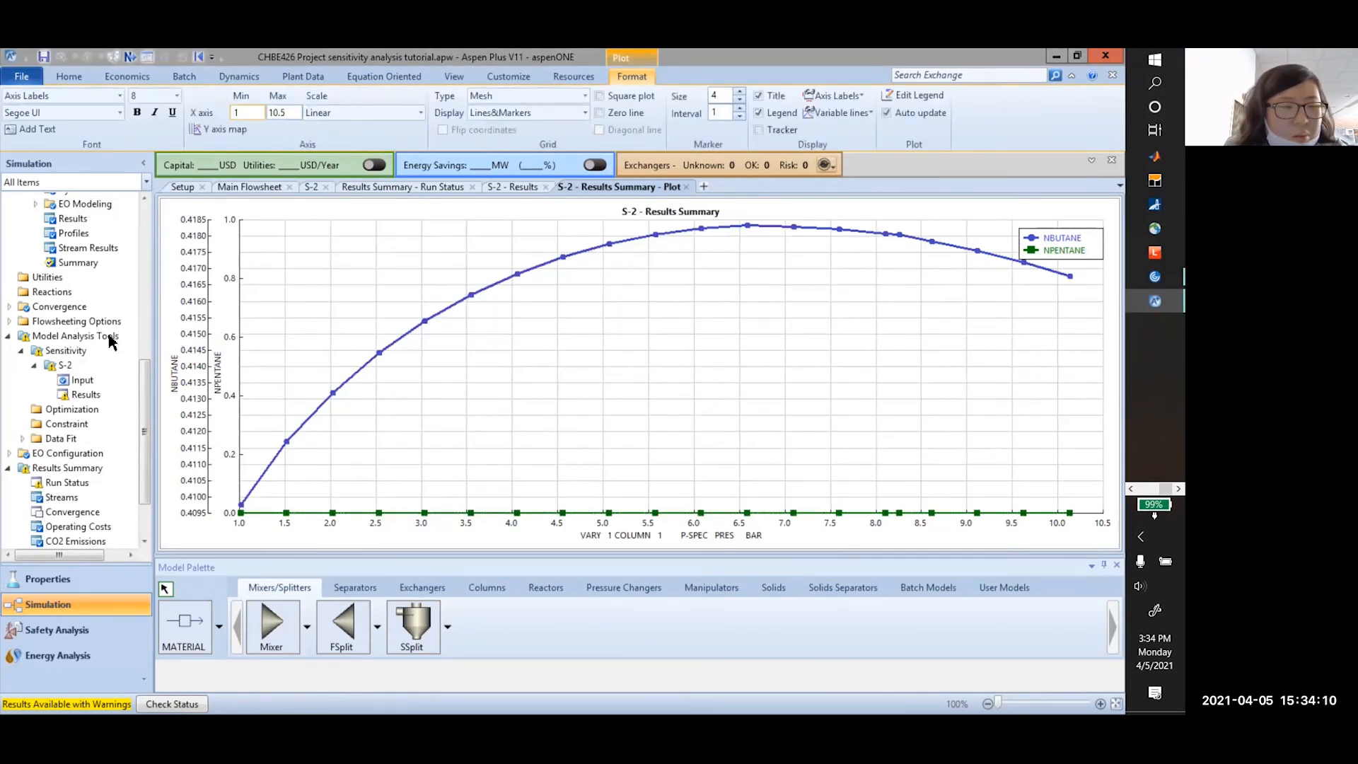
Open the S-2 results table and inspect its NPENTANE column
scroll(84, 488, down, 1)
scroll(75, 453, down, 1)
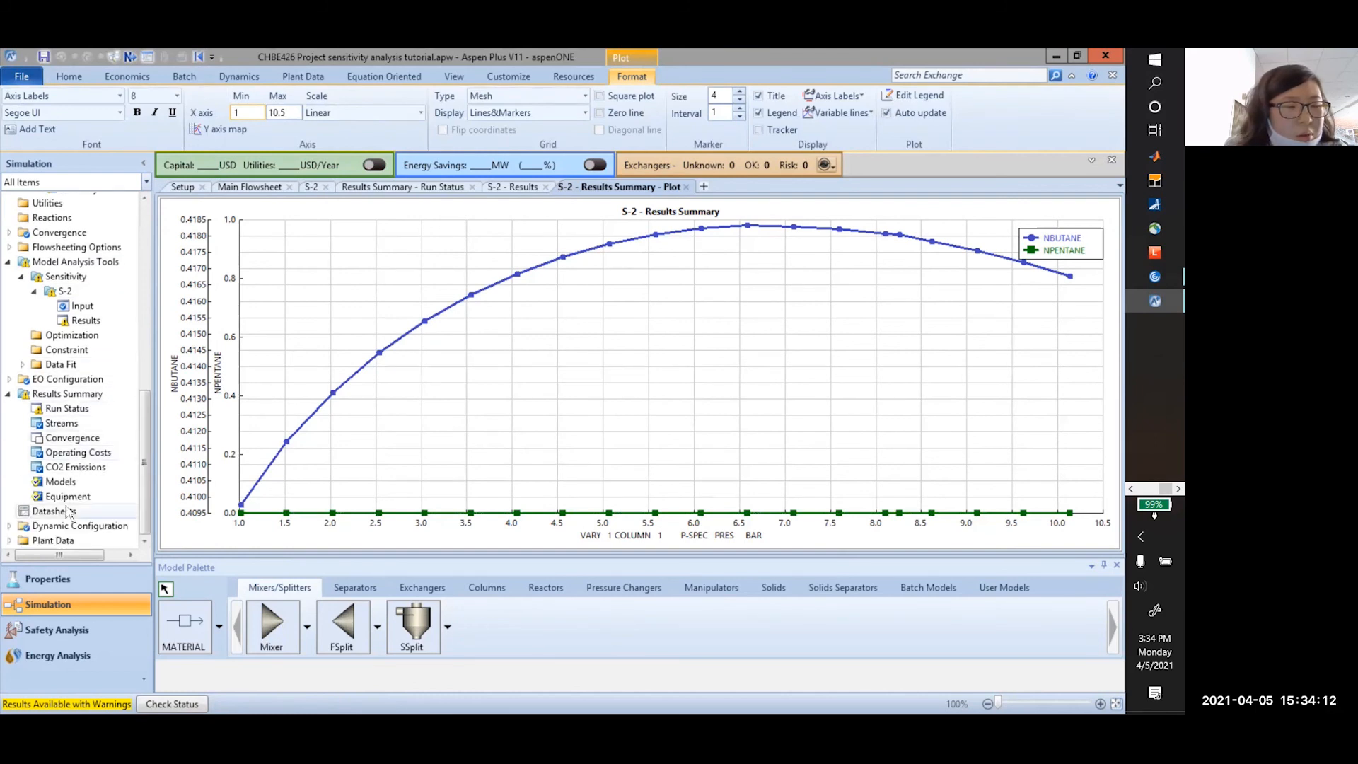
click(76, 323)
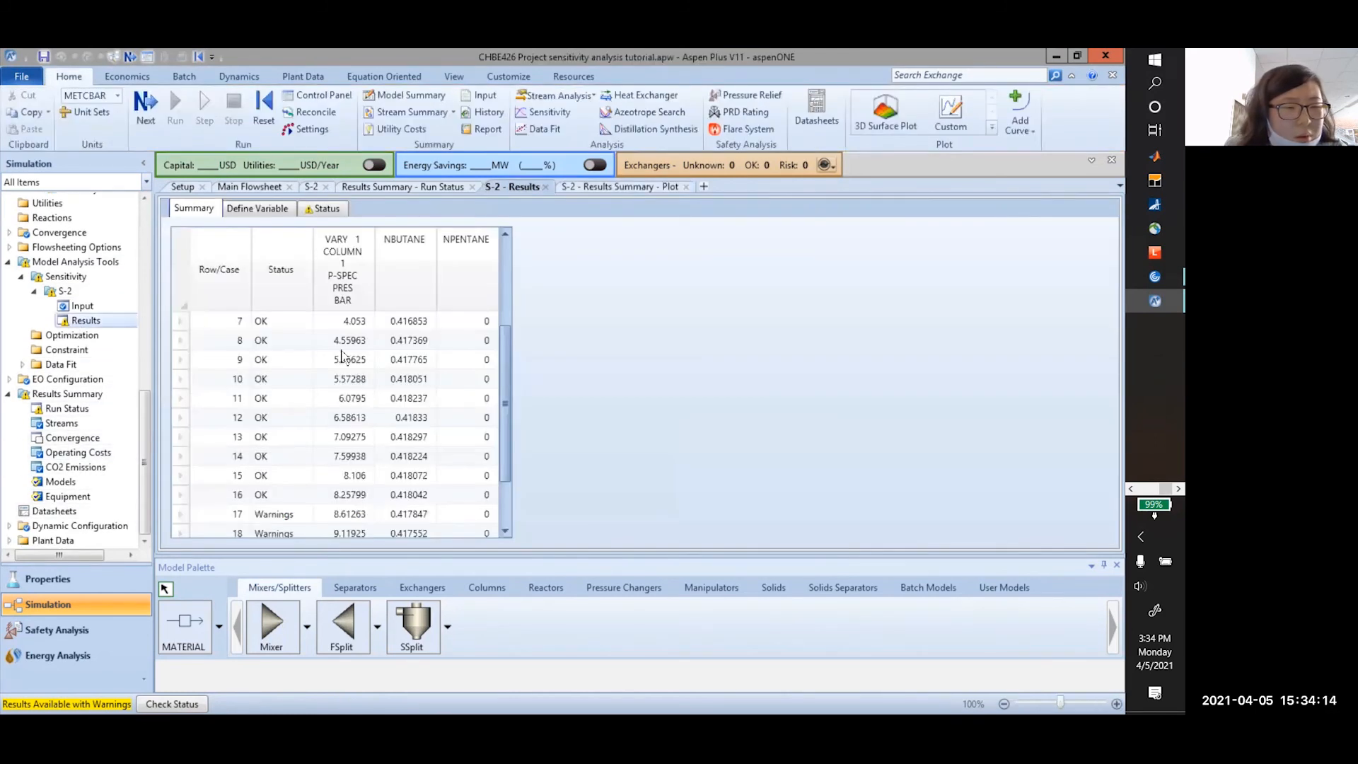
scroll(423, 371, down, 1)
scroll(473, 481, up, 3)
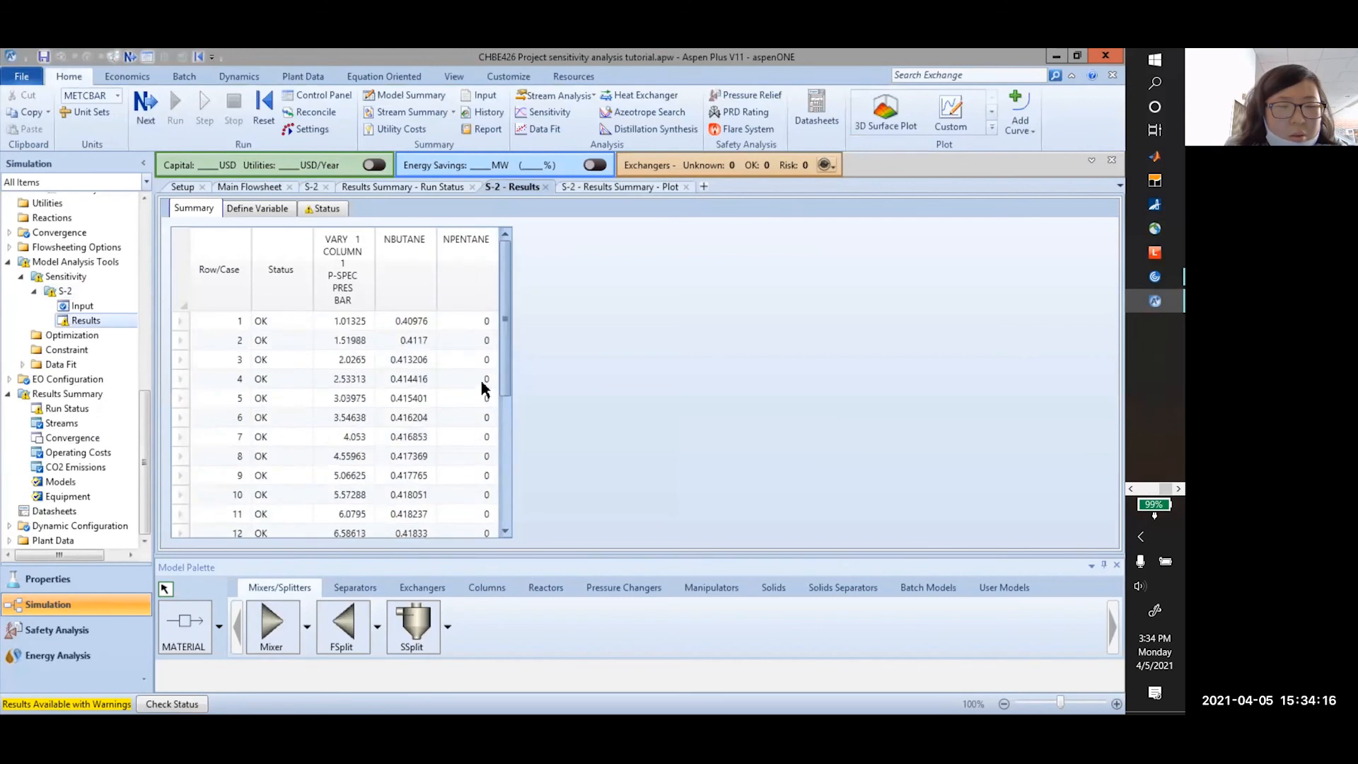
click(484, 325)
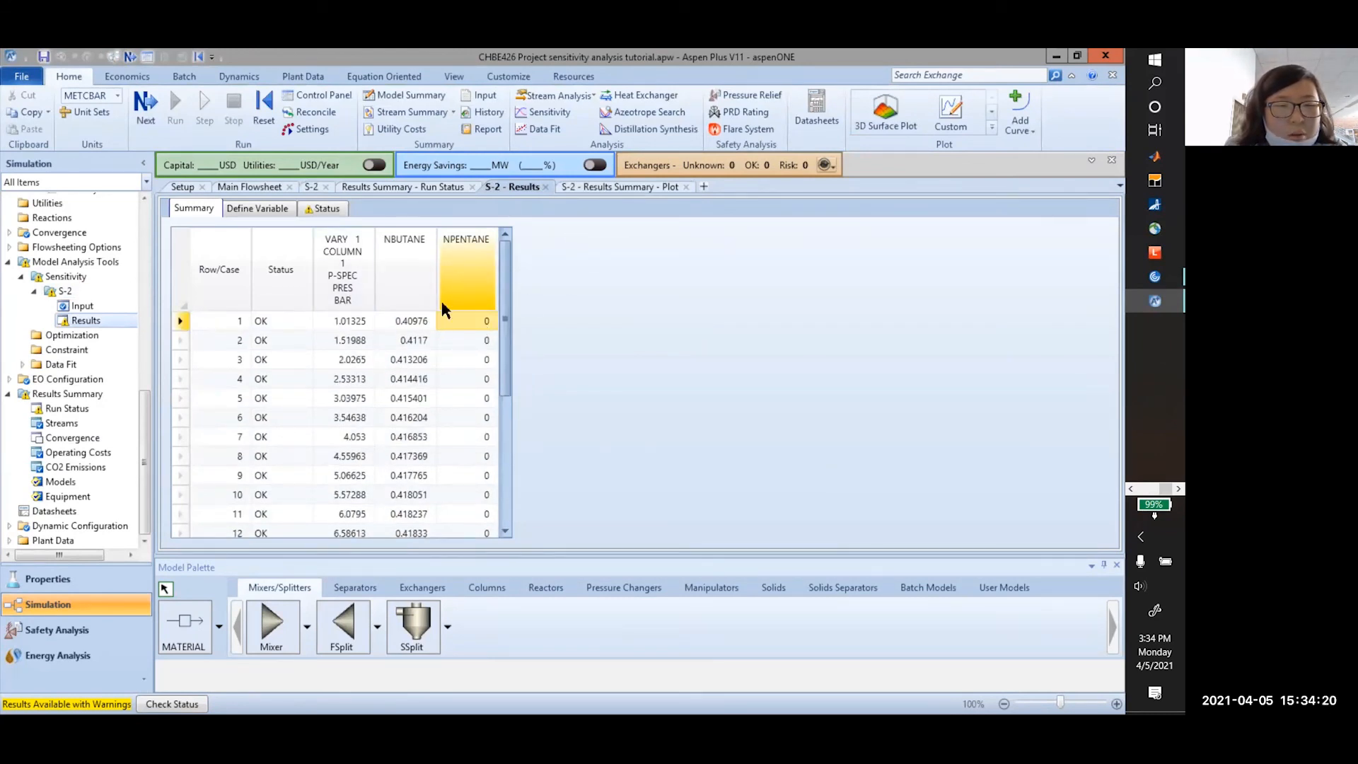
Close the S-2 results plot and table and view the S-2 Define sheet's sampled variables
click(591, 186)
click(686, 187)
click(545, 187)
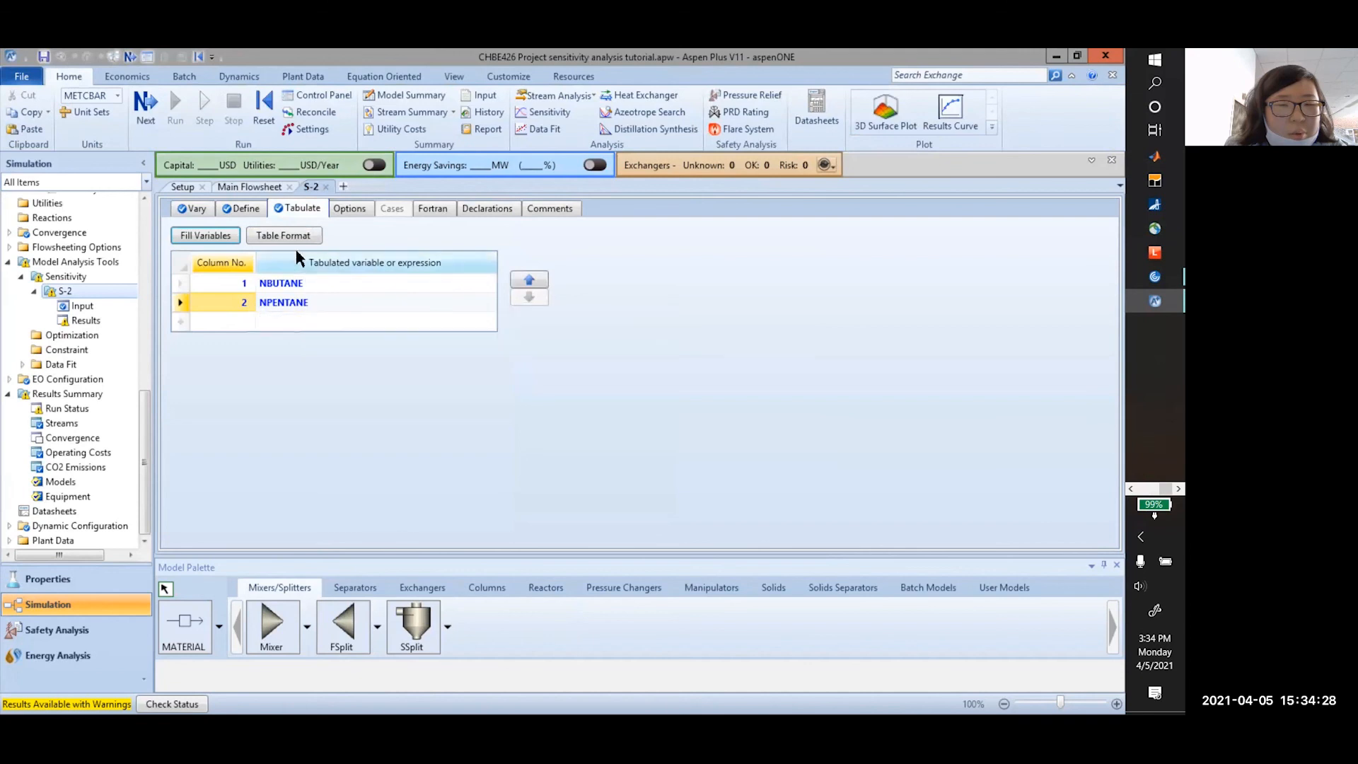
click(241, 208)
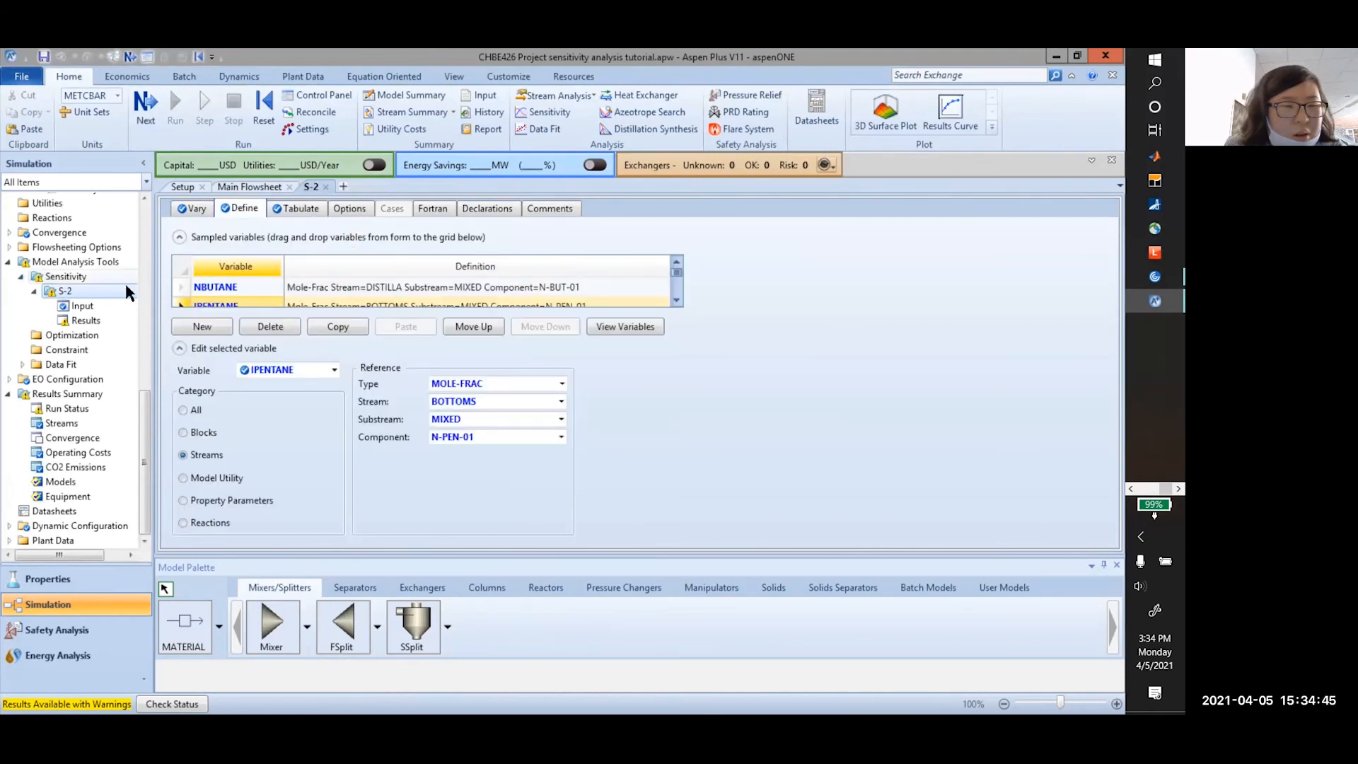
click(51, 276)
Hide the S-2 study and reveal the hidden S-1 sensitivity study
click(297, 274)
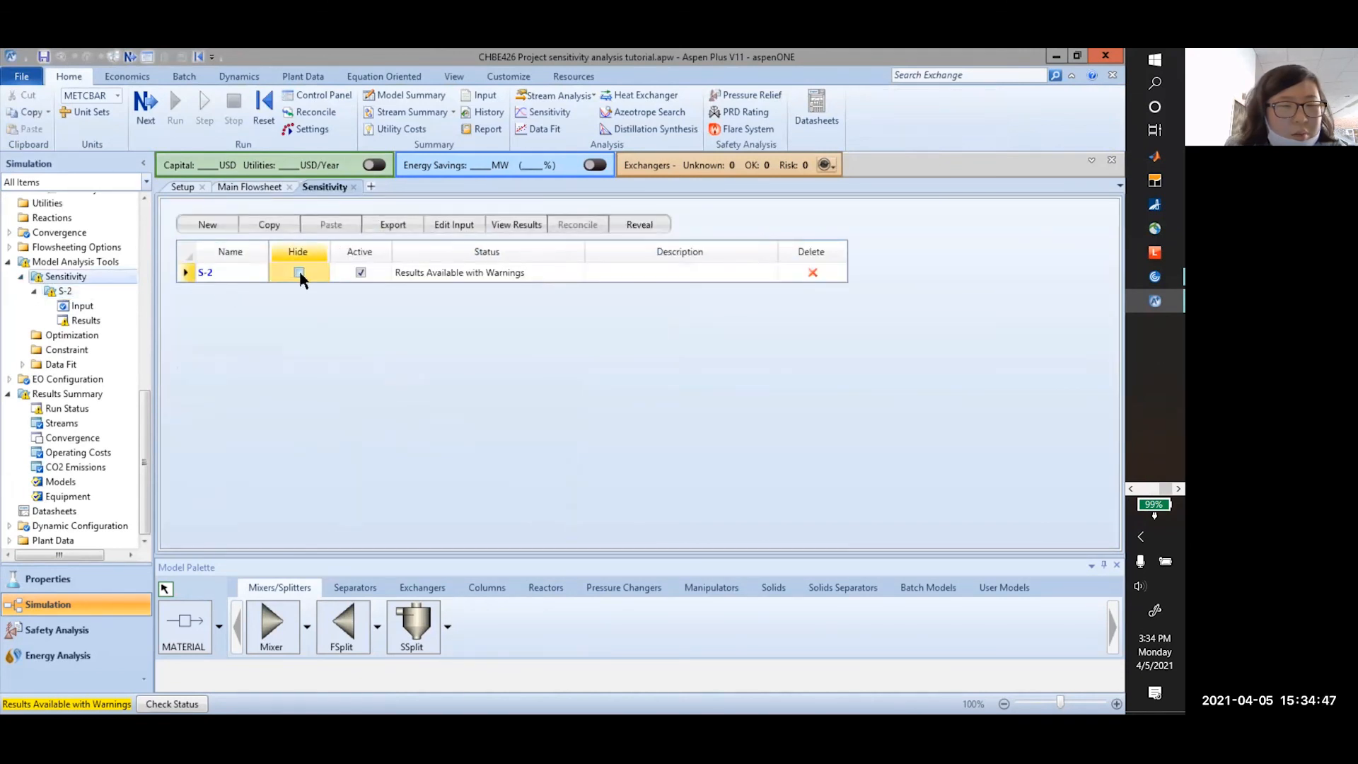
click(684, 373)
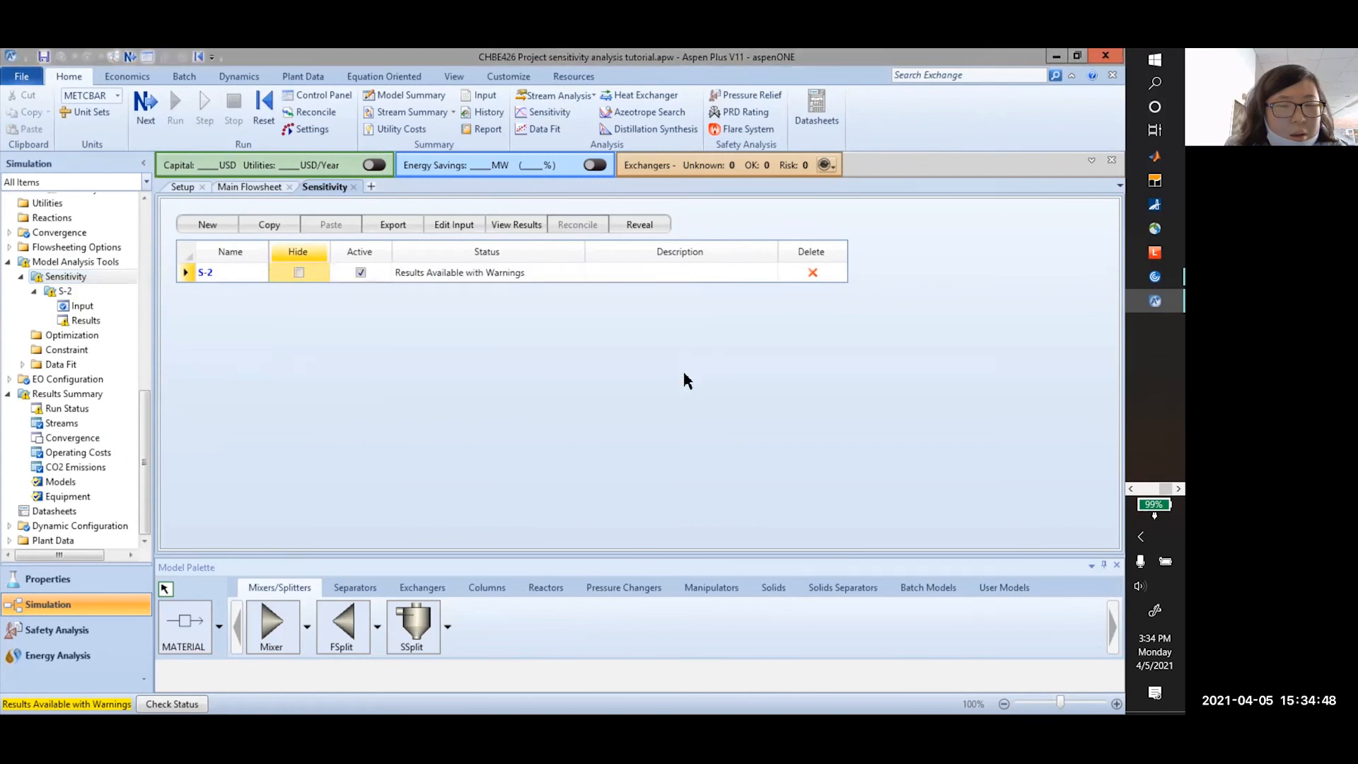
click(641, 224)
click(488, 295)
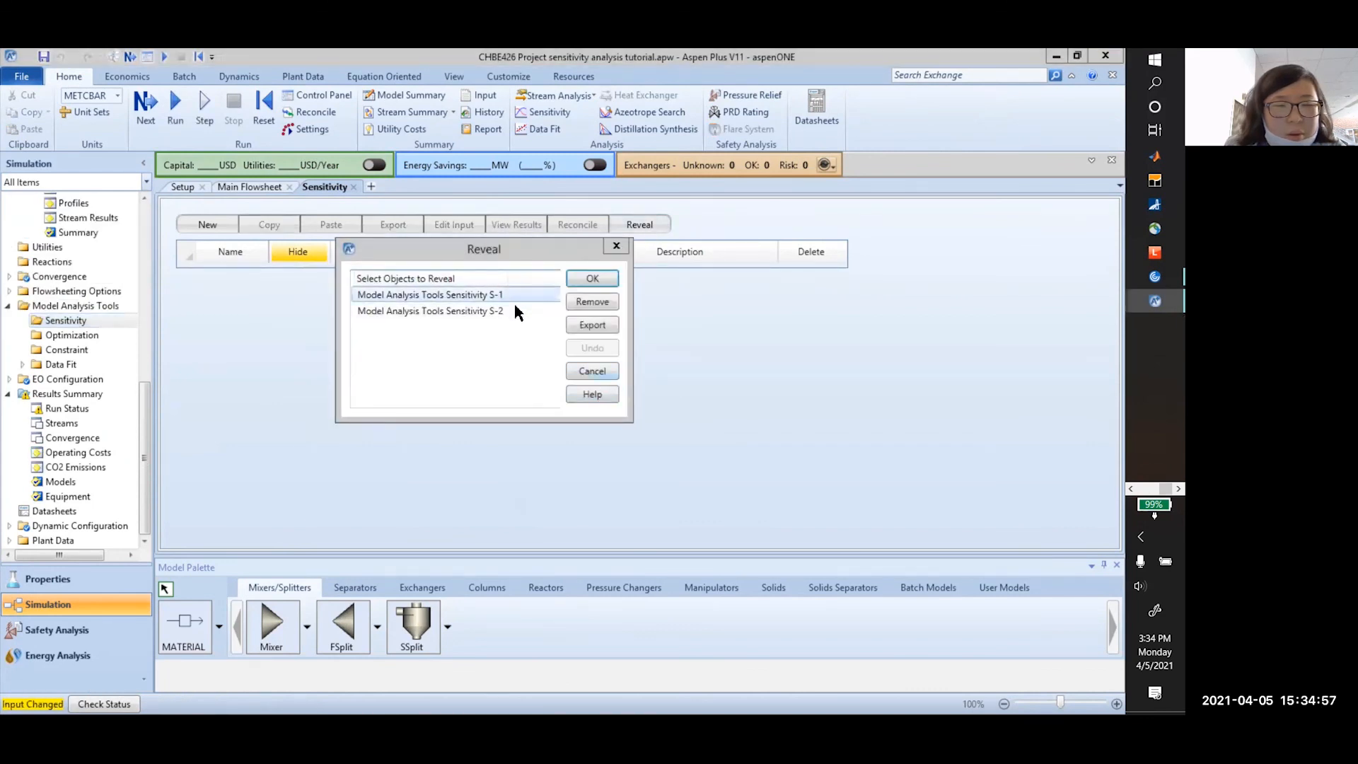
click(592, 278)
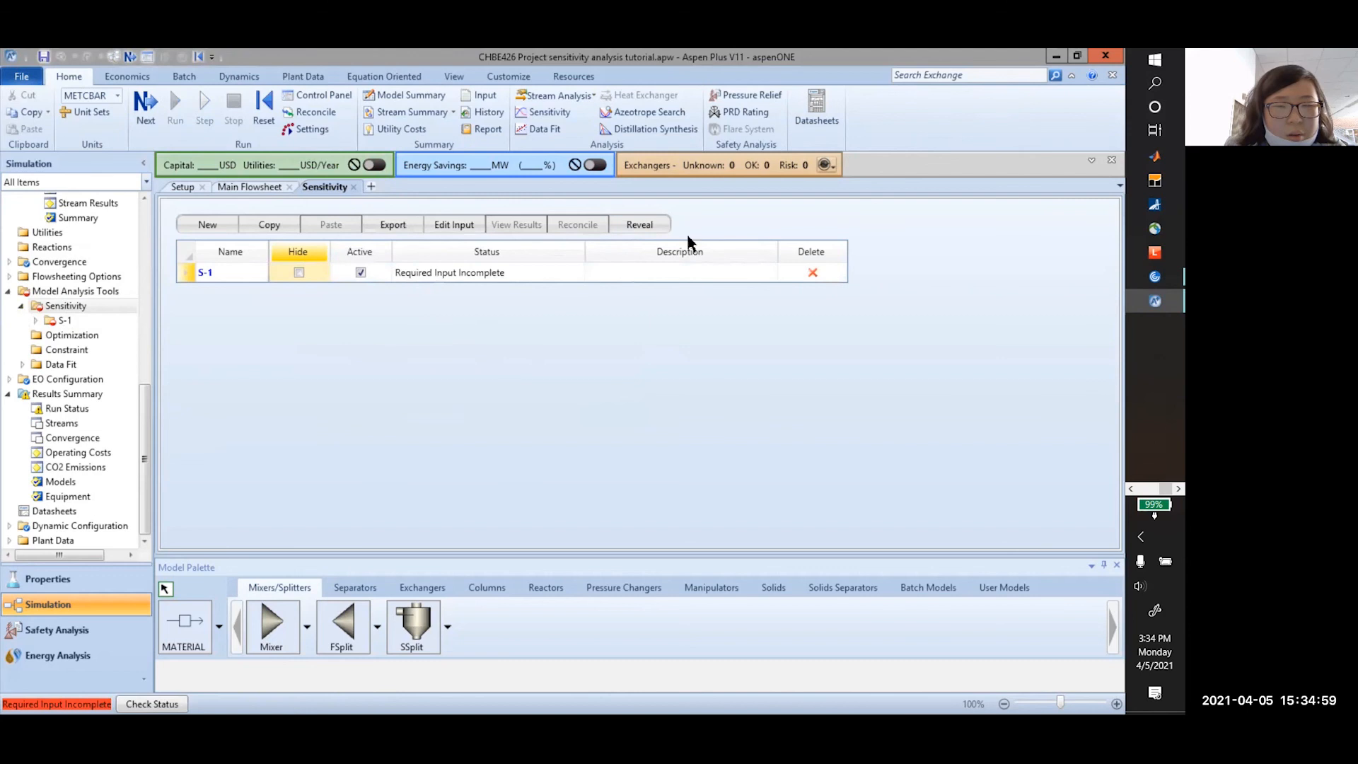
Reveal S-2 again, make it inactive, and select S-1
click(640, 224)
click(613, 279)
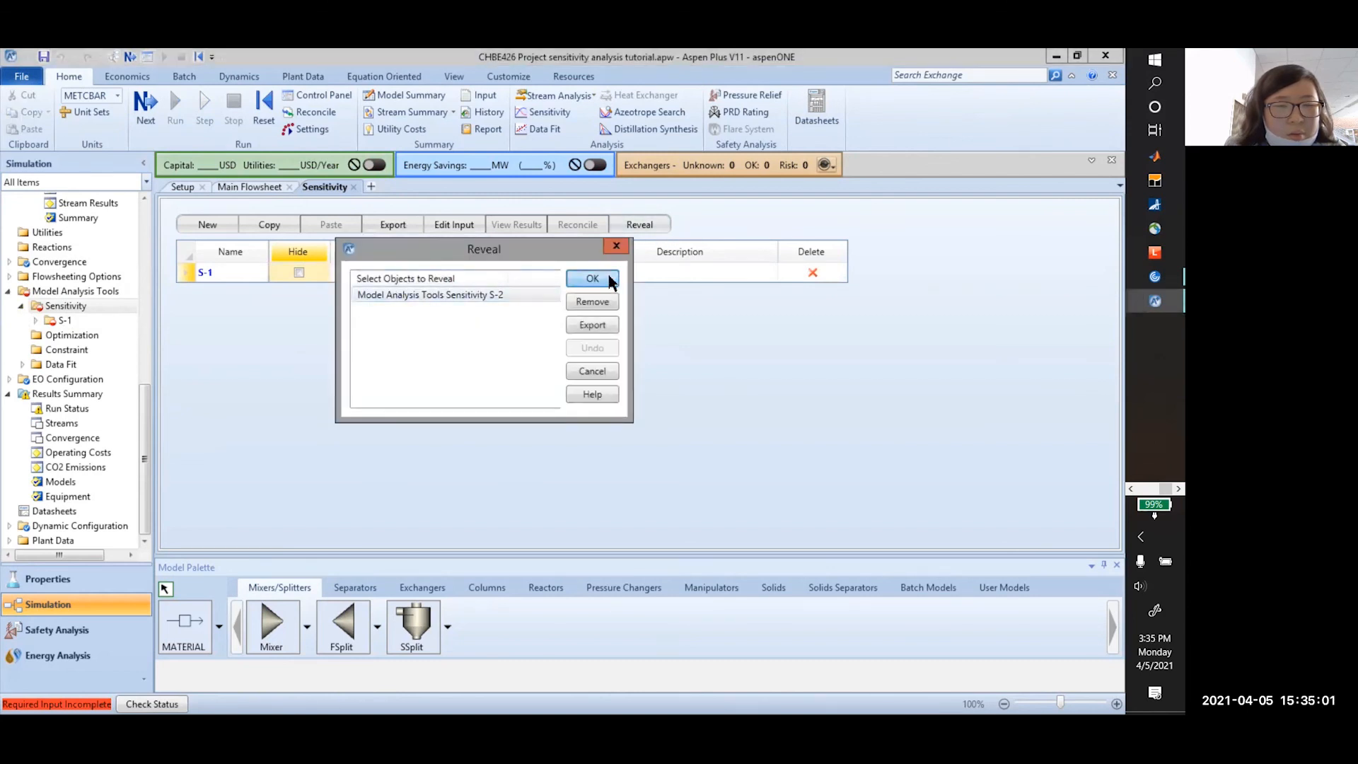
click(361, 293)
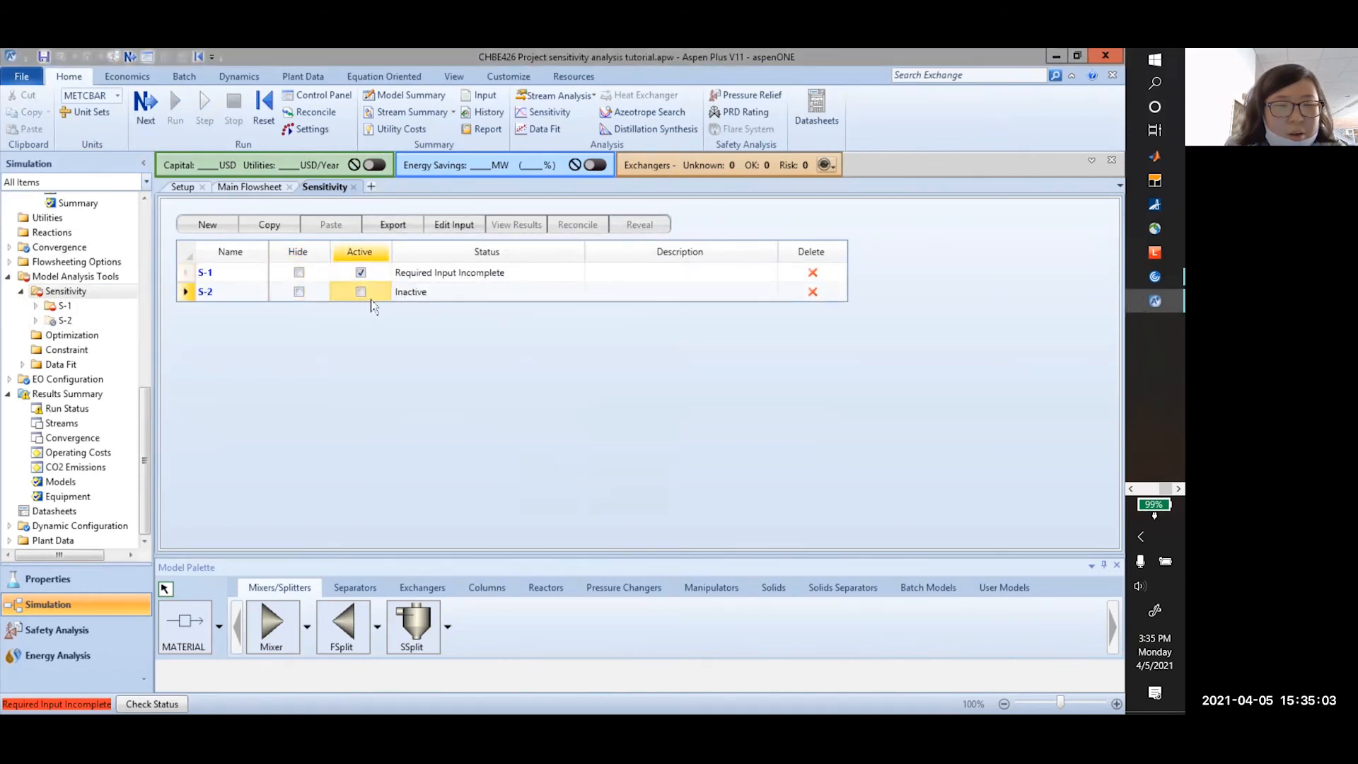
click(230, 276)
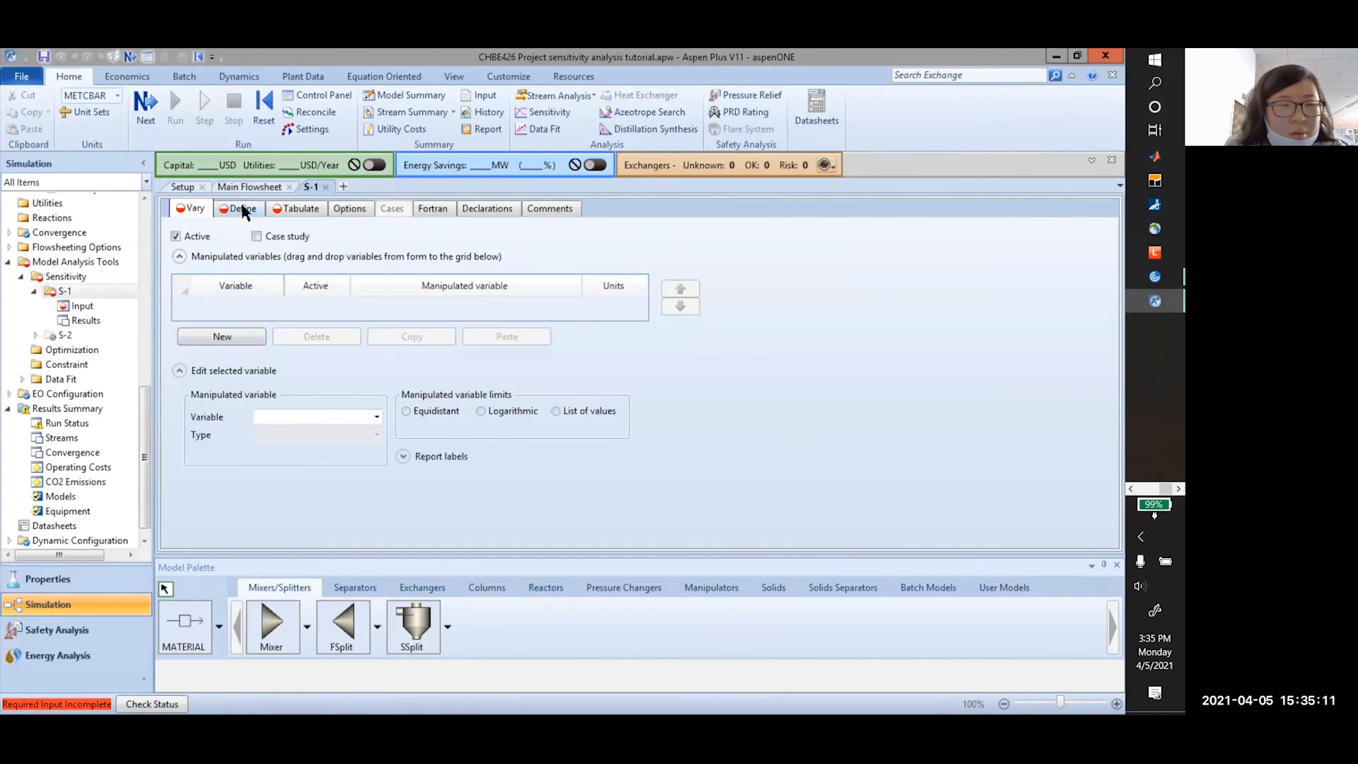
Add S-1's first manipulated variable with type Block-Var
click(301, 209)
click(191, 209)
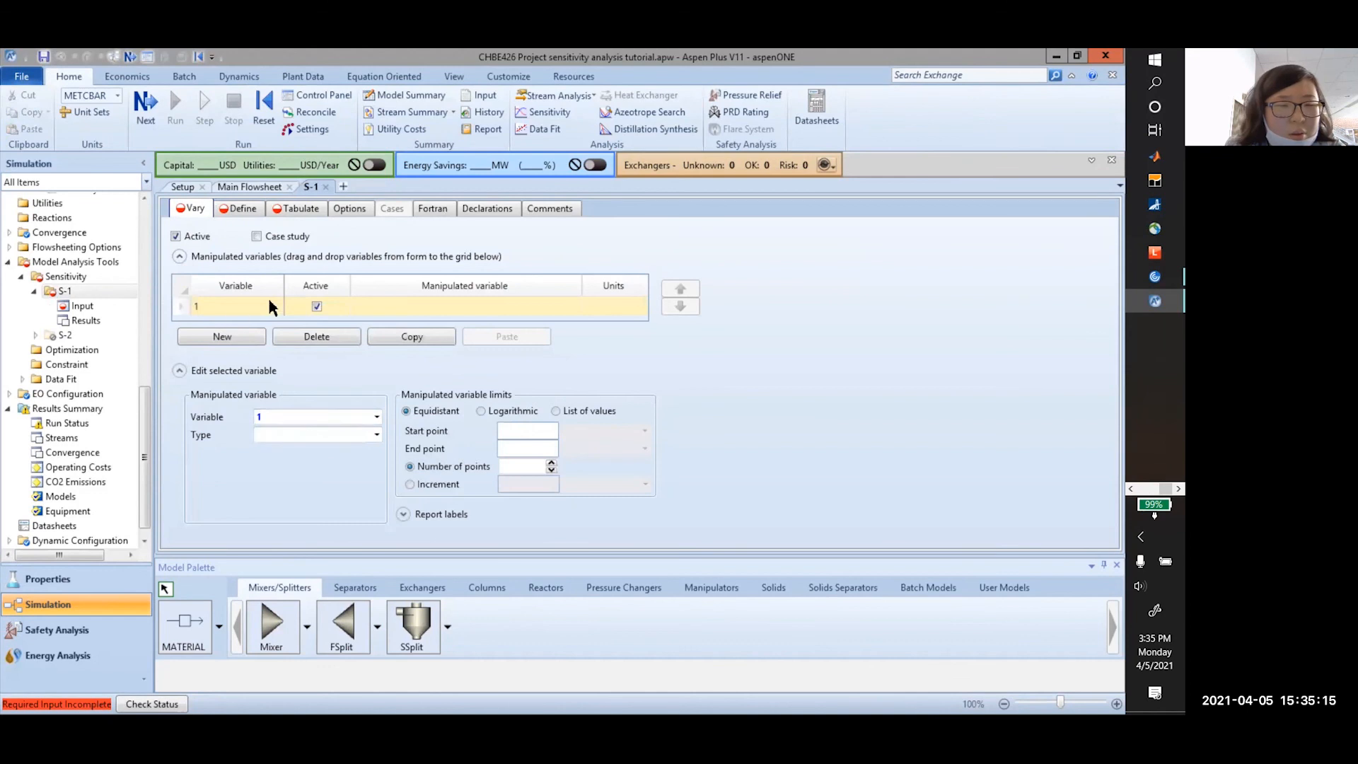
click(377, 434)
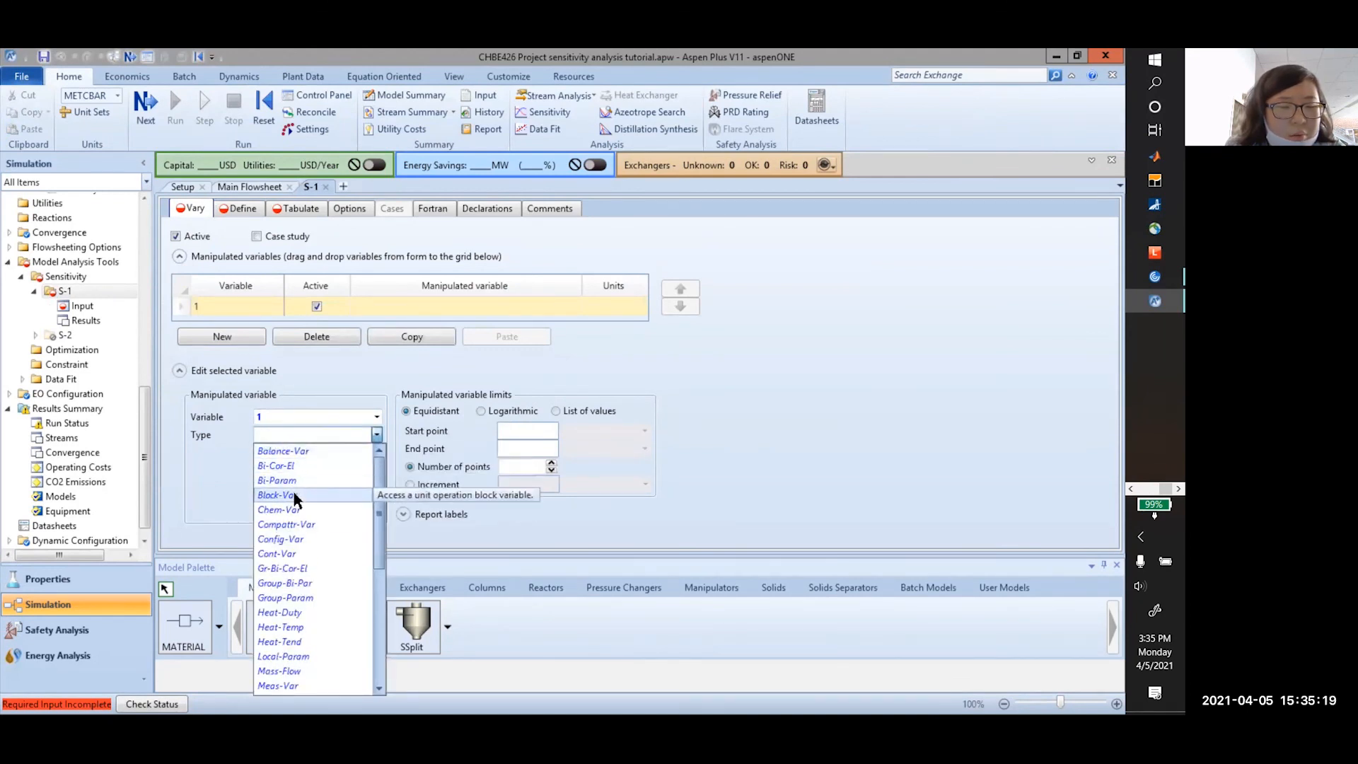
click(294, 496)
Check the Reflux ratio requirement in the assignment PDF, then return to Aspen Plus
click(377, 437)
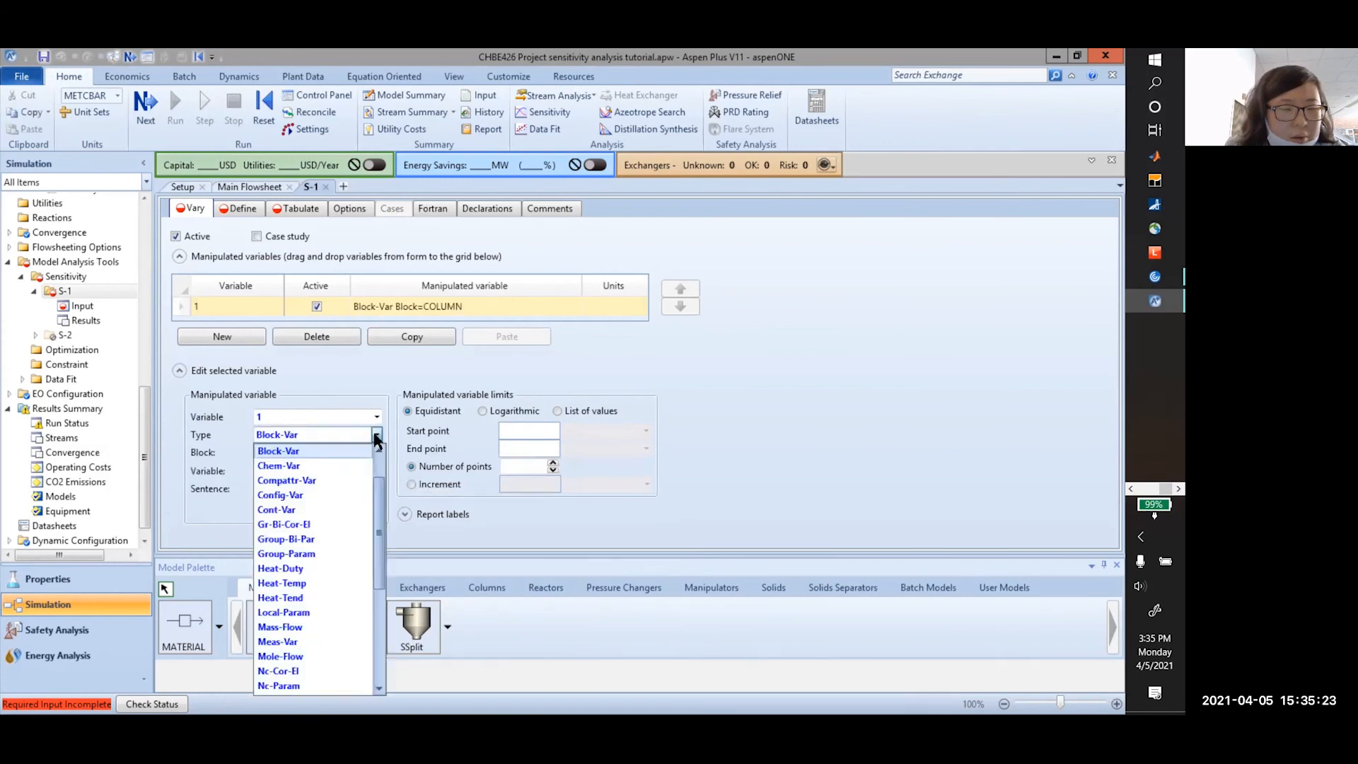
key(alt+Tab)
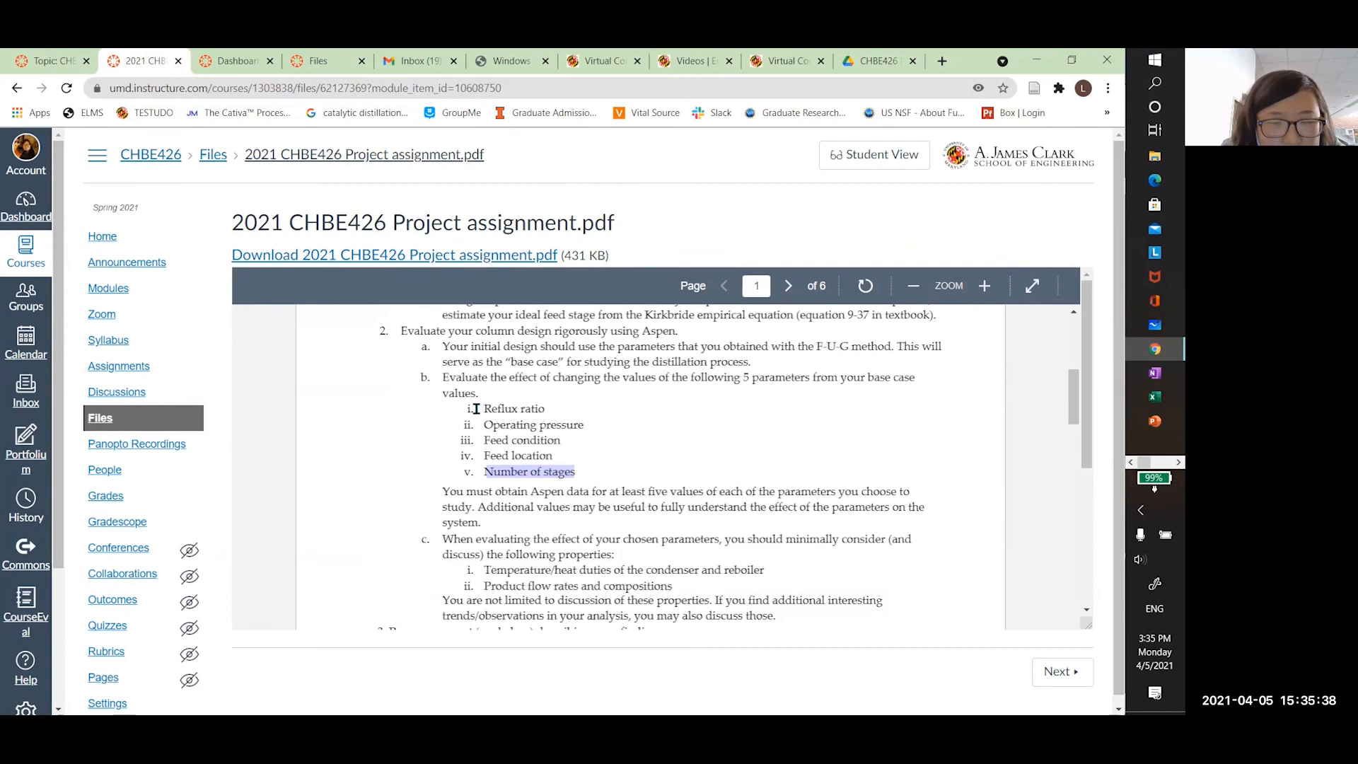
drag(476, 409, 561, 409)
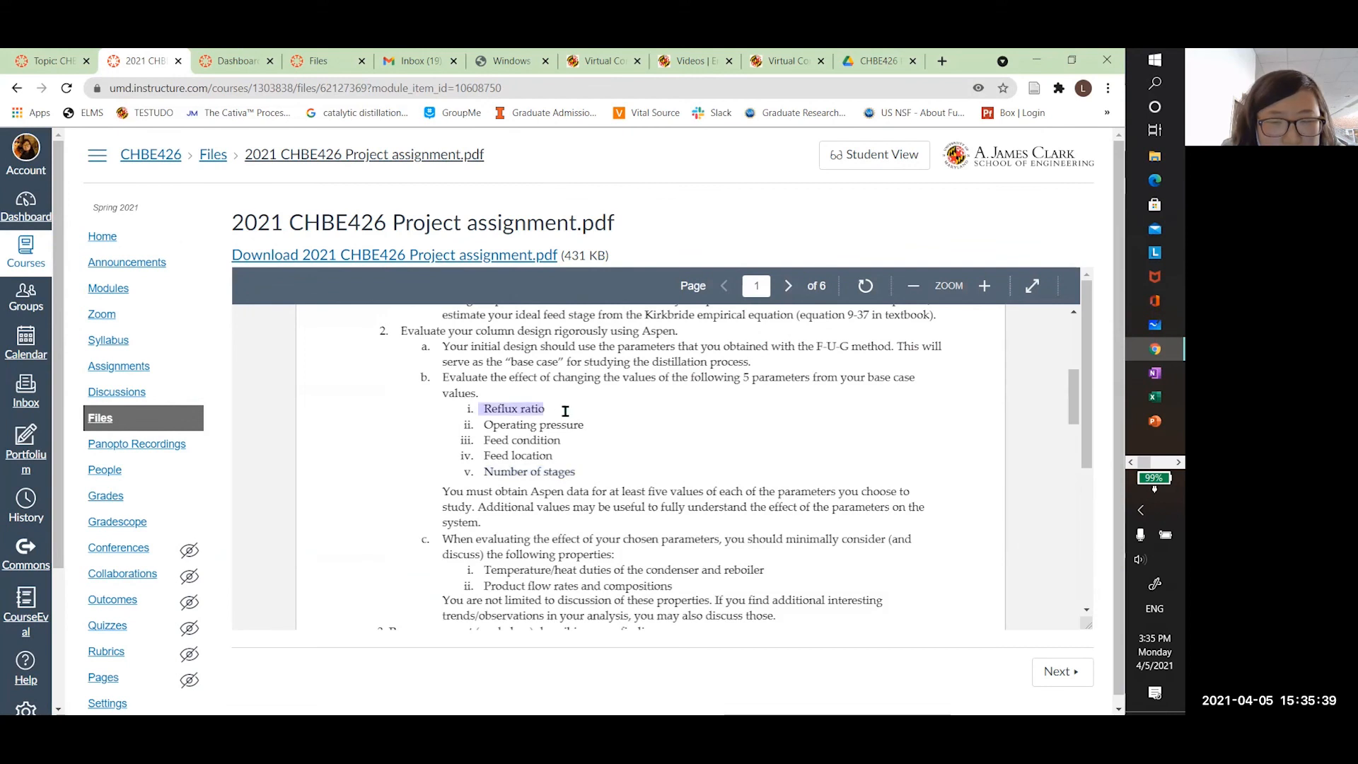
key(alt+Tab)
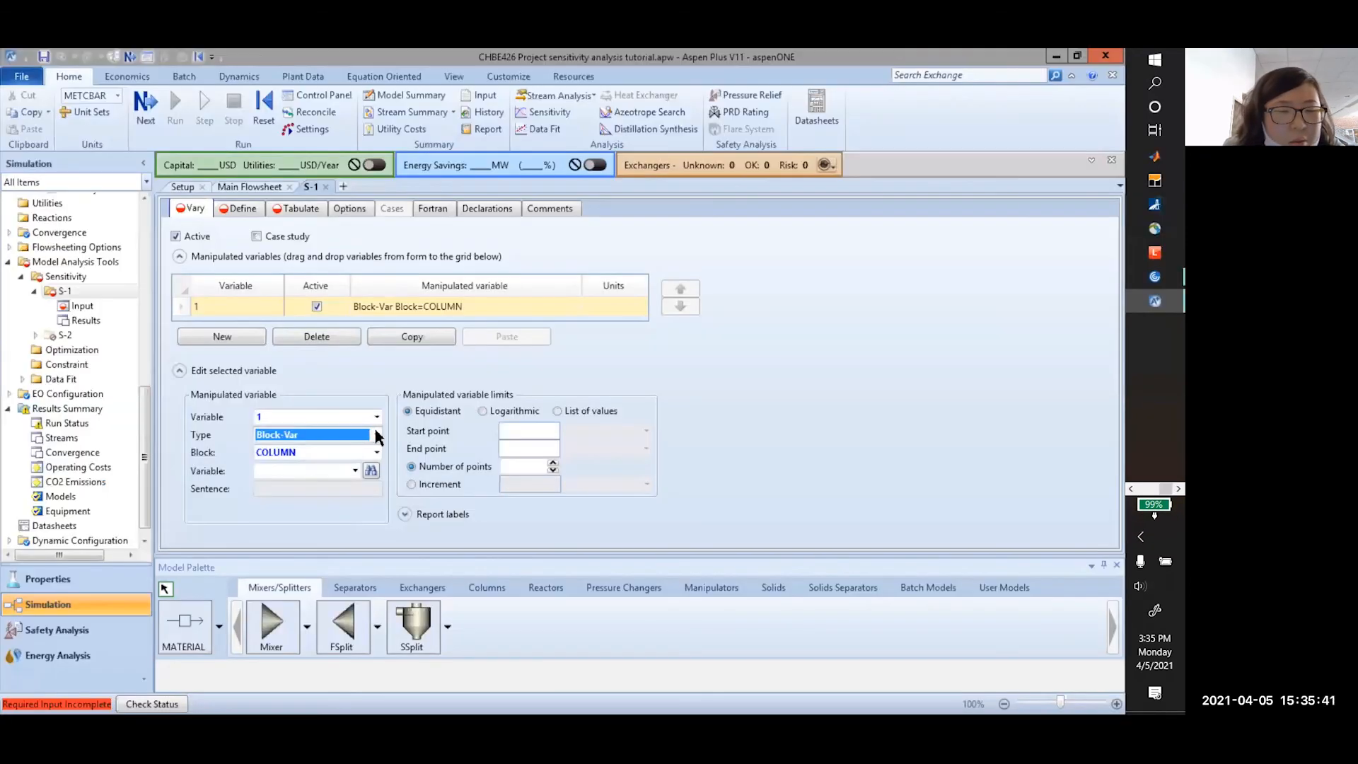
Vary the COLUMN block's MOLE-RR reflux ratio, found by searching its variables
click(376, 453)
click(342, 466)
click(354, 472)
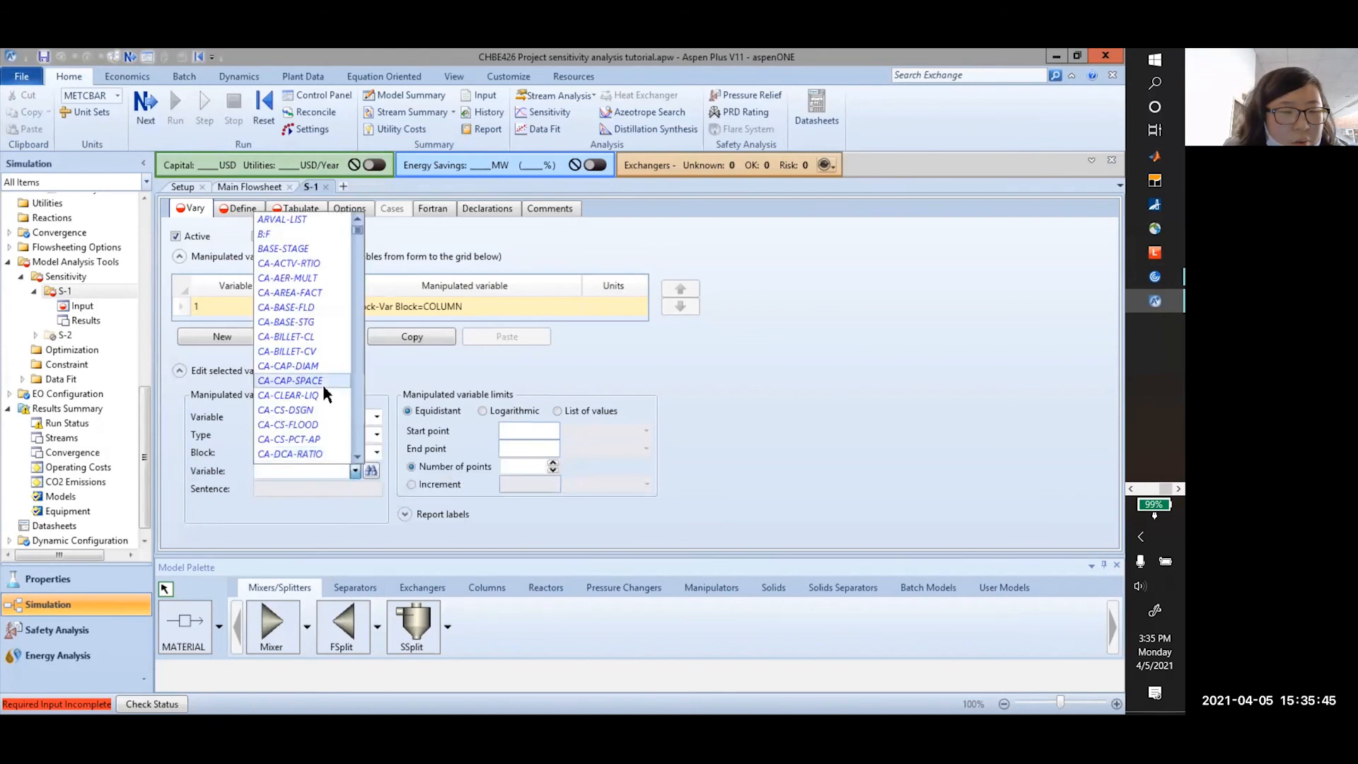
click(372, 471)
click(372, 470)
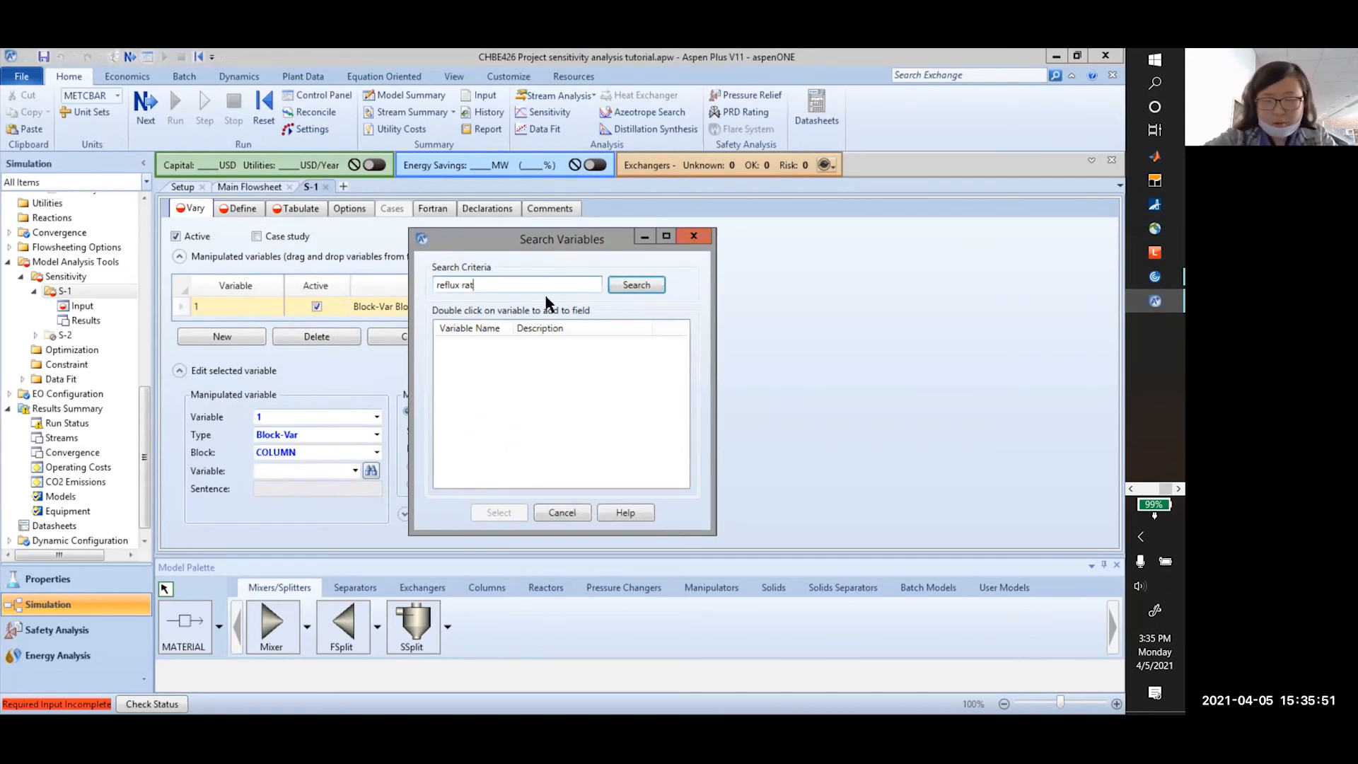
text(io)
key(Return)
click(615, 409)
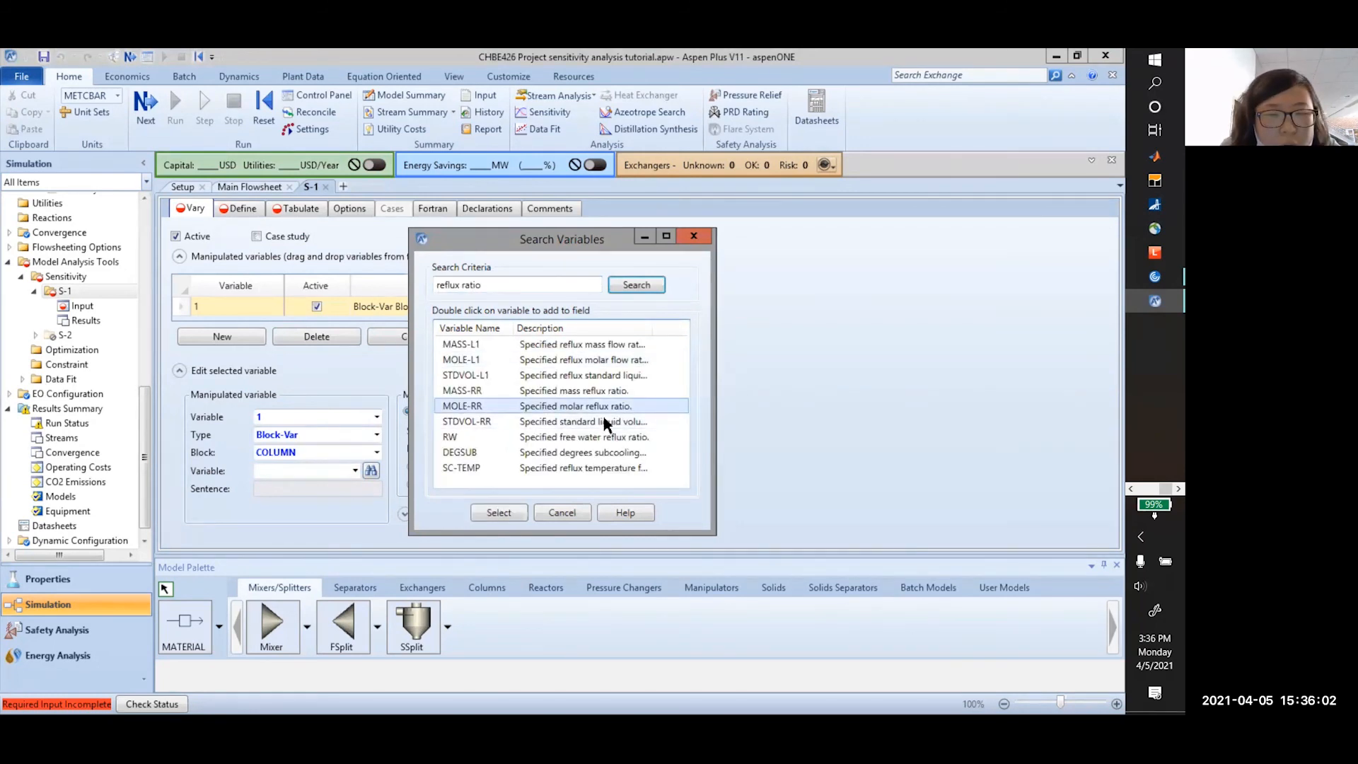
click(510, 515)
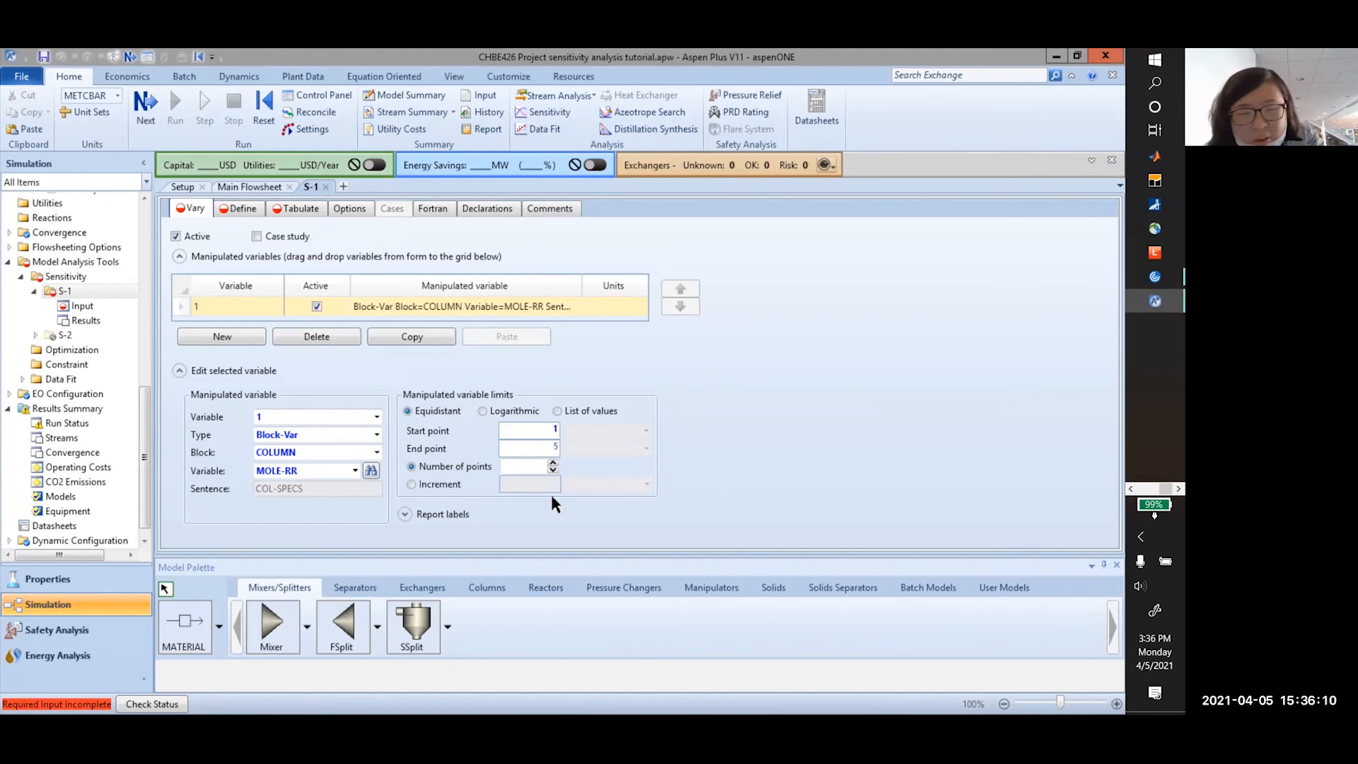
Range MOLE-RR from 1 to 5 in 0.1 increments and move to the empty Define form
click(449, 484)
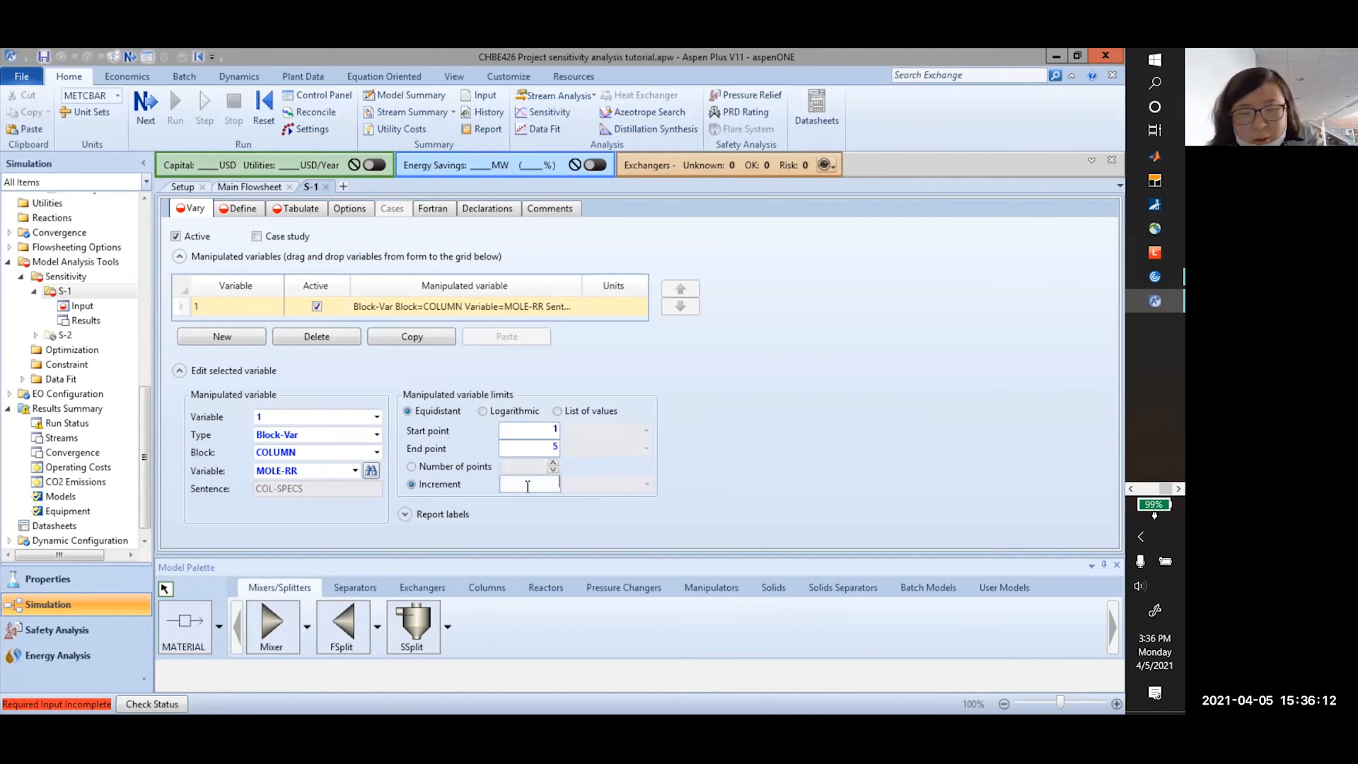
key(Return)
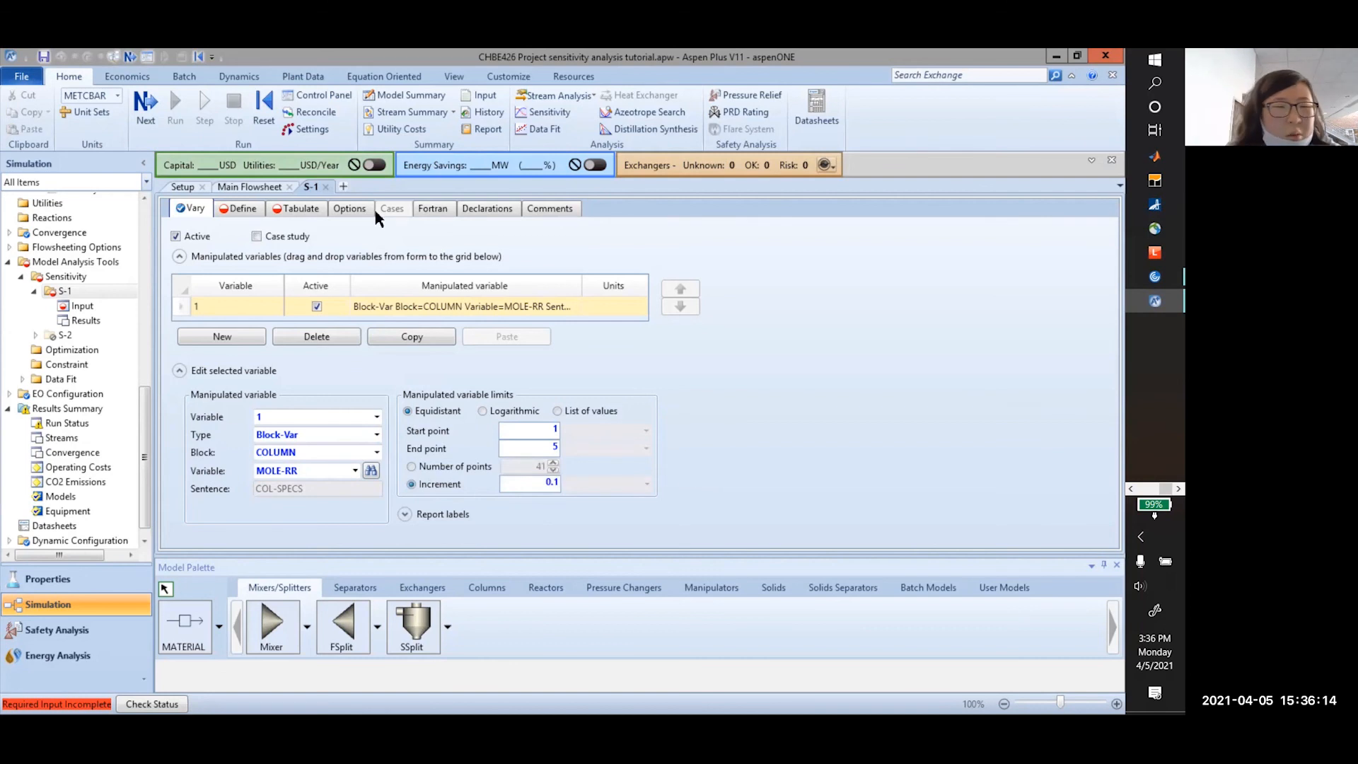
click(232, 209)
click(215, 289)
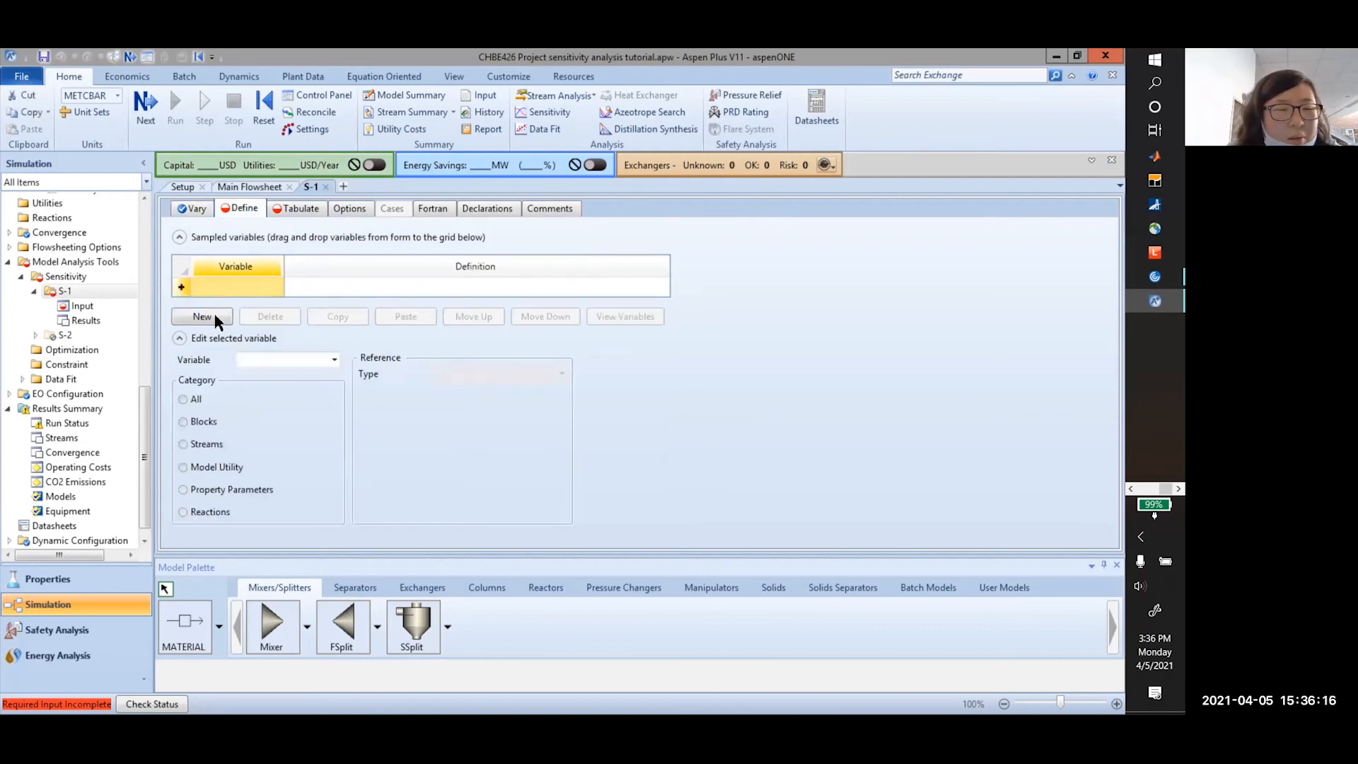
Create sampled variable REBOILER as a Block-Var on the COLUMN block
click(221, 314)
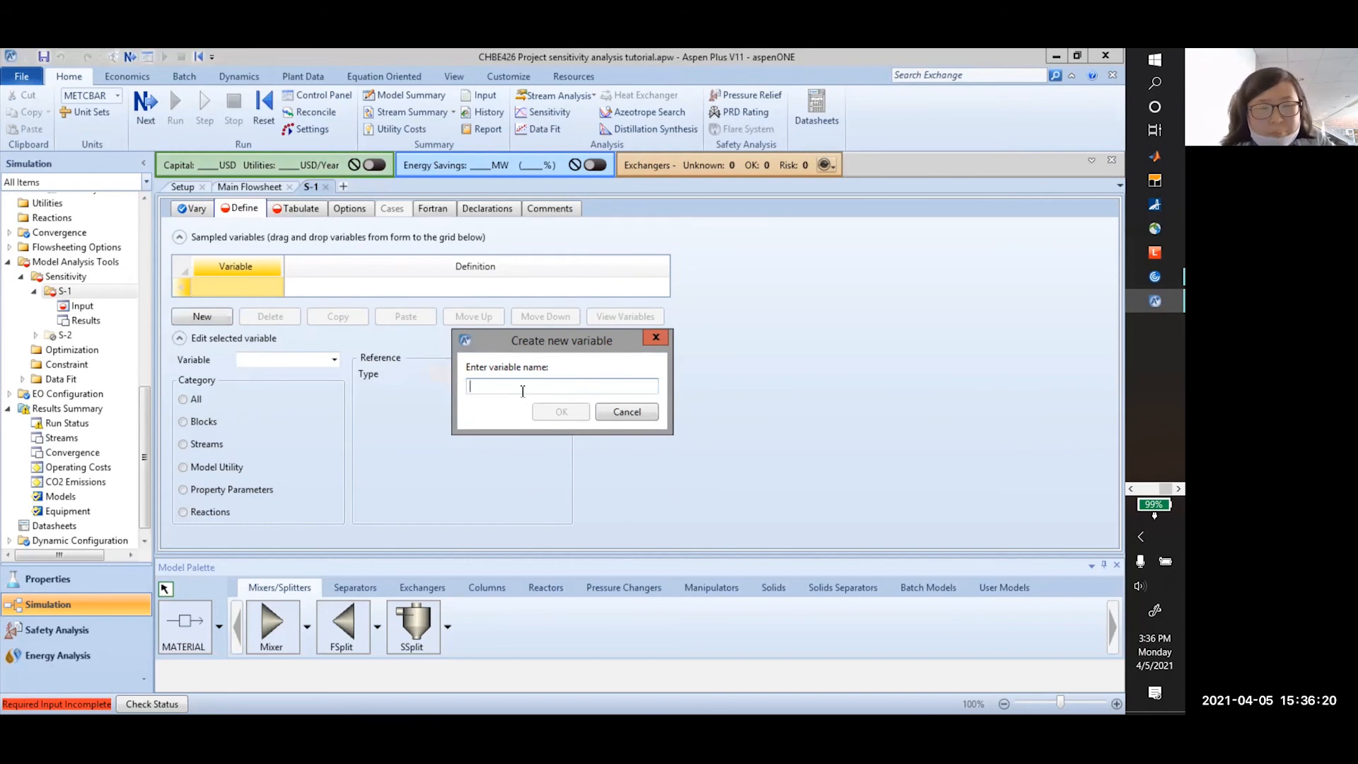
text(REBOILER)
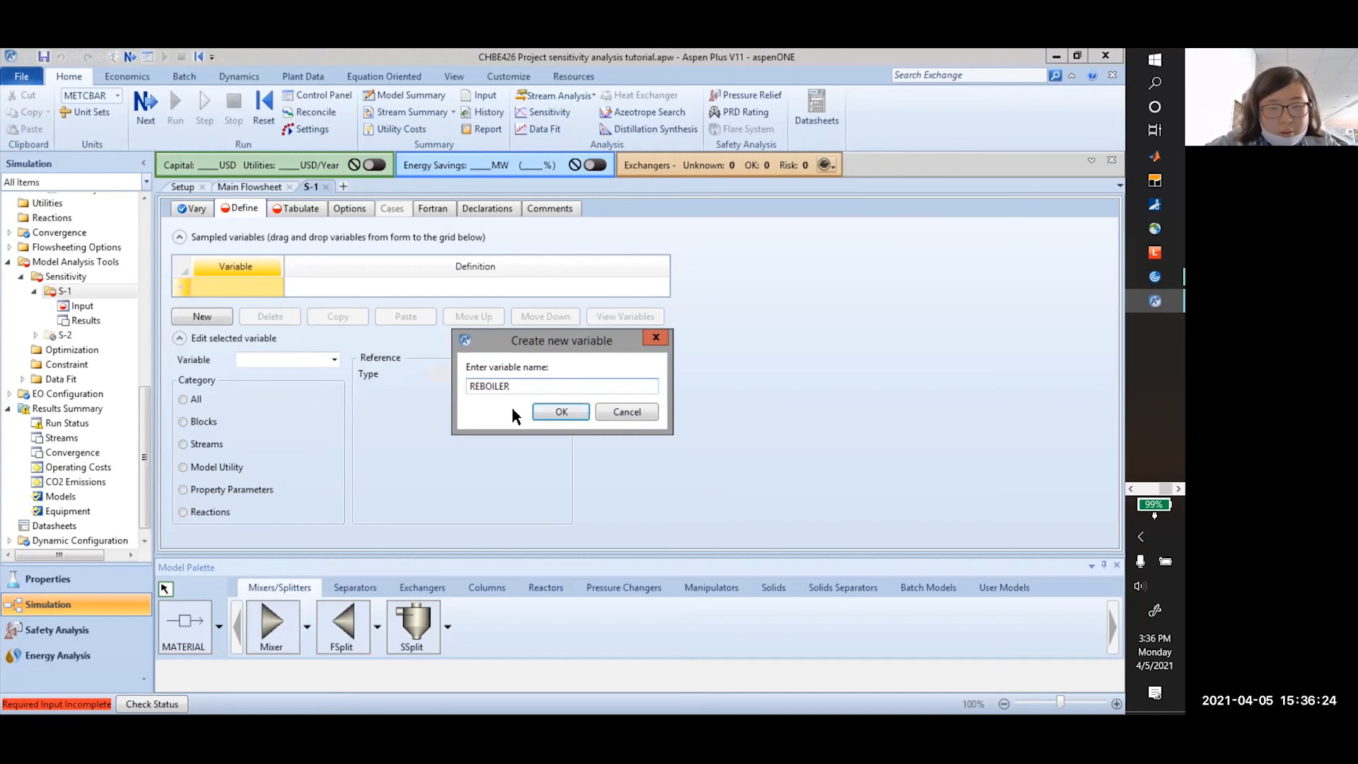
click(559, 412)
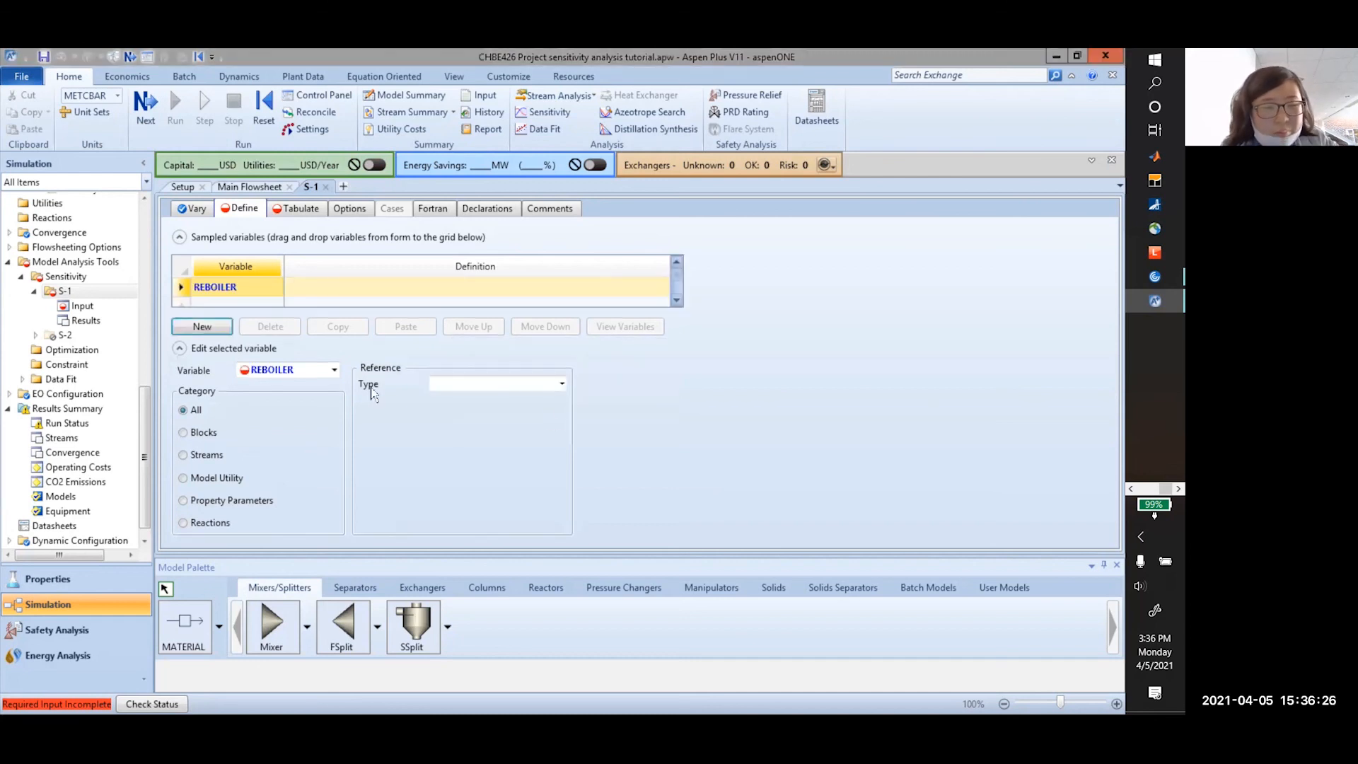
click(205, 432)
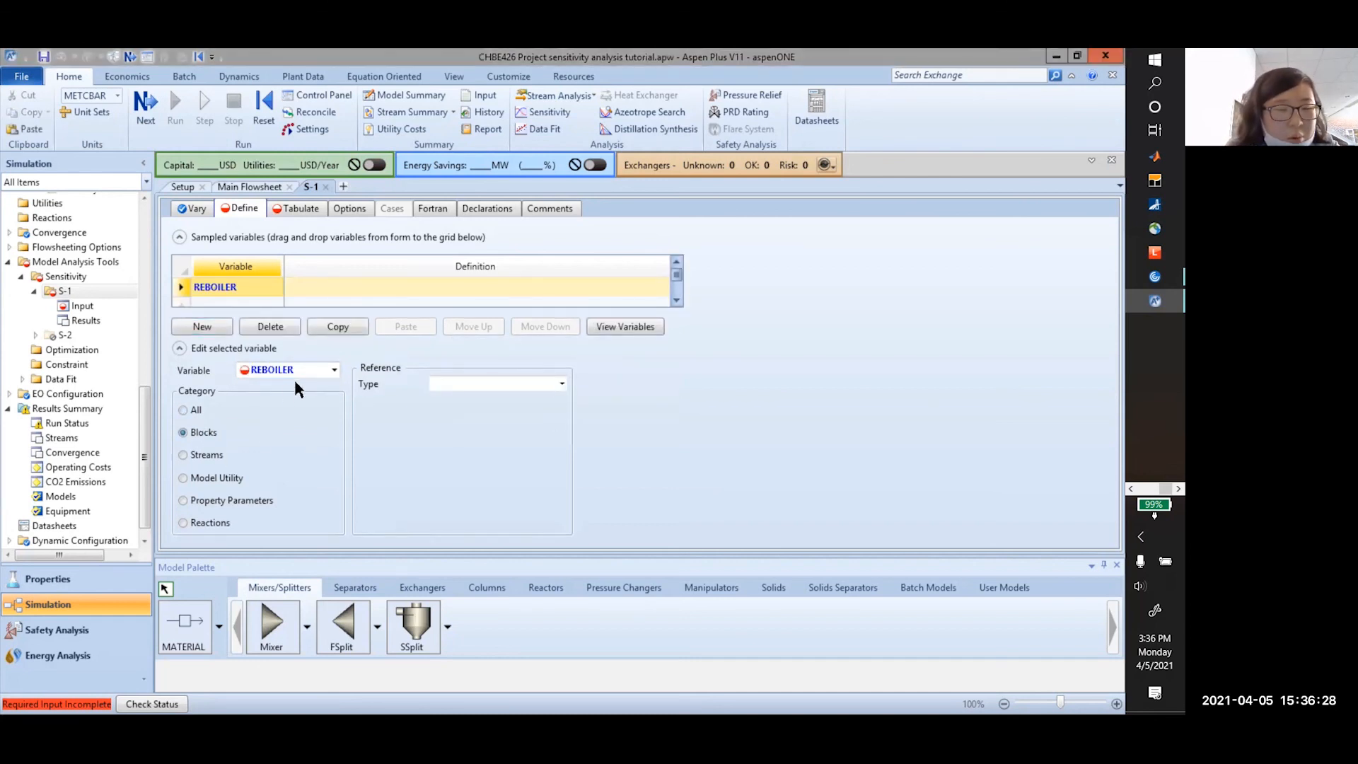
click(333, 372)
click(224, 424)
click(516, 387)
click(562, 383)
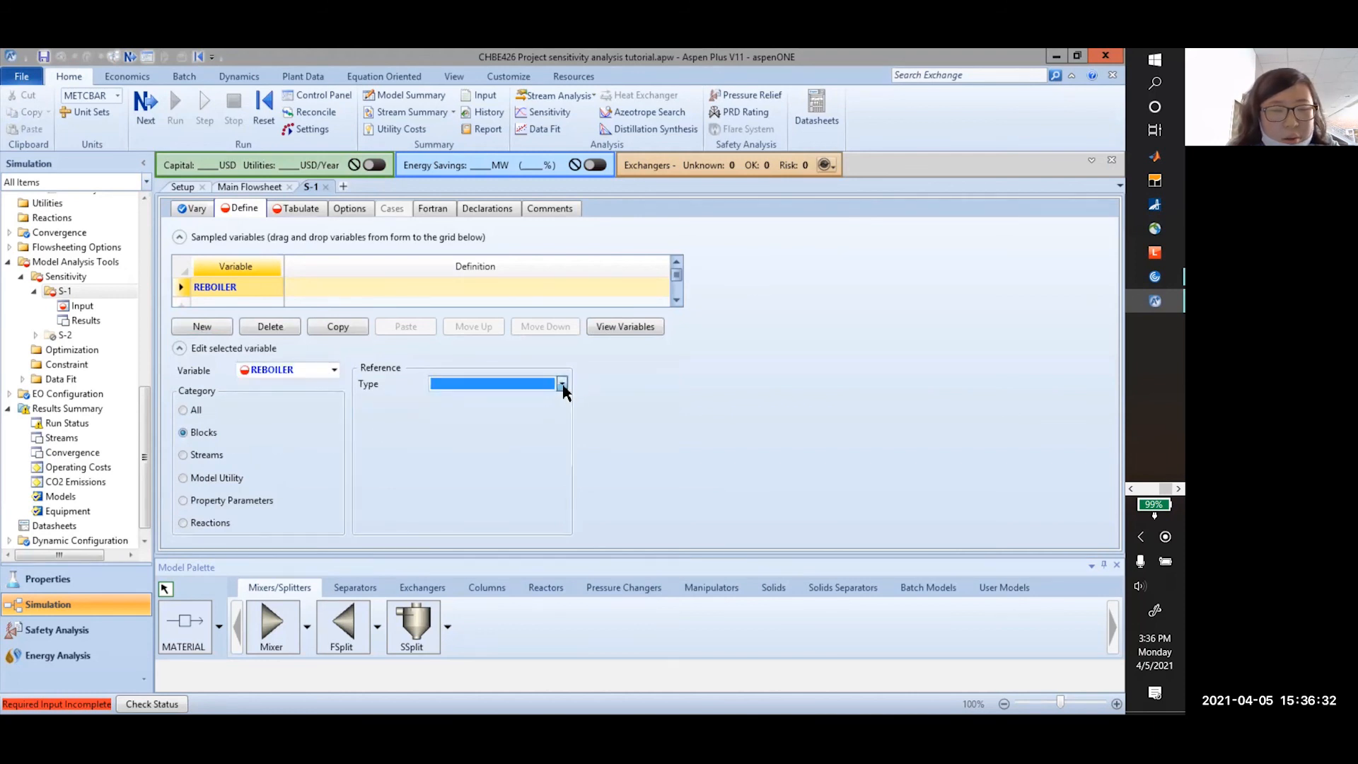
click(504, 400)
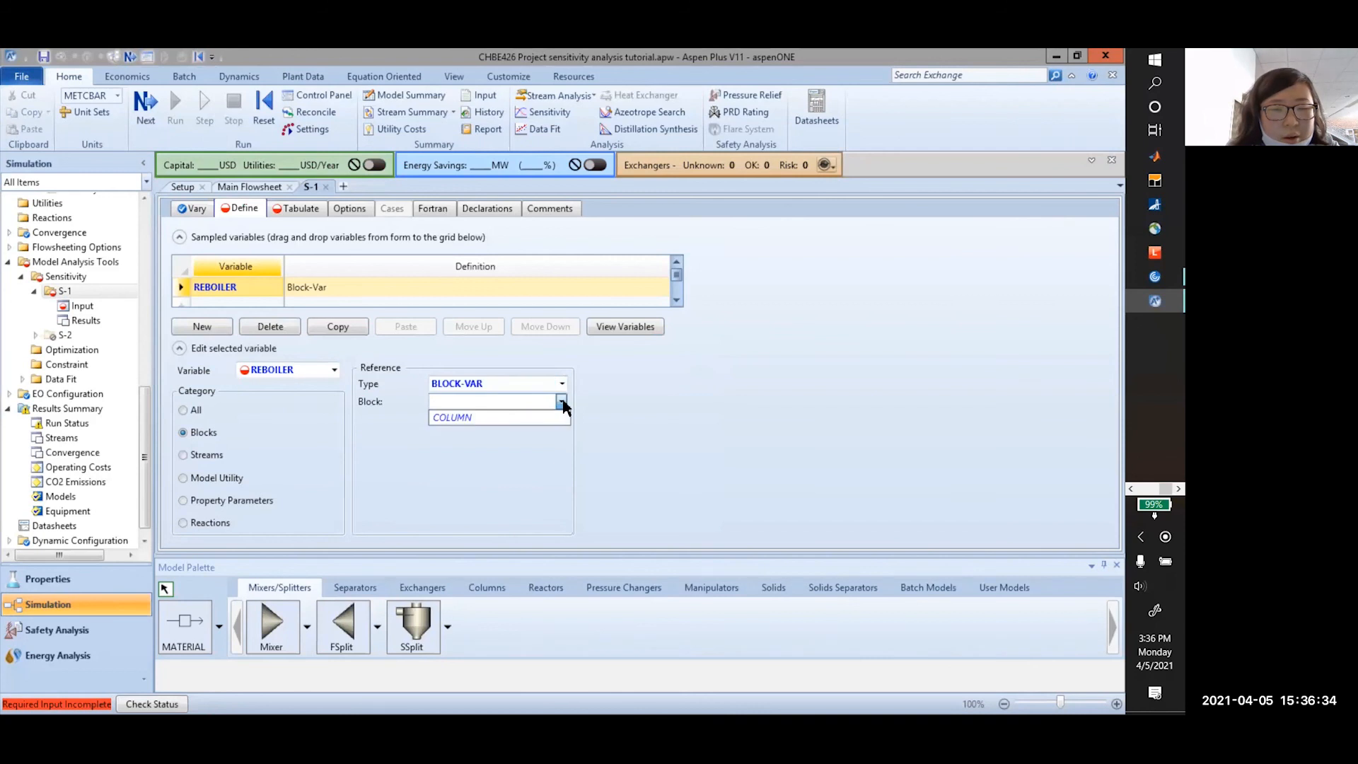
click(546, 418)
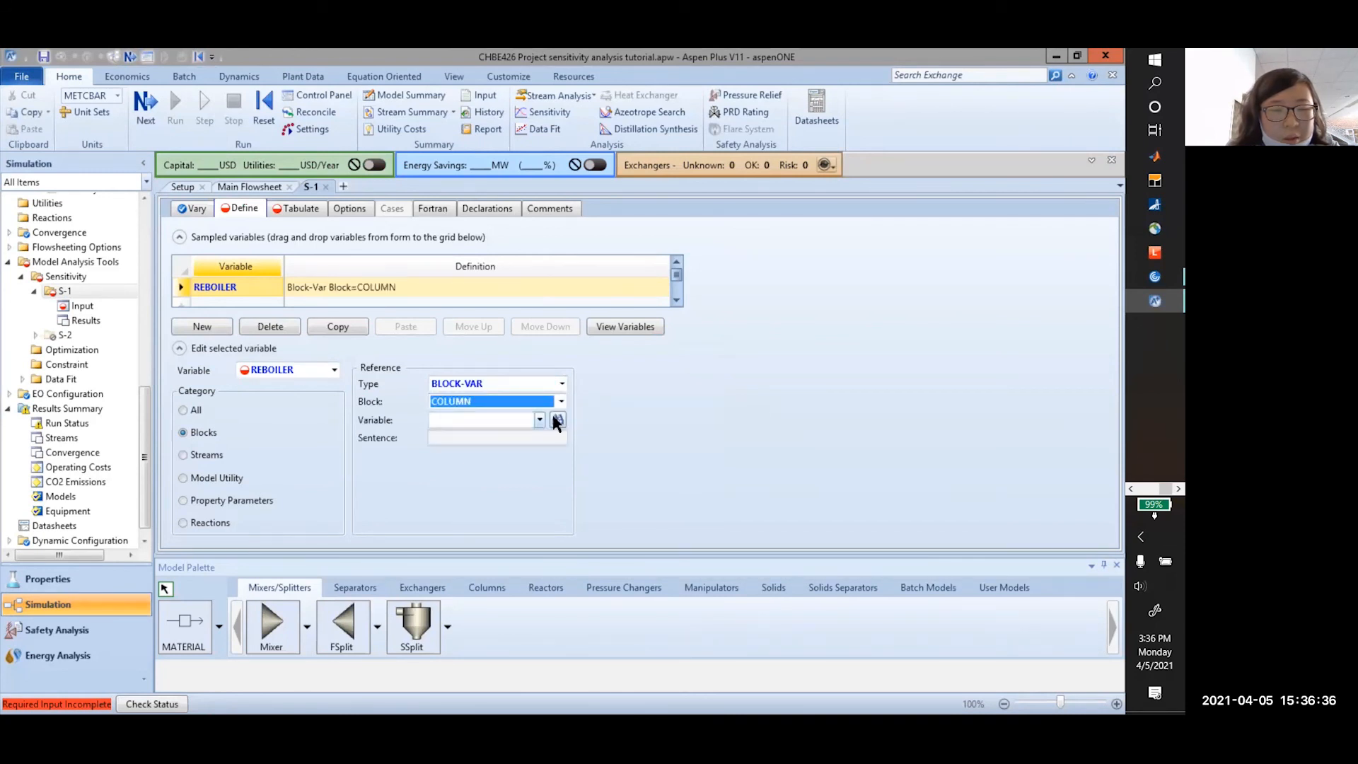
Set REBOILER to the column's REB-DUTY reboiler heat duty in kW
click(557, 421)
text(reboiler heat duty)
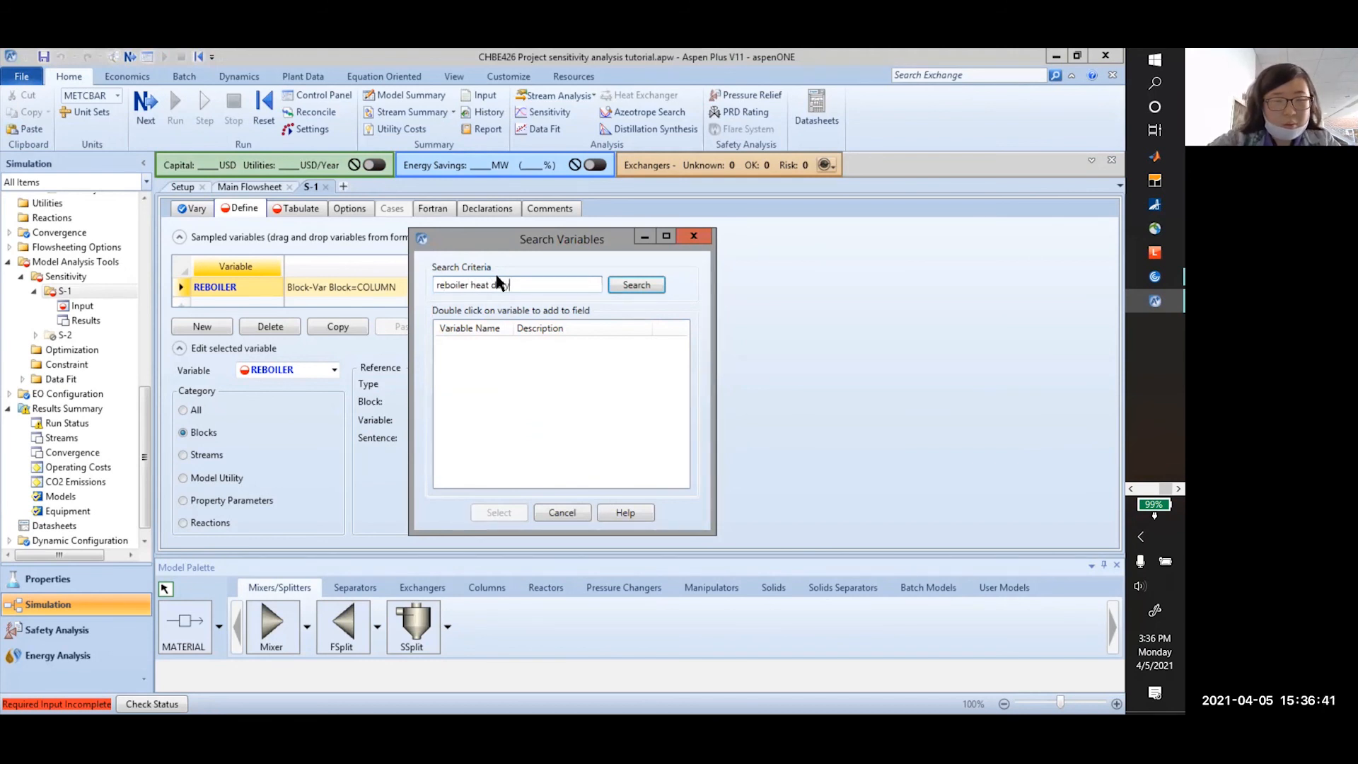
key(Return)
click(539, 350)
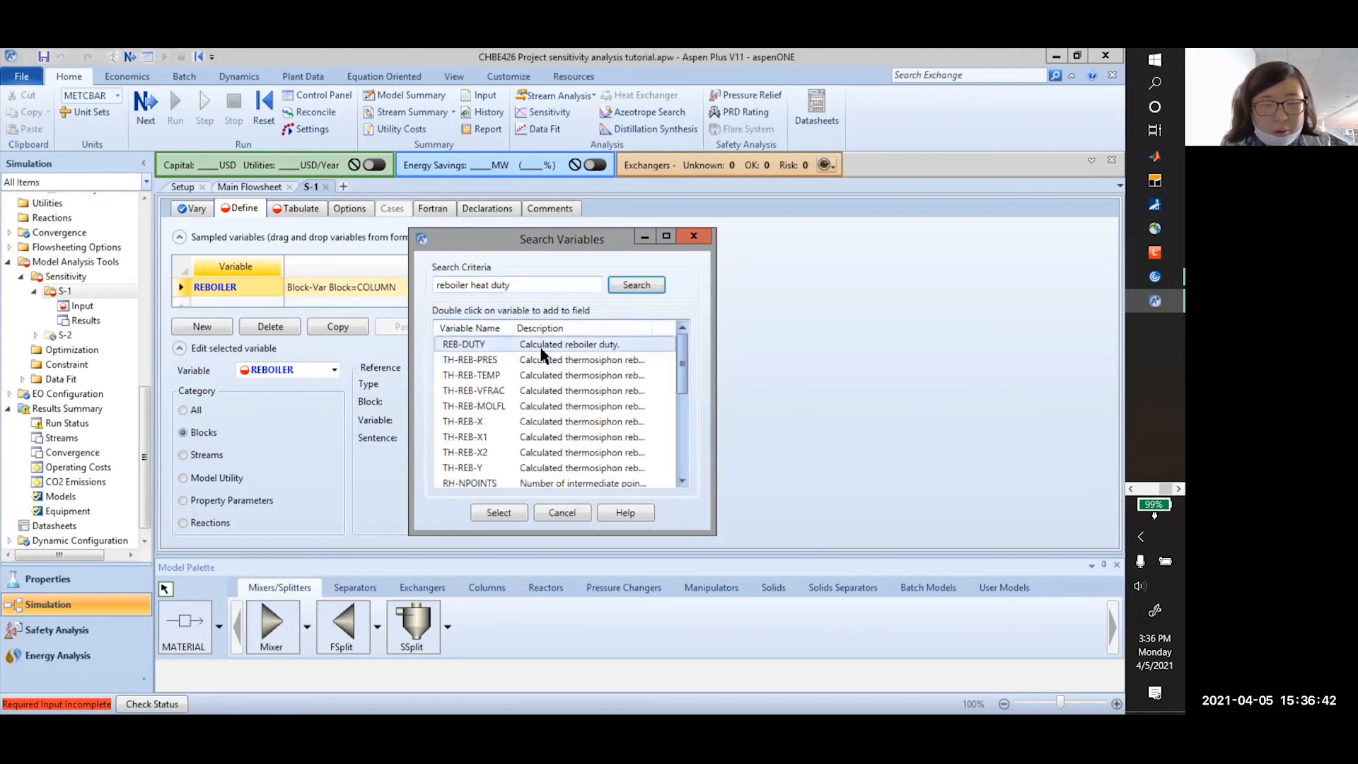
click(498, 513)
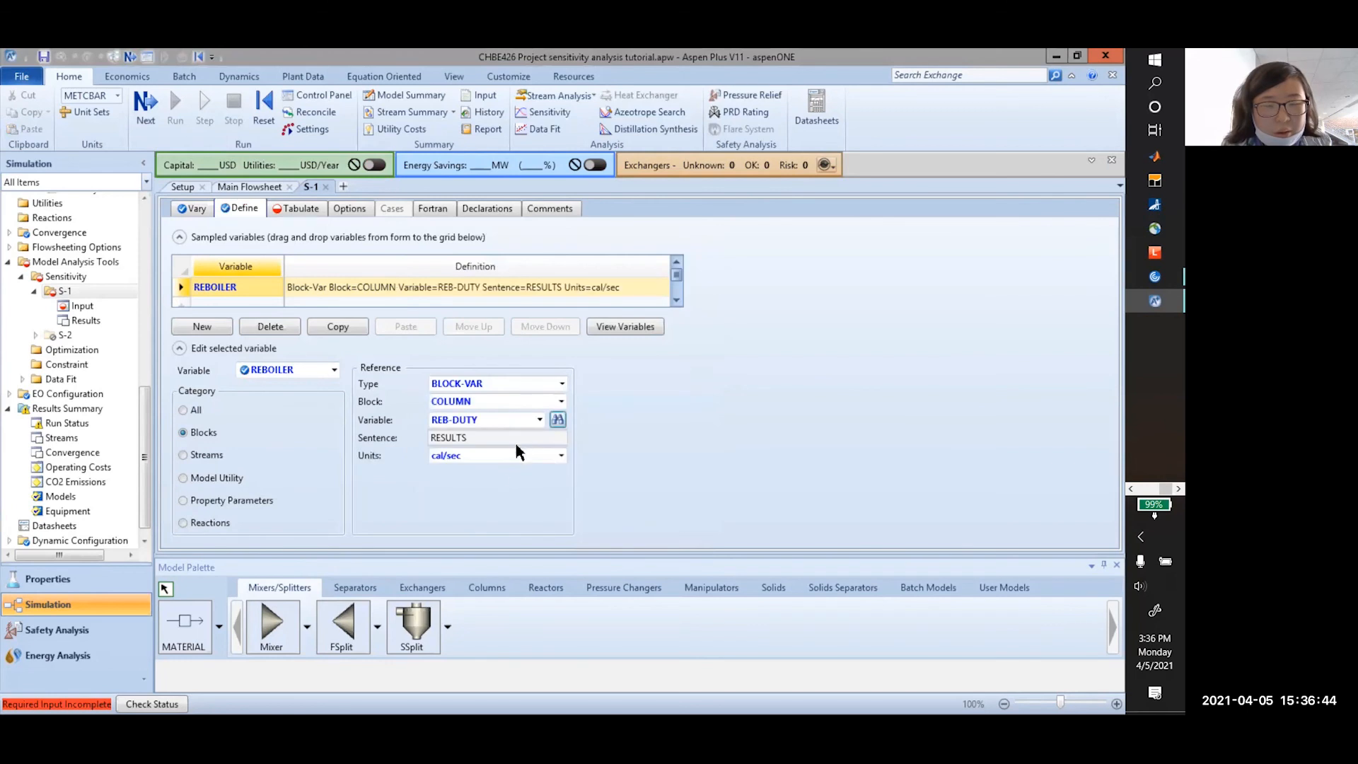
click(530, 458)
click(561, 456)
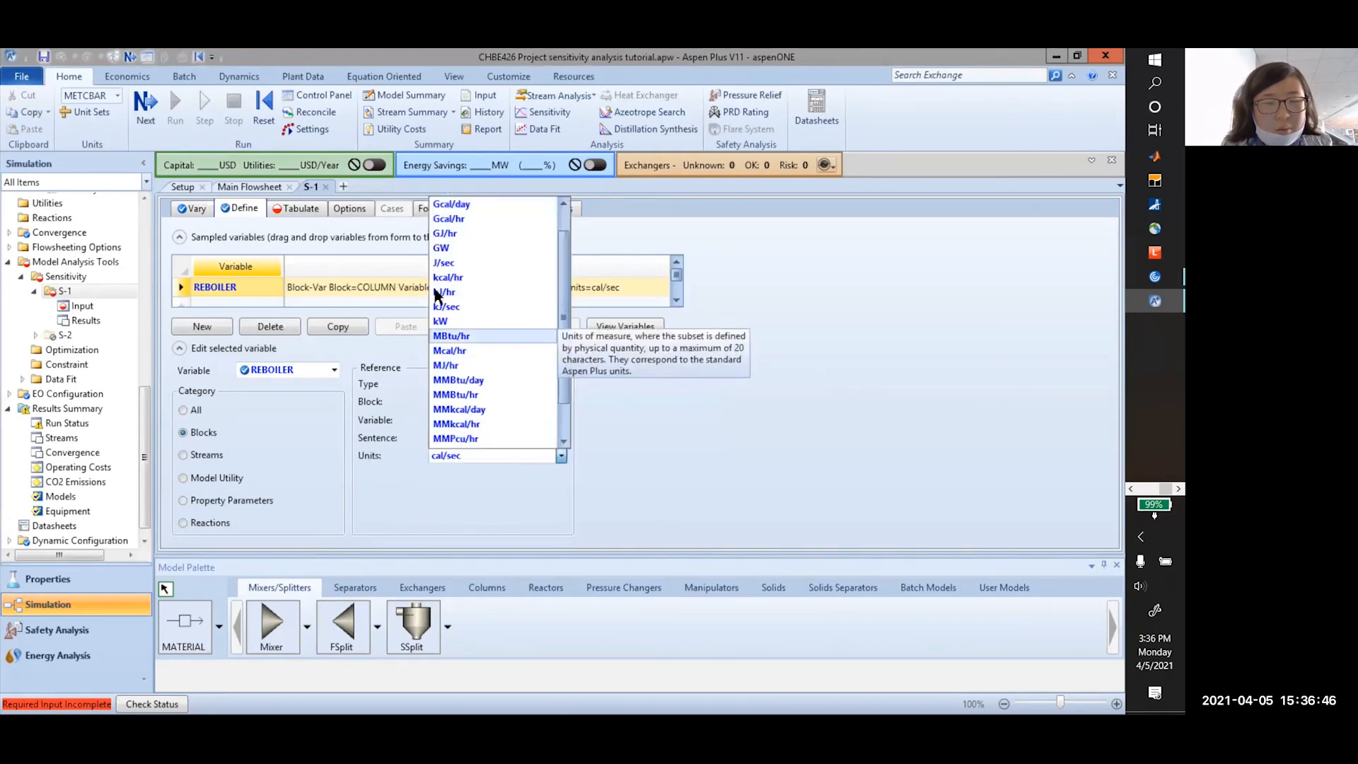
click(459, 313)
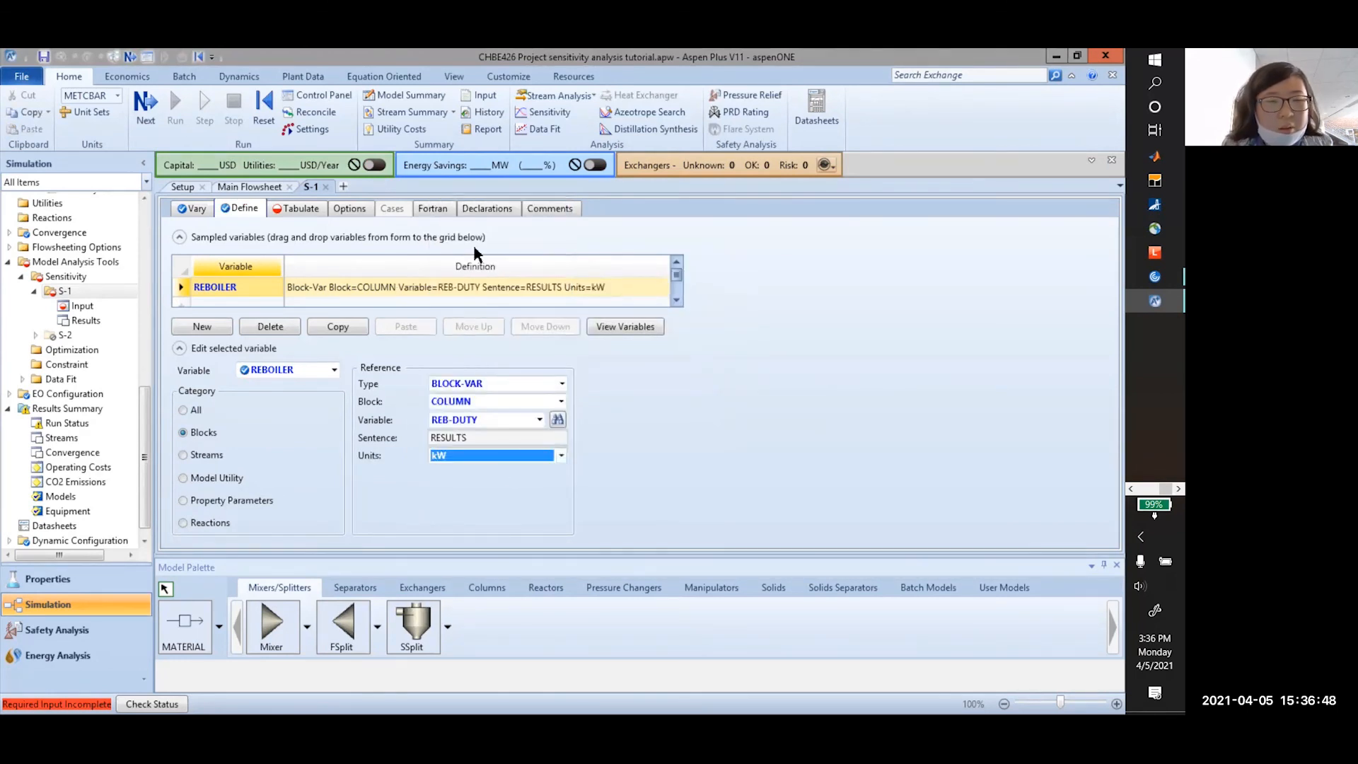
Tabulate REBOILER as column 1 and reinitialize the simulation, purging previous results
click(300, 208)
click(241, 282)
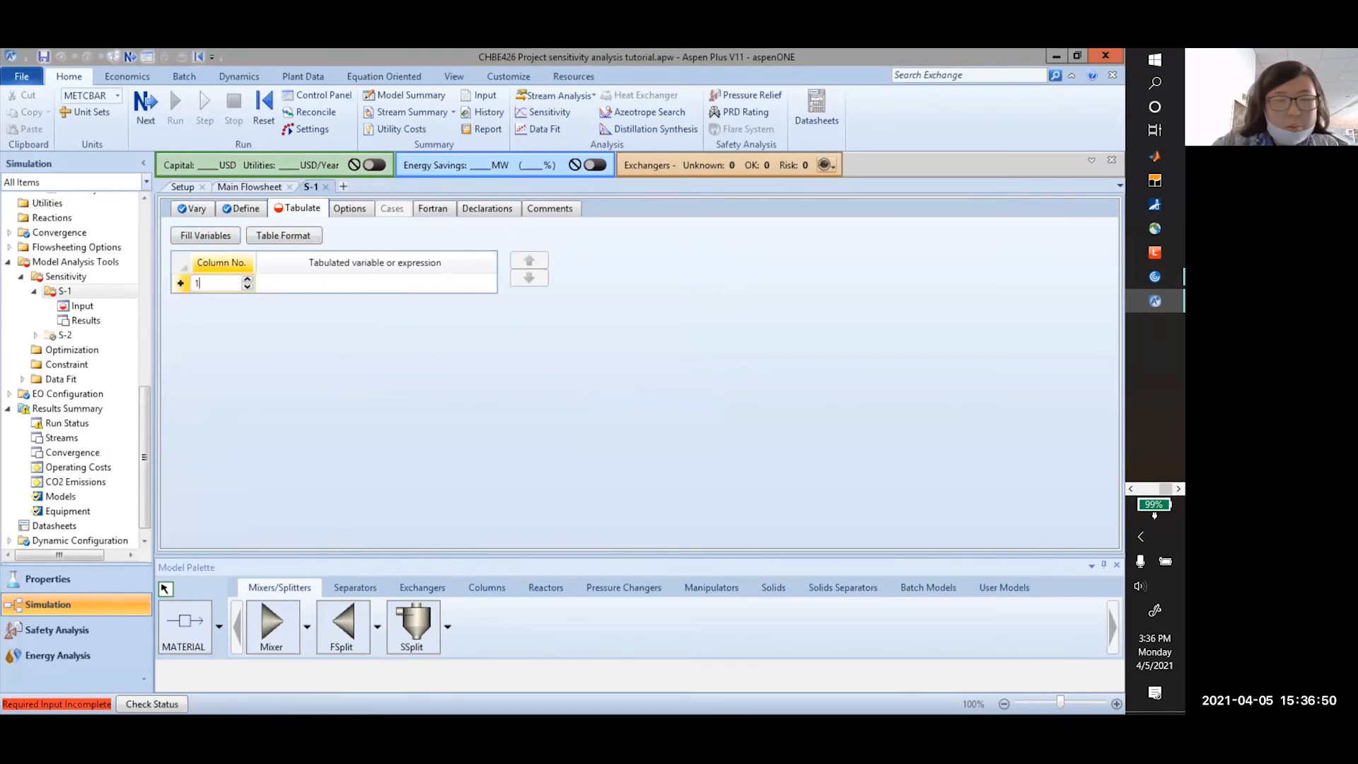
click(388, 283)
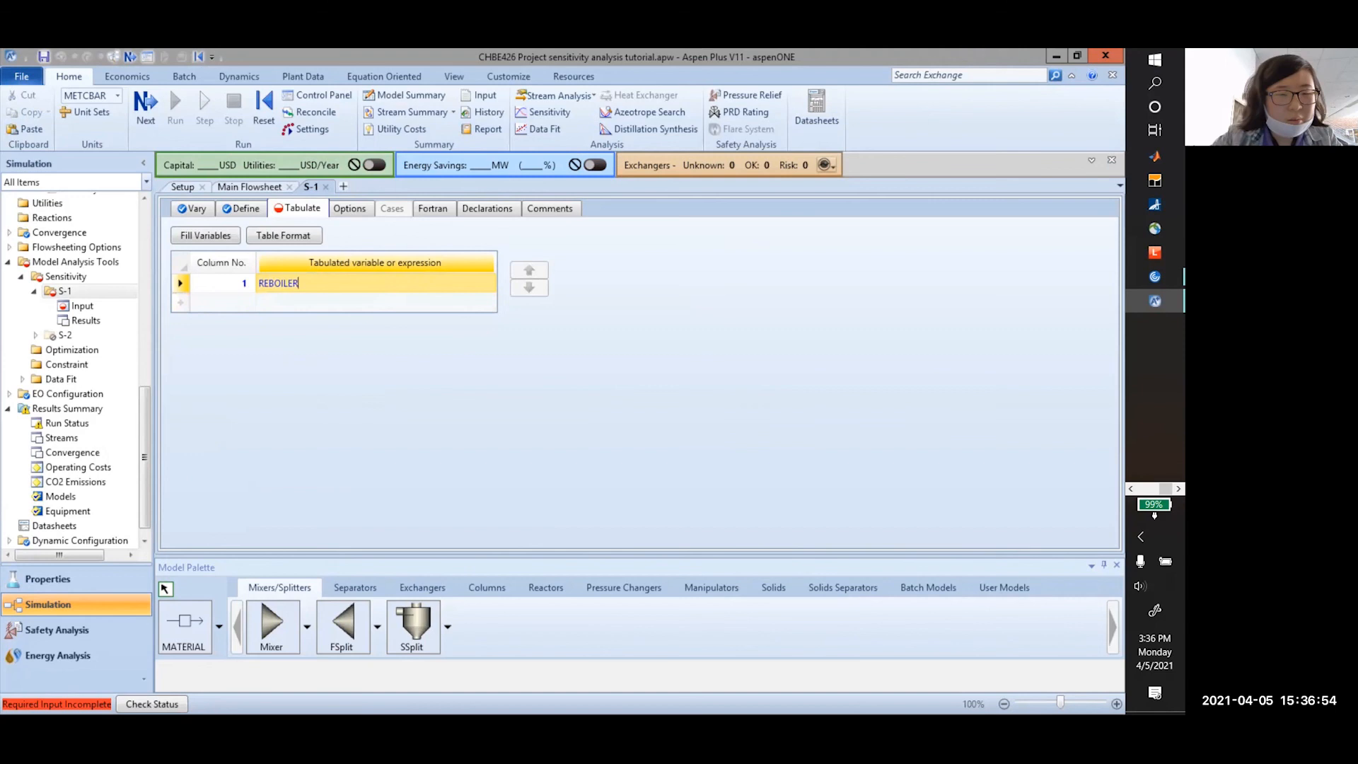
click(255, 211)
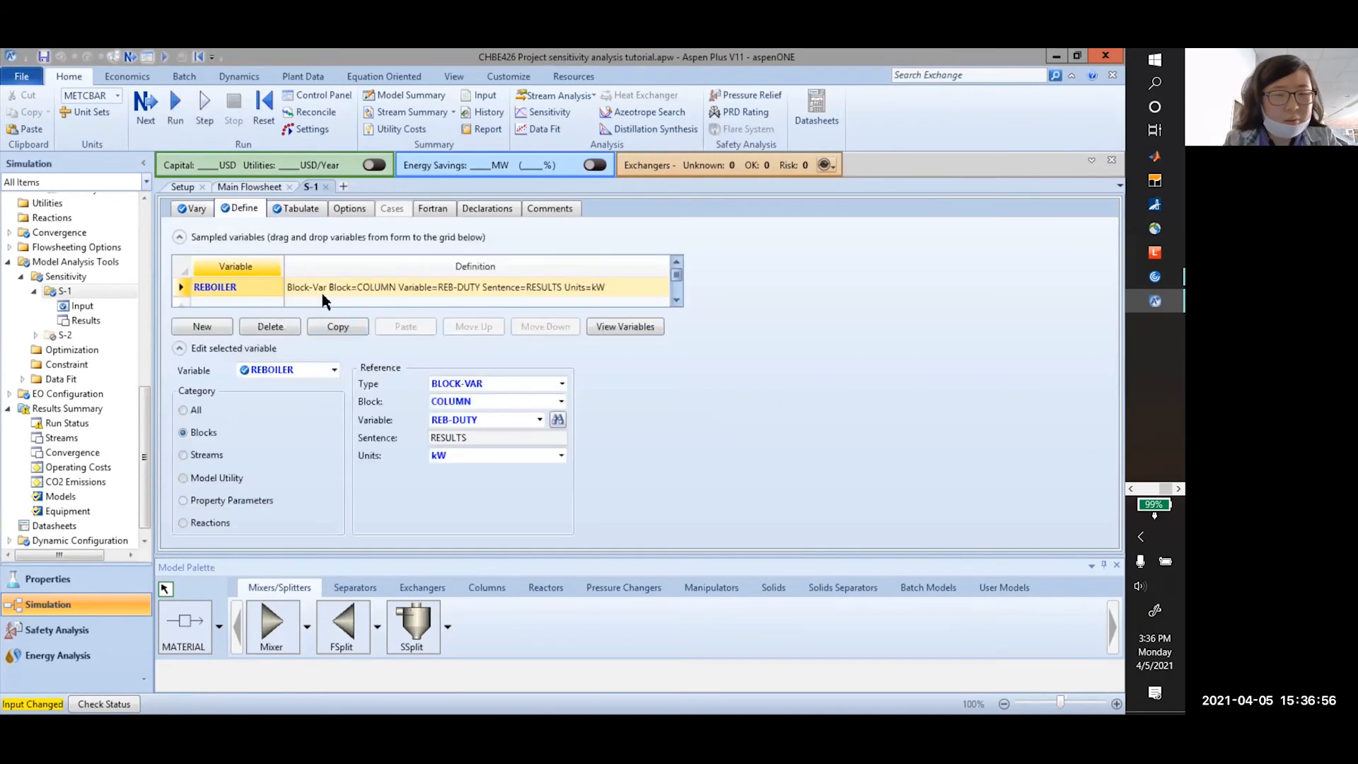
click(307, 209)
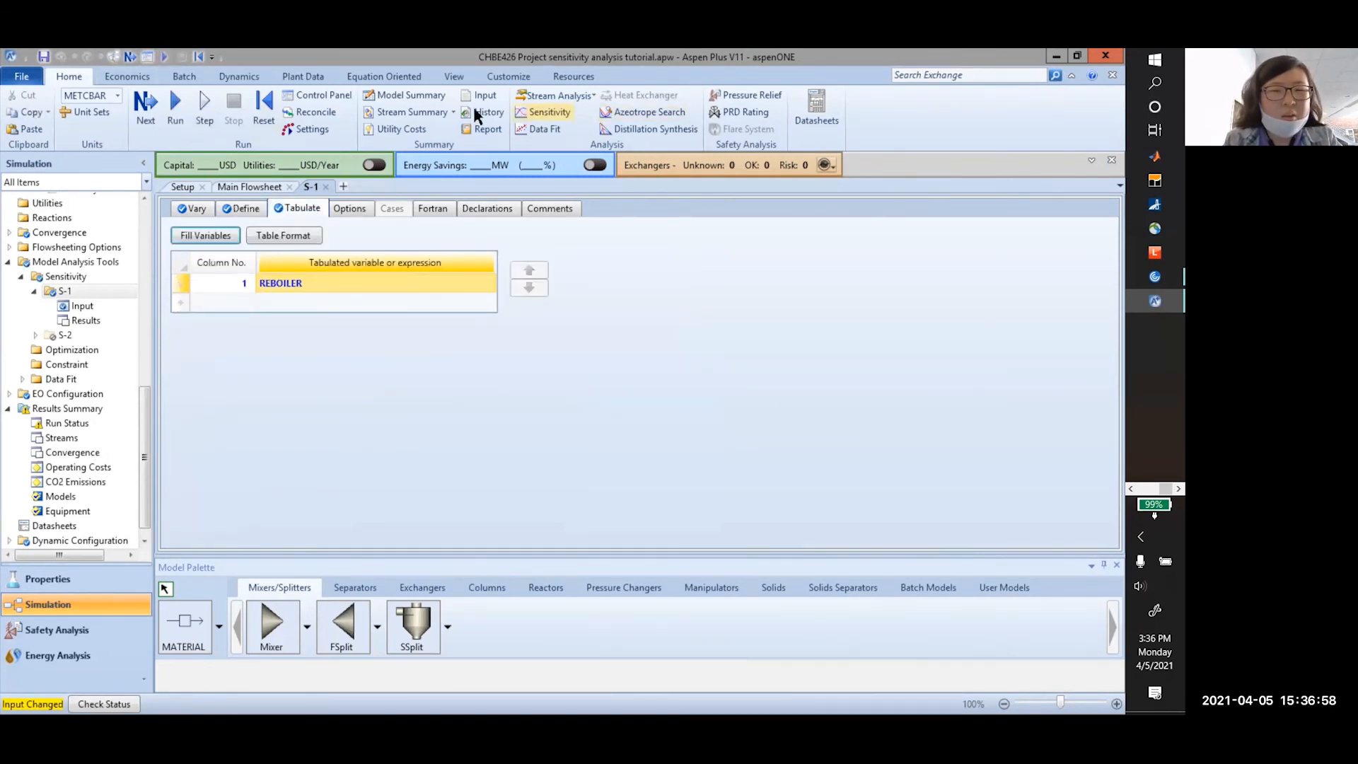
click(263, 106)
click(498, 430)
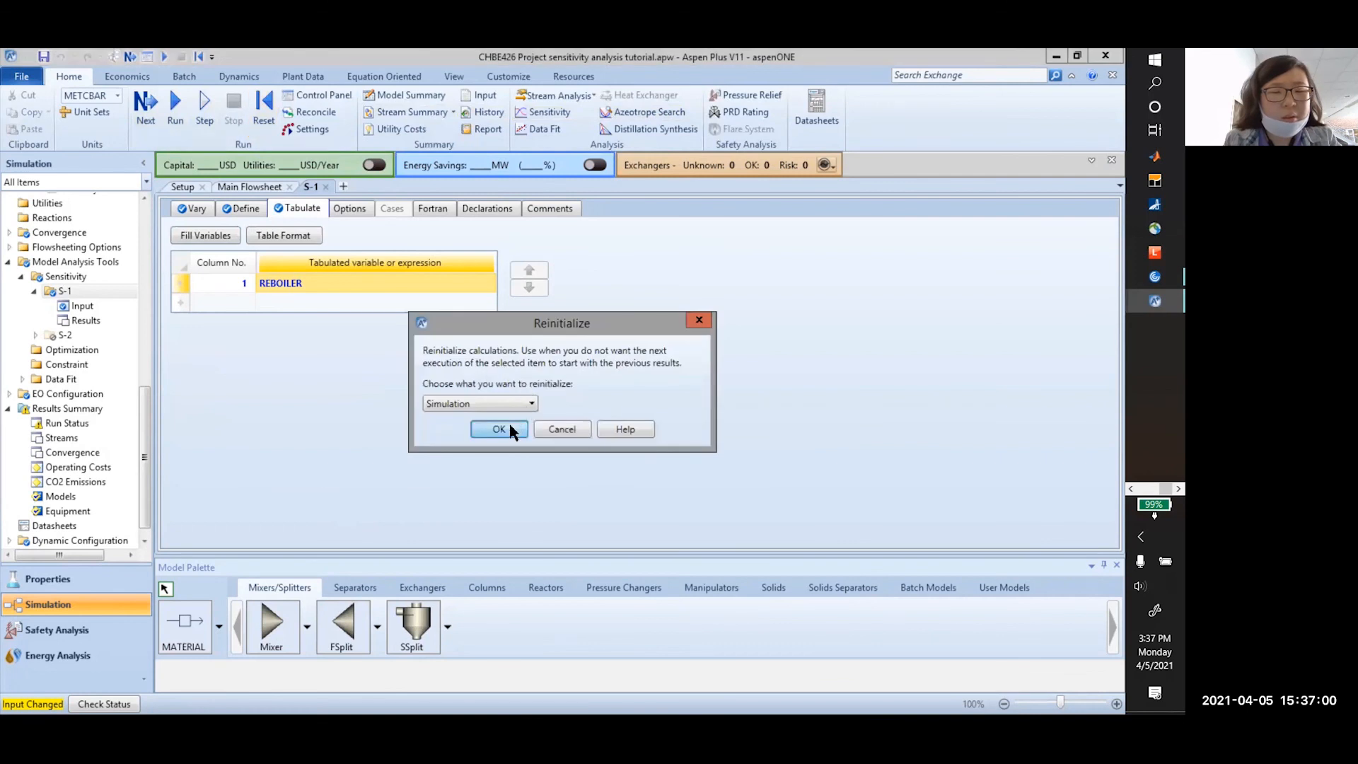
click(658, 409)
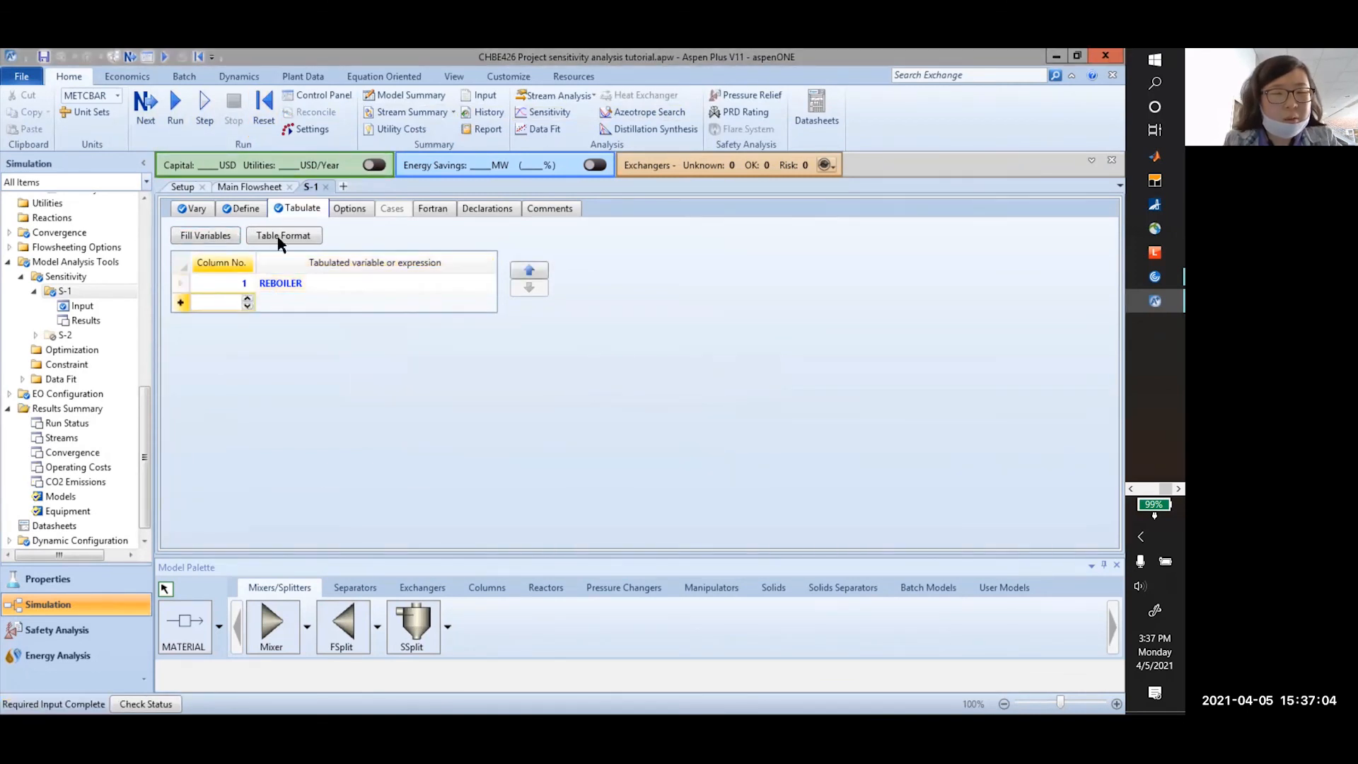
Create sampled variable CONDENSE as a Block-Var on the COLUMN block
click(240, 208)
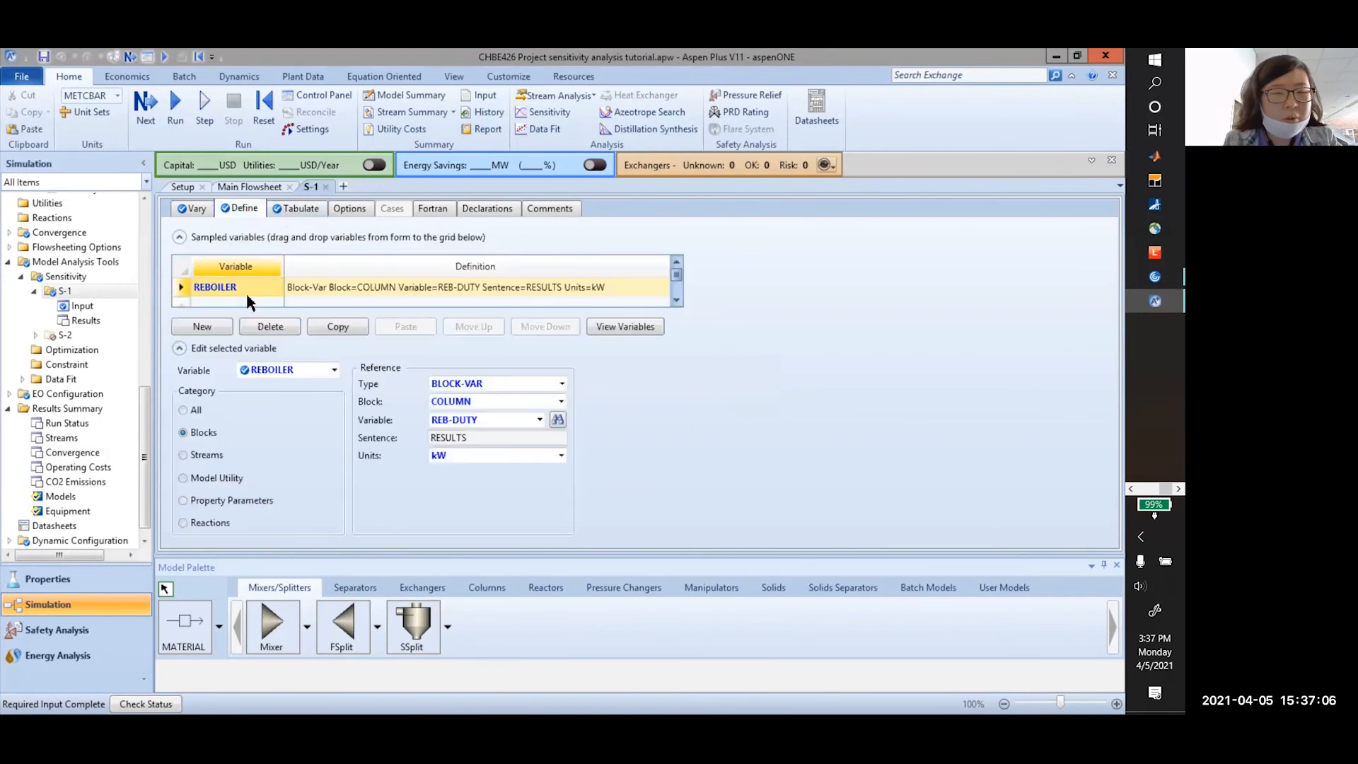
key(Delete)
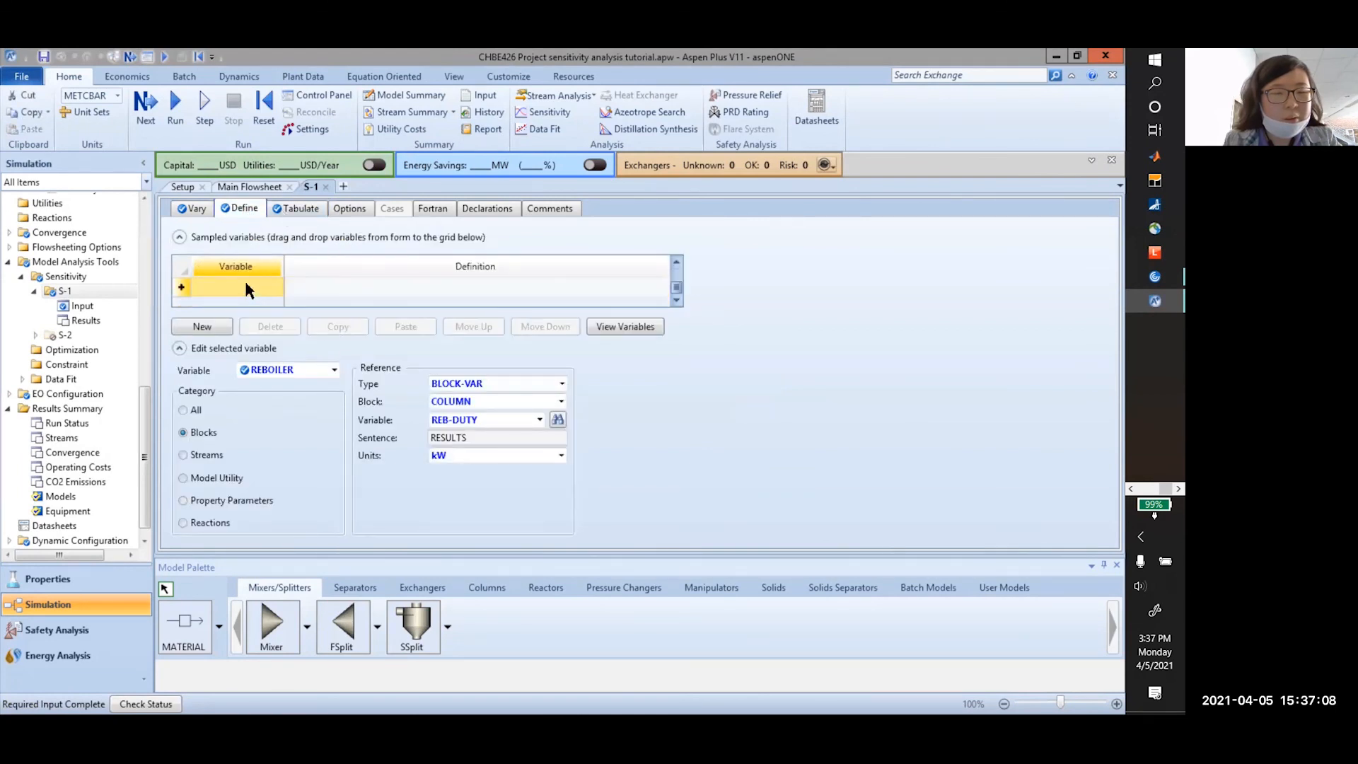
click(214, 326)
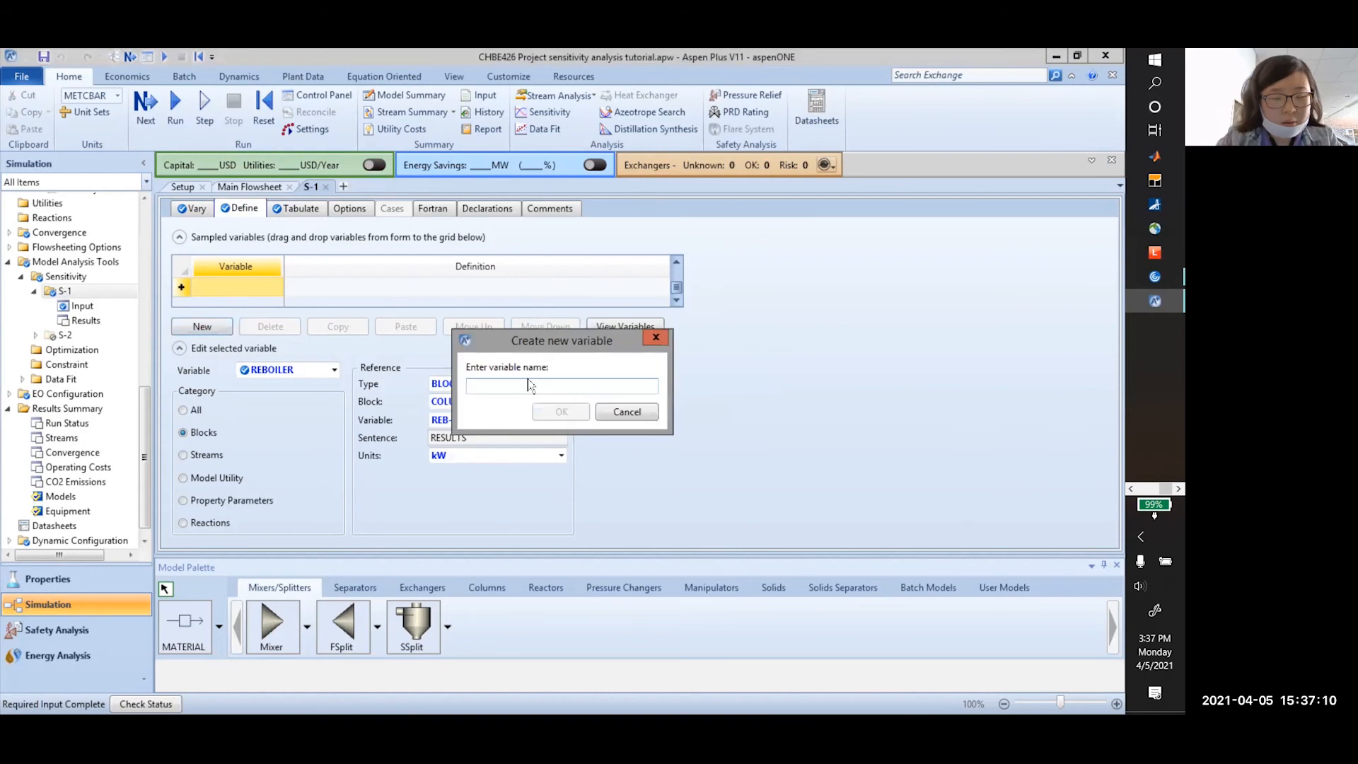
text(CONDENSE)
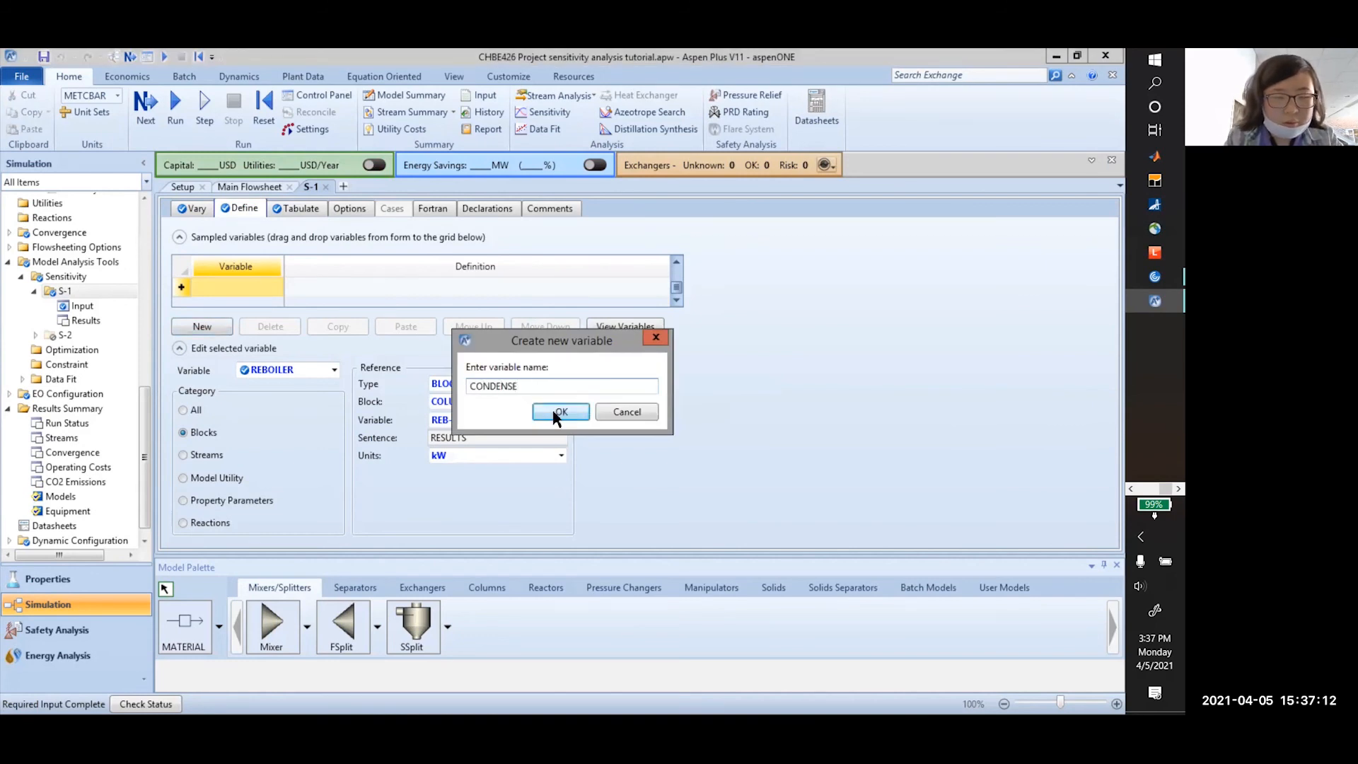
click(553, 409)
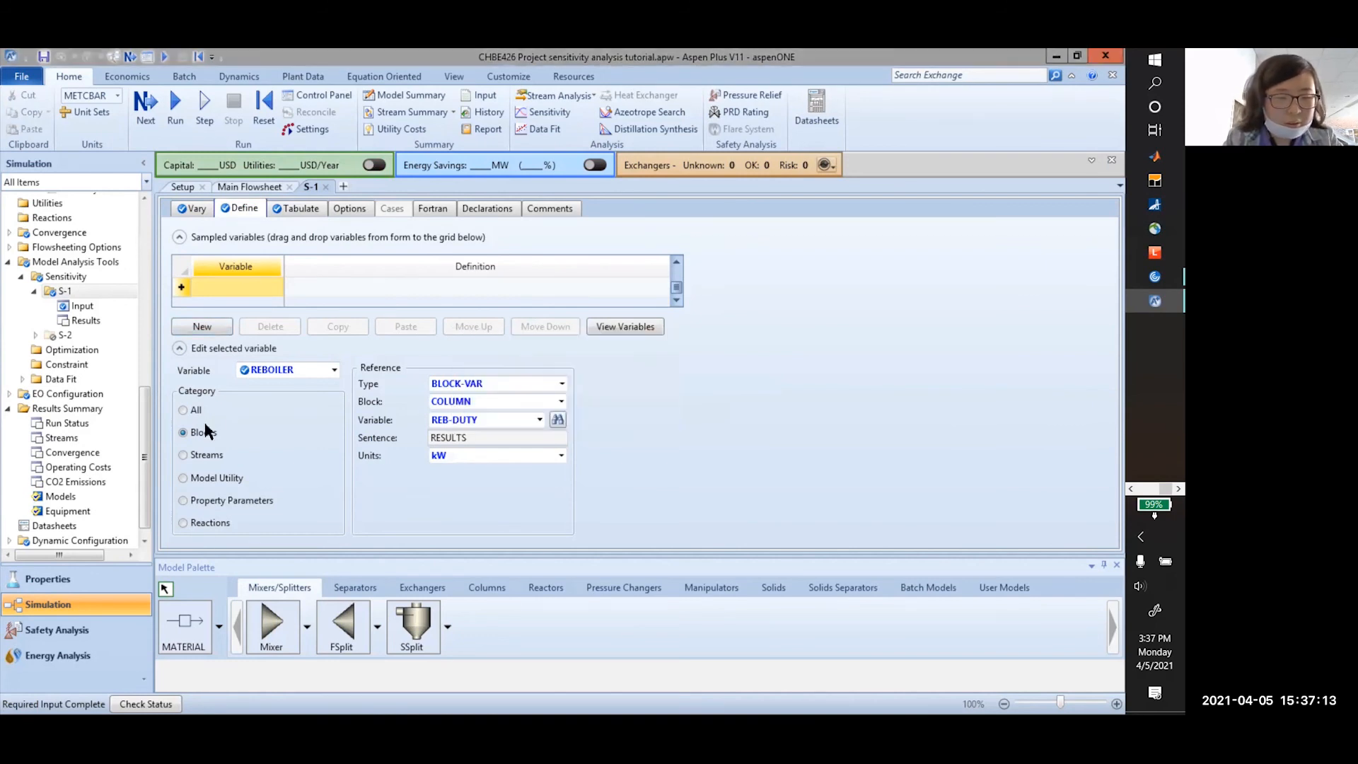
click(536, 385)
click(529, 394)
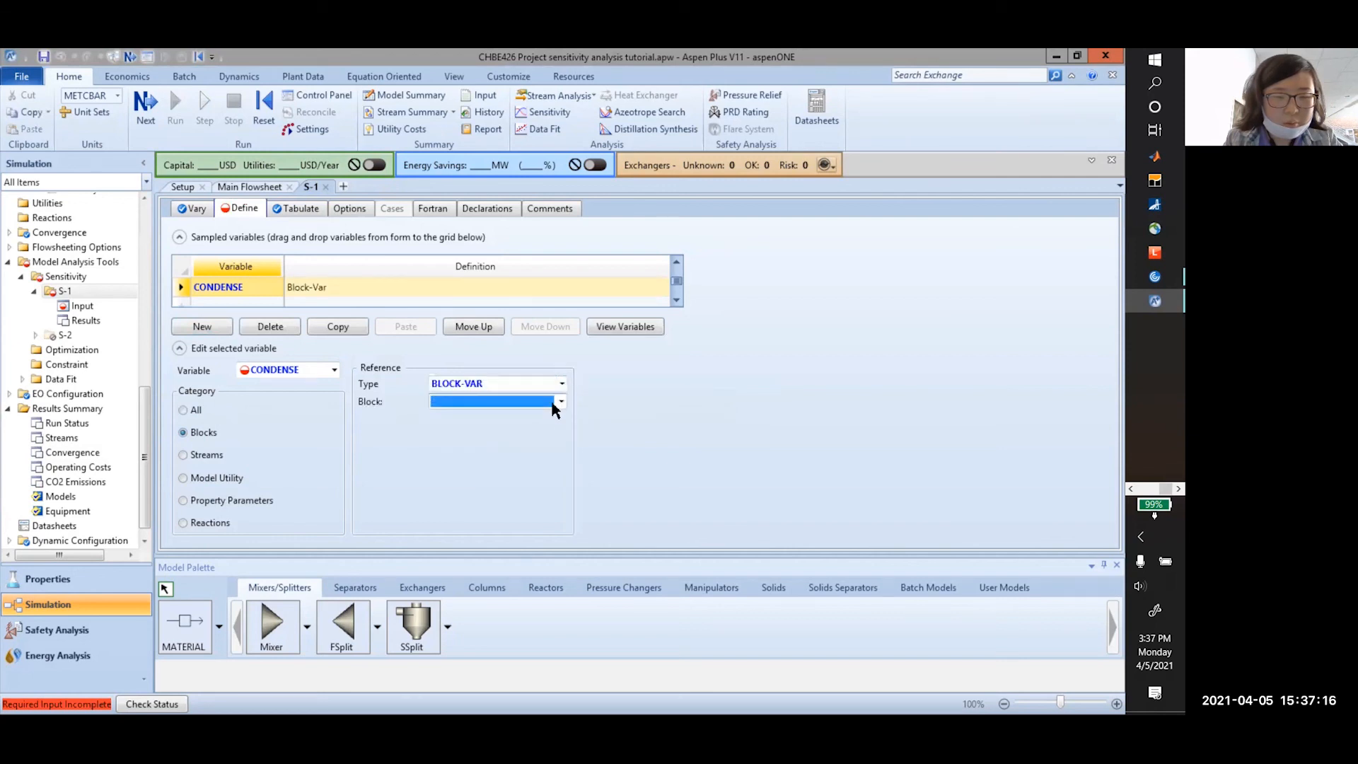
click(554, 401)
click(520, 418)
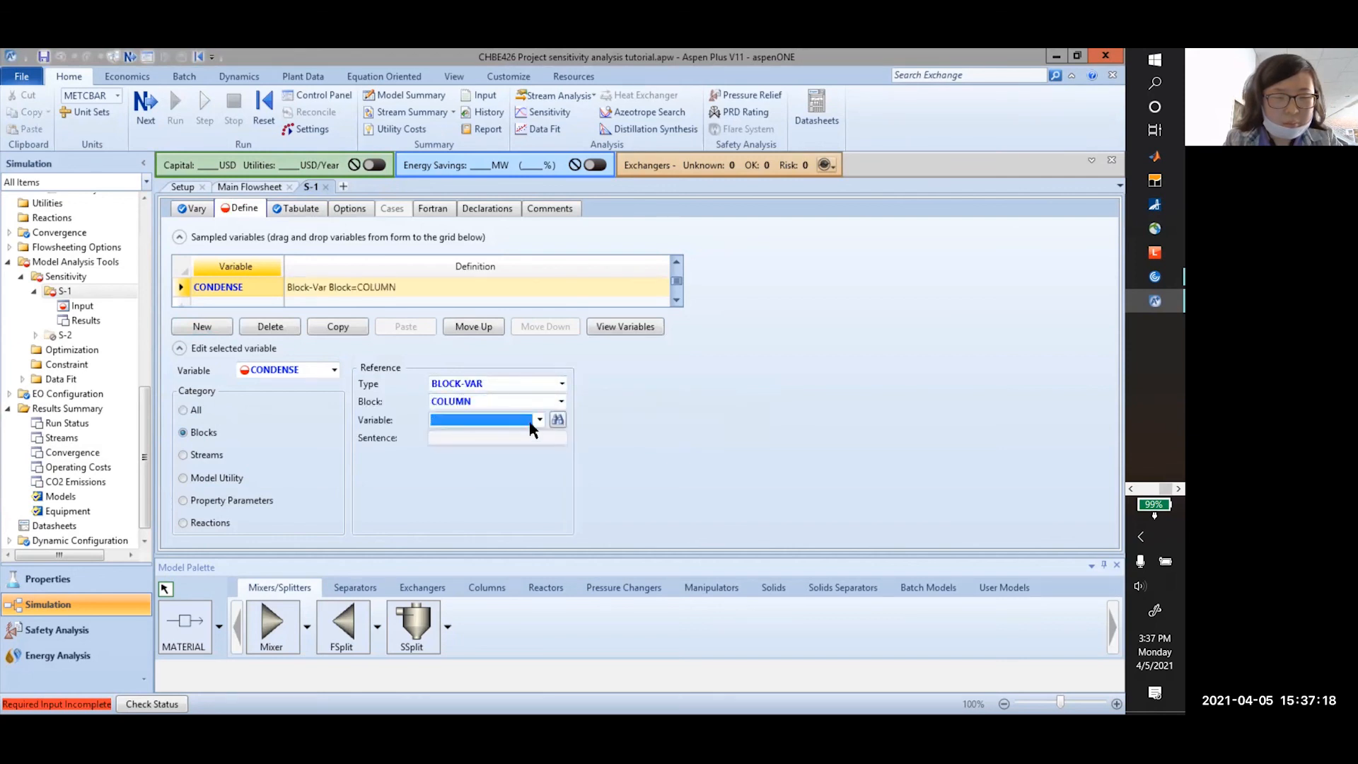
Set CONDENSE to the column's COND-DUTY condenser heat duty in kW
click(539, 419)
click(557, 421)
click(557, 420)
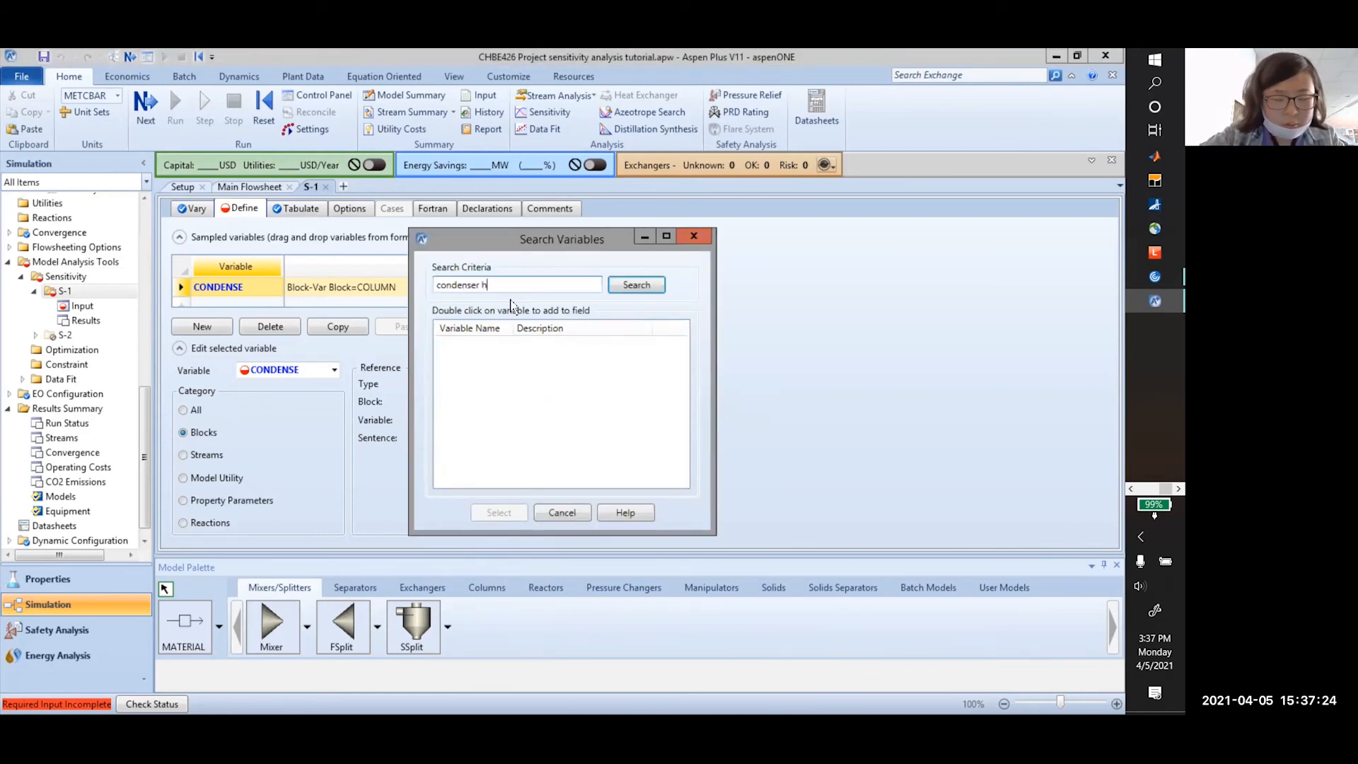
text(condenser heat duty)
key(Return)
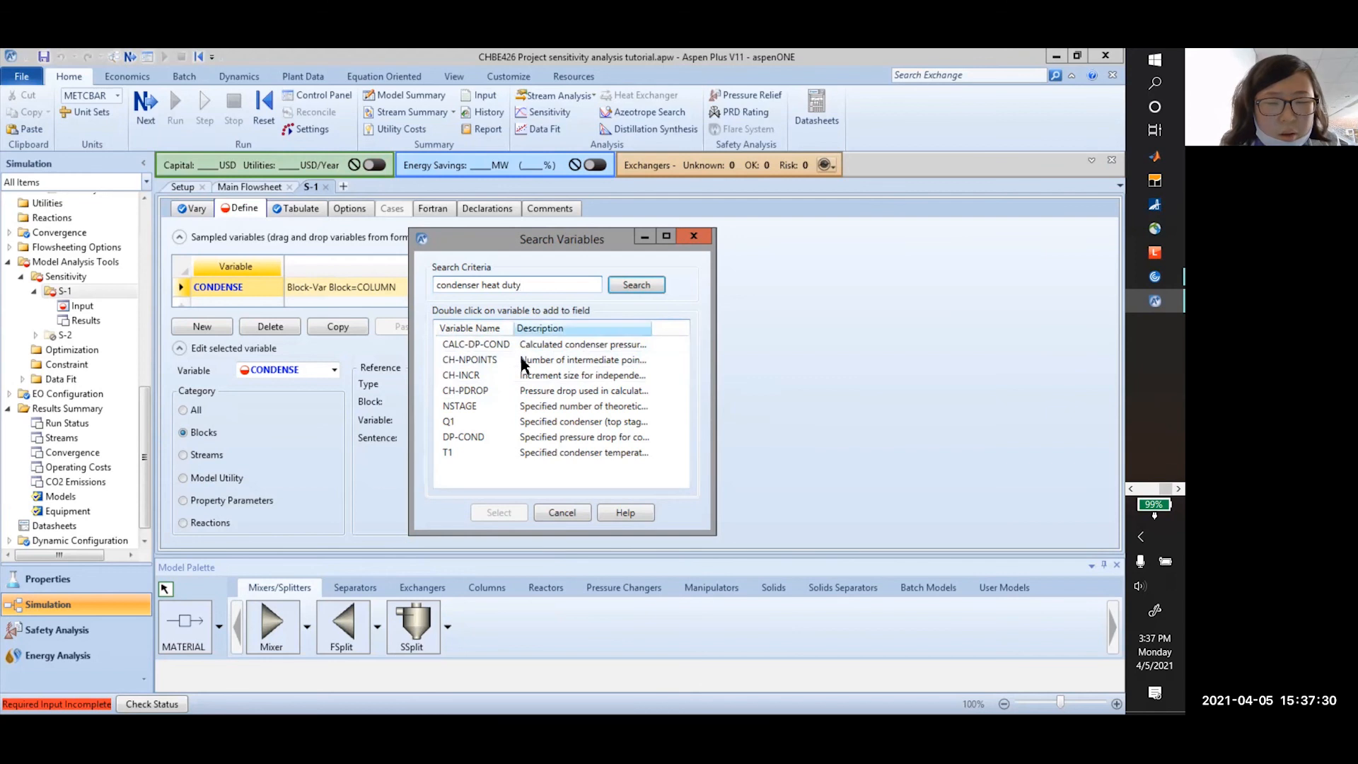
drag(543, 288, 404, 286)
text(heat)
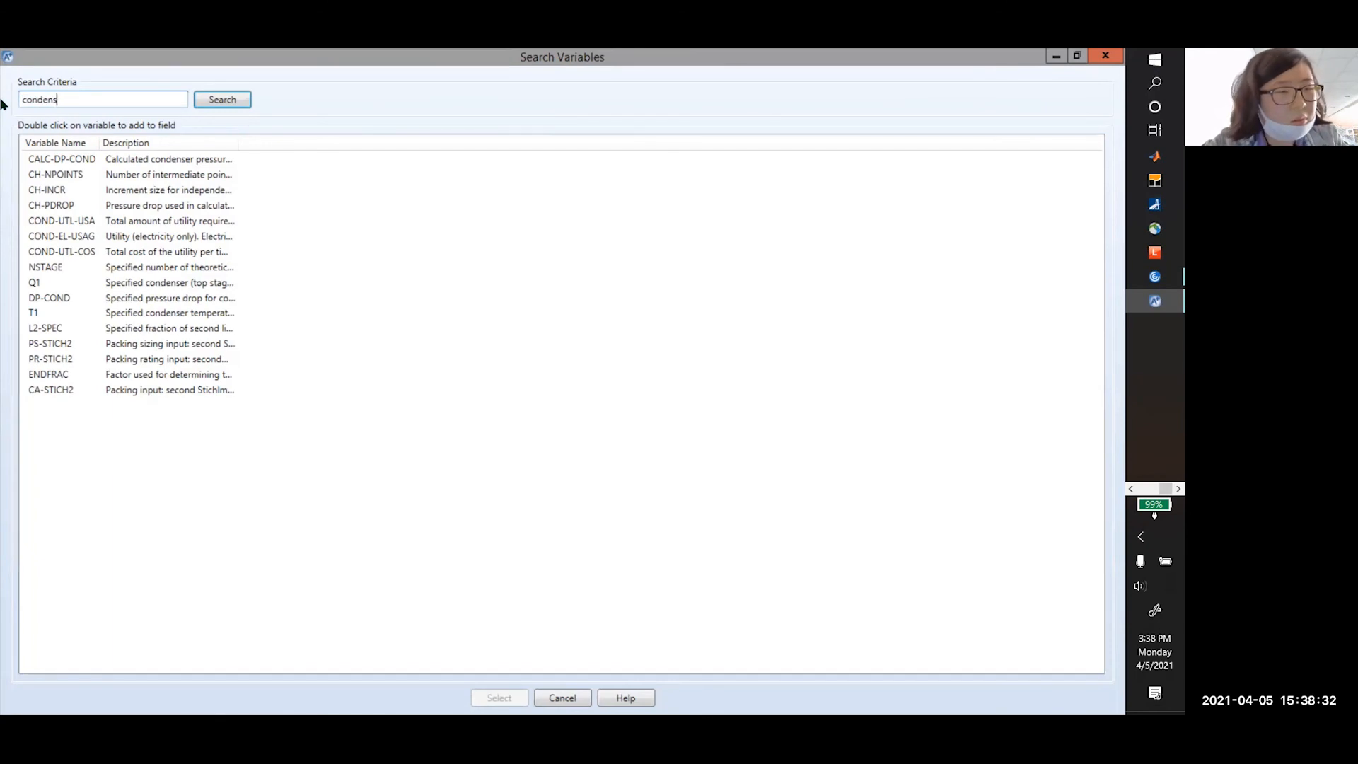
text(er)
click(162, 164)
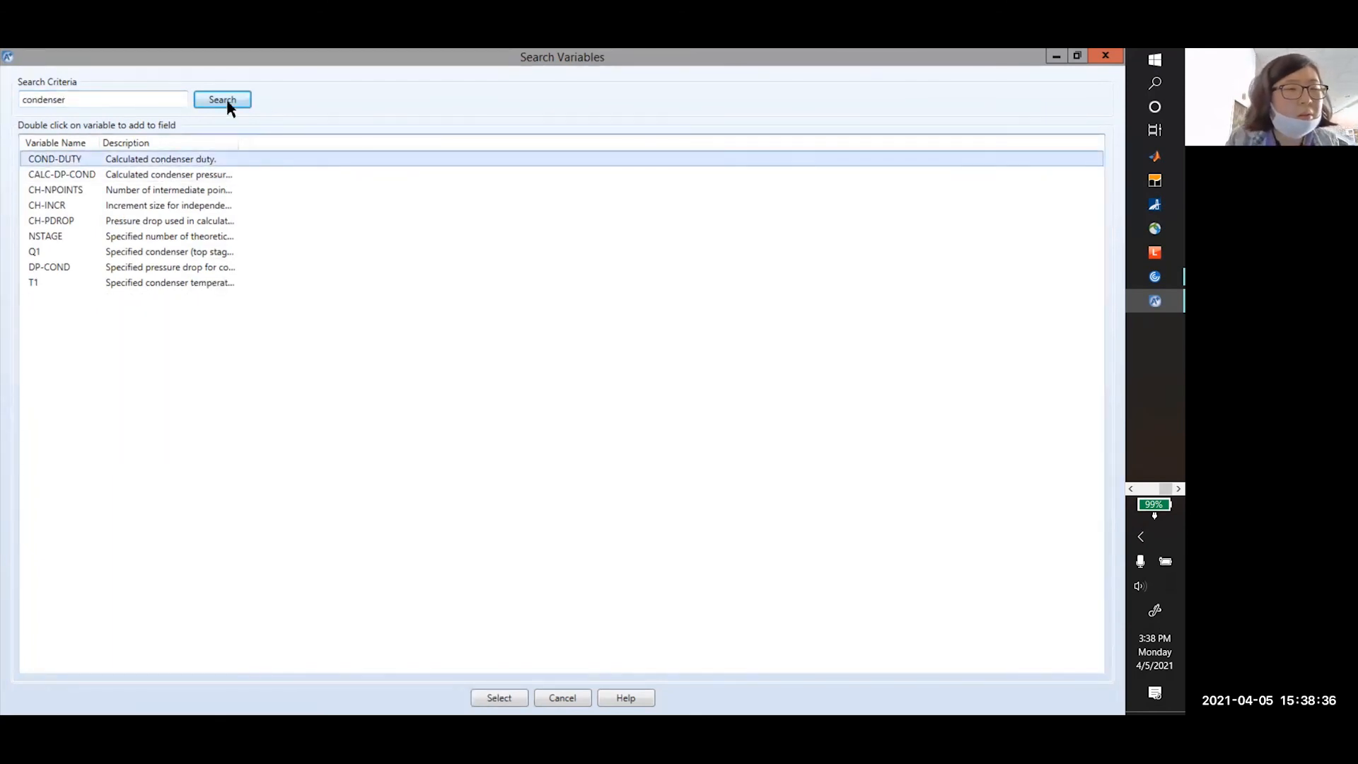
double_click(162, 158)
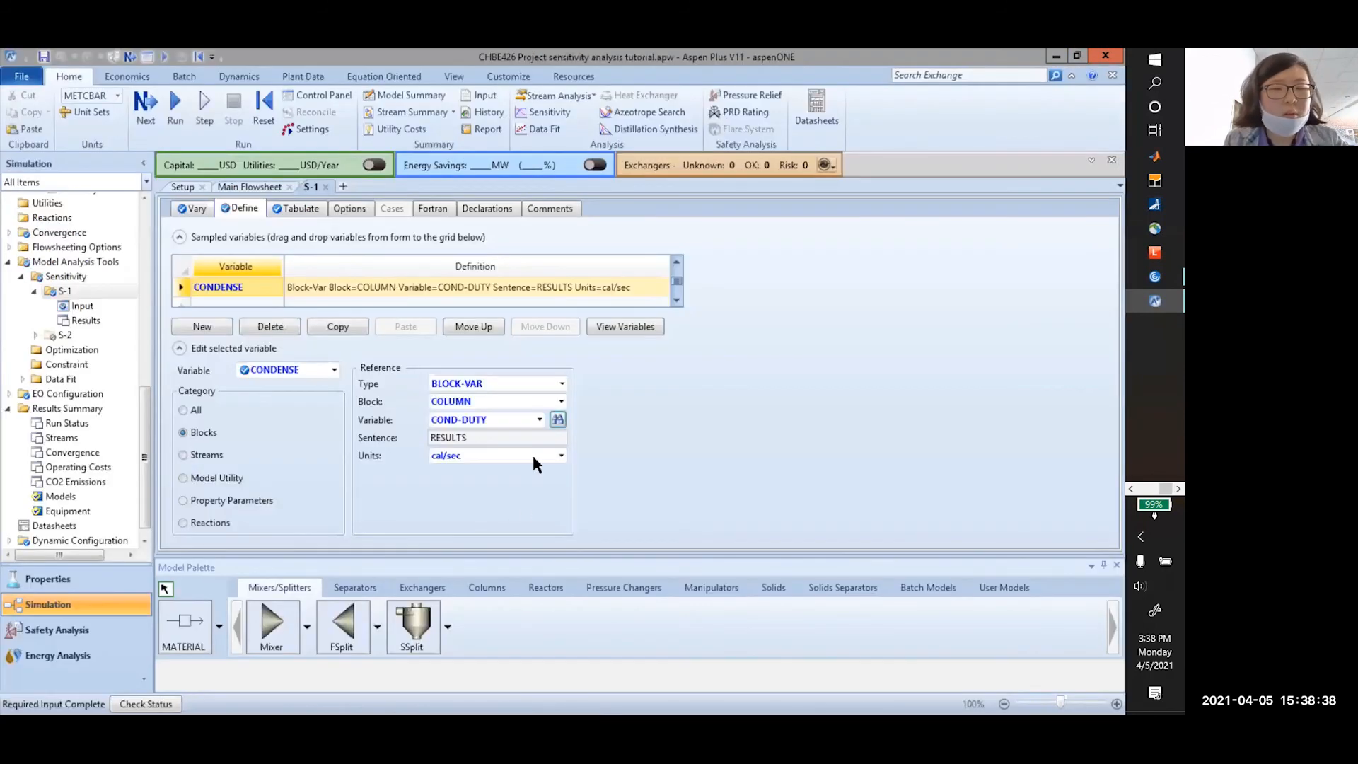
click(520, 456)
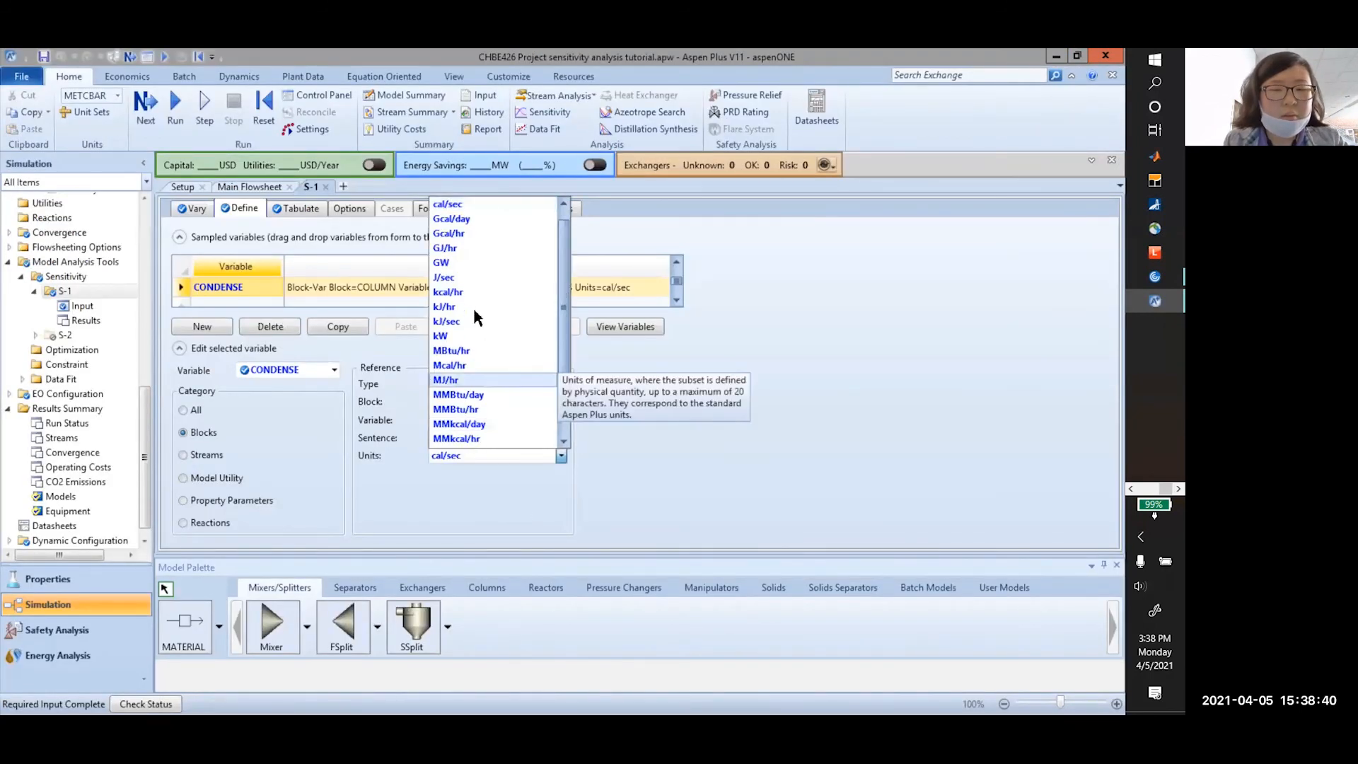
click(445, 336)
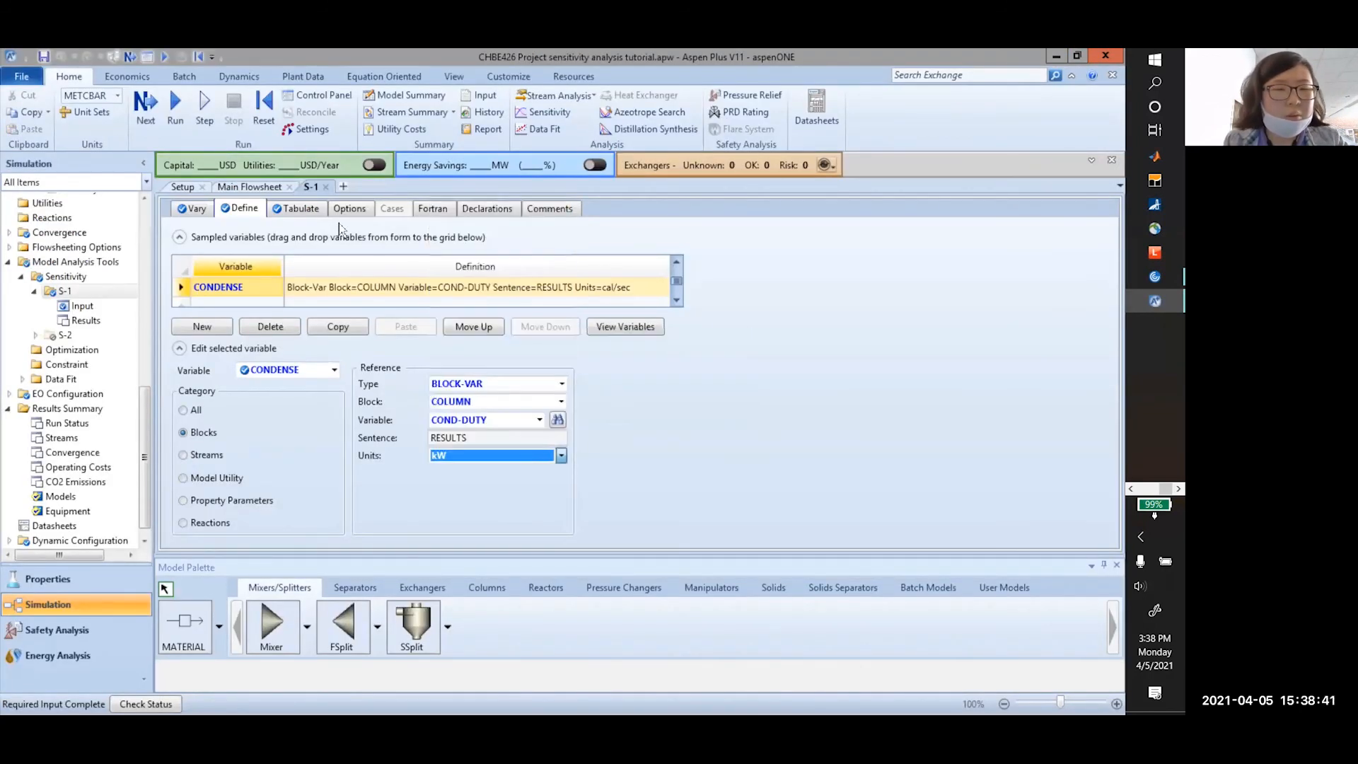
Tabulate CONDENSE as column 2, correcting the entry from CONDENSER
click(299, 209)
click(304, 303)
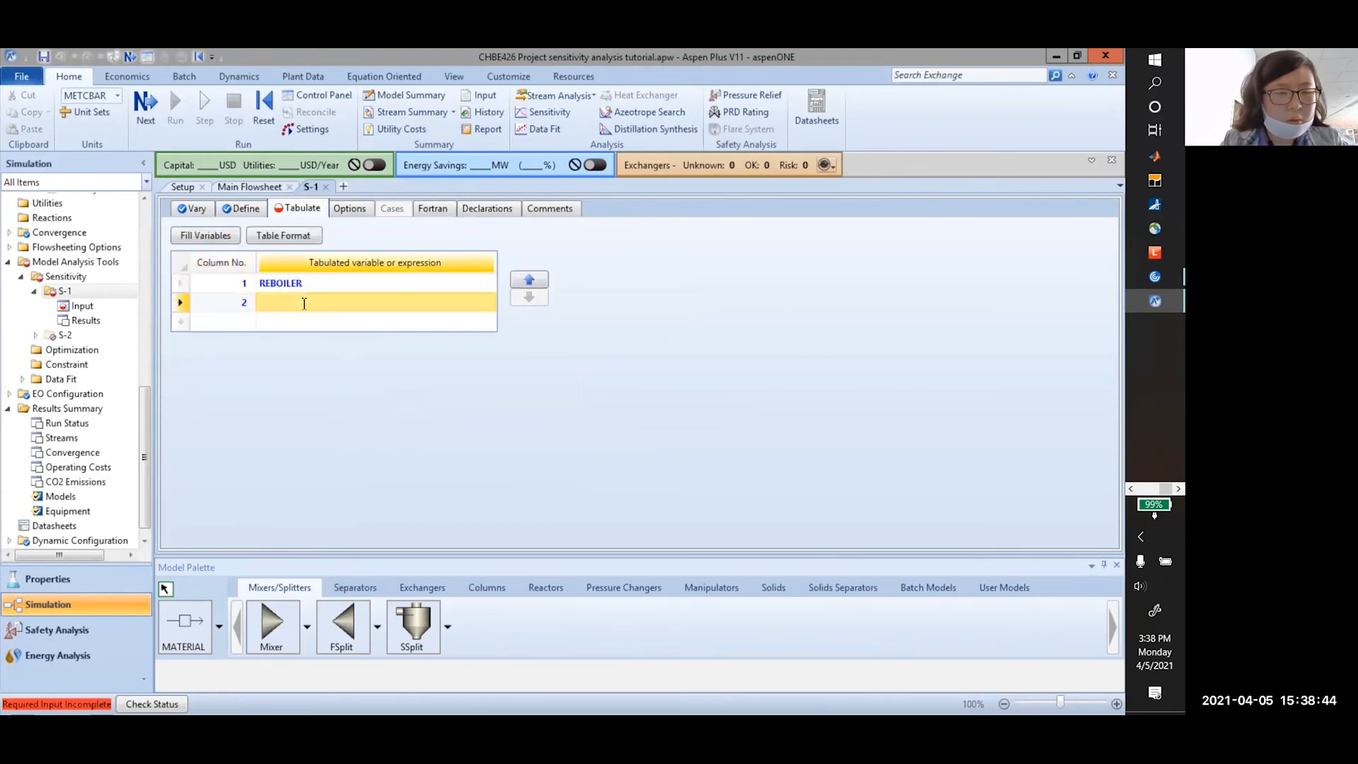
text(CONDENSER)
key(Return)
click(239, 209)
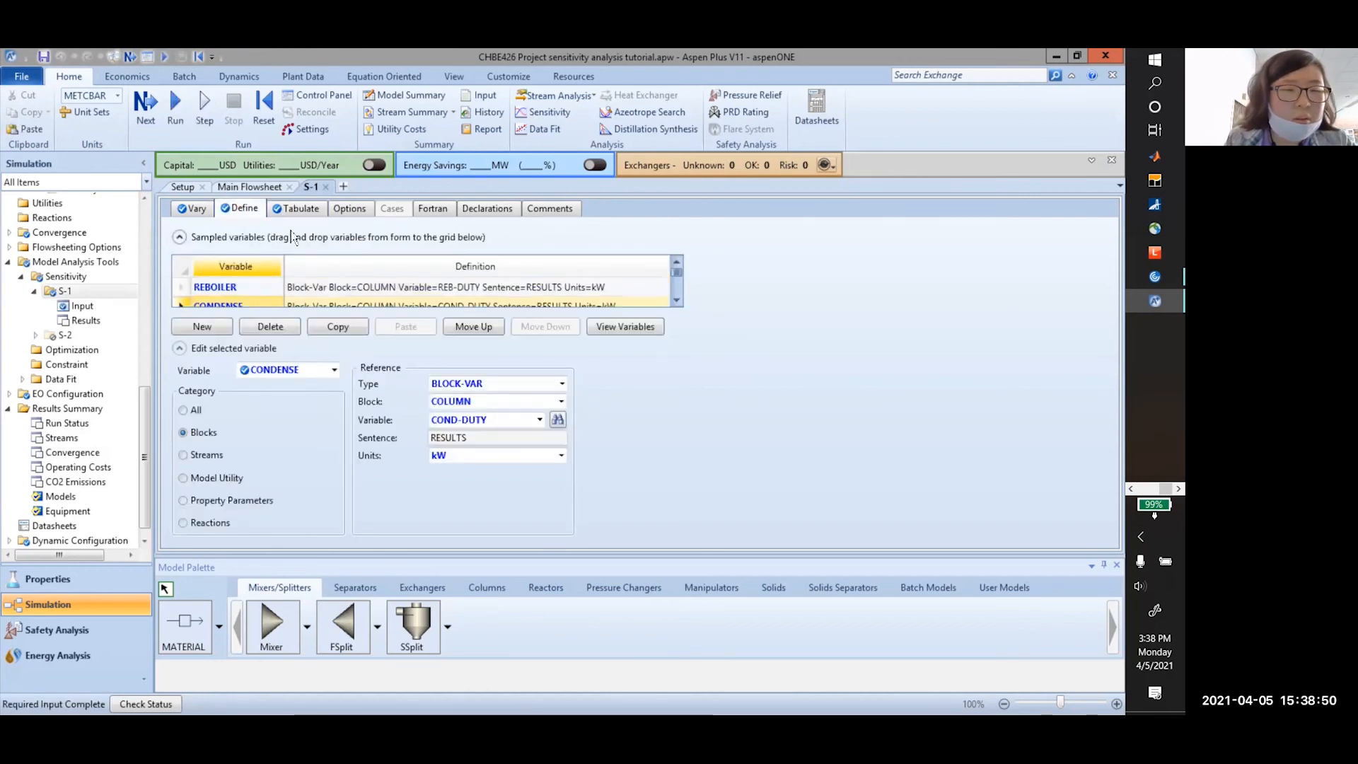
click(297, 208)
double_click(325, 302)
click(336, 299)
key(BackSpace)
click(379, 451)
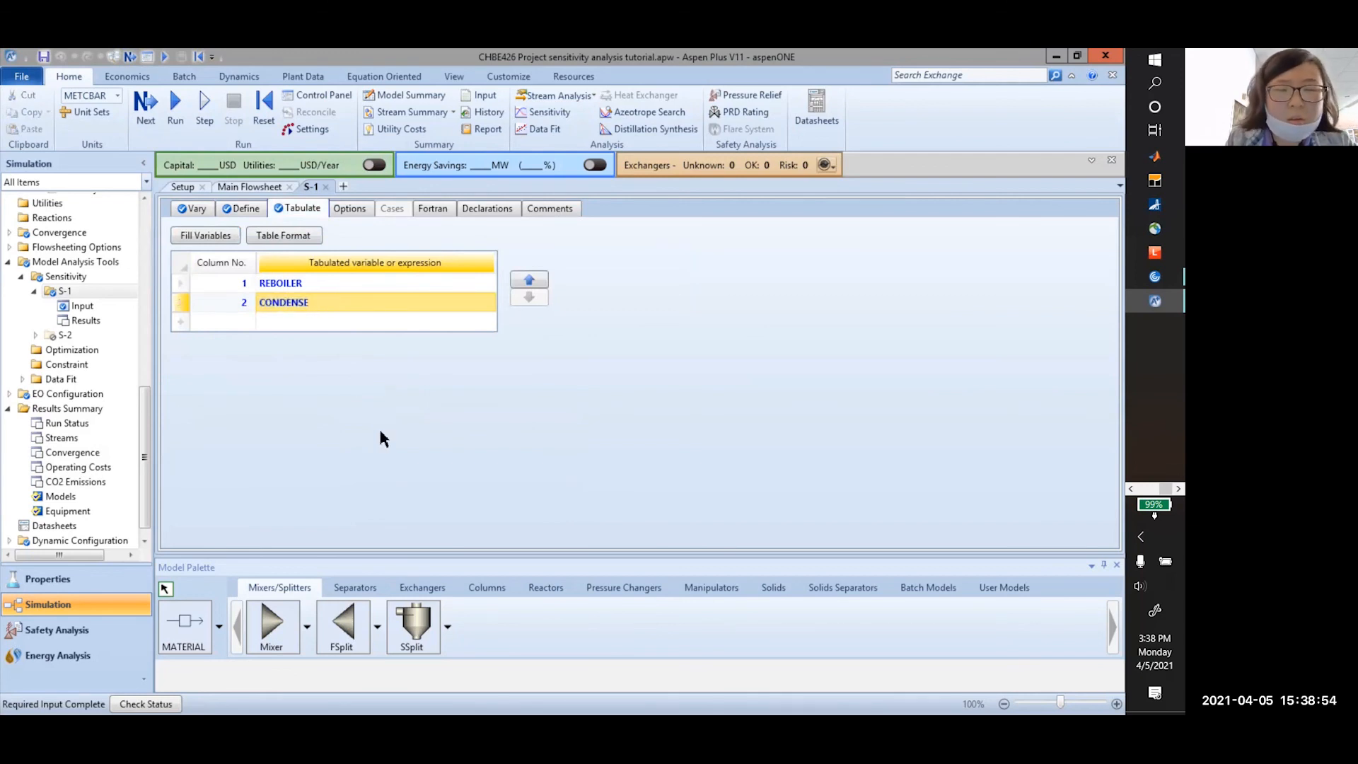
Reinitialize the simulation and accept purging the previous results
click(263, 121)
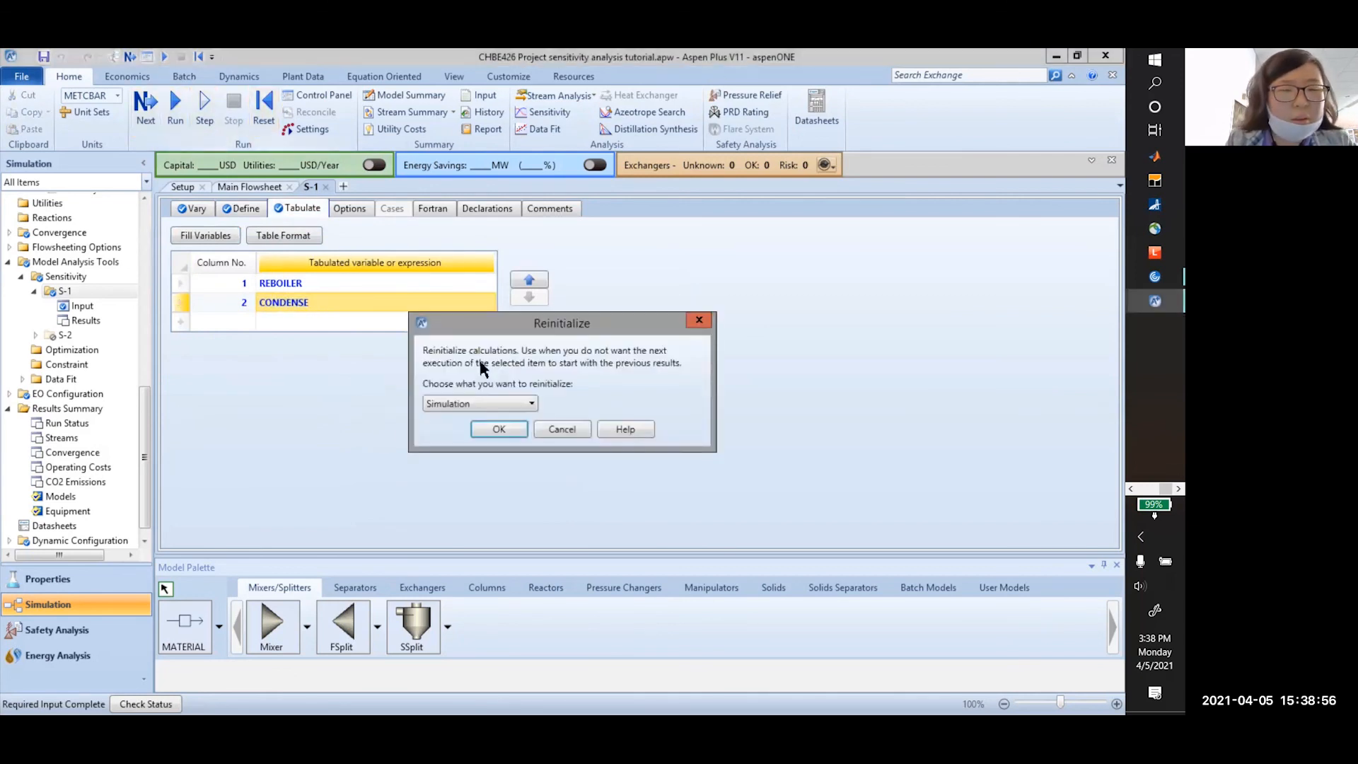
click(504, 428)
click(652, 409)
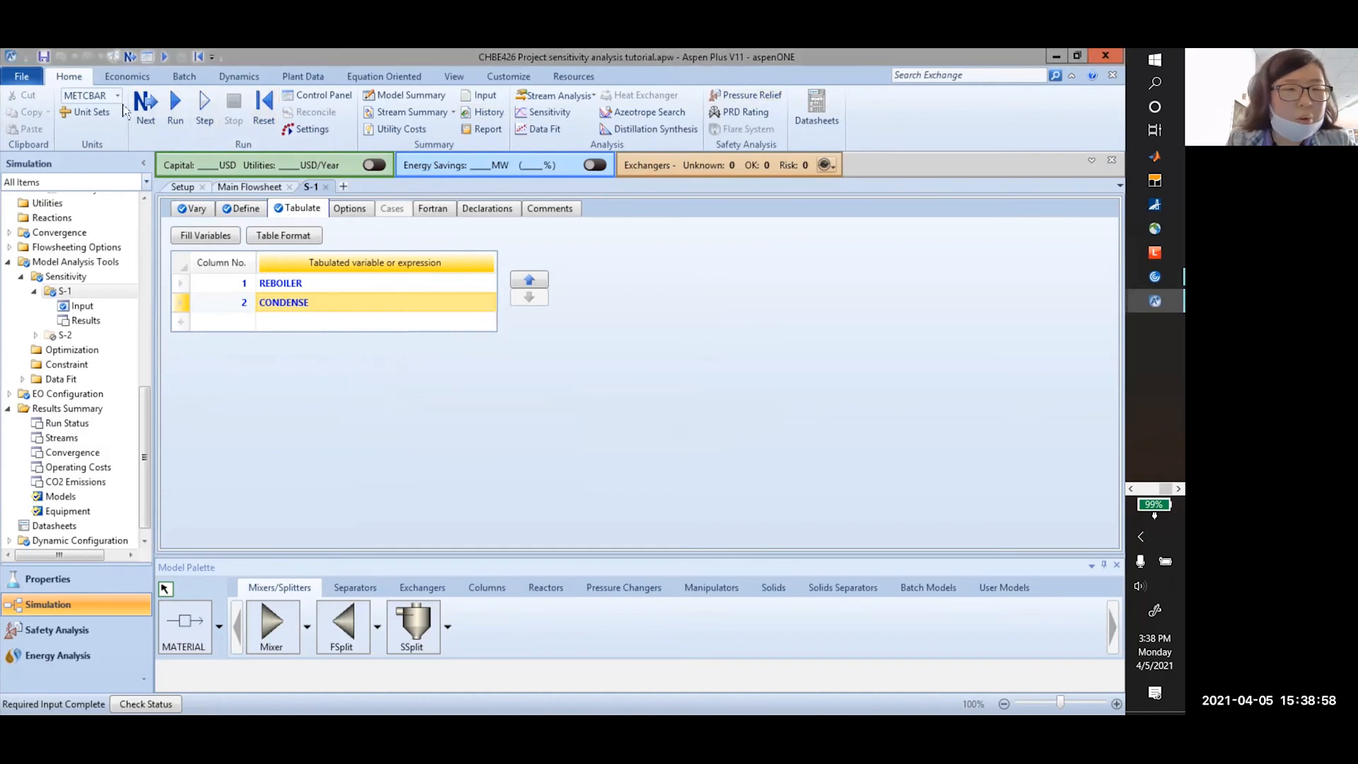
Run the study and plot REBOILER and CONDENSE duties in kW versus MOLE-RR, legend moved lower
click(176, 107)
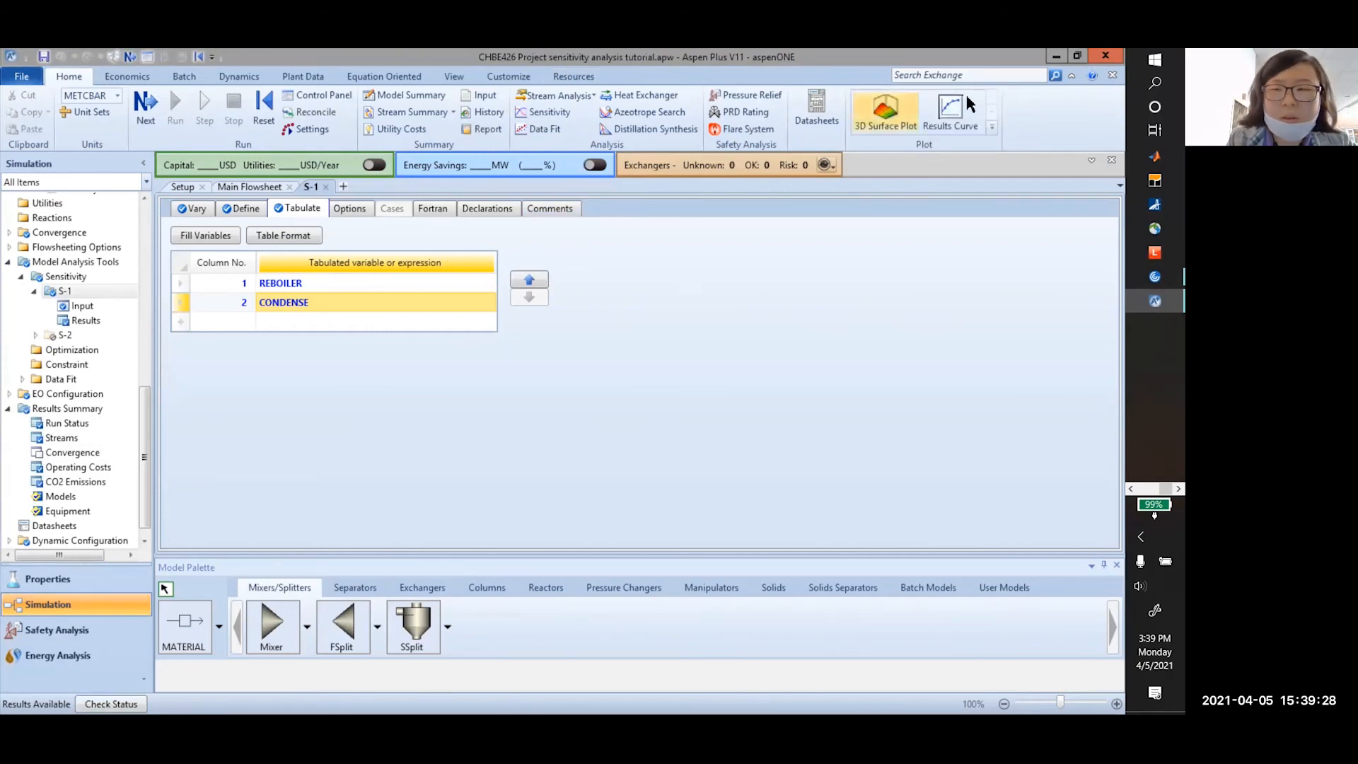
click(952, 113)
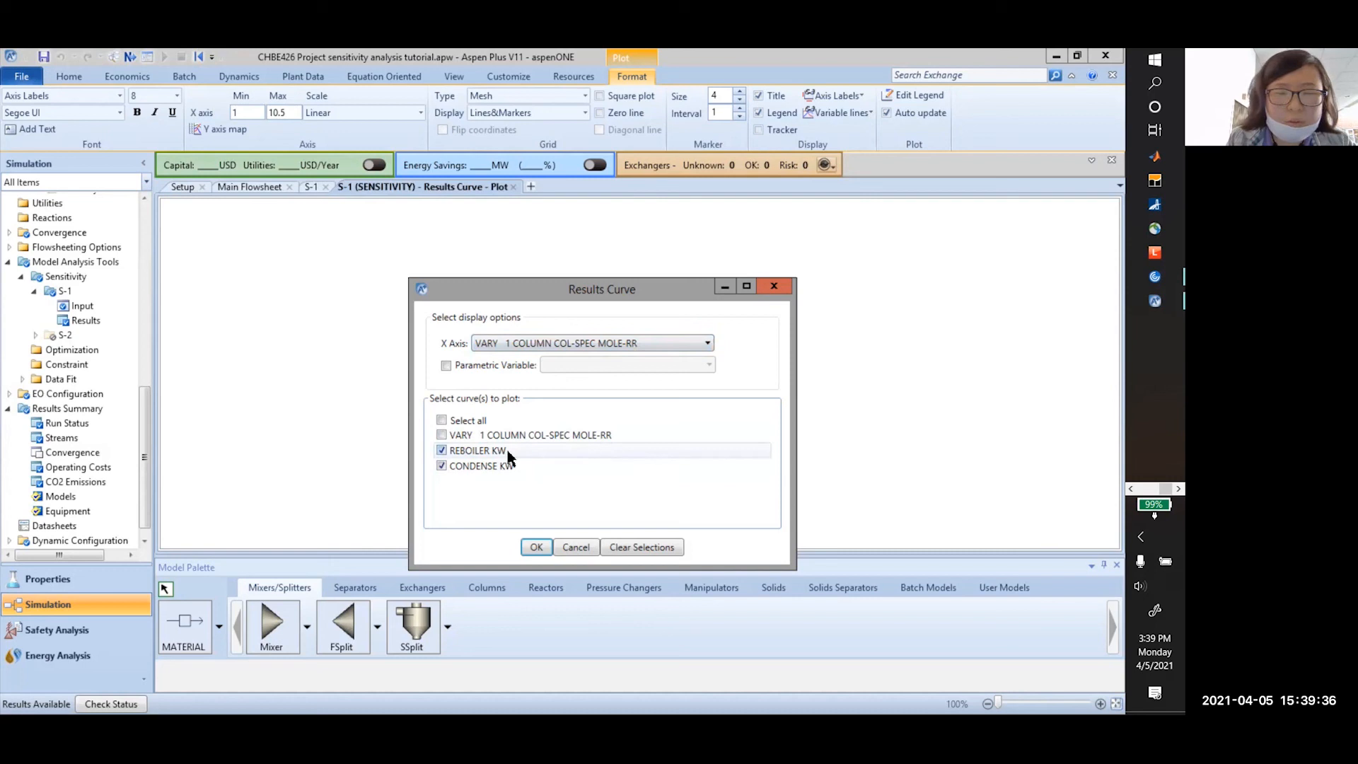
click(537, 548)
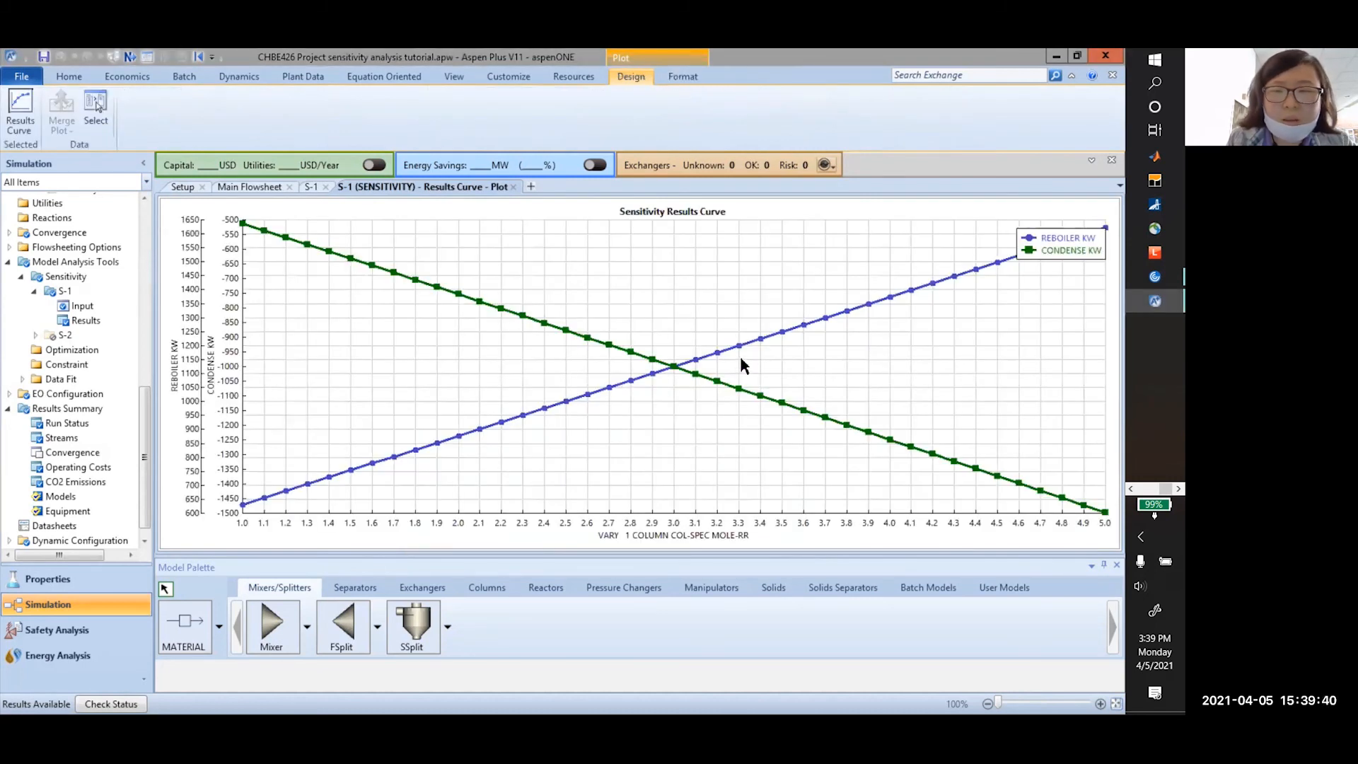
drag(1052, 255, 1041, 295)
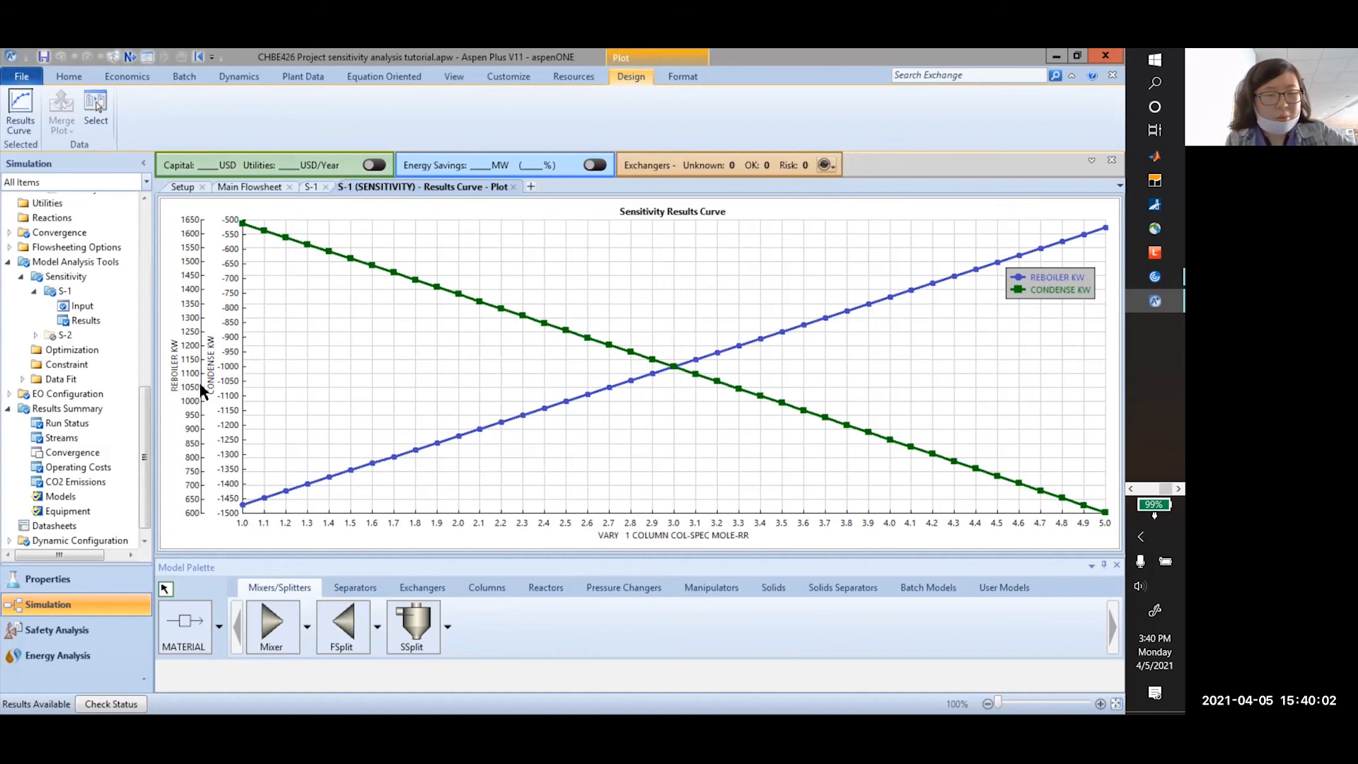
Apply the Y Axis Map so both duty curves share one y-axis
right_click(265, 386)
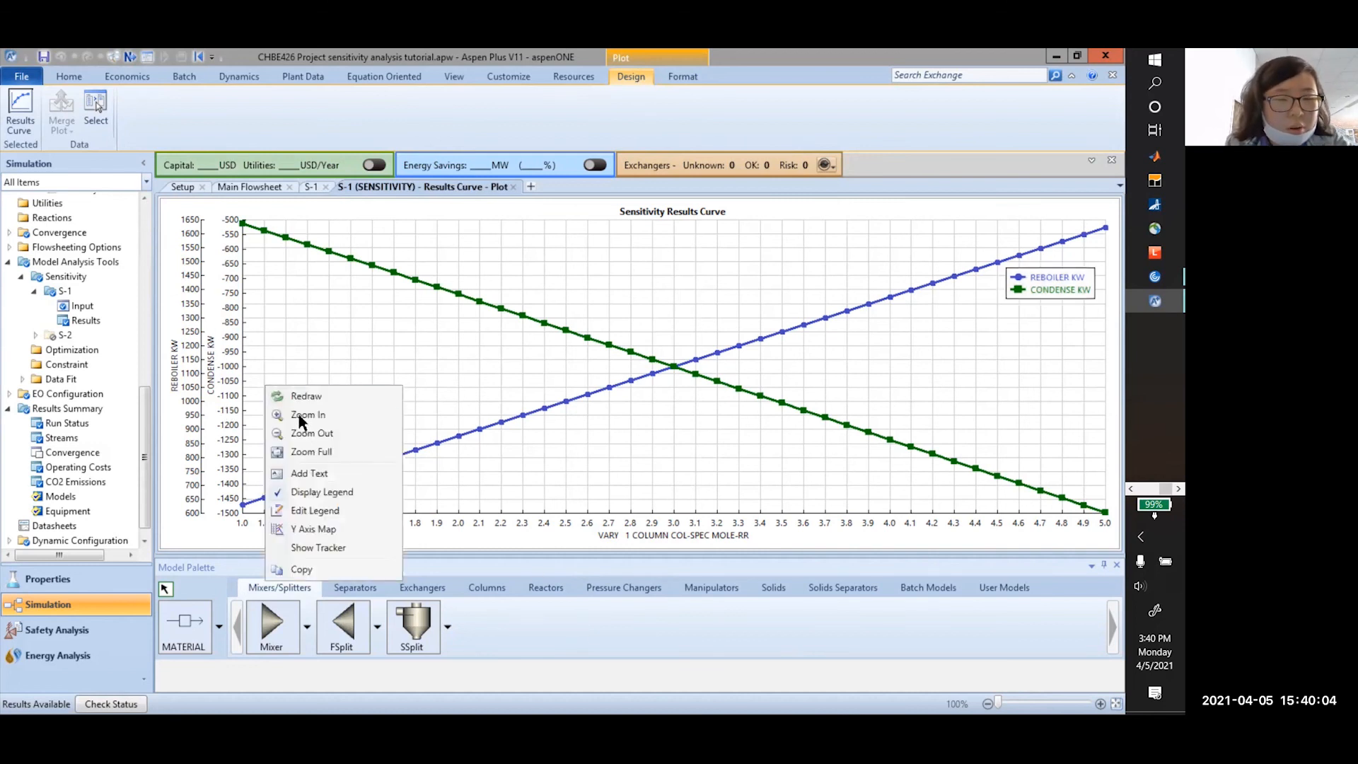
click(311, 528)
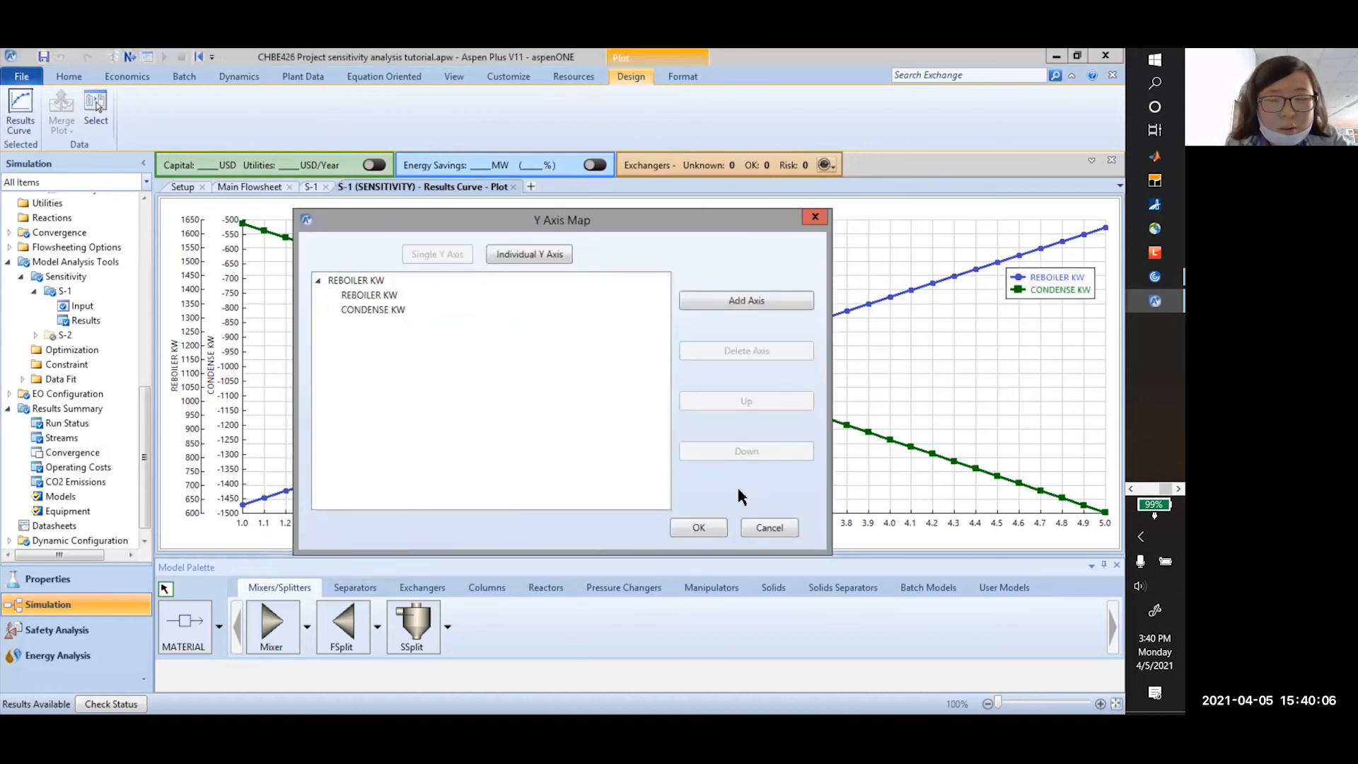
click(698, 527)
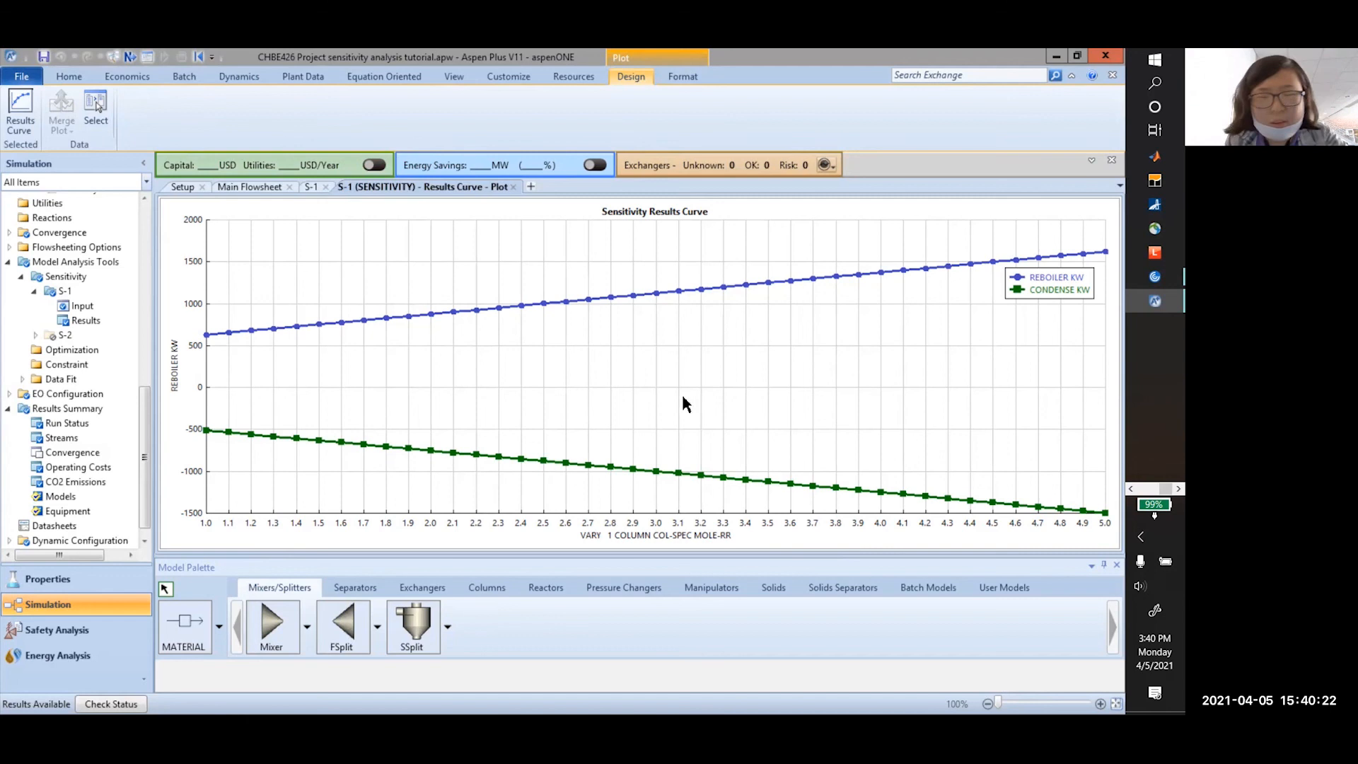
Return to the Main Flowsheet and deselect the FEED stream
scroll(110, 311, up, 10)
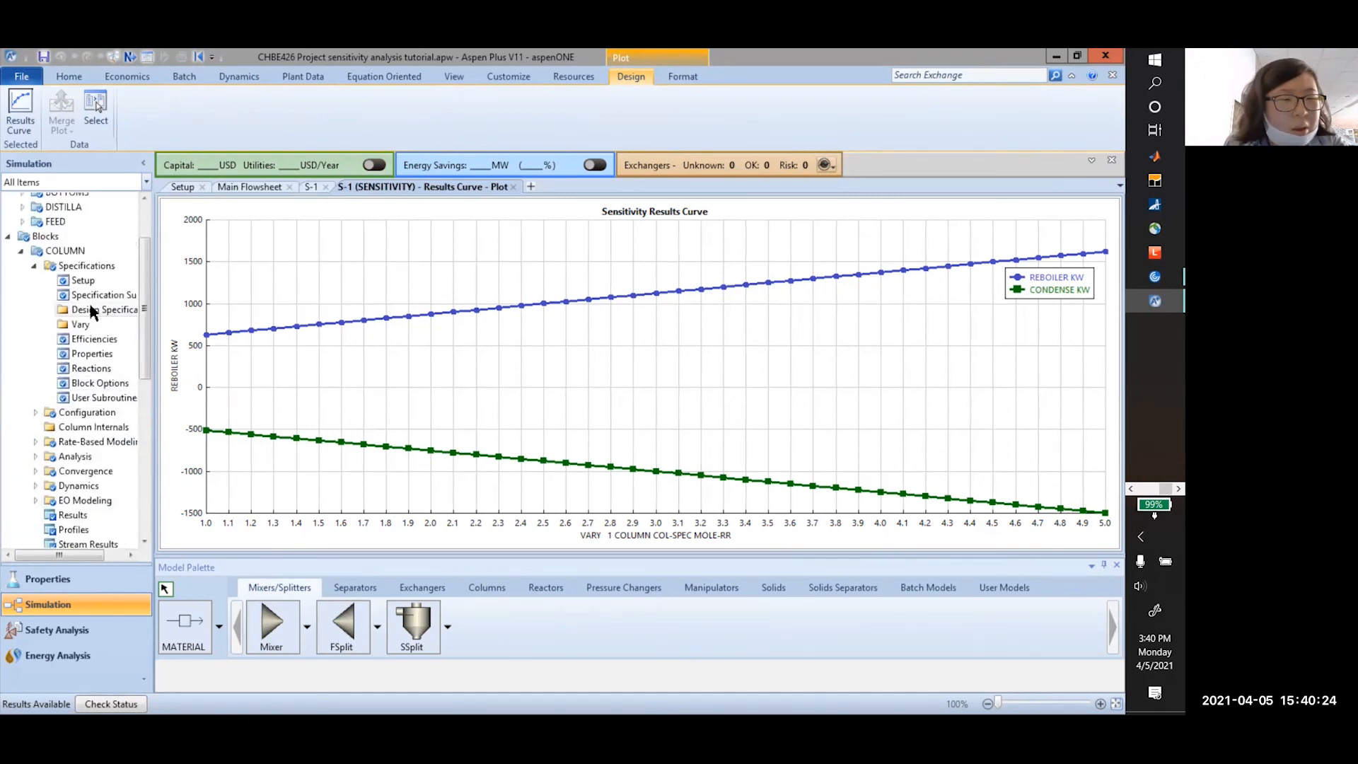
click(253, 189)
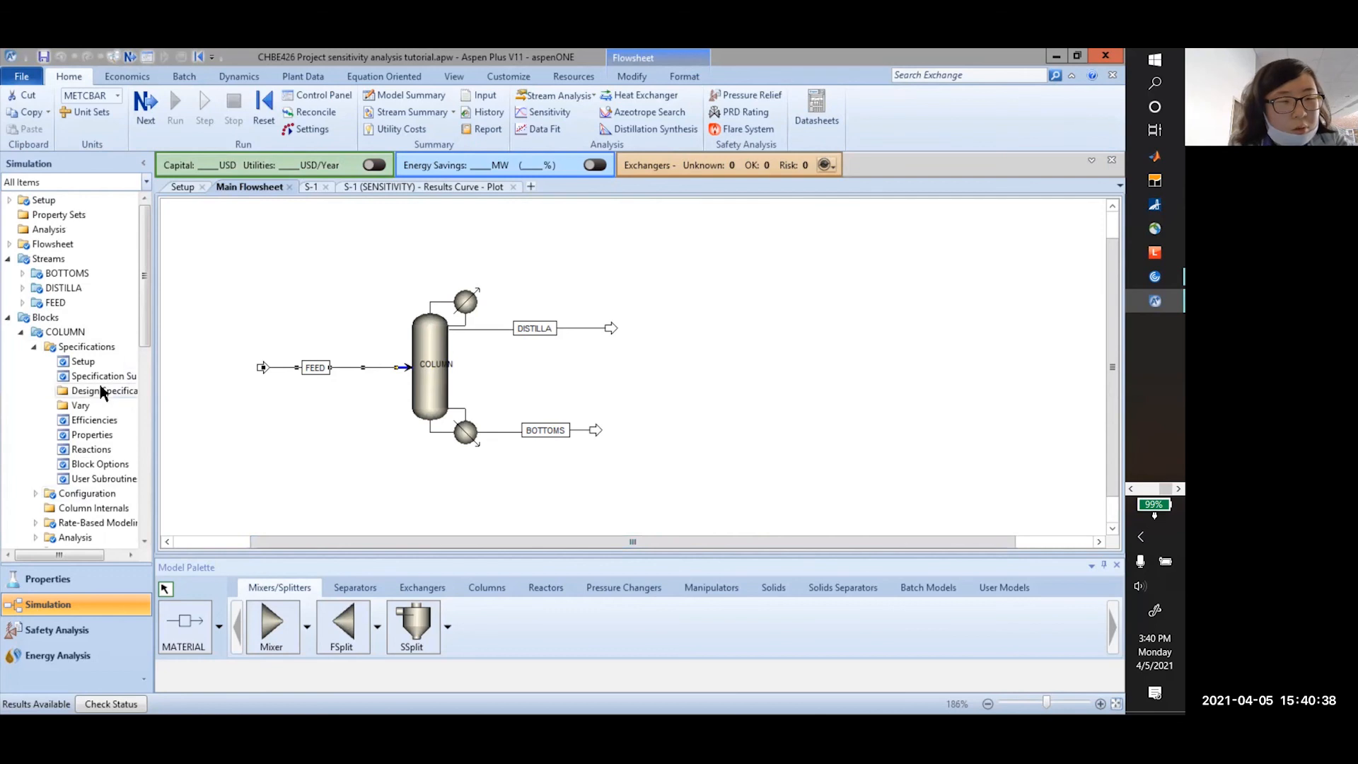
click(256, 258)
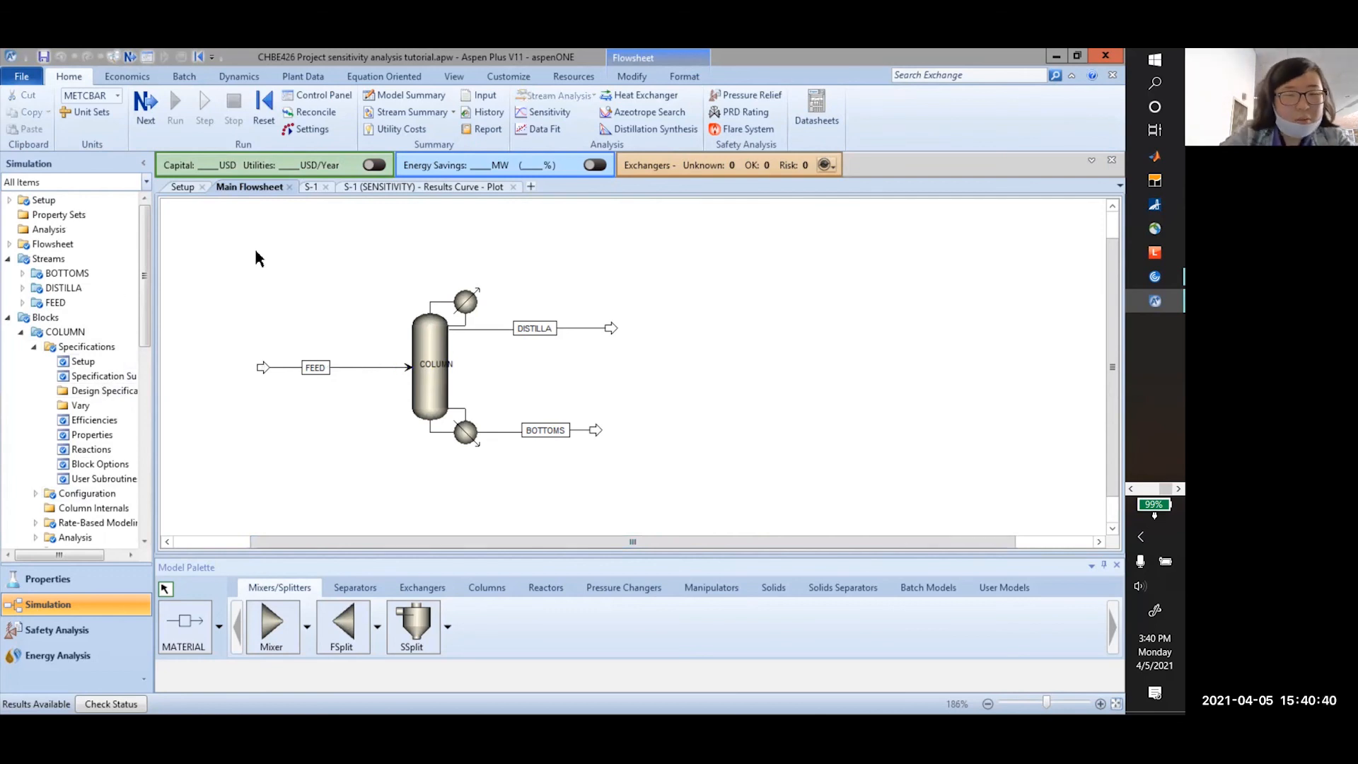